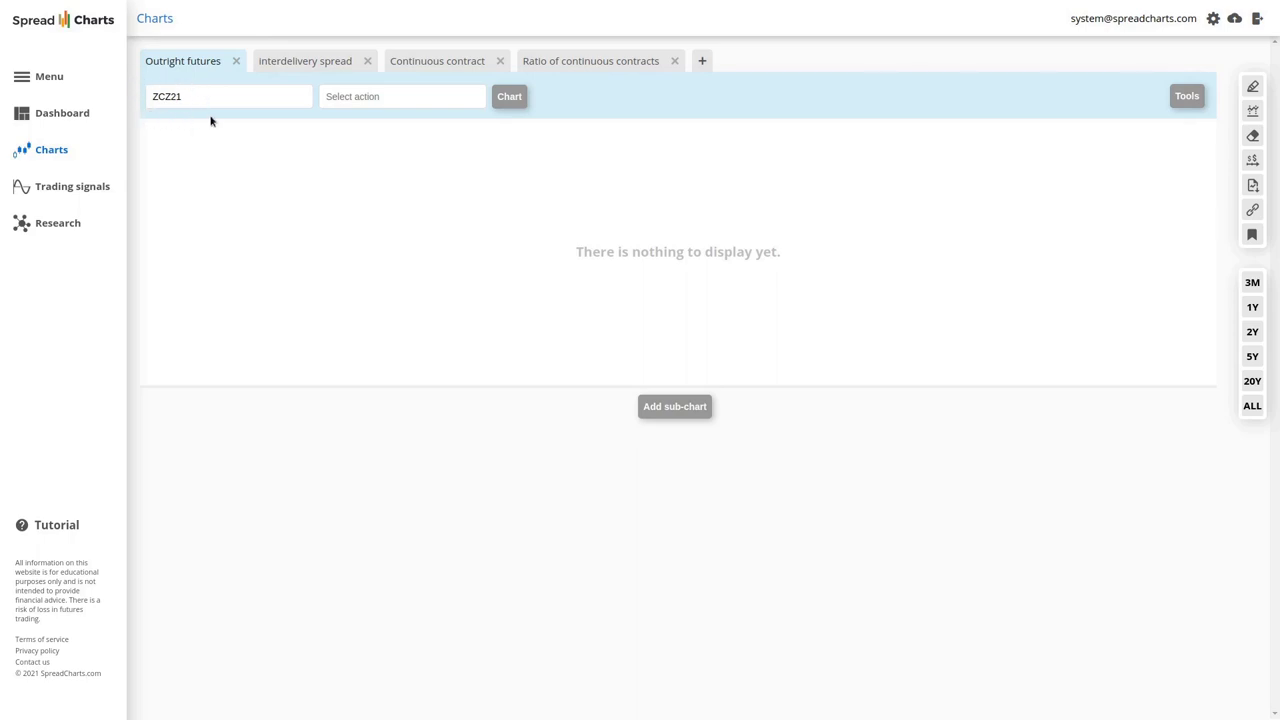
Look through the interdelivery spread, continuous contract and ratio of continuous contracts views, ending on the outright futures view
click(302, 67)
click(422, 66)
click(590, 61)
click(194, 64)
Chart ZCZ21 as Price & volume and enlarge the chart by collapsing the side navigation and stretching the chart's height
click(404, 98)
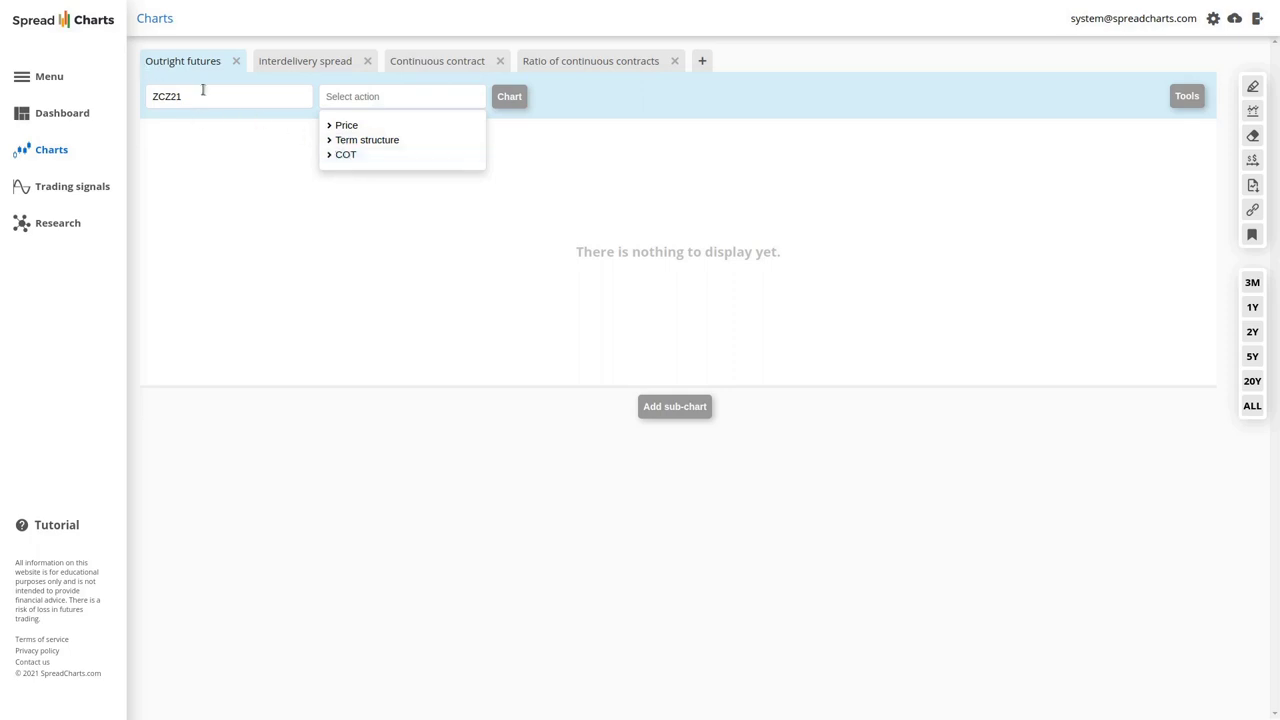
click(423, 133)
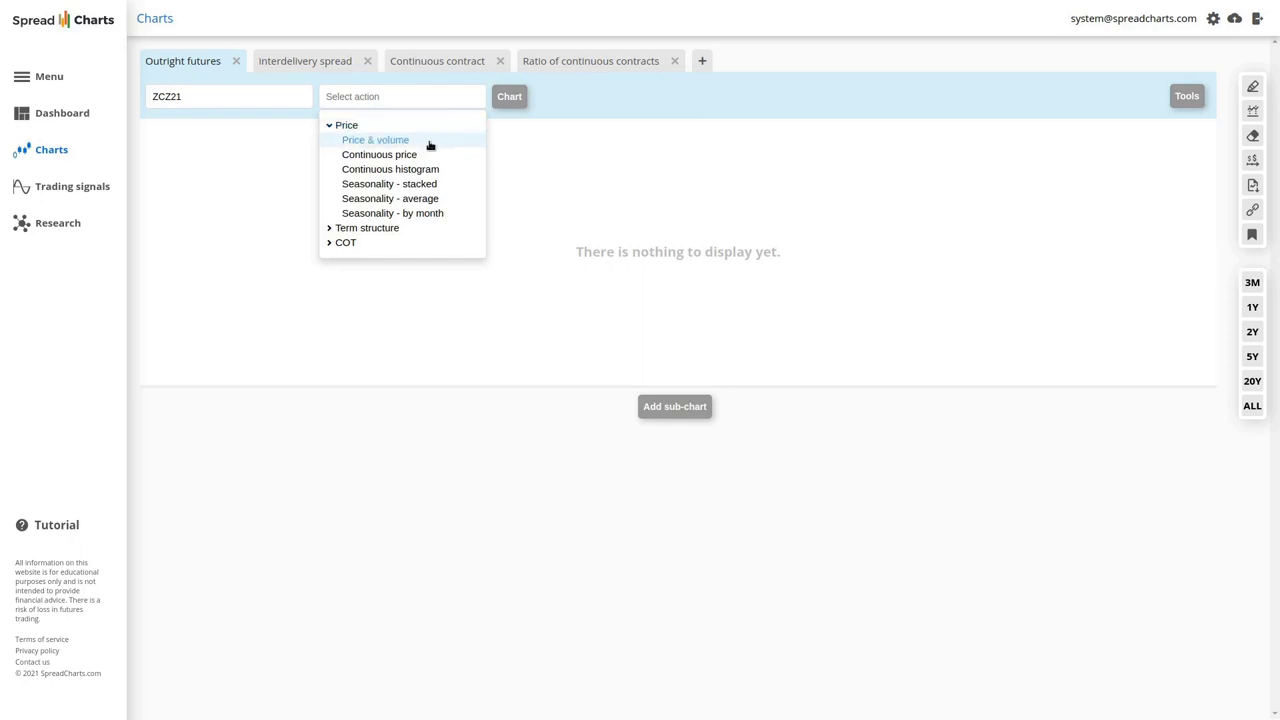
click(428, 140)
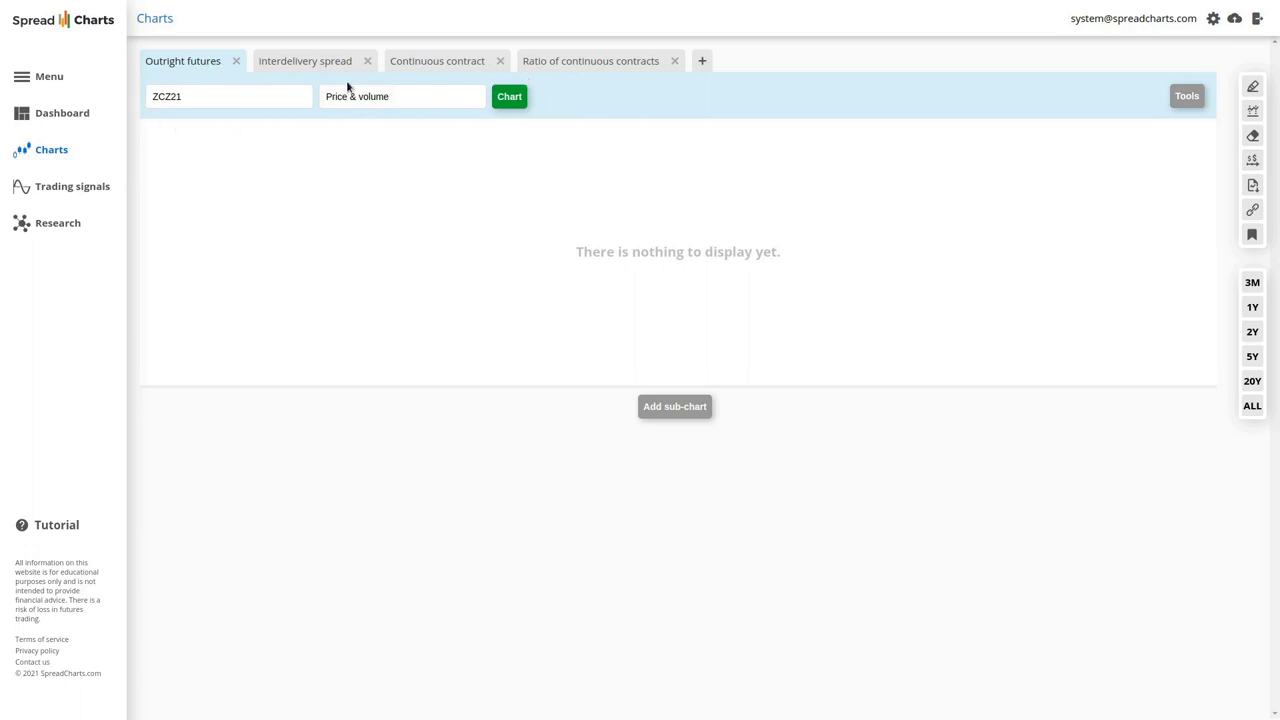
click(510, 103)
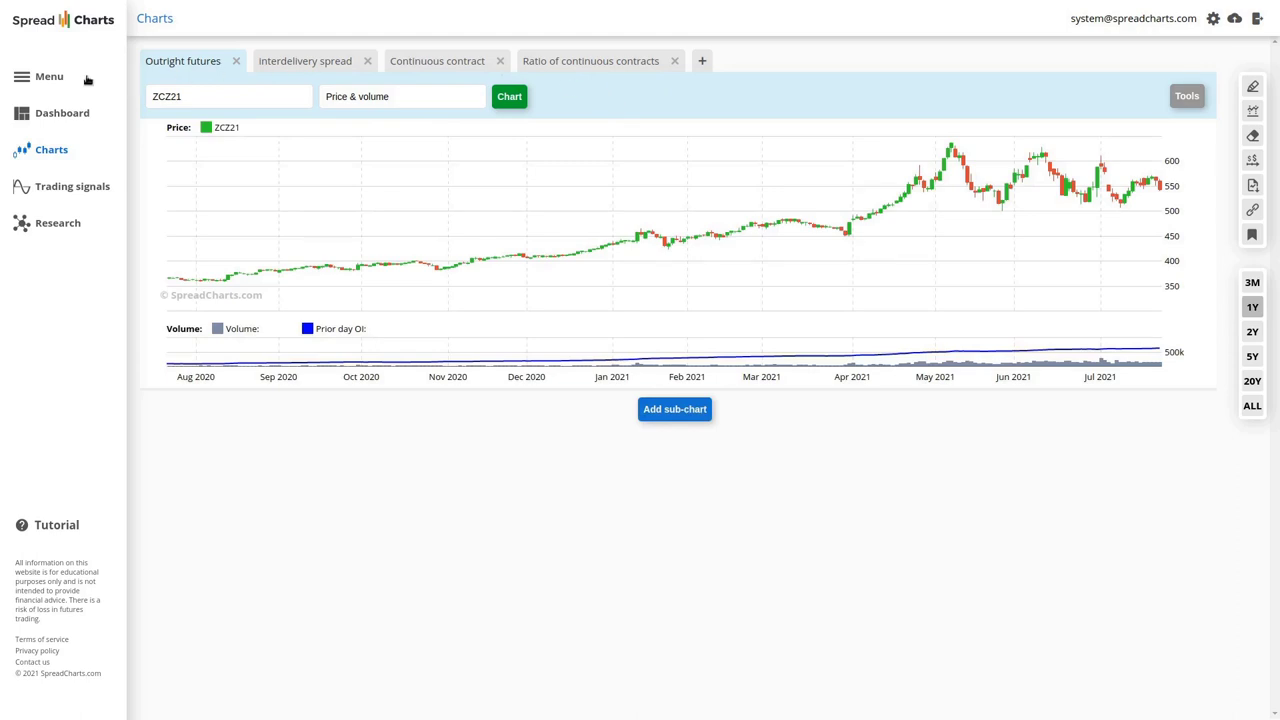
click(56, 82)
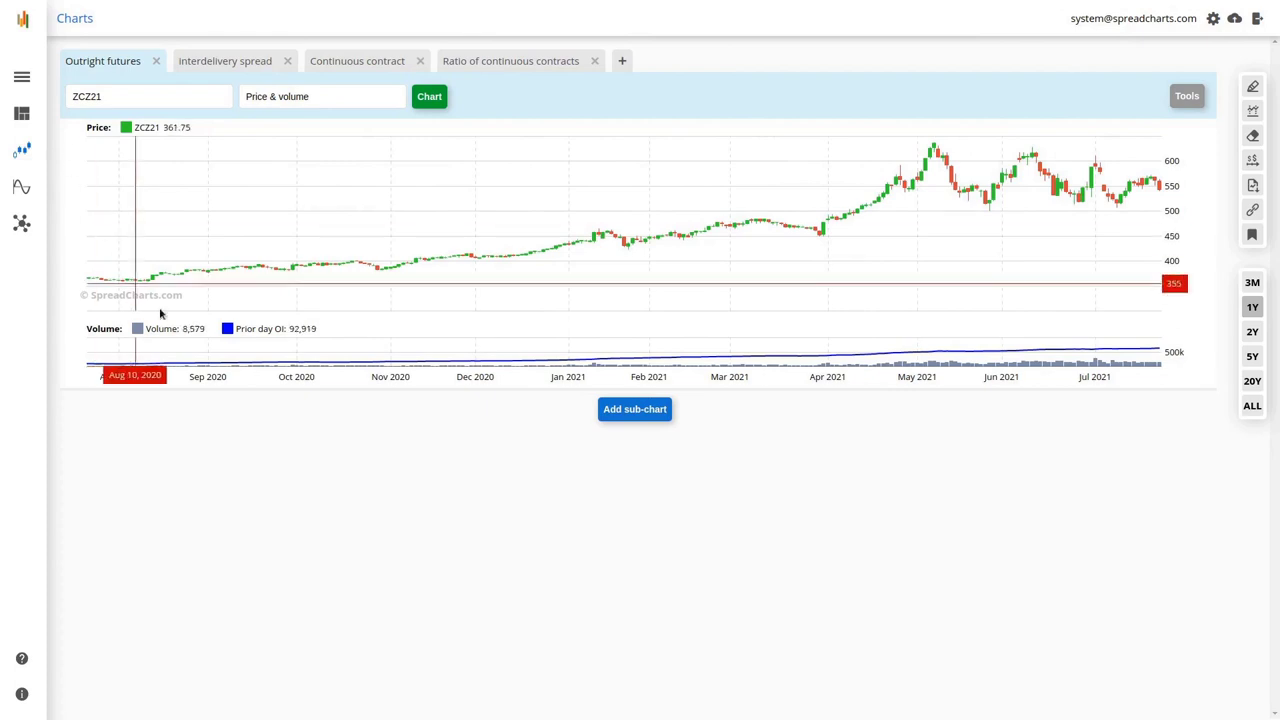
drag(925, 386, 893, 665)
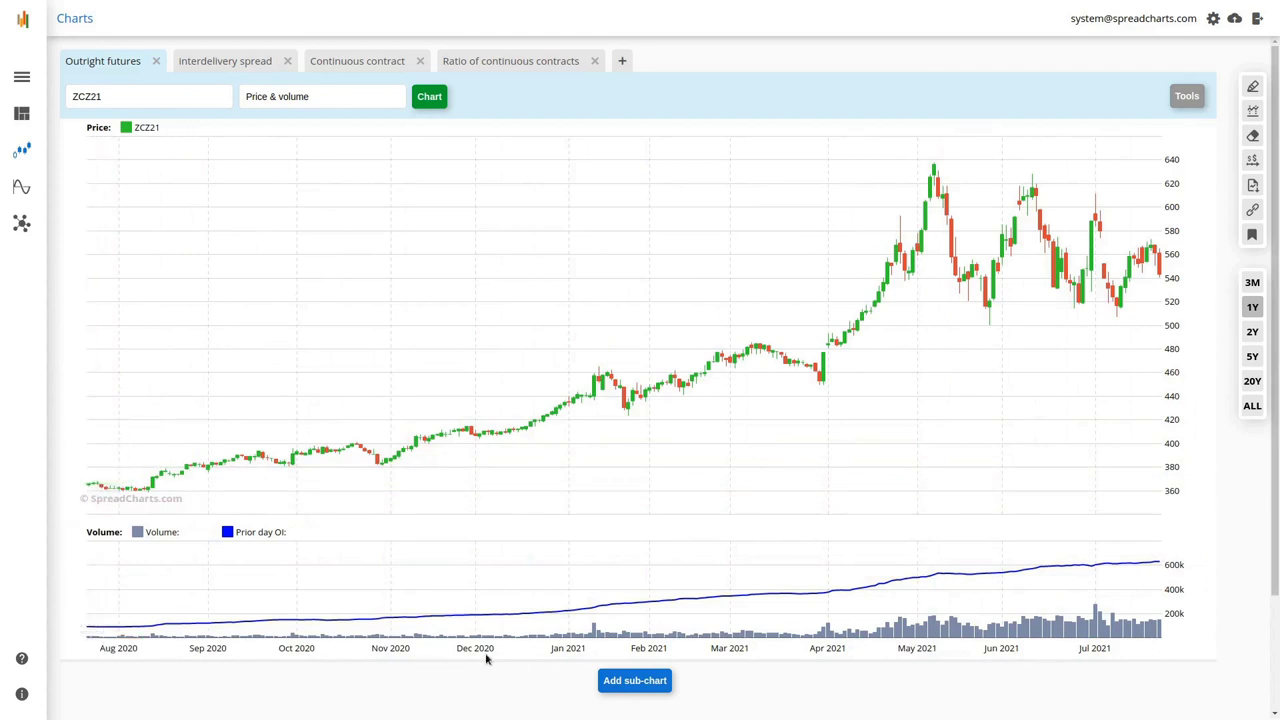
View volume and prior day open interest separately by hiding each series in turn, and restore both
click(248, 532)
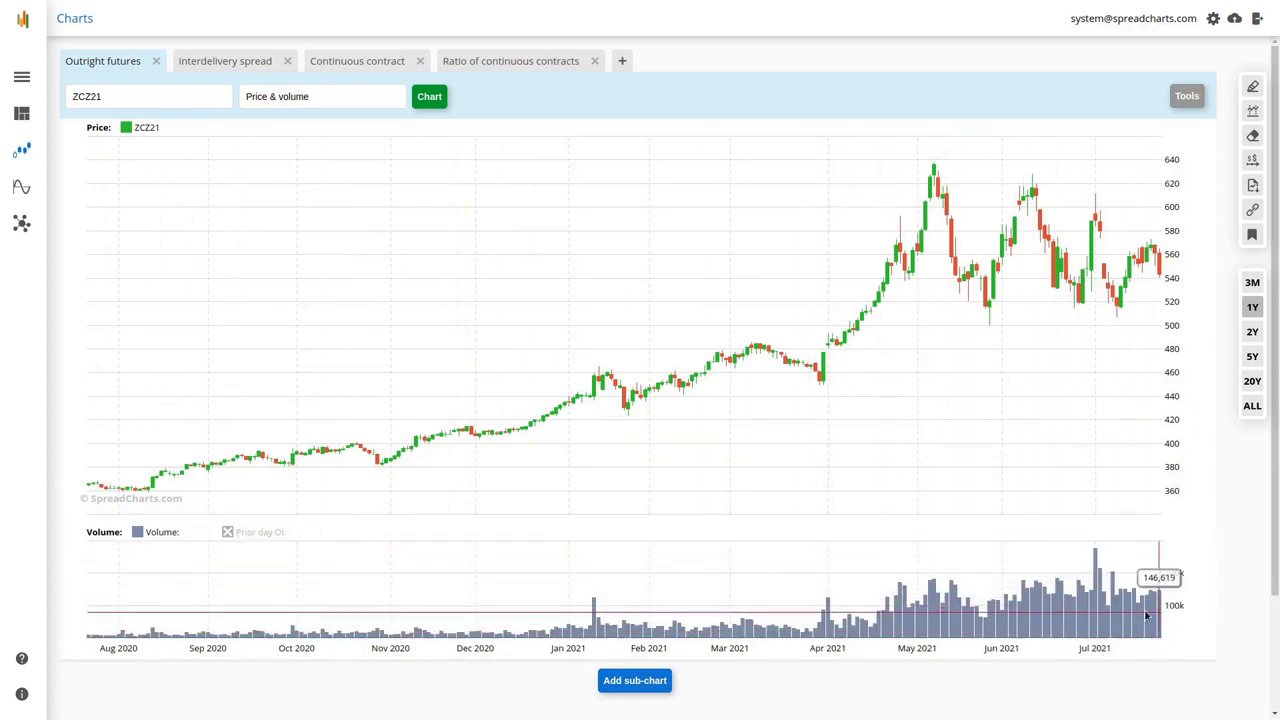
click(139, 532)
click(230, 532)
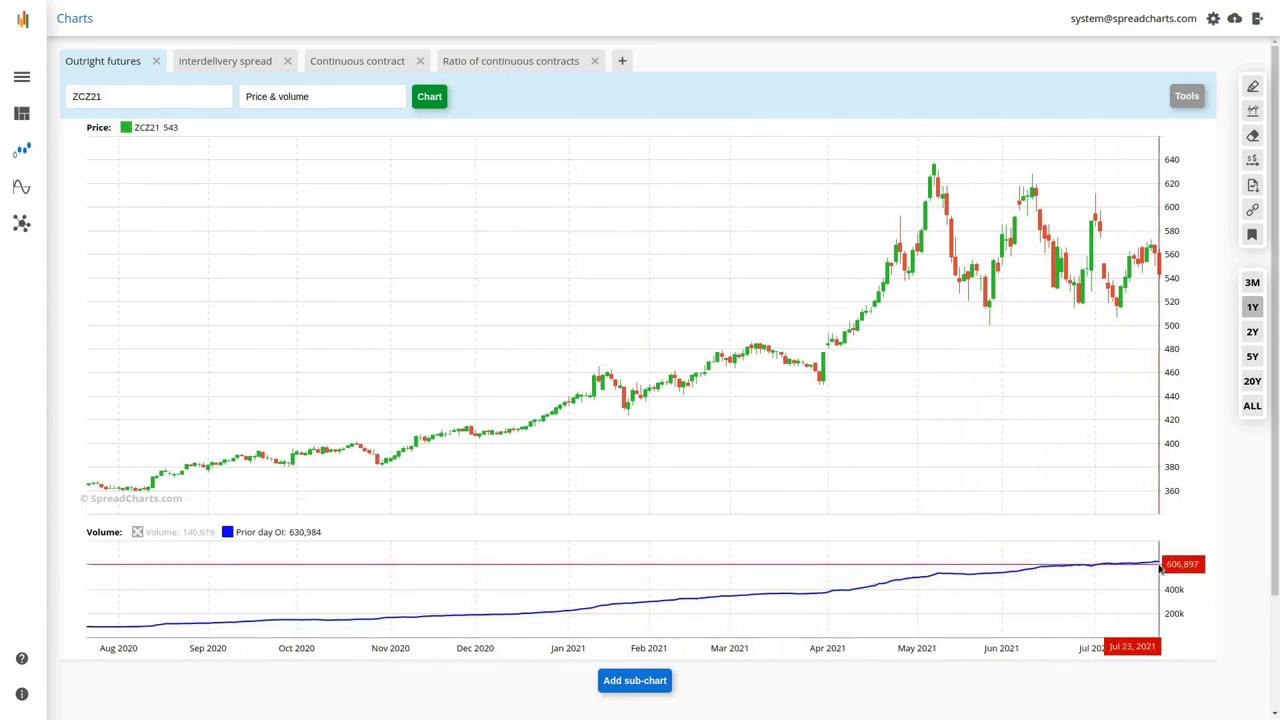
click(138, 532)
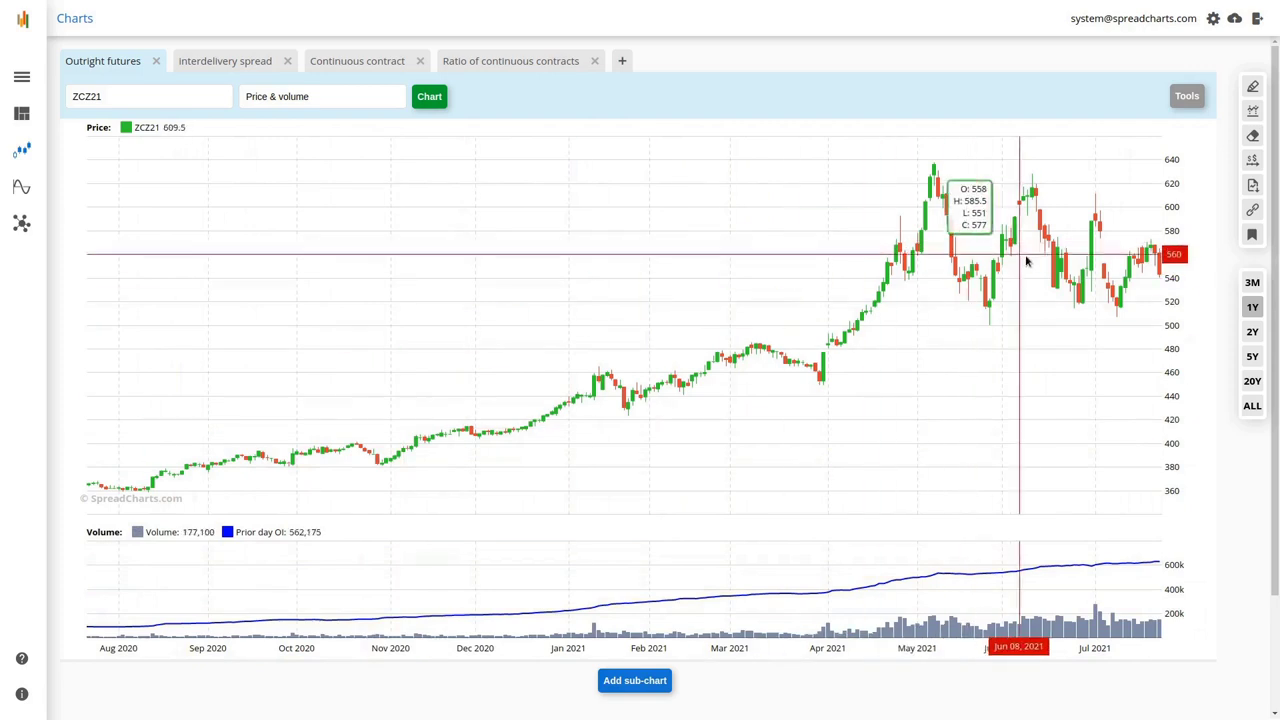
View the ZCZ21 chart over the 2Y, 5Y and 20Y ranges and return it to 1Y
click(1252, 333)
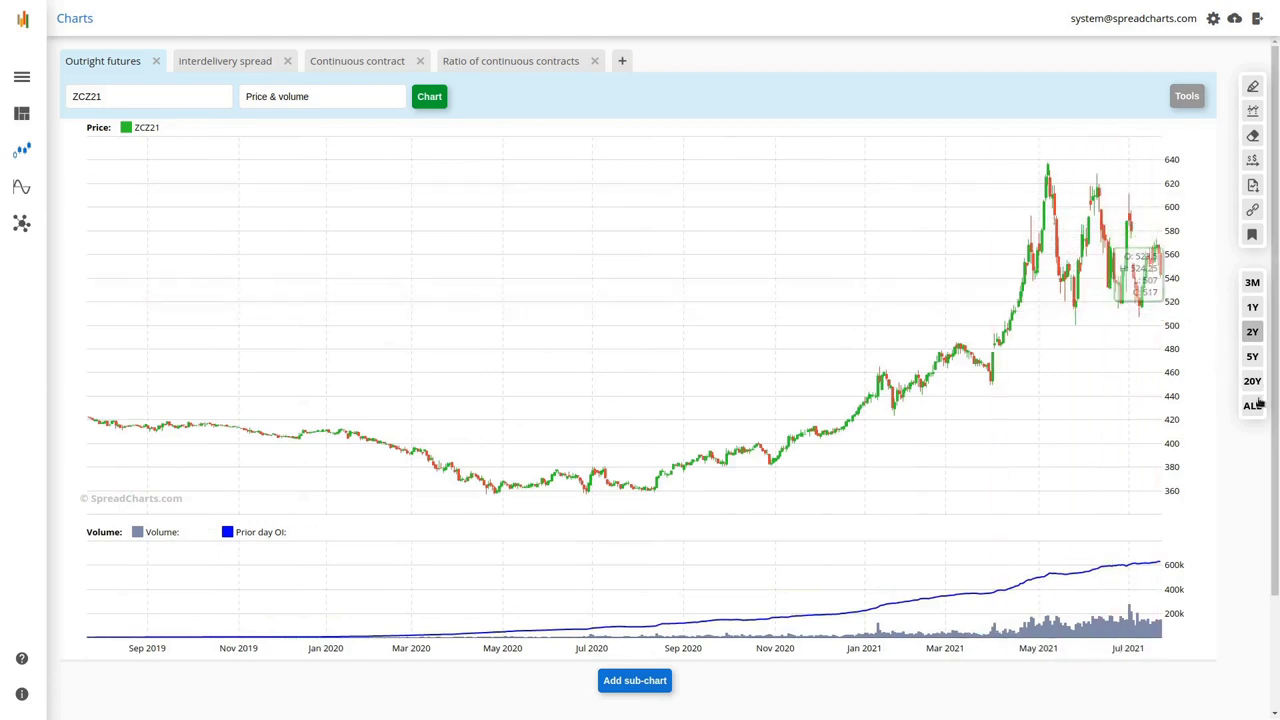
click(1252, 357)
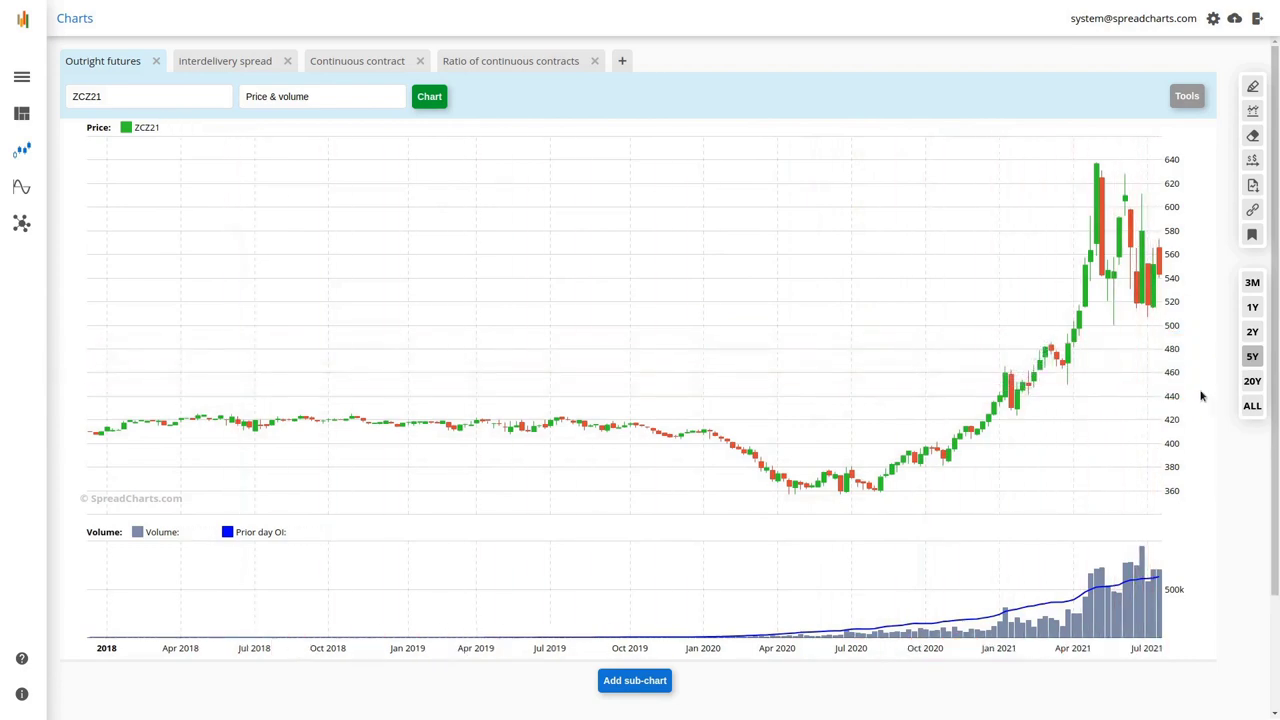
click(1252, 382)
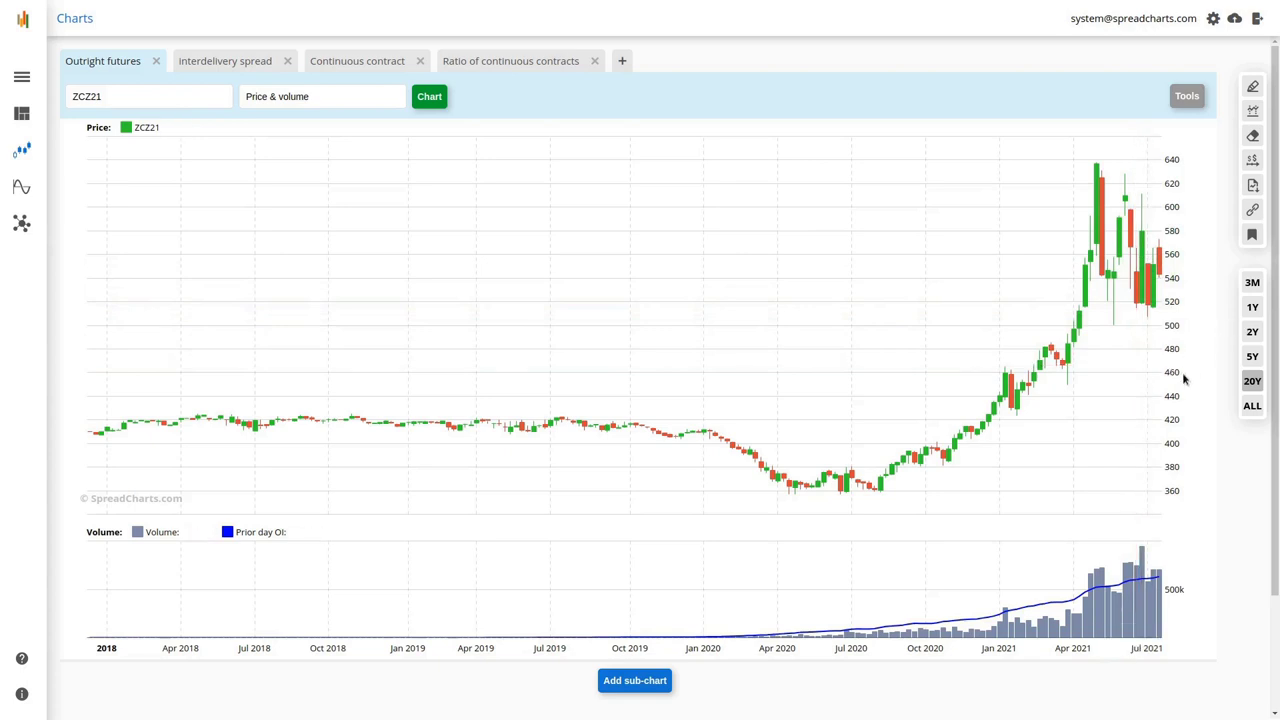
click(1258, 360)
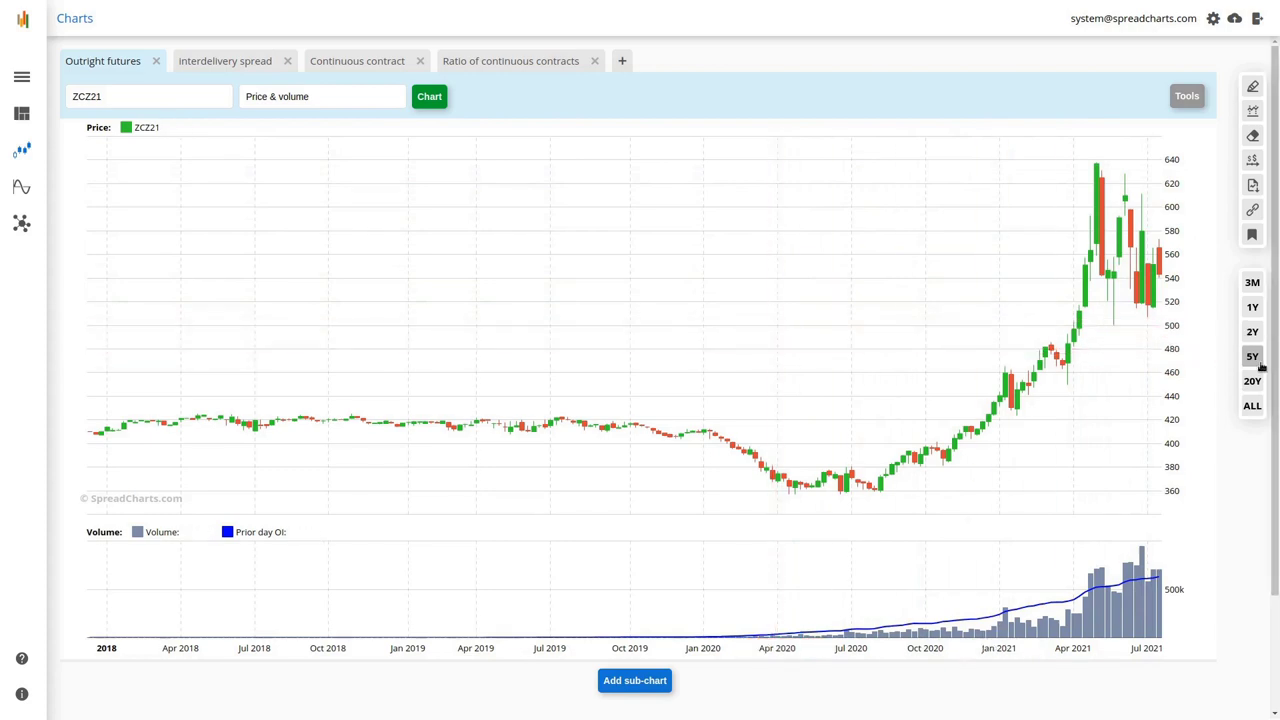
click(1253, 308)
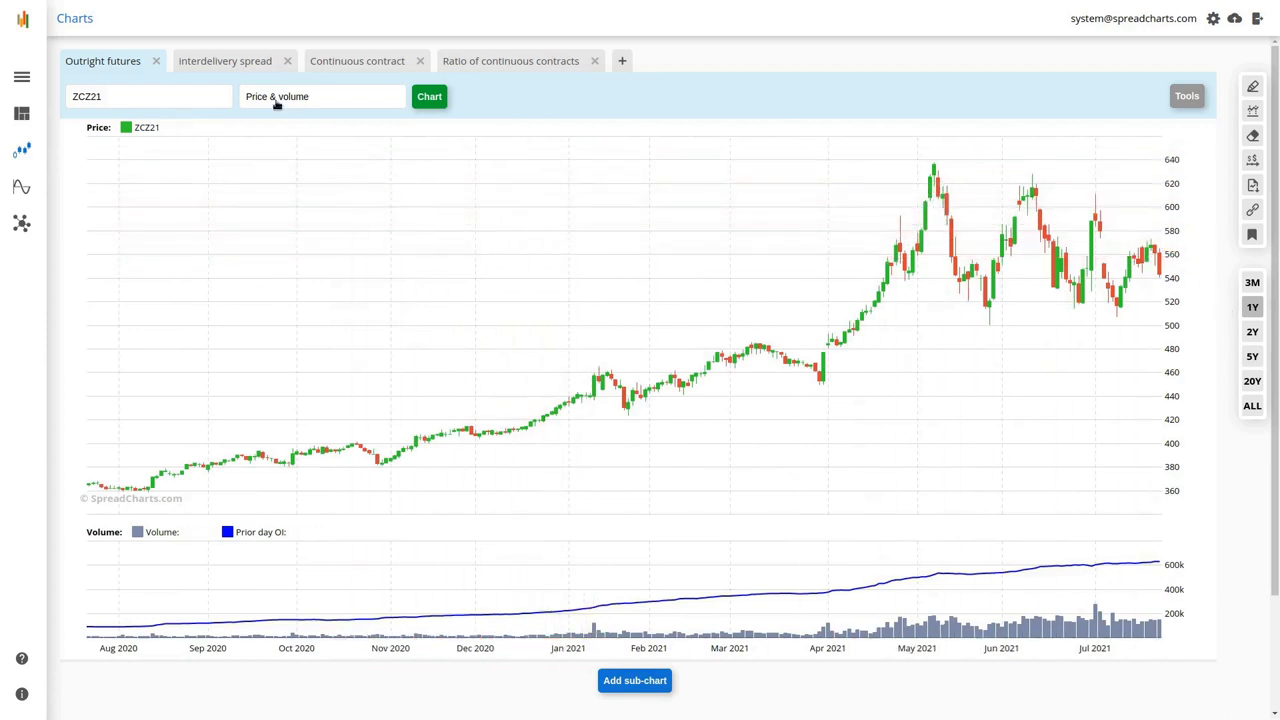
Chart the ZCN22-ZCZ21 interdelivery spread as Price & underlyings and stretch the chart taller
click(231, 62)
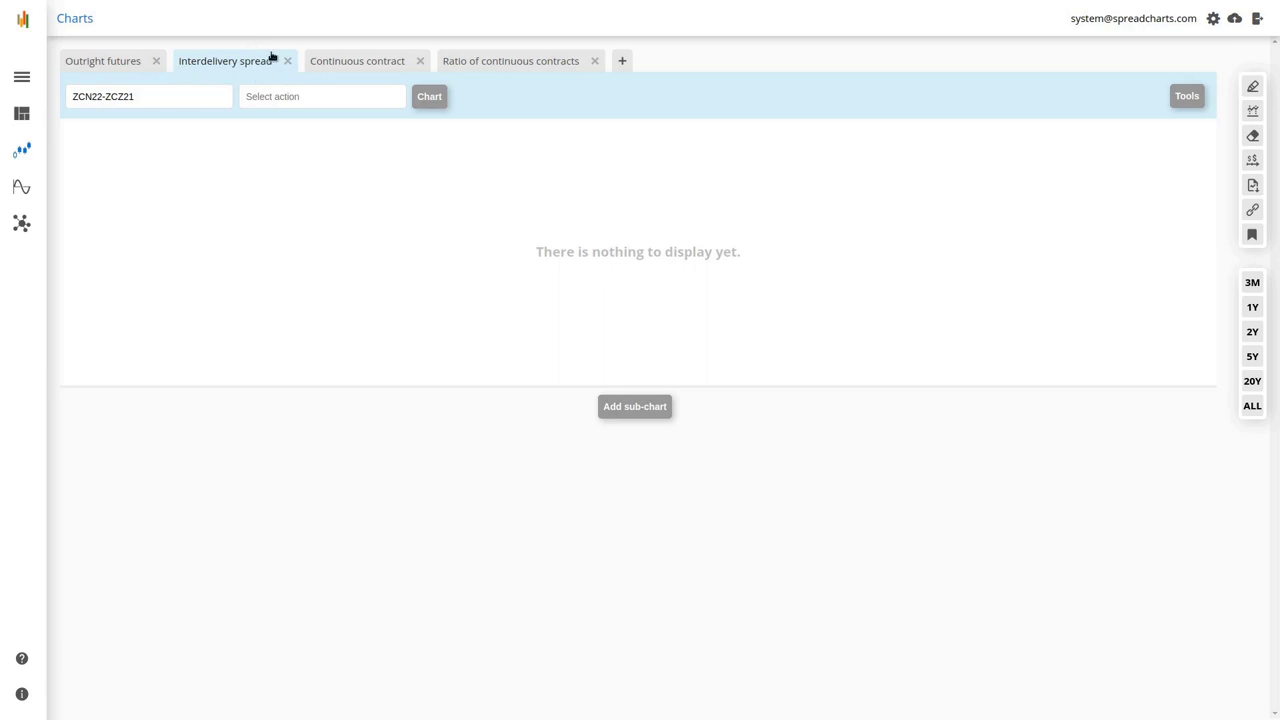
click(338, 97)
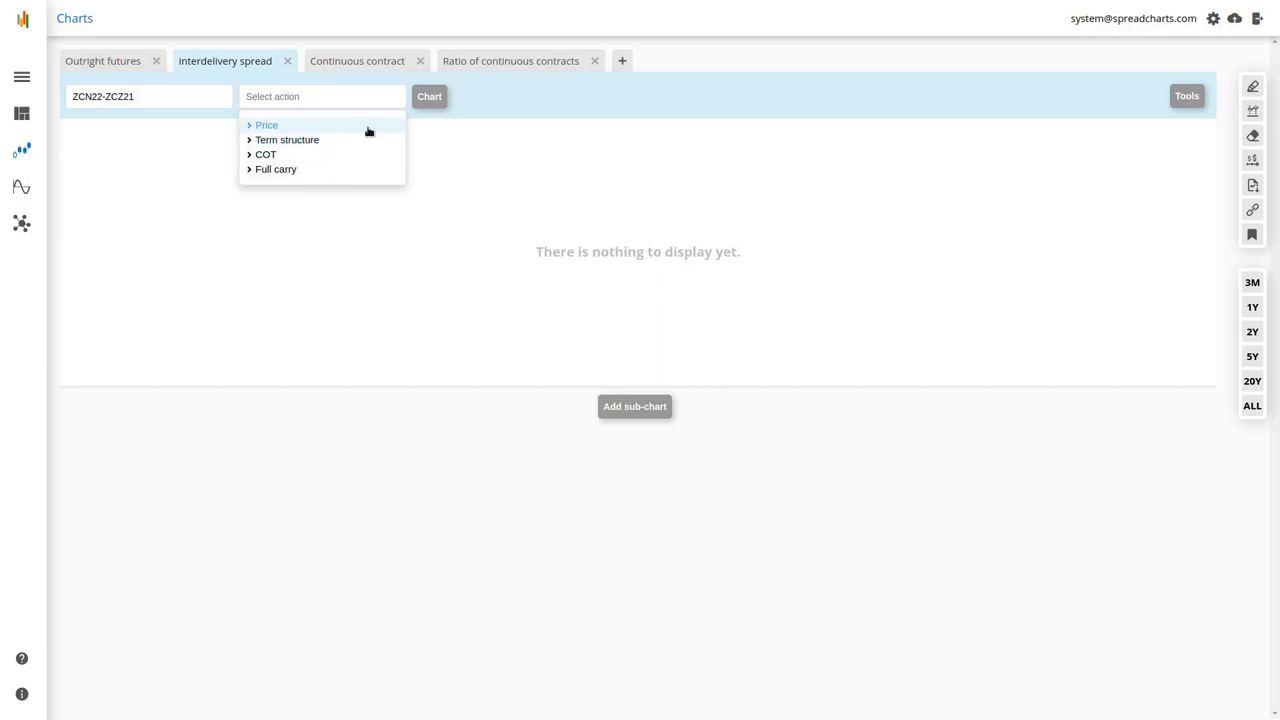
click(331, 128)
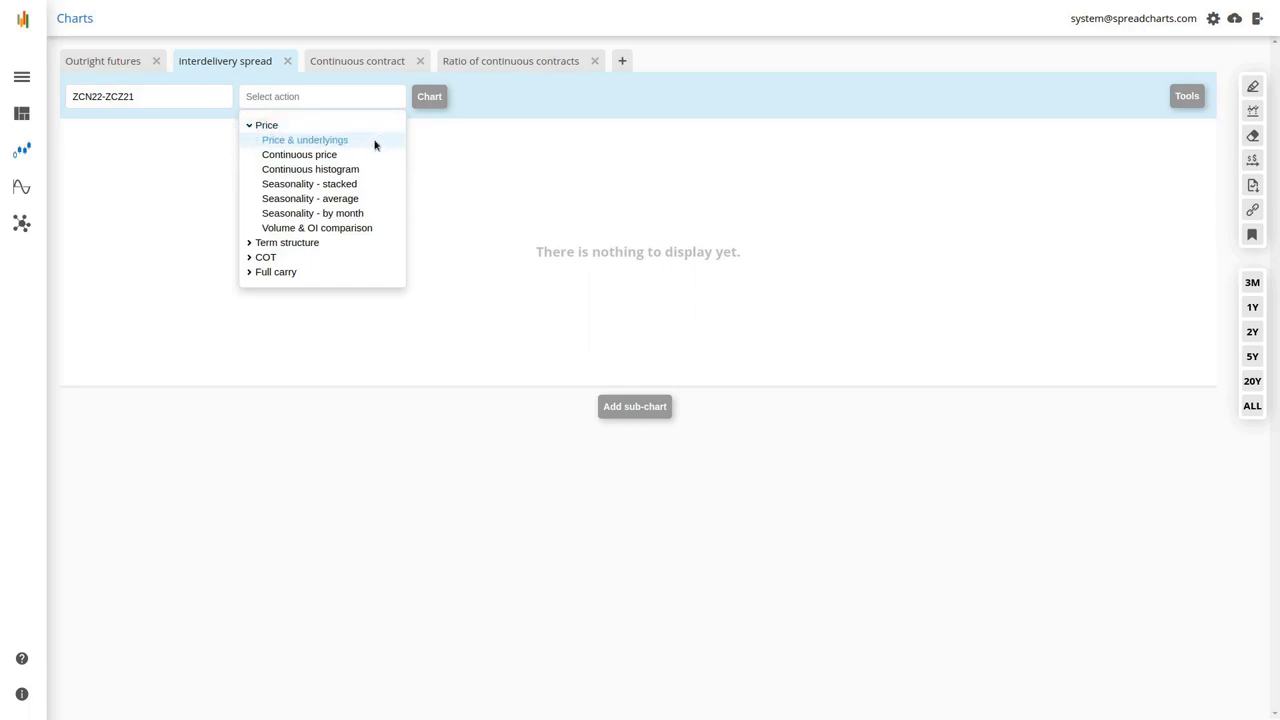
click(375, 144)
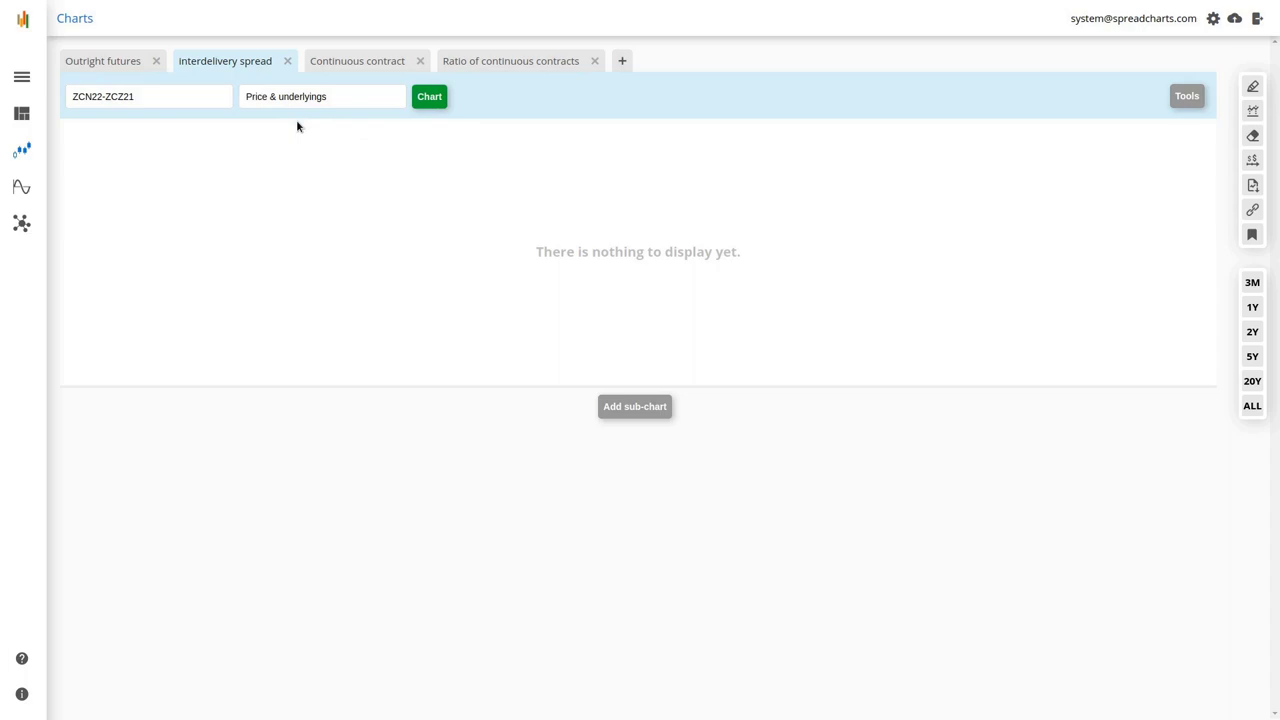
click(425, 102)
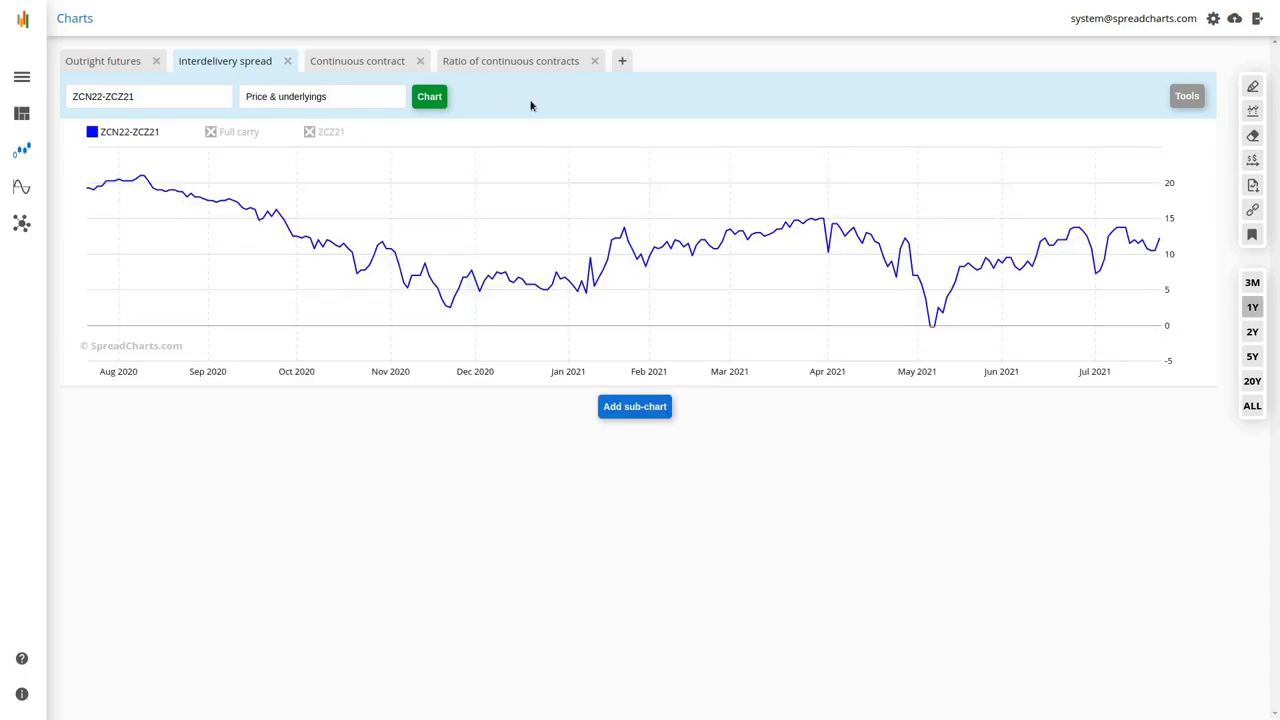
drag(833, 385, 866, 655)
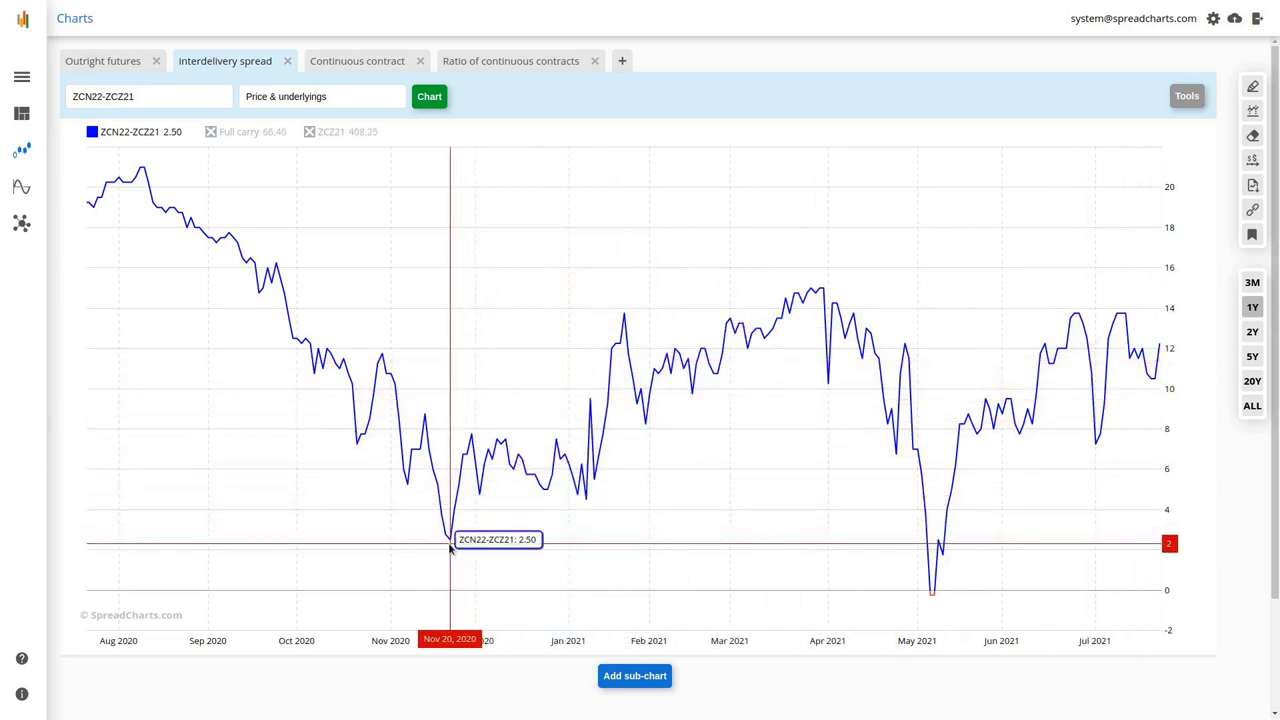
Inspect the spread over the 2Y range and in a close-up of November 2020 to February 2021, returning to 1Y
drag(449, 548, 449, 542)
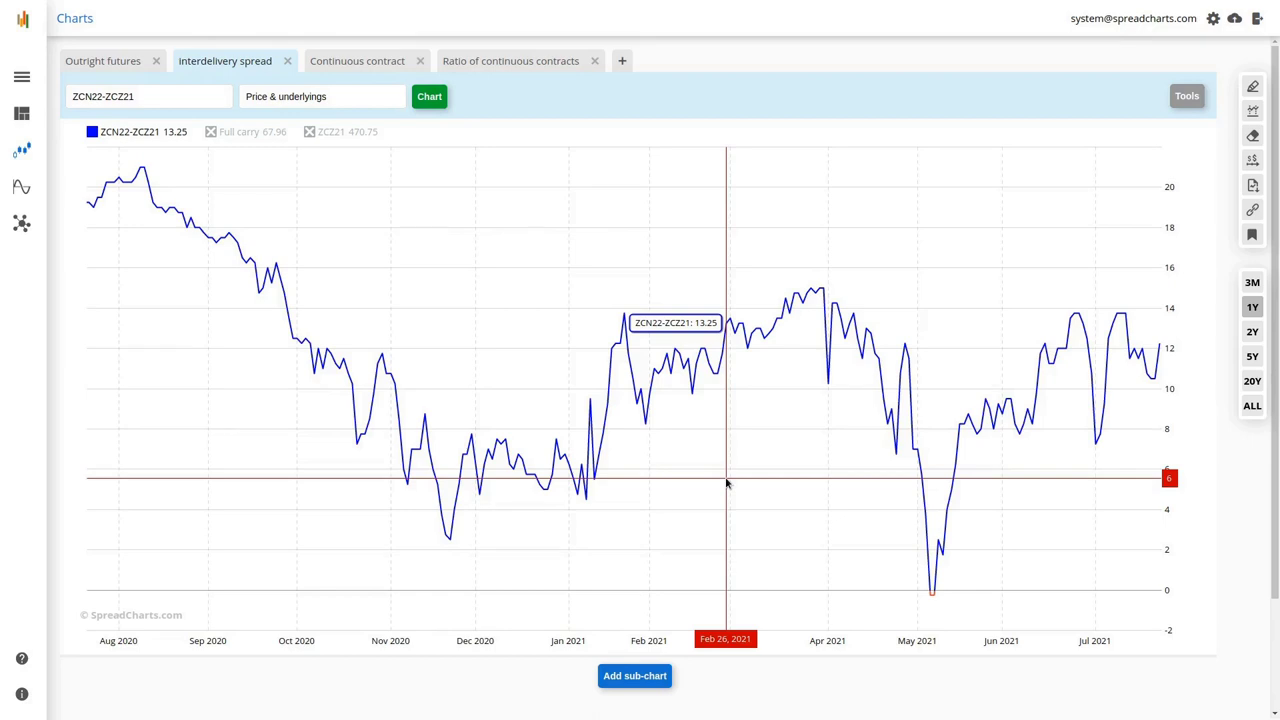
click(1252, 333)
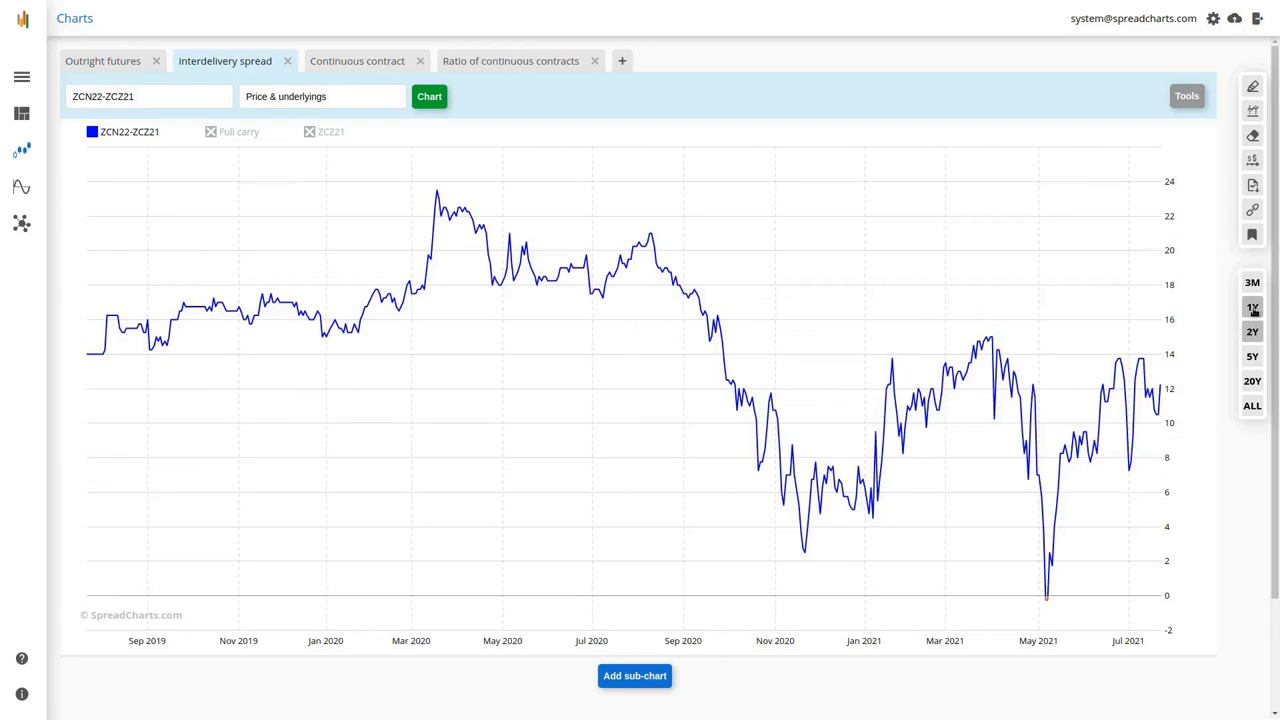
click(1252, 308)
drag(423, 350, 716, 346)
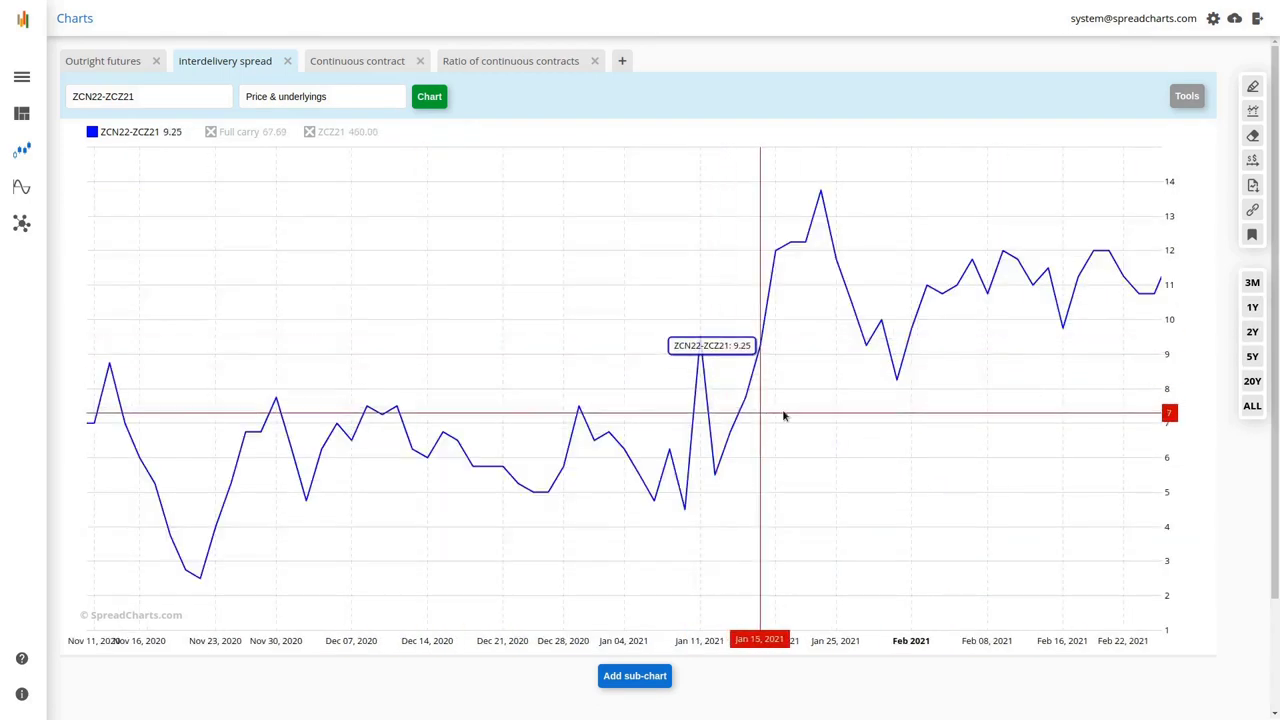
click(1257, 312)
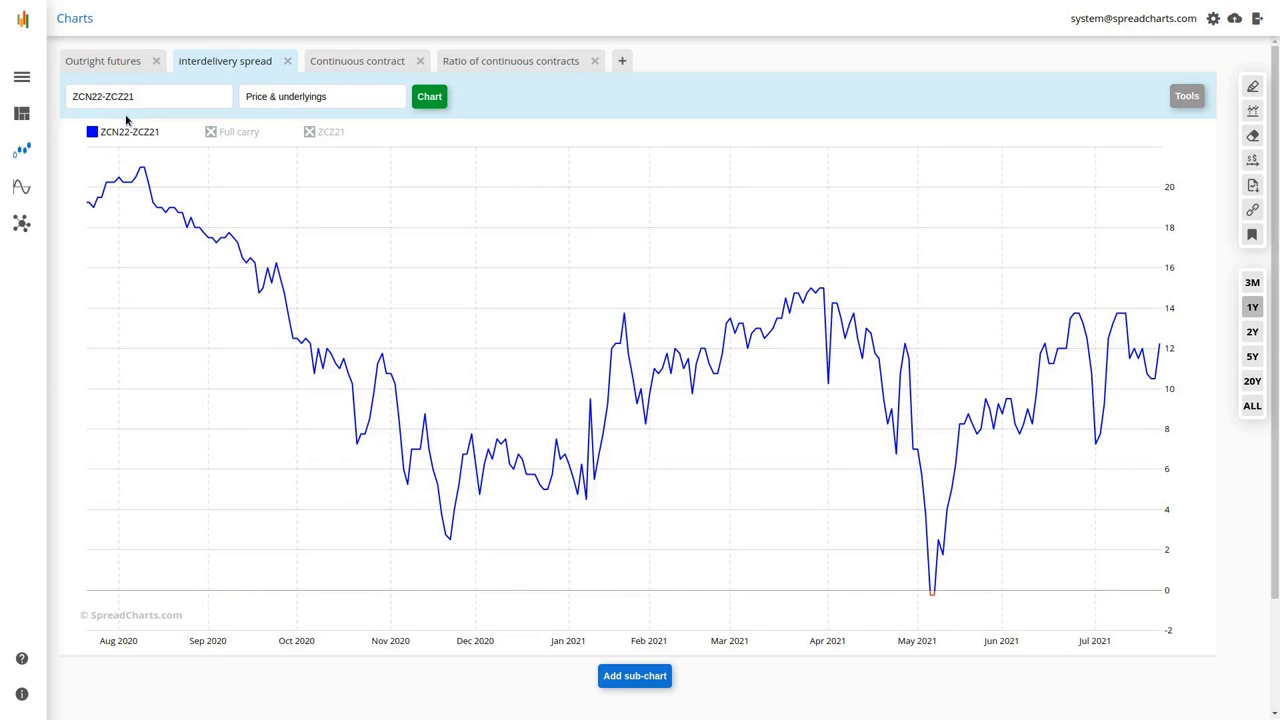
Compare the ZCZ21 outright futures chart with the ZCN22-ZCZ21 spread chart, ending on the spread
click(115, 63)
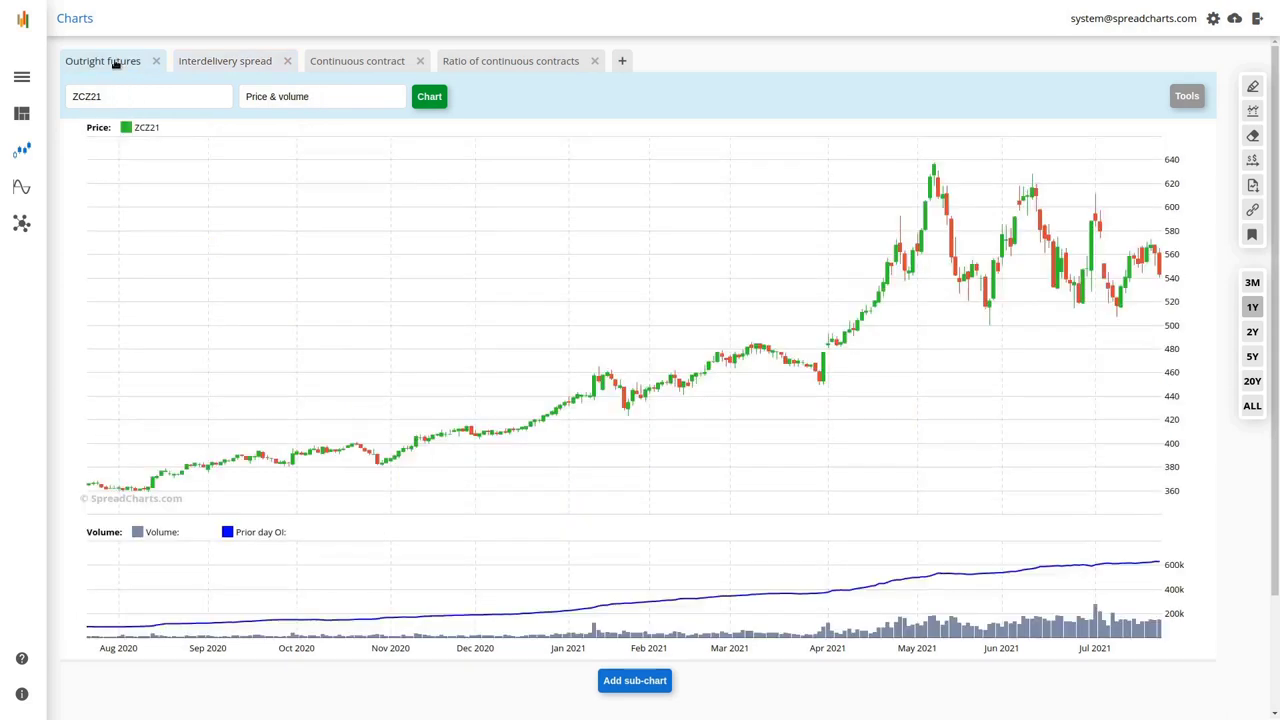
click(208, 63)
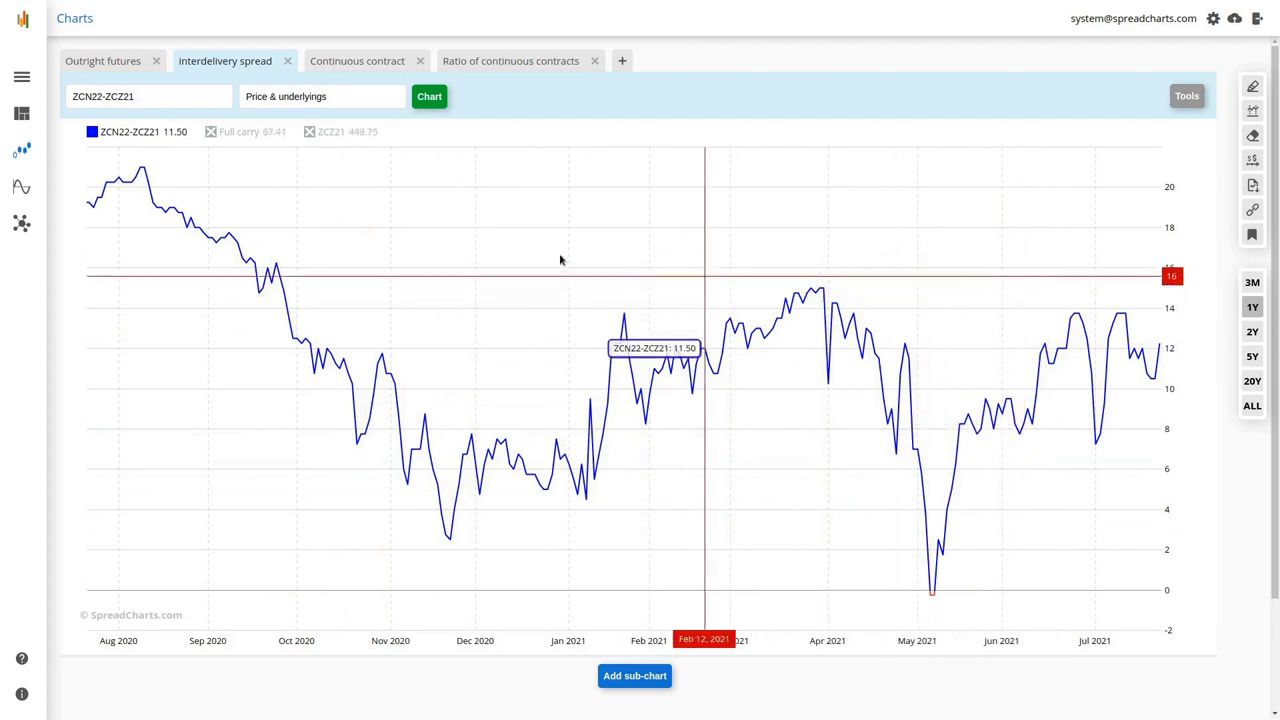
click(120, 66)
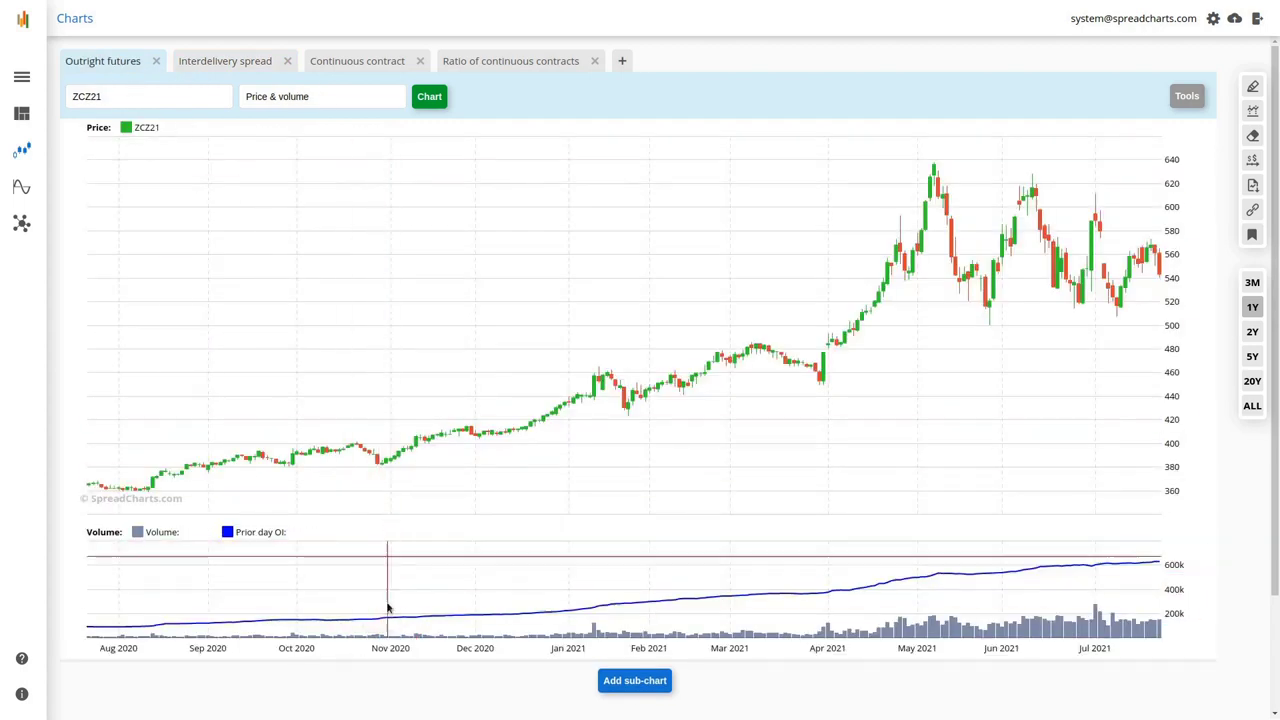
click(235, 67)
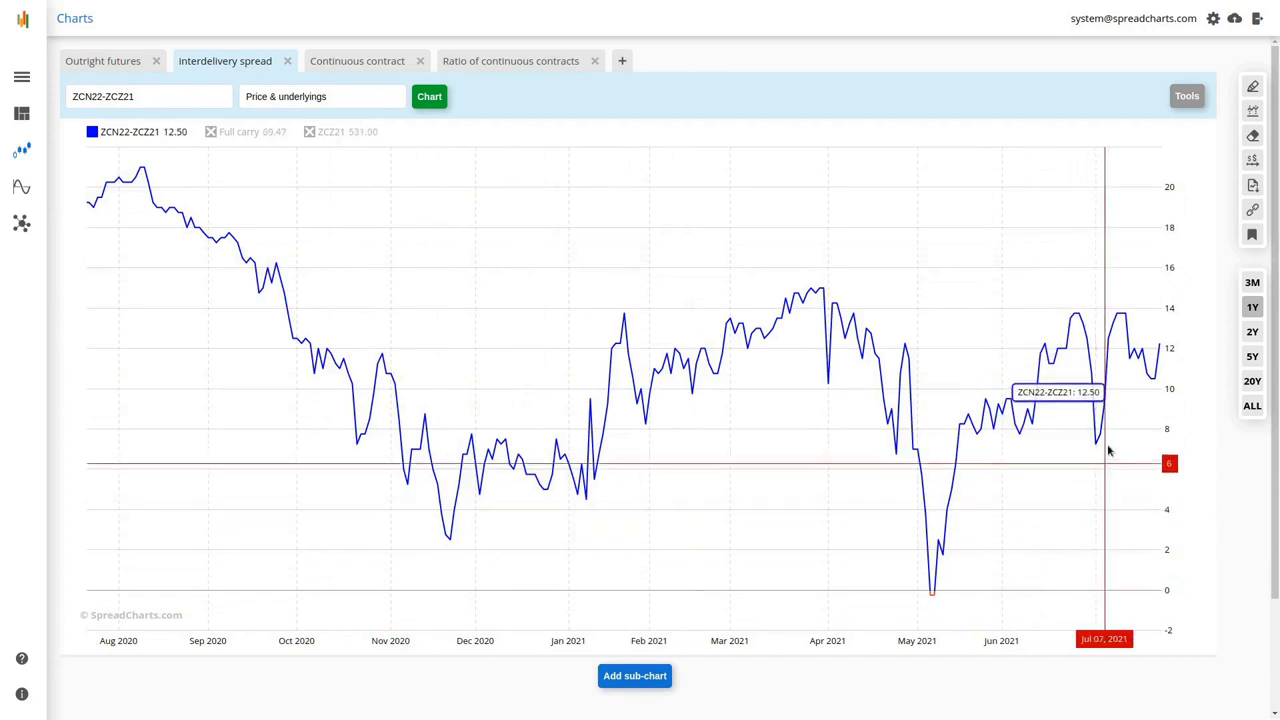
Overlay the ZCZ21 price and Full carry on the spread chart, and hide ZCZ21 again so only Full carry accompanies the spread
click(309, 132)
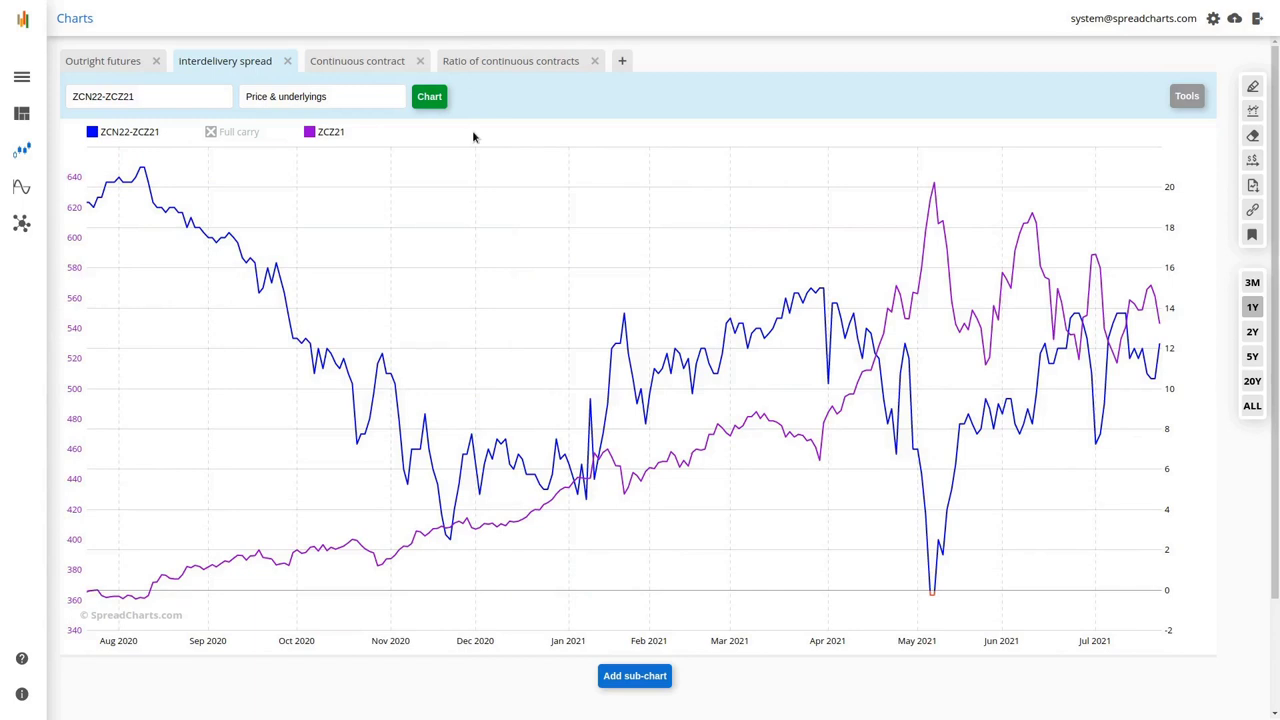
click(211, 134)
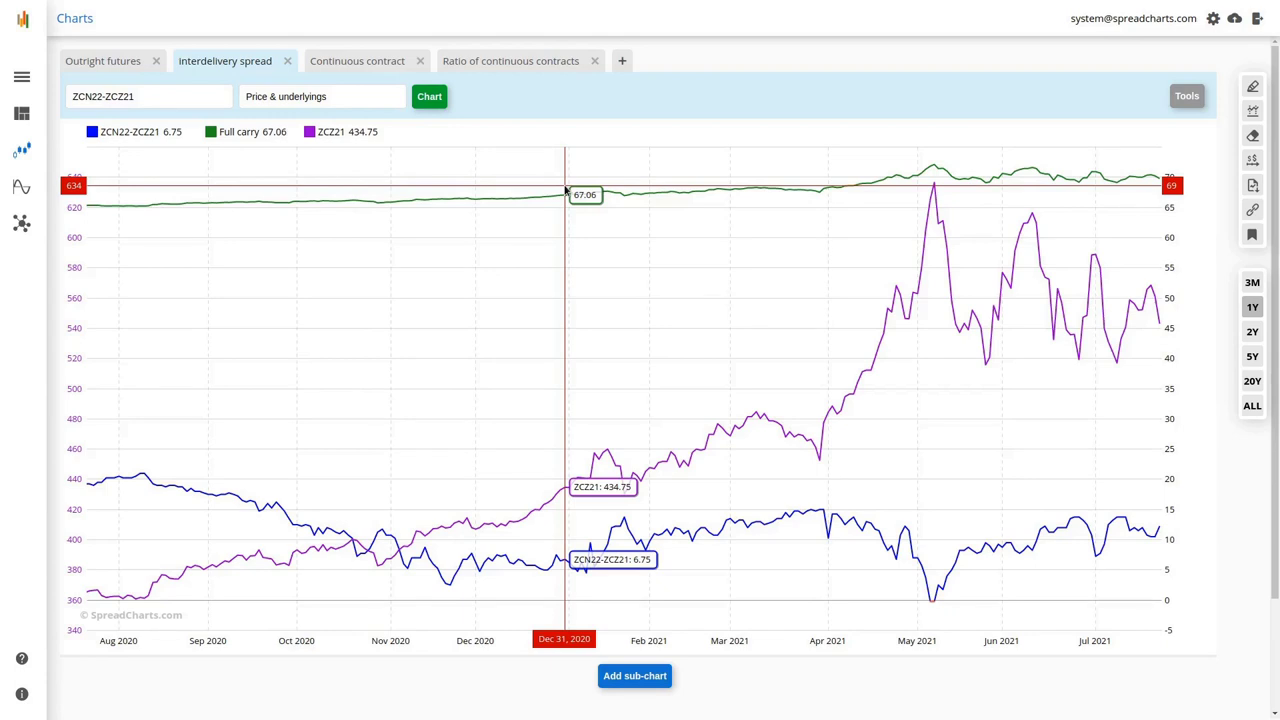
click(312, 132)
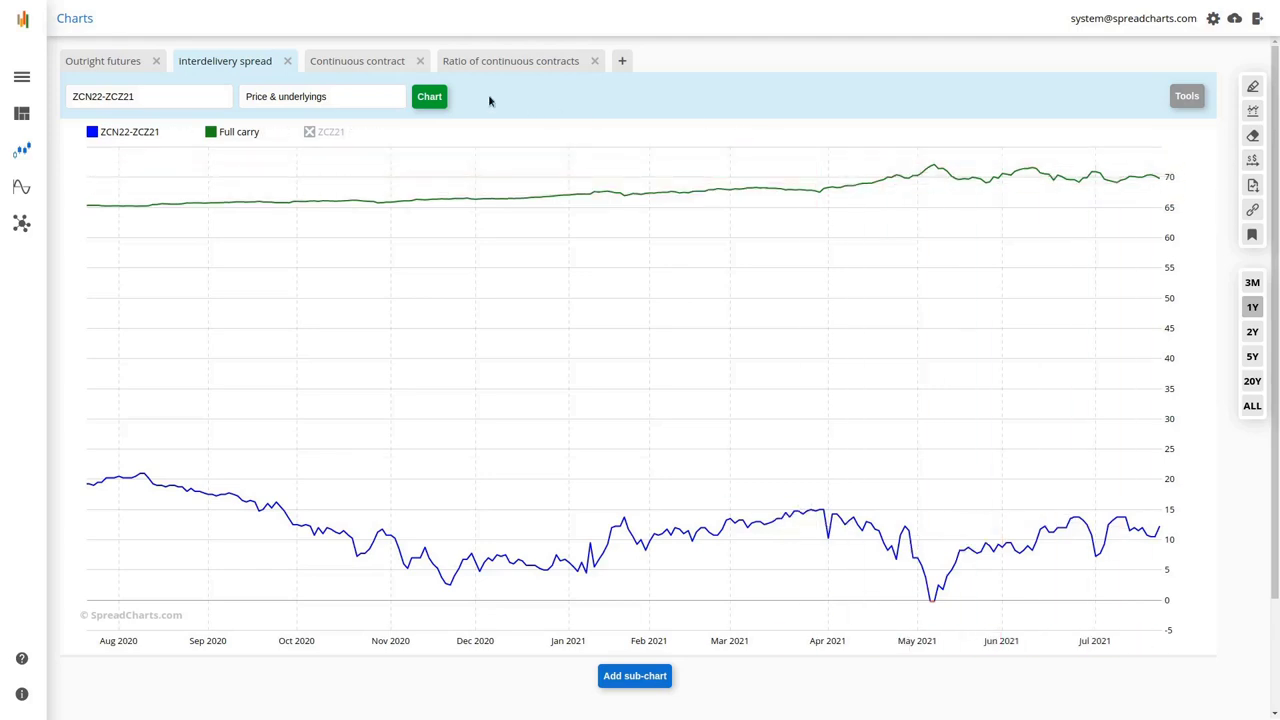
Chart the ZC1 continuous contract as ZC - Term structure and stretch the chart taller
click(356, 62)
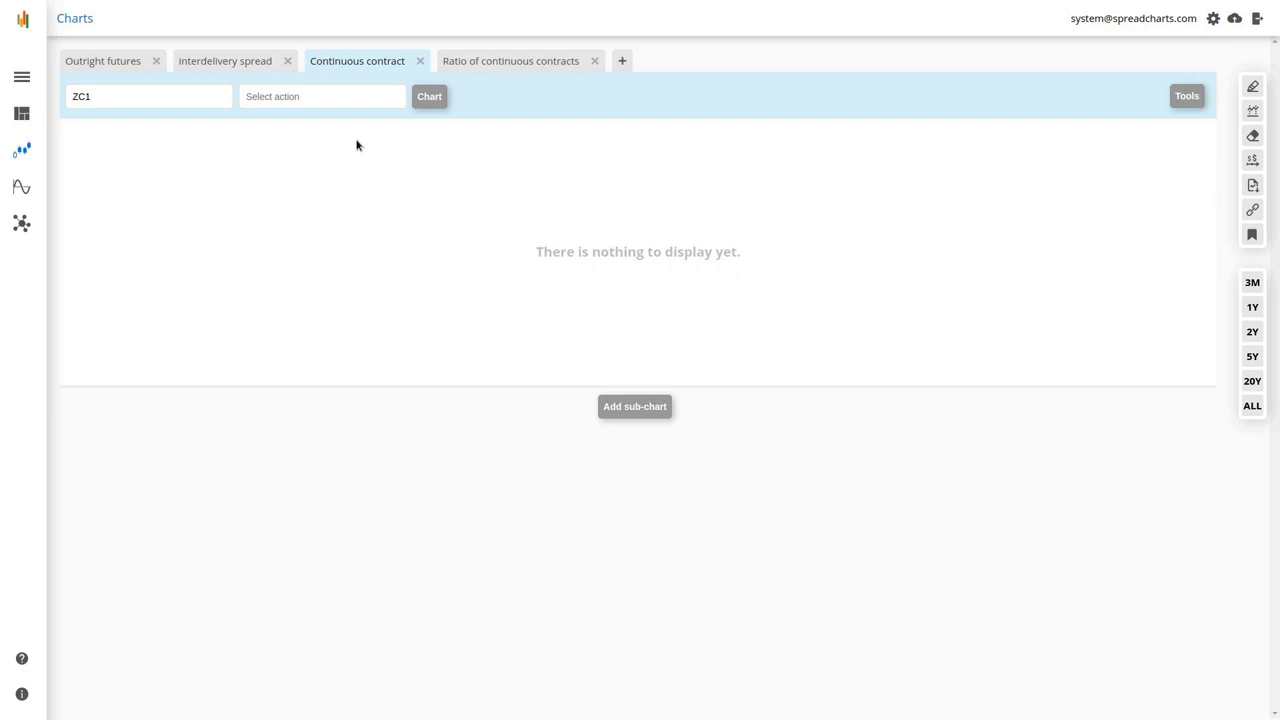
click(351, 103)
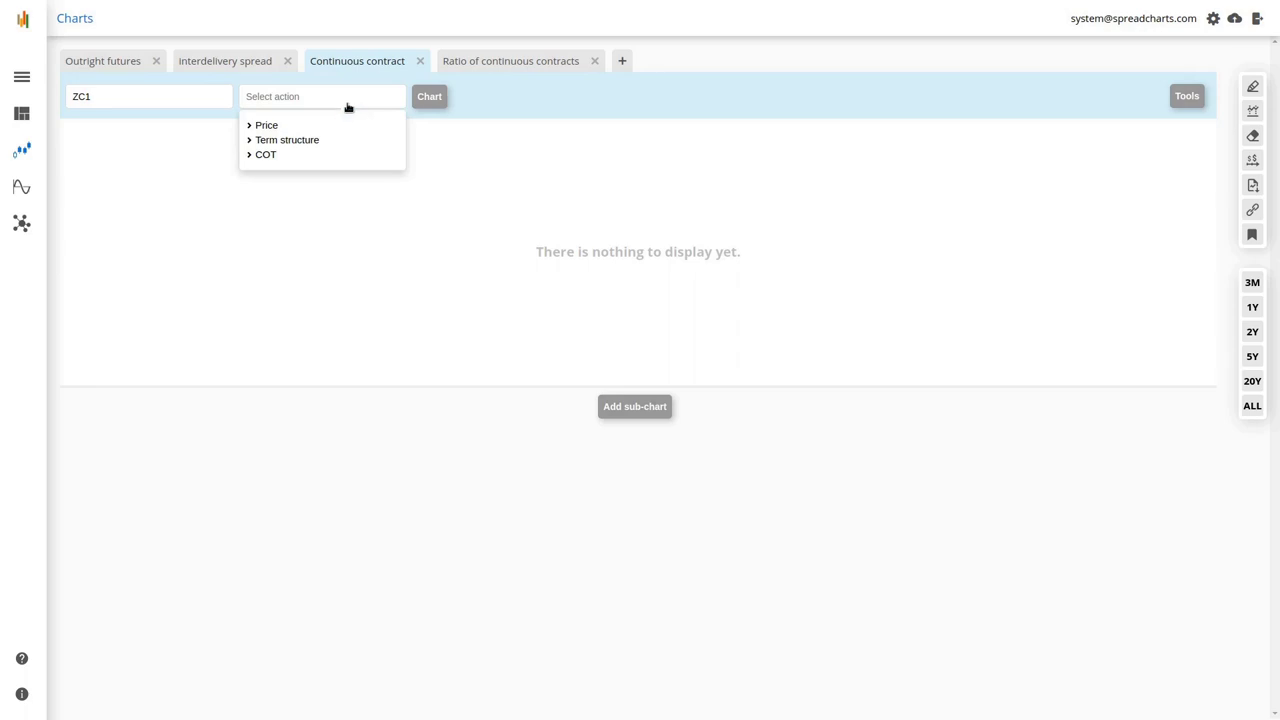
click(322, 140)
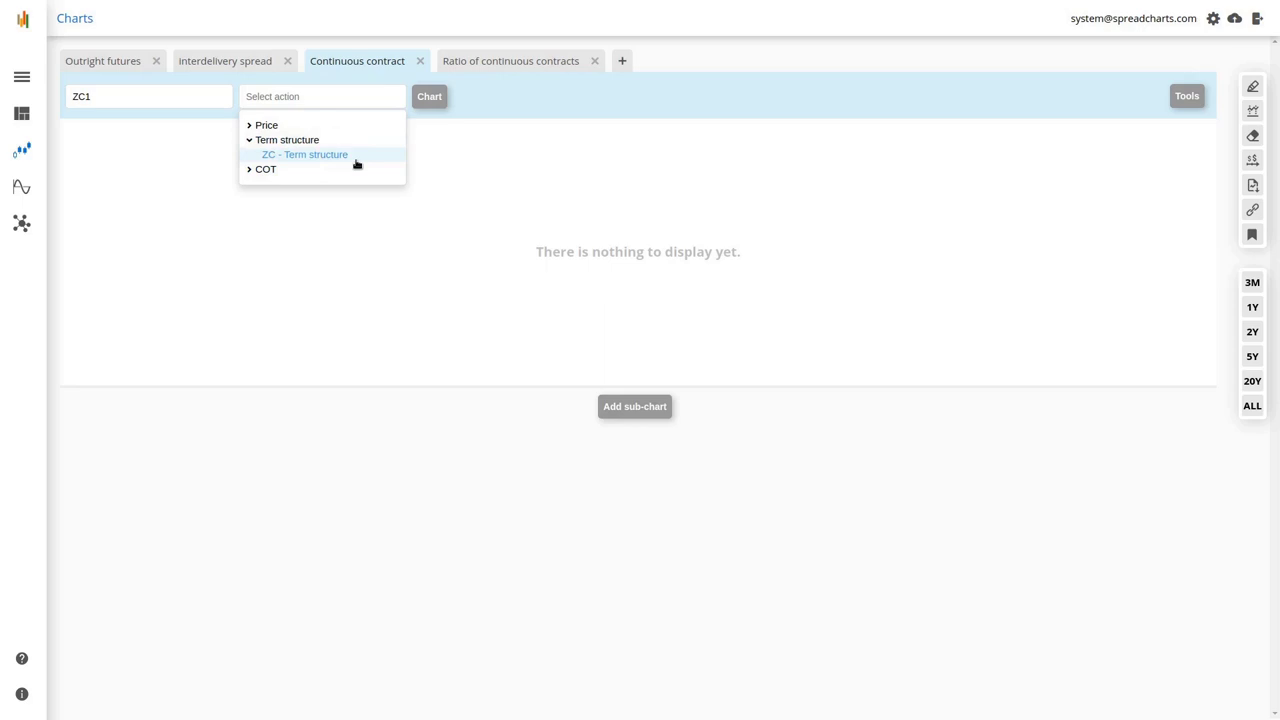
click(303, 141)
click(302, 143)
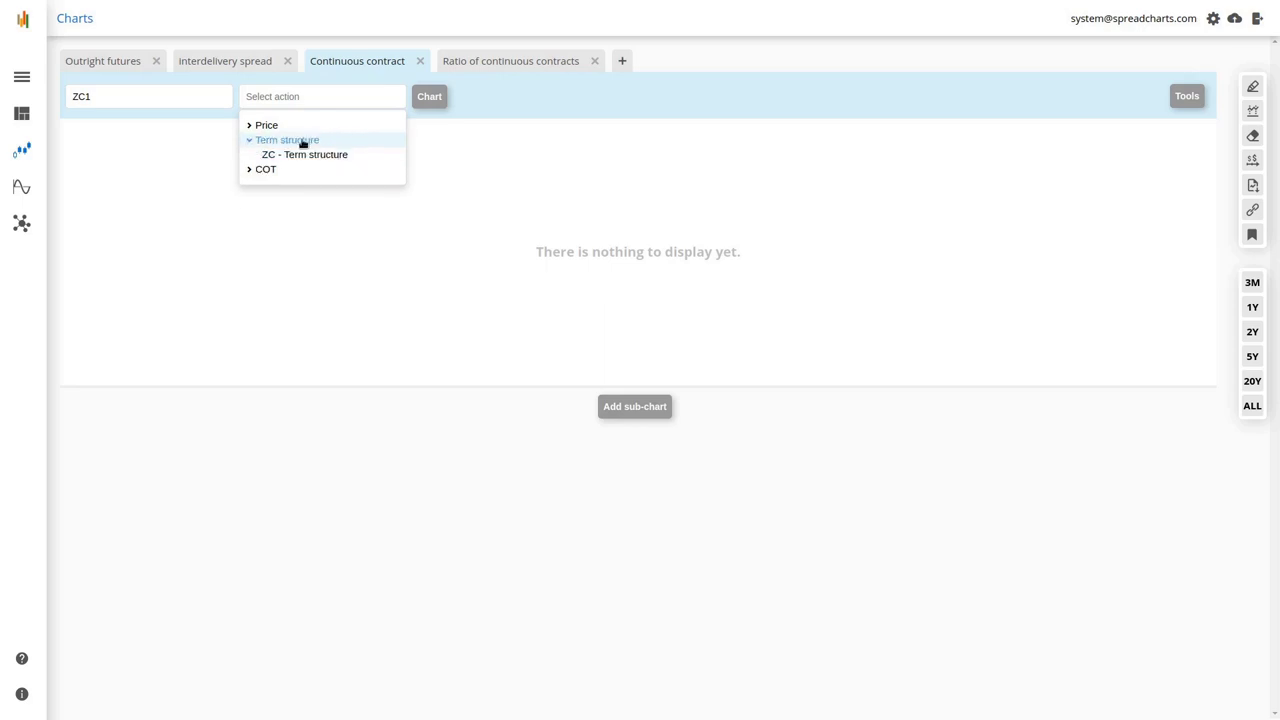
click(358, 160)
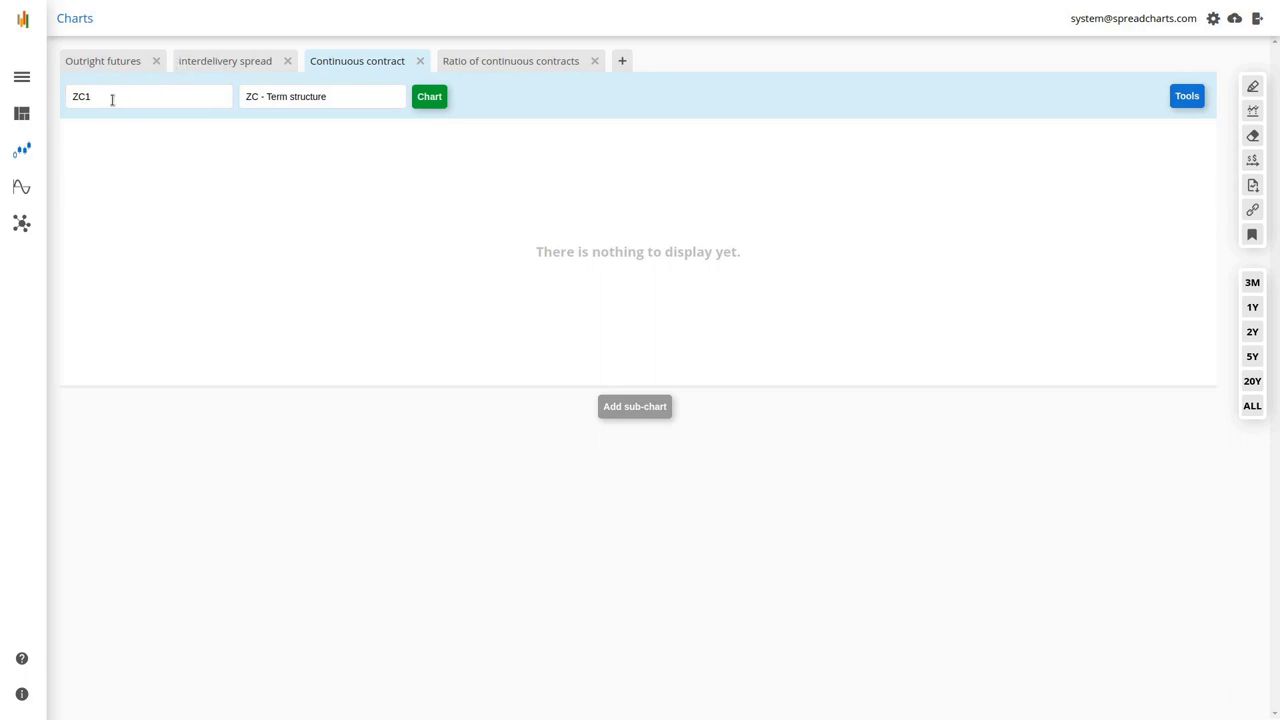
click(428, 96)
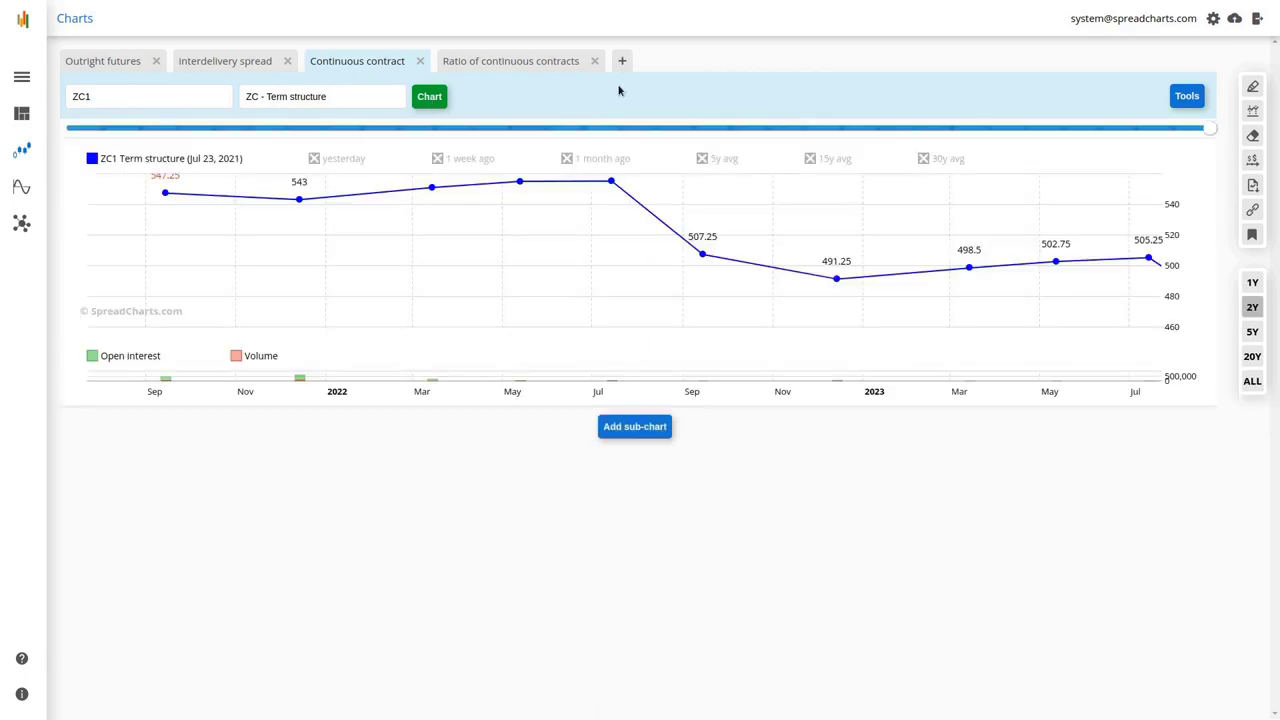
drag(885, 410, 894, 651)
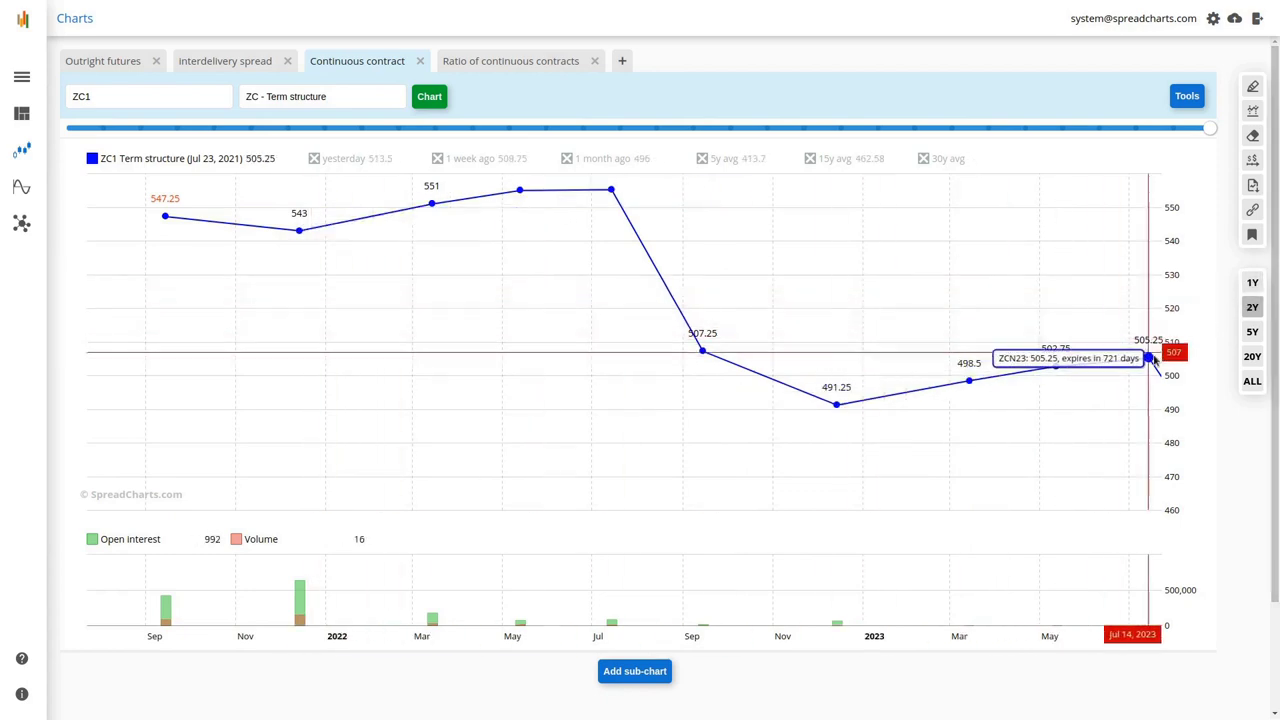
Extend the term structure to the ALL range, and toggle the open interest and volume bars off and back on
click(1252, 381)
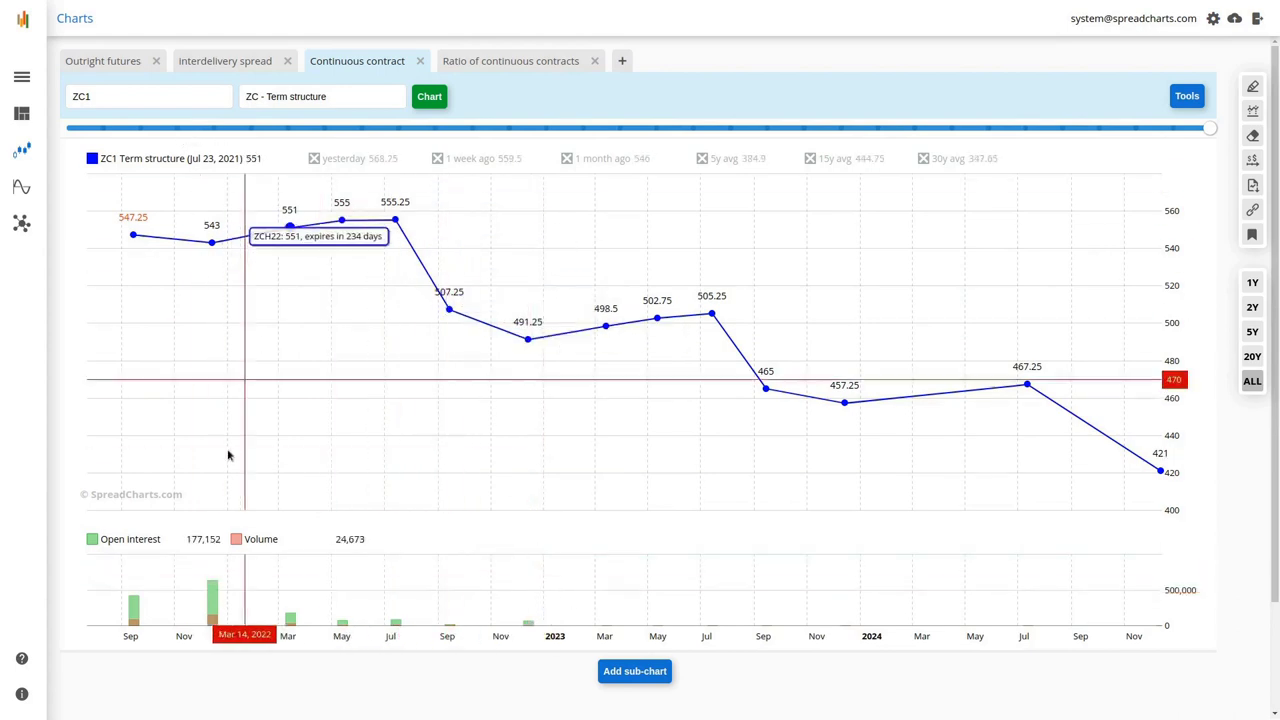
click(92, 540)
click(245, 541)
click(245, 541)
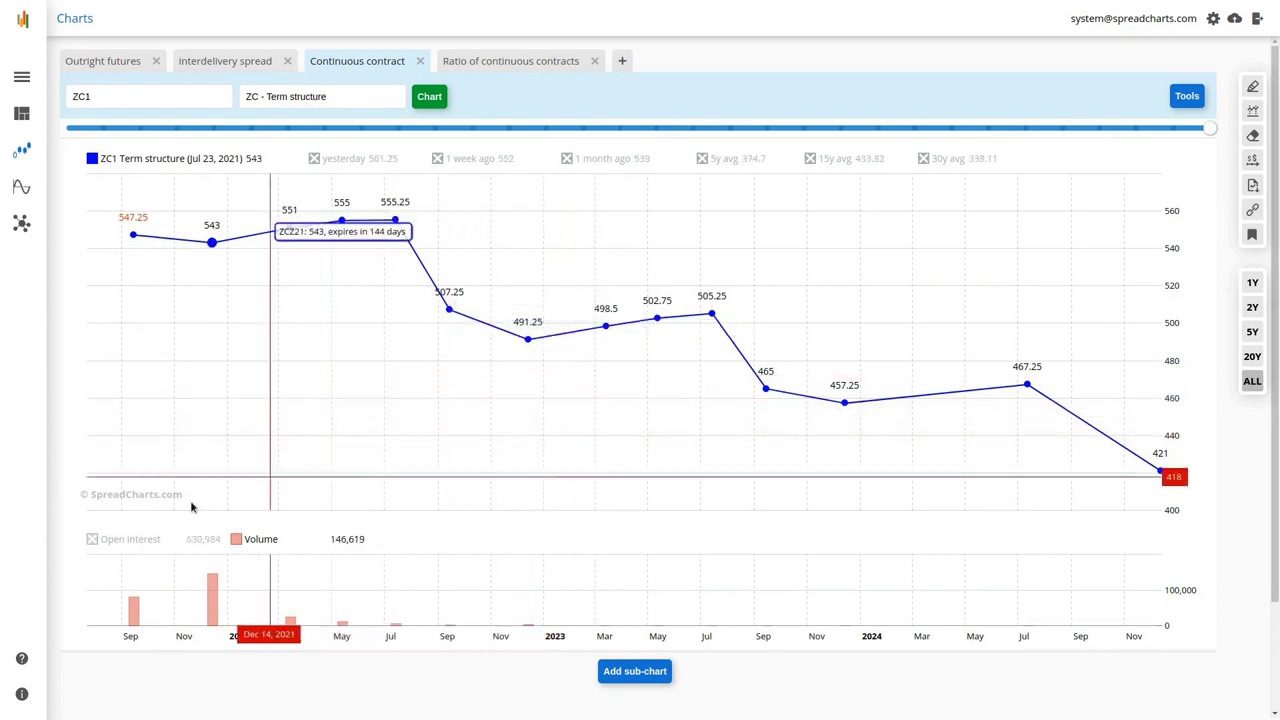
click(93, 541)
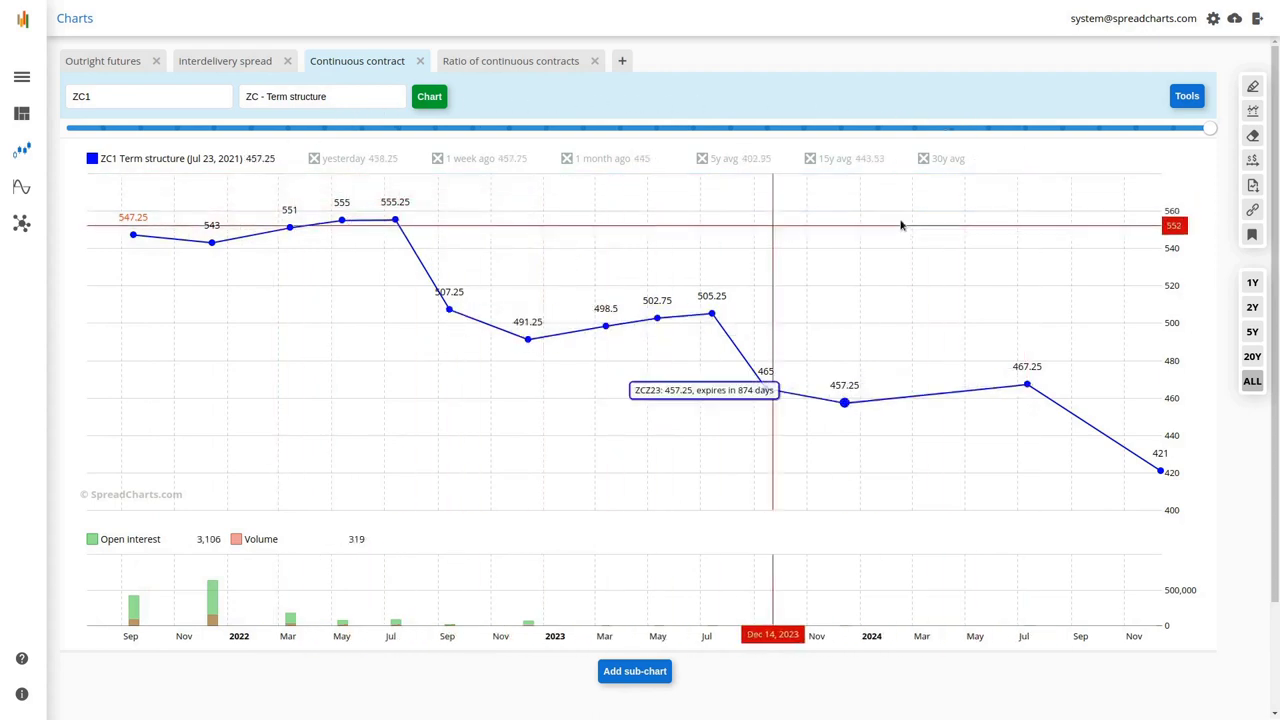
Compare the current term structure with the yesterday, 1 week ago and 1 month ago curves, hiding all three again
click(340, 160)
click(456, 164)
click(576, 165)
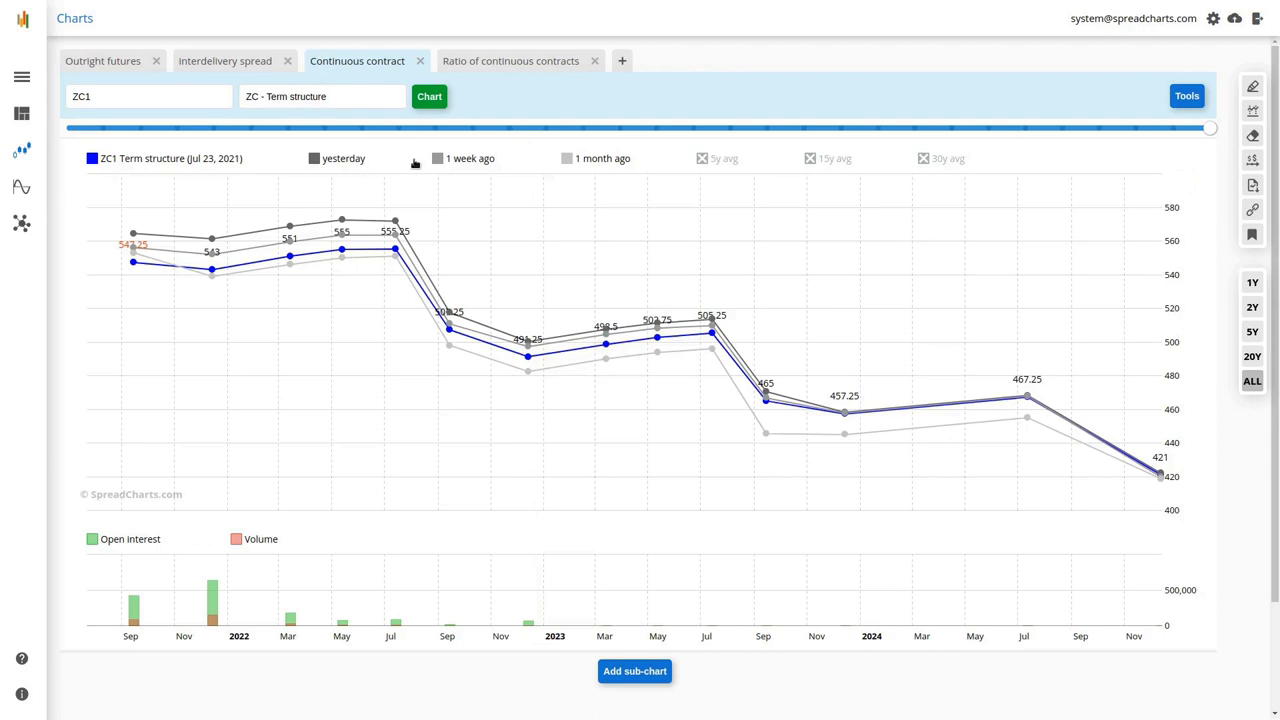
click(333, 160)
click(450, 160)
click(598, 160)
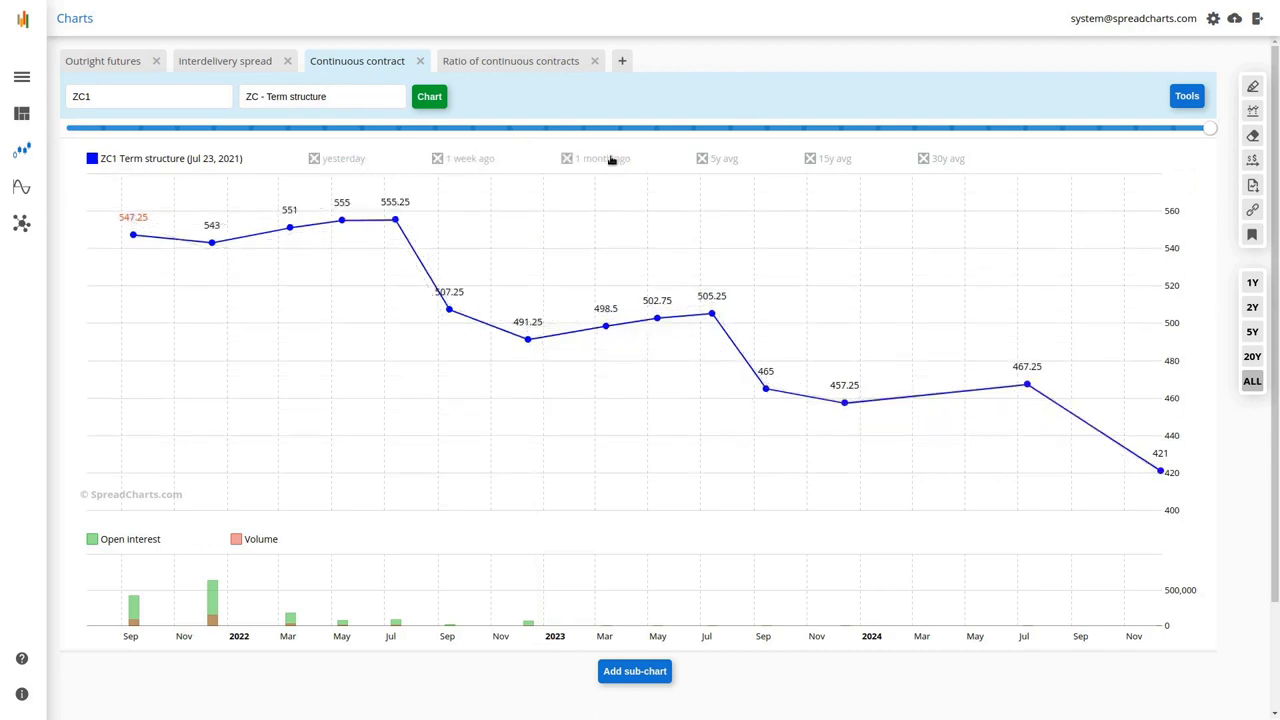
Overlay the 5y, 15y and 30y average curves on the ZC1 term structure
click(716, 162)
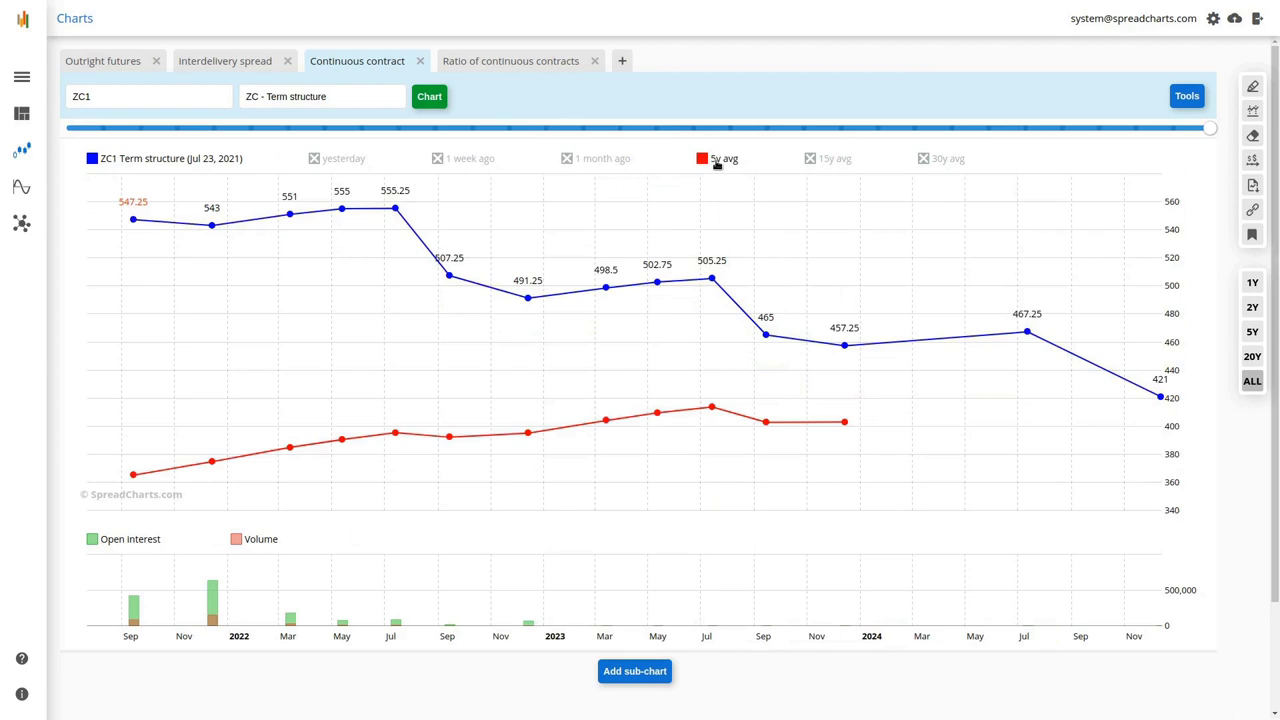
click(808, 163)
click(929, 163)
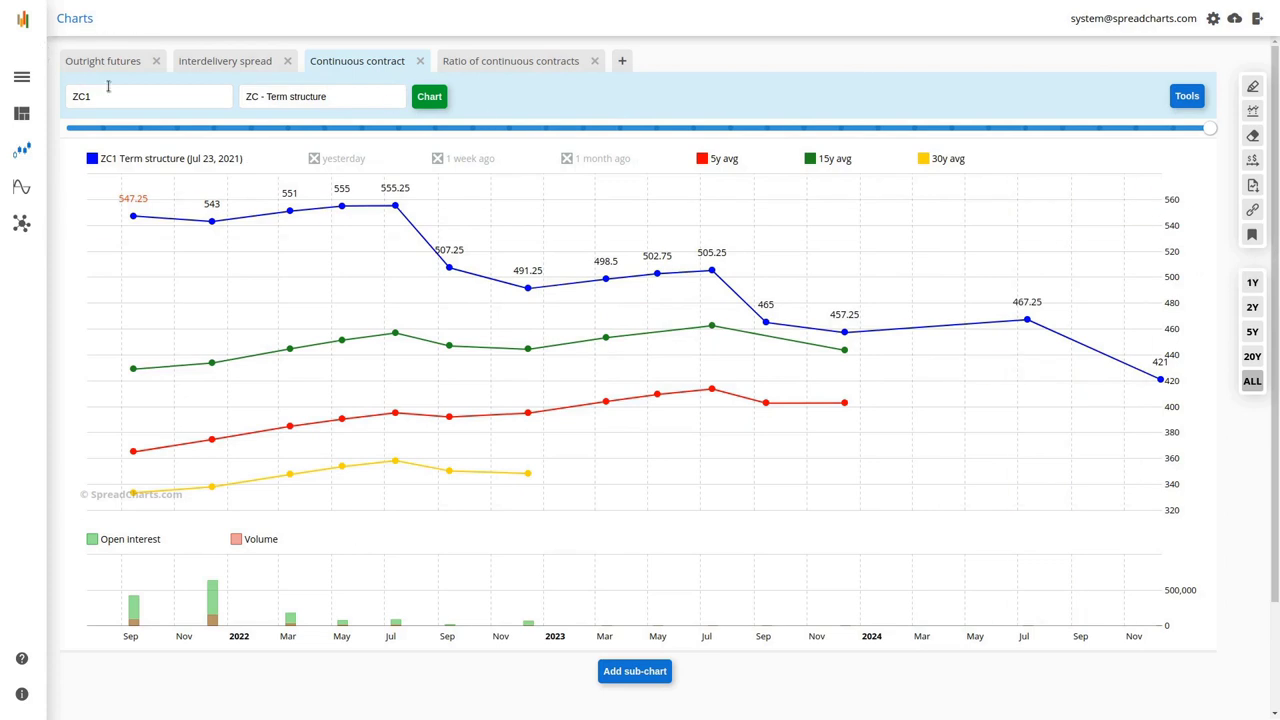
View the term structure and its averages over the 1Y, 2Y, 5Y and 20Y ranges, ending on ALL
click(1253, 285)
click(1253, 309)
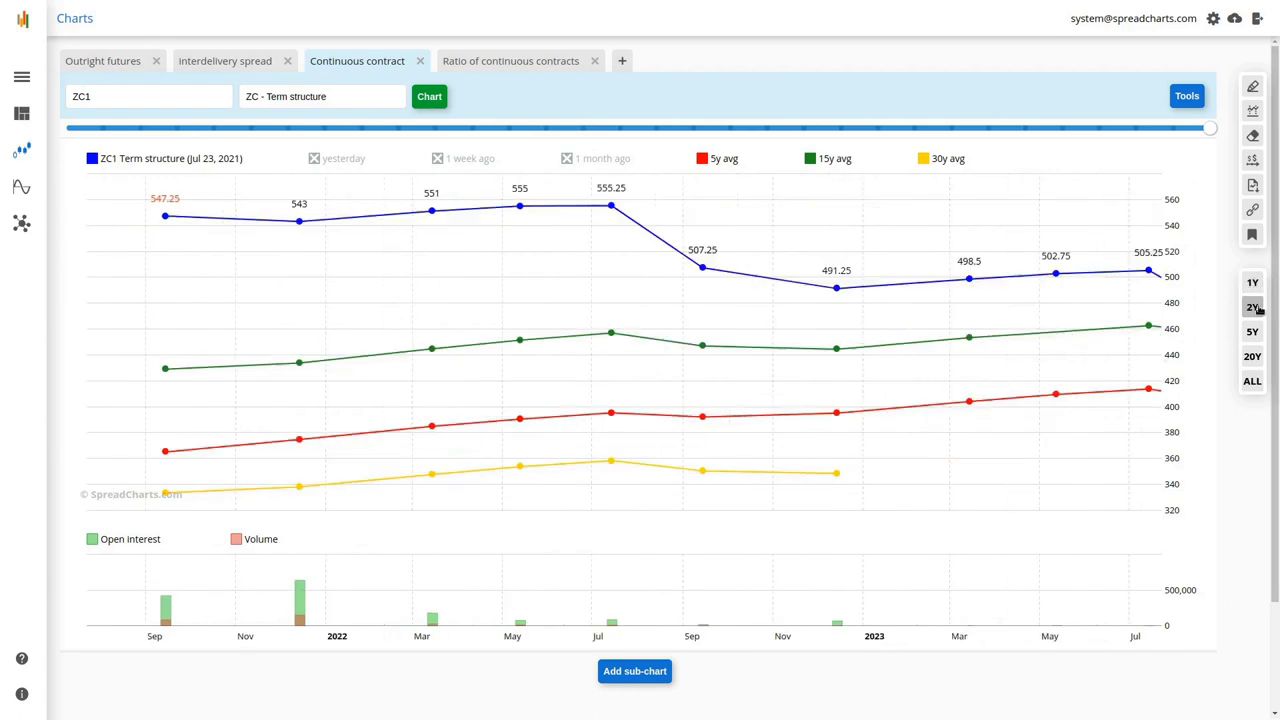
click(1254, 334)
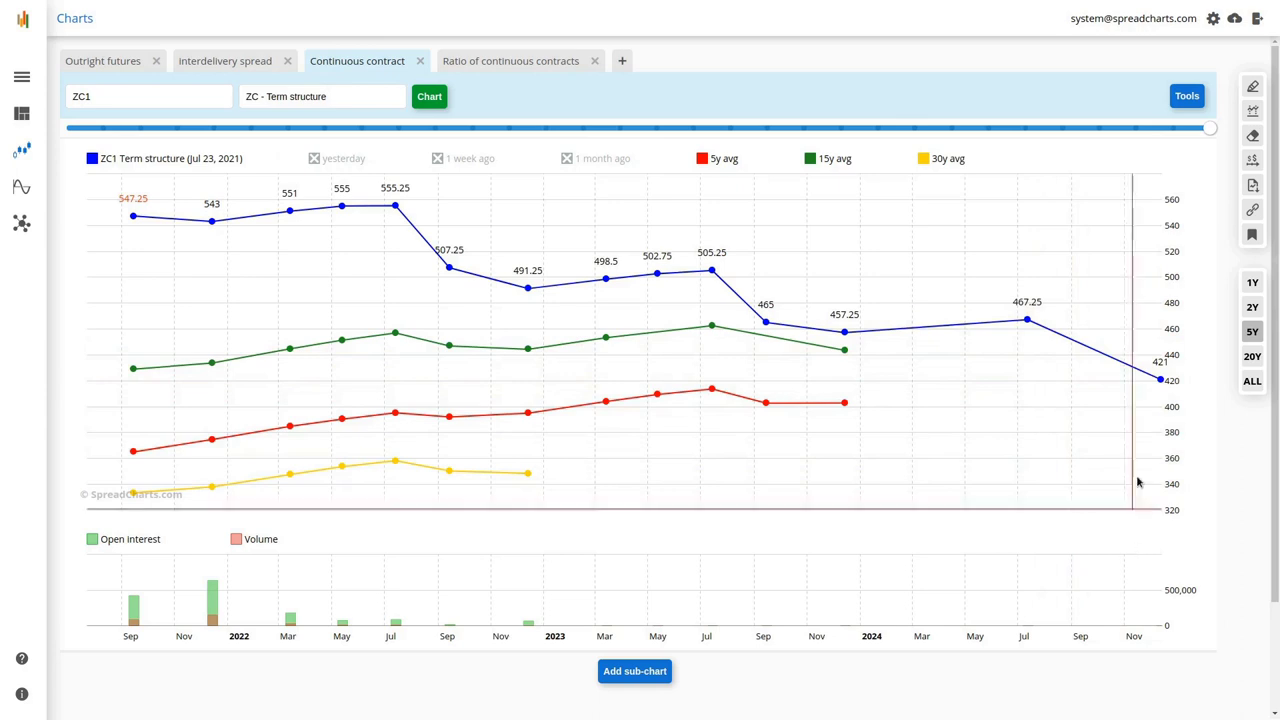
click(1250, 357)
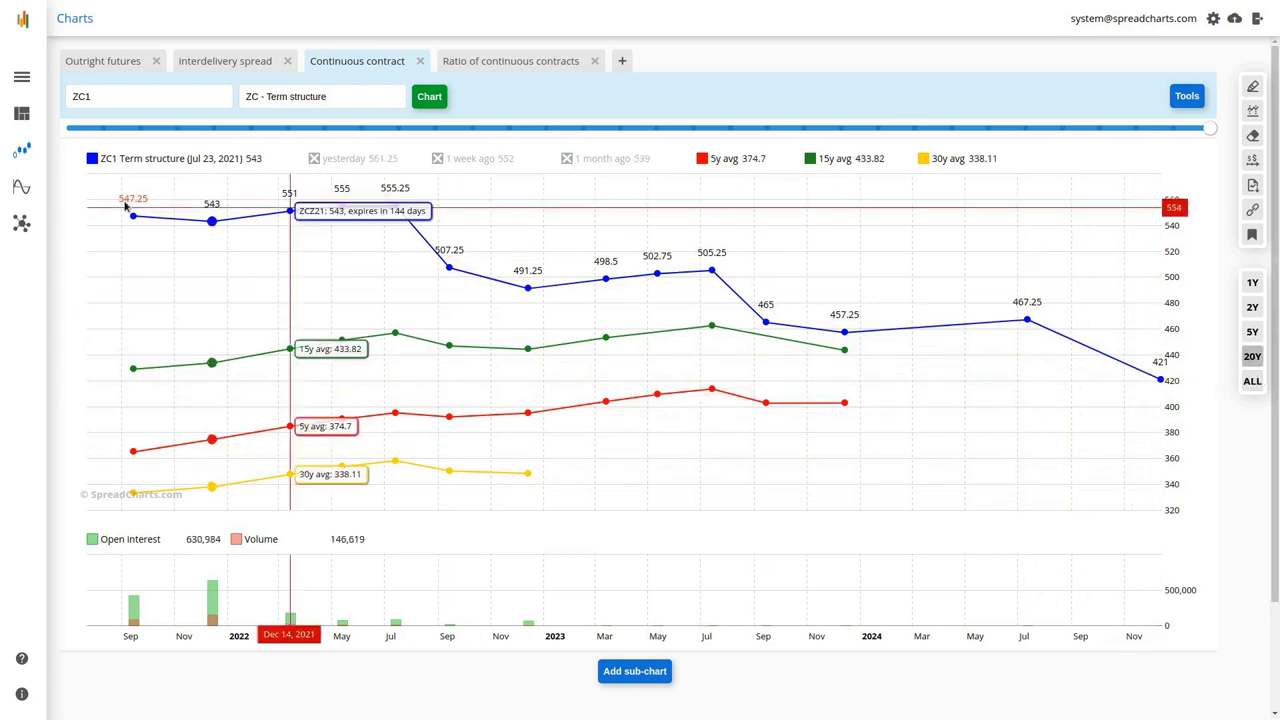
click(1252, 283)
click(1252, 307)
click(1252, 332)
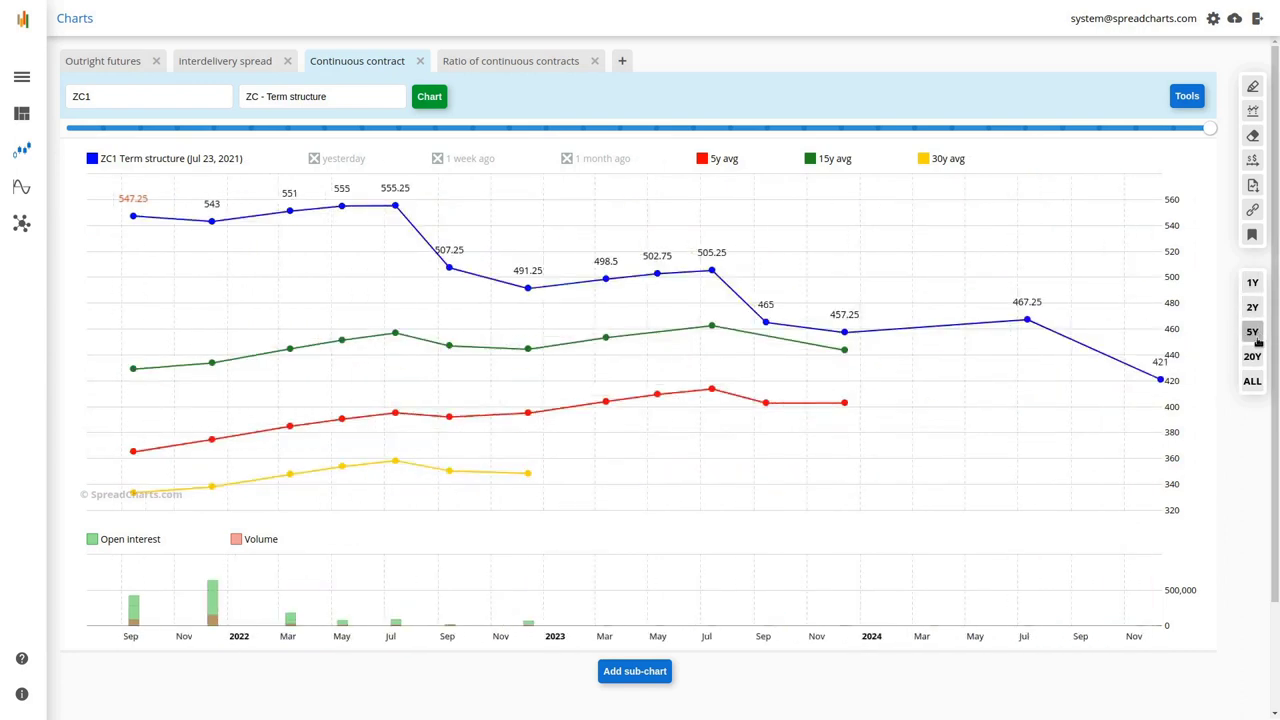
click(1252, 357)
click(1252, 381)
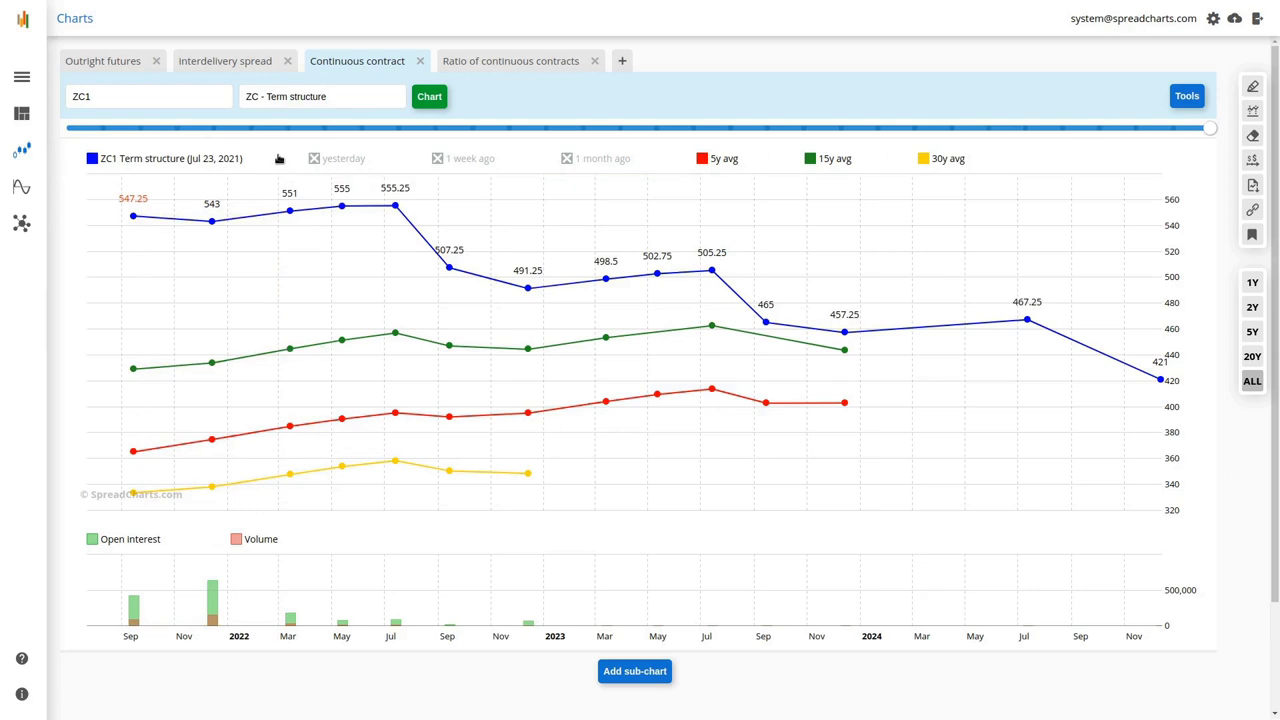
Briefly overlay the yesterday and 1 week ago curves alongside the averages, and hide both again
click(314, 158)
click(438, 160)
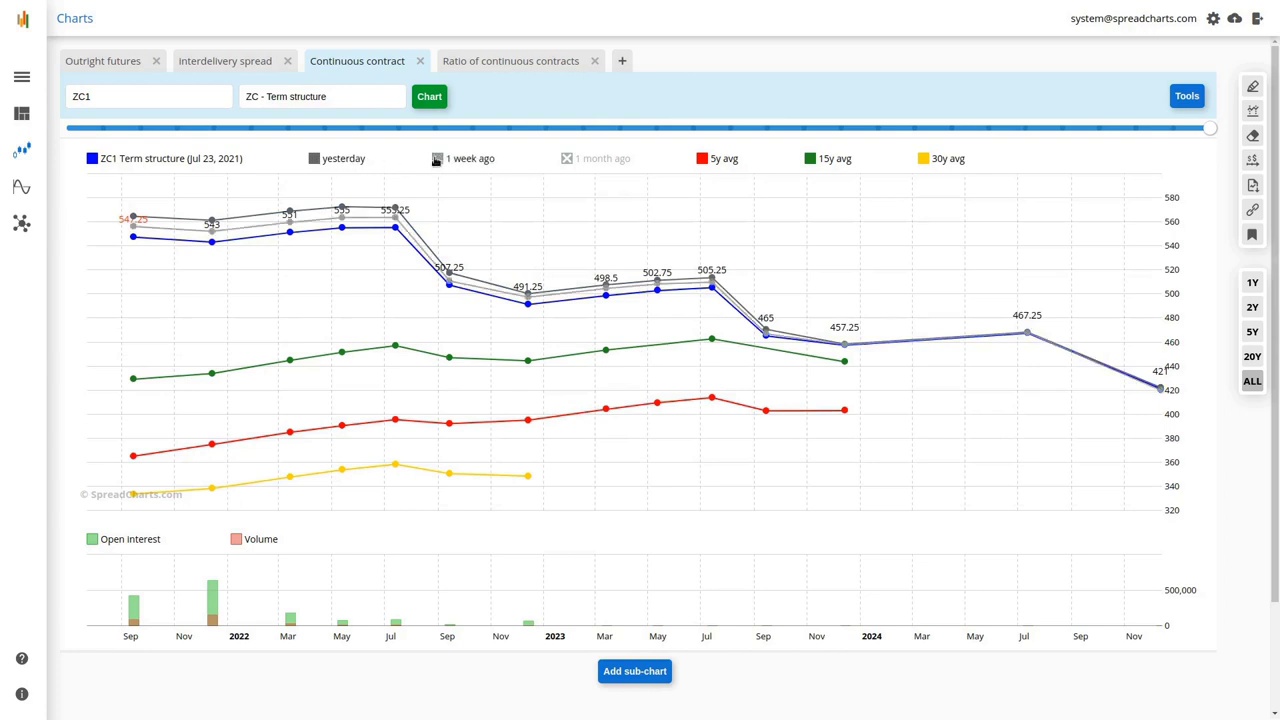
click(334, 162)
click(452, 163)
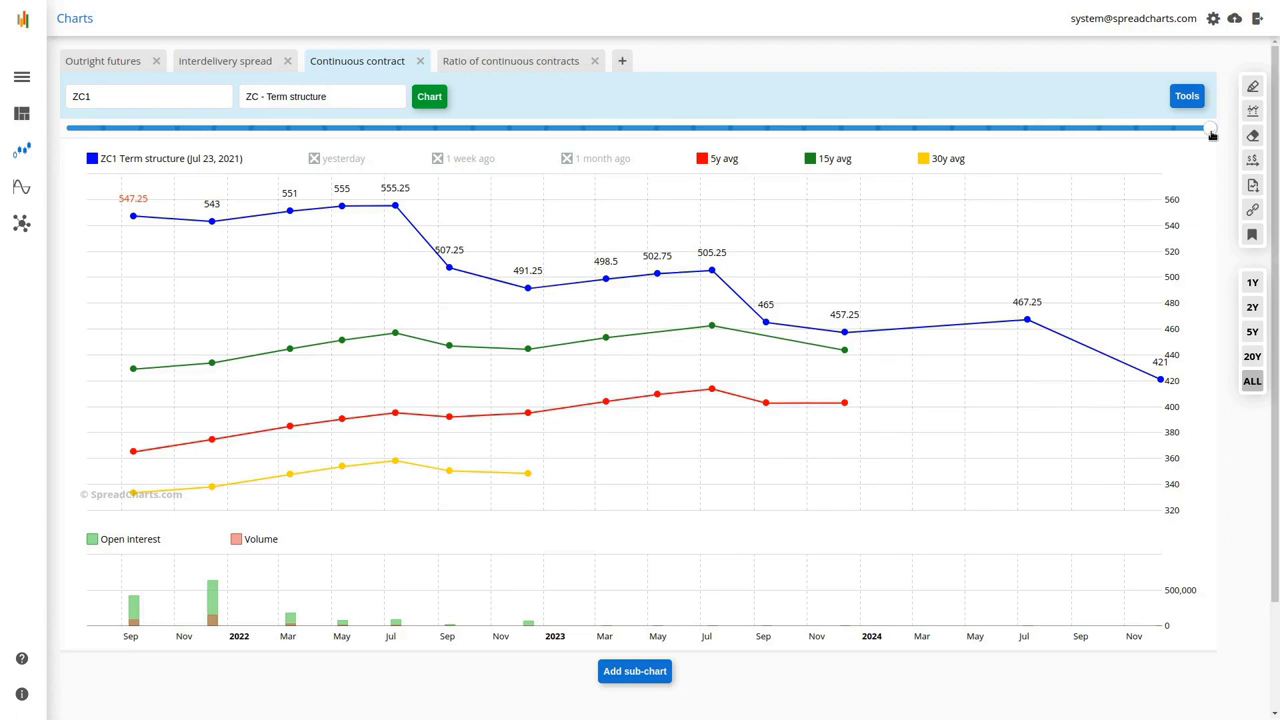
Run the term structure's date back to Jun 9, 2021 and forward again to Jul 23, 2021
drag(1208, 132, 64, 128)
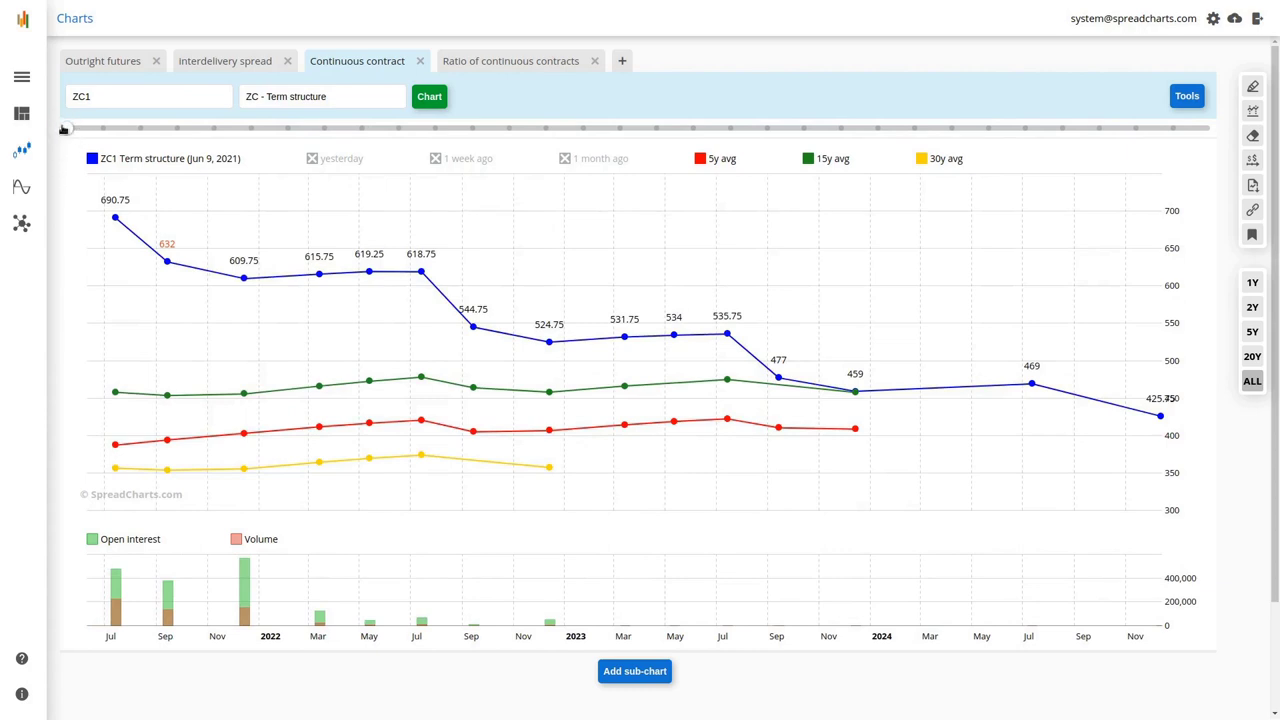
drag(78, 129, 1225, 147)
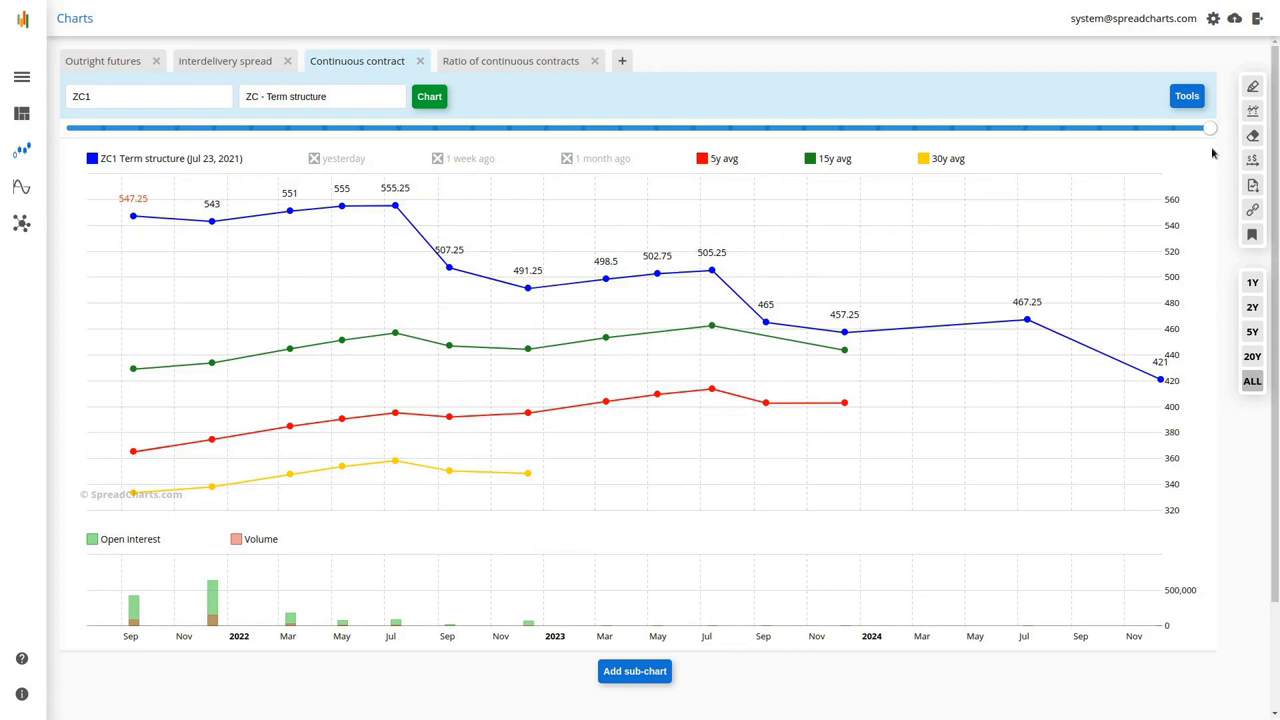
mouse_move(1209, 133)
mouse_down()
mouse_move(17, 119)
mouse_move(433, 135)
mouse_move(1213, 135)
mouse_up()
Set the term structure date to May 16, 1984 and chart the ZC1 curve for that day
click(1186, 99)
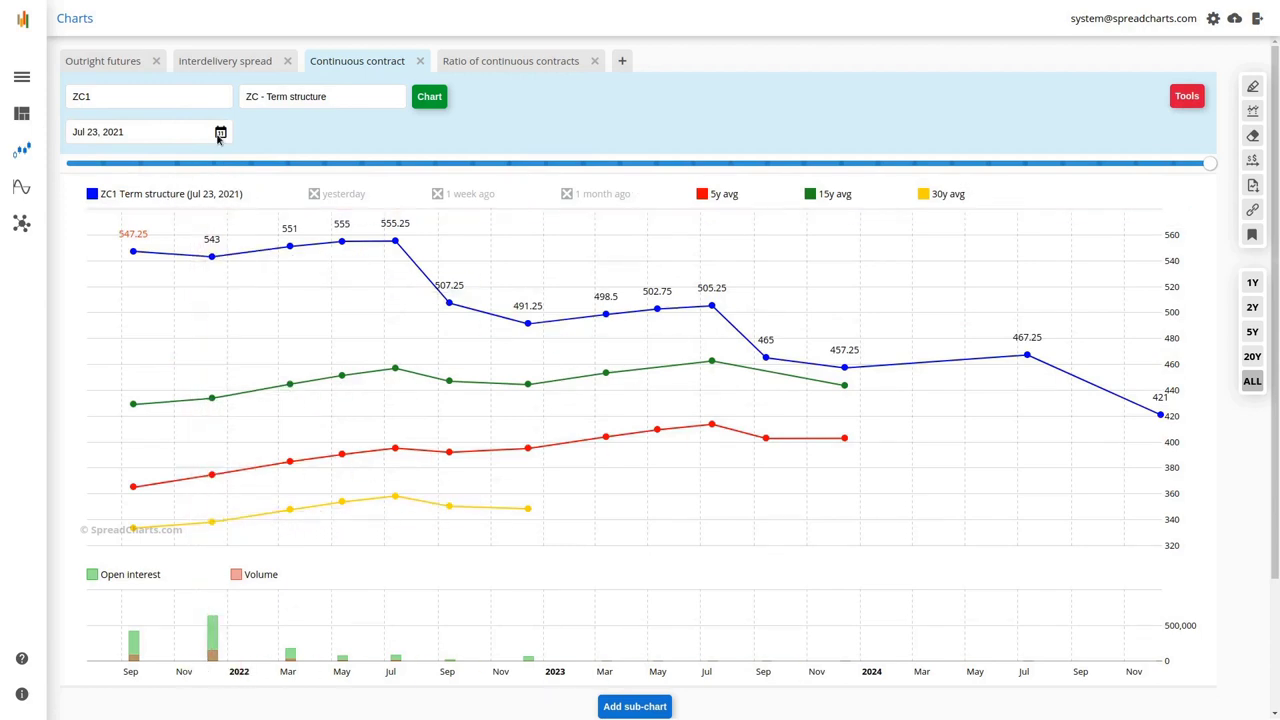
click(149, 132)
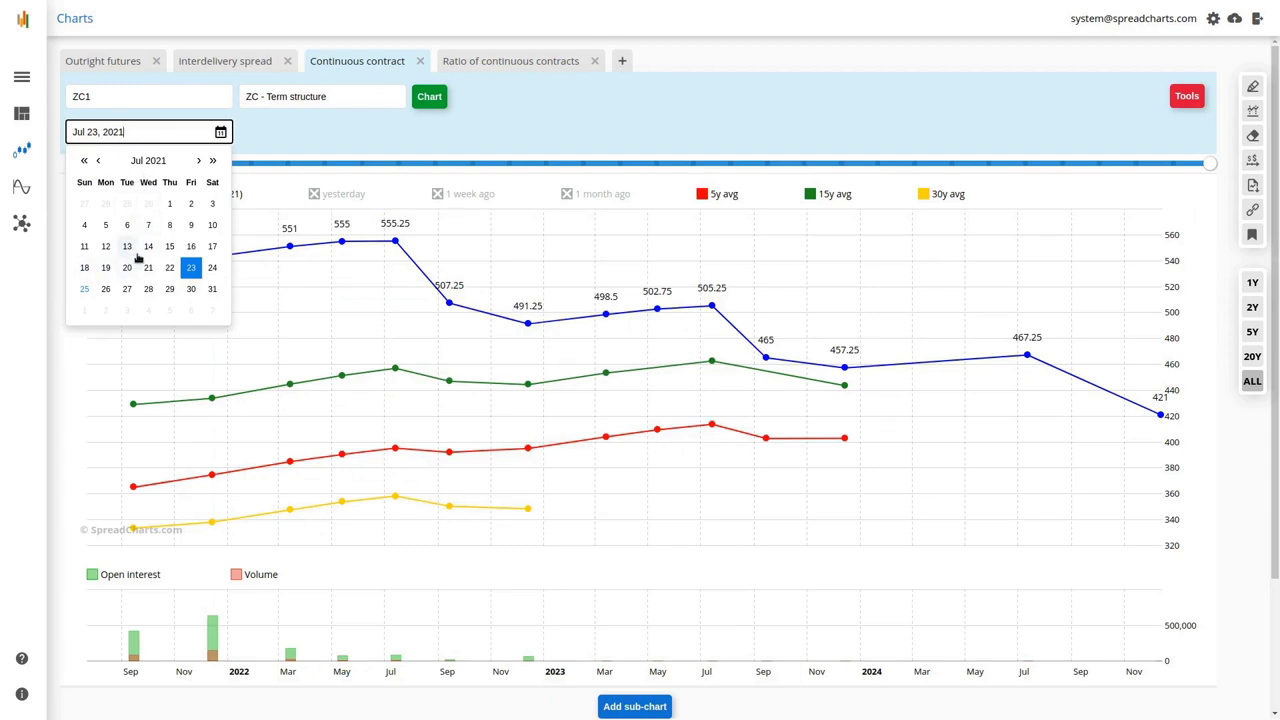
click(98, 160)
click(98, 160)
click(98, 160)
click(98, 160)
click(84, 160)
click(84, 160)
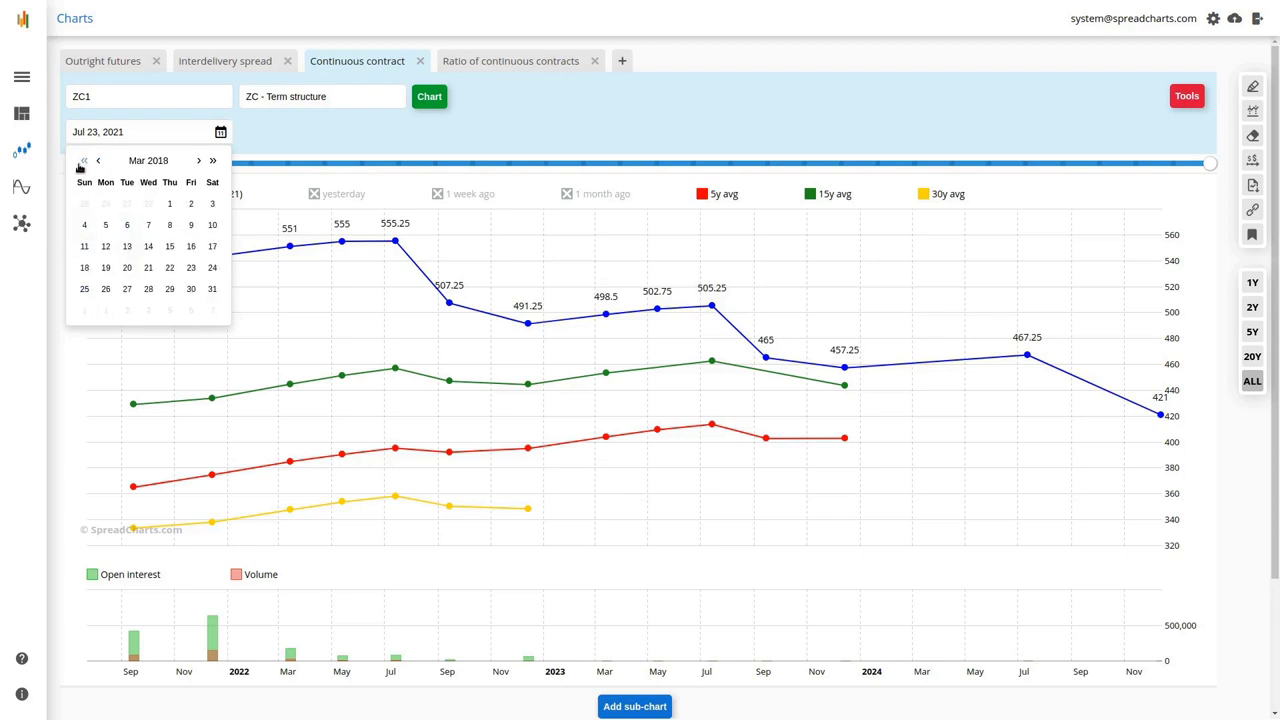
click(155, 161)
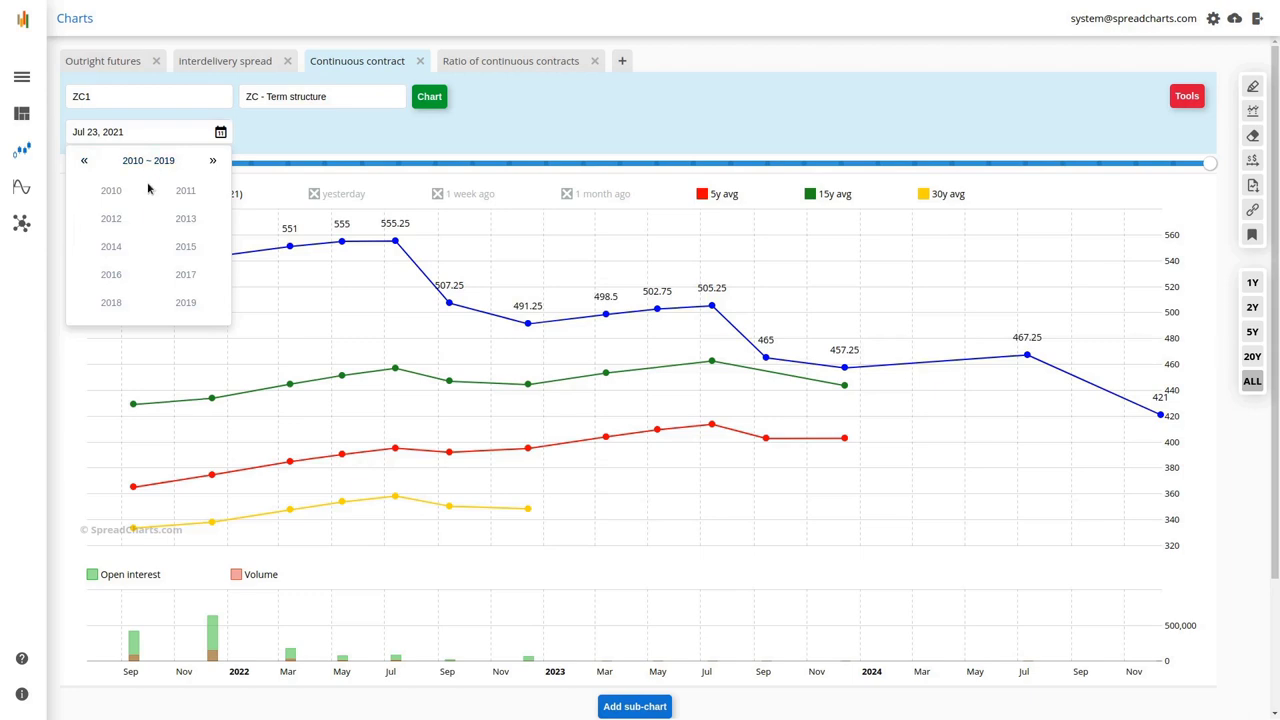
click(84, 161)
click(84, 160)
click(111, 246)
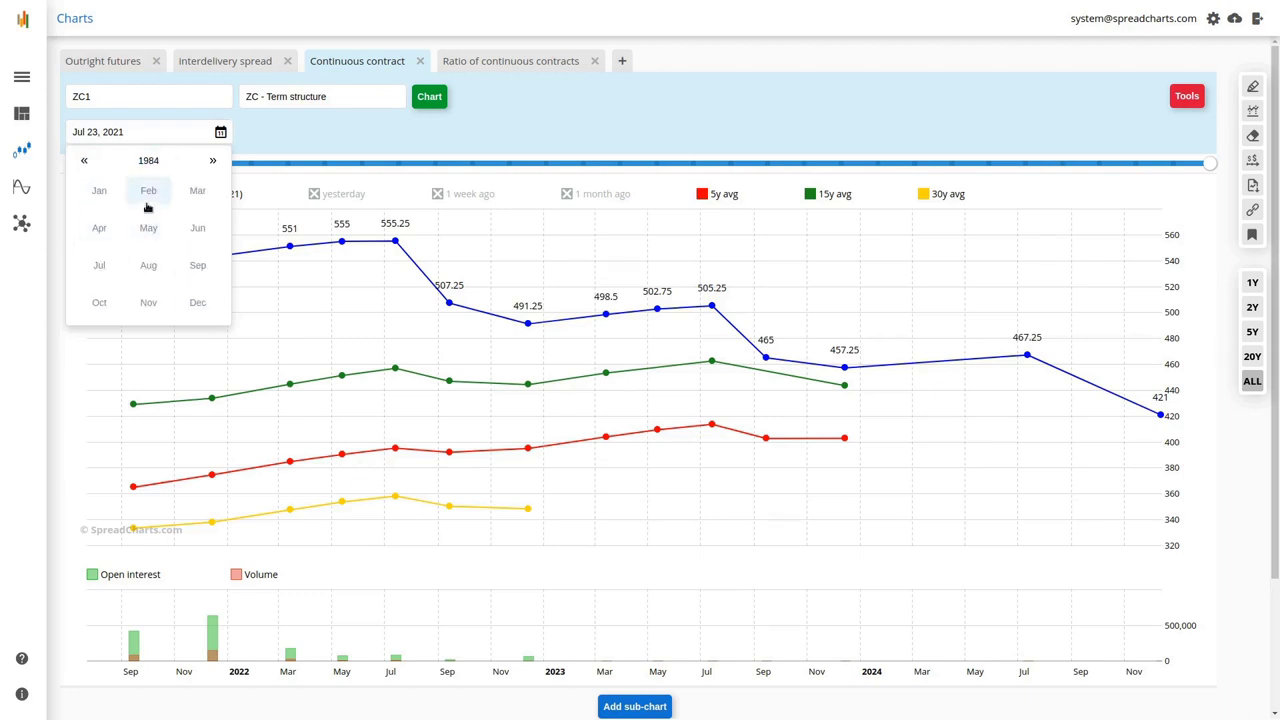
click(148, 228)
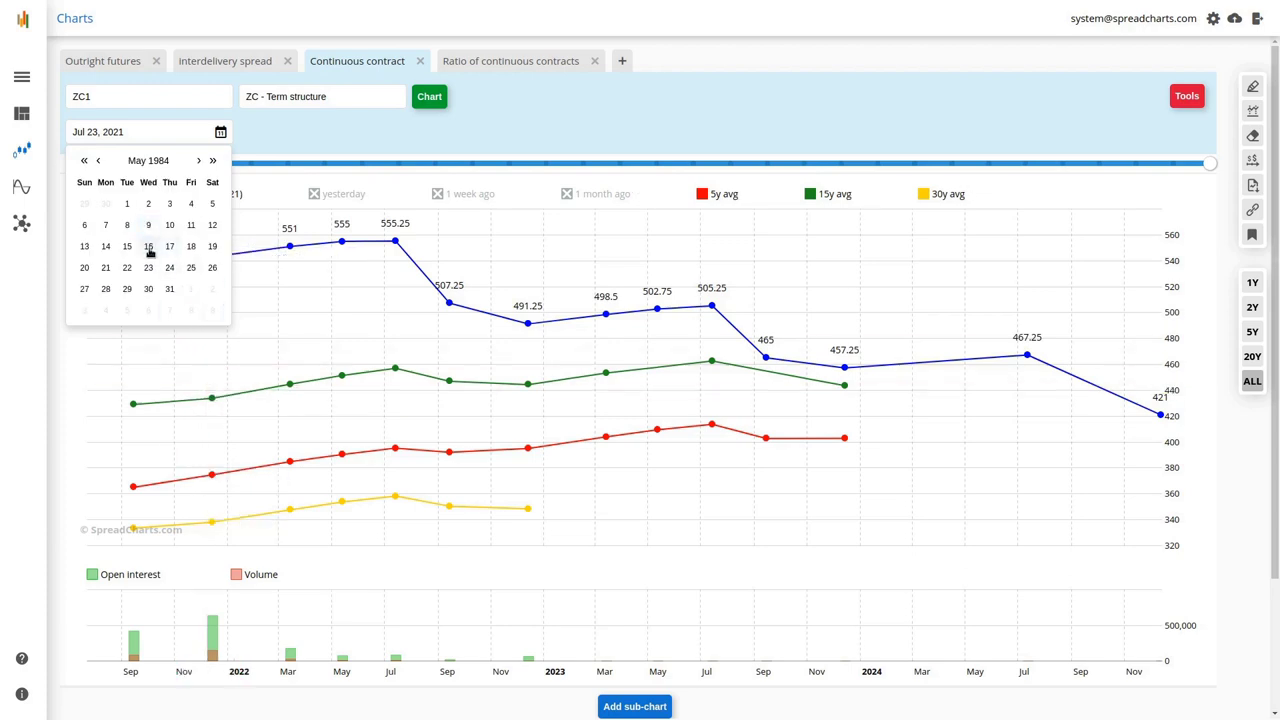
click(148, 247)
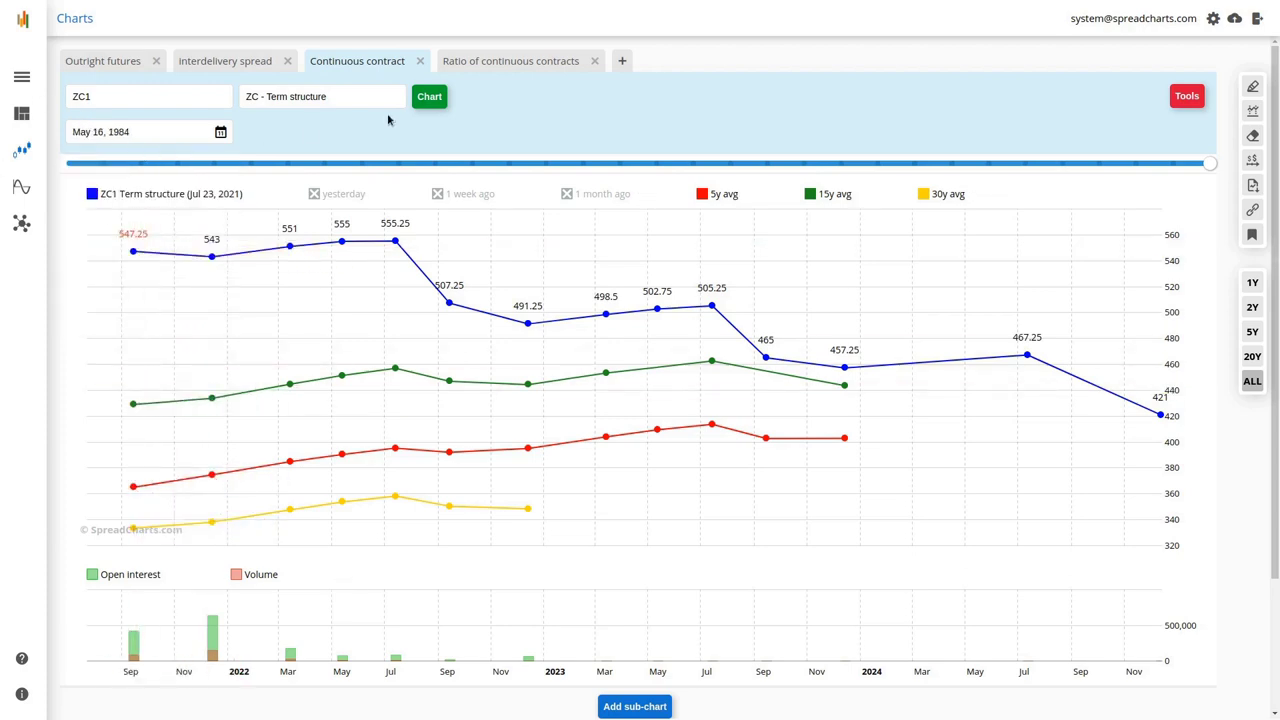
click(430, 96)
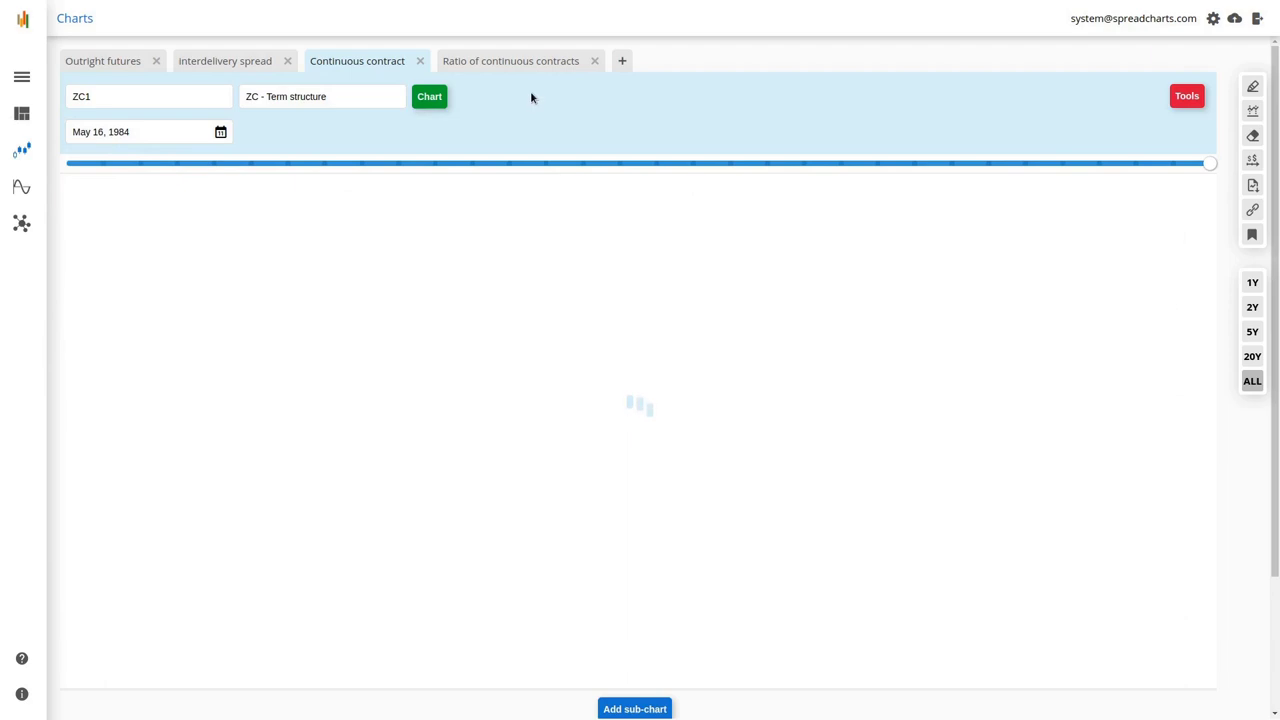
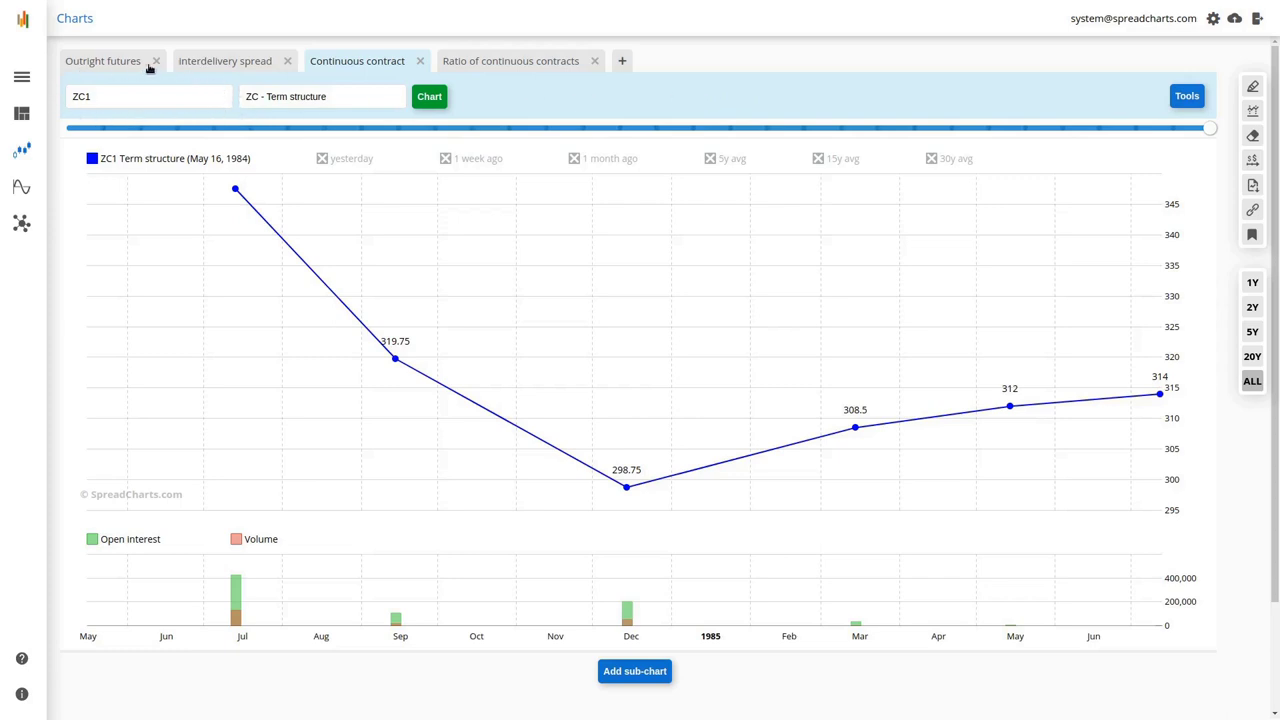
Chart the ZCZ21 outright futures contract as ZC - Term structure
click(129, 67)
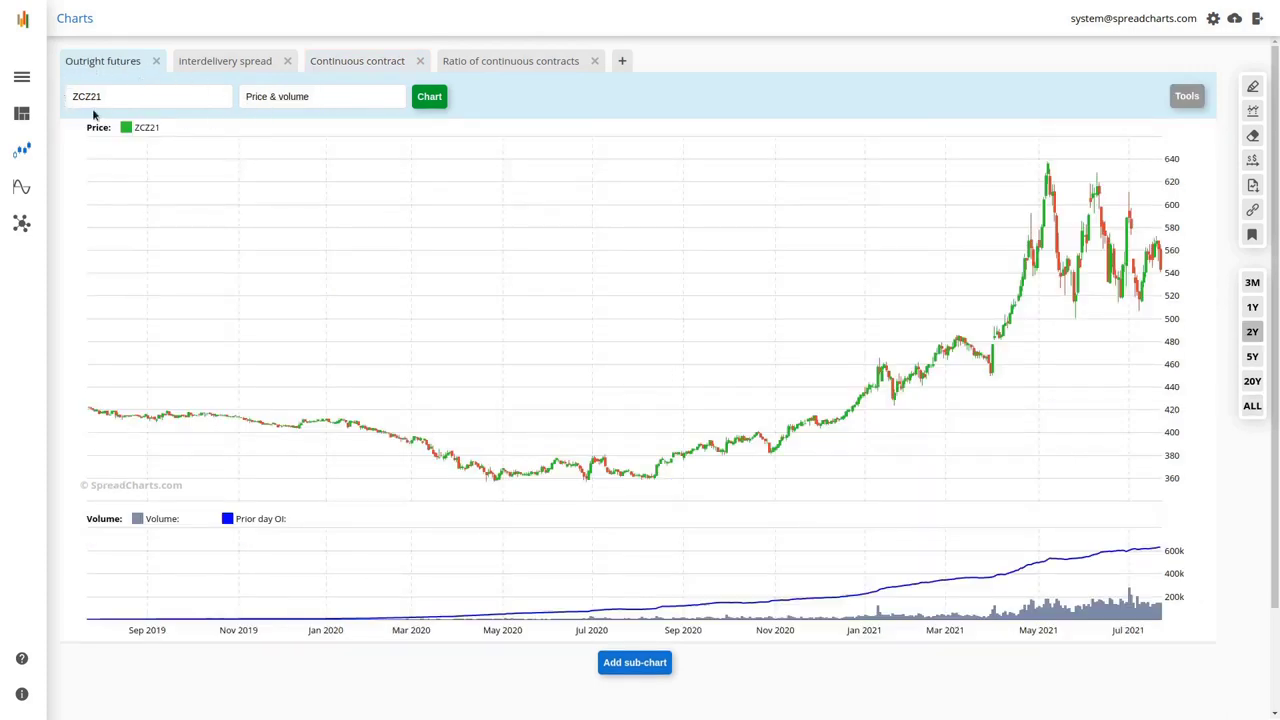
click(357, 95)
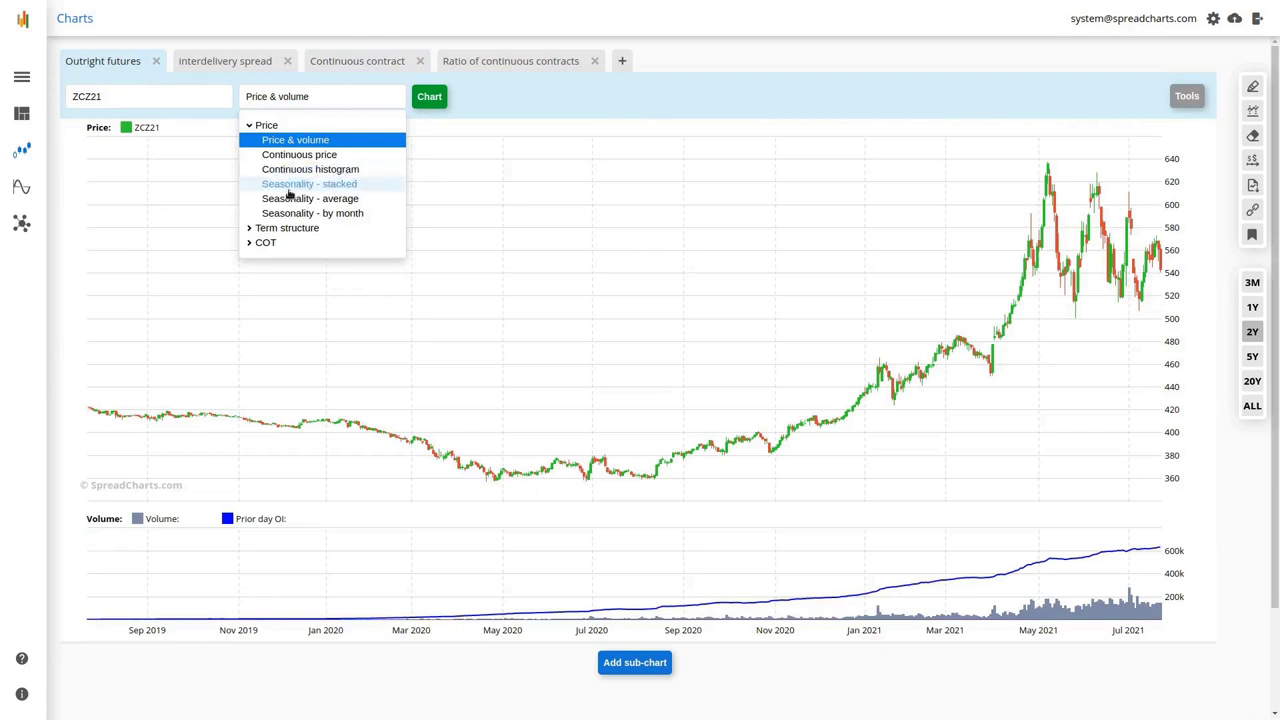
click(290, 228)
click(312, 257)
click(428, 102)
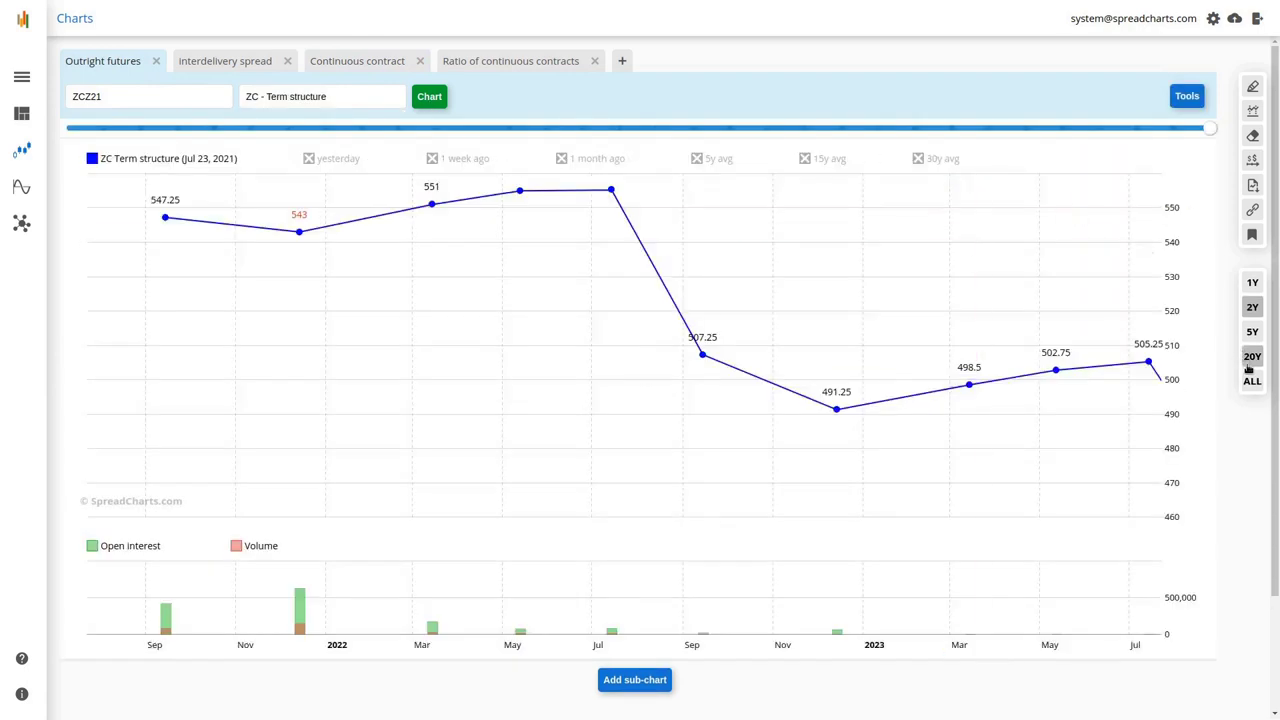
Show the full available range of the ZCZ21 outright contract's term structure
click(1252, 380)
For the ZC1 continuous contract, pick the future date May 17, 2035 and chart its term structure
click(352, 63)
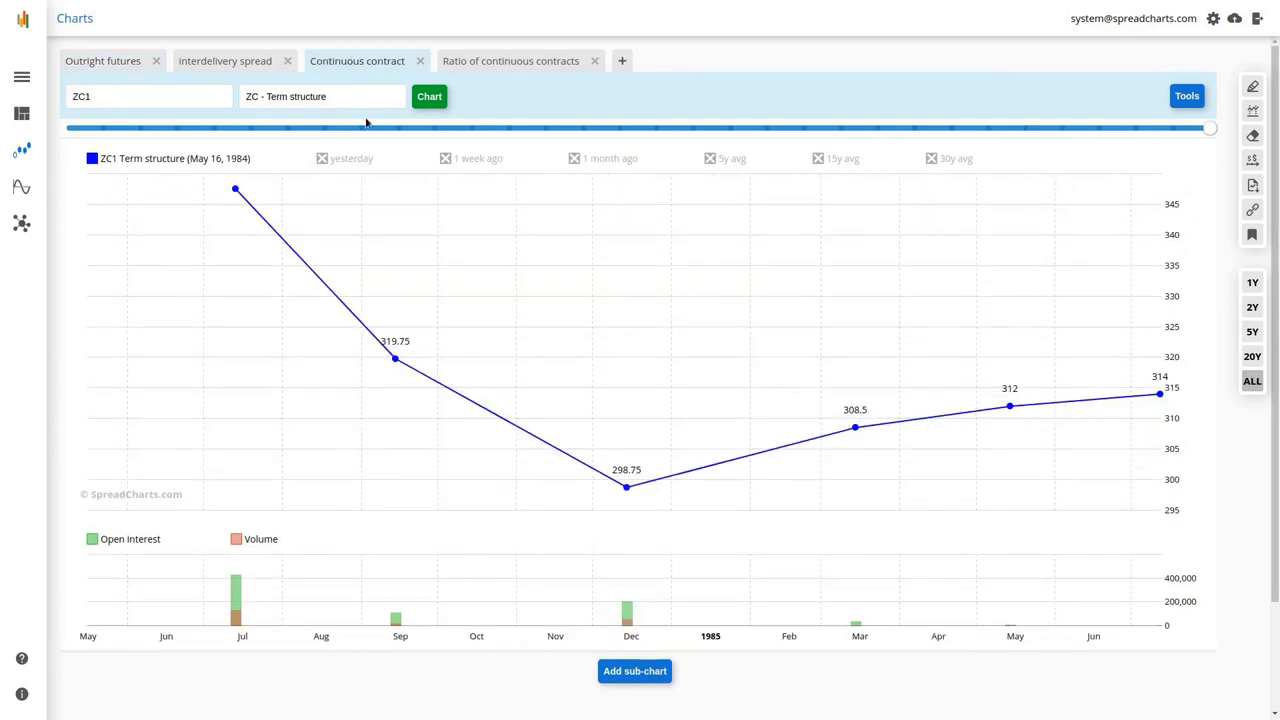
click(1187, 96)
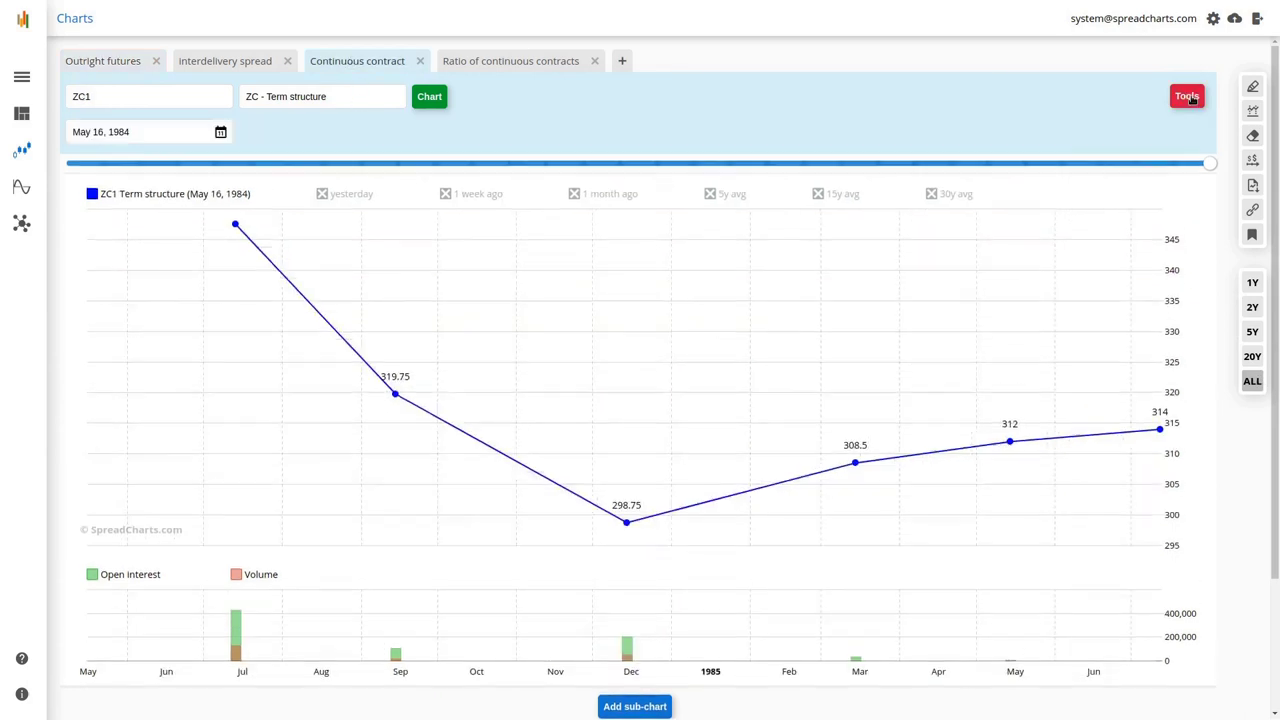
click(156, 134)
click(212, 161)
click(212, 161)
click(212, 161)
click(212, 161)
click(212, 161)
click(212, 161)
click(212, 161)
click(212, 161)
click(212, 161)
click(161, 161)
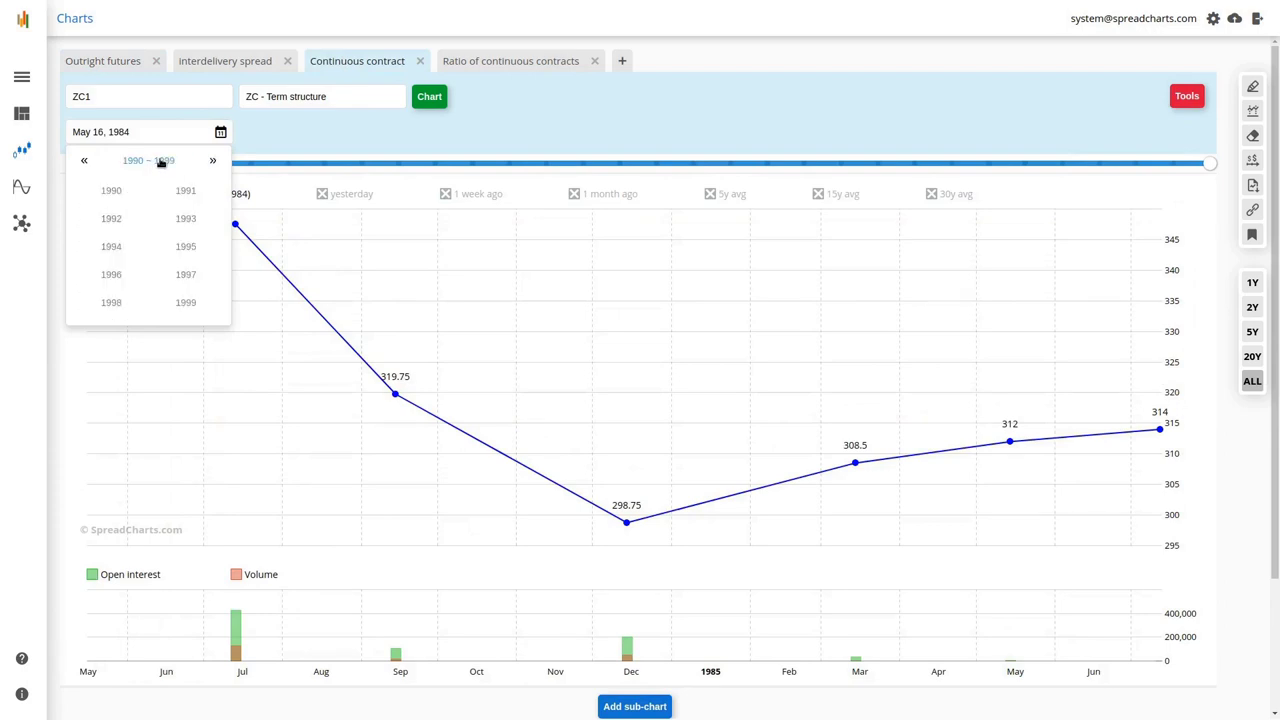
click(213, 160)
click(213, 160)
click(185, 248)
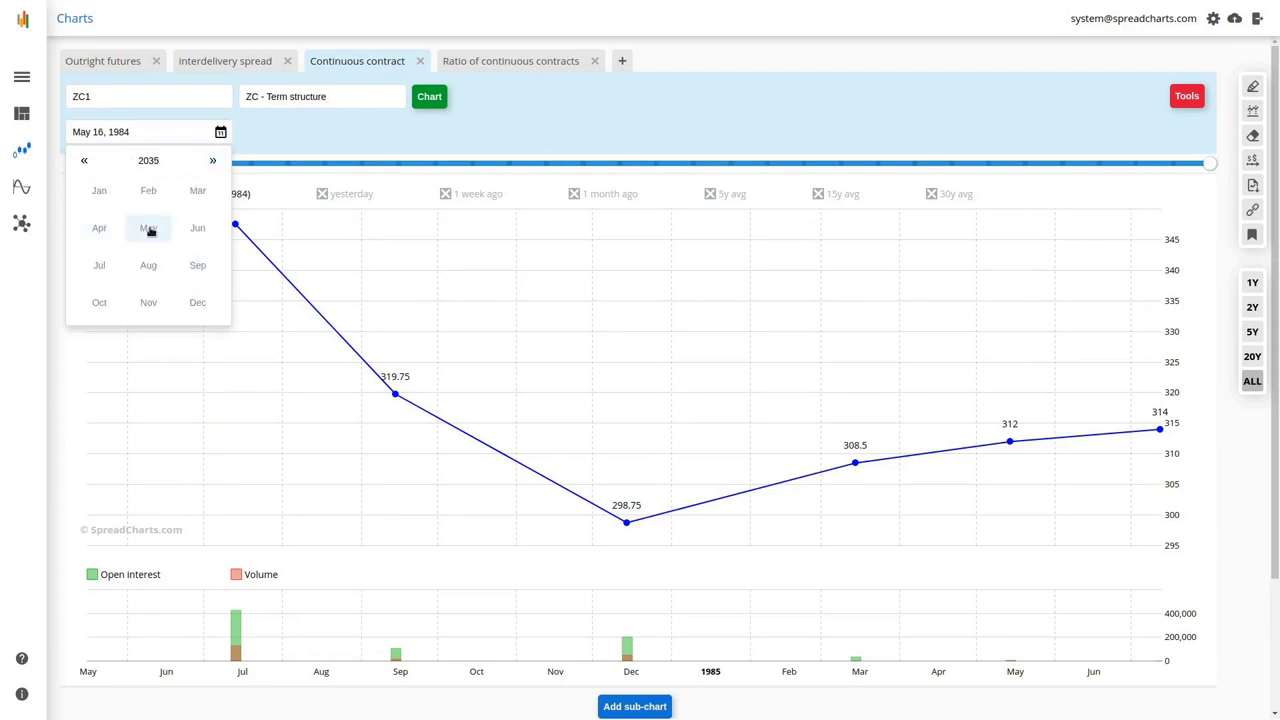
click(148, 229)
click(171, 249)
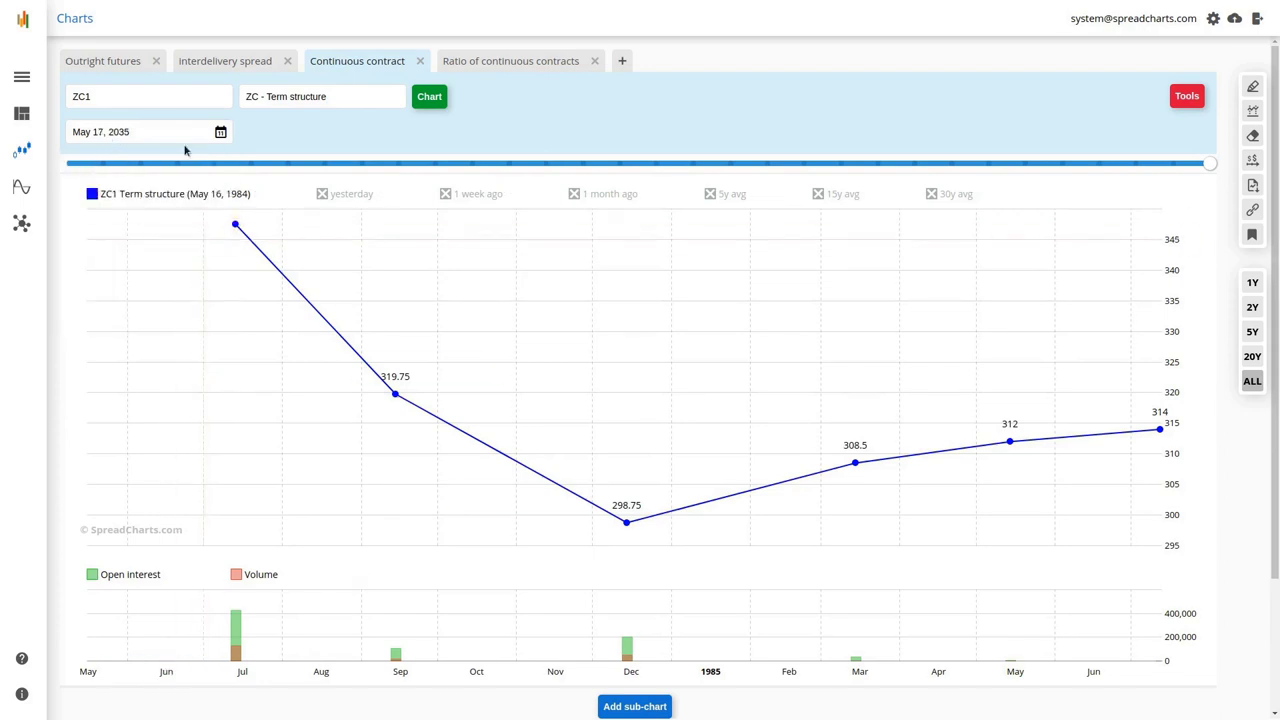
click(437, 96)
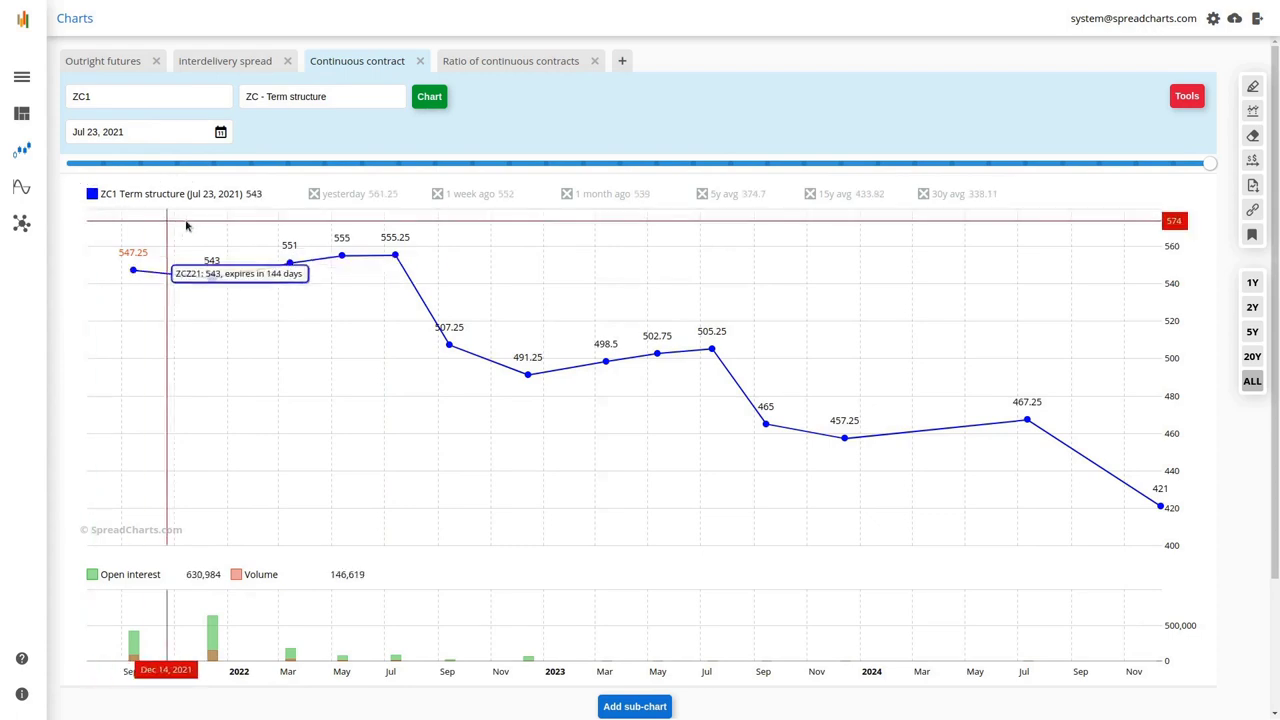
click(1190, 100)
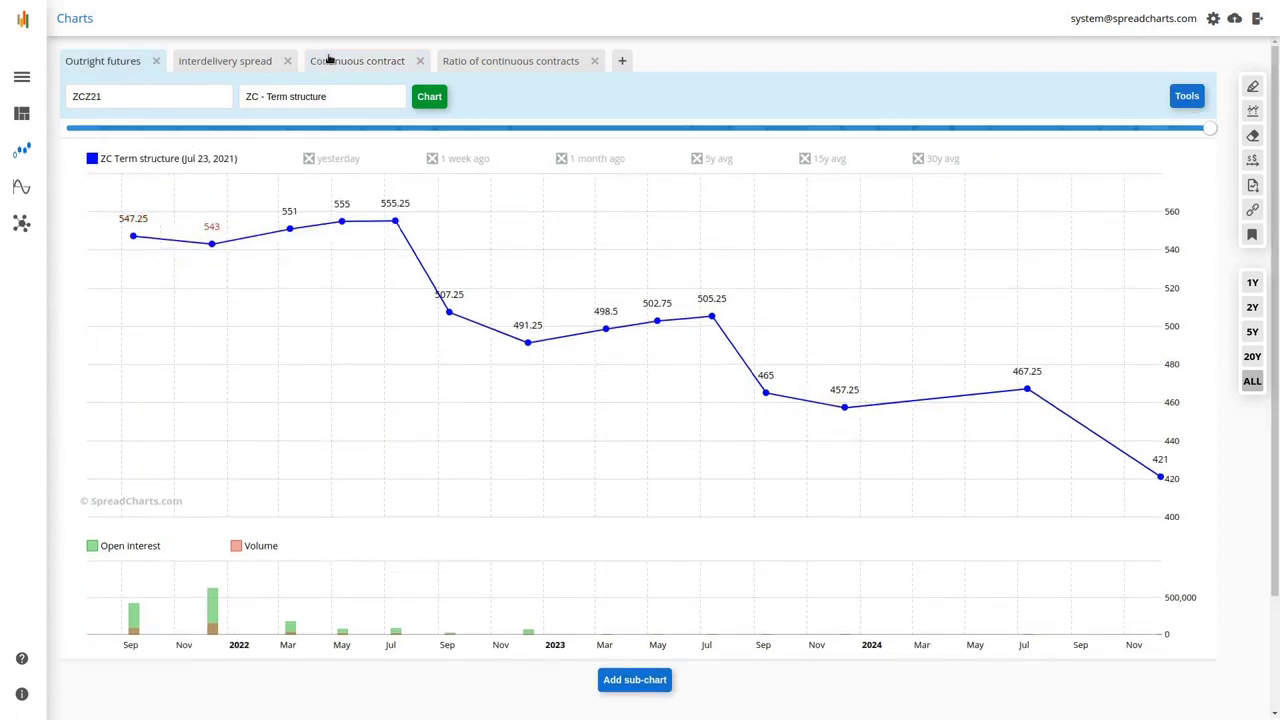
Compare the term structure curves of ZCZ21 and ZC1, checking which contract month is highlighted on each
click(132, 66)
click(338, 63)
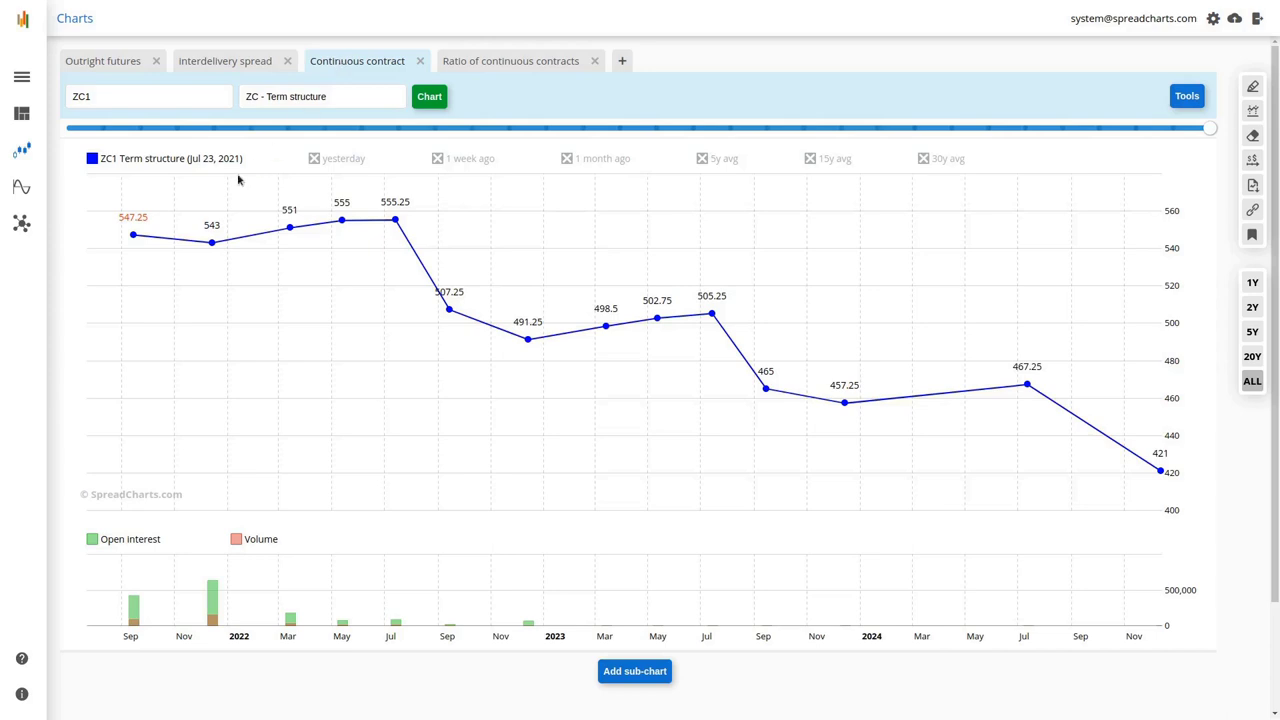
mouse_move(115, 209)
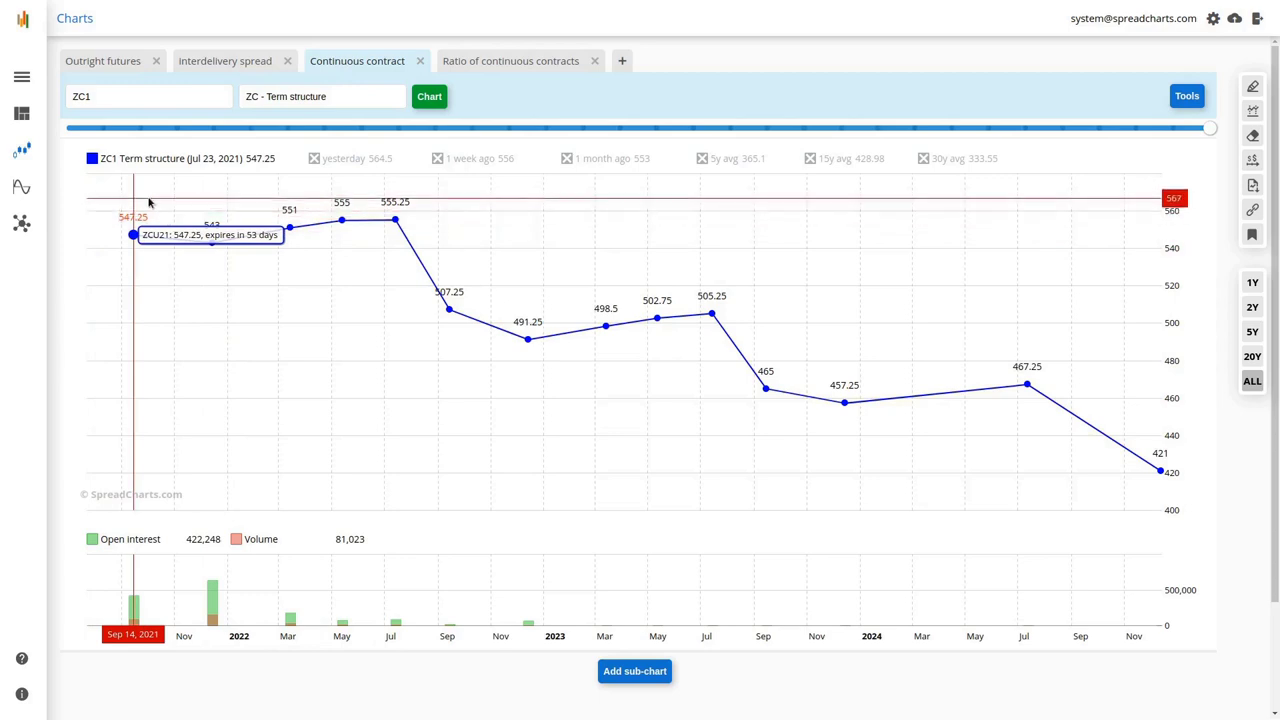
click(114, 68)
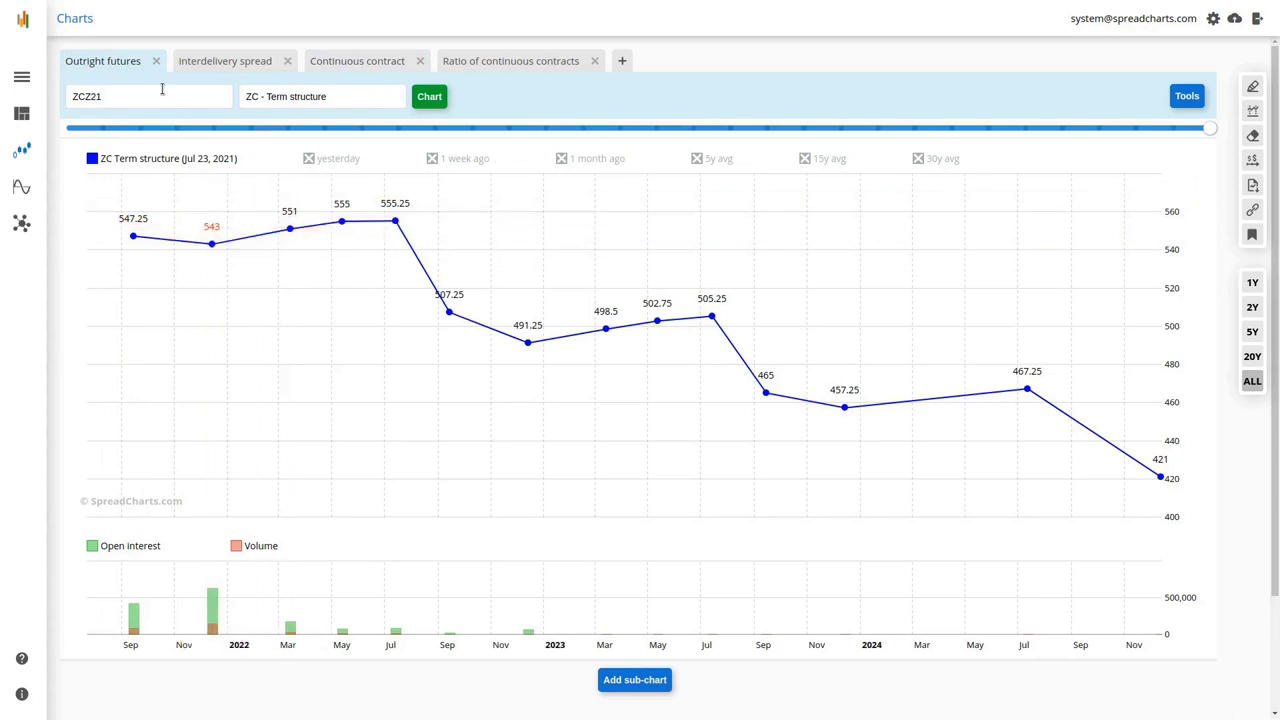
click(333, 64)
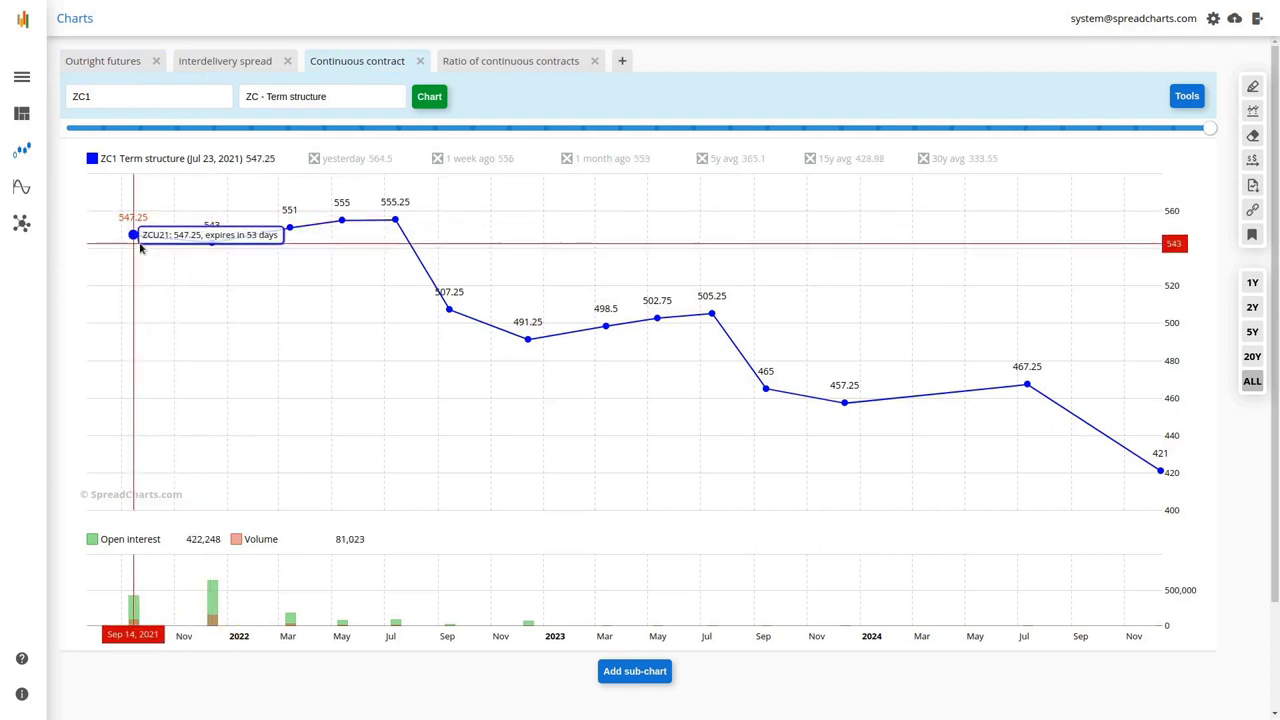
click(100, 62)
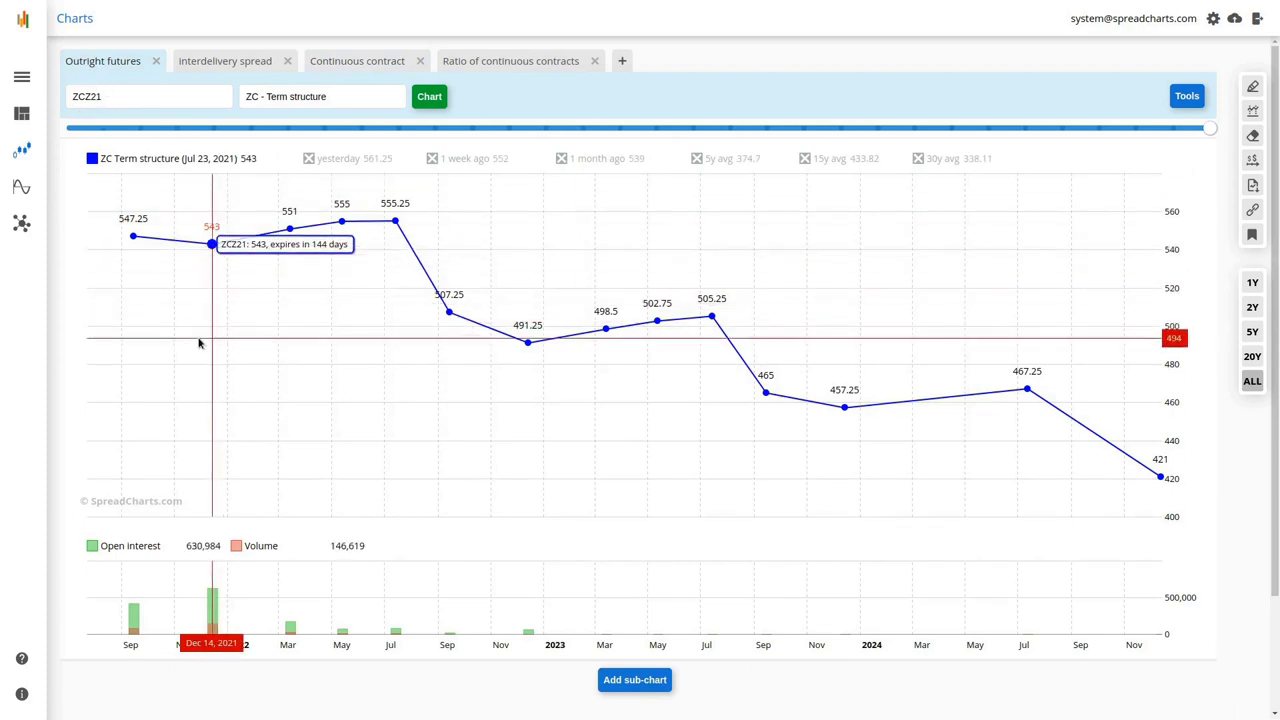
Chart the ZCN22-ZCZ21 interdelivery spread as ZC - Term structure over the full available range
click(221, 60)
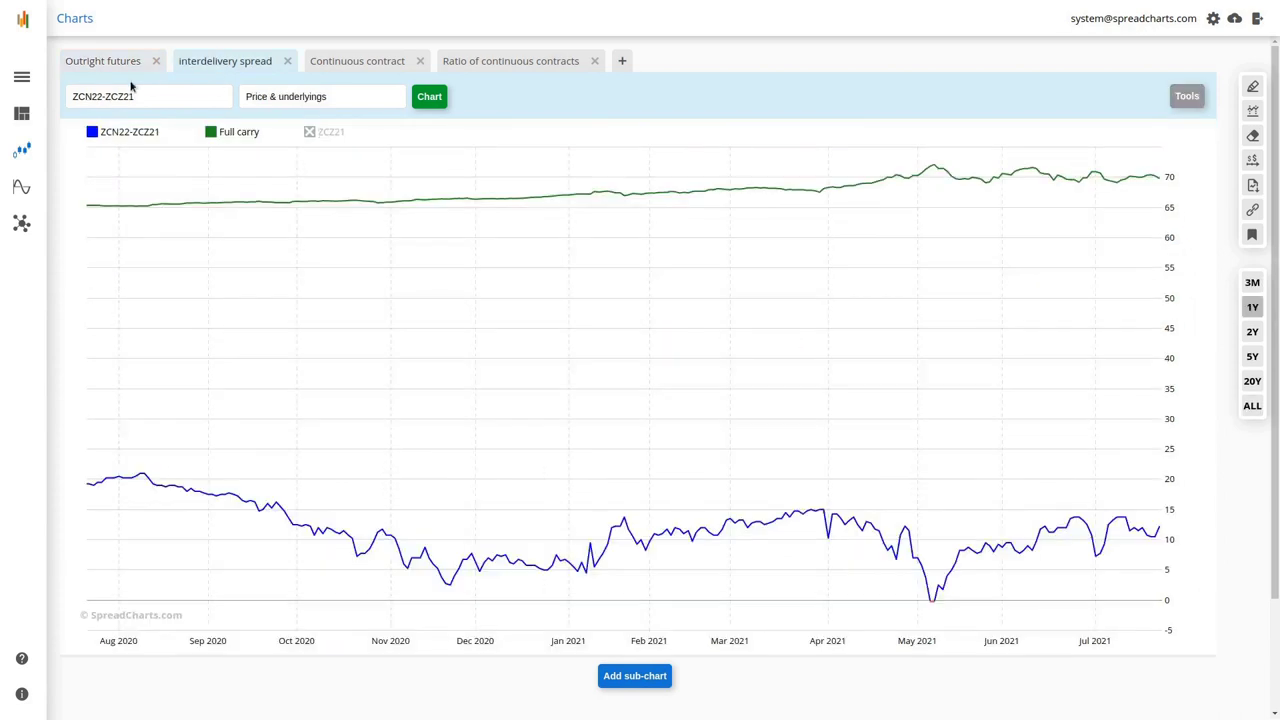
click(297, 105)
click(302, 245)
click(312, 260)
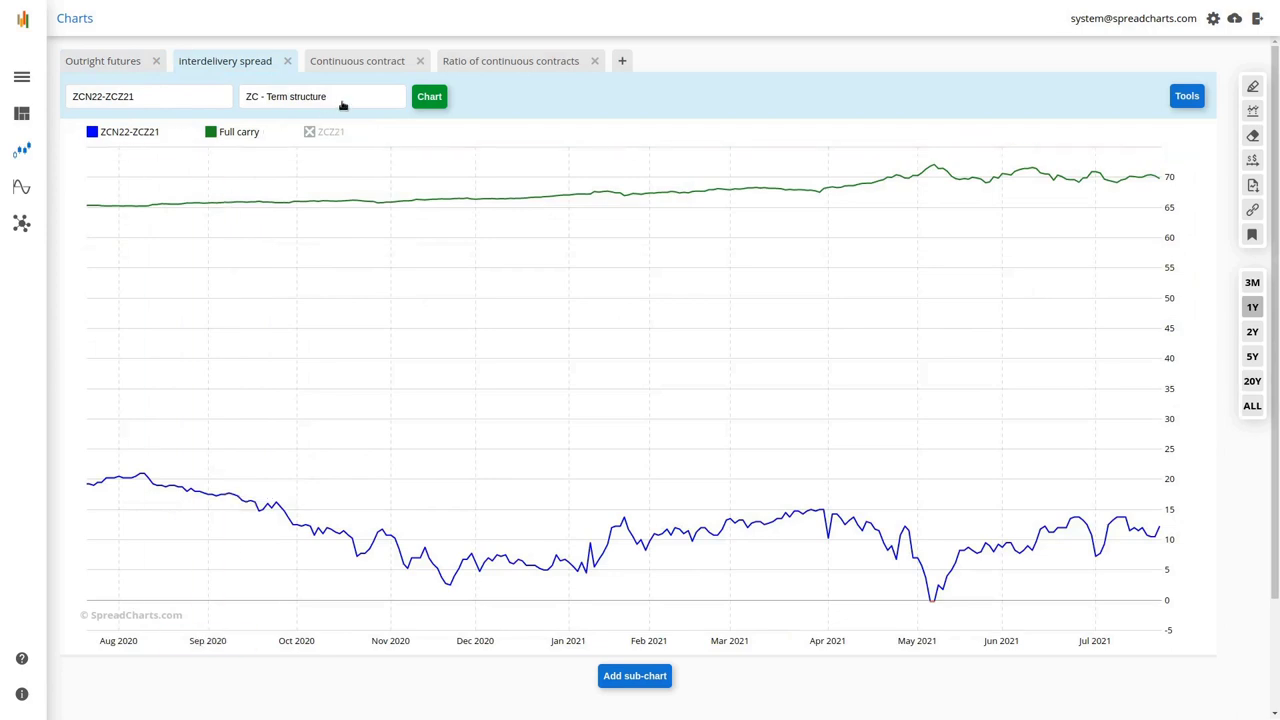
click(420, 103)
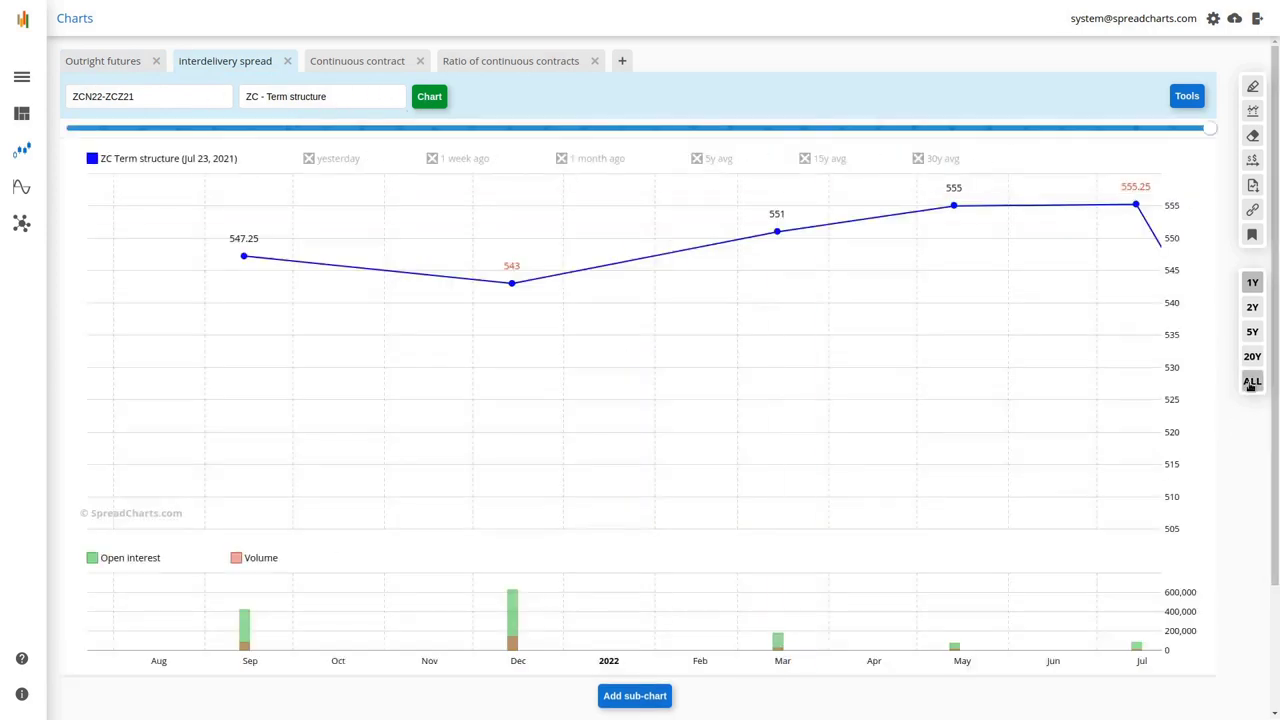
click(1252, 382)
Compare the highlighted legs on the outright and interdelivery spread term structures, and look at the empty ZC1/ZS1 ratio chart
click(80, 60)
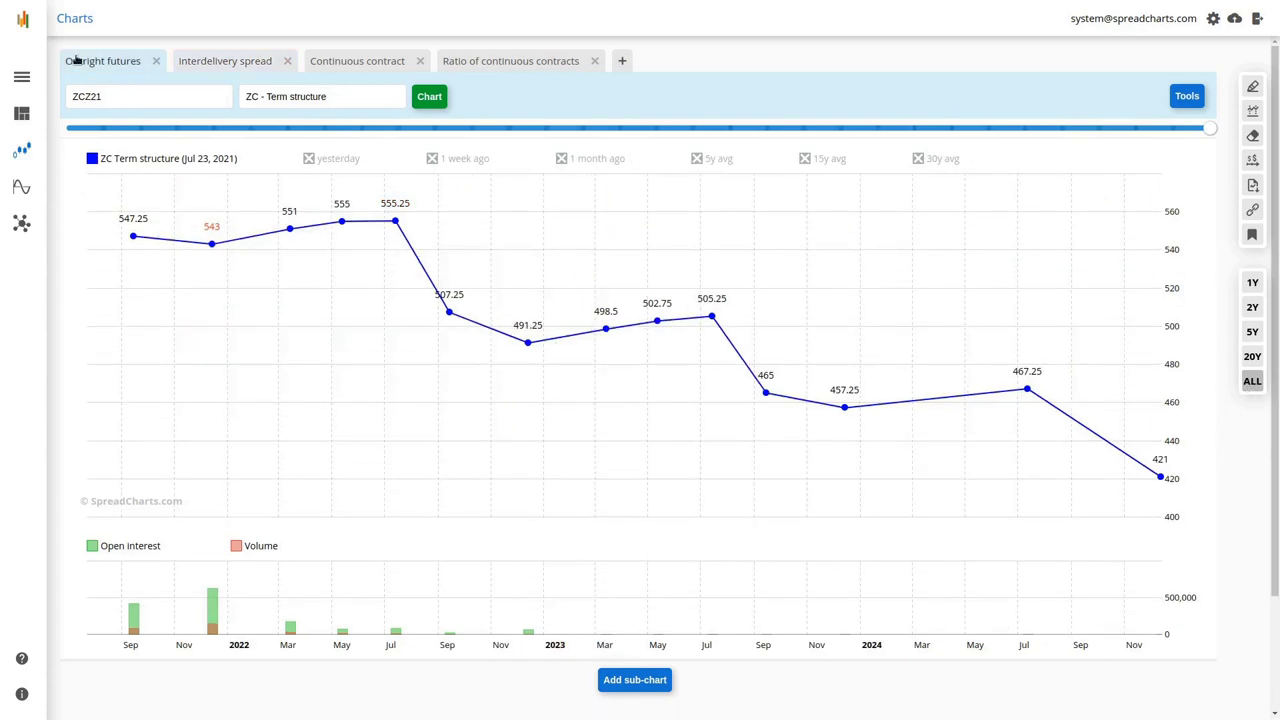
click(192, 60)
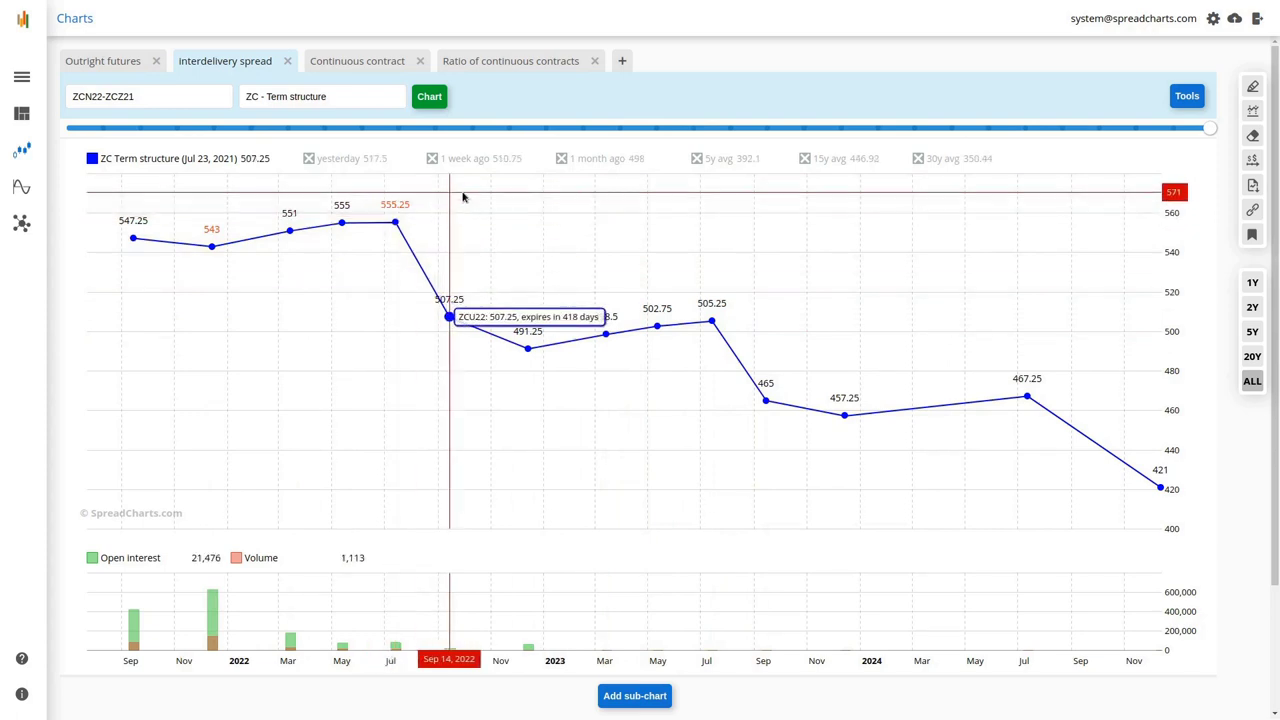
click(508, 64)
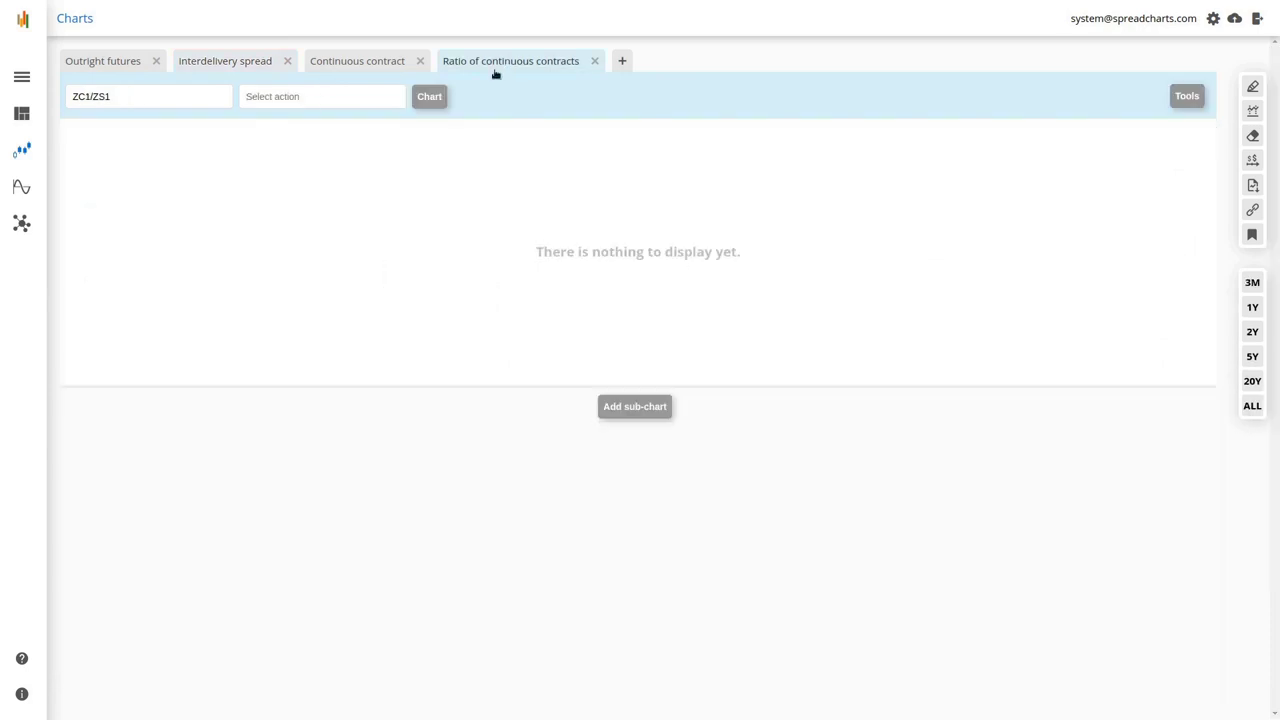
click(104, 66)
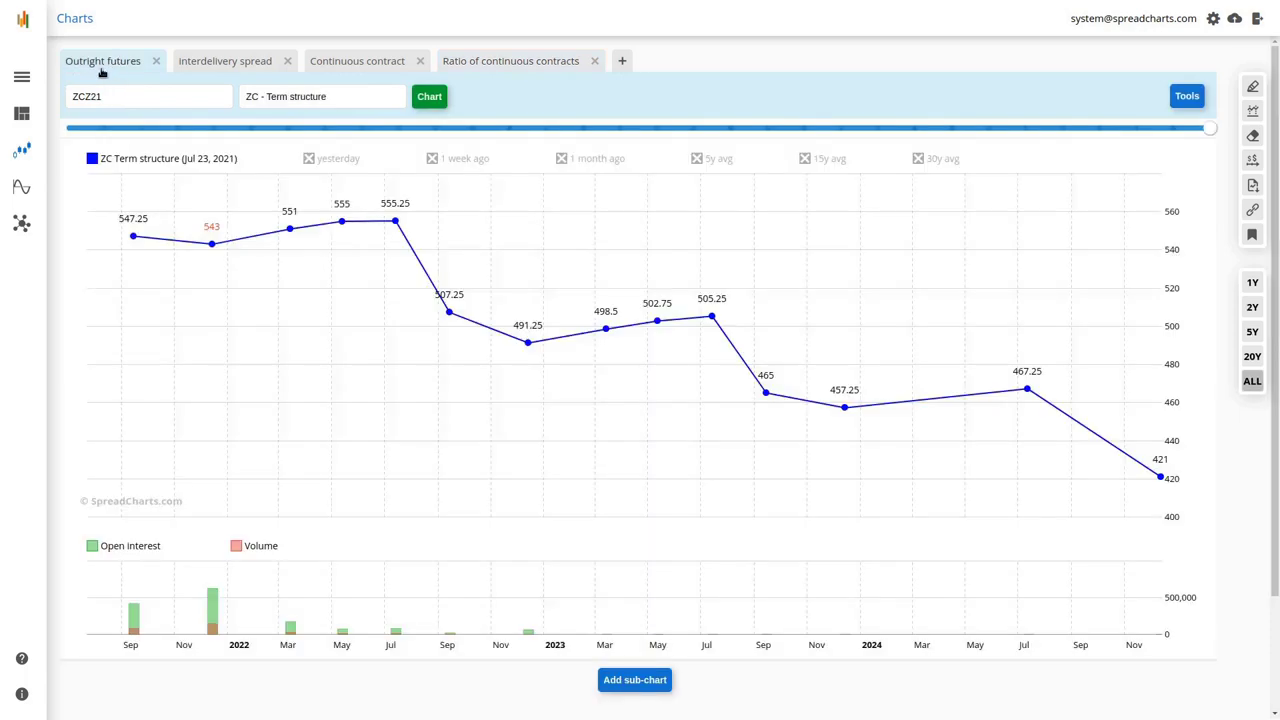
Examine which term structure charts are offered for the ZC1/ZS1 ratio, and return to the interdelivery spread
click(544, 66)
click(292, 100)
click(298, 144)
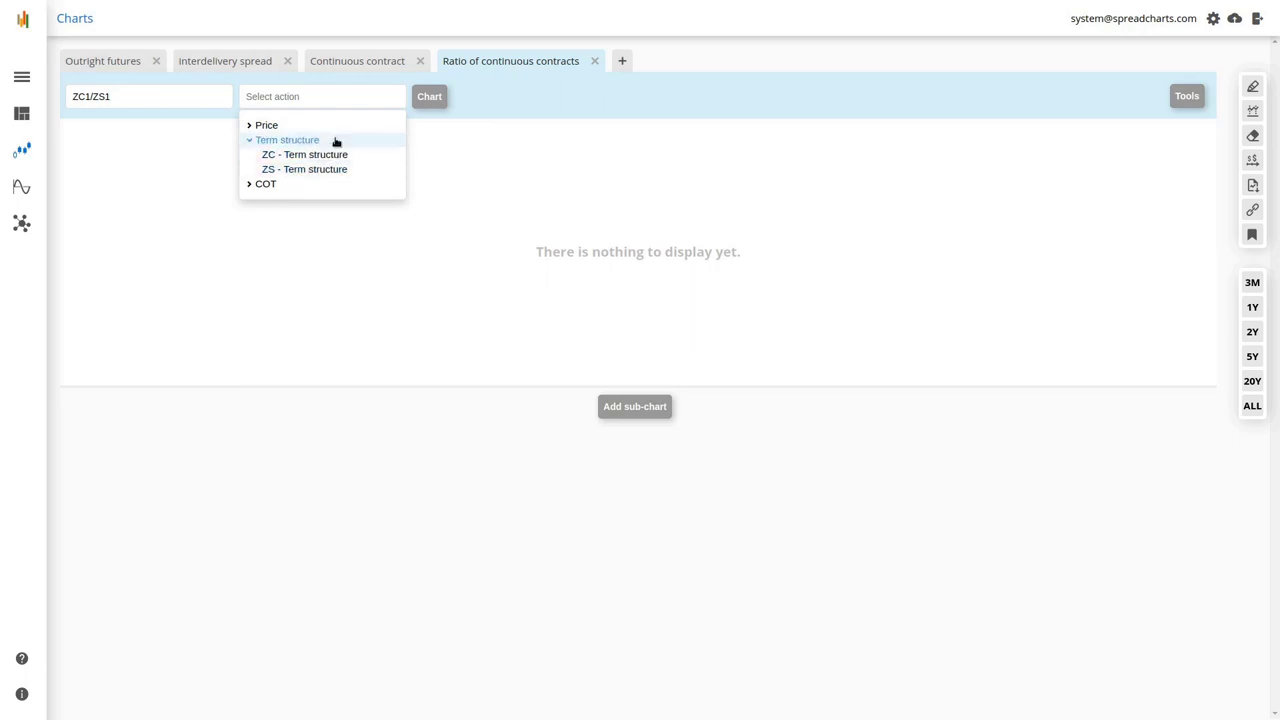
click(283, 99)
click(204, 62)
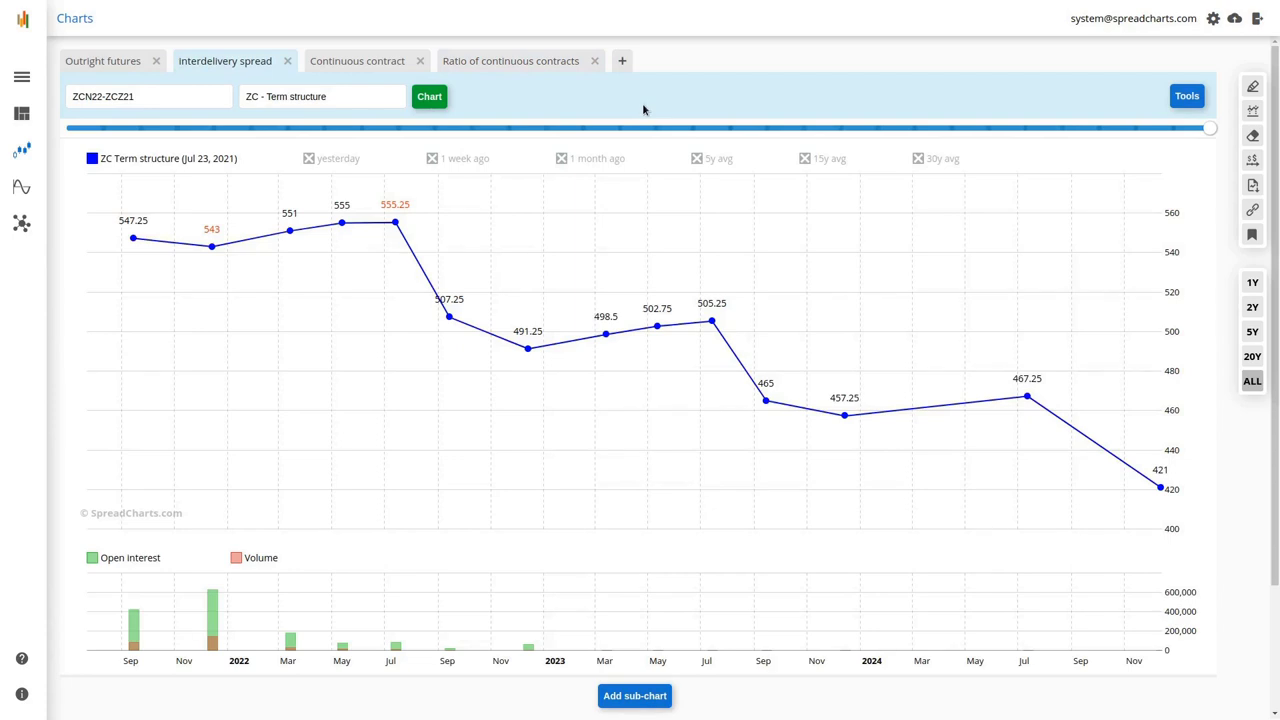
Chart the ZC1 continuous contract as Price with the On Last Trading Day roll method
click(377, 61)
click(309, 97)
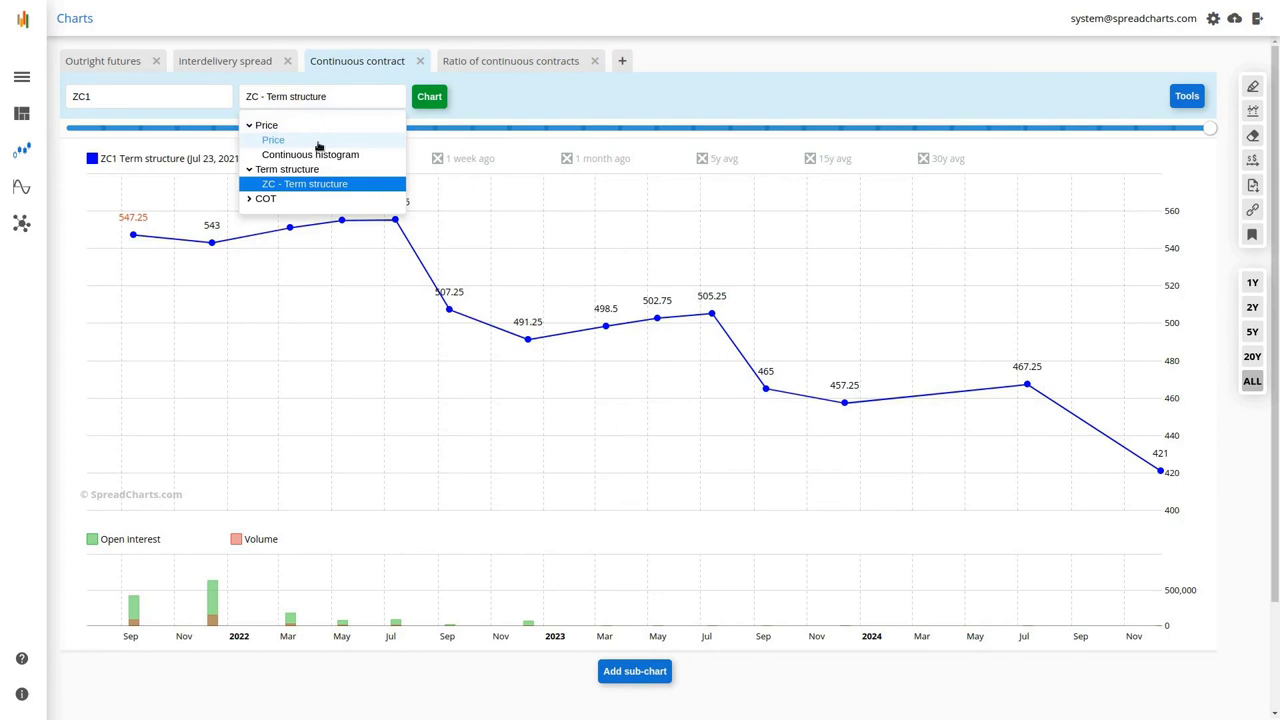
click(318, 142)
click(610, 95)
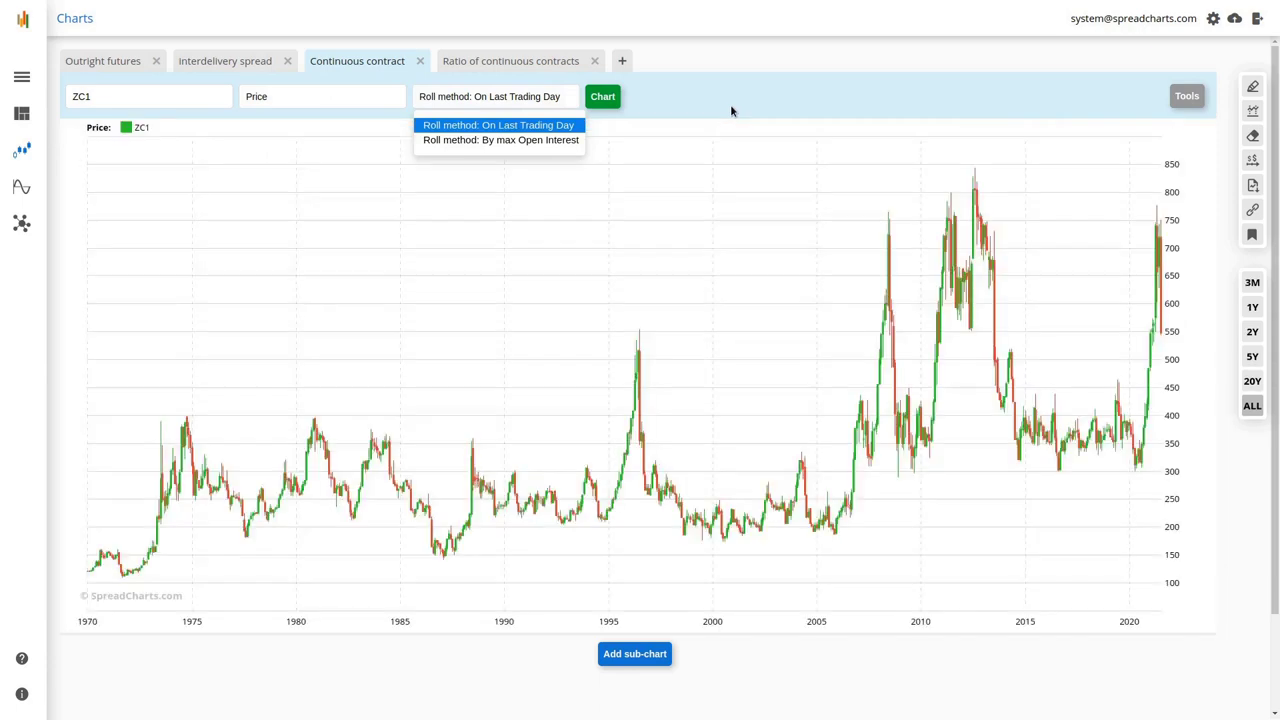
click(482, 97)
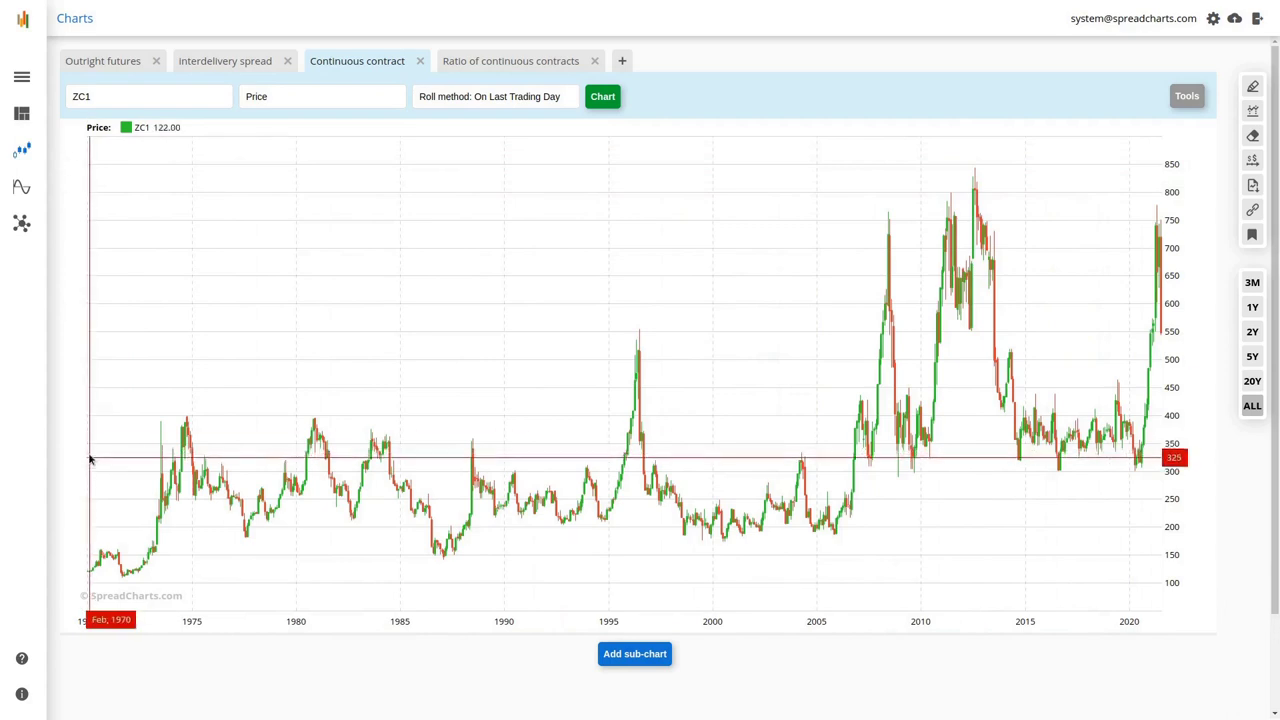
Chart the ZCZ21 outright futures contract as Price & volume
click(90, 62)
click(302, 104)
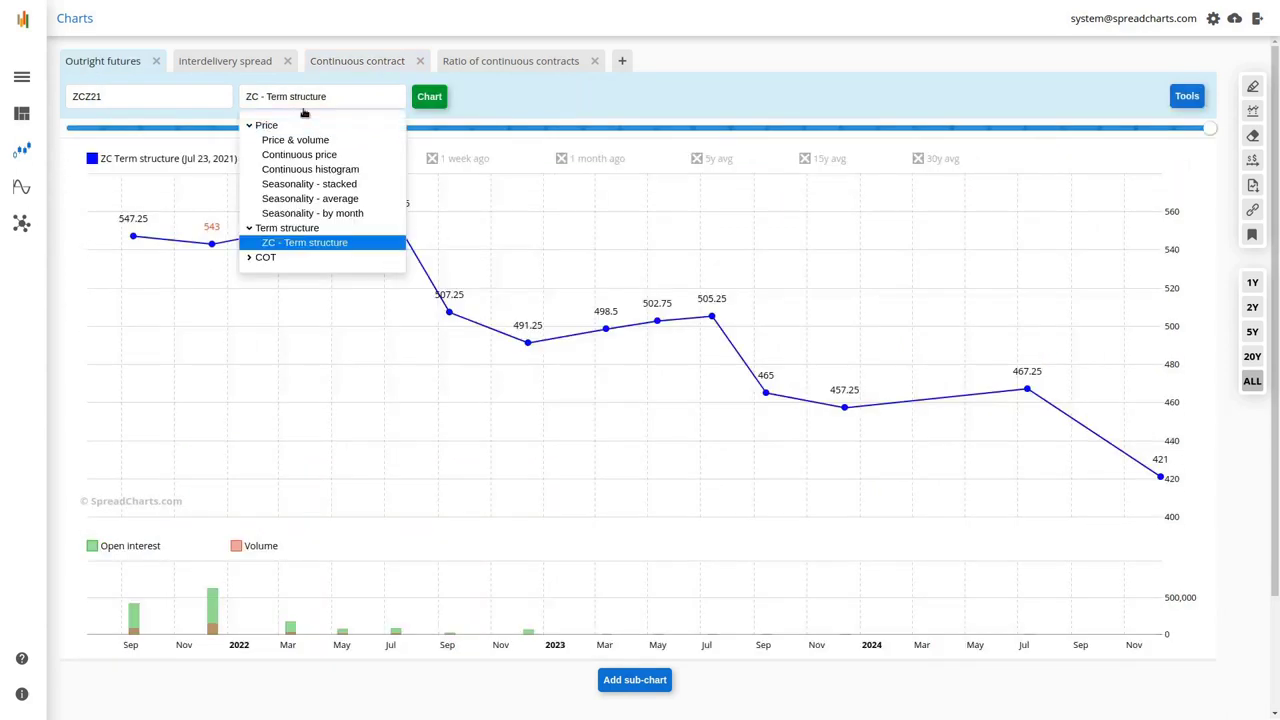
click(320, 134)
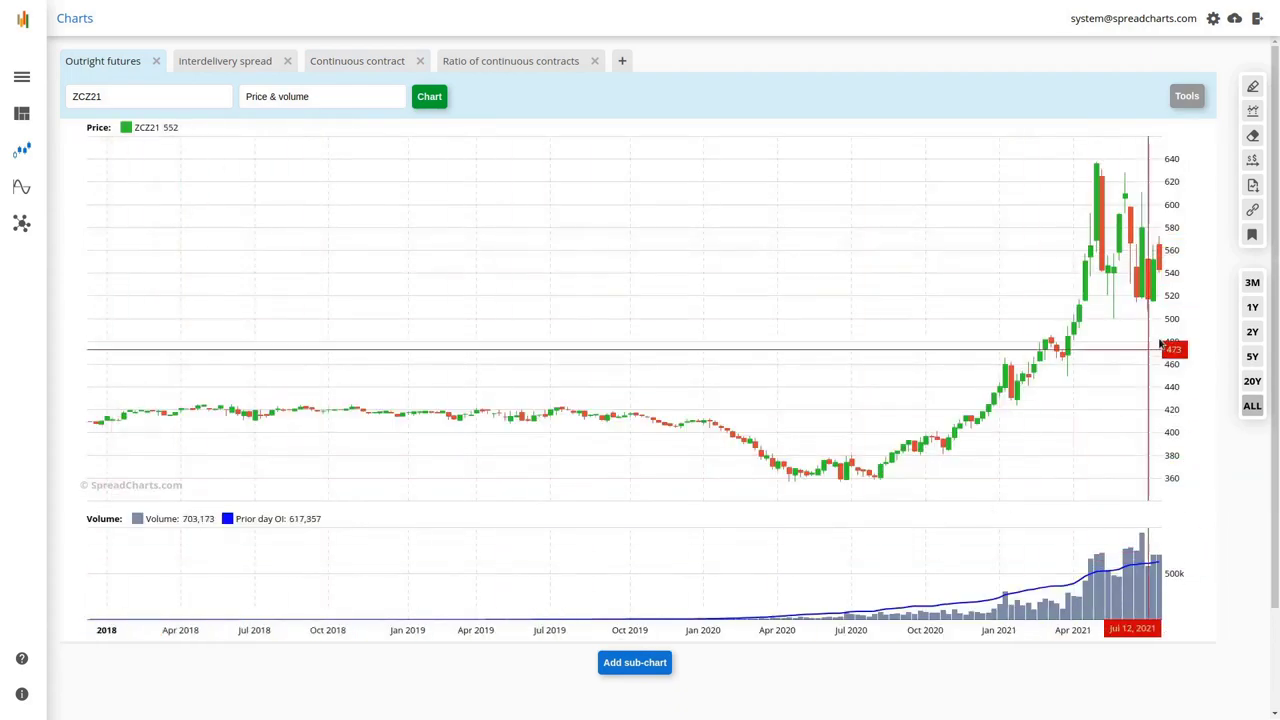
View the ZC1 continuous price over two years and zoom in on about June to November 2020
click(360, 68)
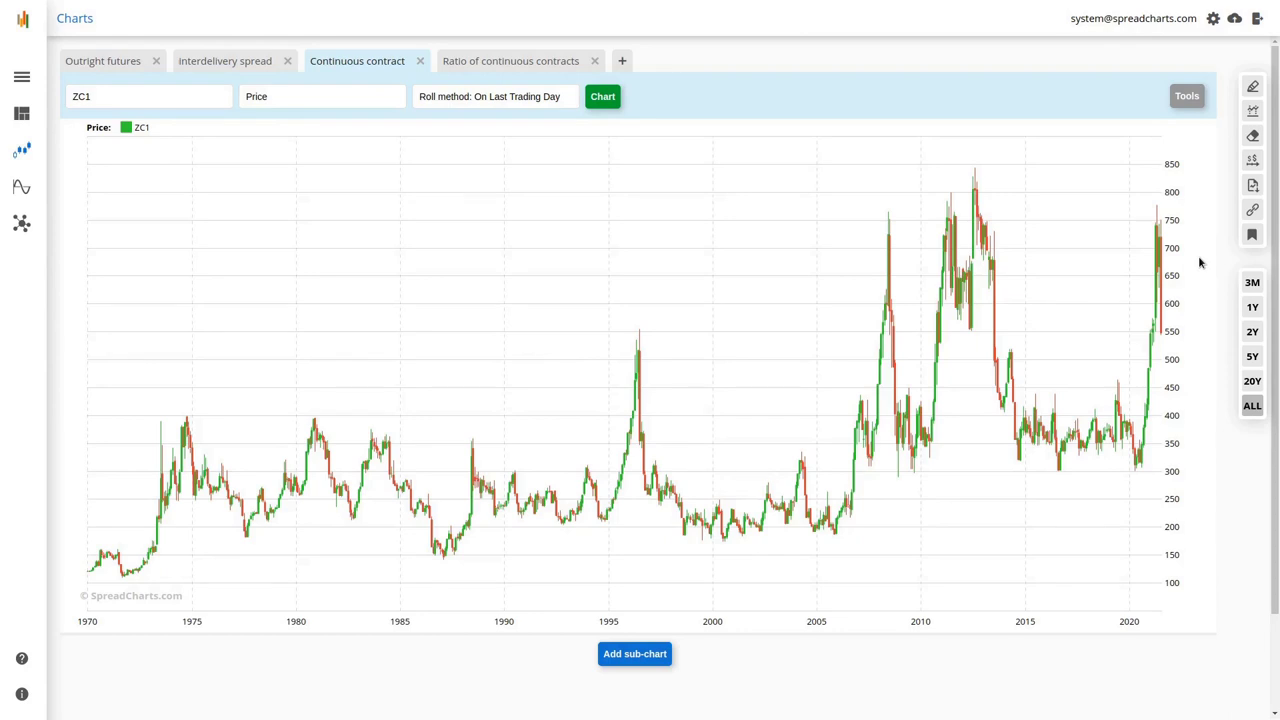
click(1252, 332)
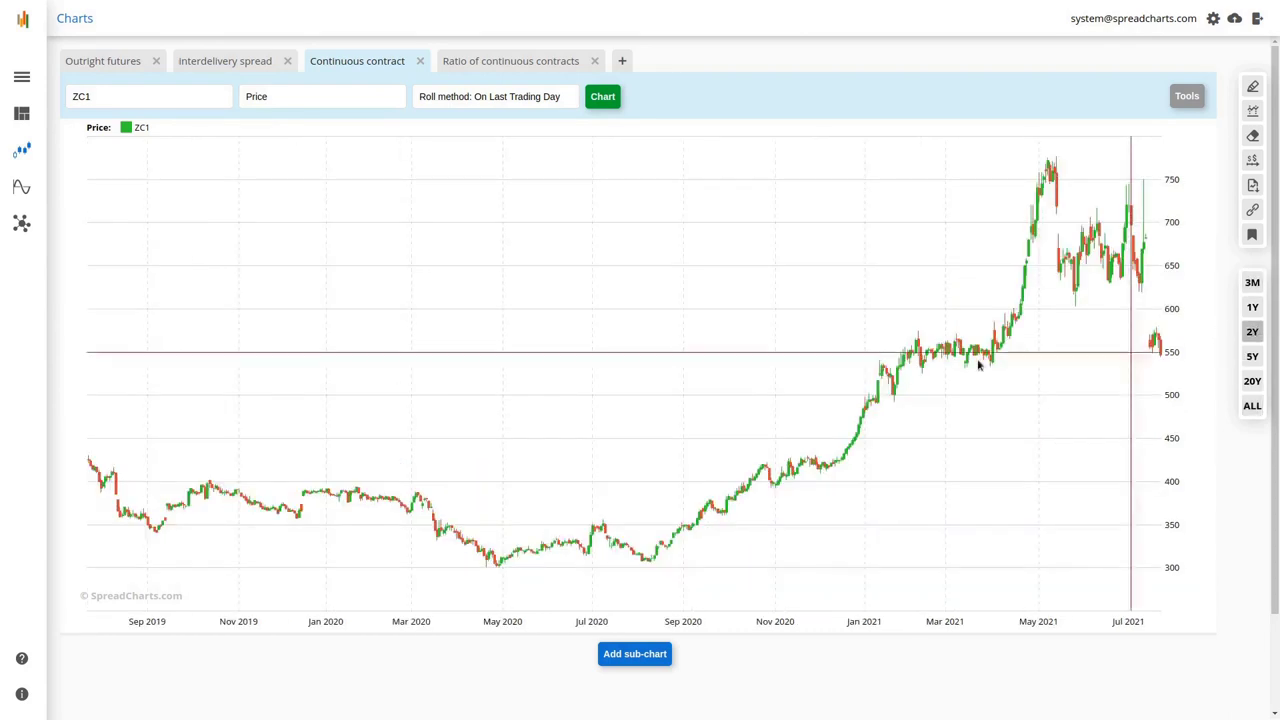
drag(567, 380, 790, 372)
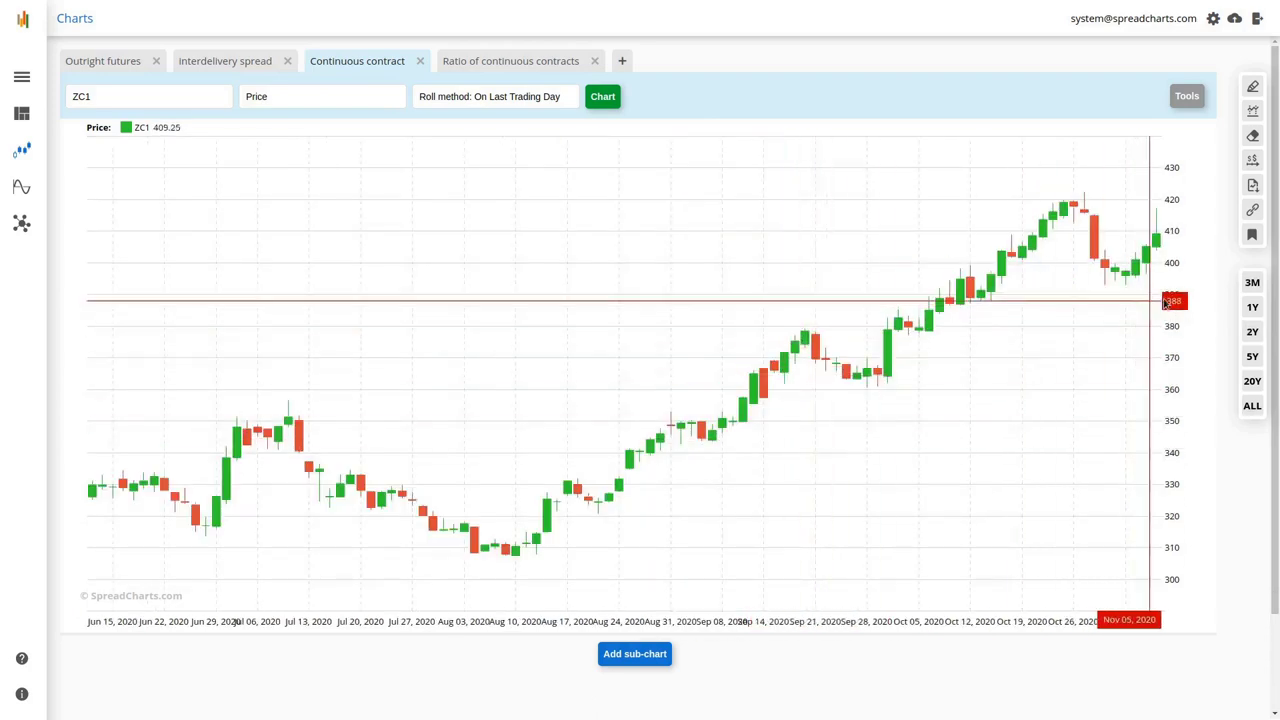
Switch the ZC1 price chart through the 1Y and 5Y ranges to the 20Y range
click(1252, 307)
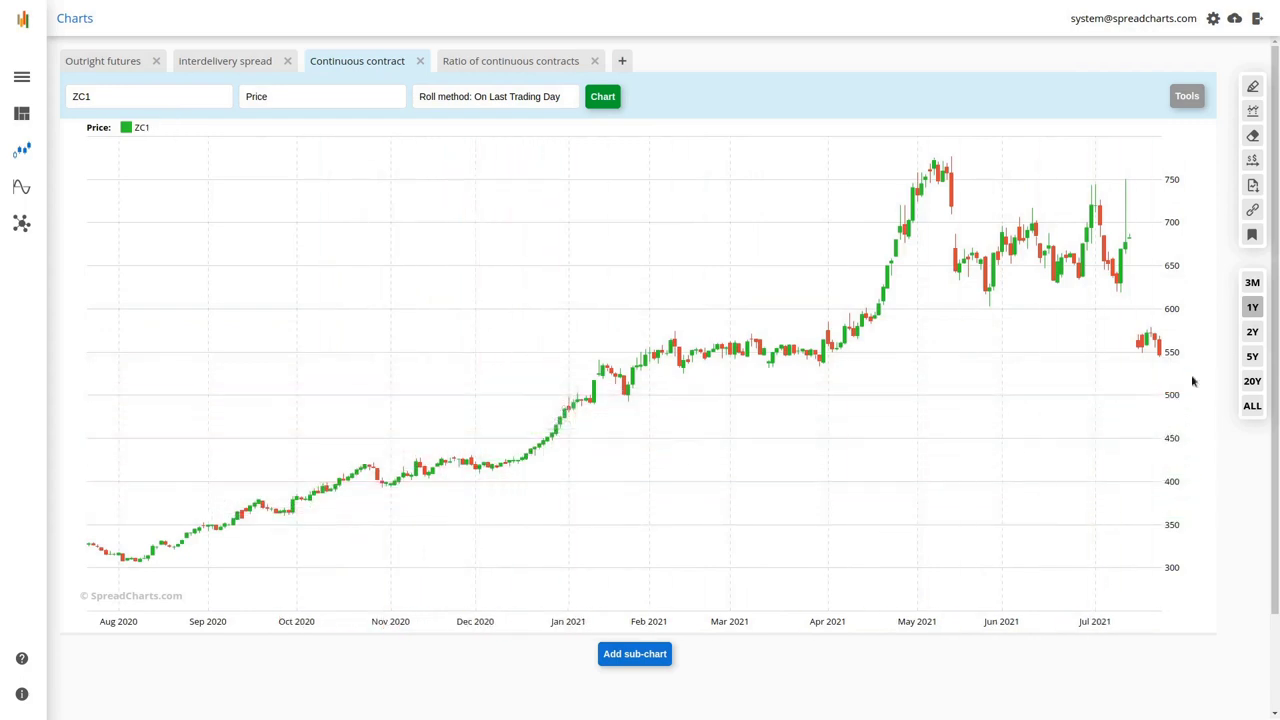
click(1253, 356)
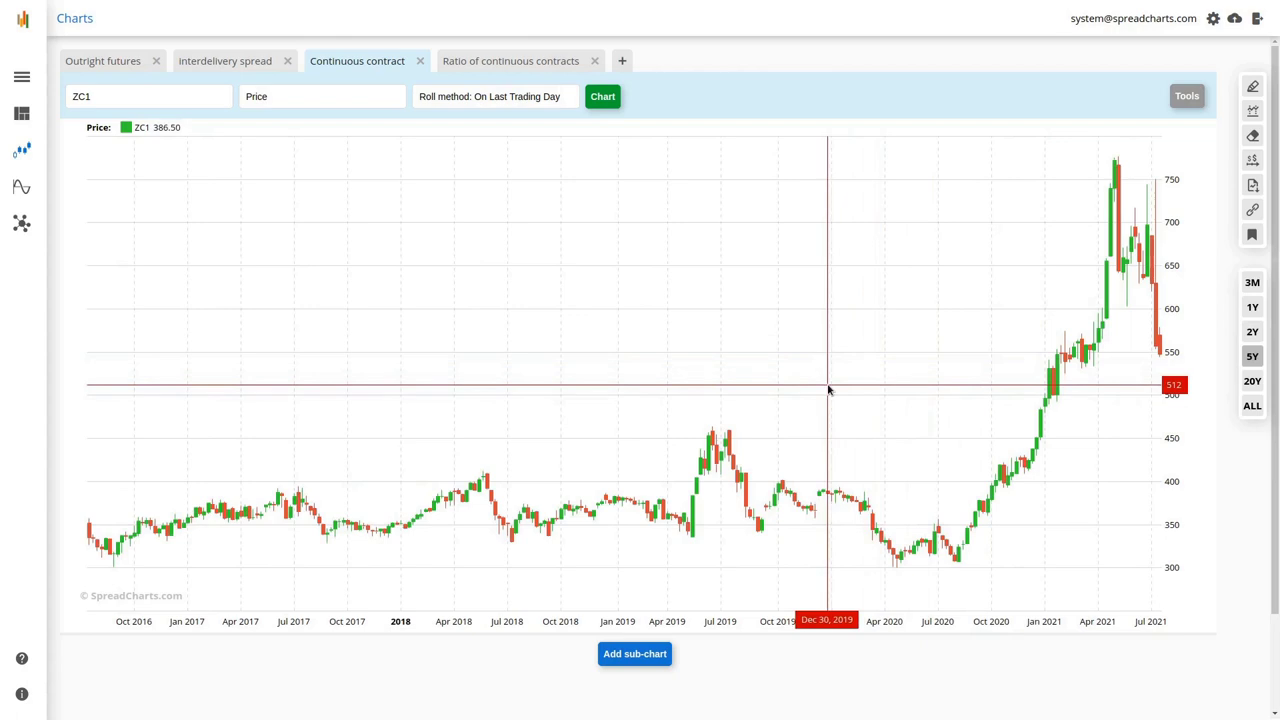
click(1252, 382)
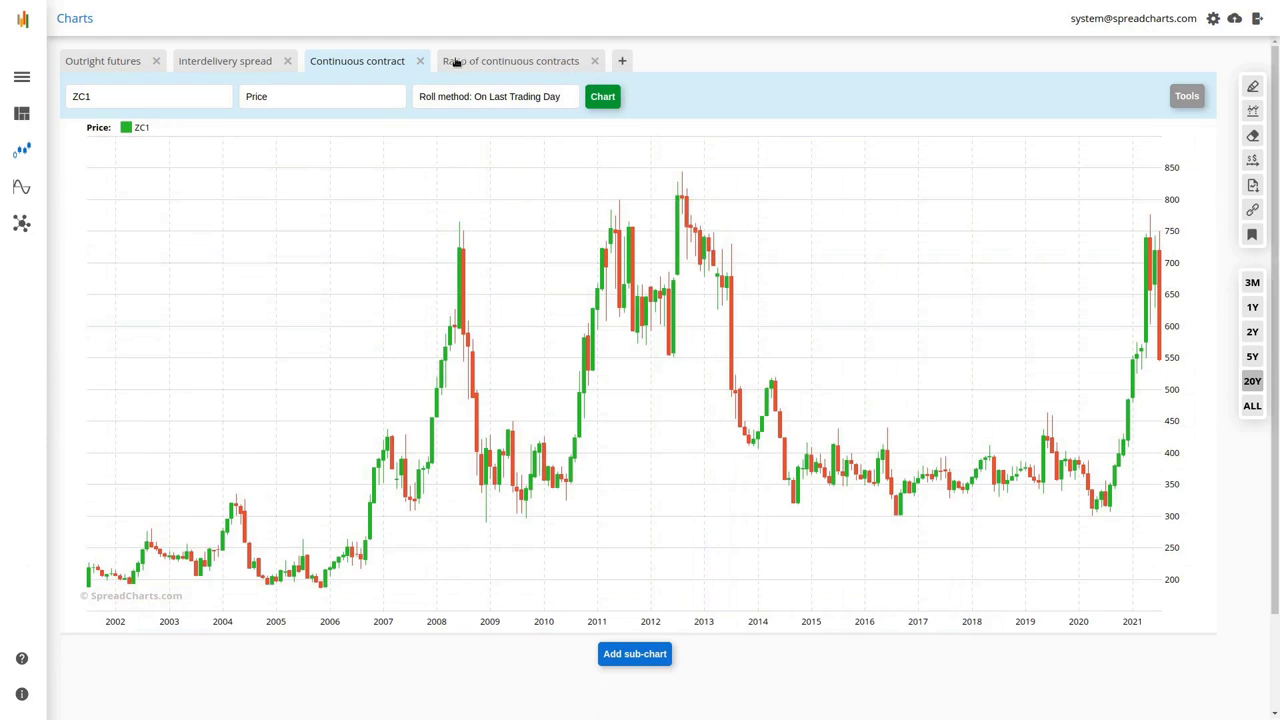
Review the roll methods offered for the ZC1 price chart and return to the interdelivery spread's term structure
click(530, 102)
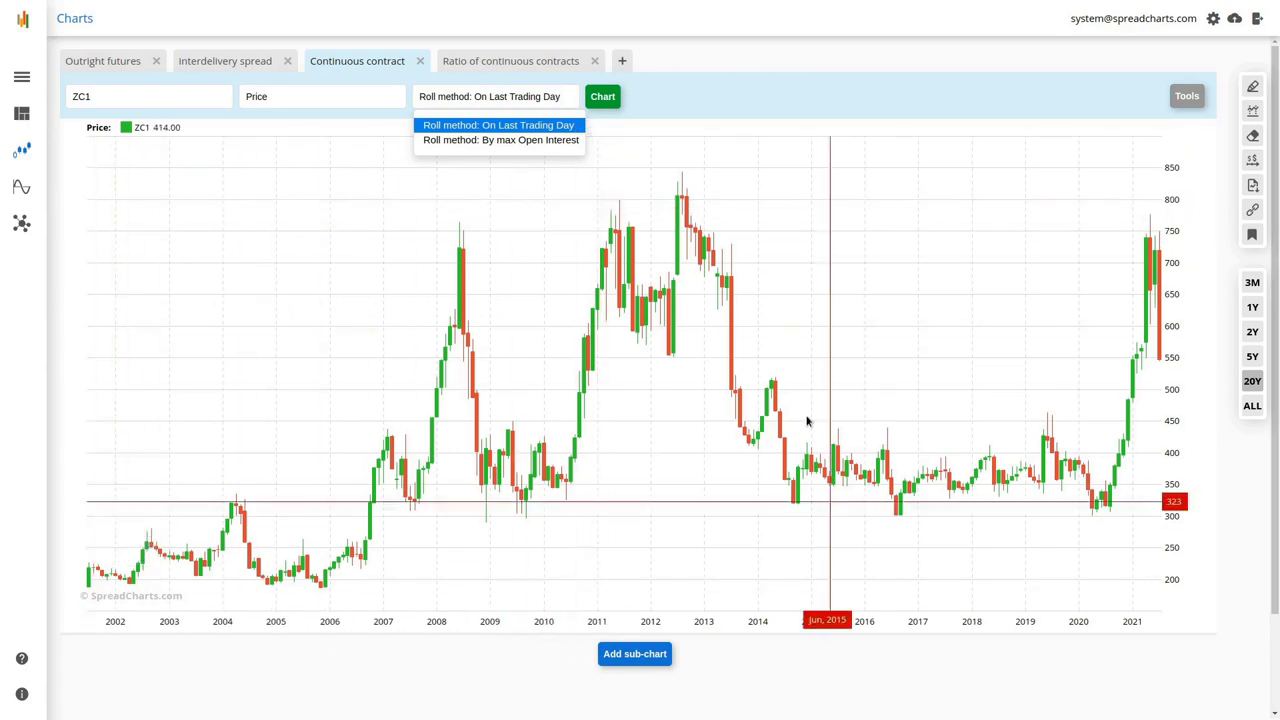
click(530, 102)
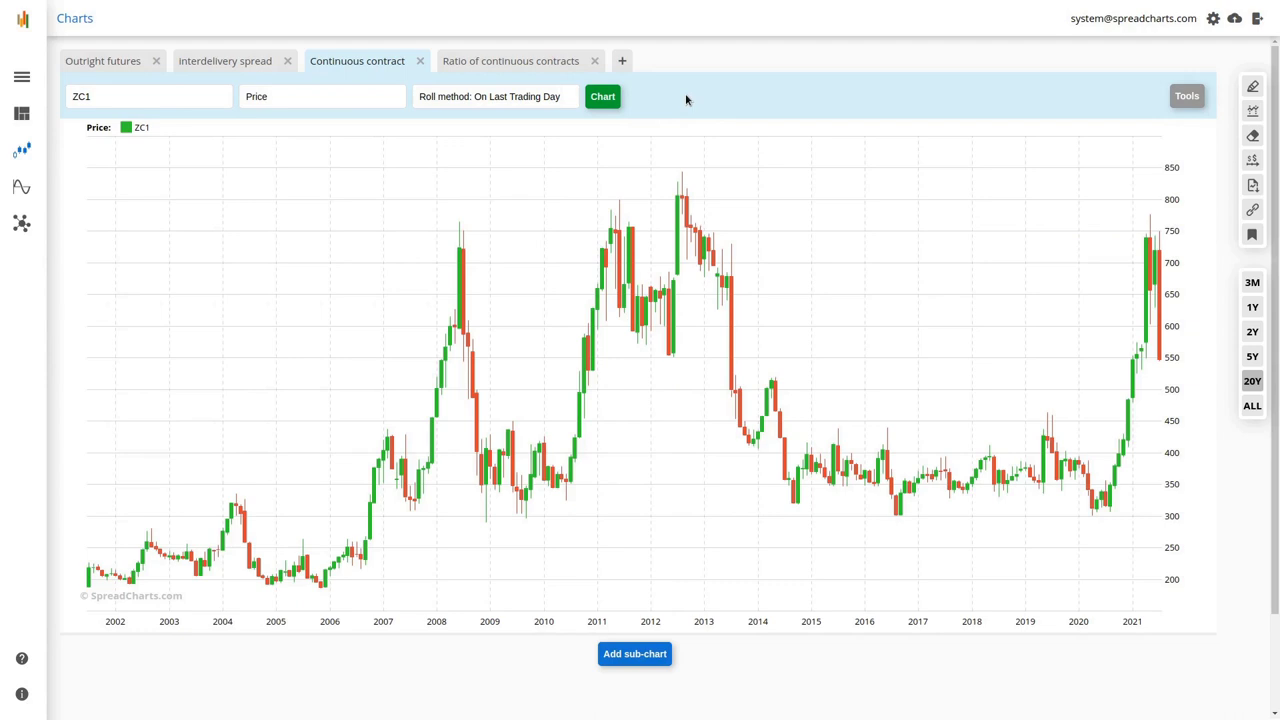
click(212, 64)
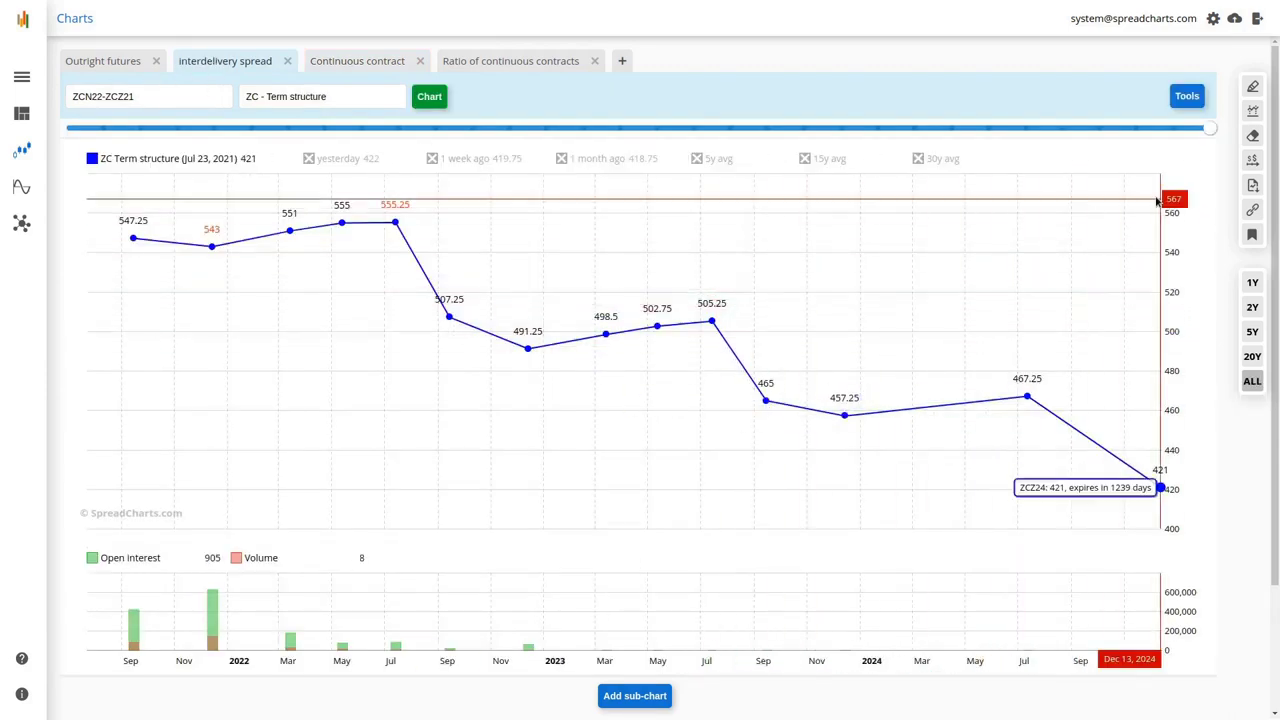
Show the ZC term structure over two years and the ZC1 continuous price over one year
click(1252, 307)
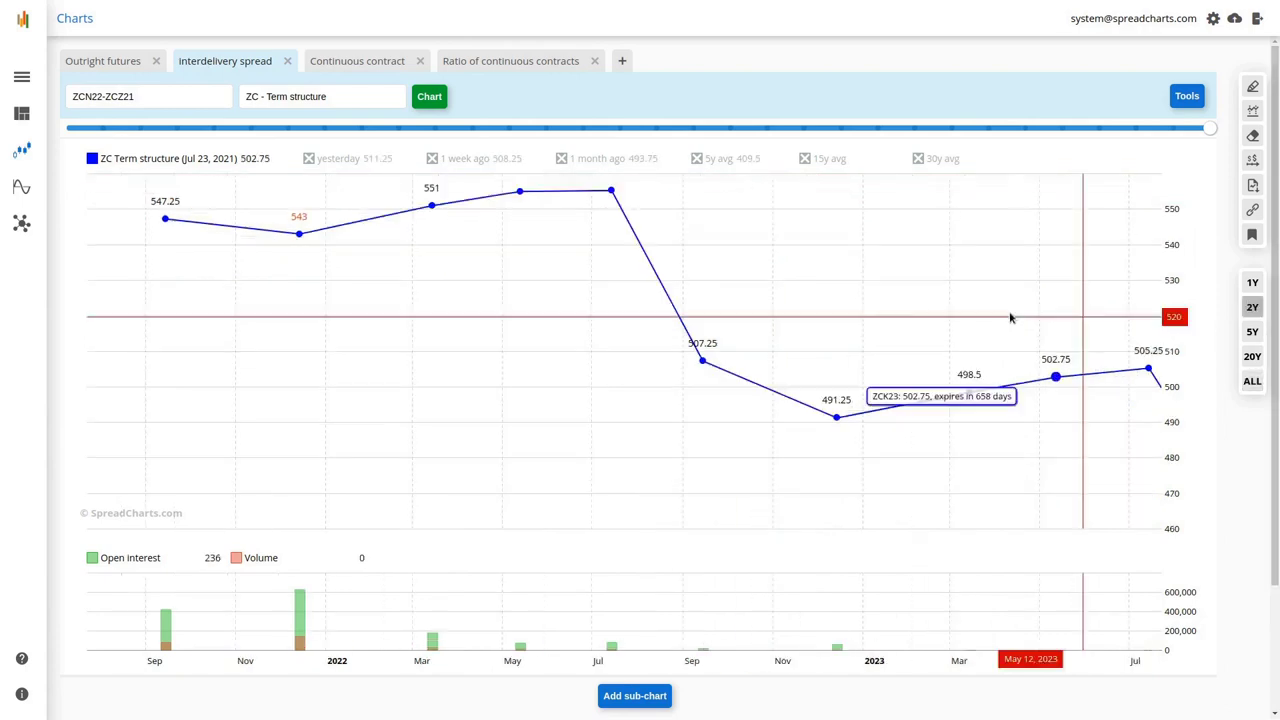
mouse_move(165, 230)
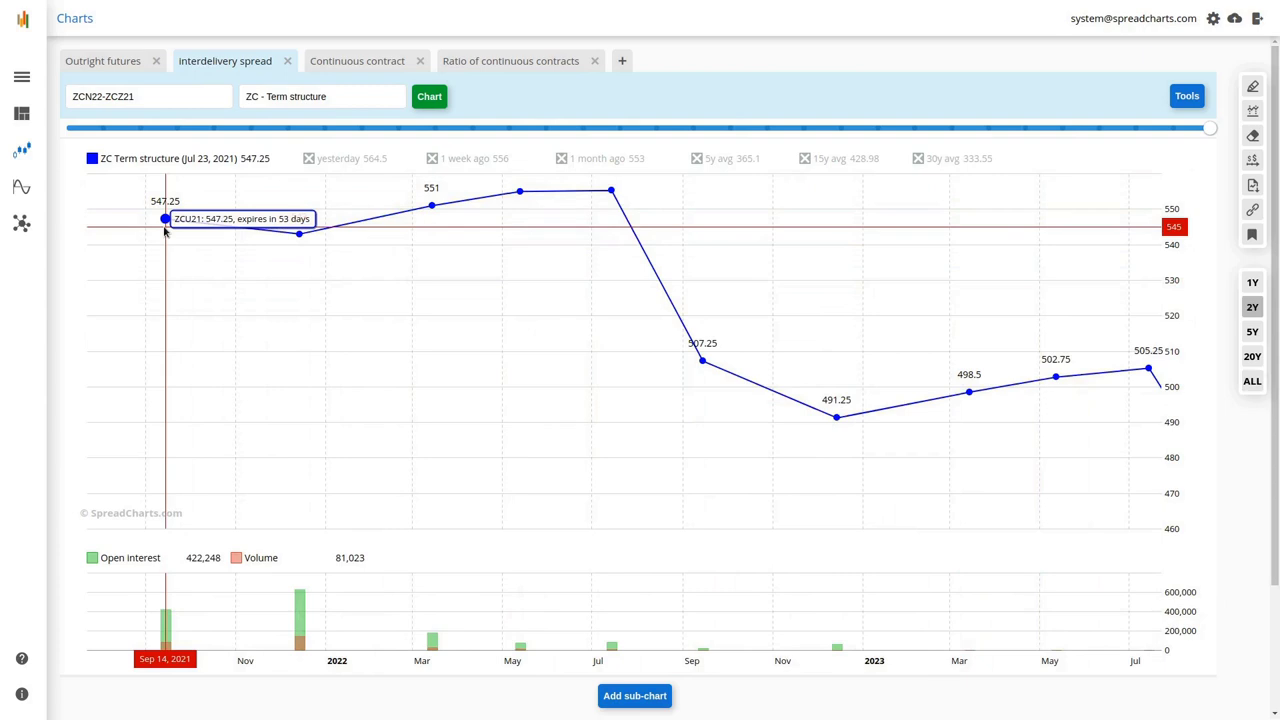
click(357, 63)
click(1252, 307)
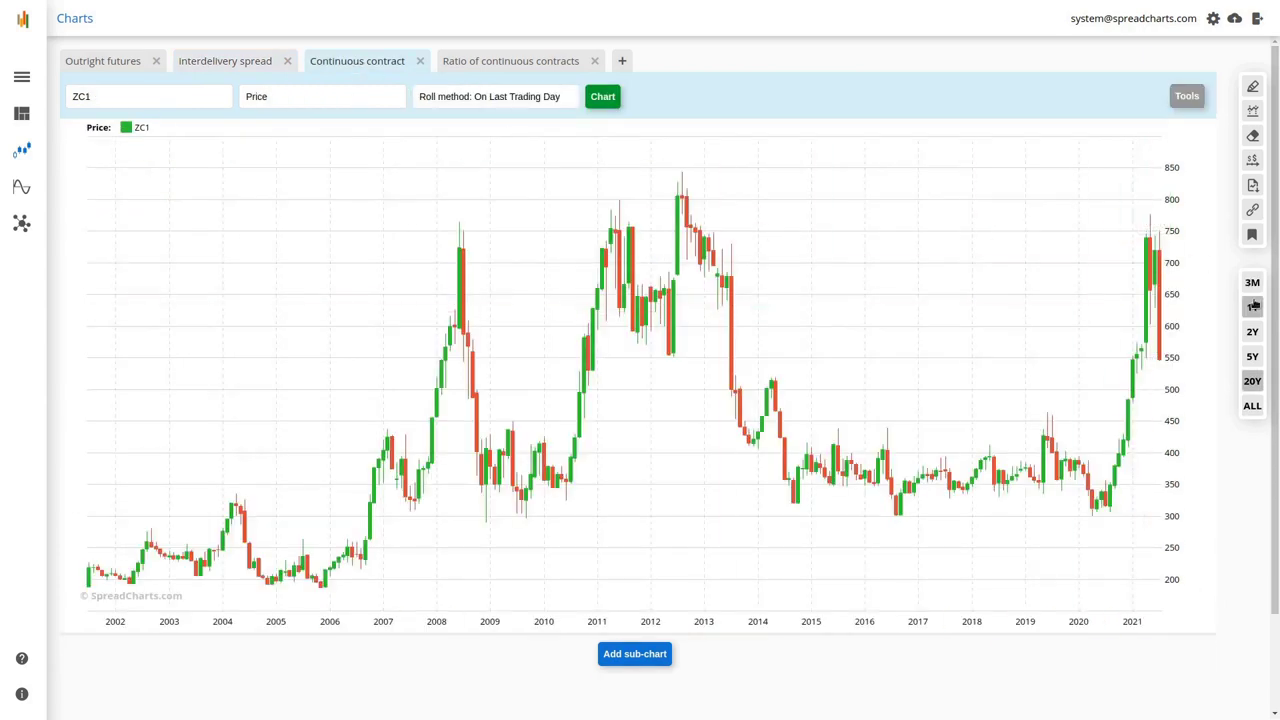
mouse_move(1151, 335)
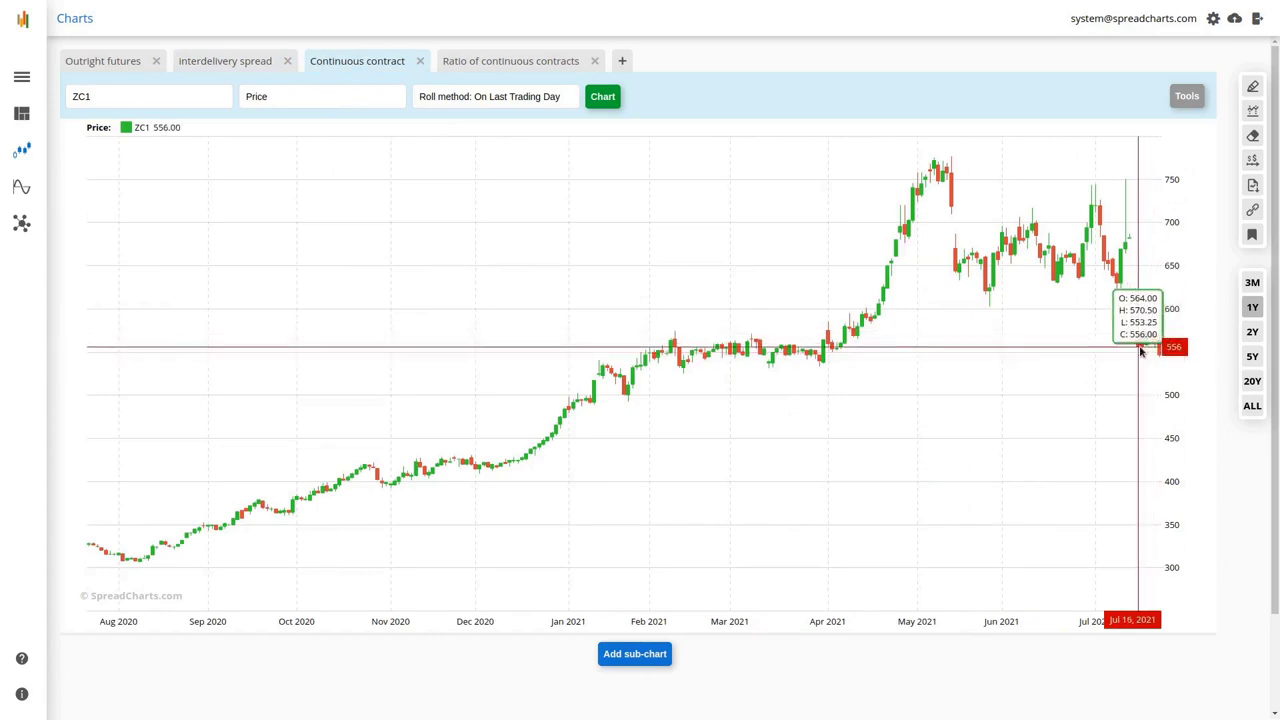
Compare the nearest contracts on the ZC term structure with the latest ZC1 continuous prices
click(249, 66)
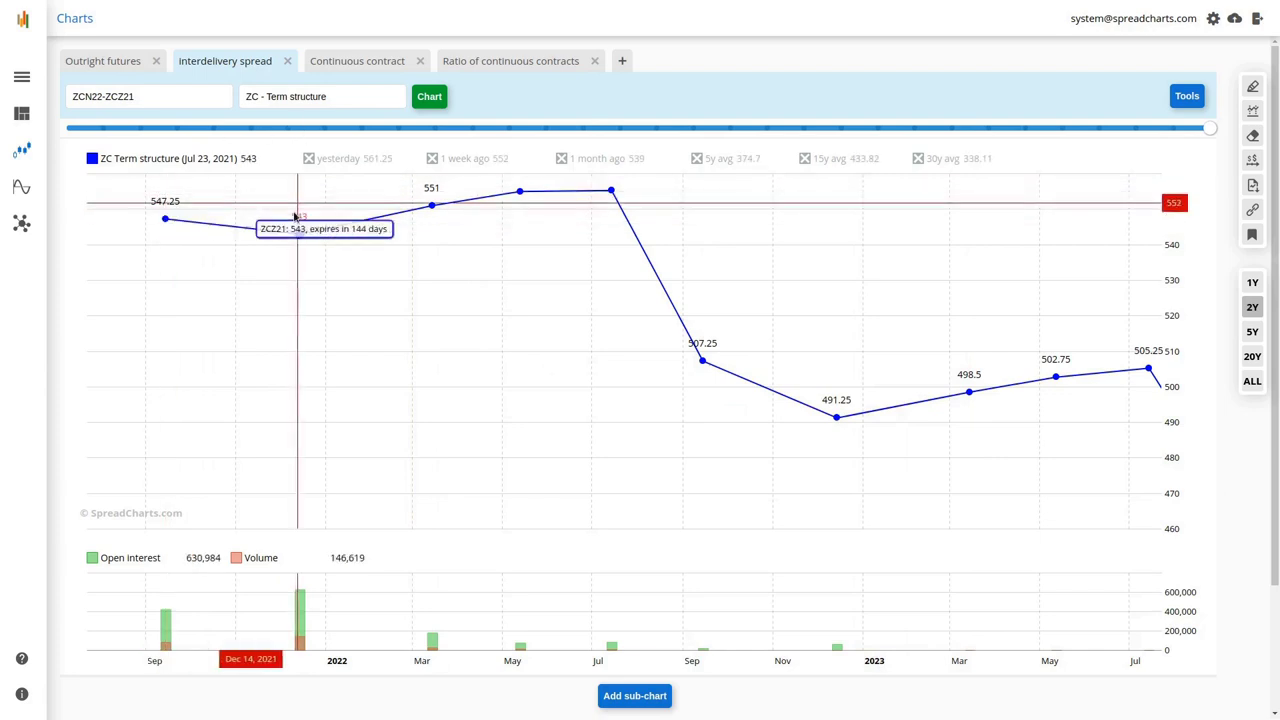
click(375, 62)
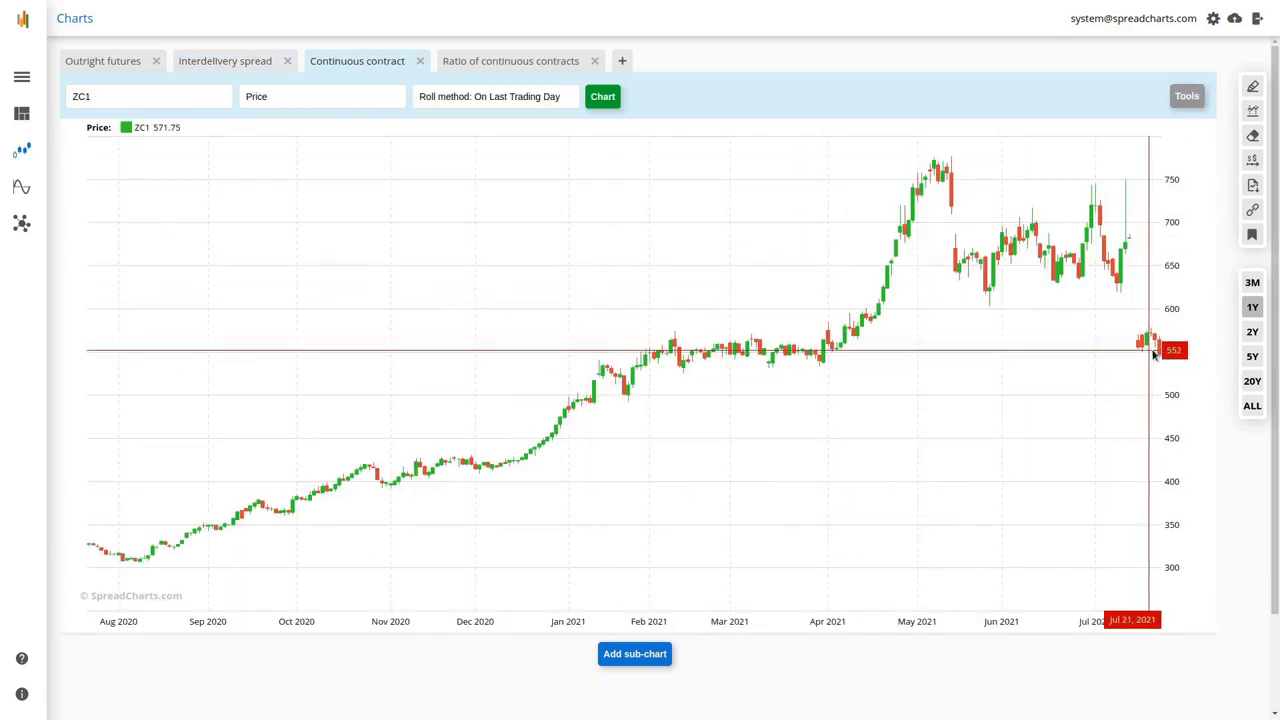
click(200, 65)
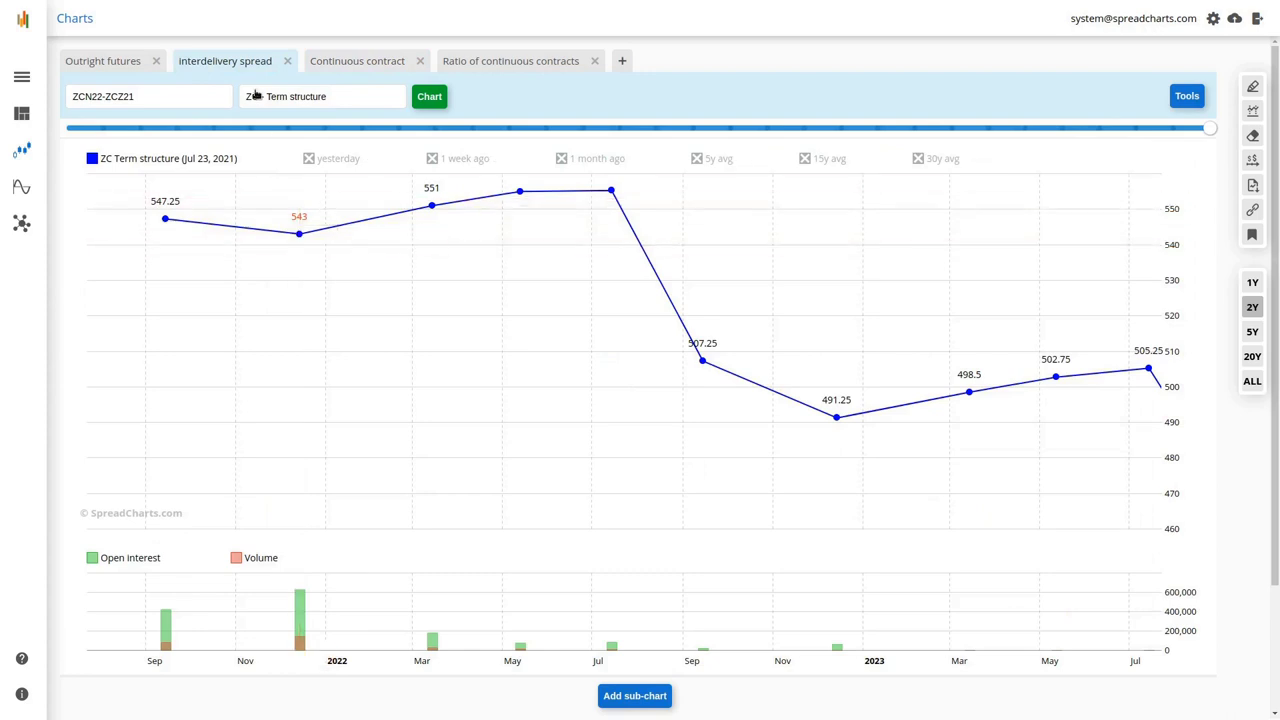
Chart the ZC1 continuous price with the roll method By max Open Interest
click(347, 70)
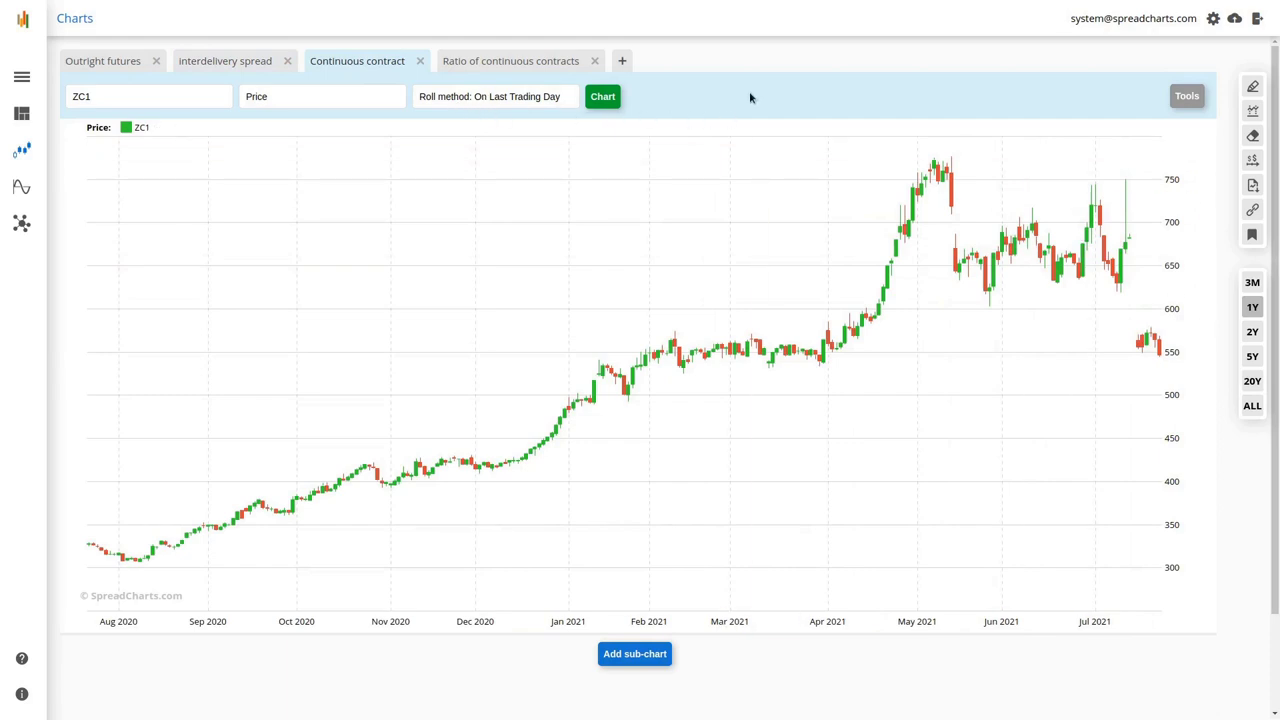
click(494, 96)
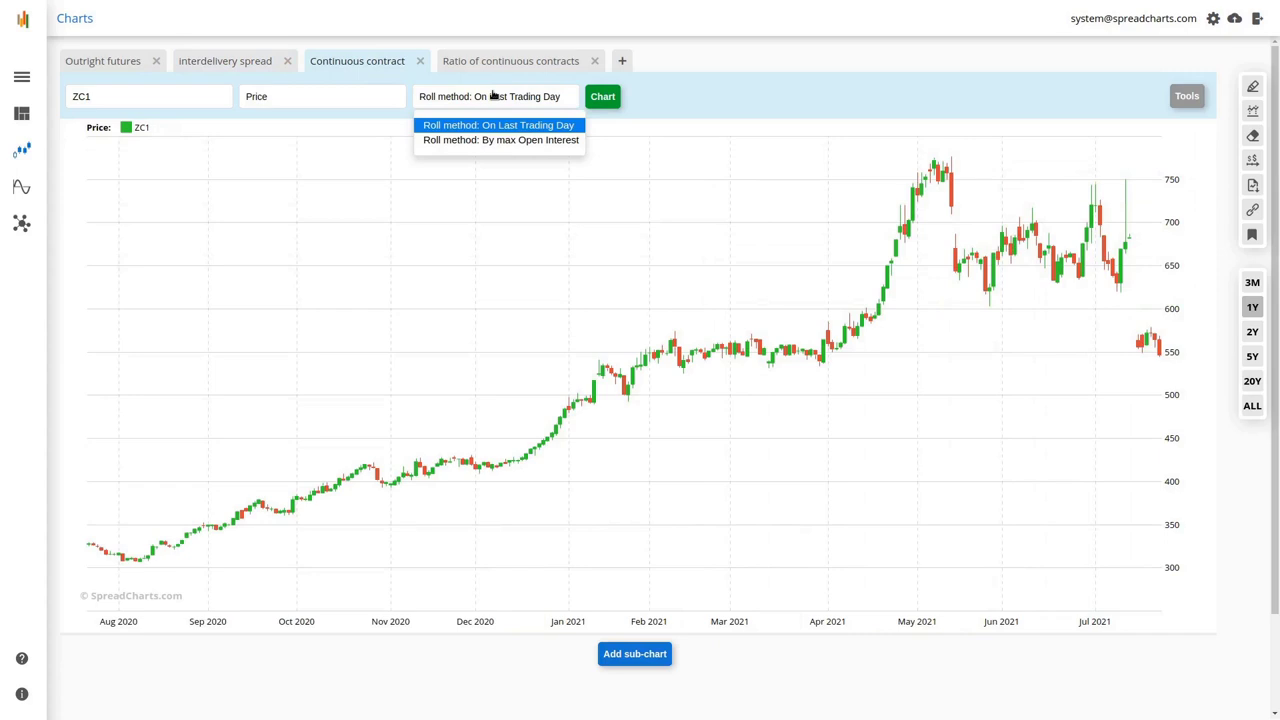
click(502, 140)
click(598, 104)
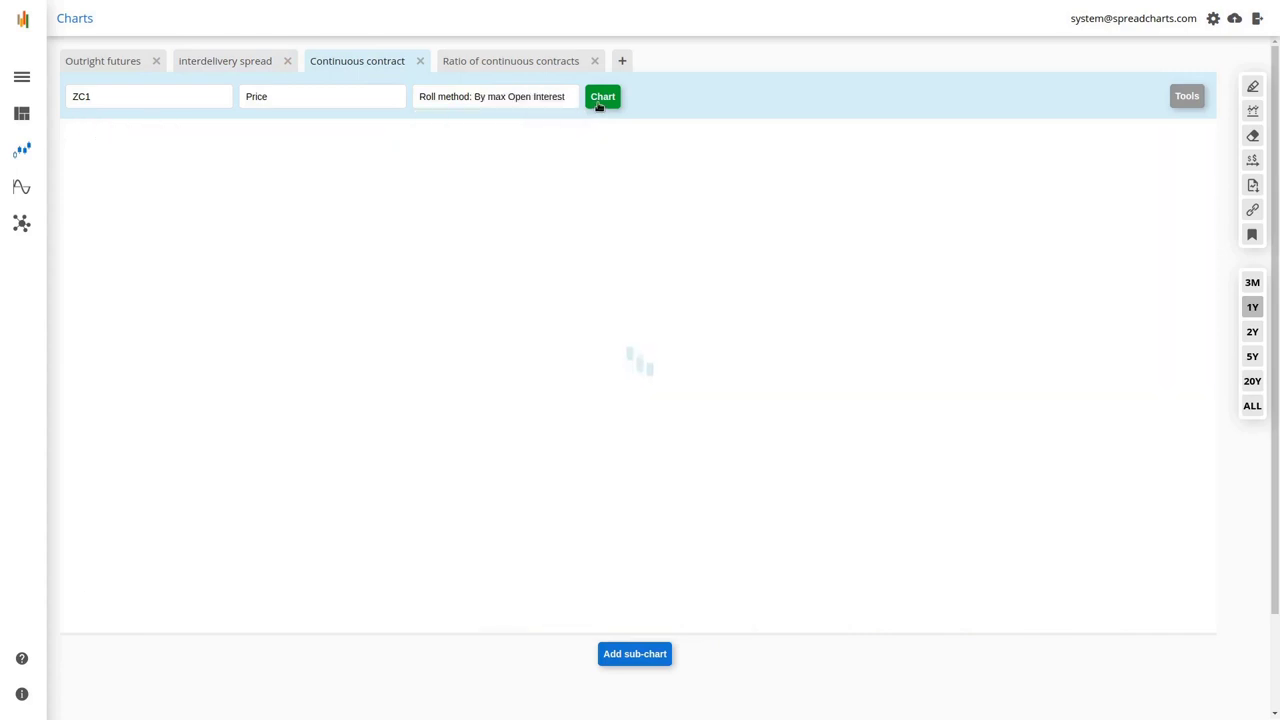
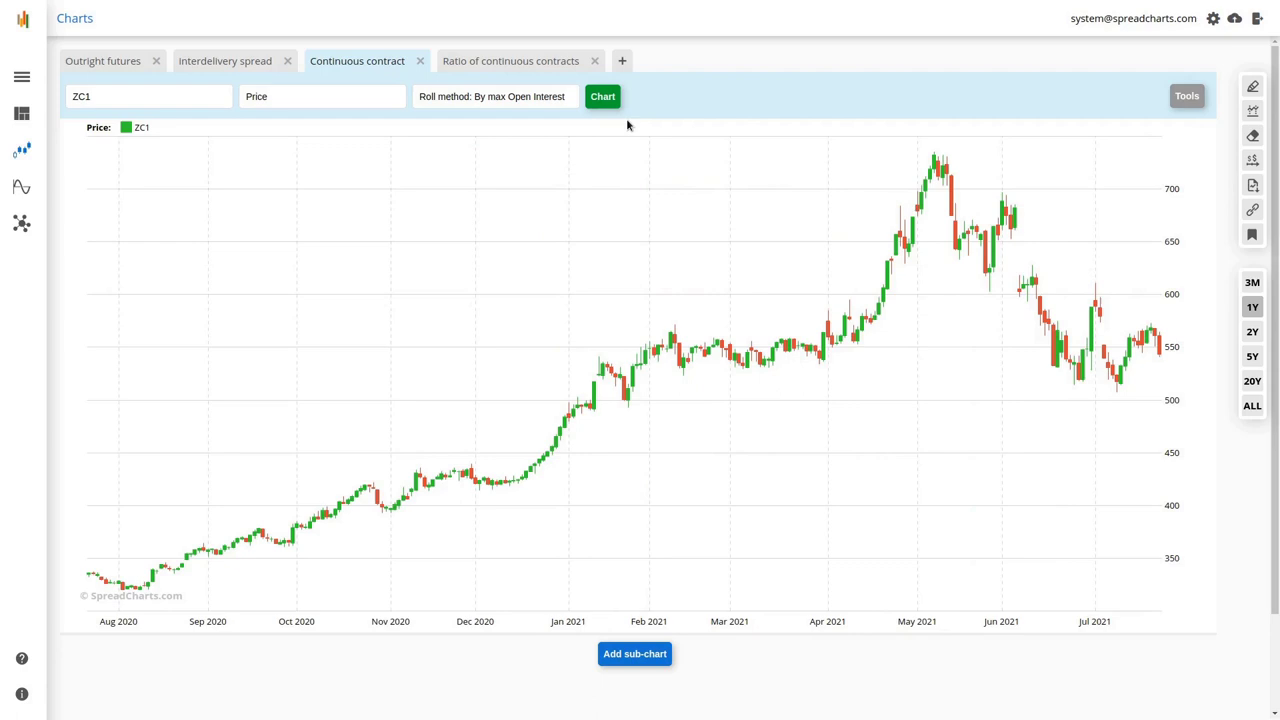
Show the ZCZ21 outright futures chart over two years and the ZC term structure over five years
click(100, 66)
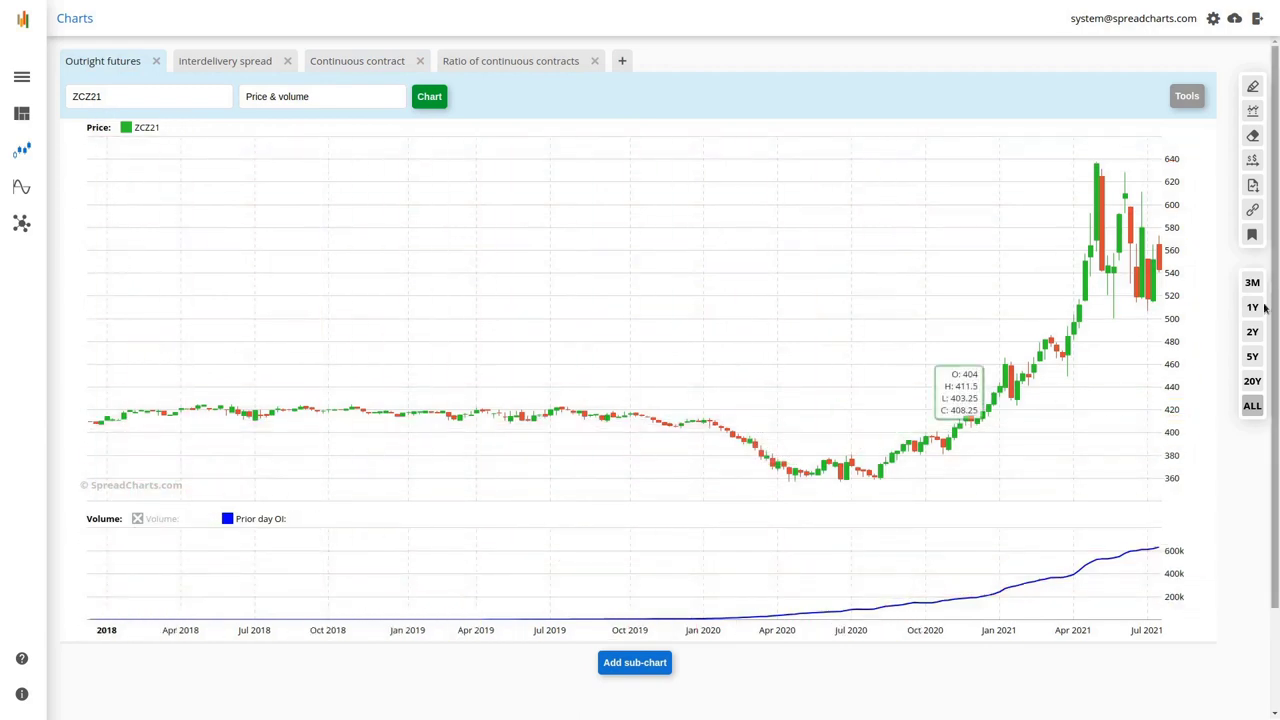
click(1252, 331)
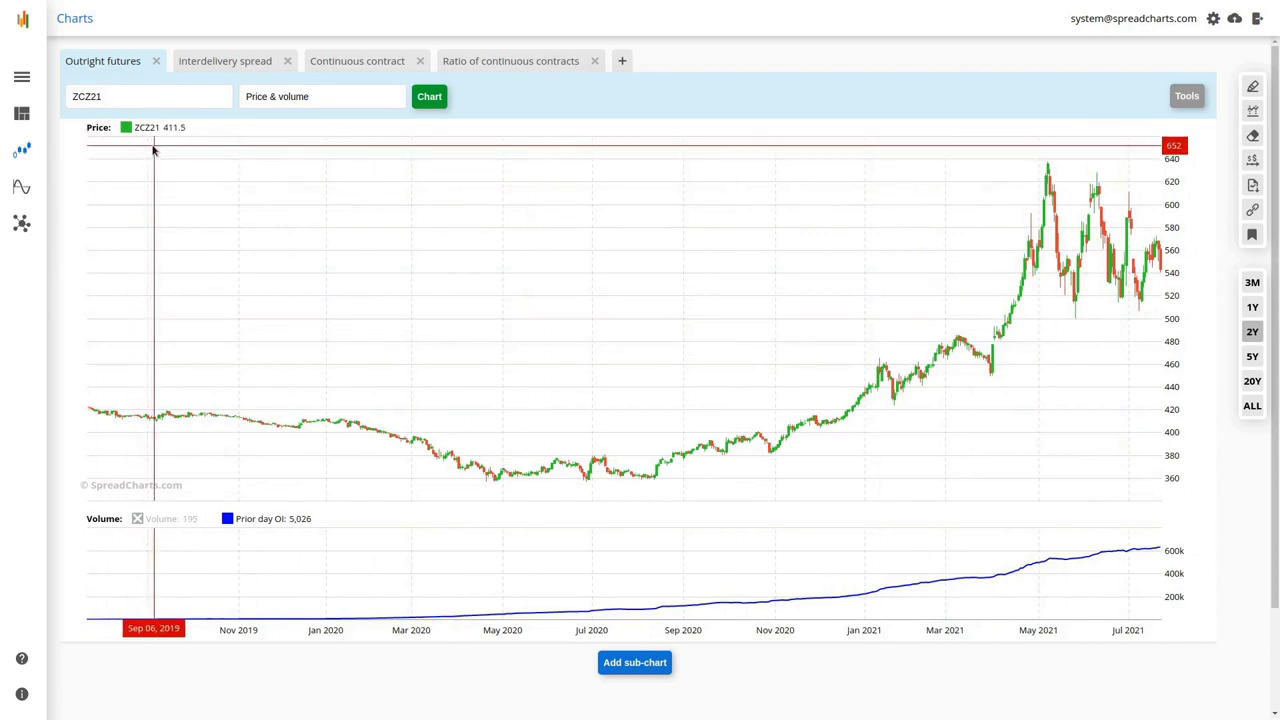
click(338, 60)
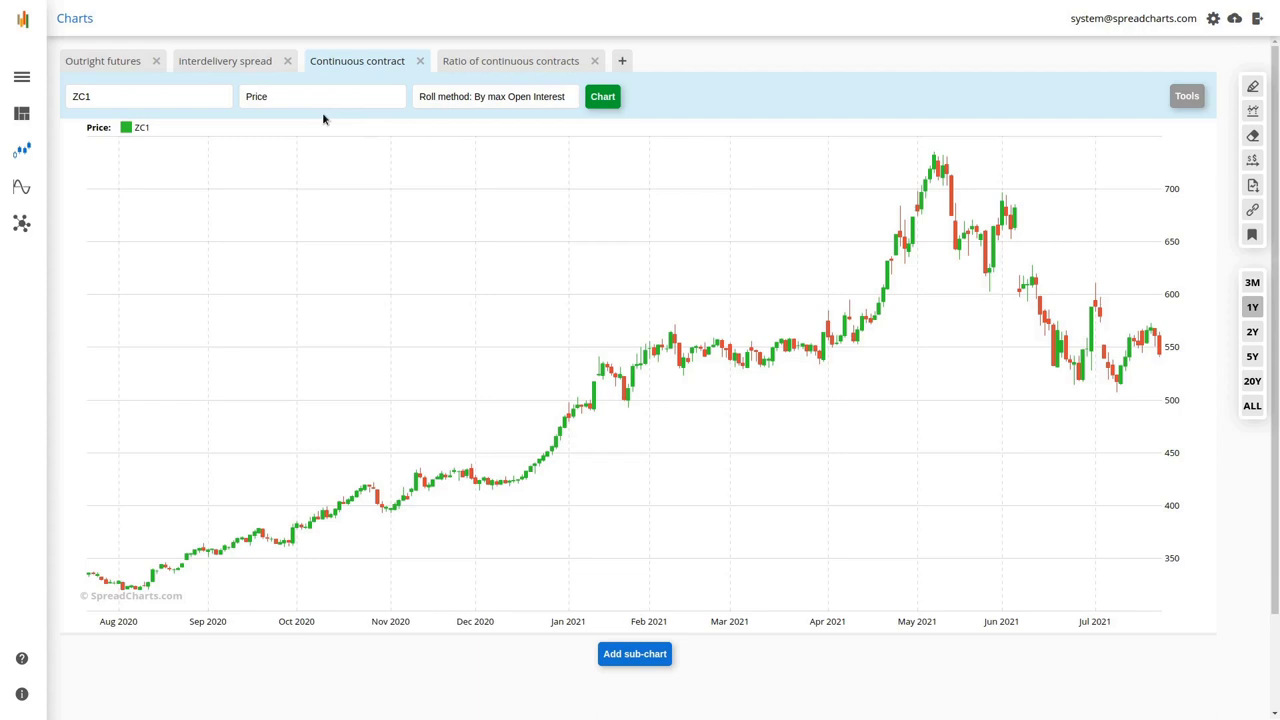
click(224, 62)
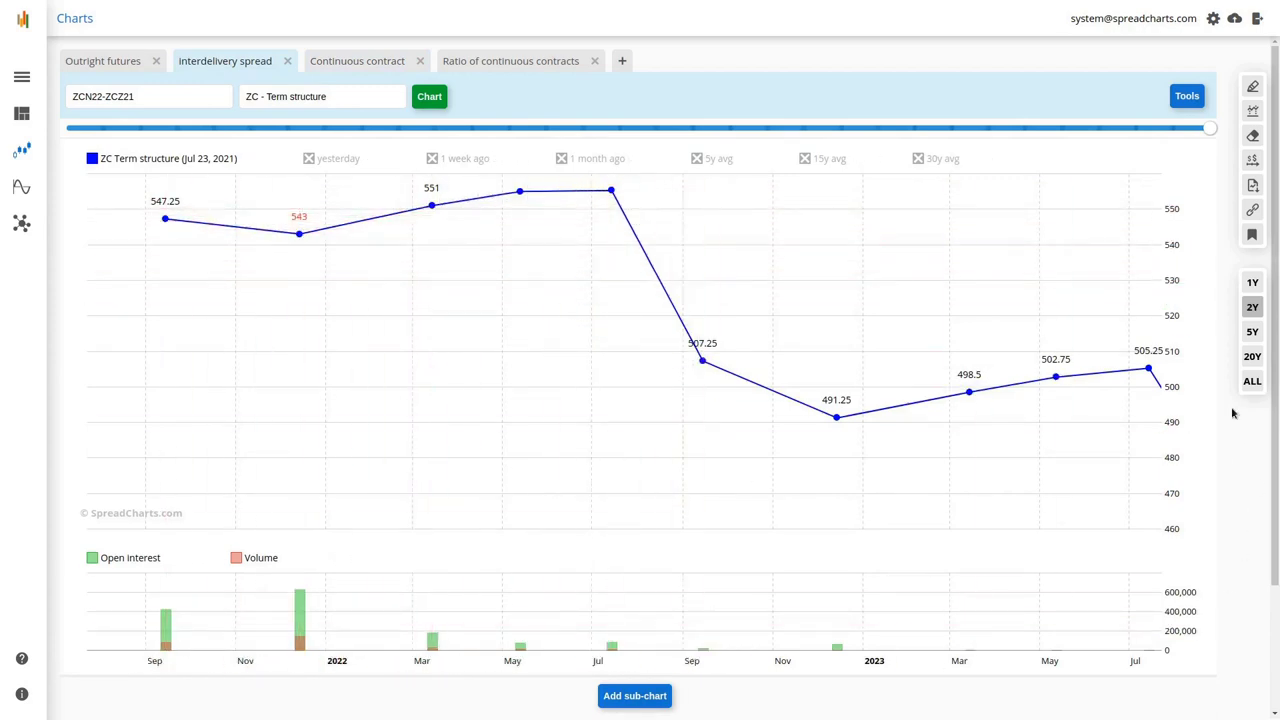
click(1253, 333)
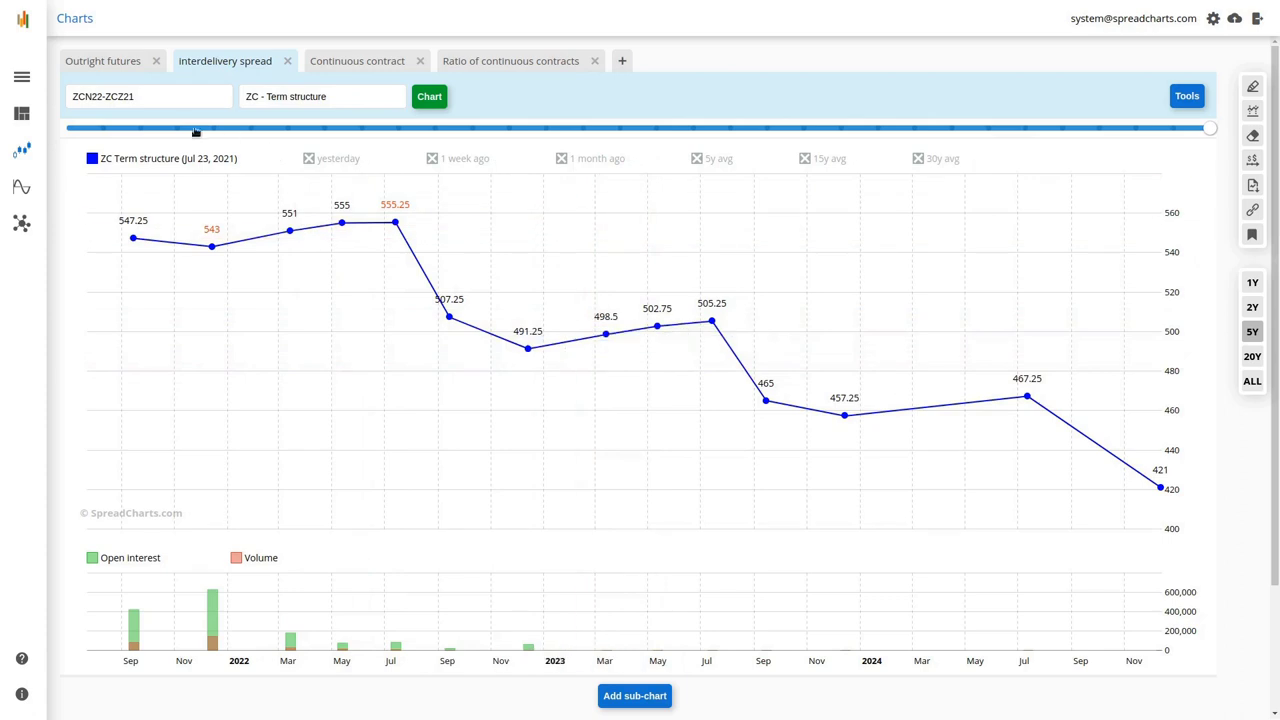
Chart the SI term structure for the ticker SI1 in a new chart tab
click(623, 62)
click(192, 97)
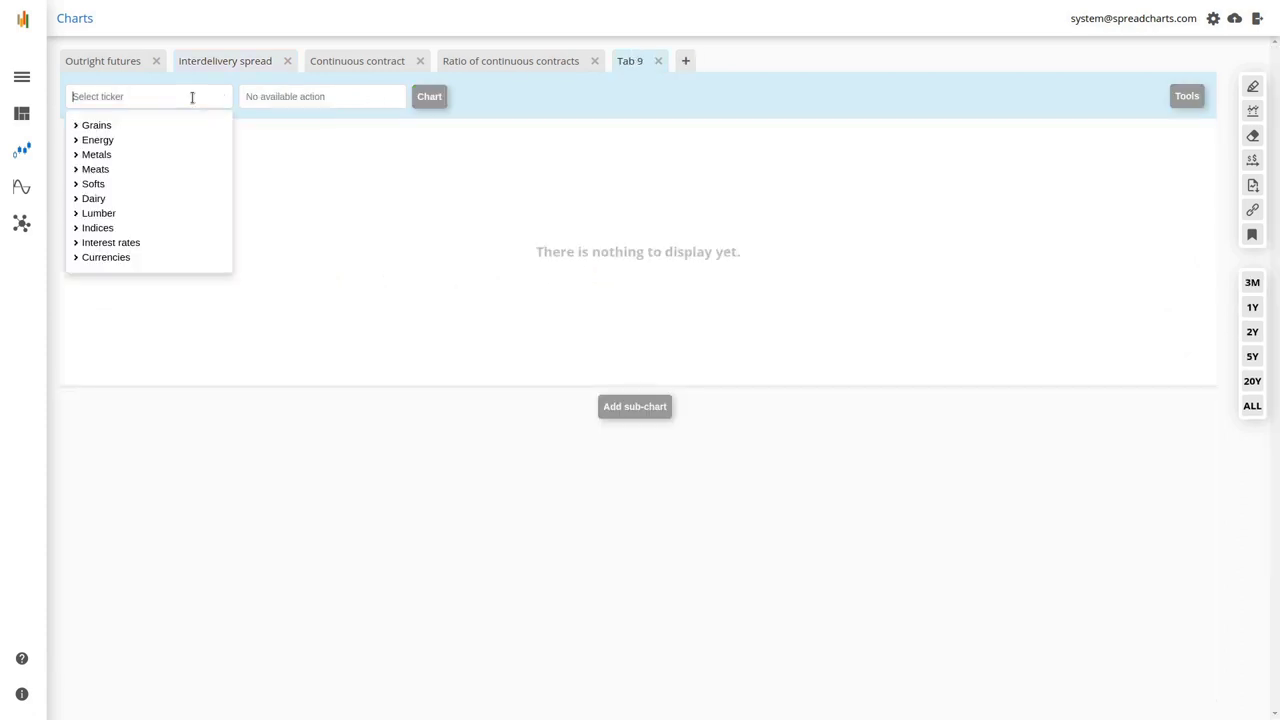
text(SI1)
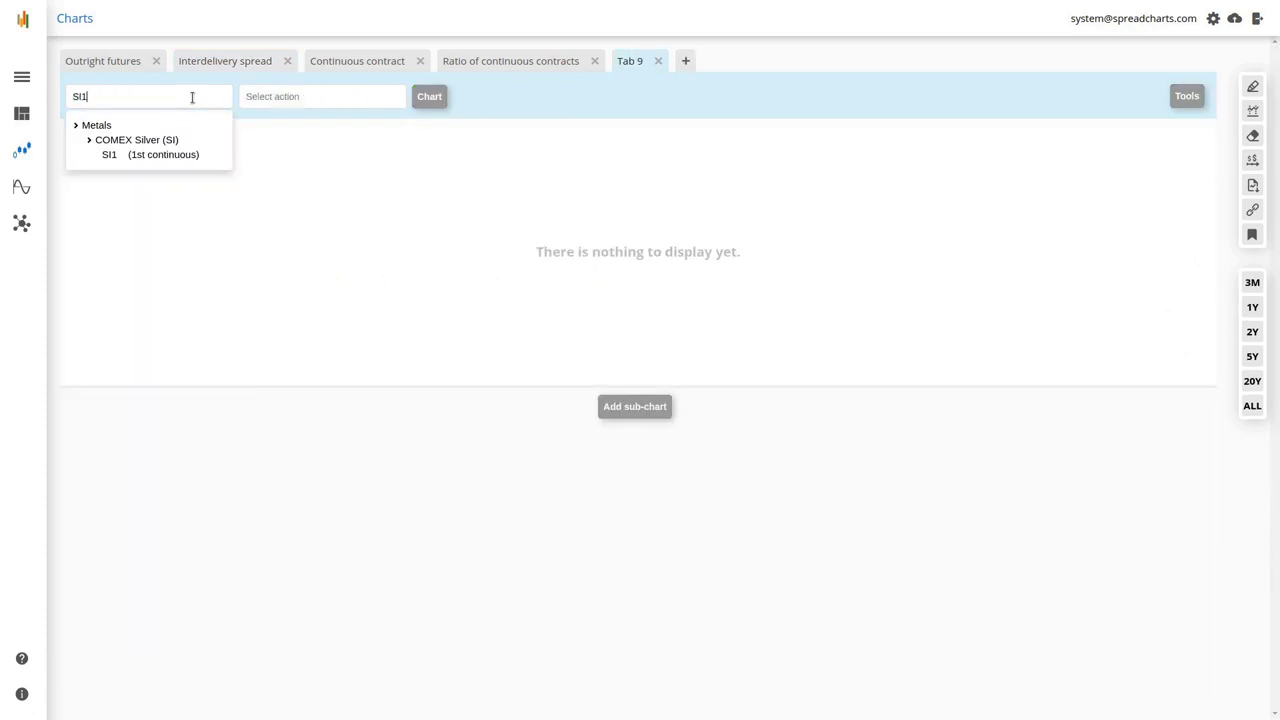
click(256, 97)
click(287, 140)
click(318, 155)
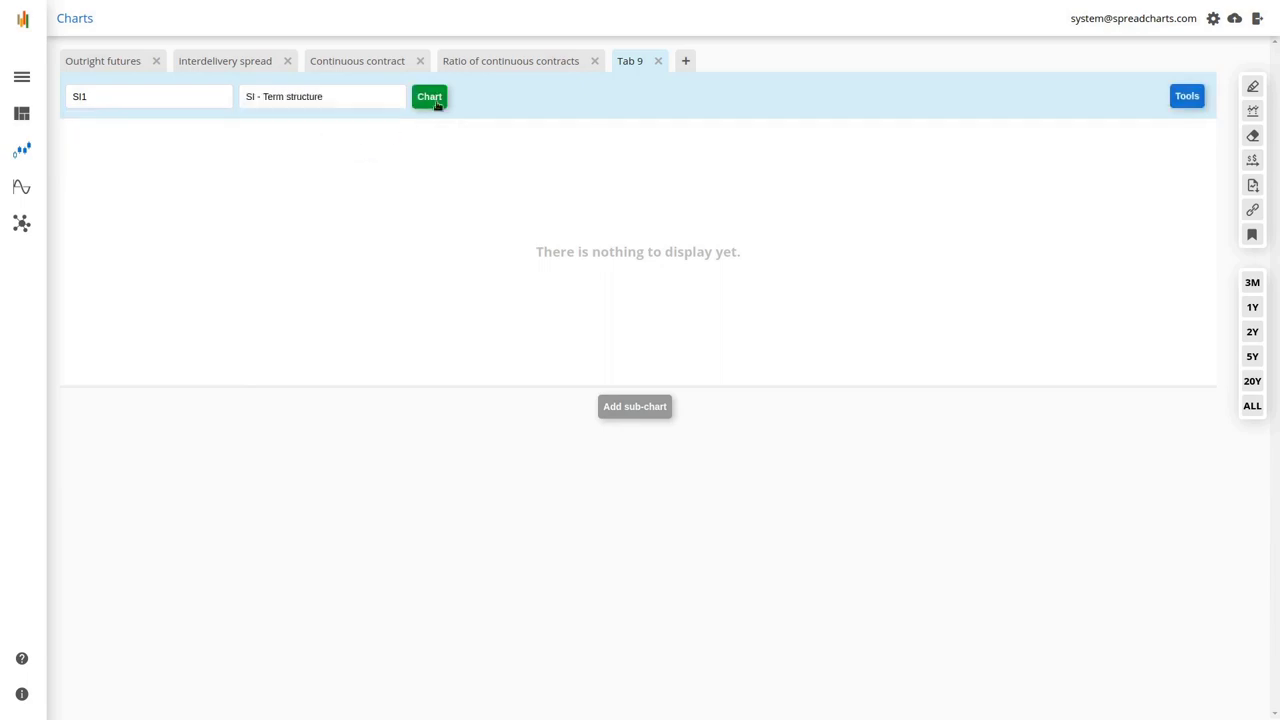
click(430, 98)
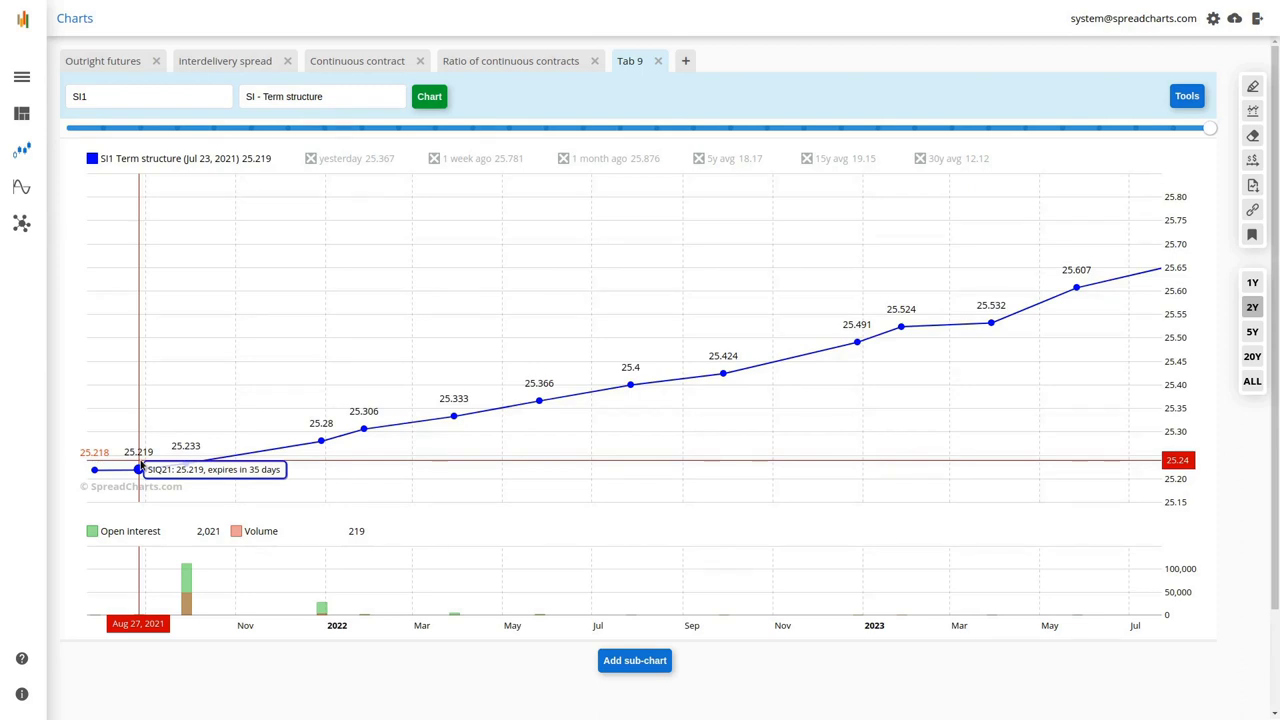
Chart the ZC1 continuous price with the roll method On Last Trading Day over two years
click(355, 63)
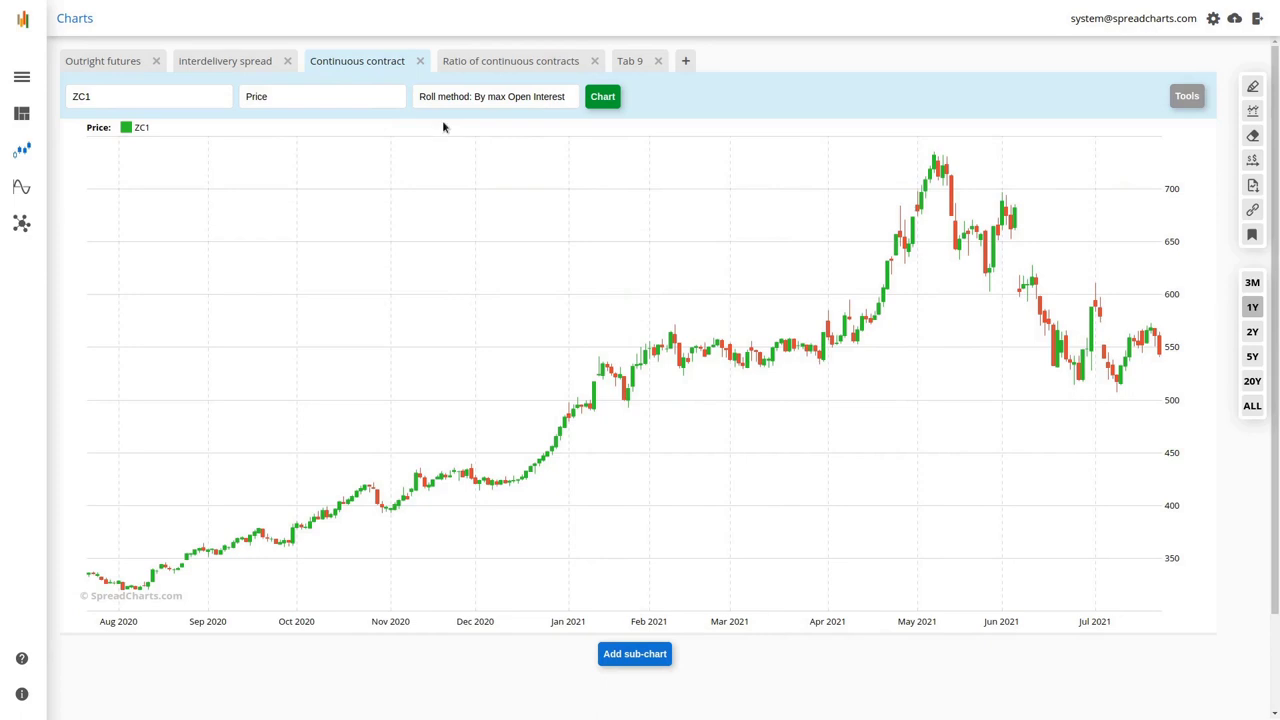
click(468, 98)
click(508, 127)
click(603, 99)
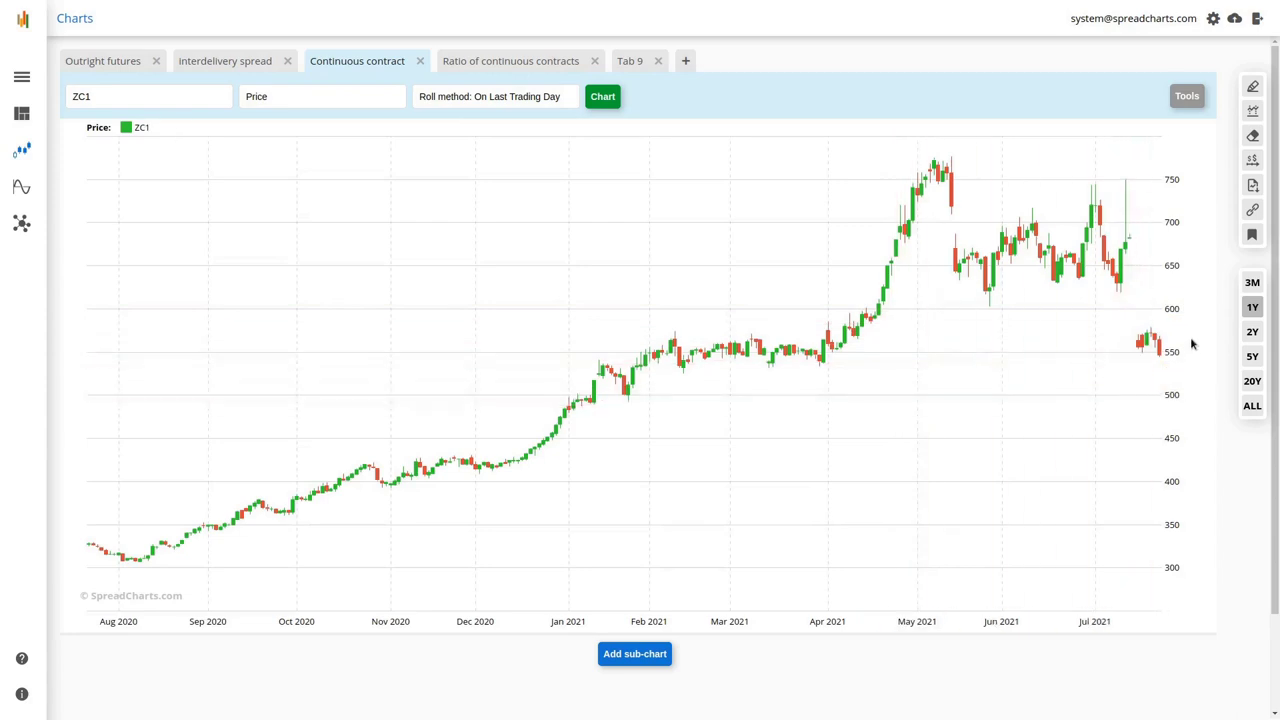
click(1250, 336)
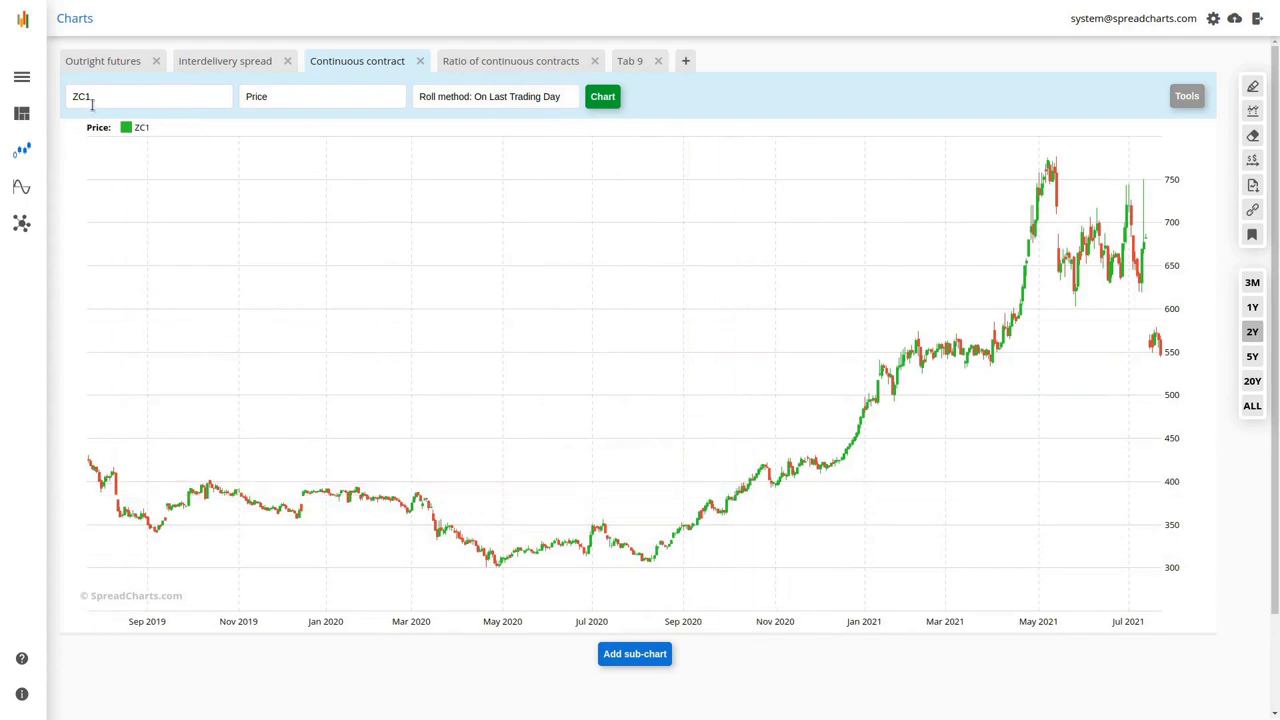
Replace the continuous contract's ticker with SI1 and chart its price
drag(86, 97, 63, 99)
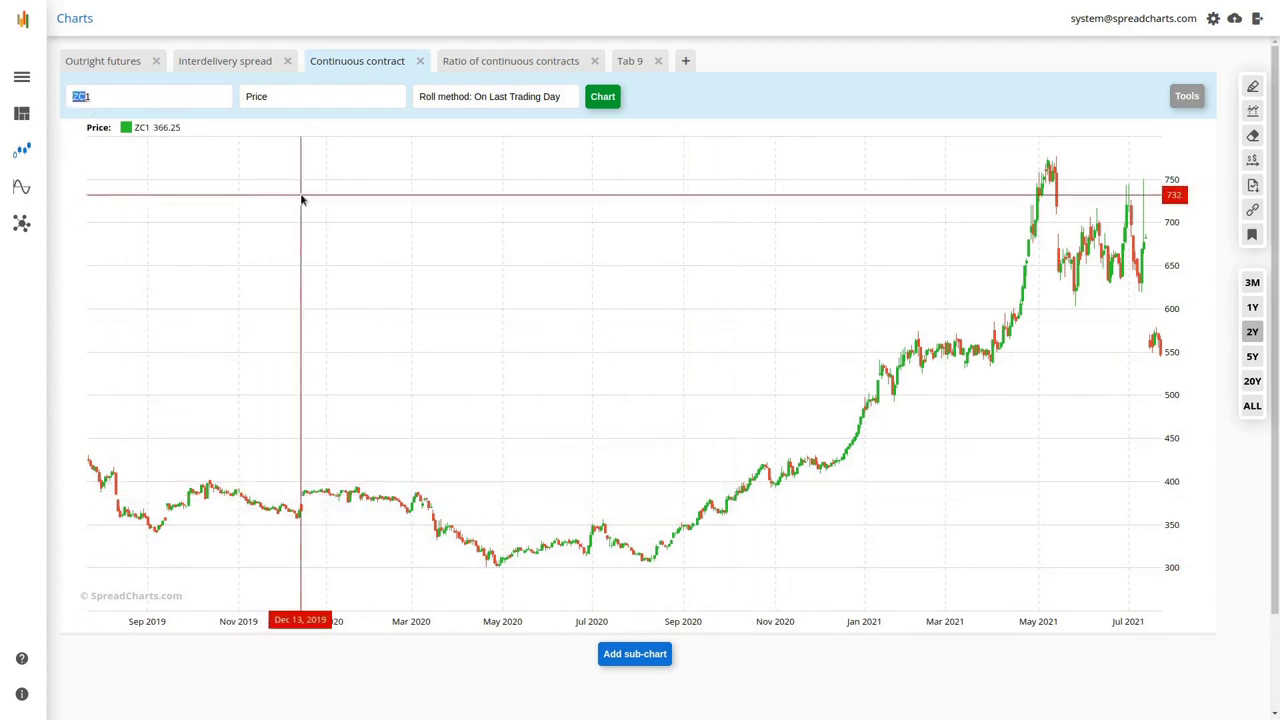
text(SI1)
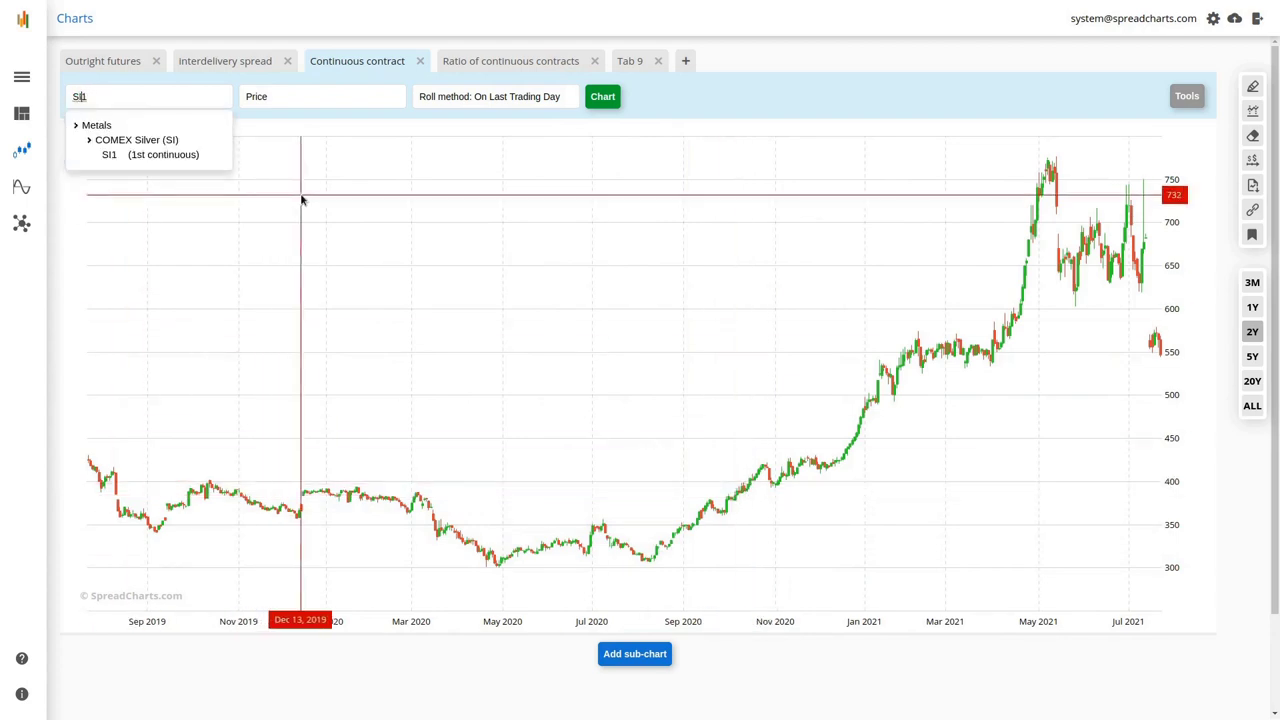
click(597, 96)
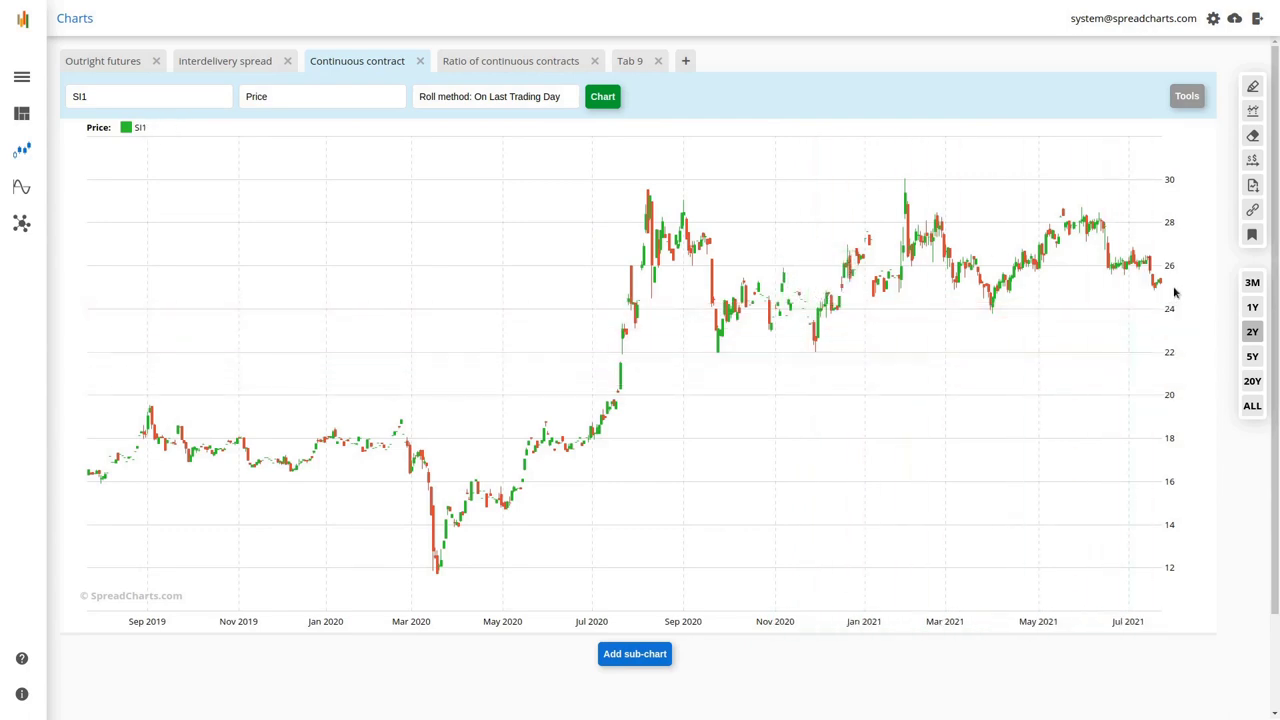
Compare the nearest contracts on the SI term structure with the SI1 continuous price chart
click(515, 63)
click(635, 61)
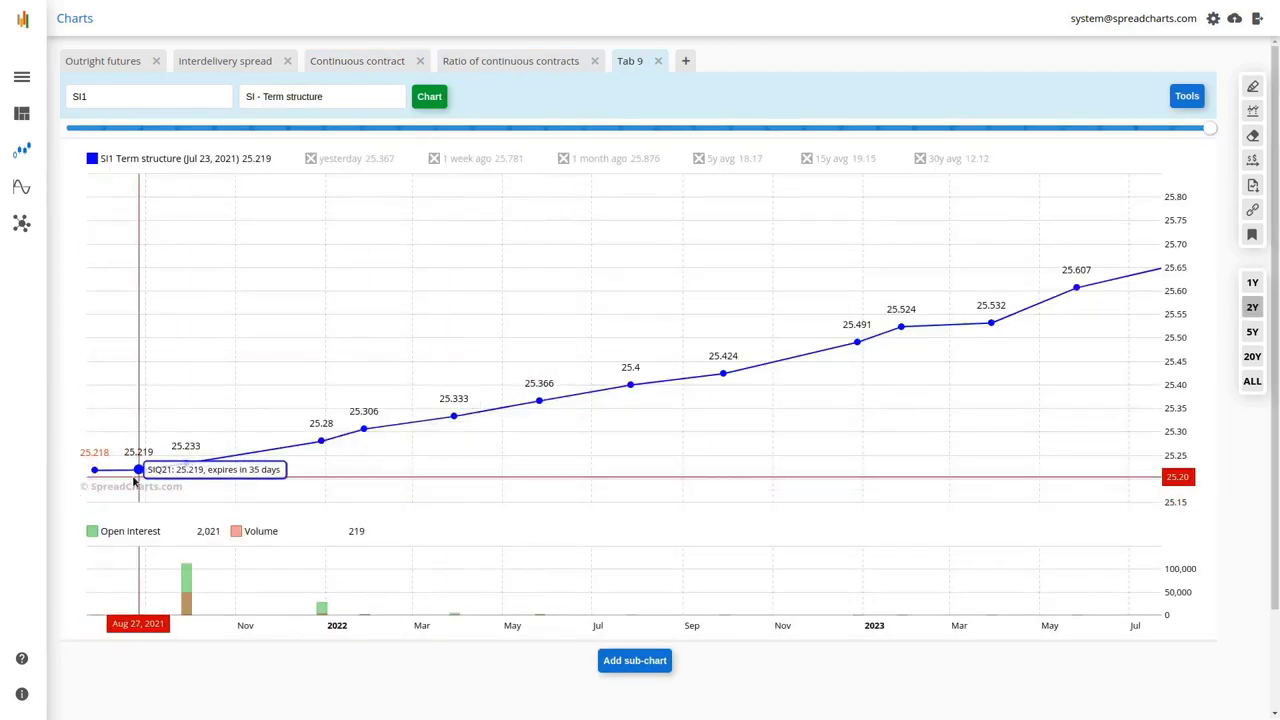
click(368, 67)
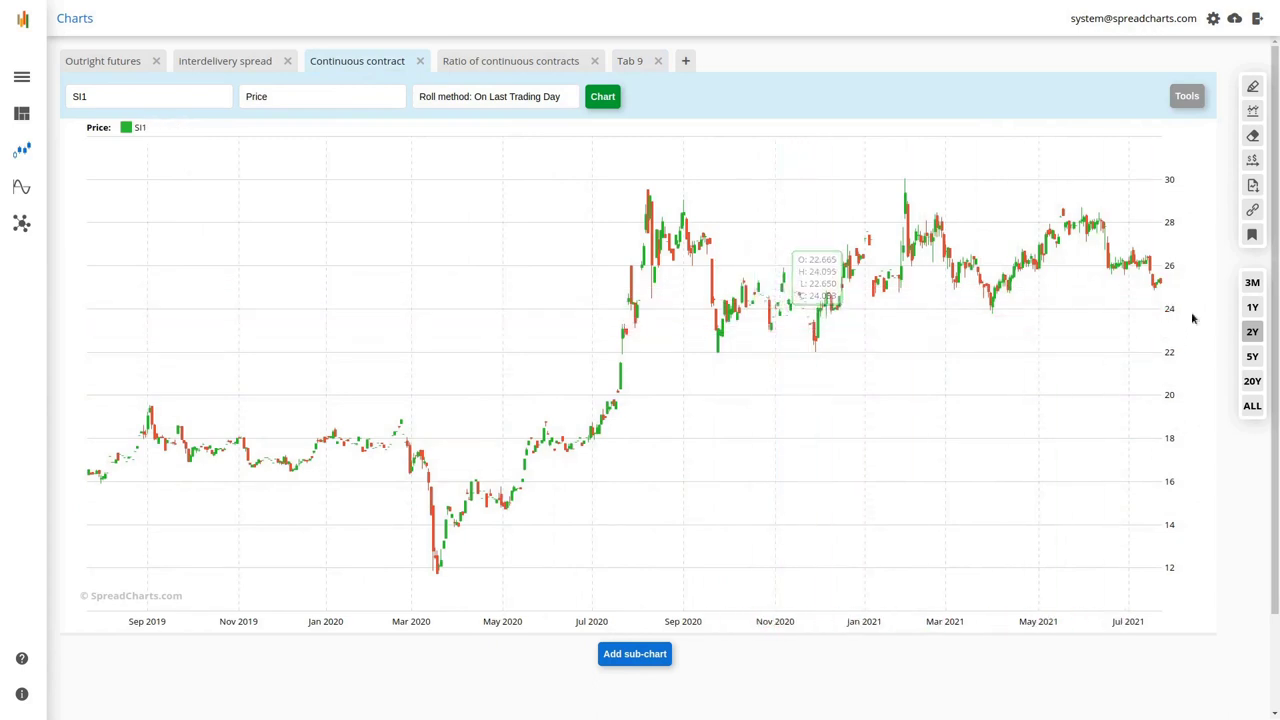
Chart the SI1 continuous price with the roll method By max Open Interest
click(485, 97)
click(508, 141)
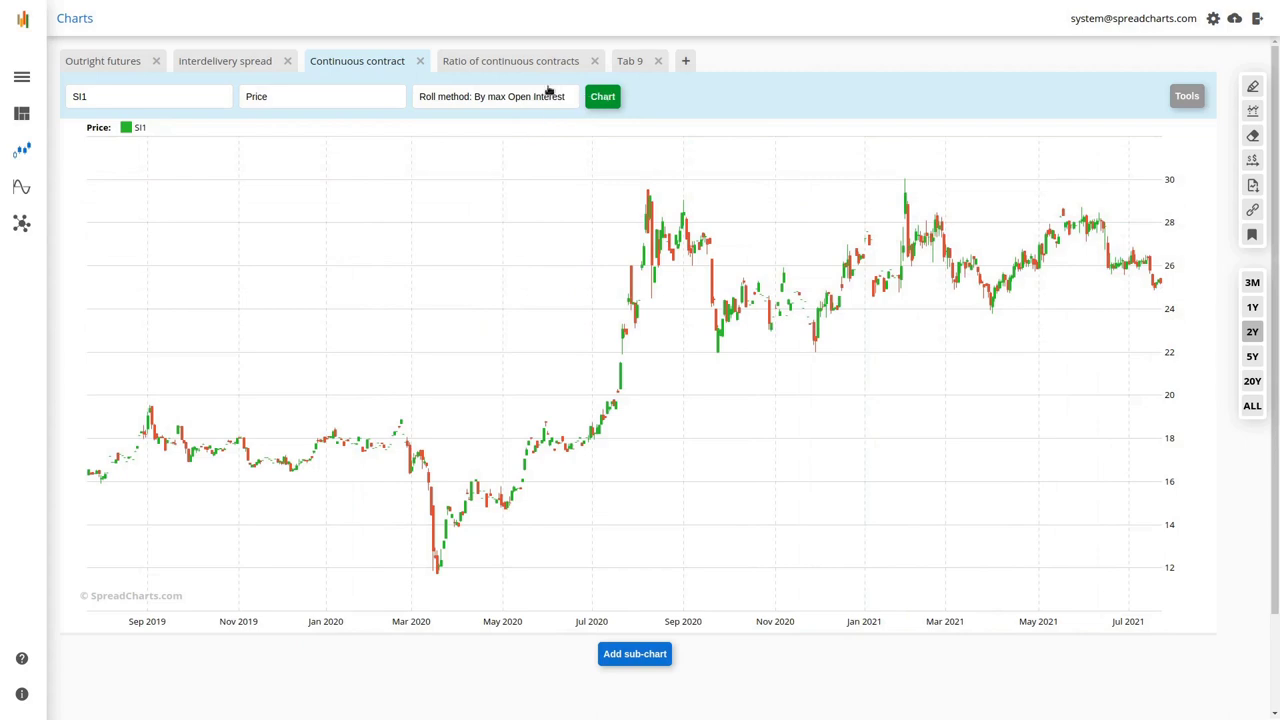
click(605, 98)
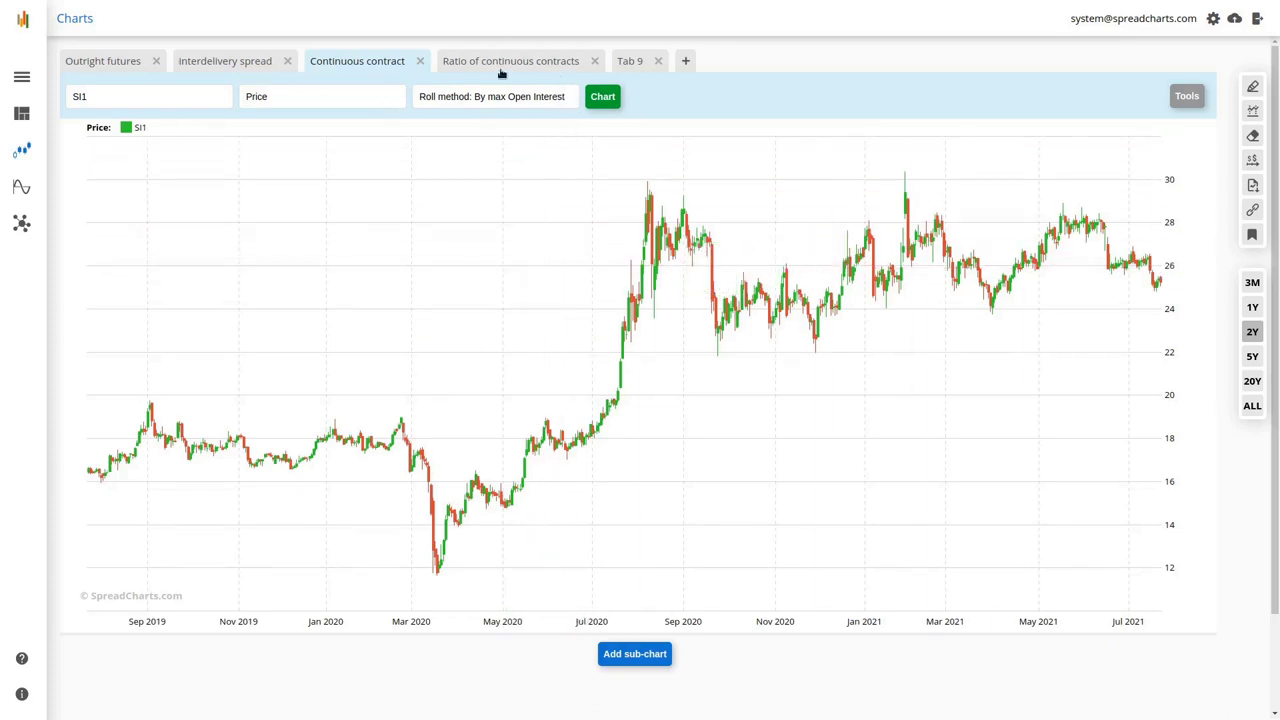
Review the roll methods offered for the SI1 price chart and switch to the ratio of continuous contracts
click(556, 99)
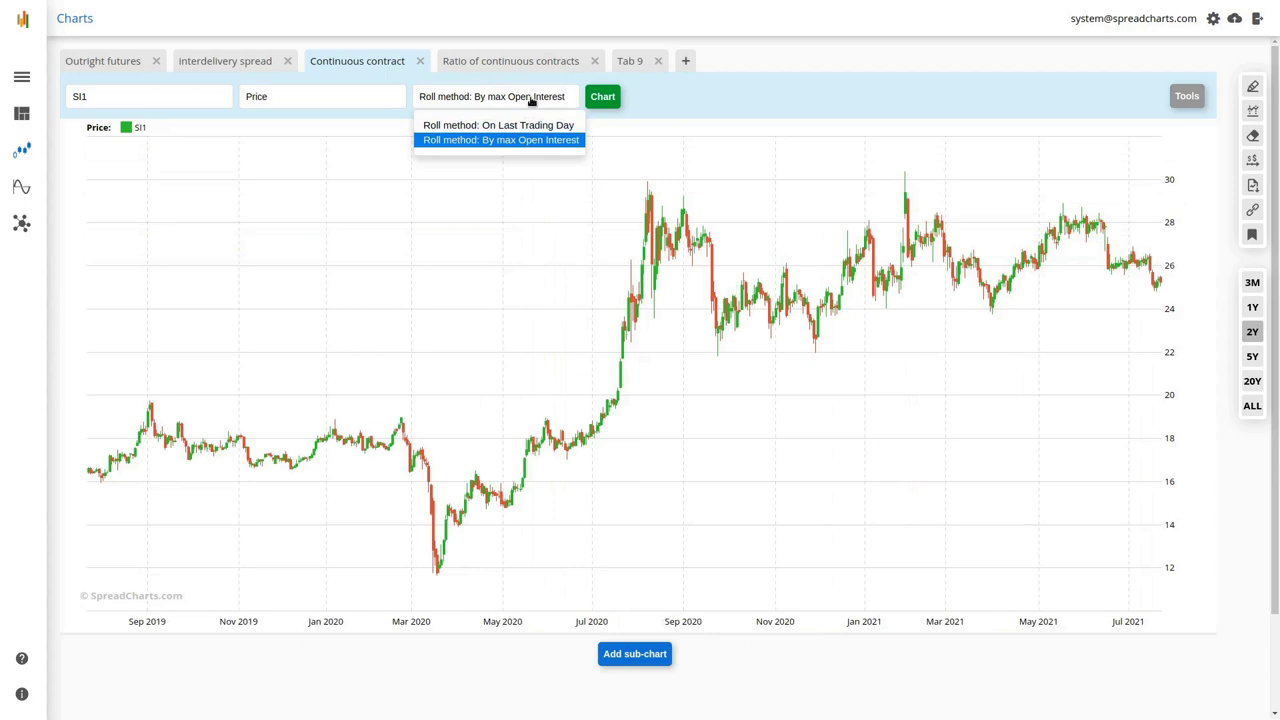
click(532, 101)
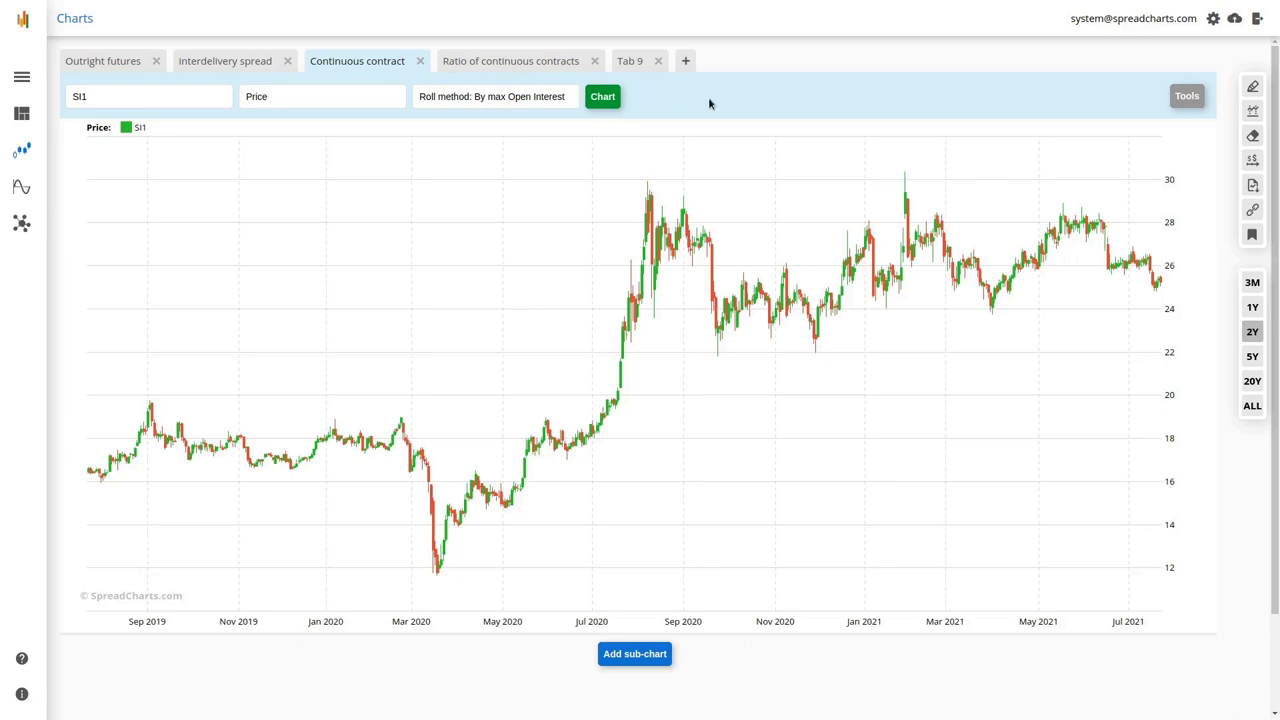
click(604, 97)
click(548, 106)
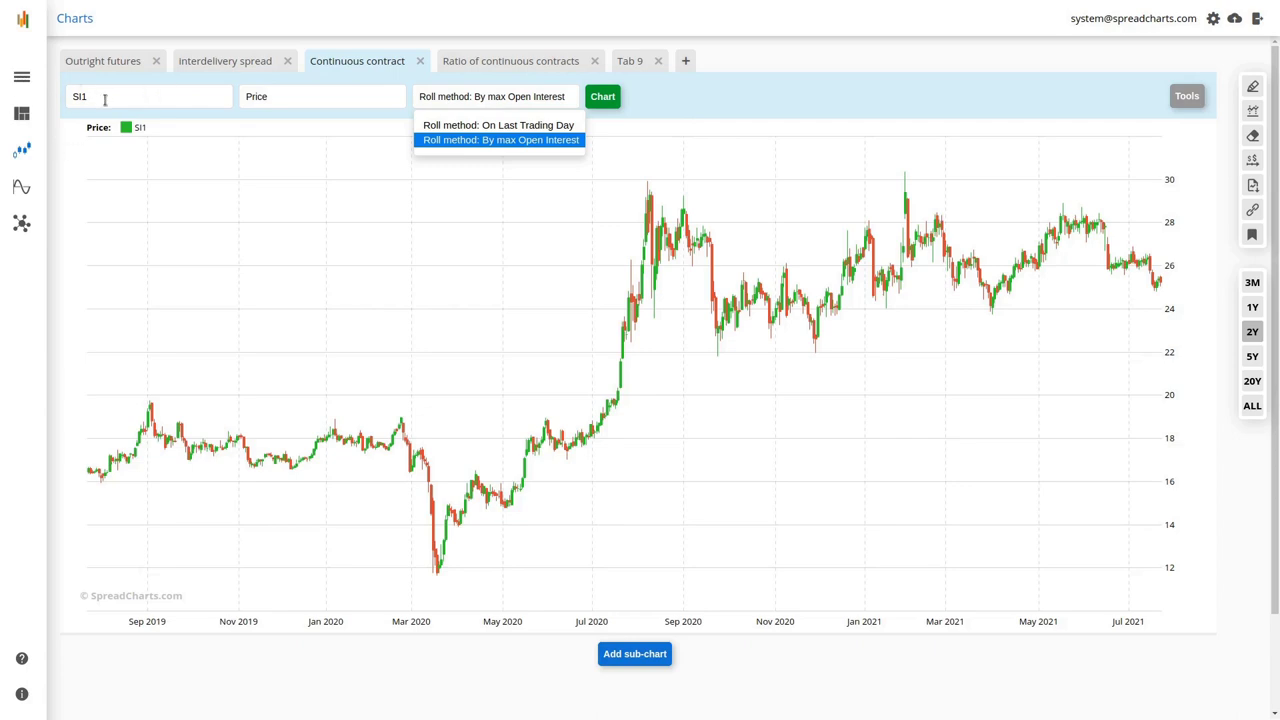
click(503, 98)
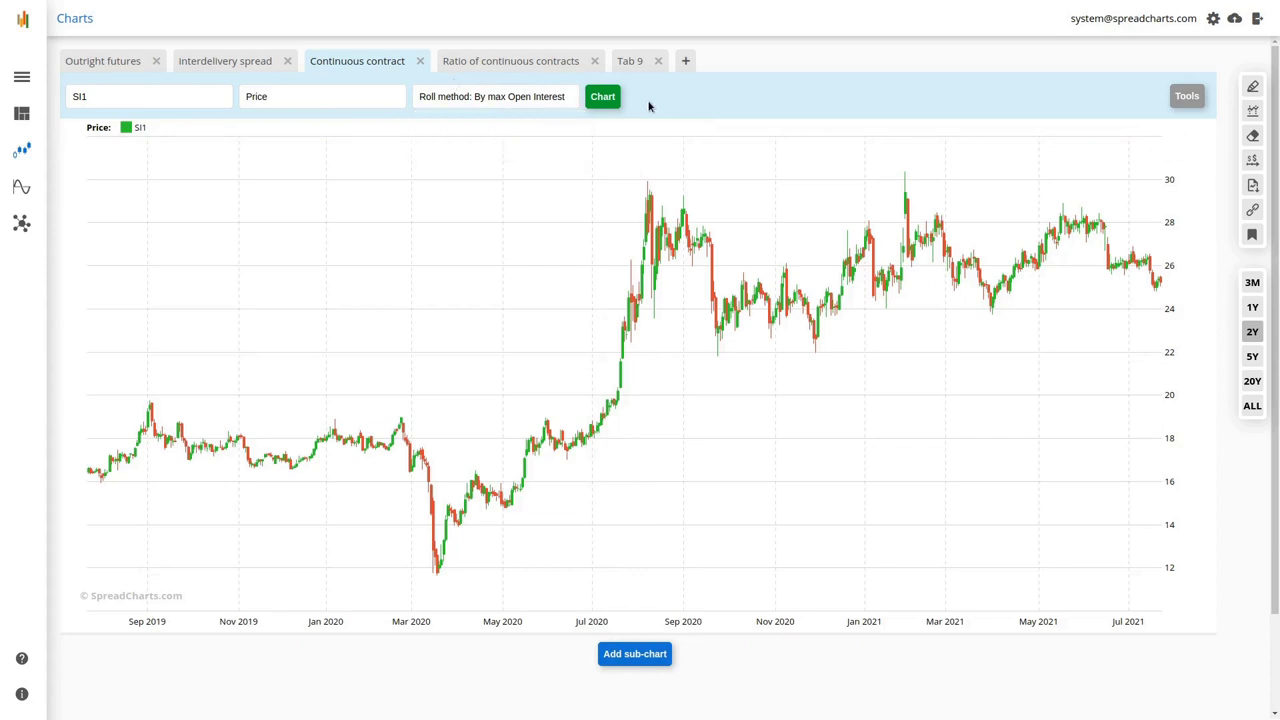
click(498, 64)
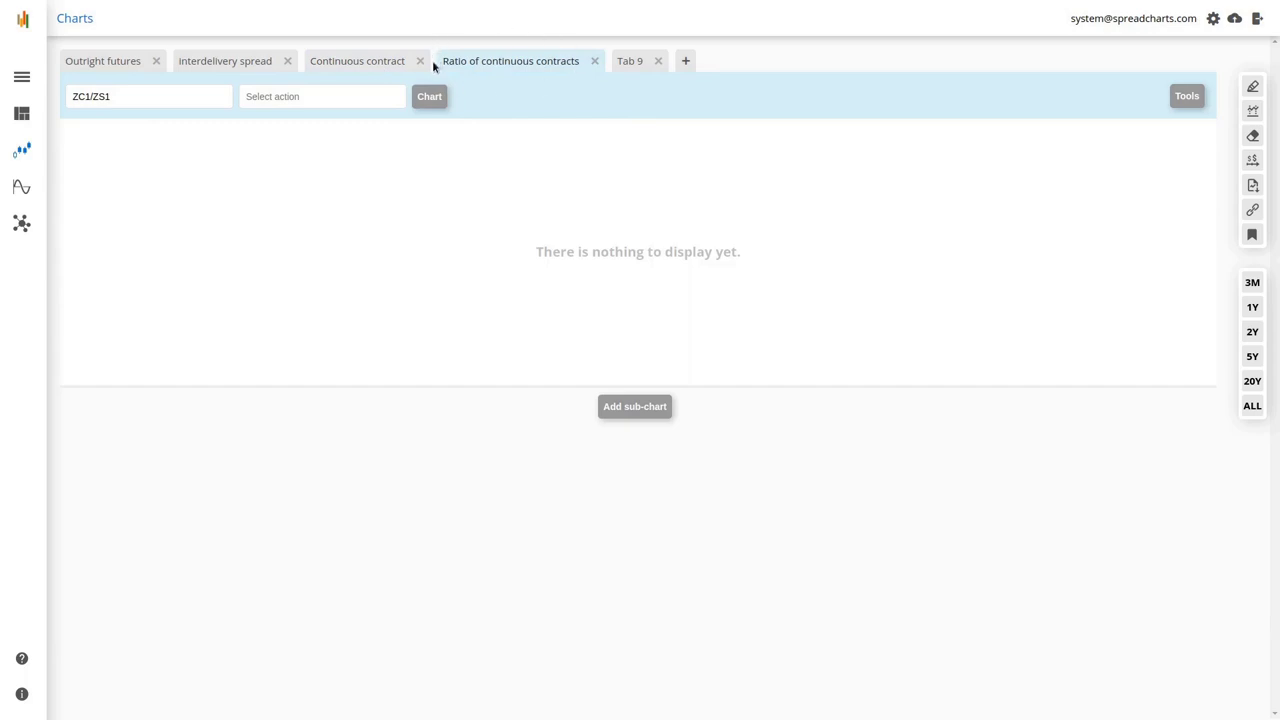
Chart the price of the ZC1/ZS1 ratio with the roll method On Last Trading Day and enlarge the chart's height
click(349, 94)
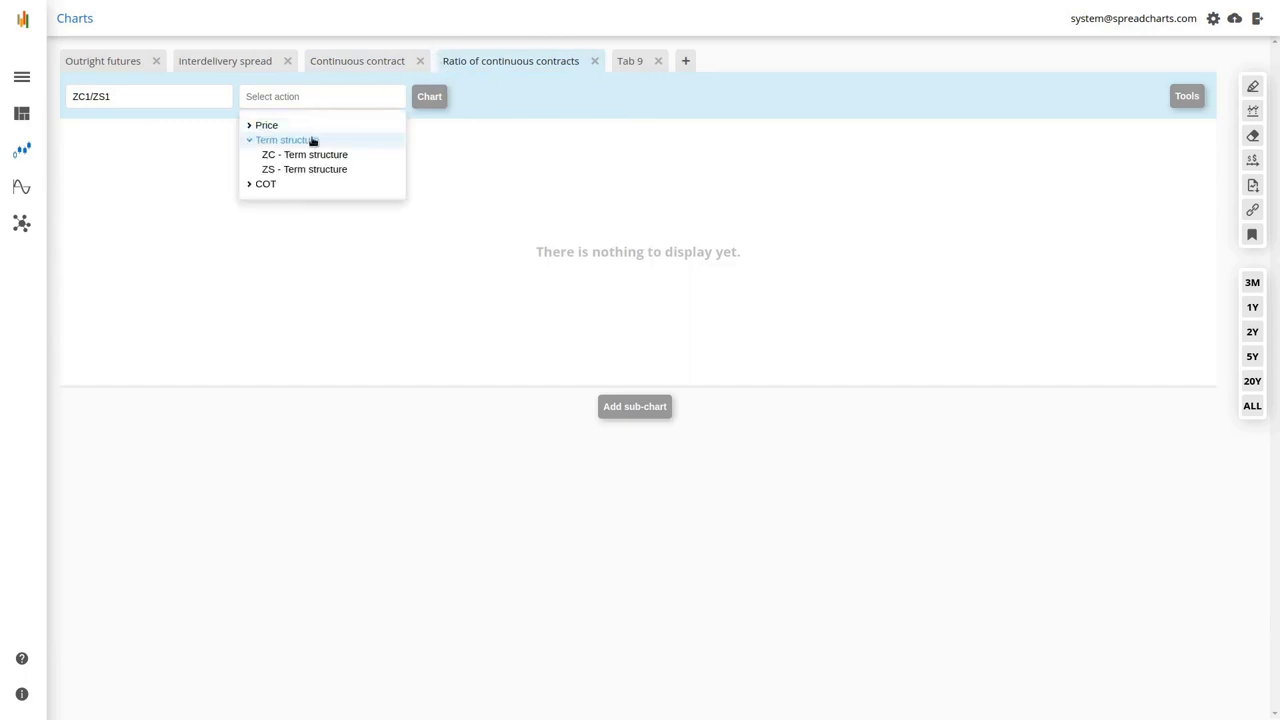
click(305, 140)
click(293, 126)
click(300, 140)
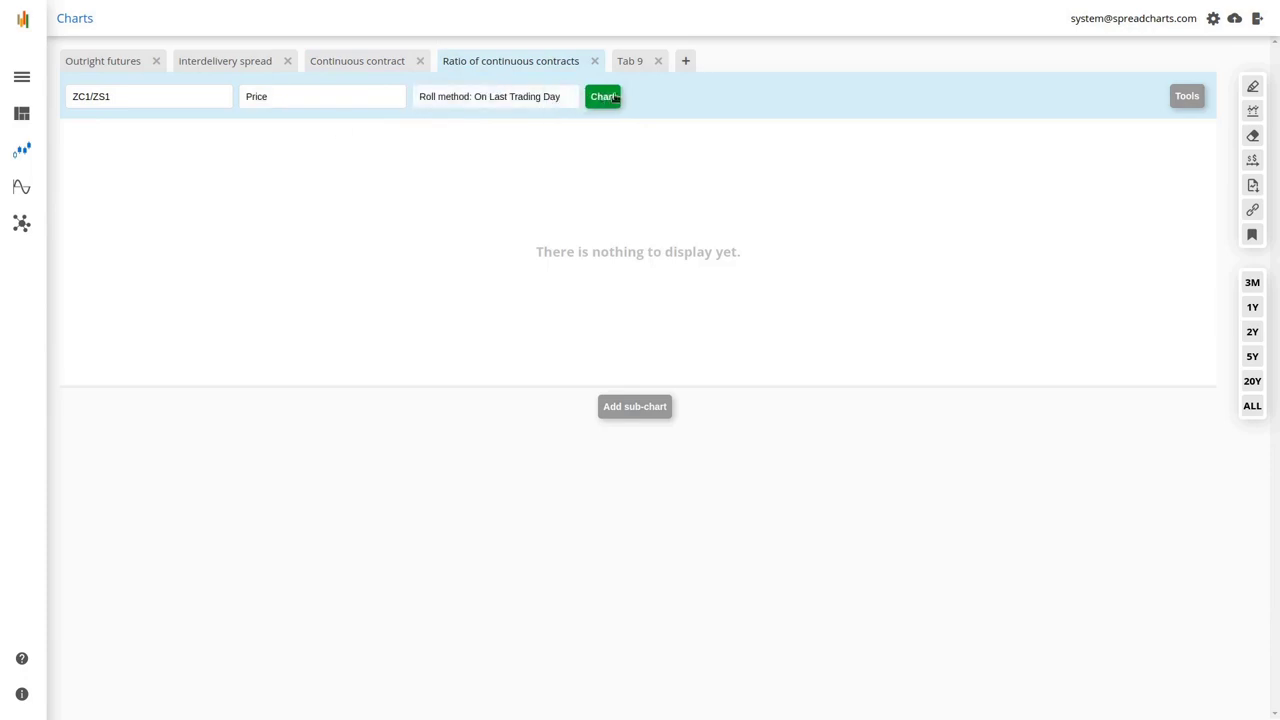
click(603, 97)
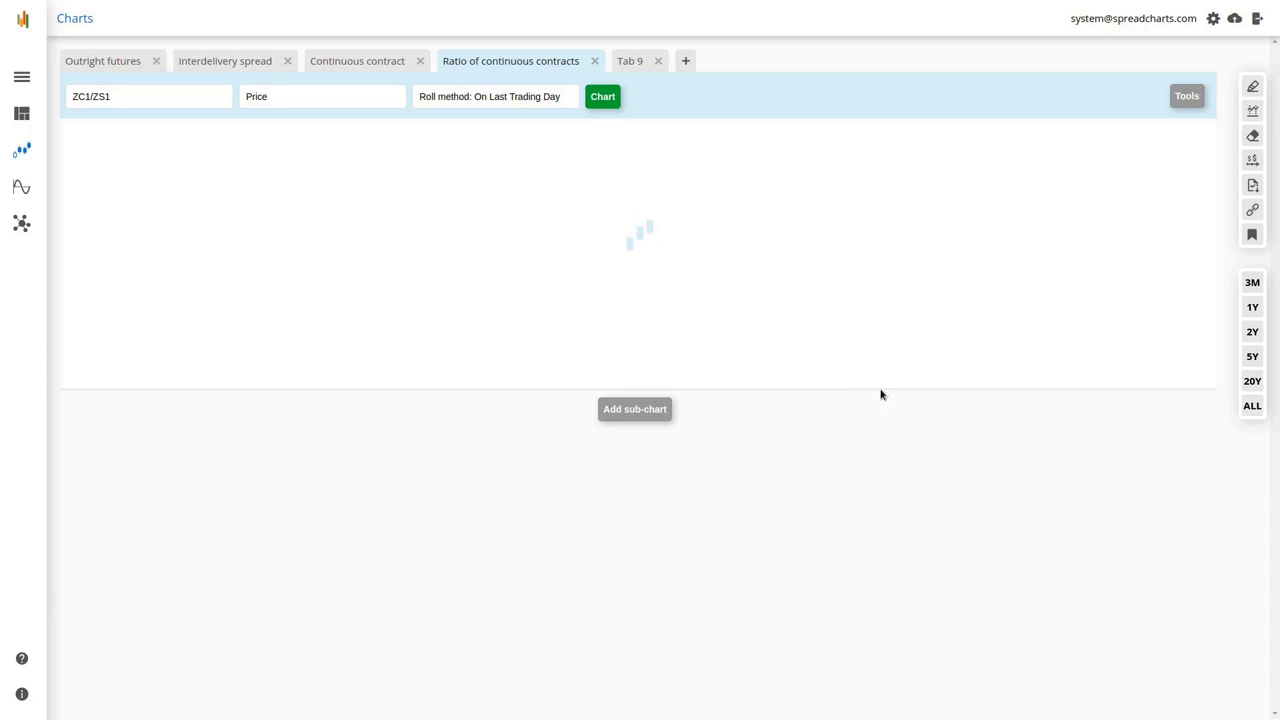
drag(878, 393, 900, 634)
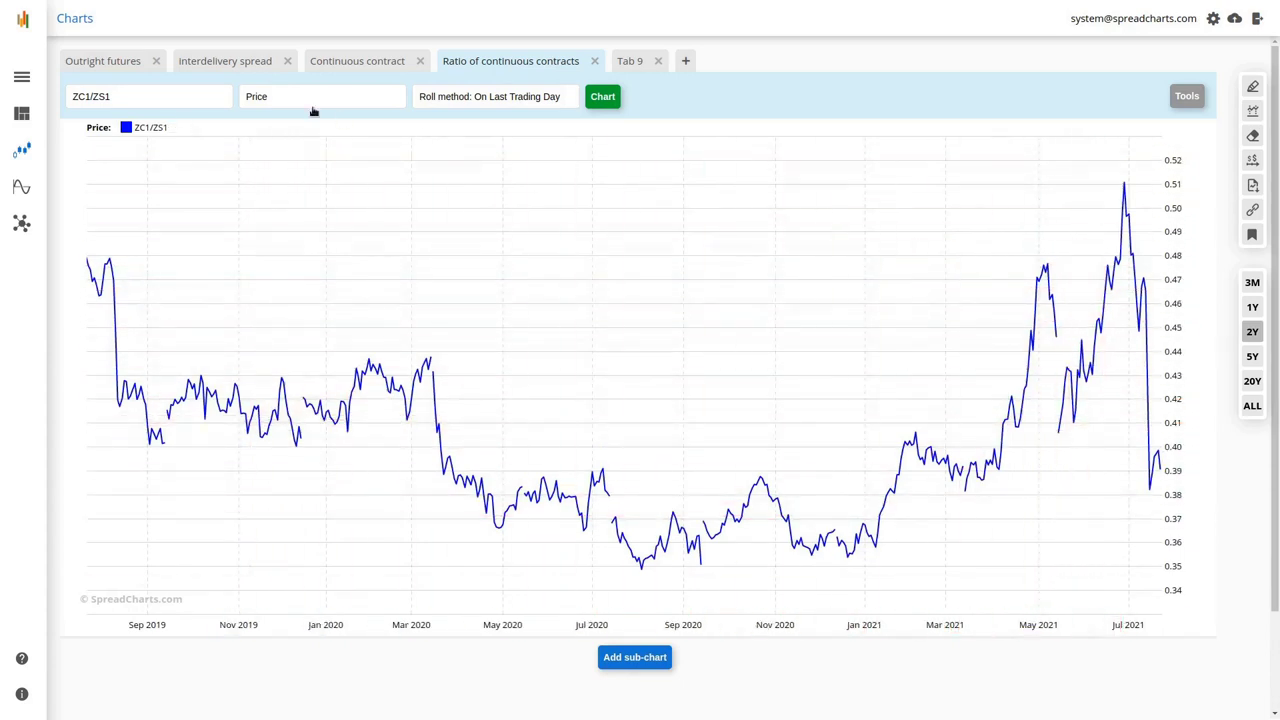
Chart Price & underlyings for the ZCN22-ZCZ21 interdelivery spread
click(222, 66)
click(290, 96)
click(337, 133)
click(436, 100)
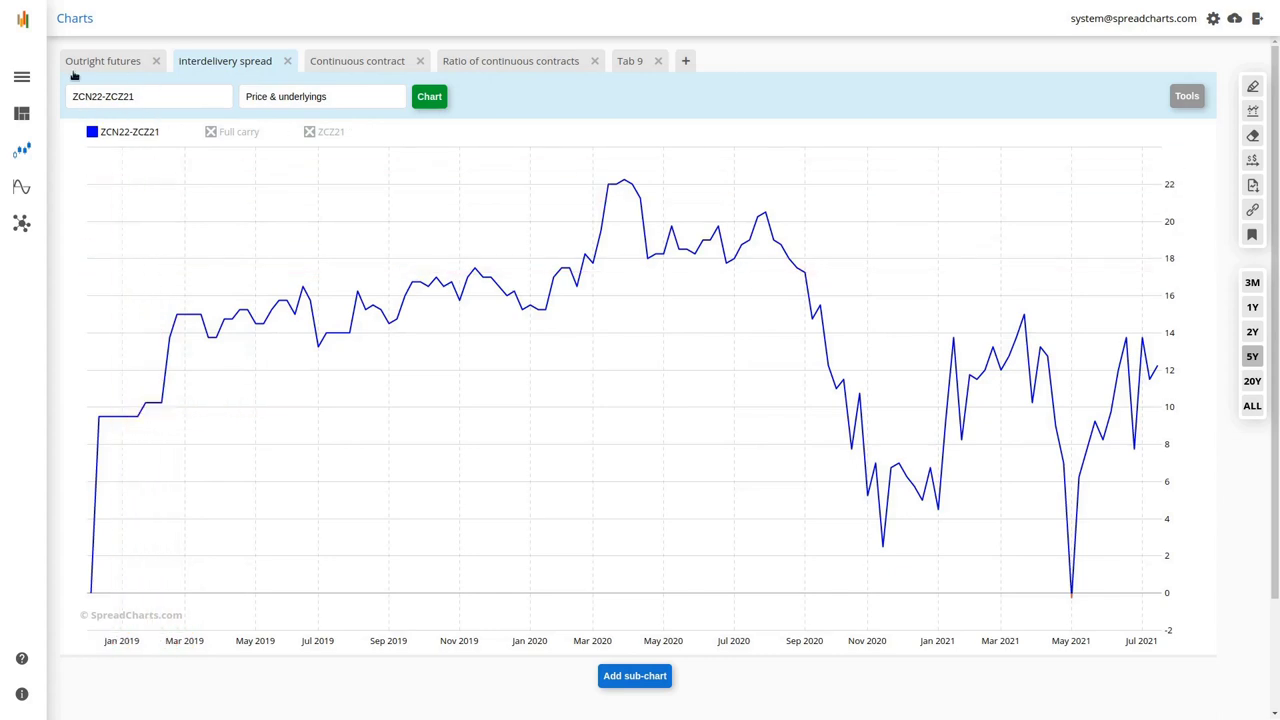
Return to the ZC1/ZS1 ratio and compare the 5Y, 2Y and 20Y ranges, ending on the full history
click(497, 62)
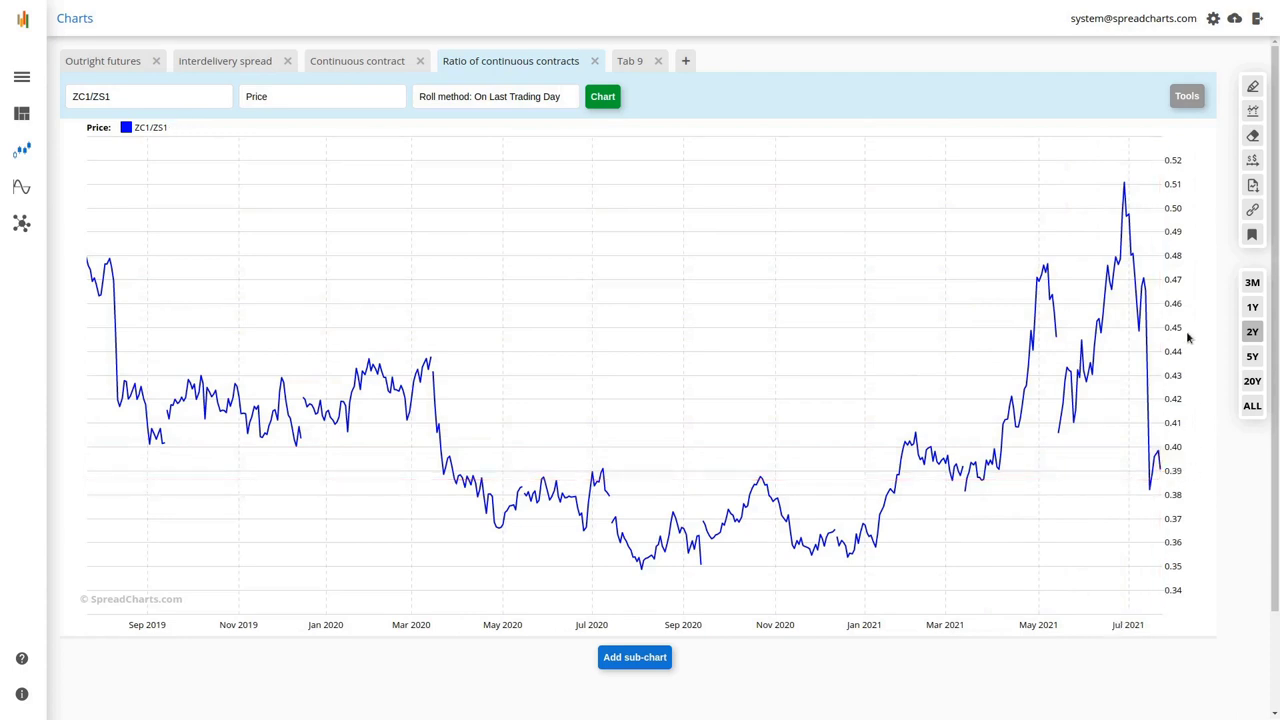
click(1252, 358)
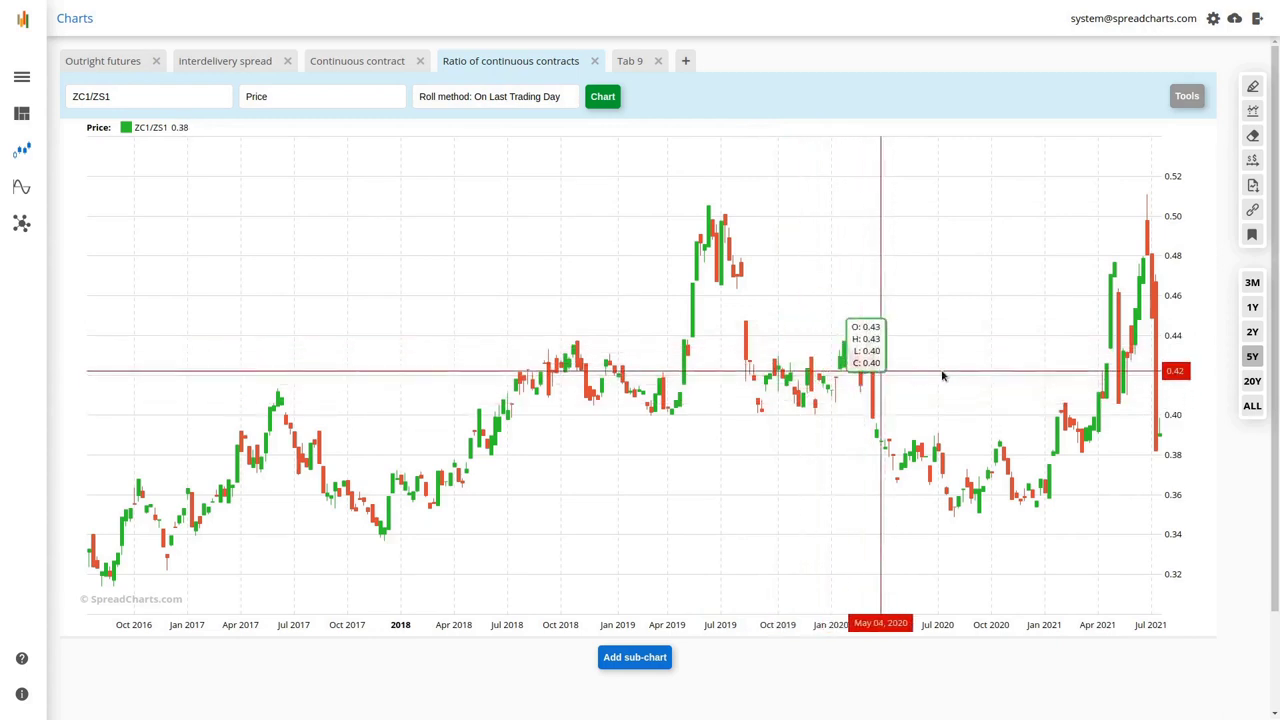
click(1252, 331)
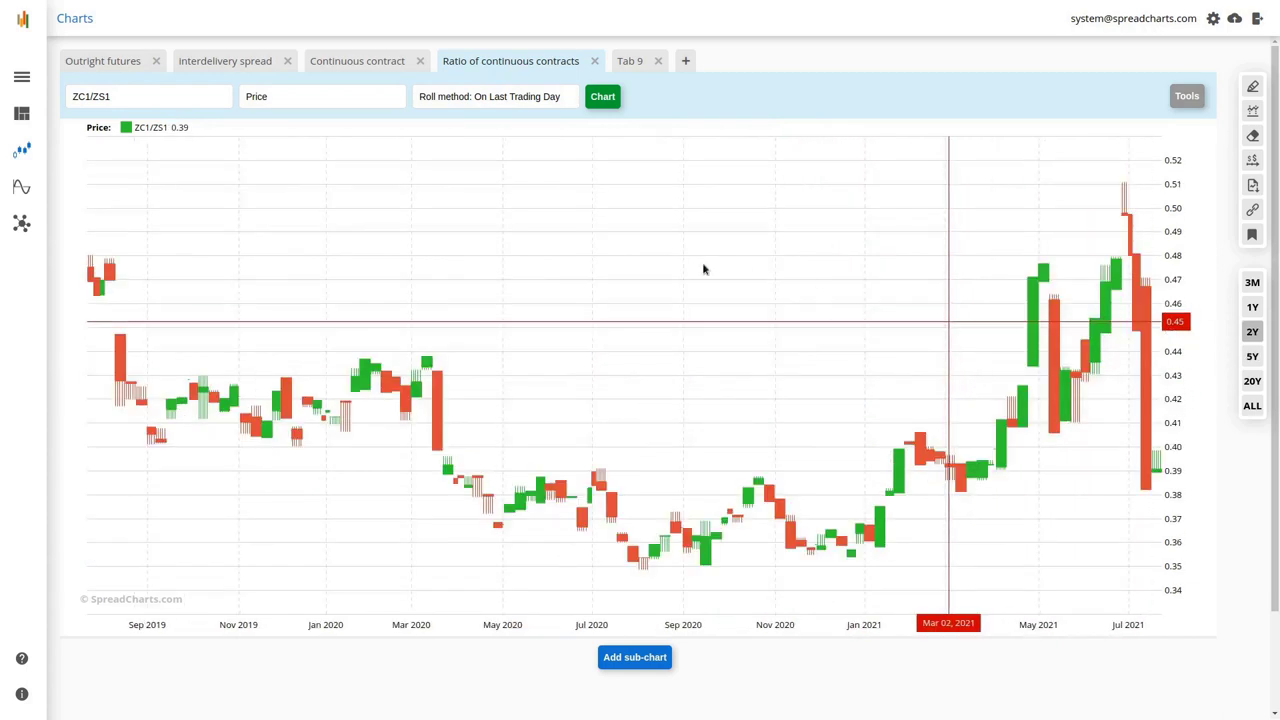
click(1252, 356)
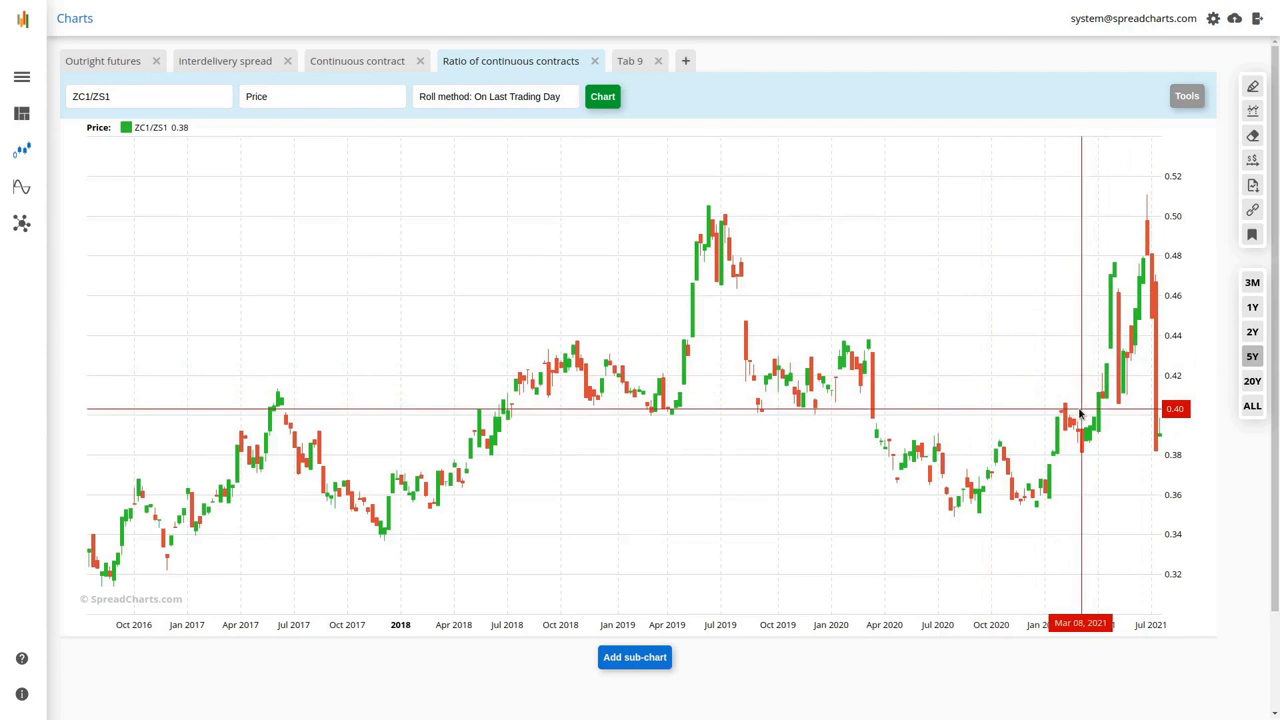
click(1254, 382)
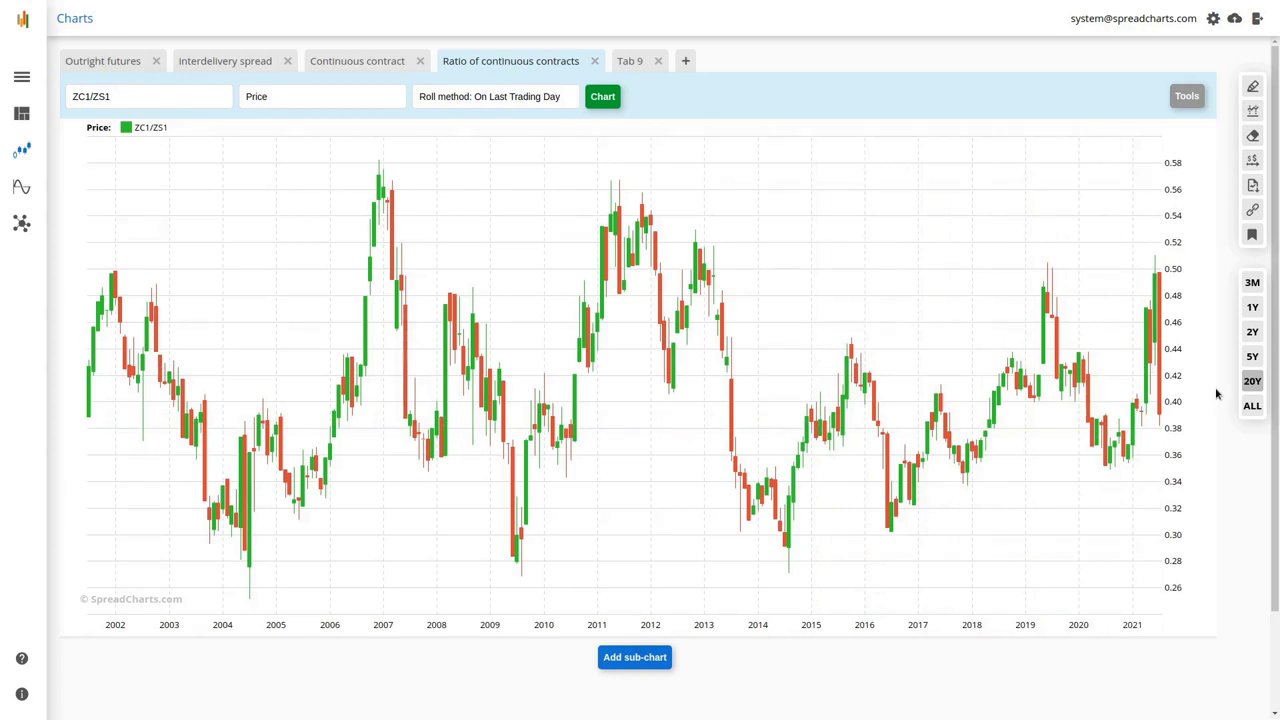
click(1254, 407)
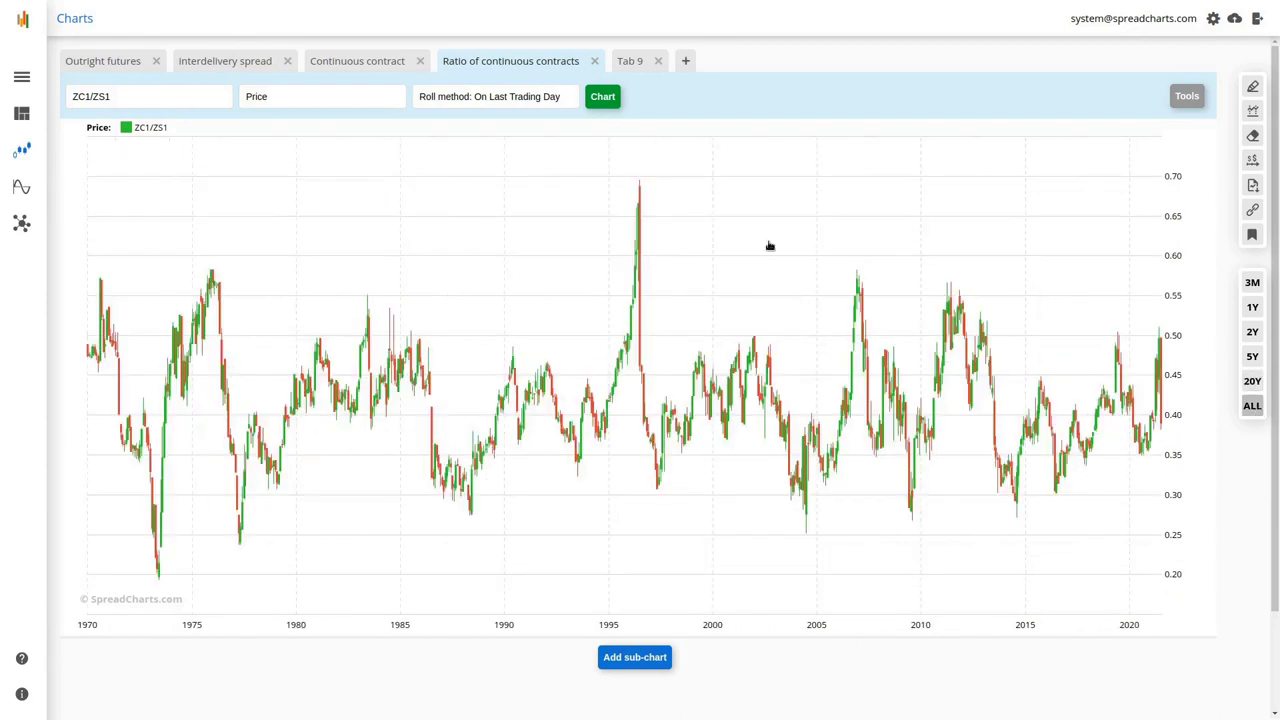
Compare the SI1 continuous contract with the ZC1/ZS1 ratio and review the ratio's roll methods, keeping On Last Trading Day
click(341, 68)
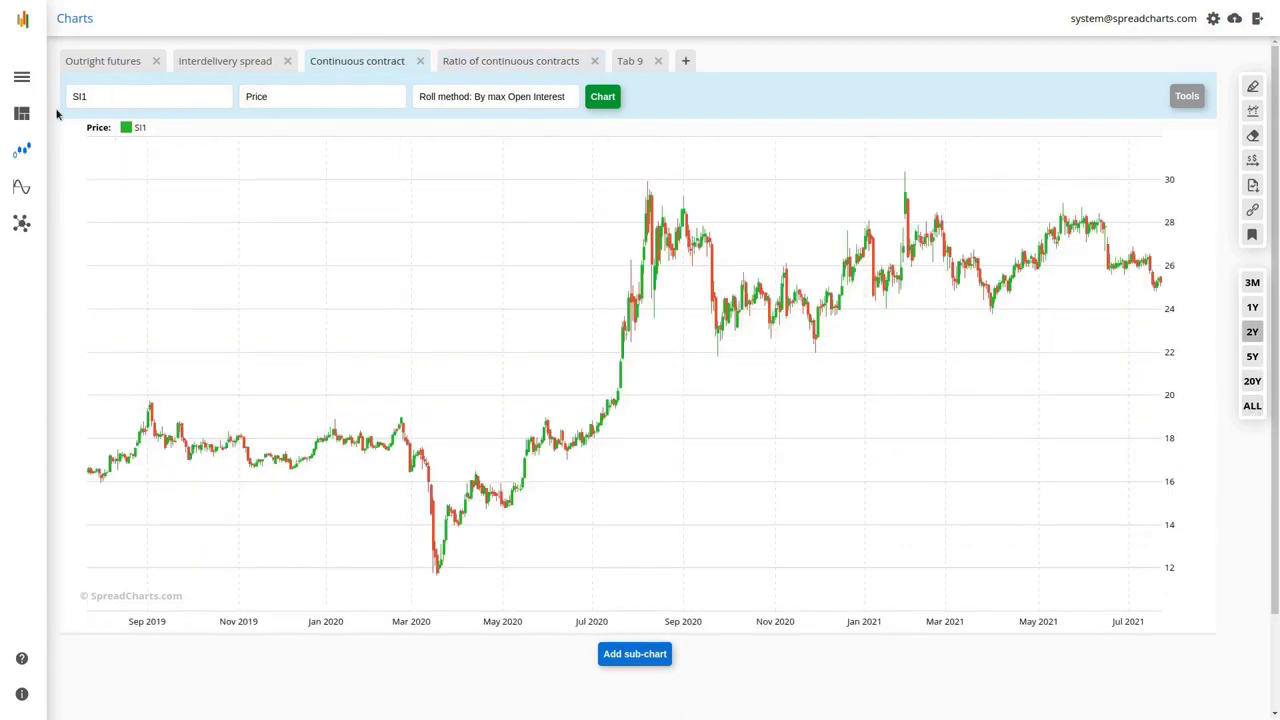
click(448, 67)
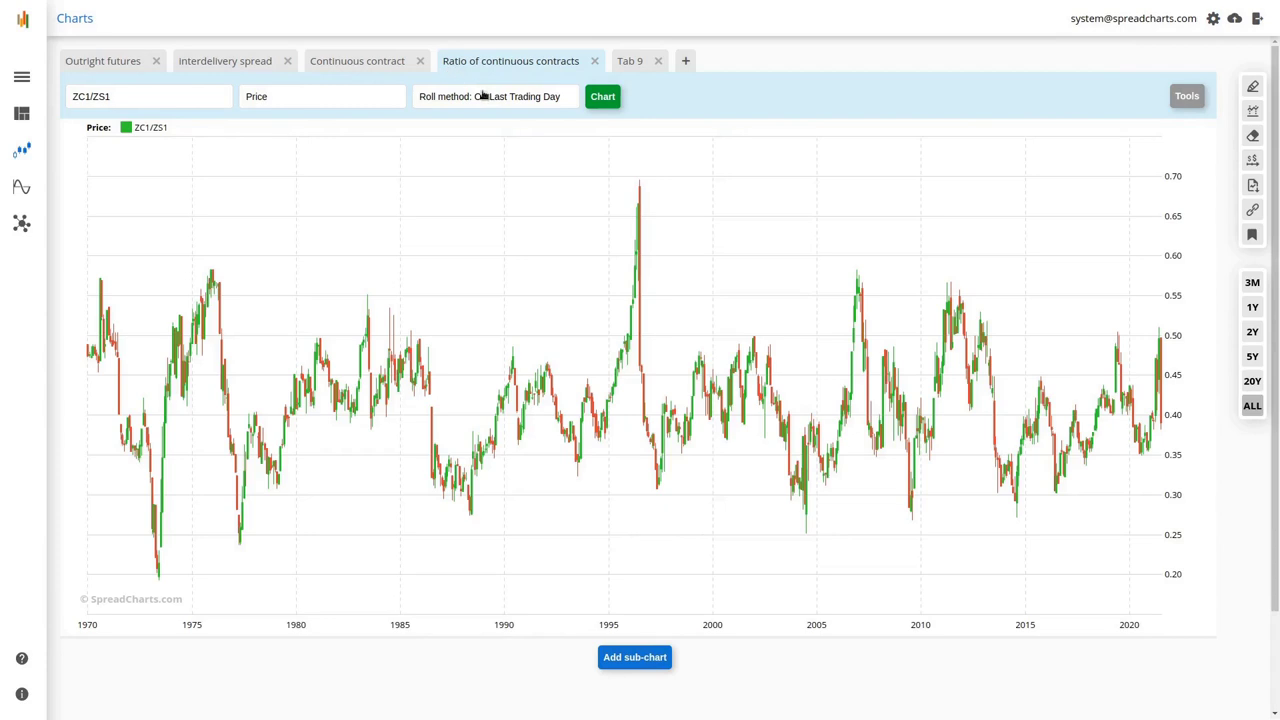
click(480, 104)
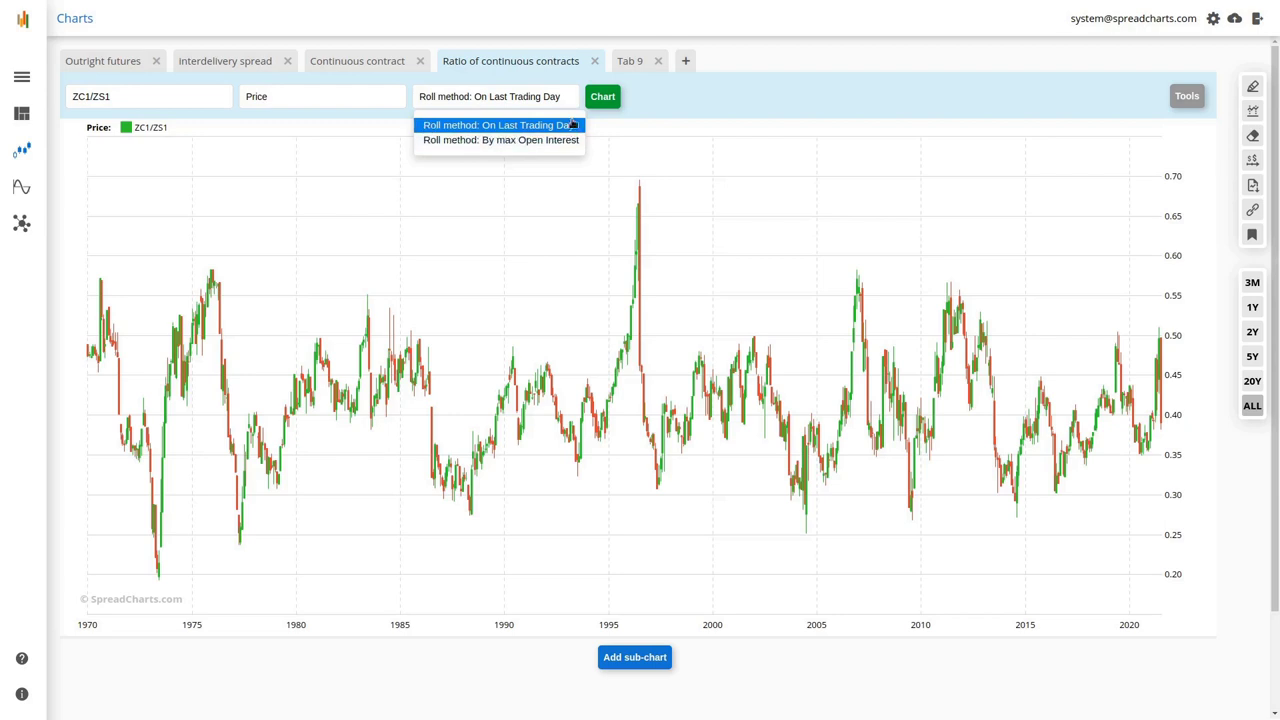
click(490, 128)
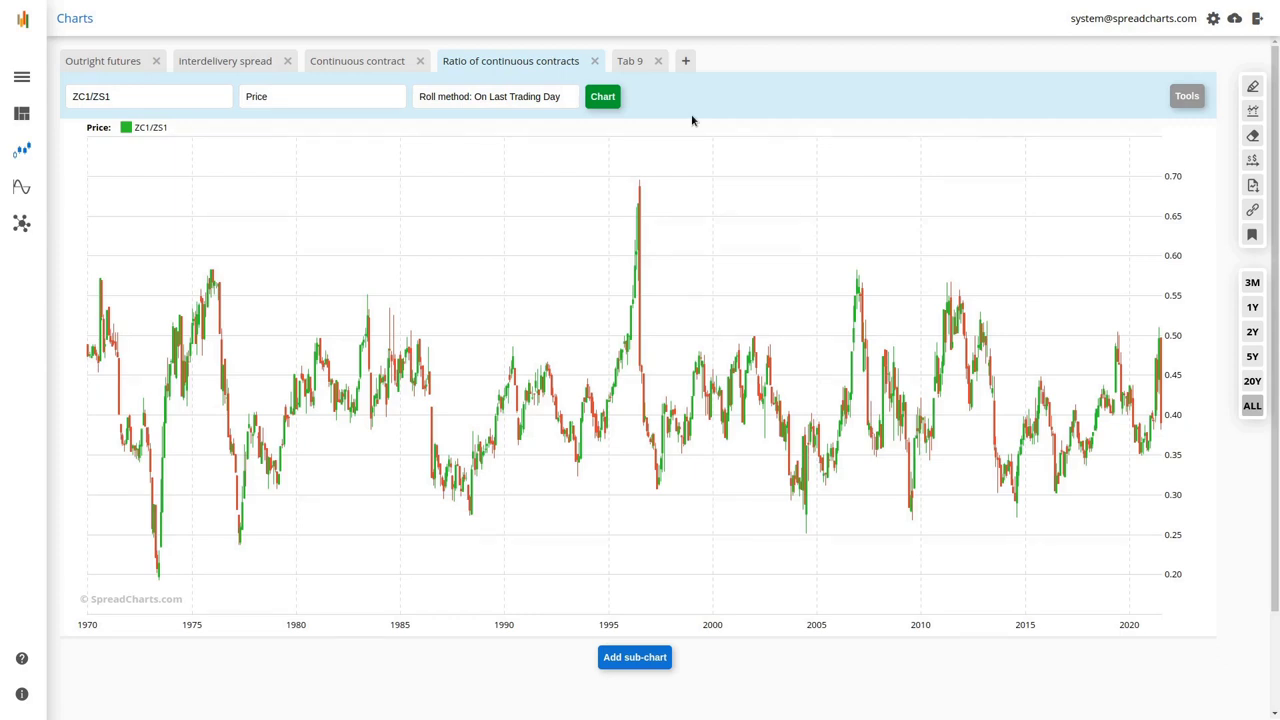
Chart the stacked seasonality of the ZCZ21 outright futures contract
click(88, 66)
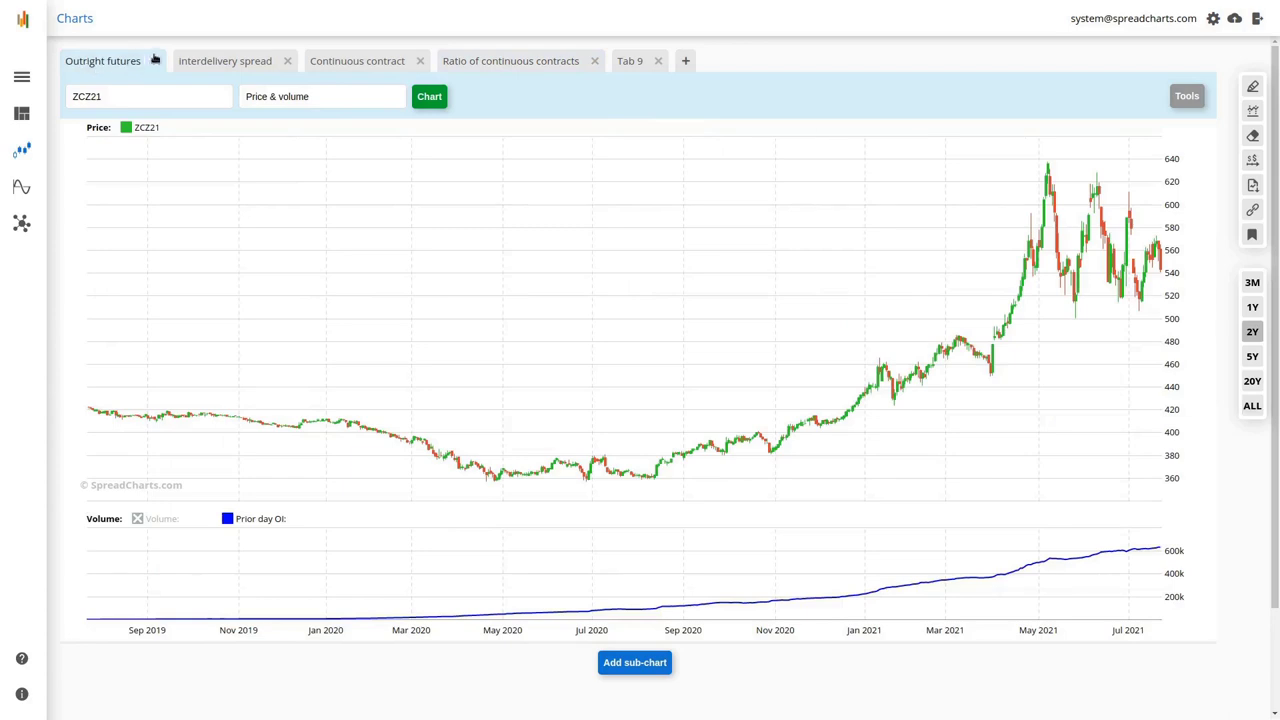
click(330, 100)
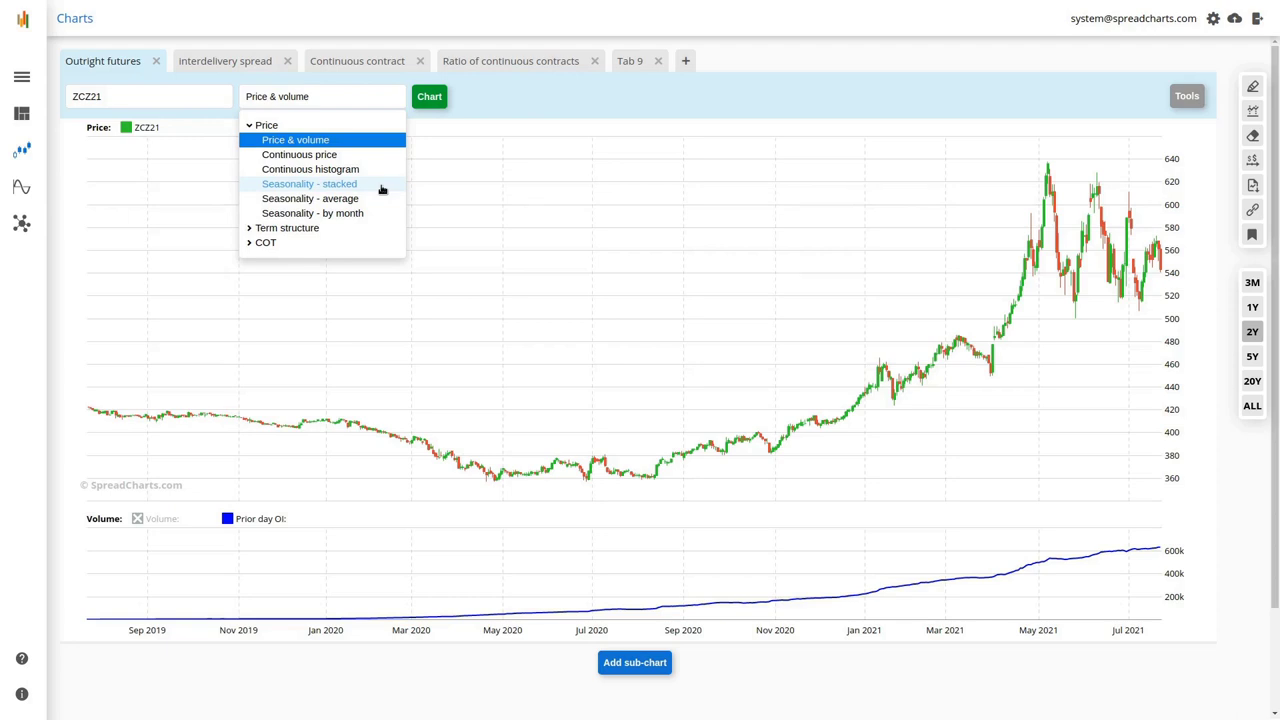
click(319, 185)
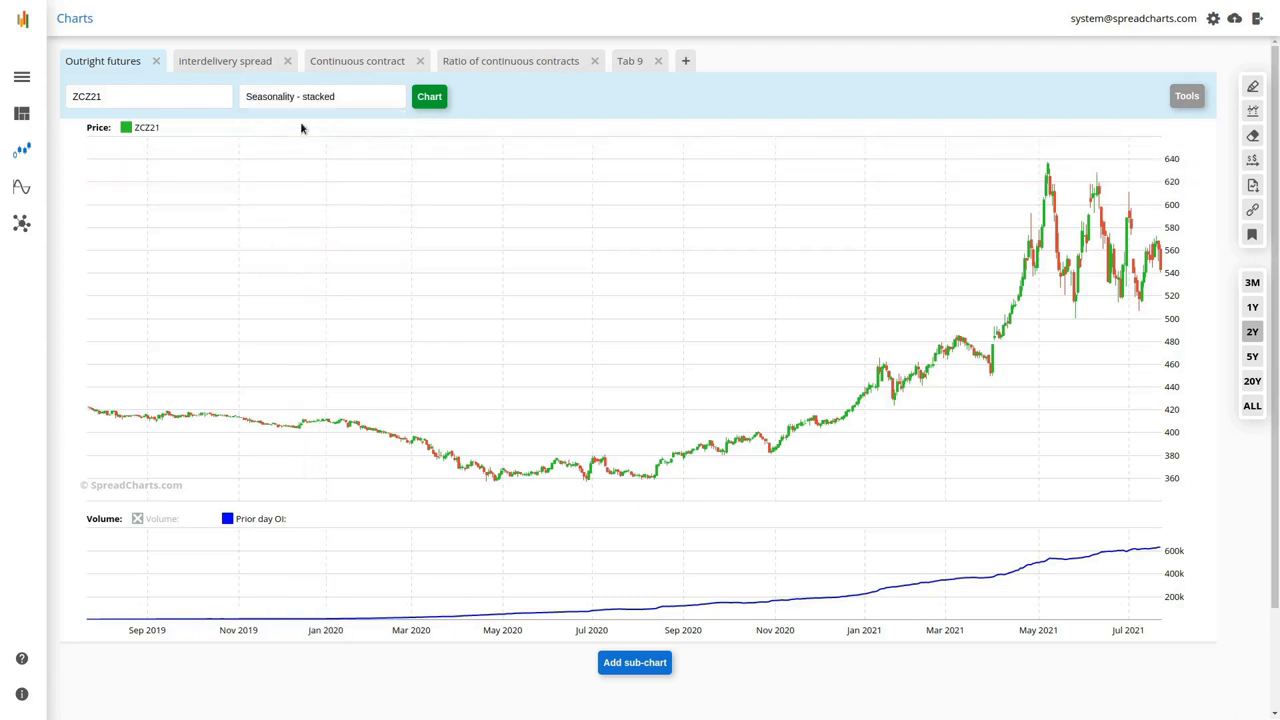
click(425, 100)
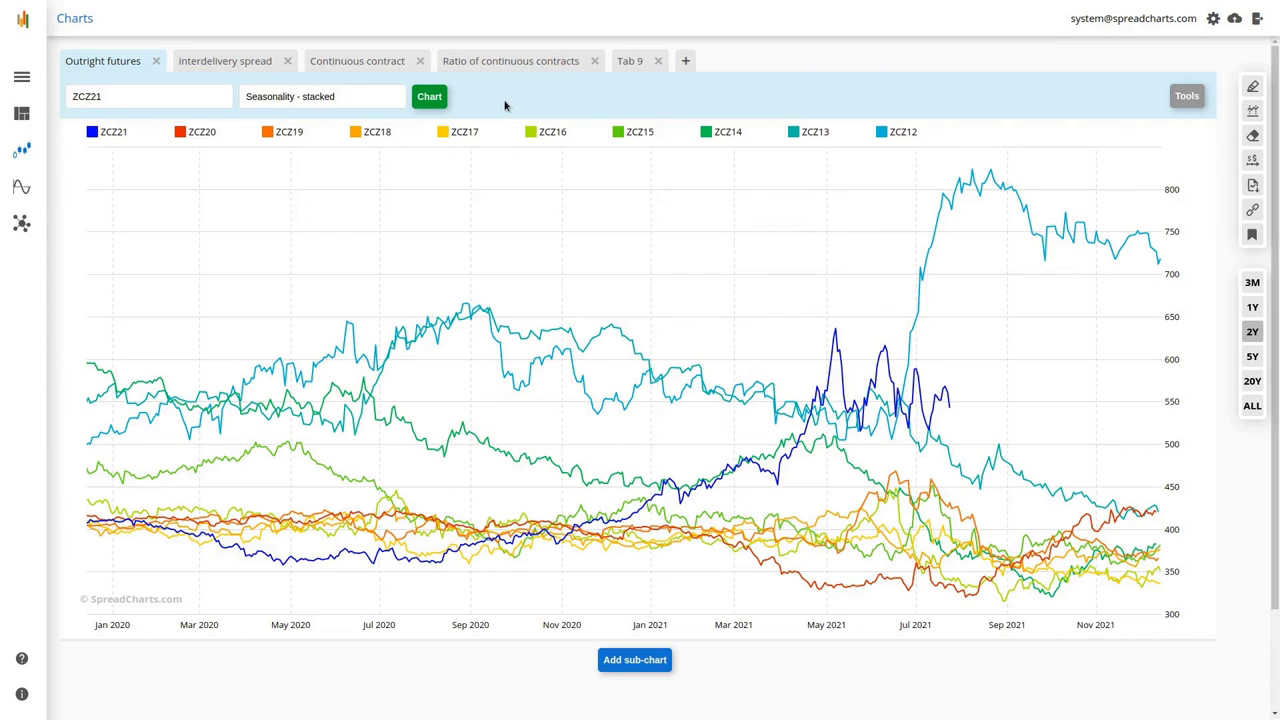
Limit the ZCZ21 stacked seasonality to one year, and hide the ZCZ12 line before showing it again
click(1252, 307)
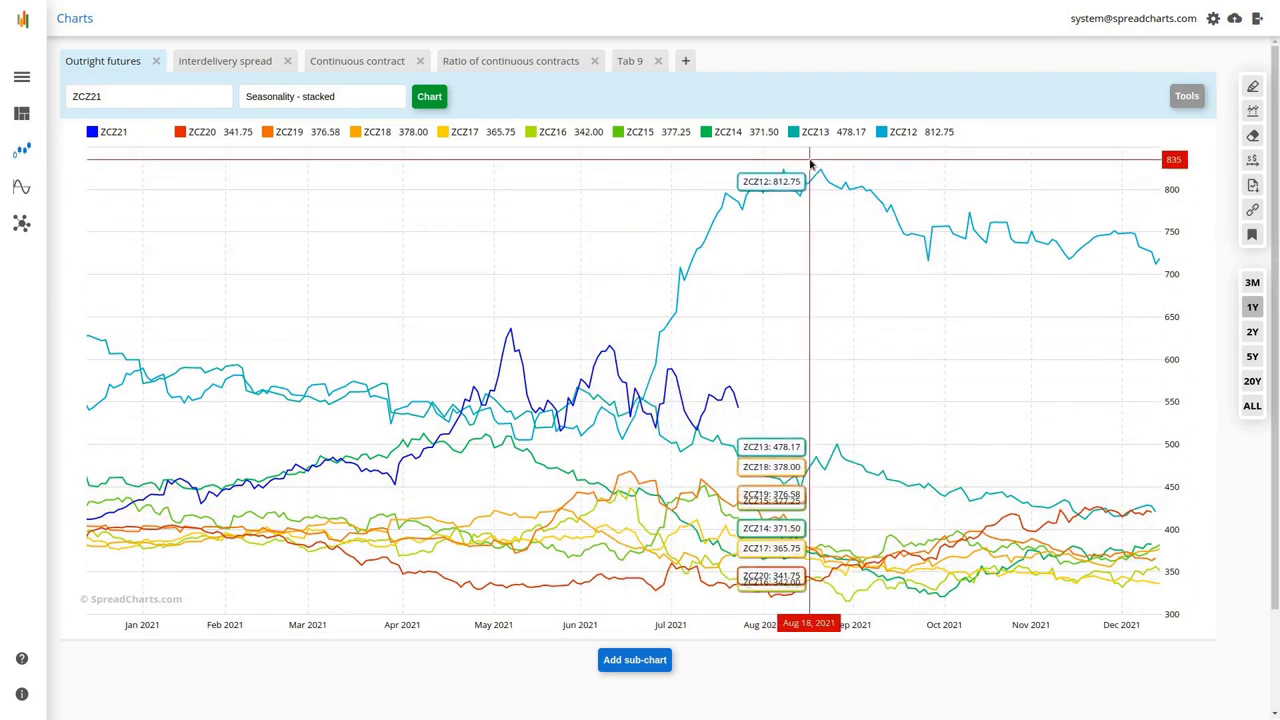
click(881, 133)
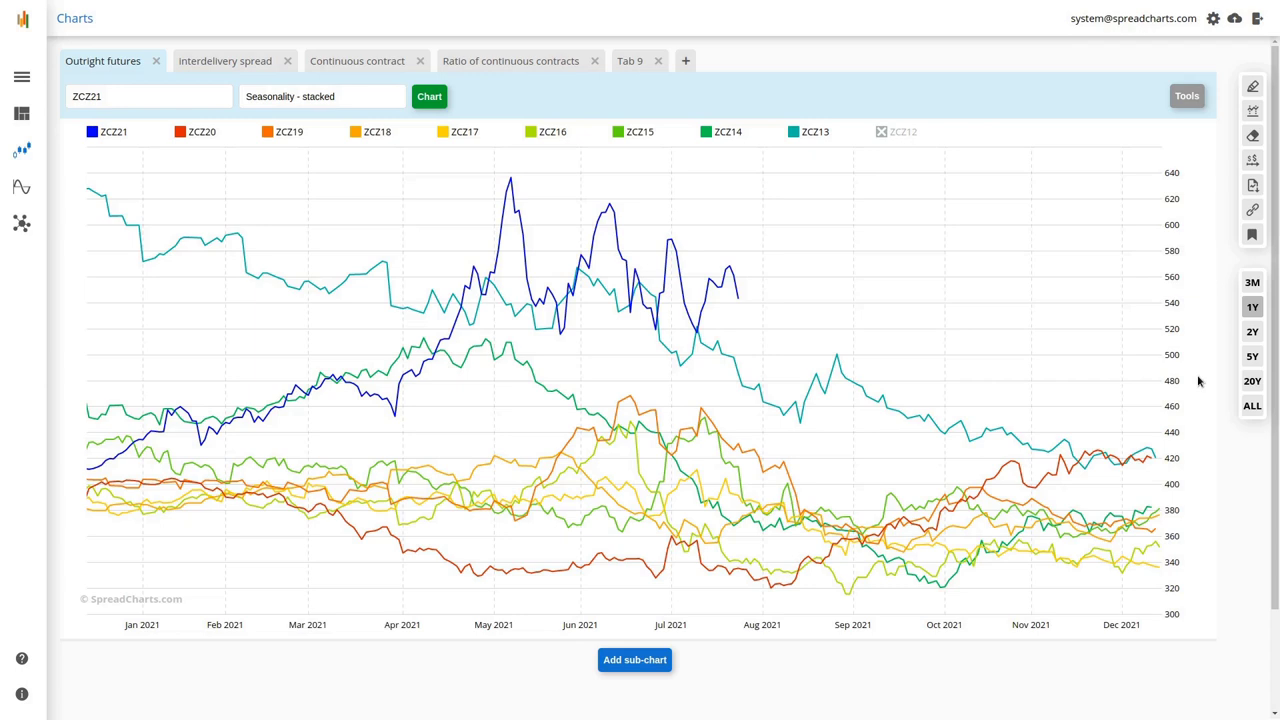
click(880, 140)
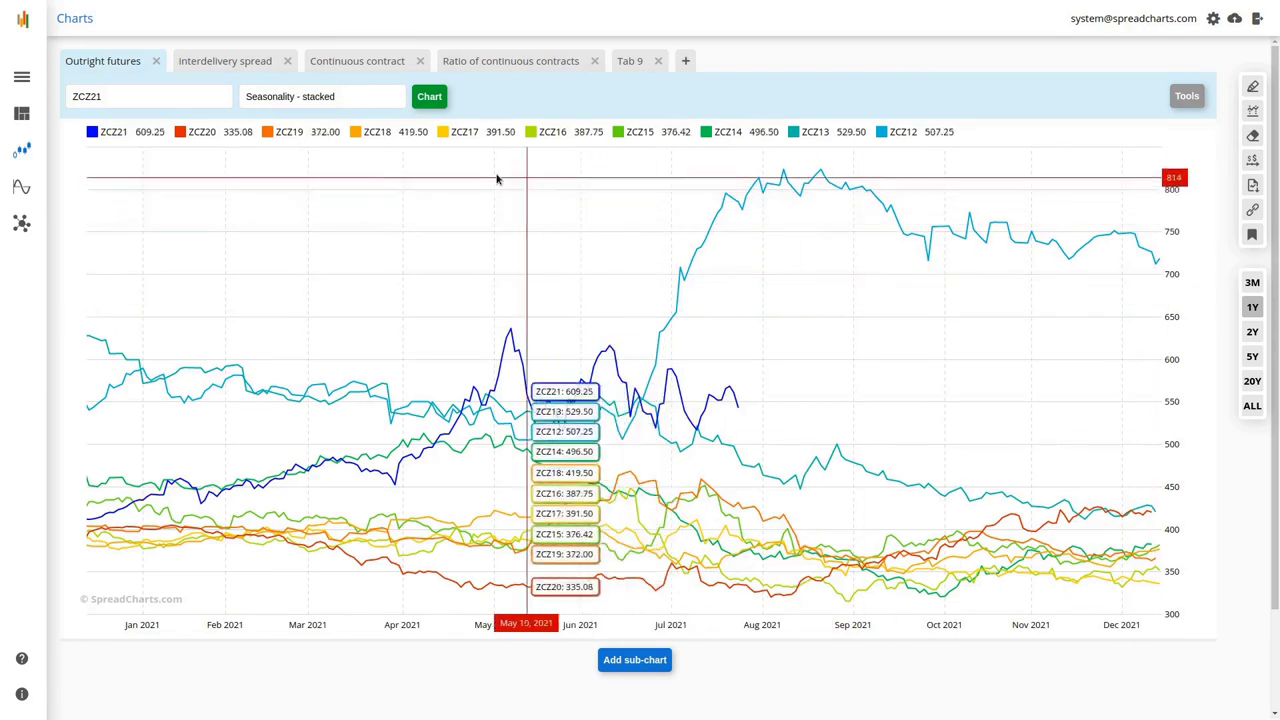
Chart the stacked seasonality of the ZCN22-ZCZ21 interdelivery spread over a one-year range
click(218, 64)
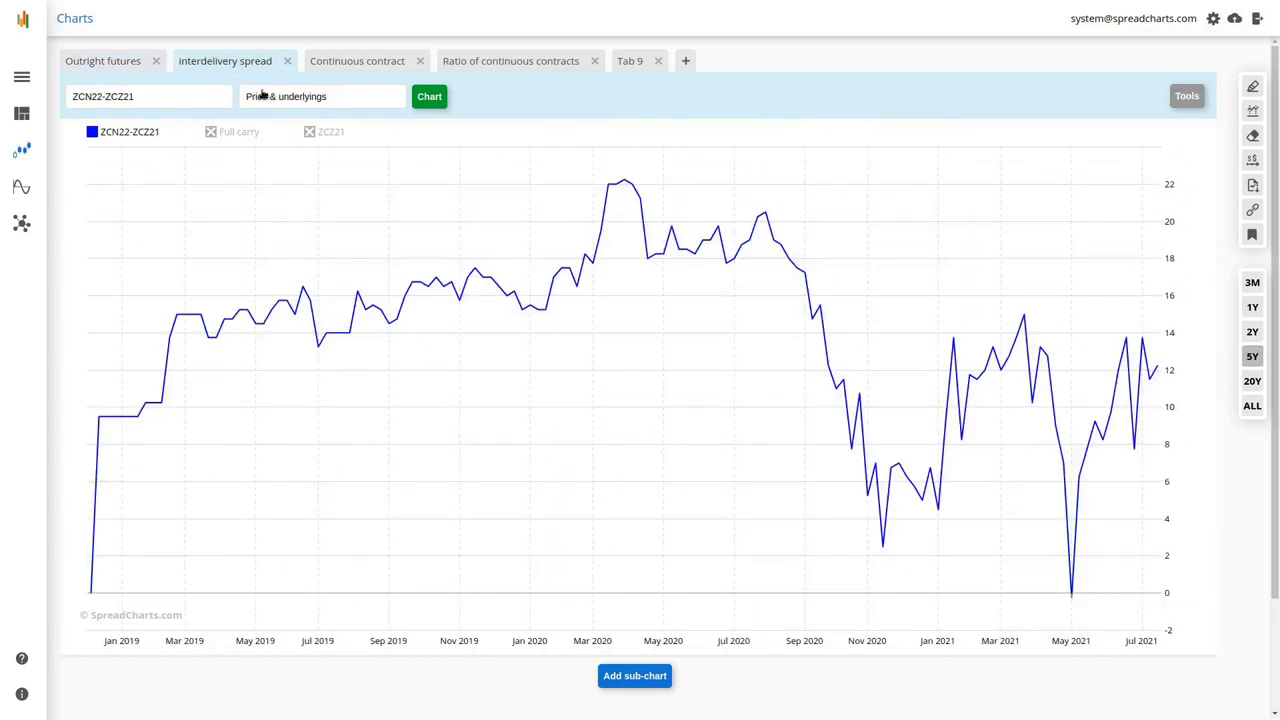
click(1252, 332)
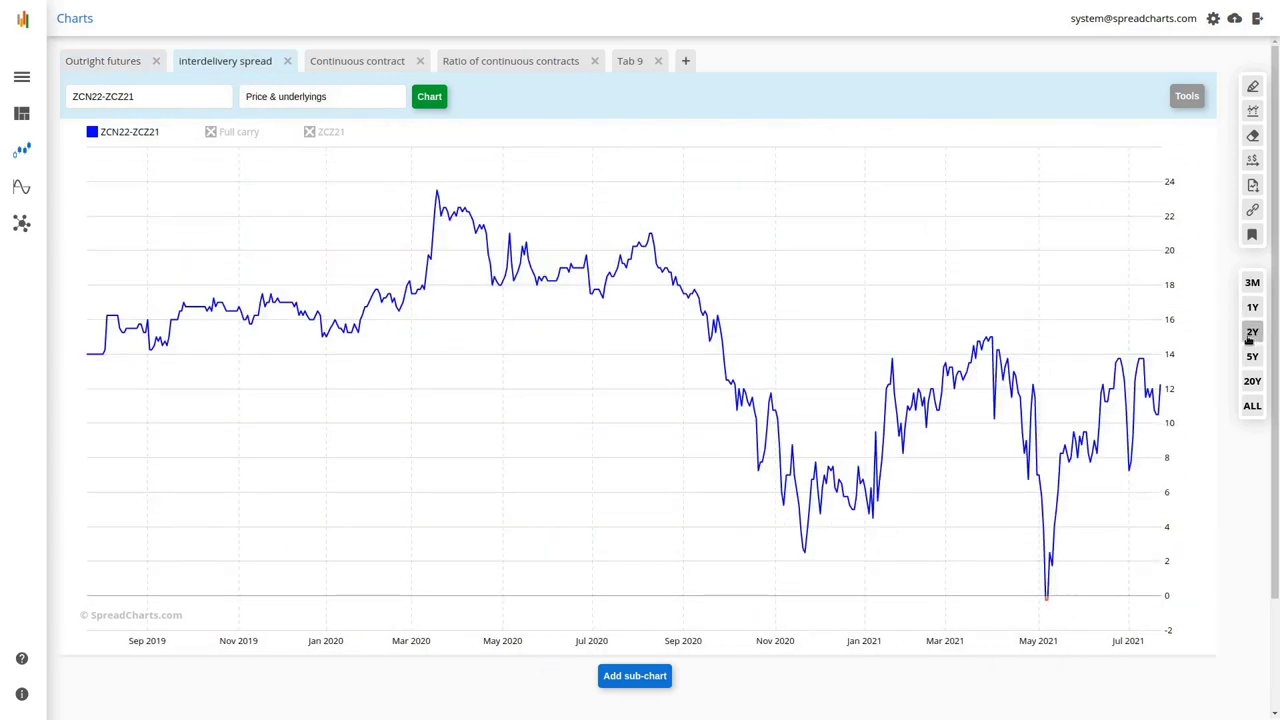
click(282, 108)
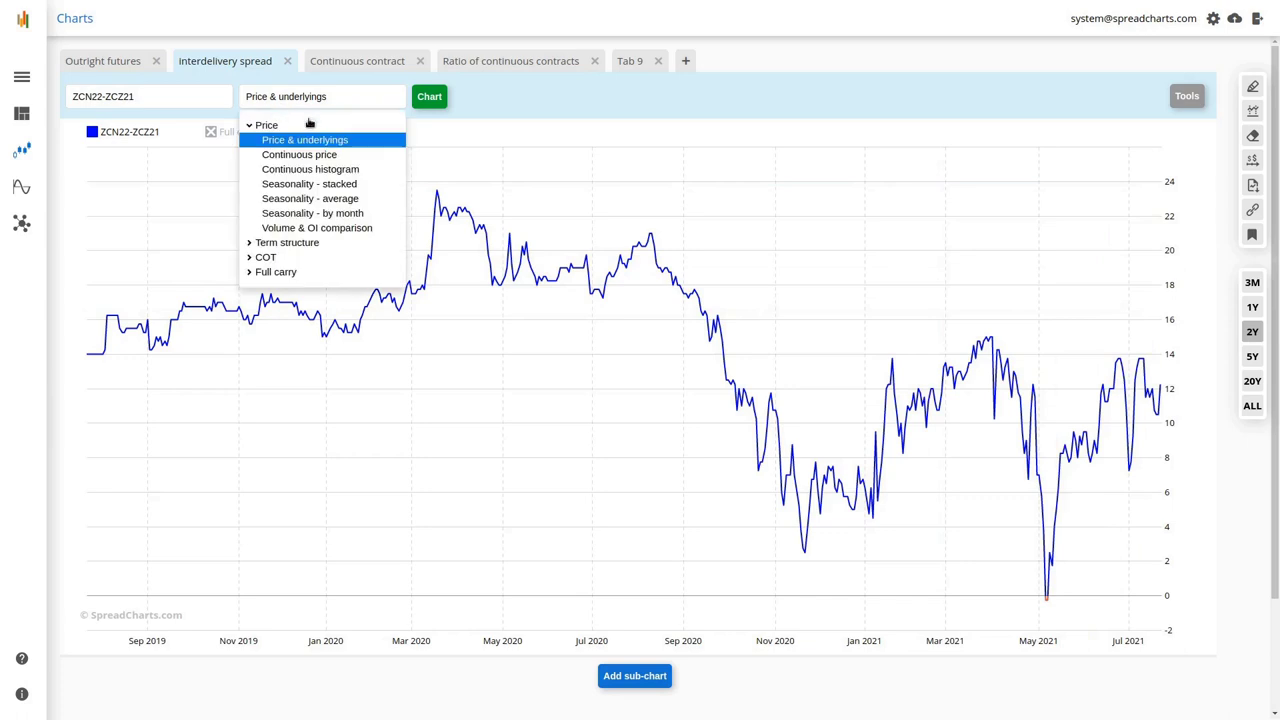
click(309, 184)
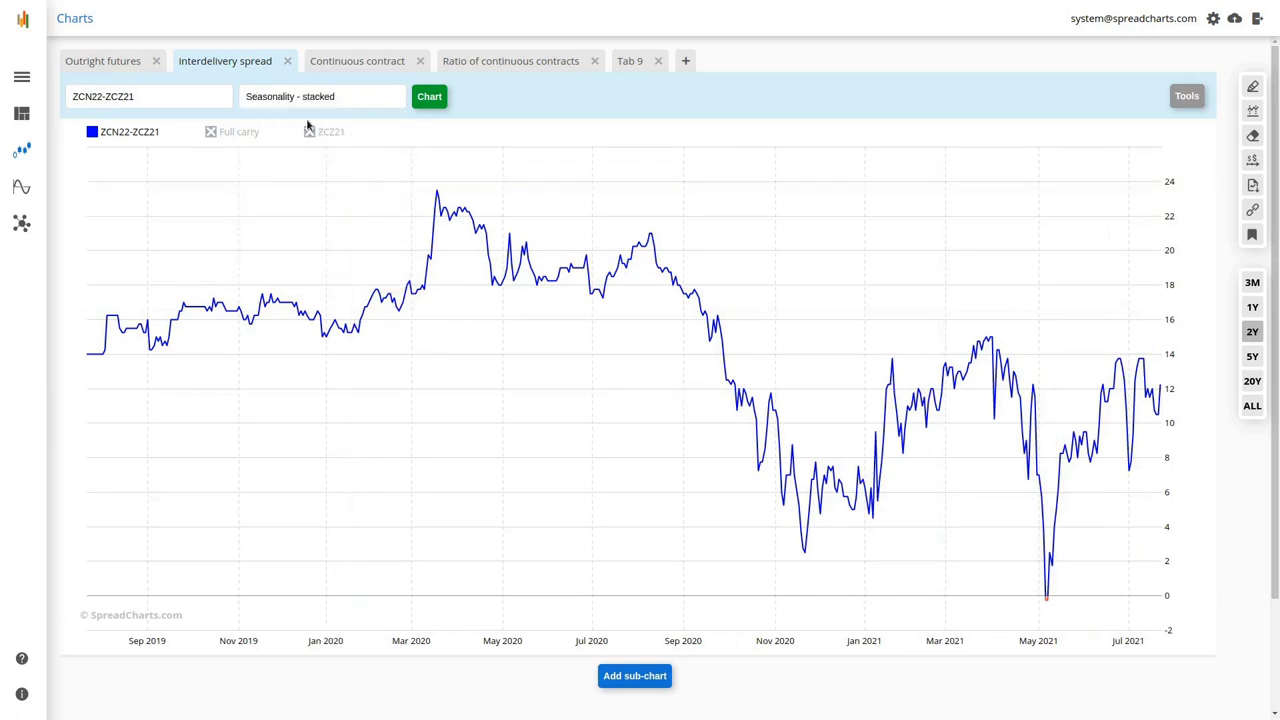
click(439, 101)
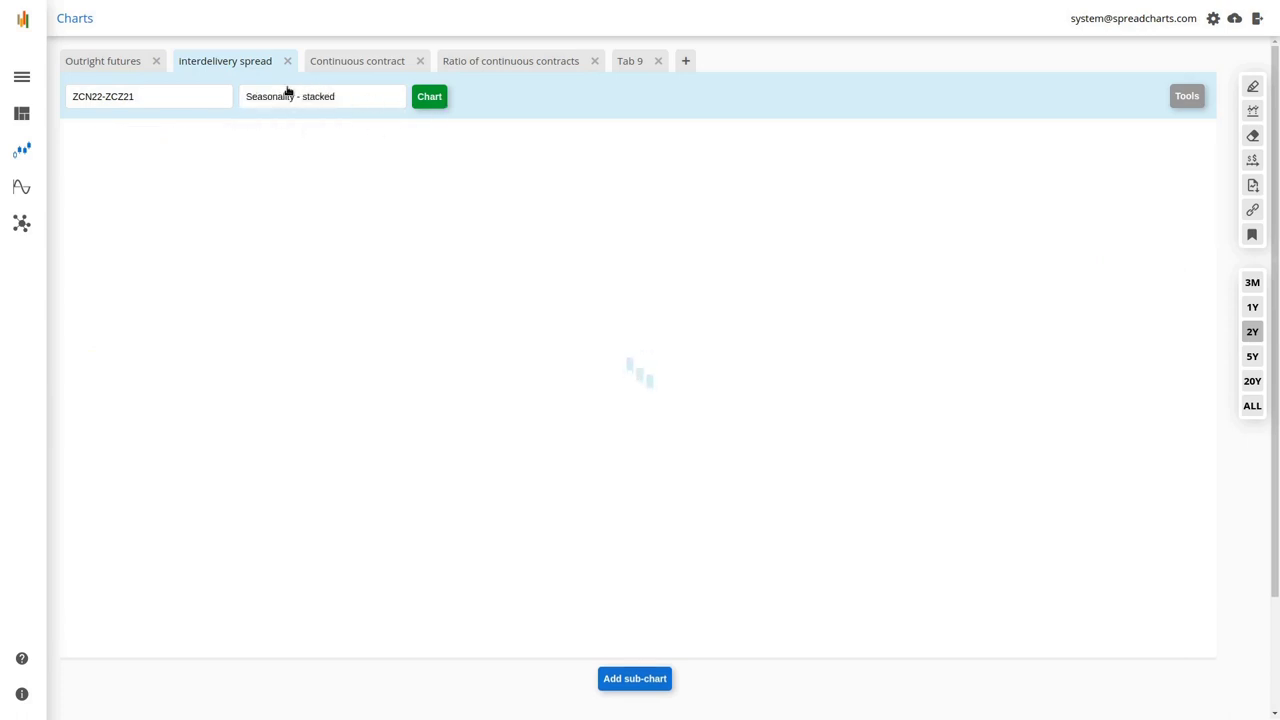
click(1252, 307)
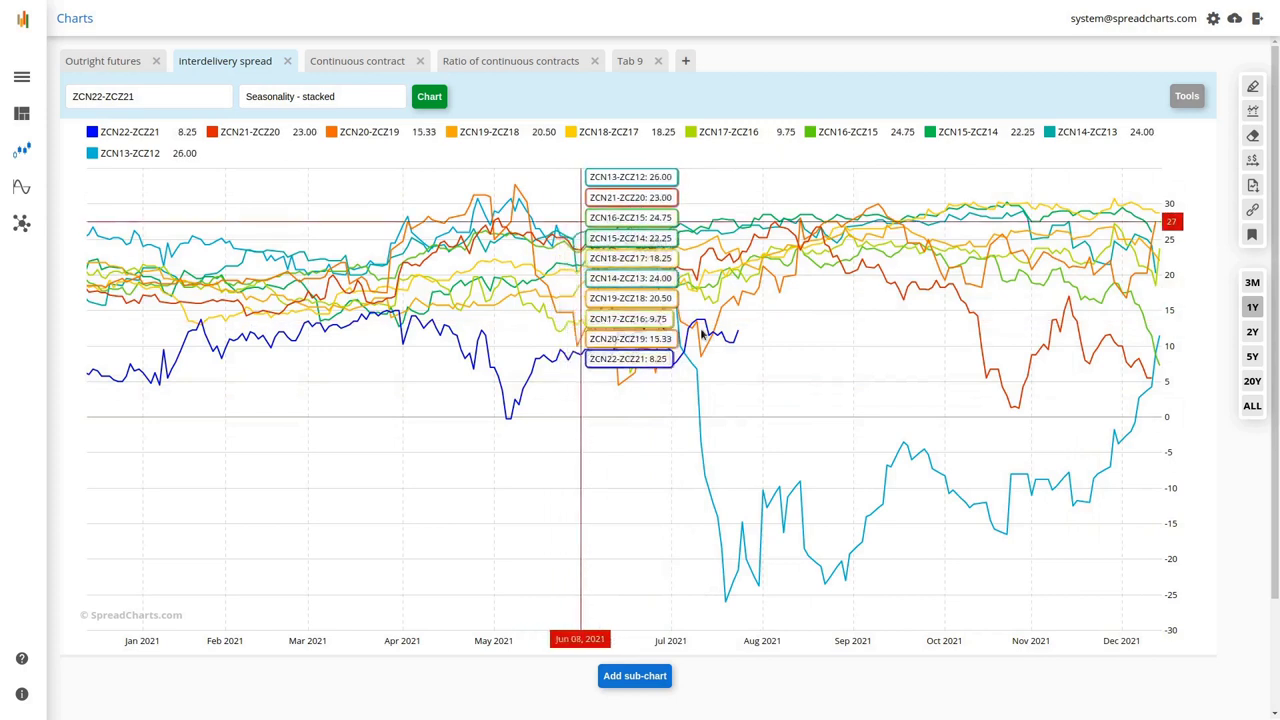
Hide the ZCN13-ZCZ12 line in the spread's stacked seasonality, toggle ZCN14-ZCZ13 off and on, and show ZCN13-ZCZ12 again
click(98, 155)
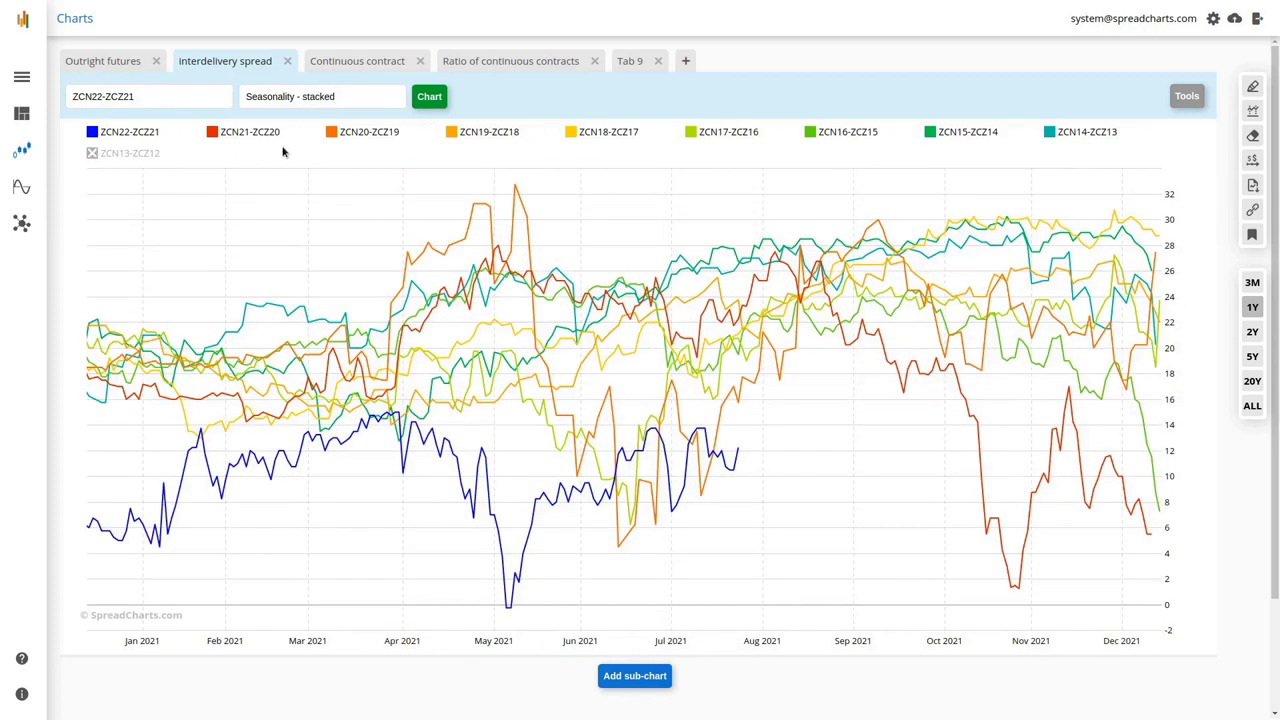
click(1070, 139)
click(1050, 138)
click(97, 156)
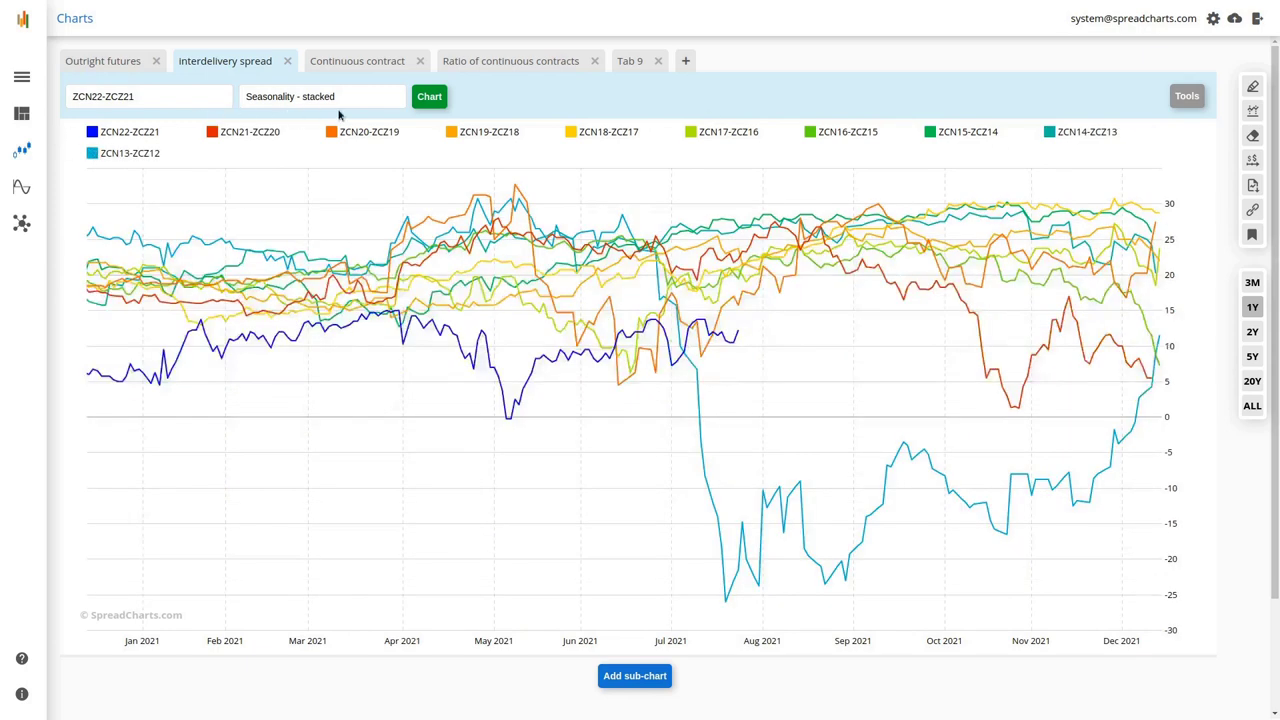
Chart the average seasonality of the ZCZ21 outright contract and hide the ZCZ21 line to leave the 5y, 15y and 30y averages
click(68, 62)
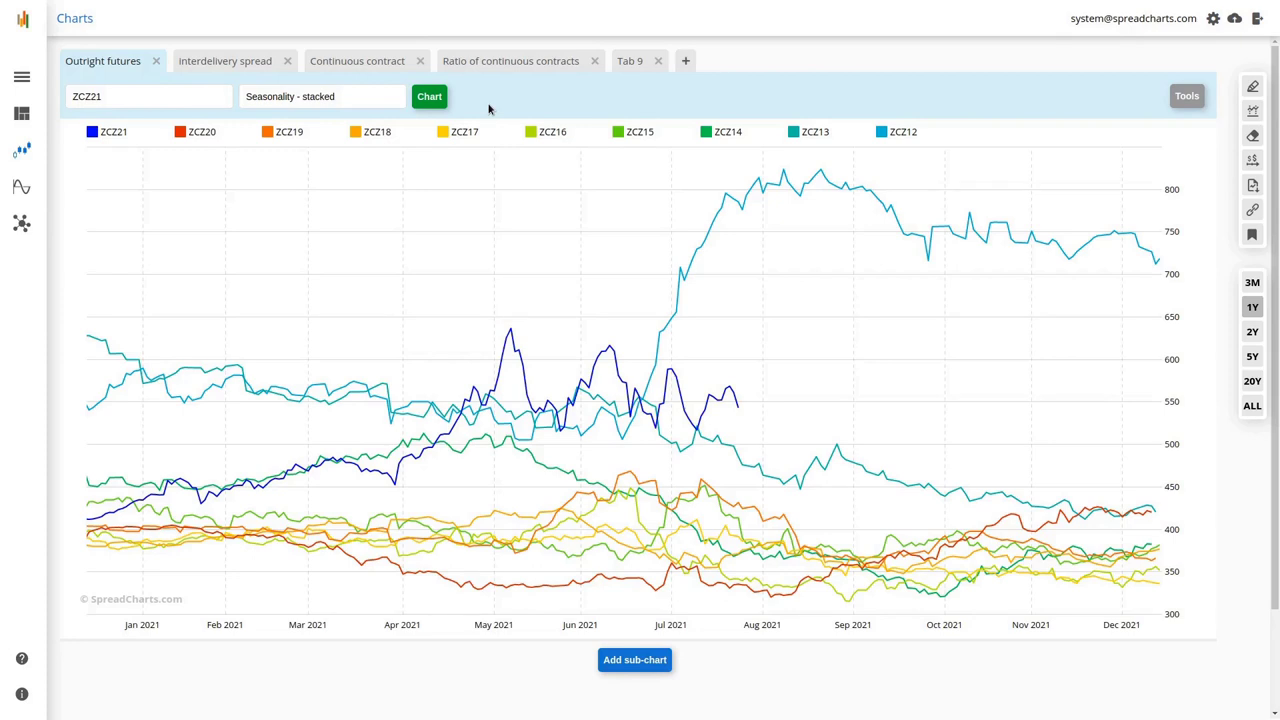
click(335, 94)
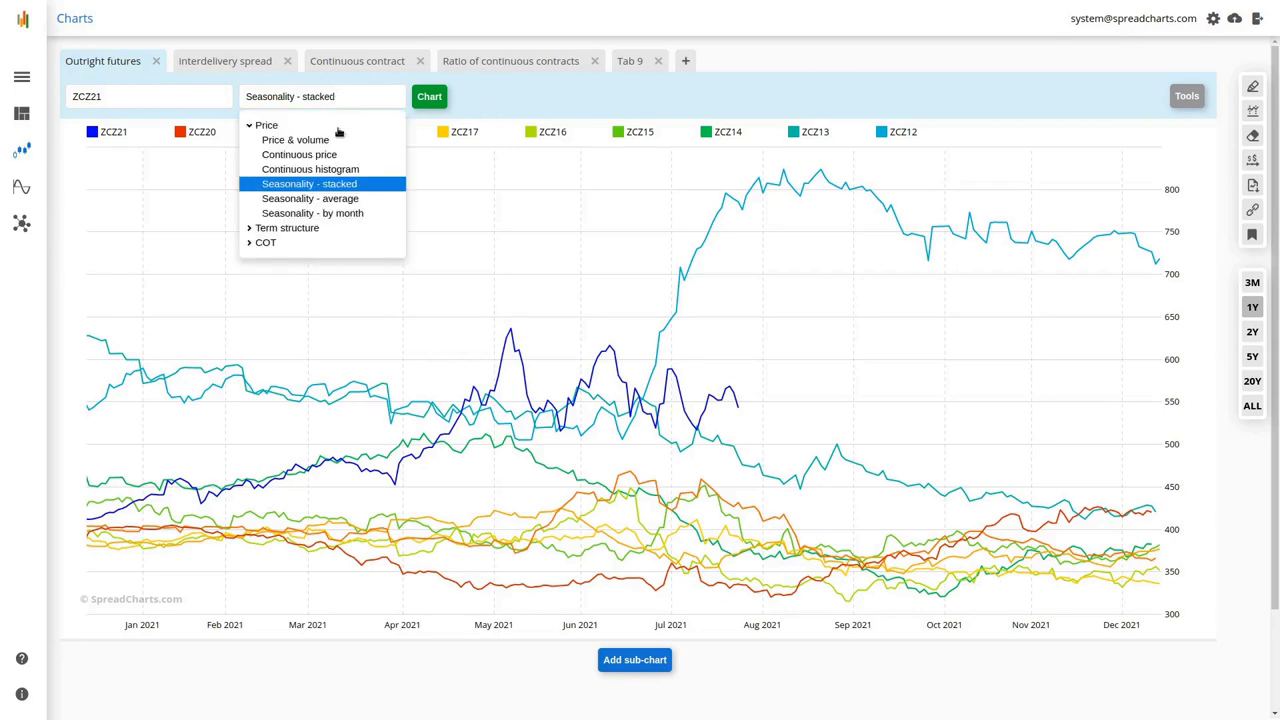
click(366, 199)
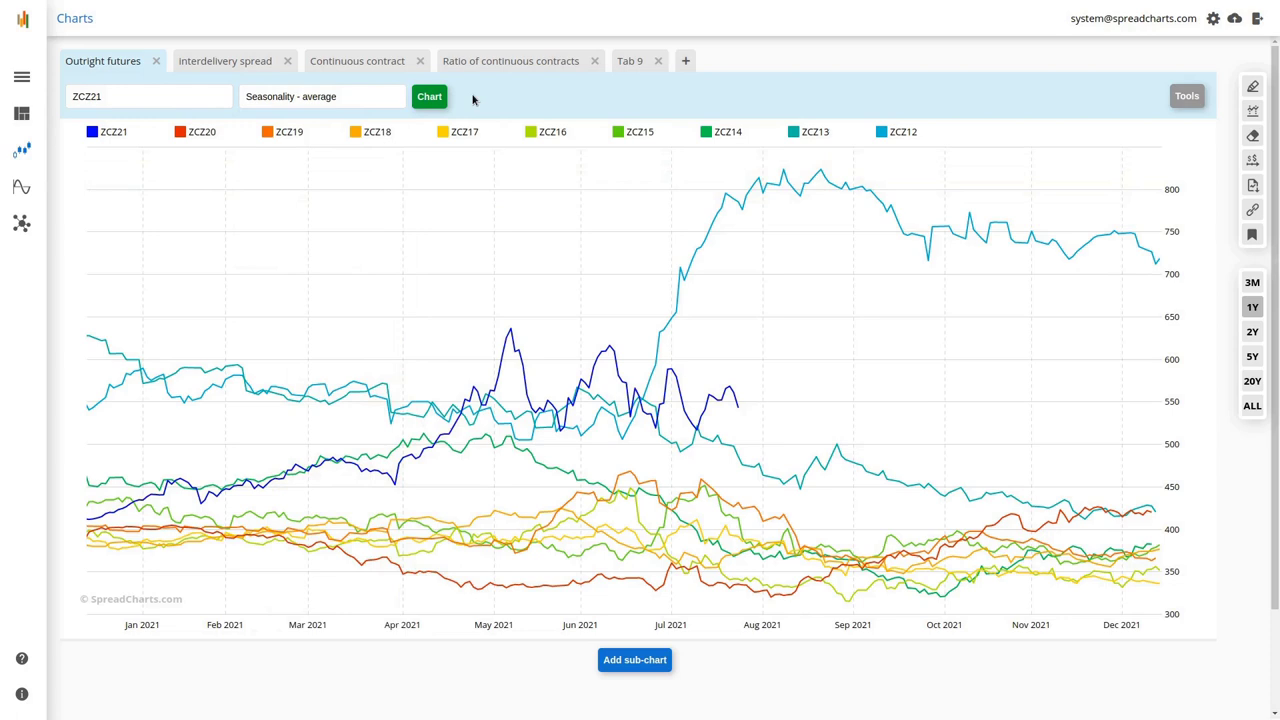
click(442, 100)
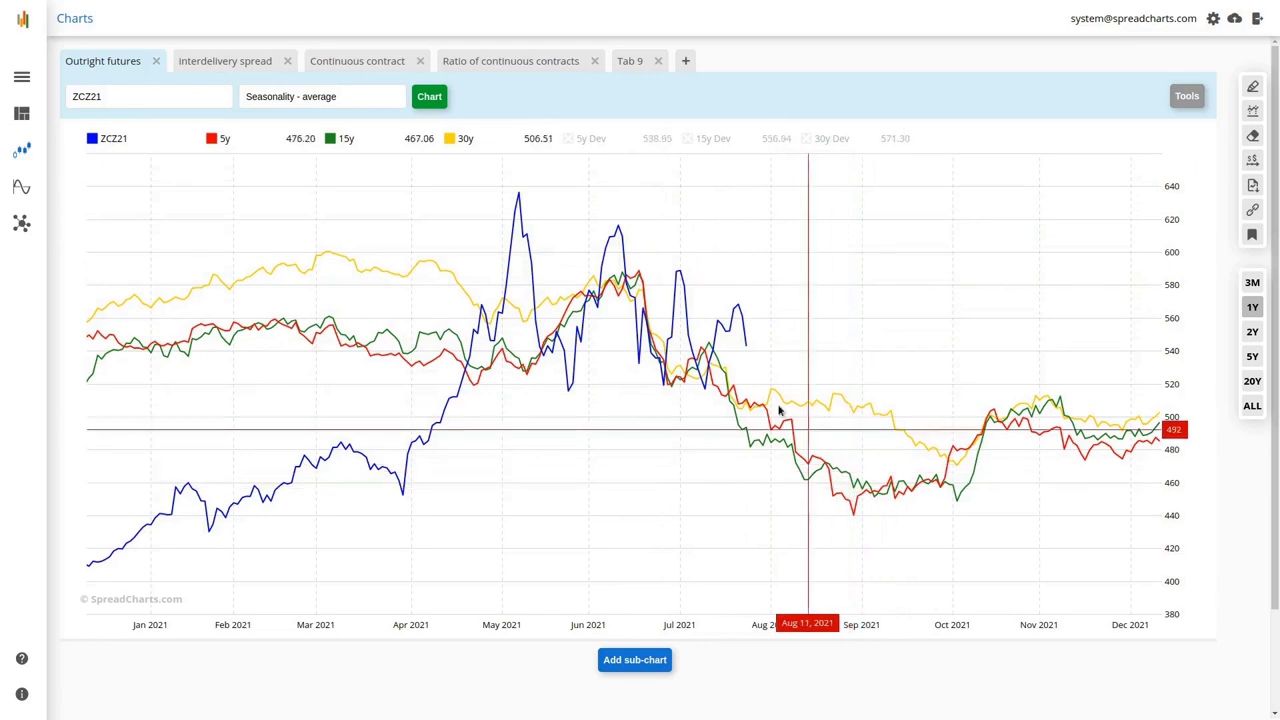
click(113, 139)
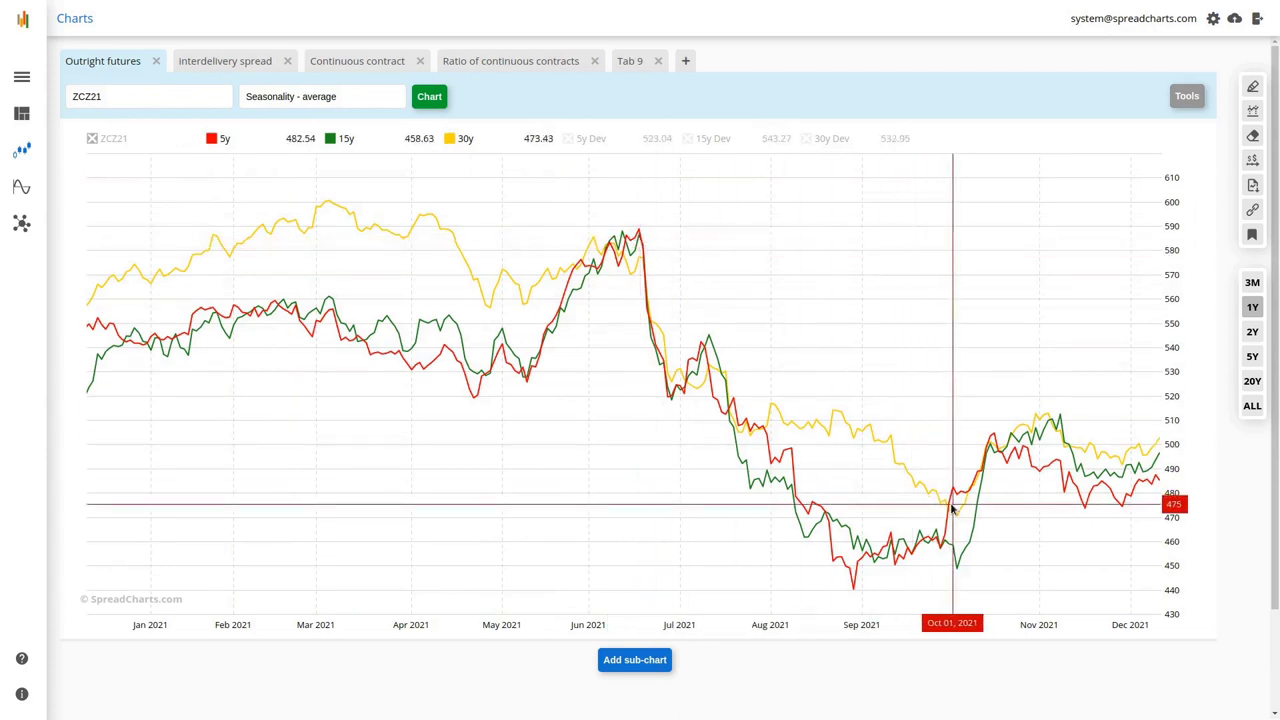
Show the ZCZ21 line in the average seasonality chart again, and toggle the 5y Dev band on and off
click(108, 138)
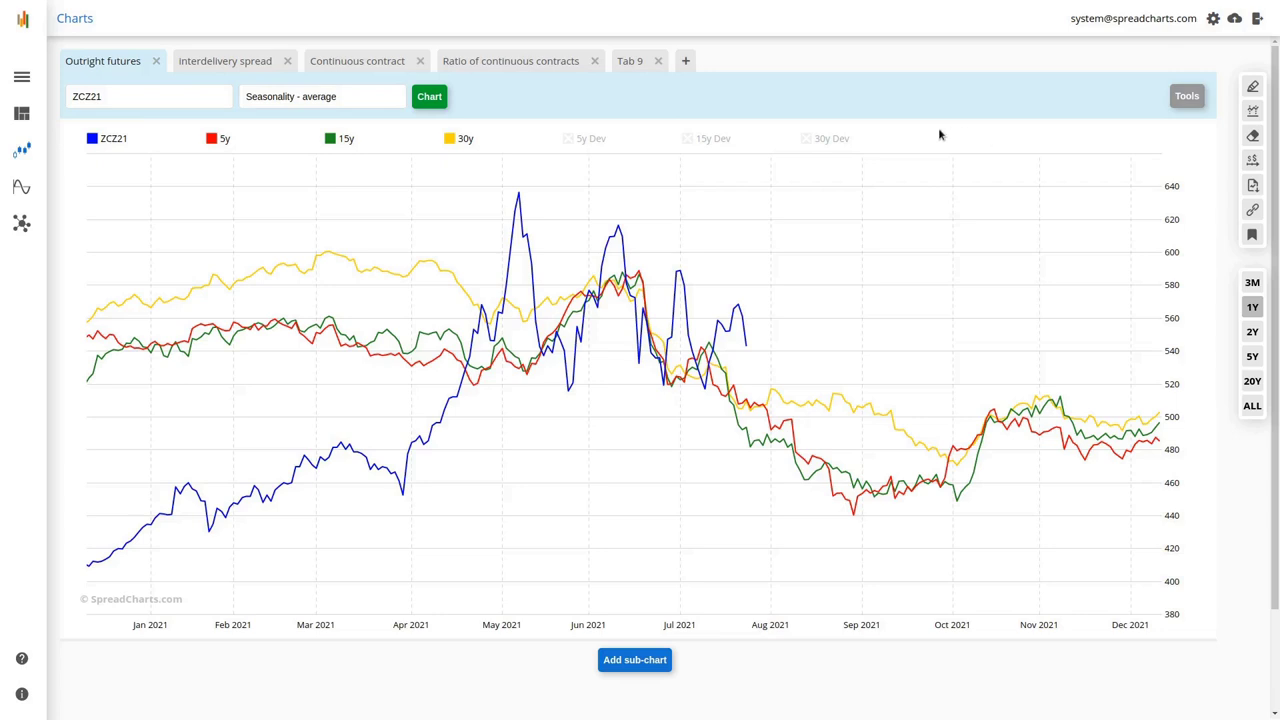
click(570, 139)
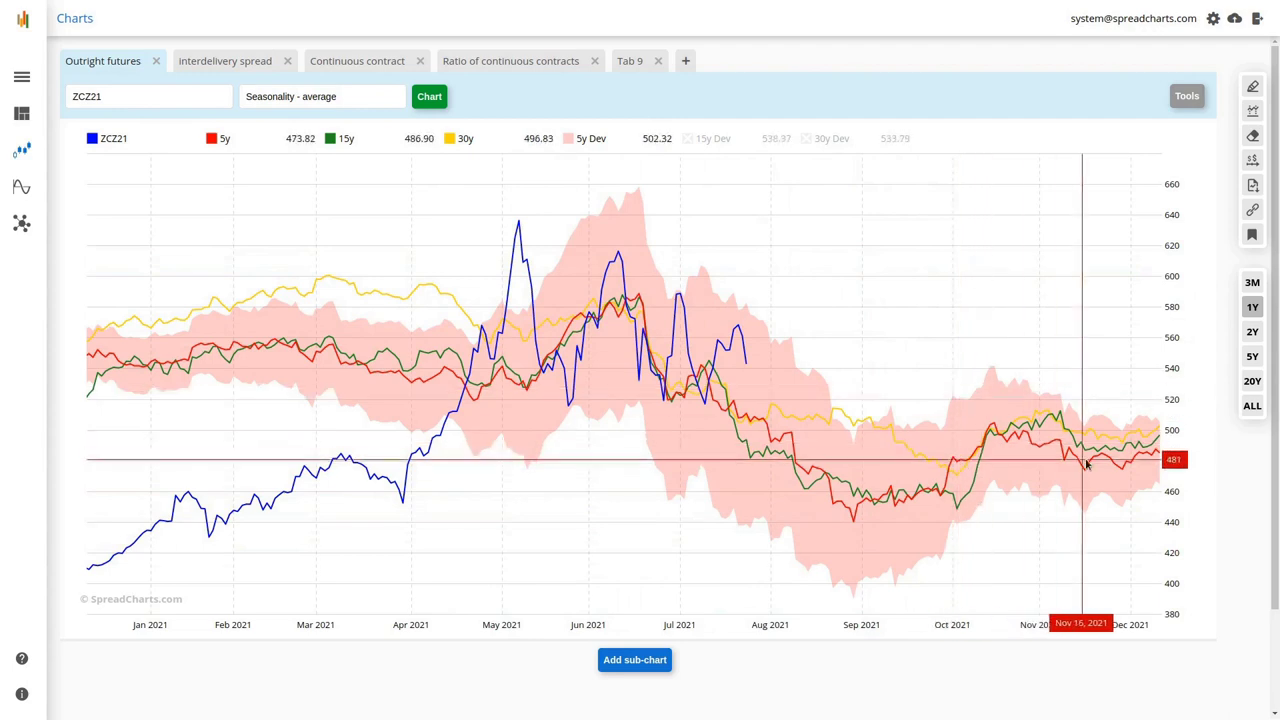
click(569, 139)
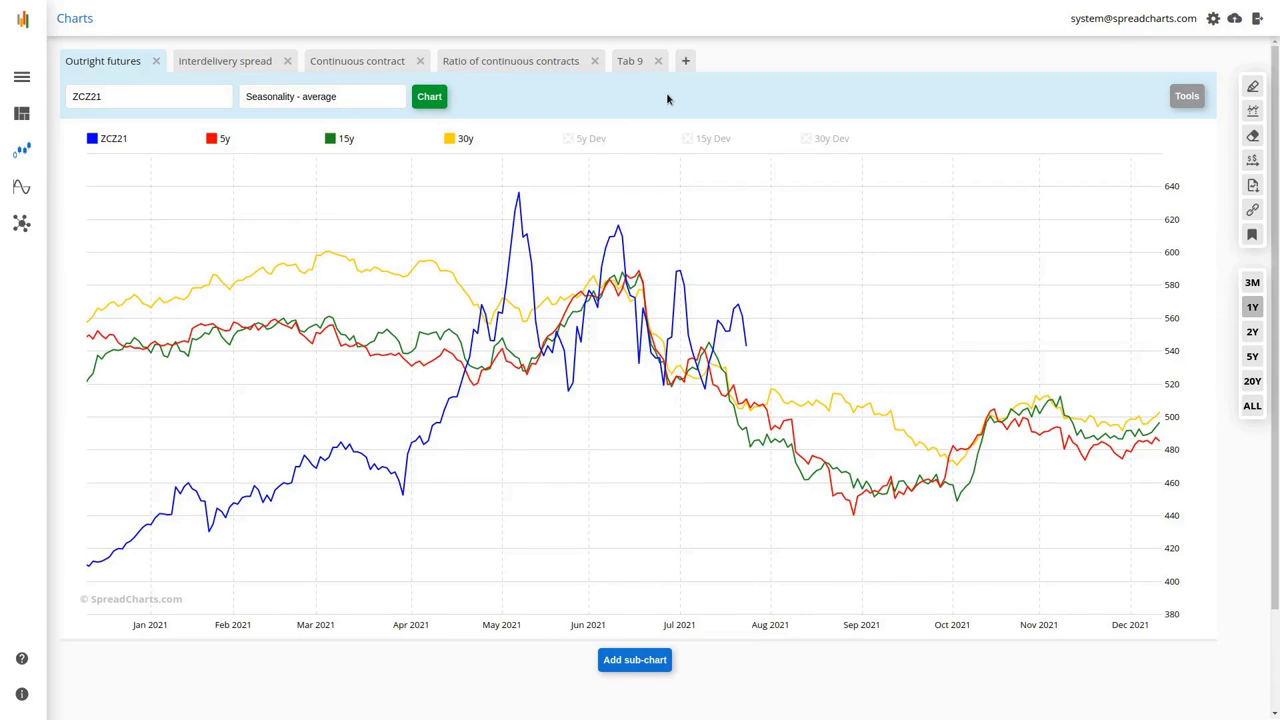
Chart the average seasonality of the ZCN22-ZCZ21 interdelivery spread
click(225, 63)
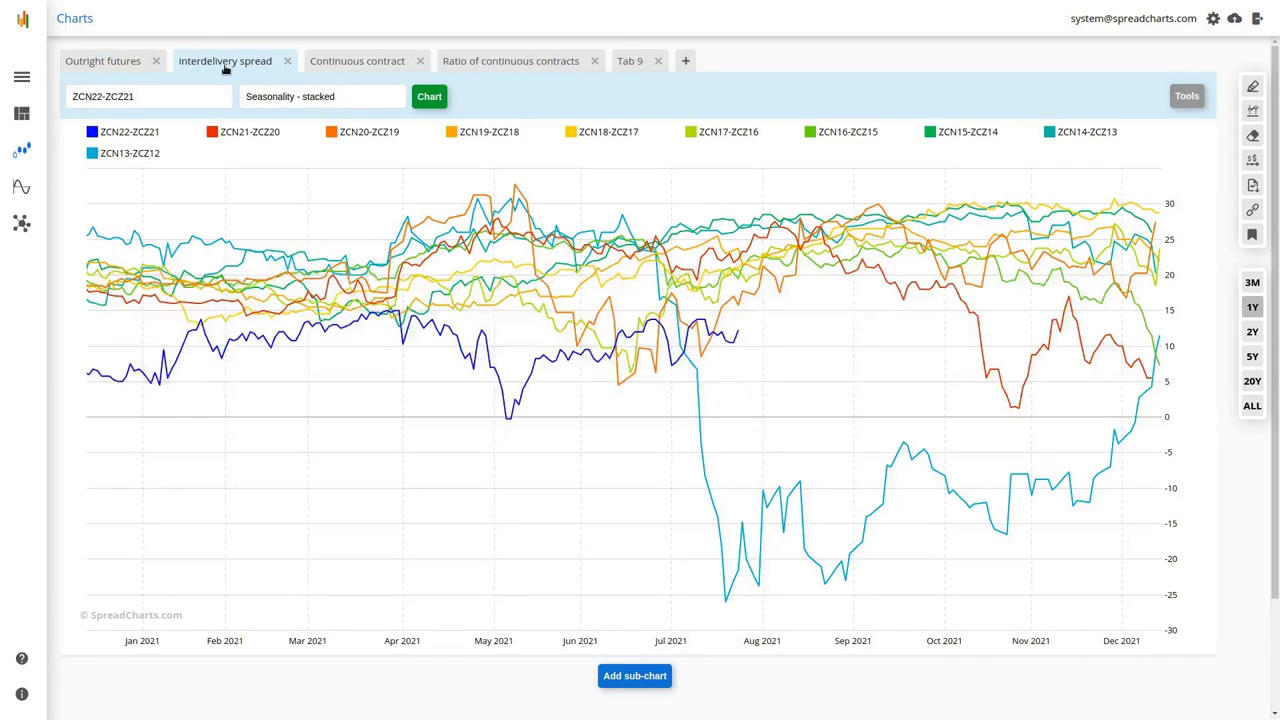
click(304, 101)
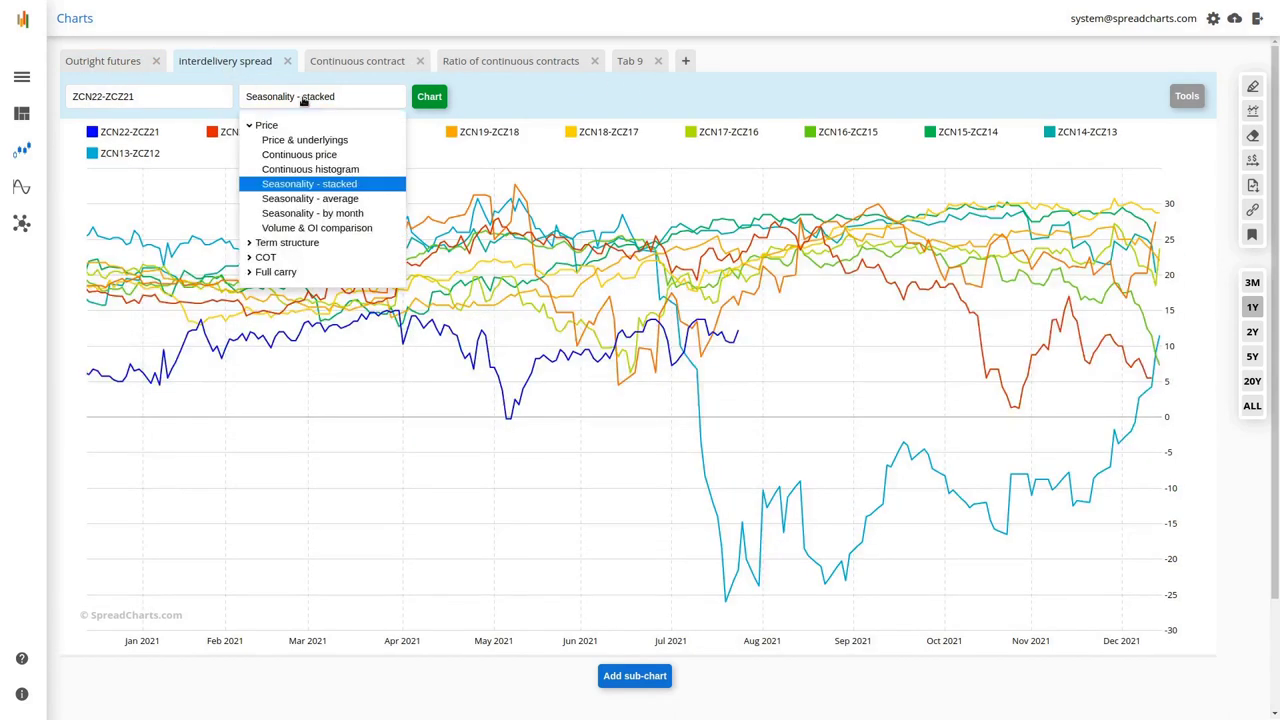
click(310, 199)
click(429, 96)
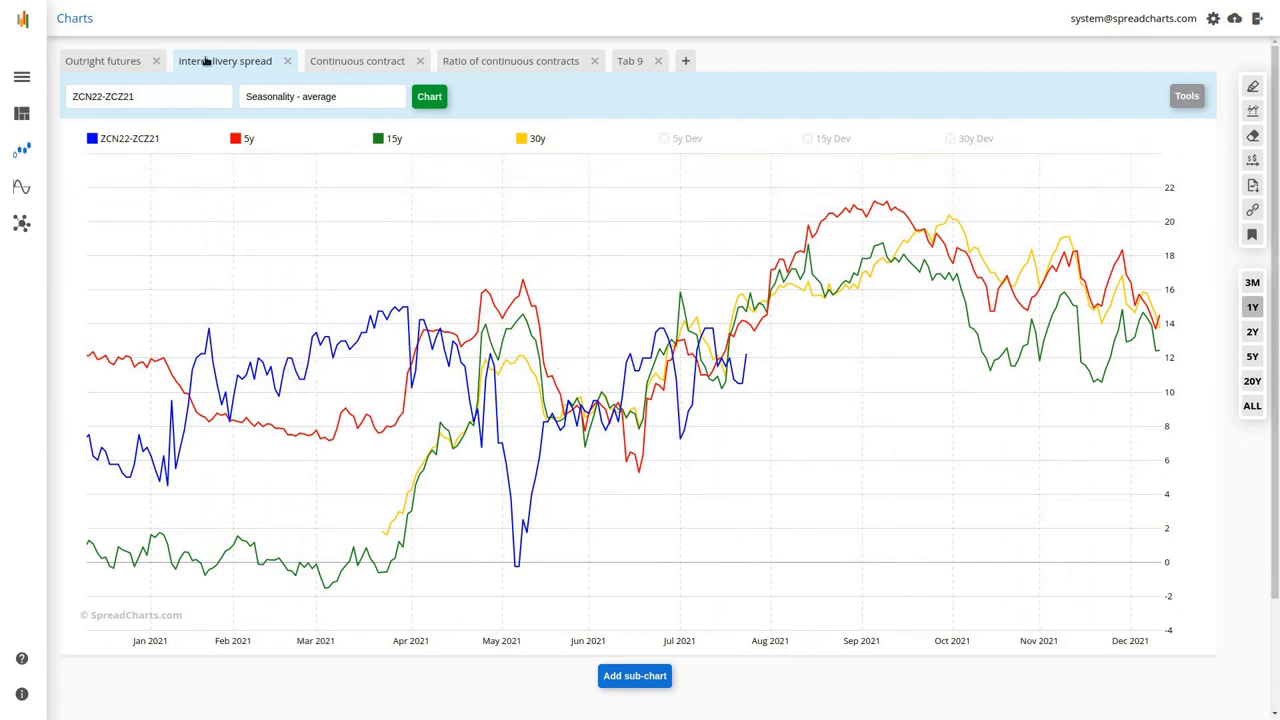
Return to the ZCZ21 outright futures chart and reduce its height to about half
click(127, 58)
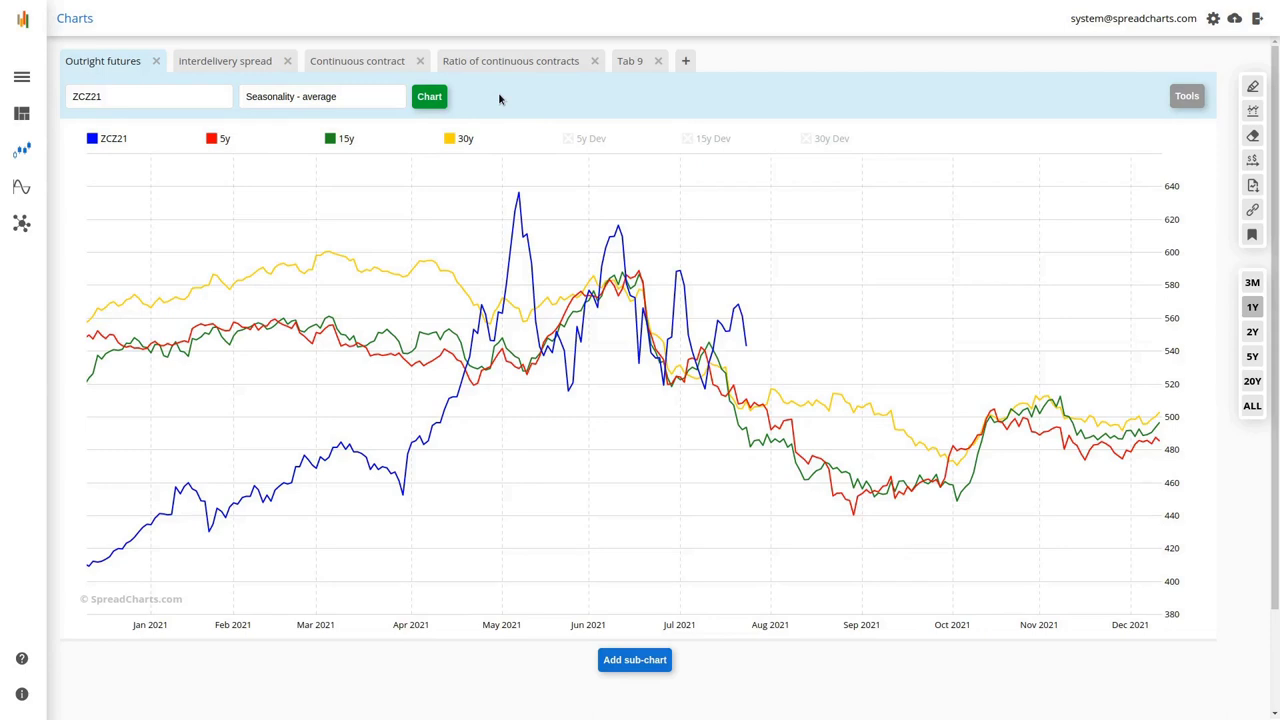
click(358, 96)
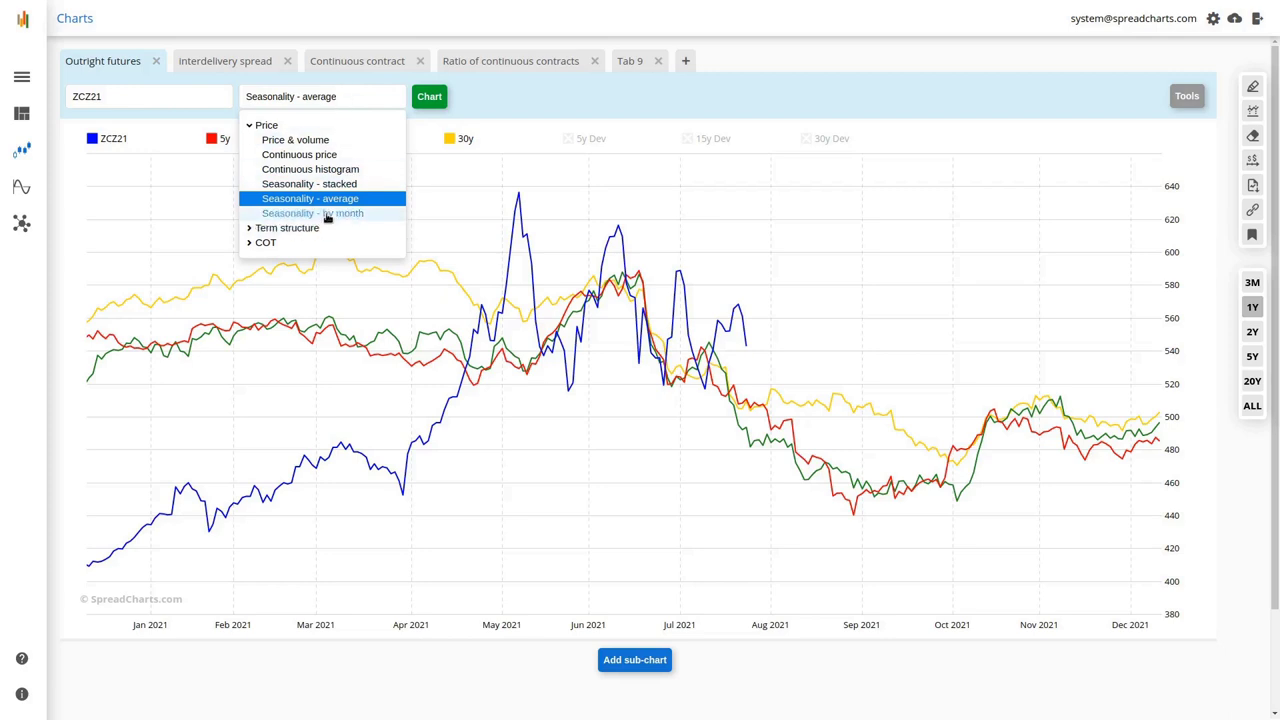
click(347, 102)
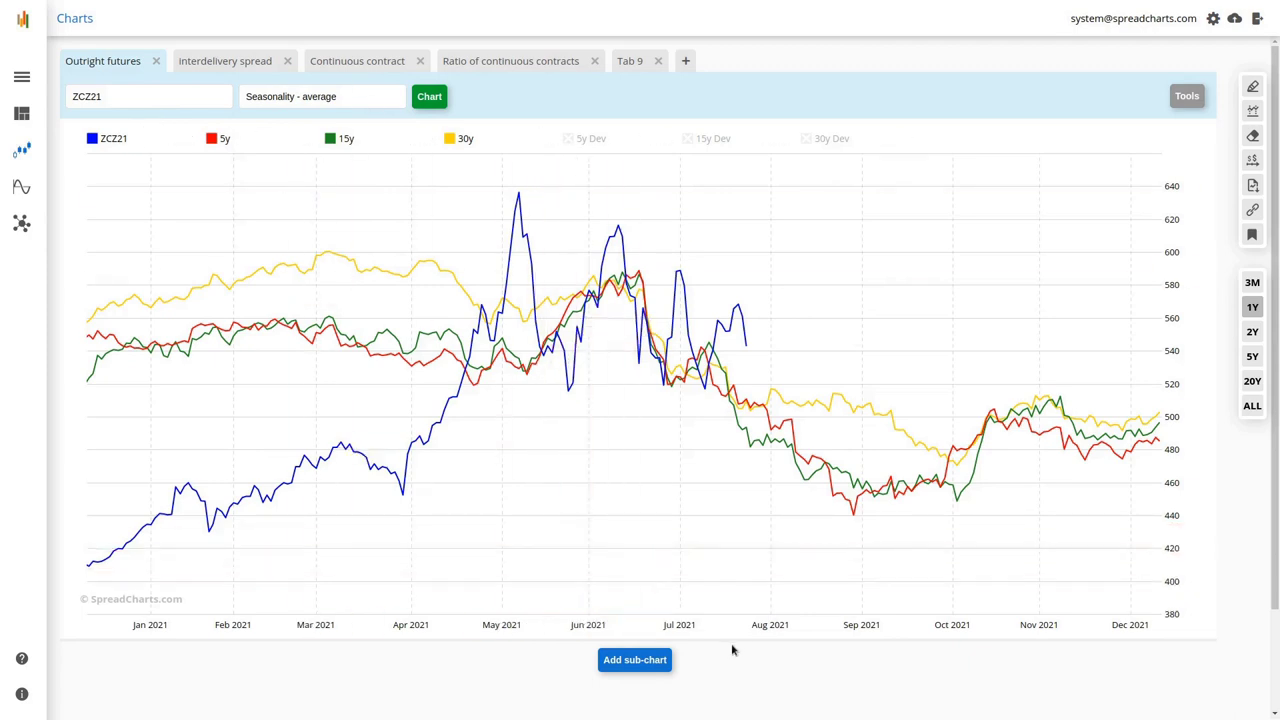
drag(742, 578, 759, 371)
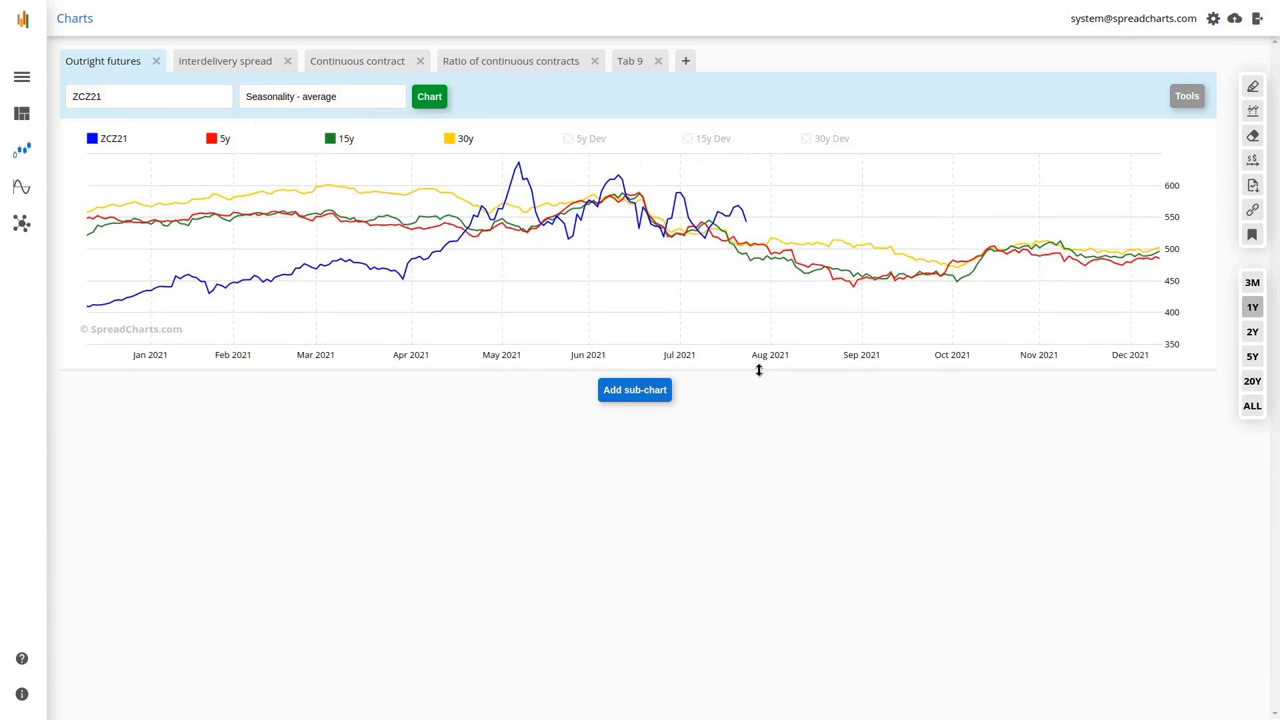
Add a sub-chart of ZCZ21 with Seasonality - by month below the average seasonality, and hide its 5y series
click(650, 394)
click(483, 375)
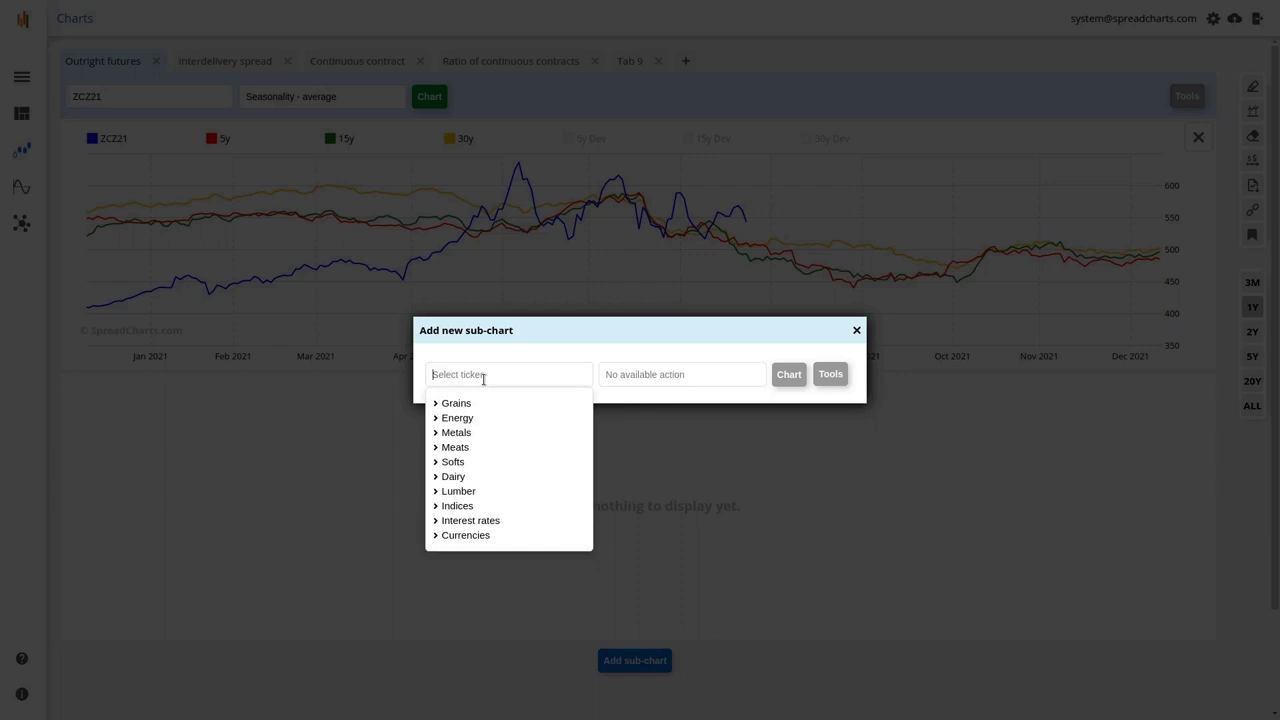
text(ZC)
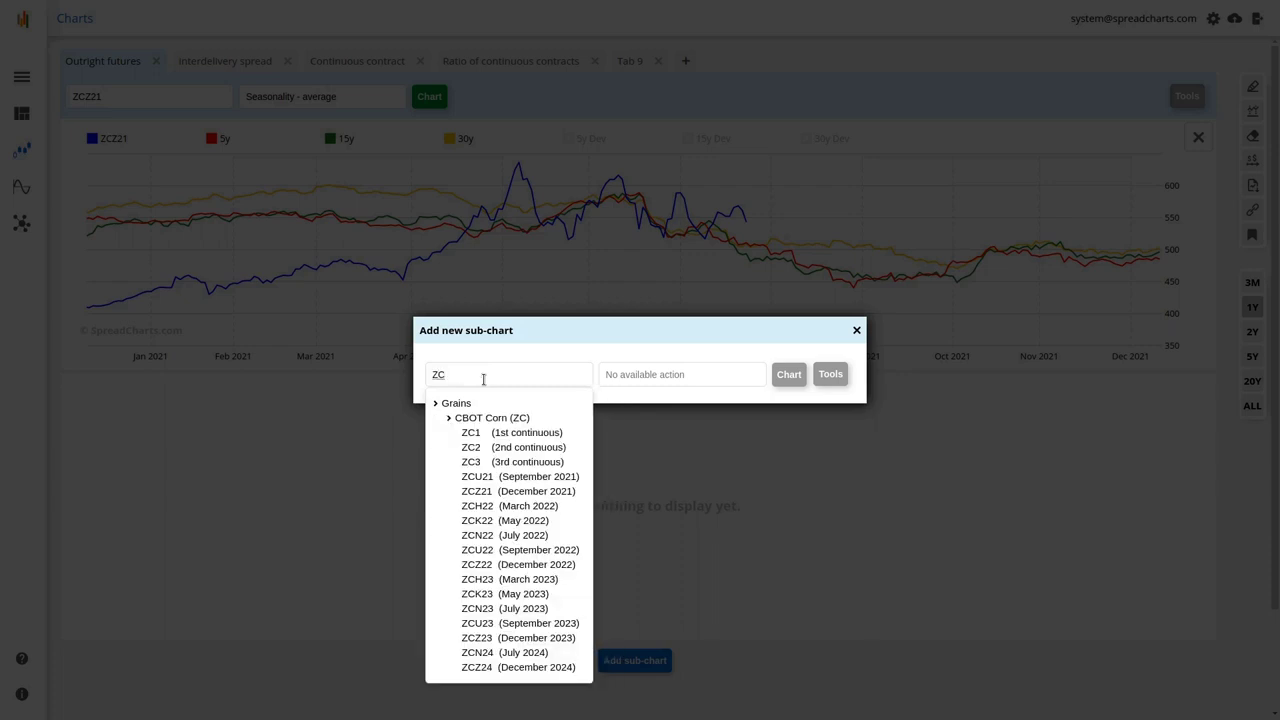
text(Z21)
click(644, 384)
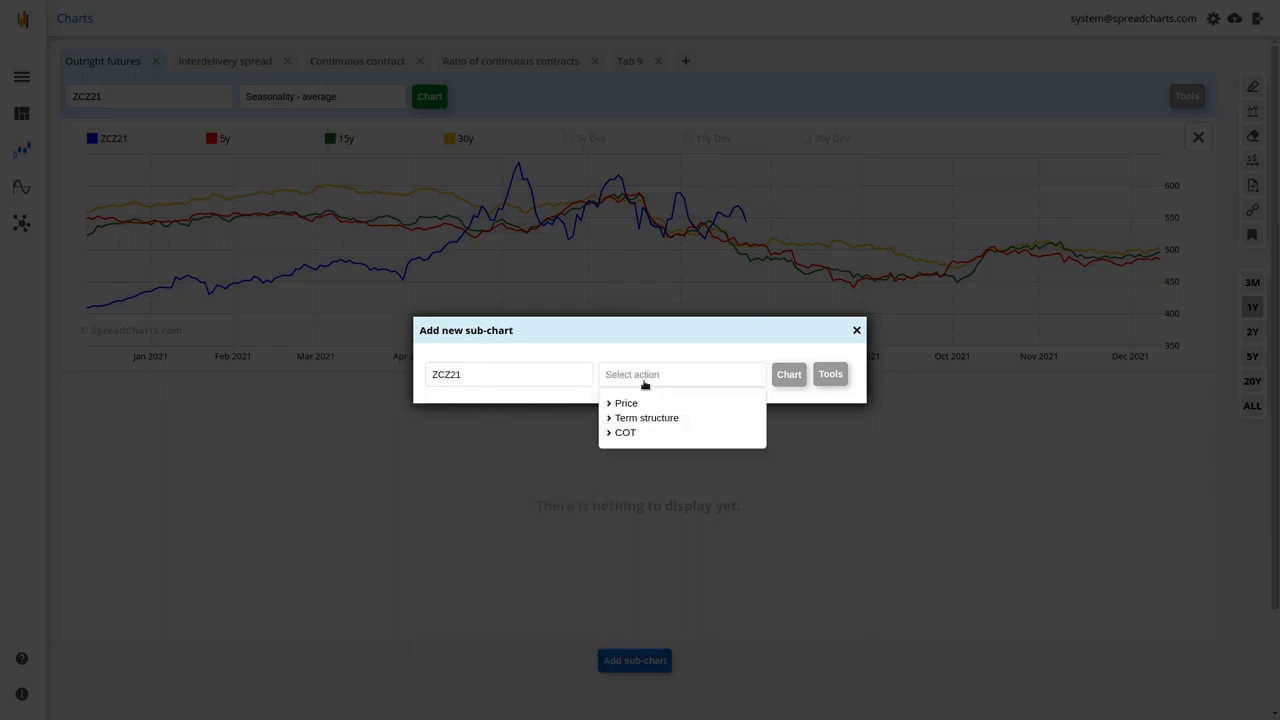
click(648, 402)
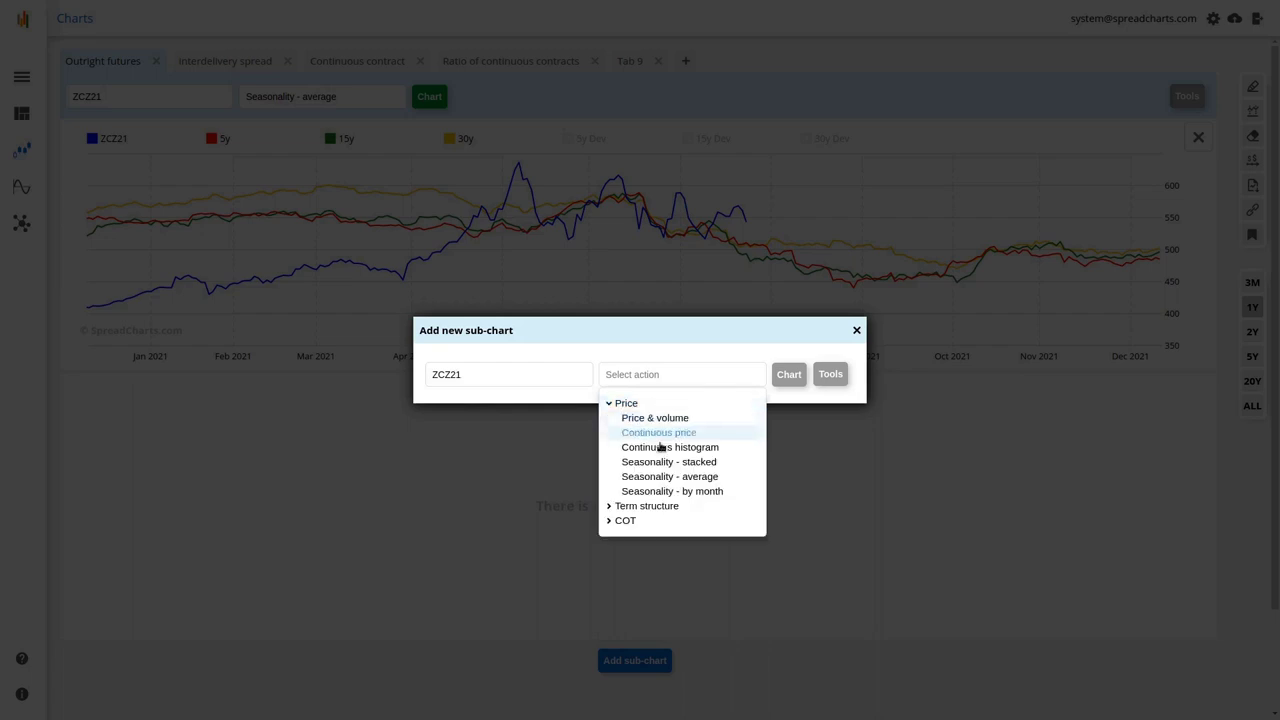
click(677, 492)
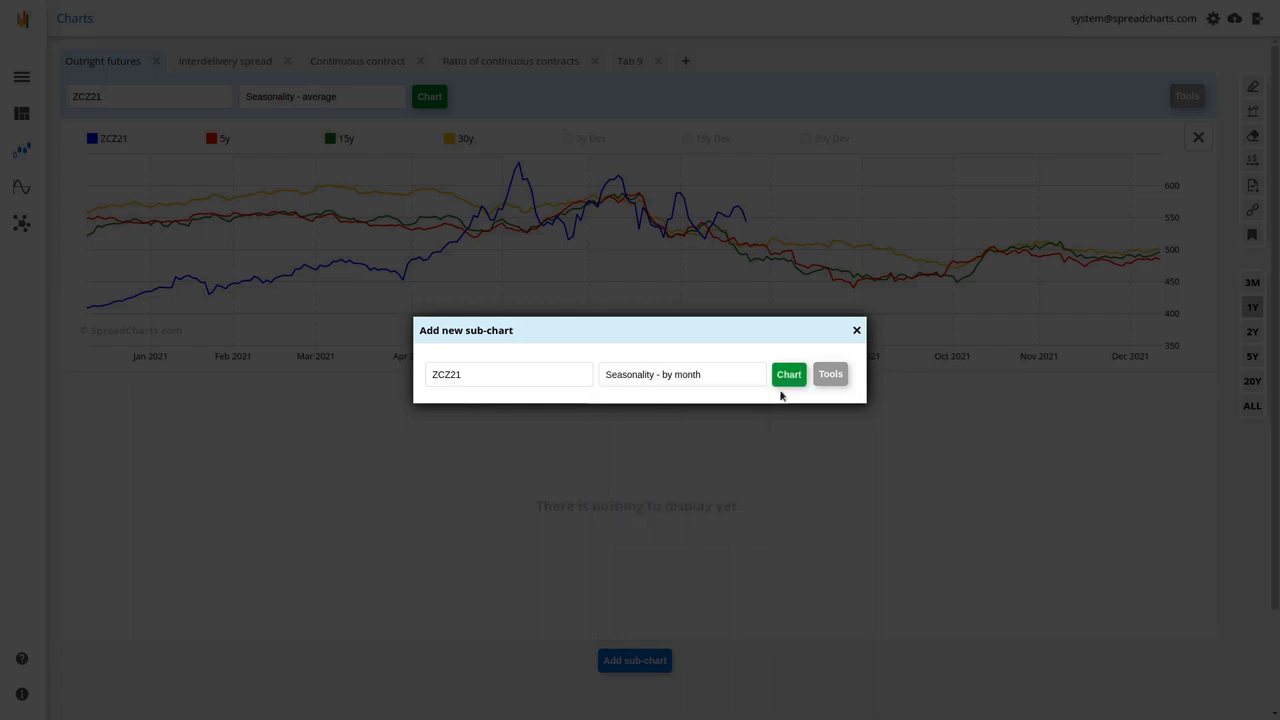
click(786, 378)
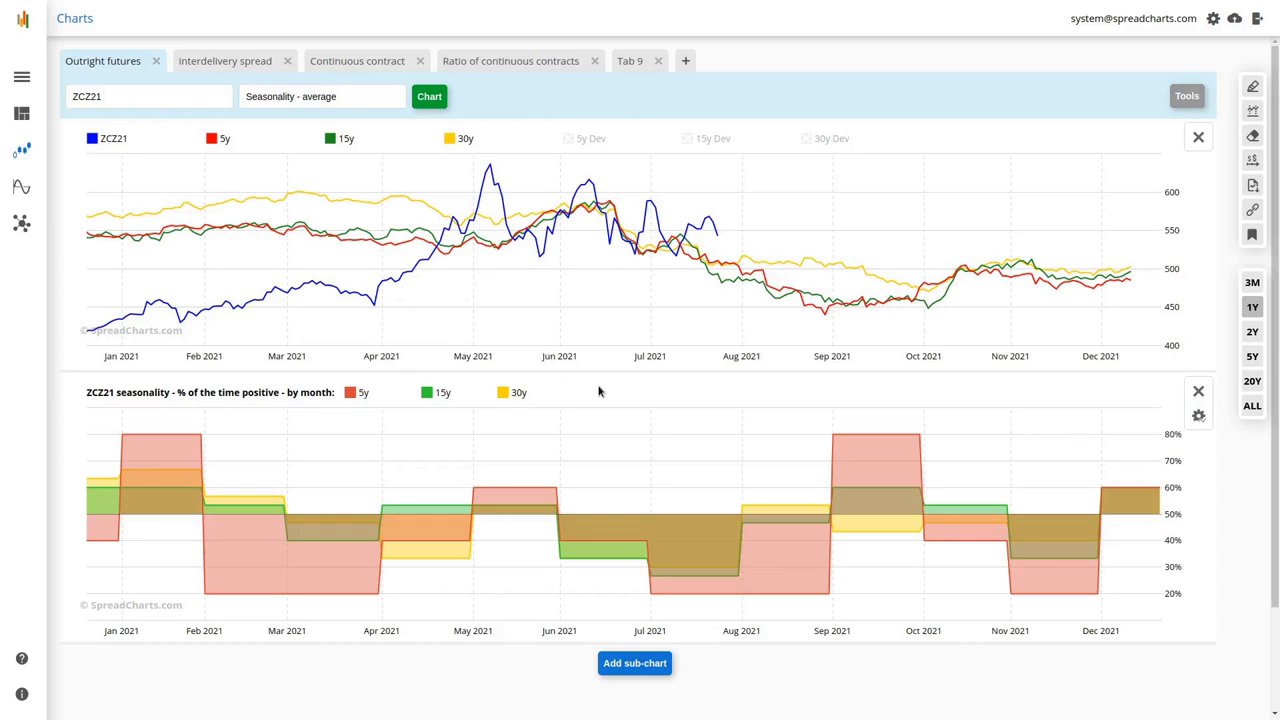
click(353, 395)
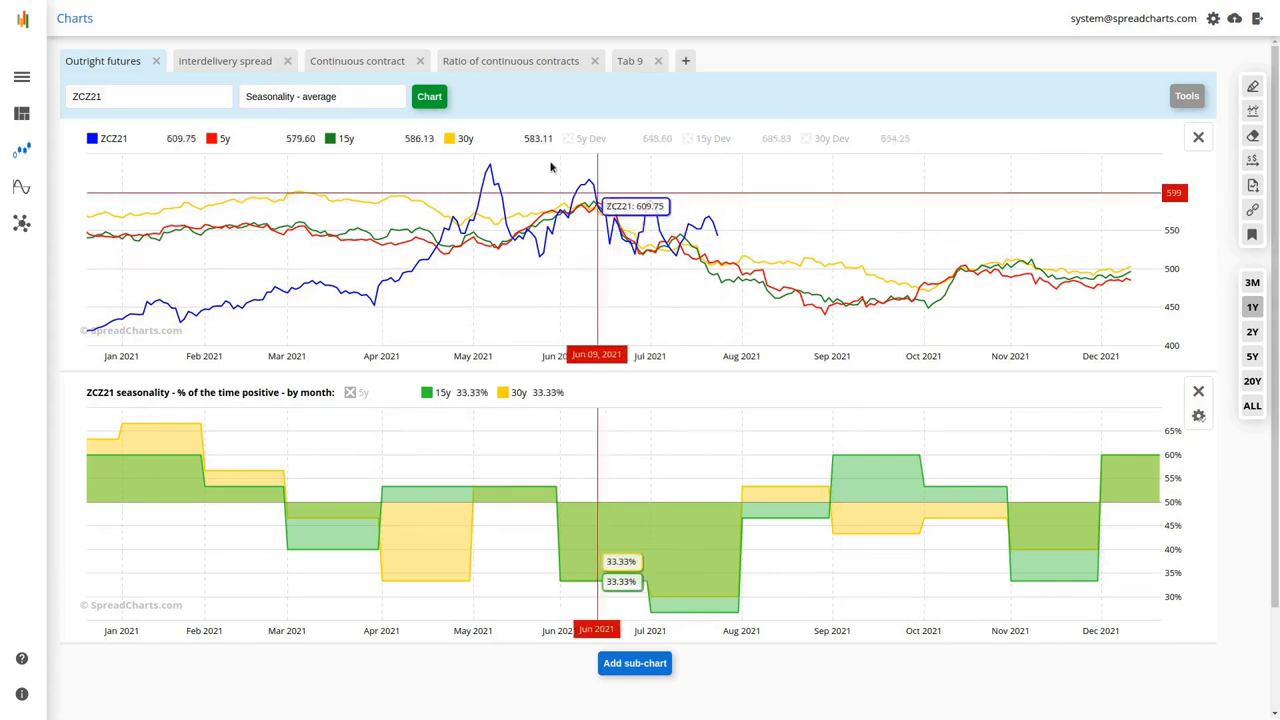
Look through the spread and outright charts, and check the price chart types offered for the continuous contract and the ratio of continuous contracts
click(199, 62)
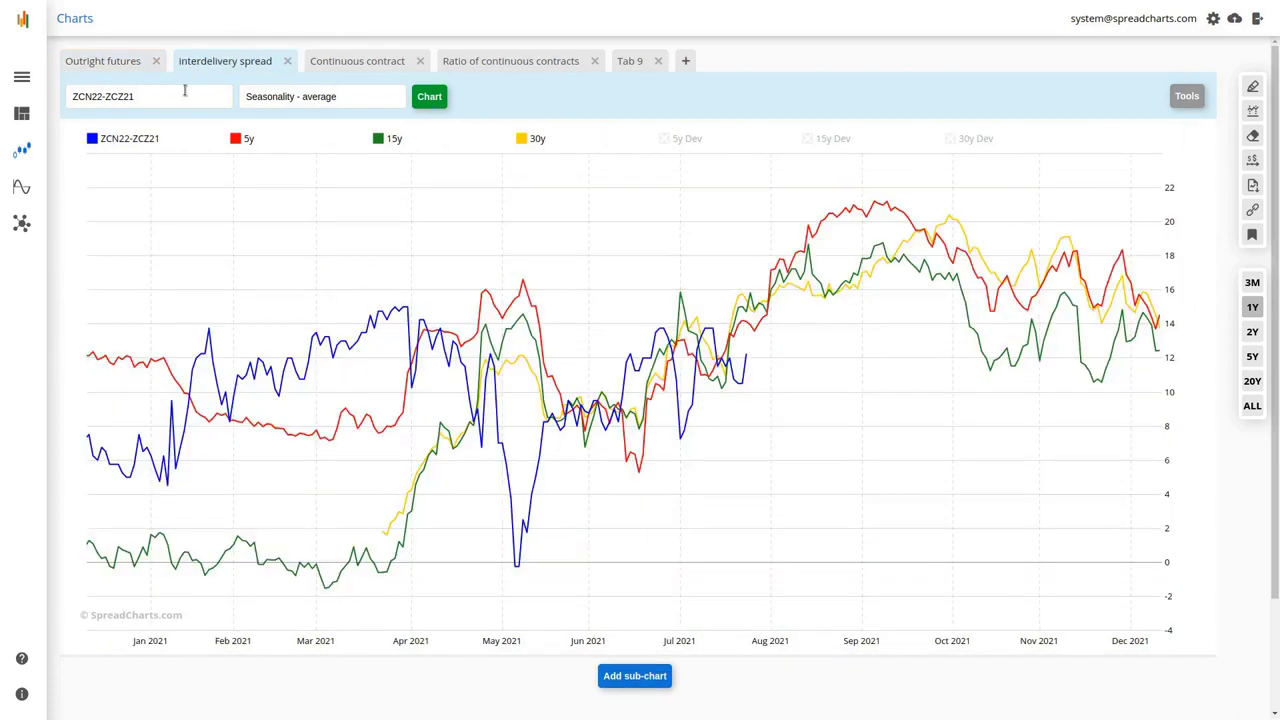
click(122, 68)
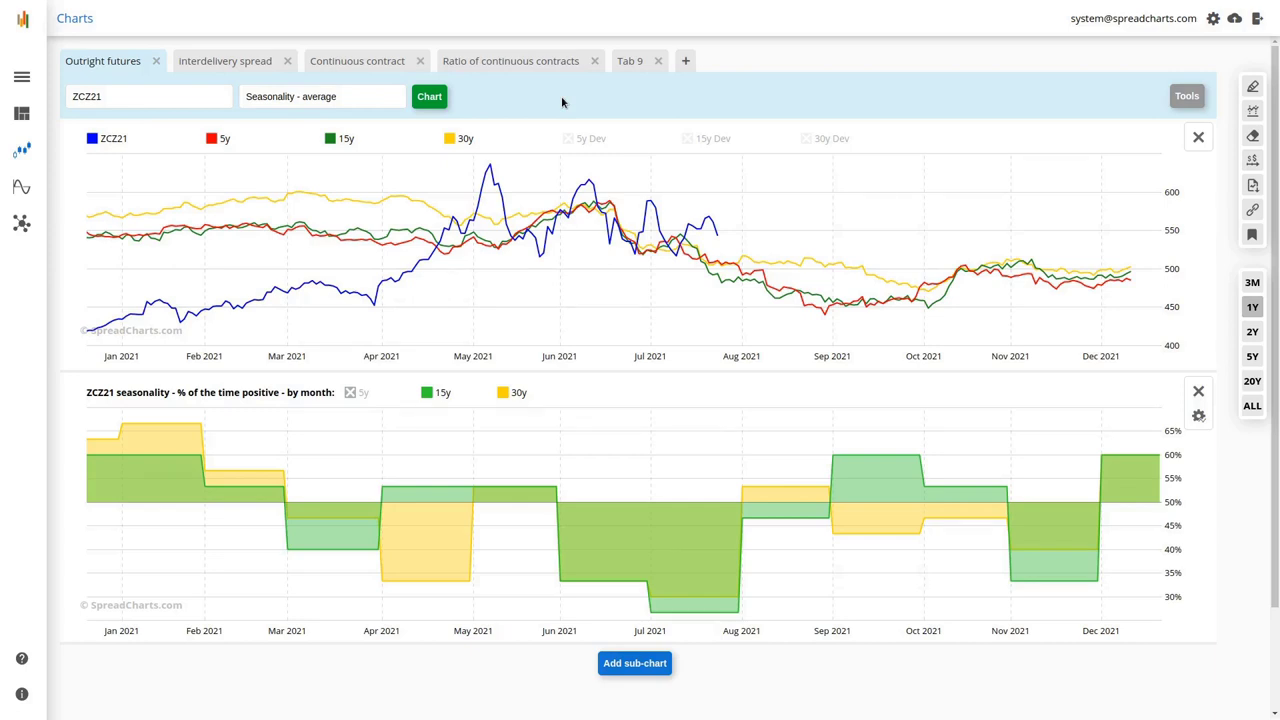
click(370, 64)
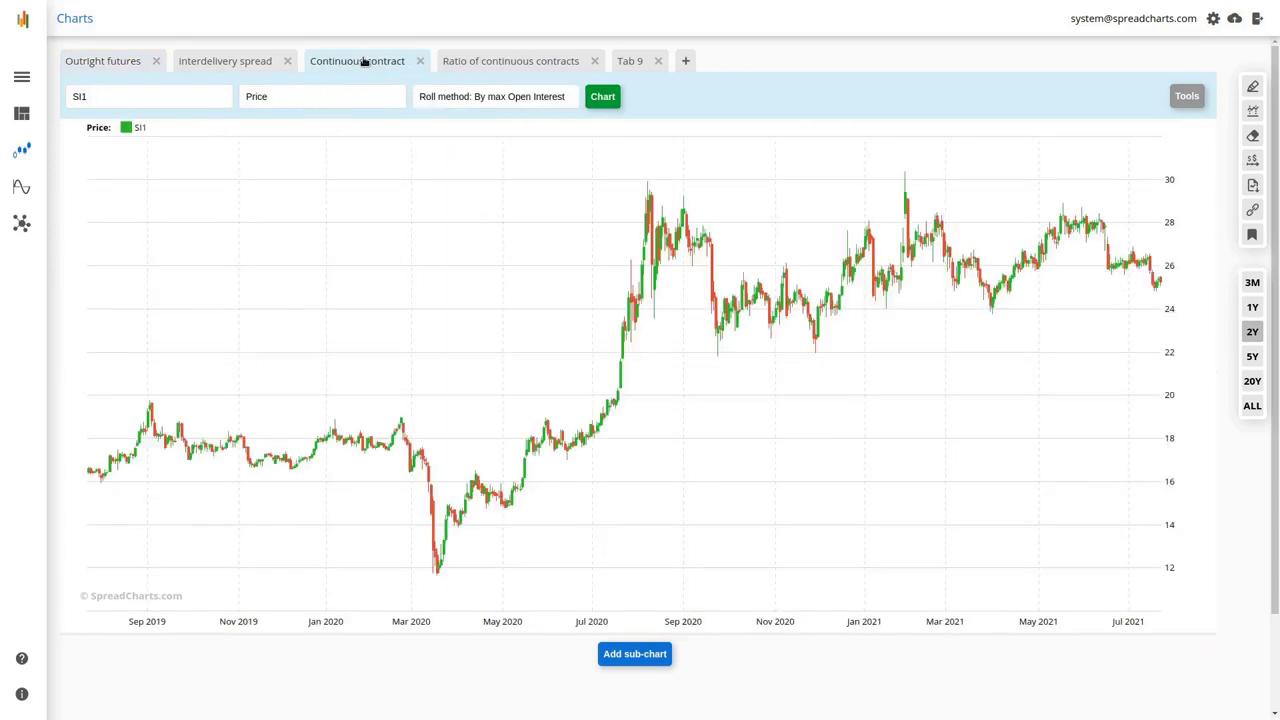
click(322, 98)
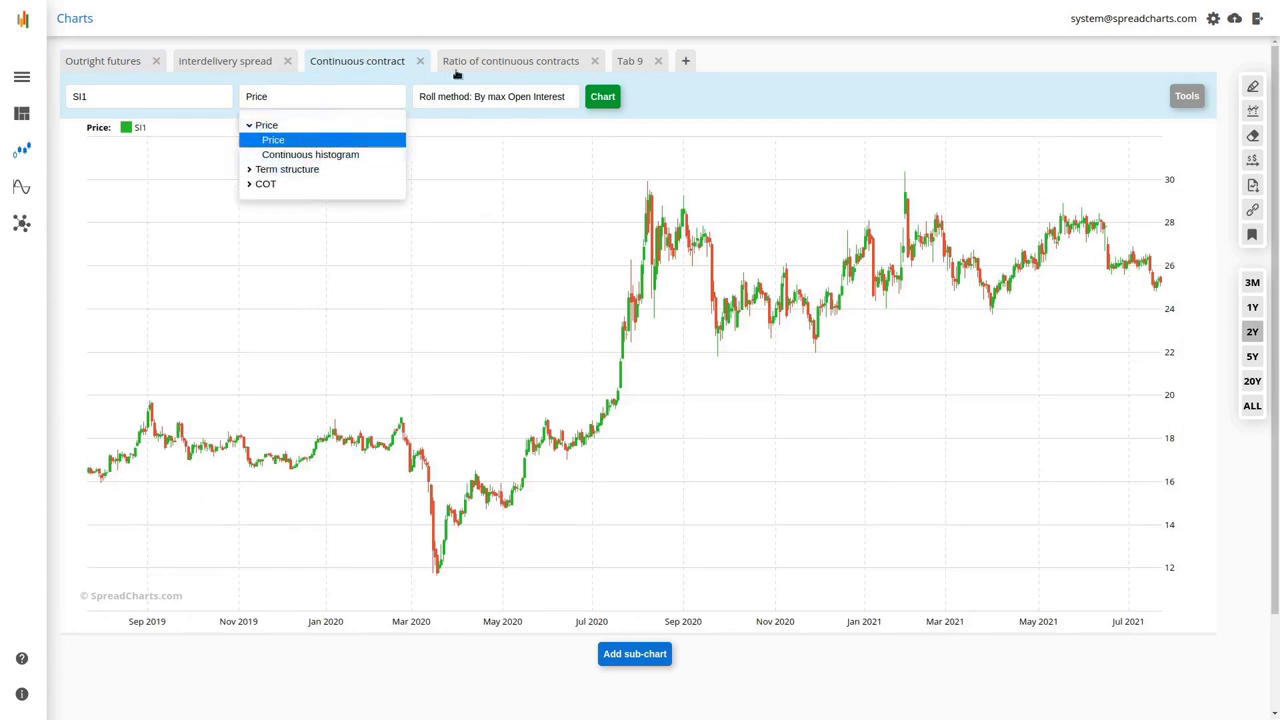
click(496, 58)
click(344, 95)
click(292, 124)
click(369, 66)
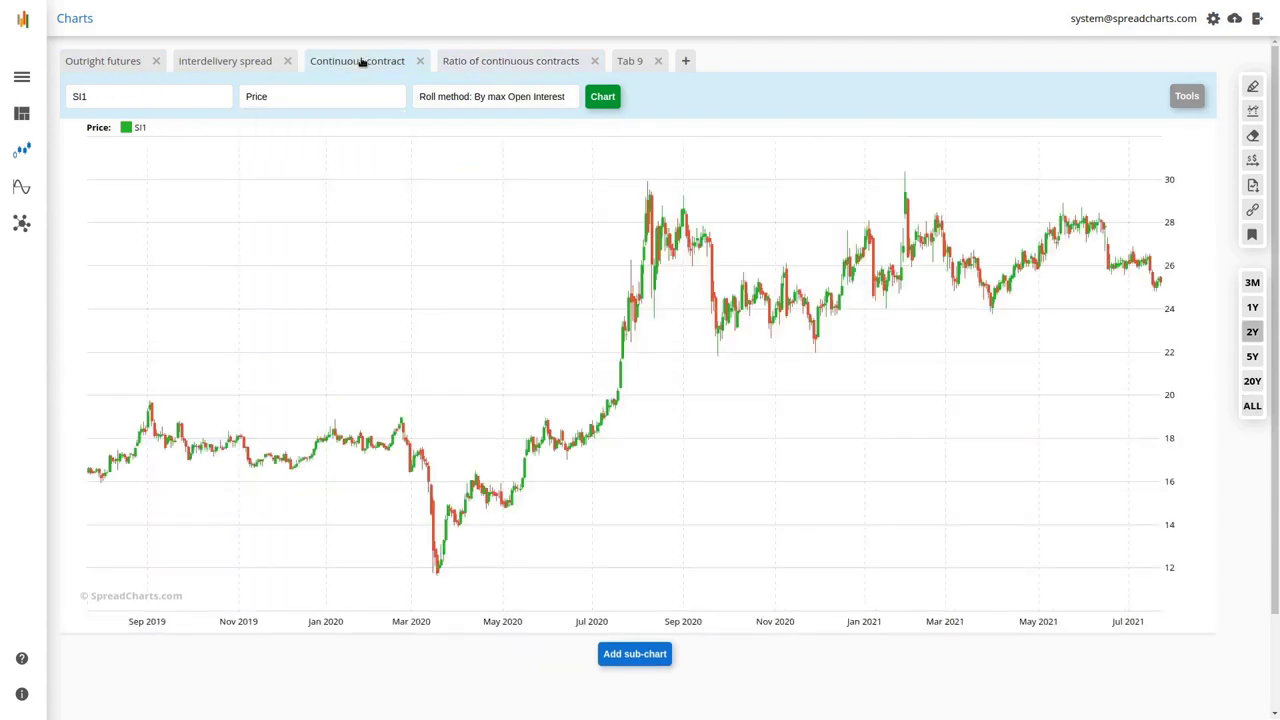
Close Tab 9 and bring up the outright futures chart again
click(657, 61)
click(263, 60)
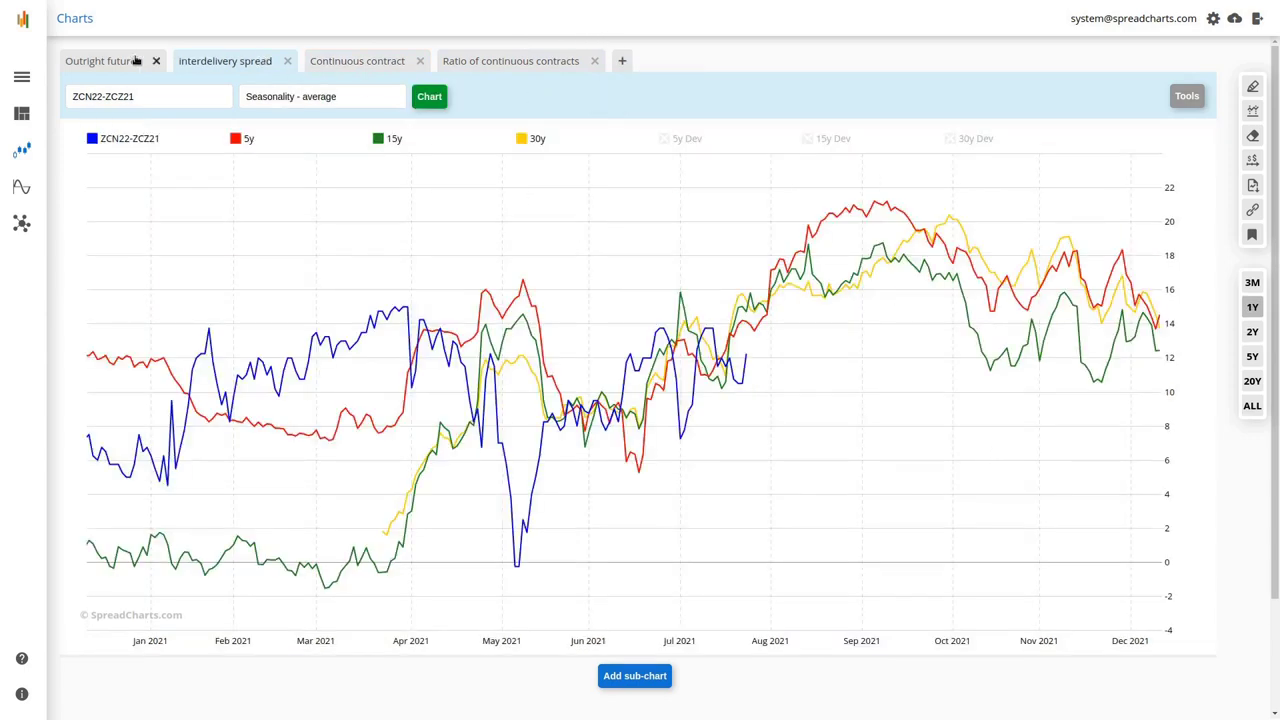
click(103, 60)
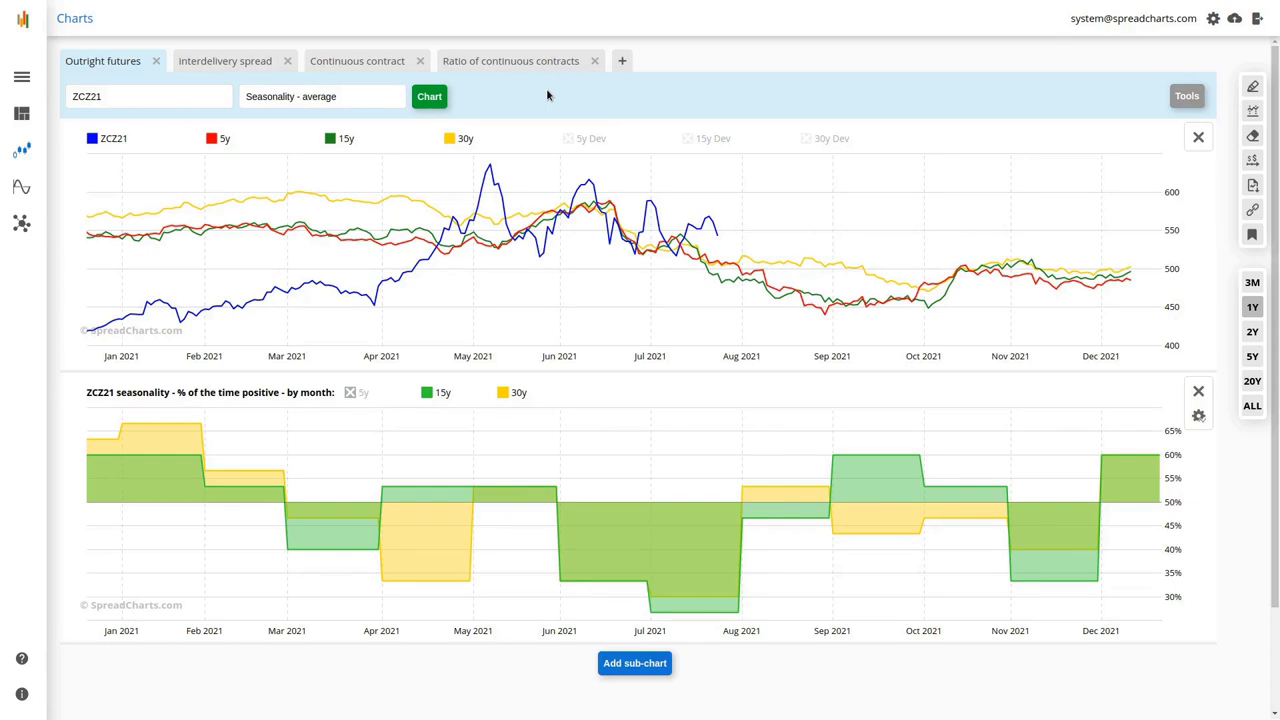
Replace the average seasonality in the main outright futures chart with Price & volume for ZCZ21
click(344, 96)
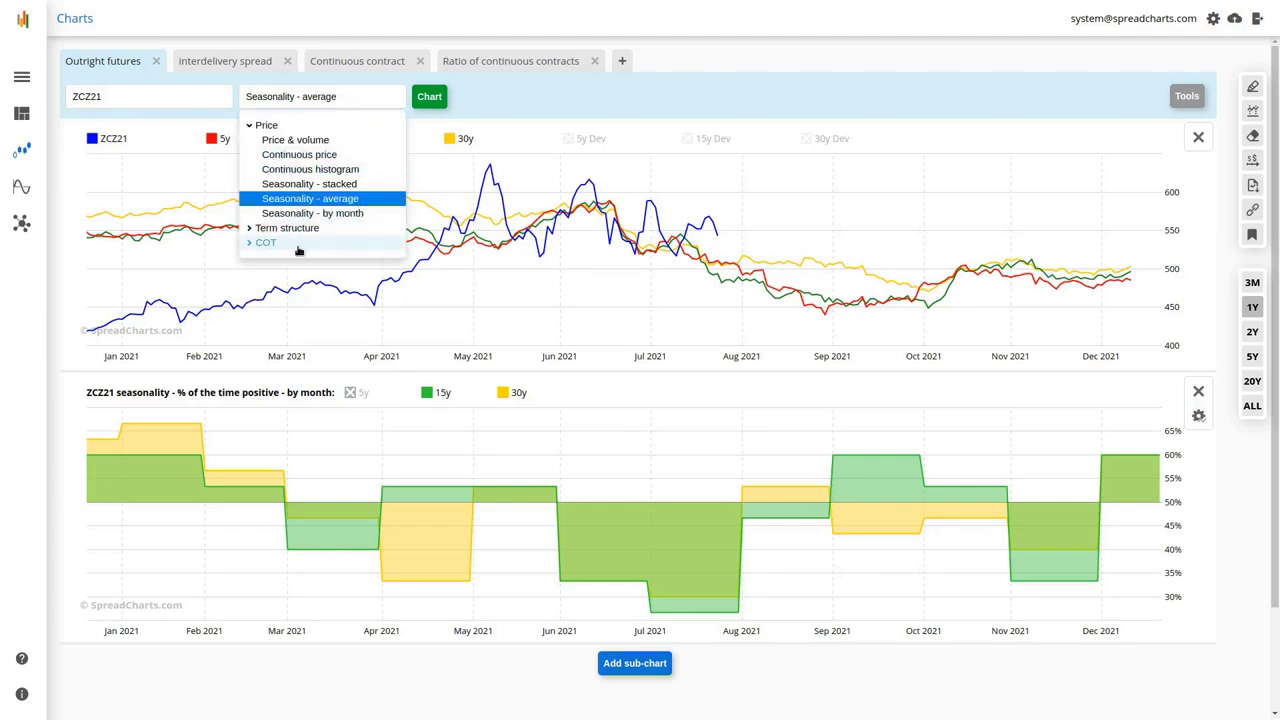
click(269, 141)
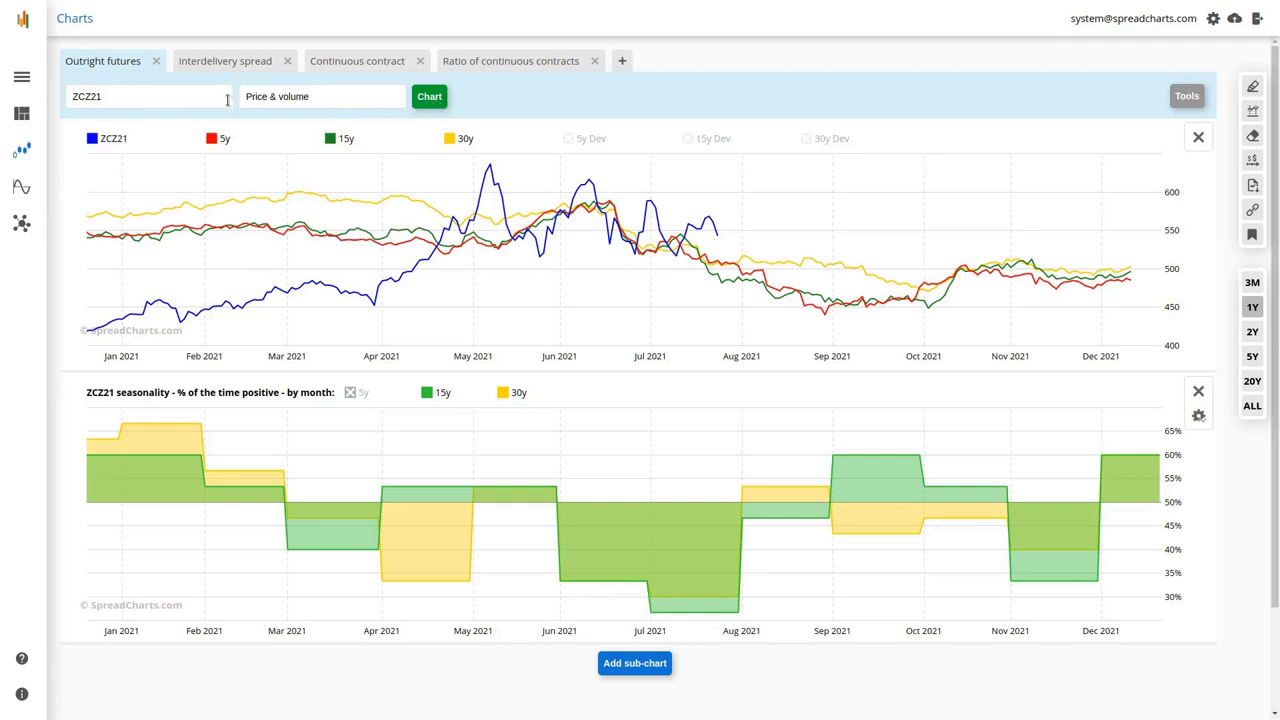
click(429, 97)
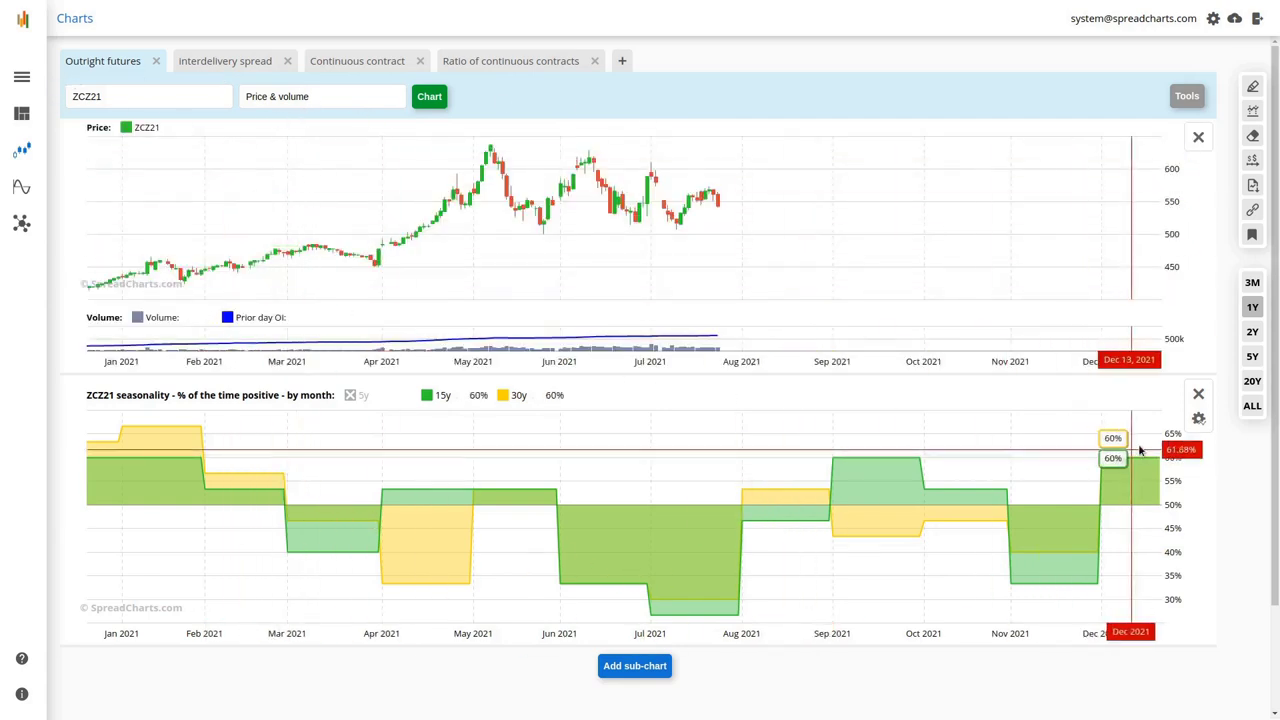
Change the ZCZ21 sub-chart to the COT chart ZC - Net positions and extend the time range to the whole history
click(1198, 418)
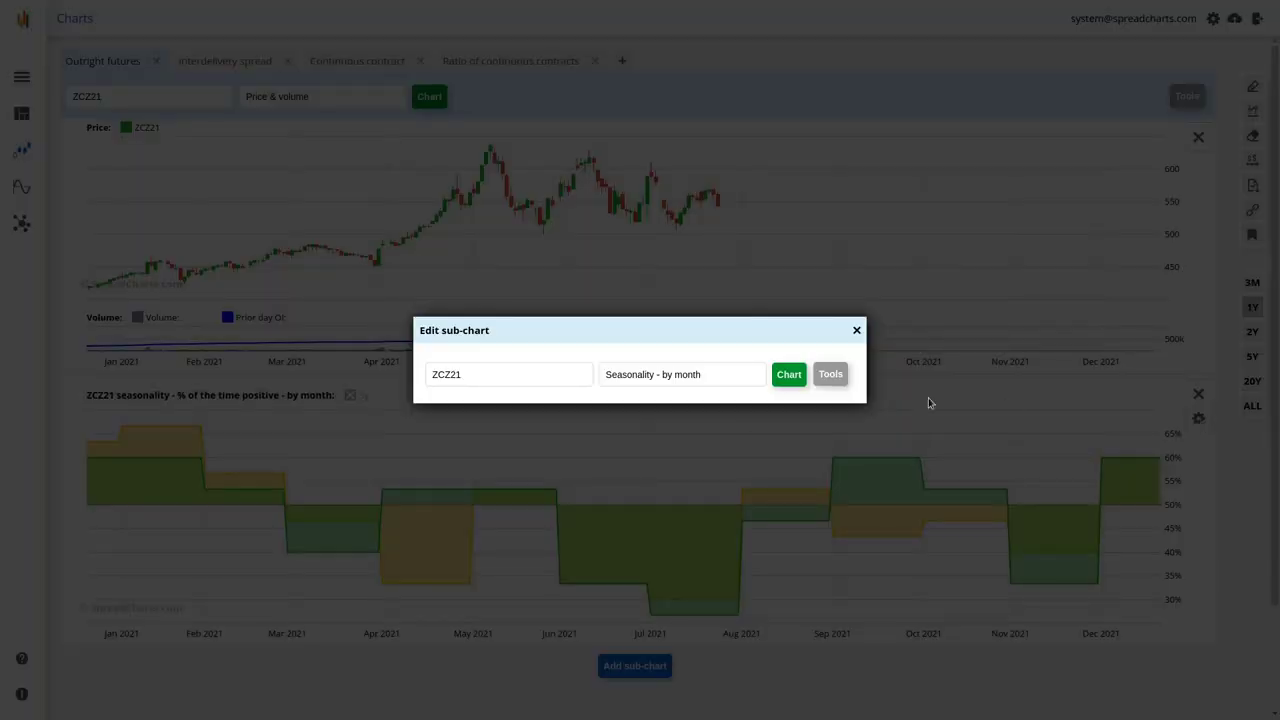
click(618, 383)
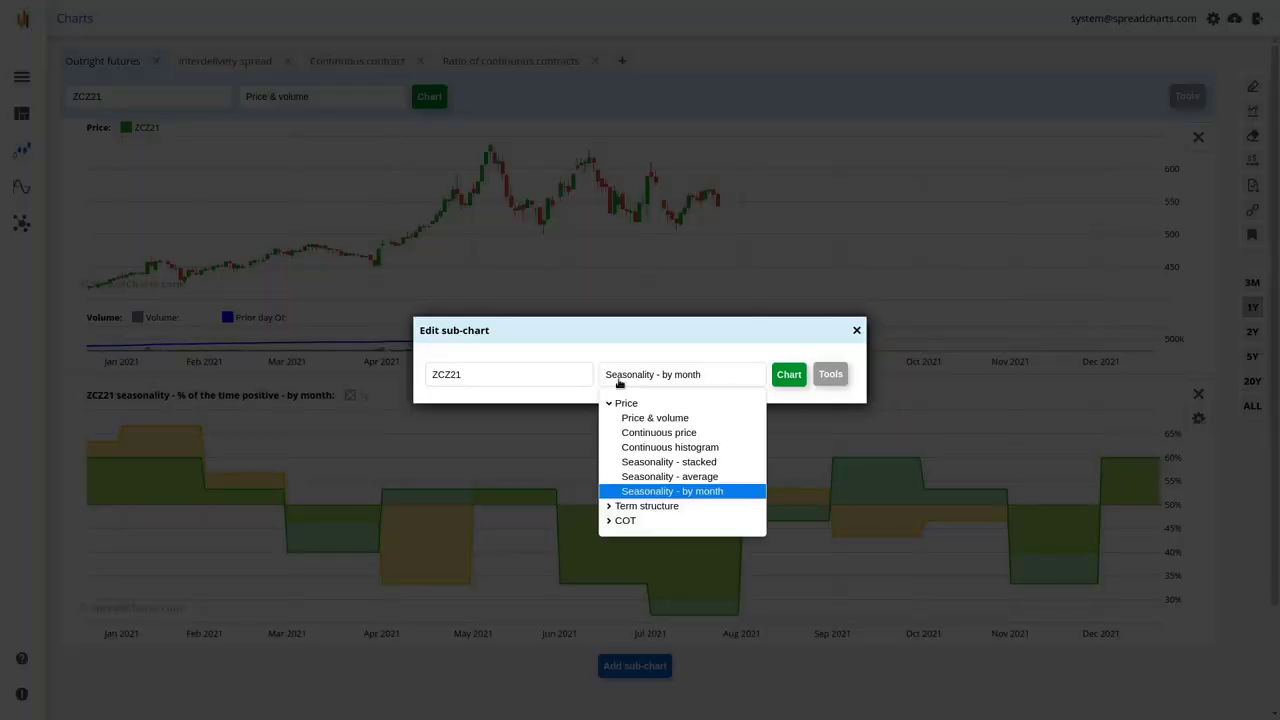
click(614, 521)
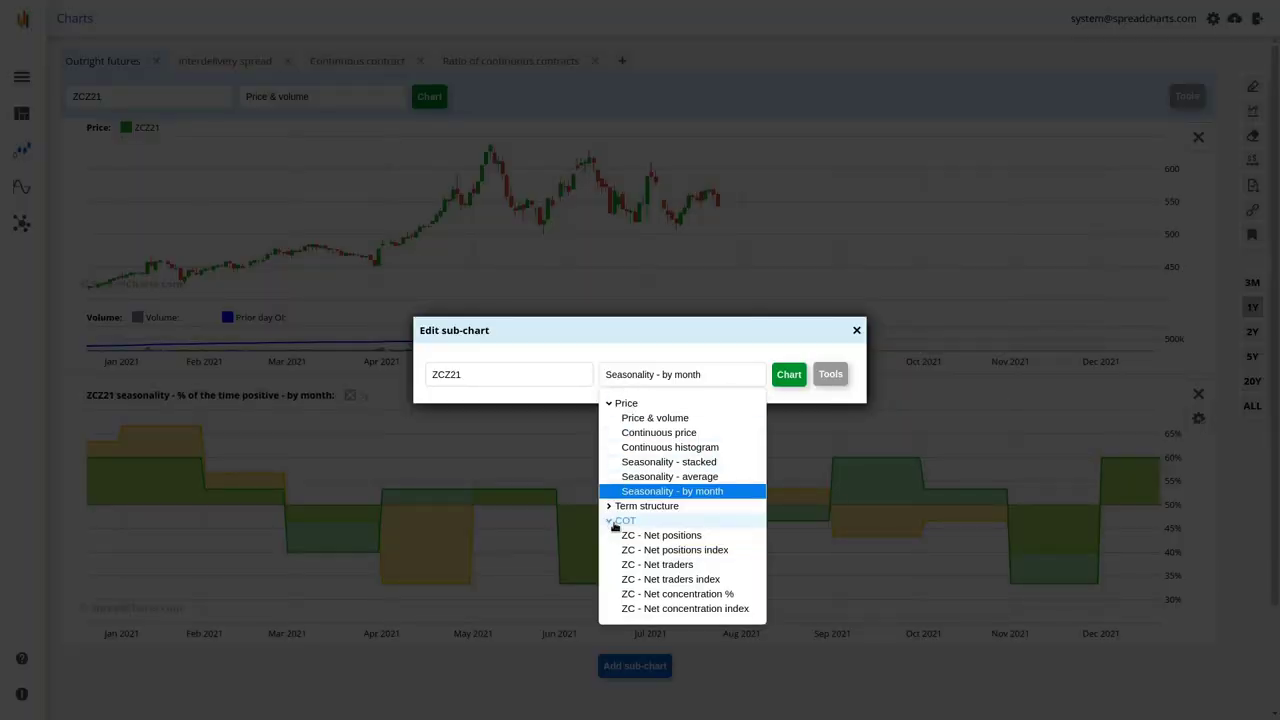
click(722, 538)
click(789, 375)
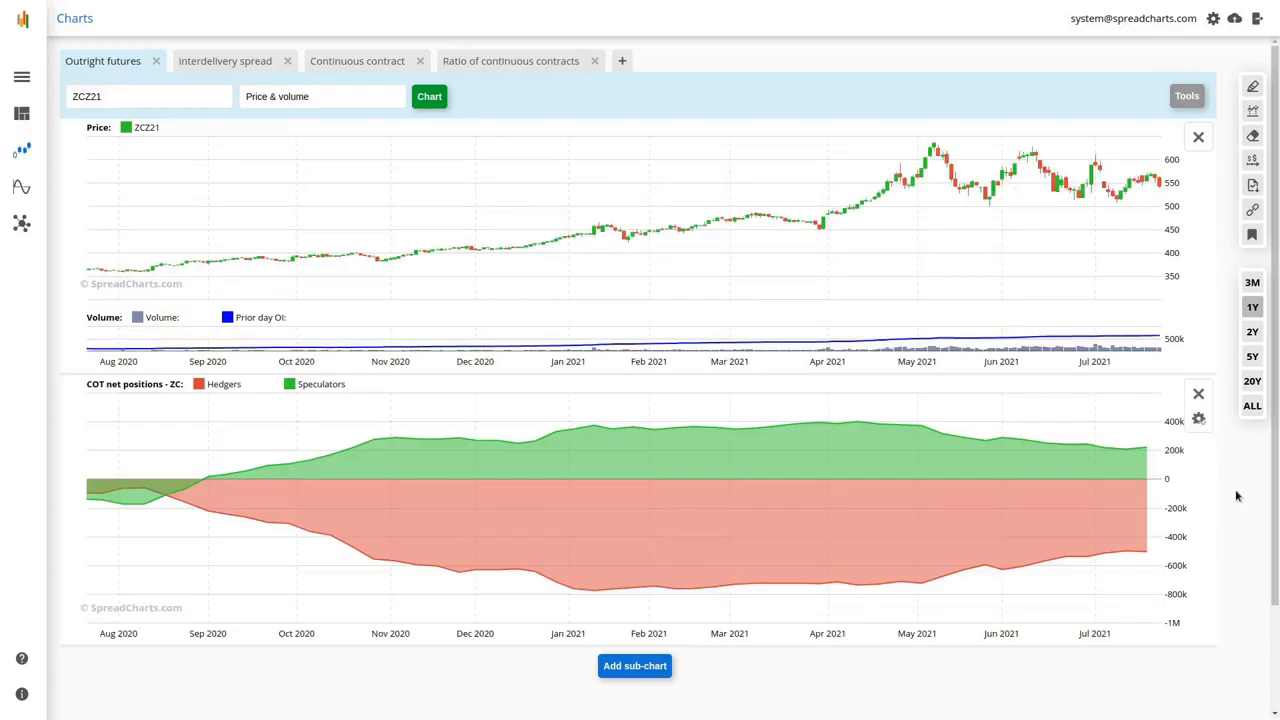
click(1252, 405)
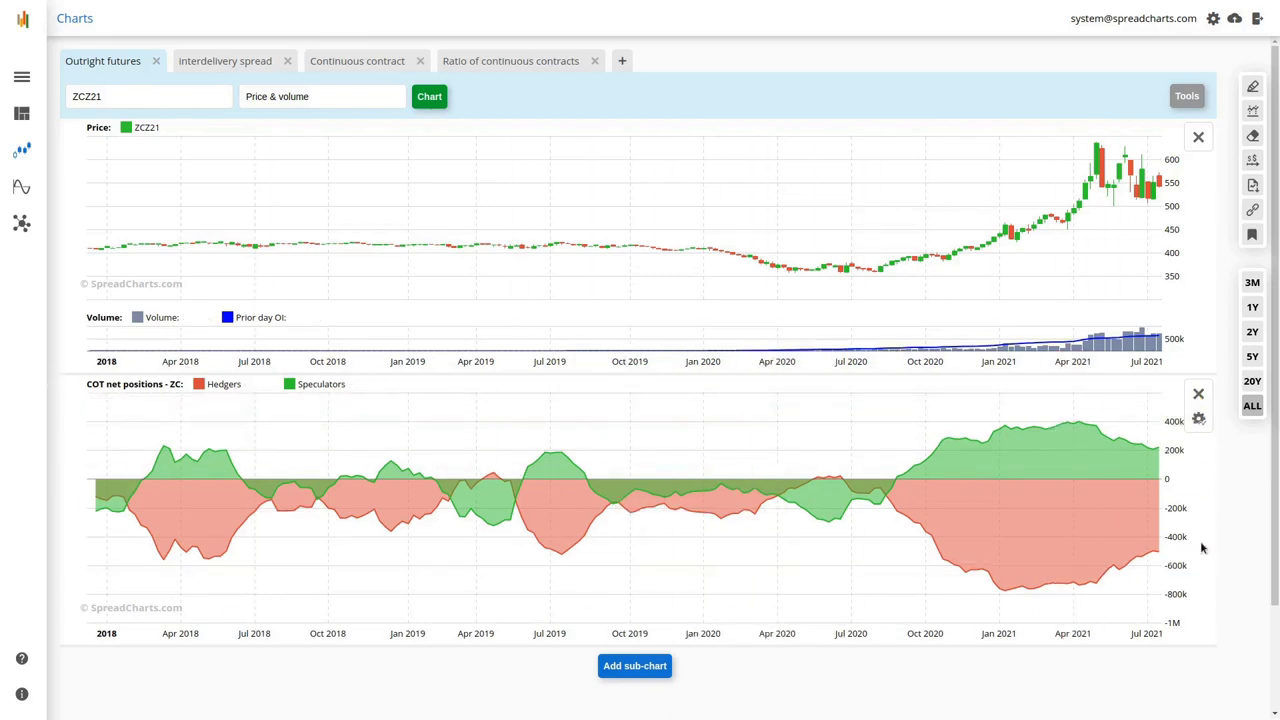
click(1198, 418)
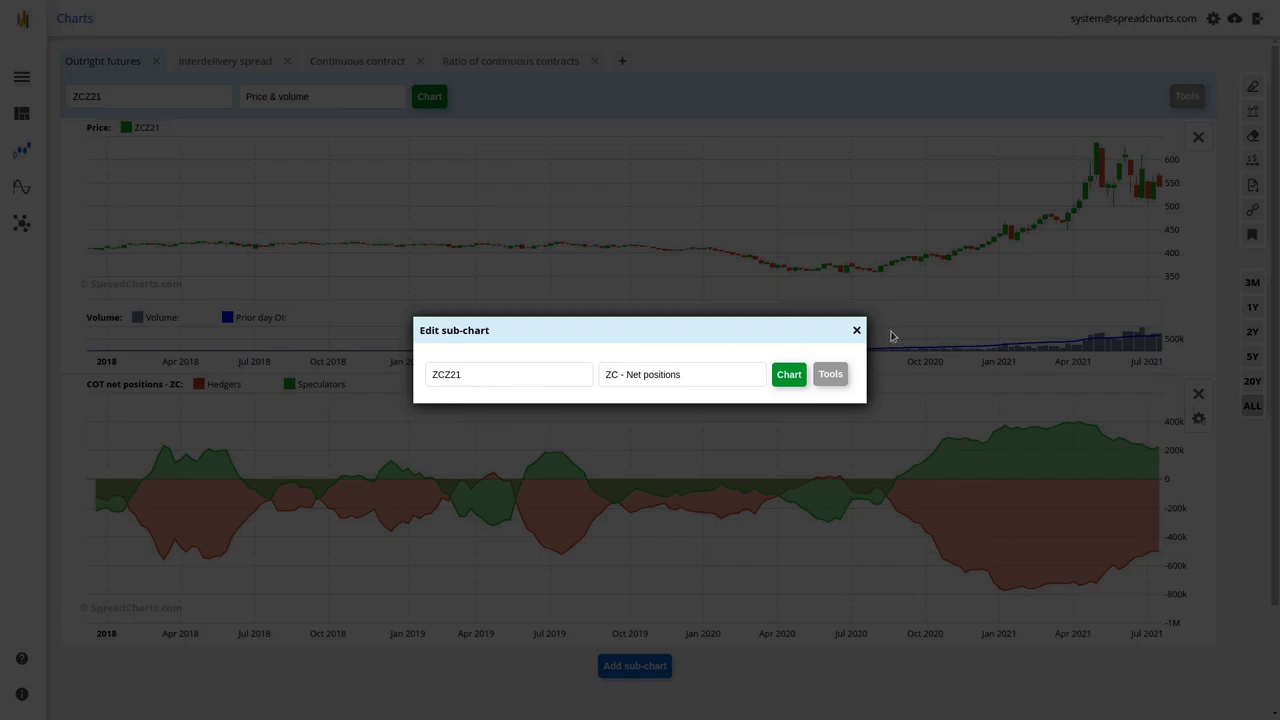
click(856, 330)
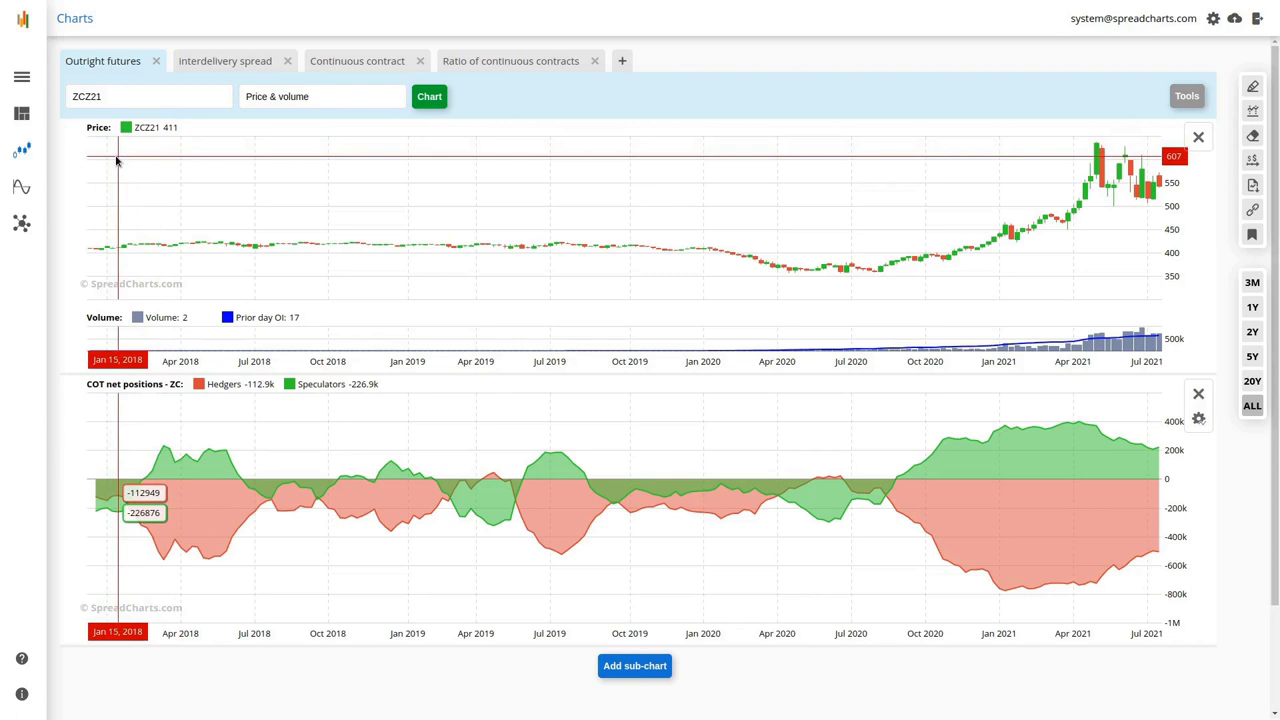
Add a sub-chart for ZC1 showing the COT chart ZC - Net positions below the SI1 continuous contract chart
click(350, 62)
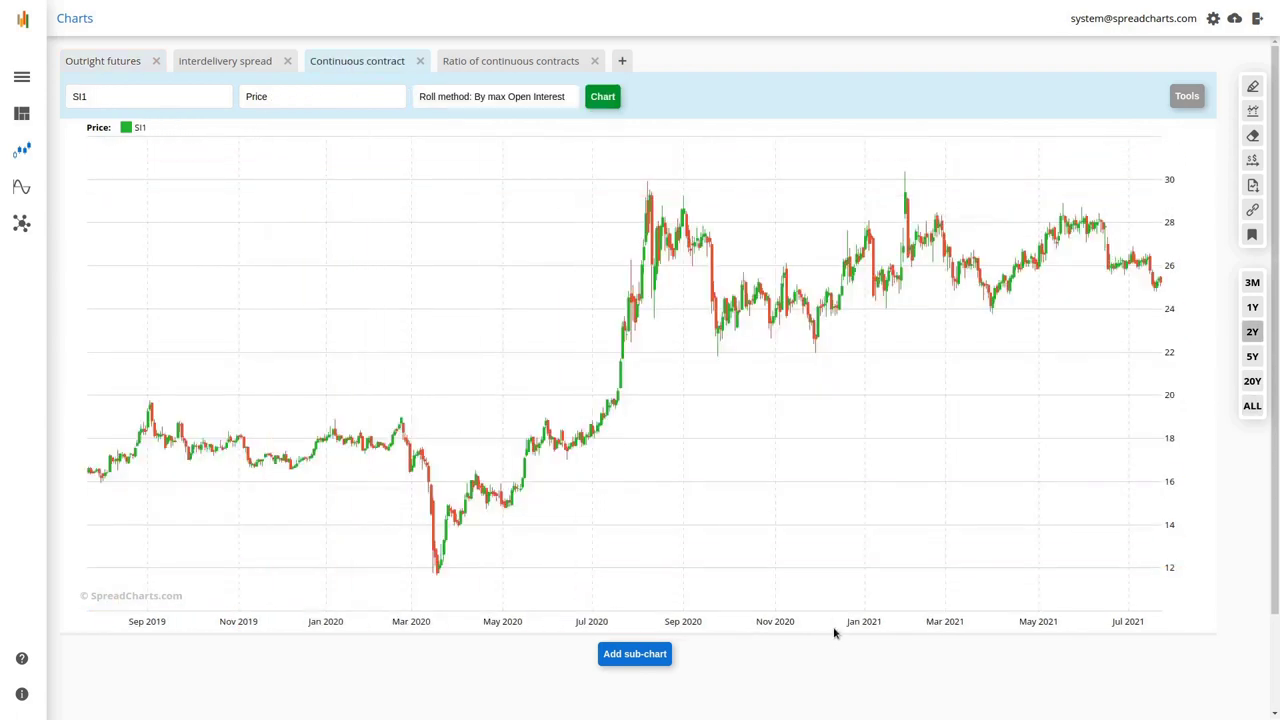
drag(834, 632, 786, 358)
click(622, 381)
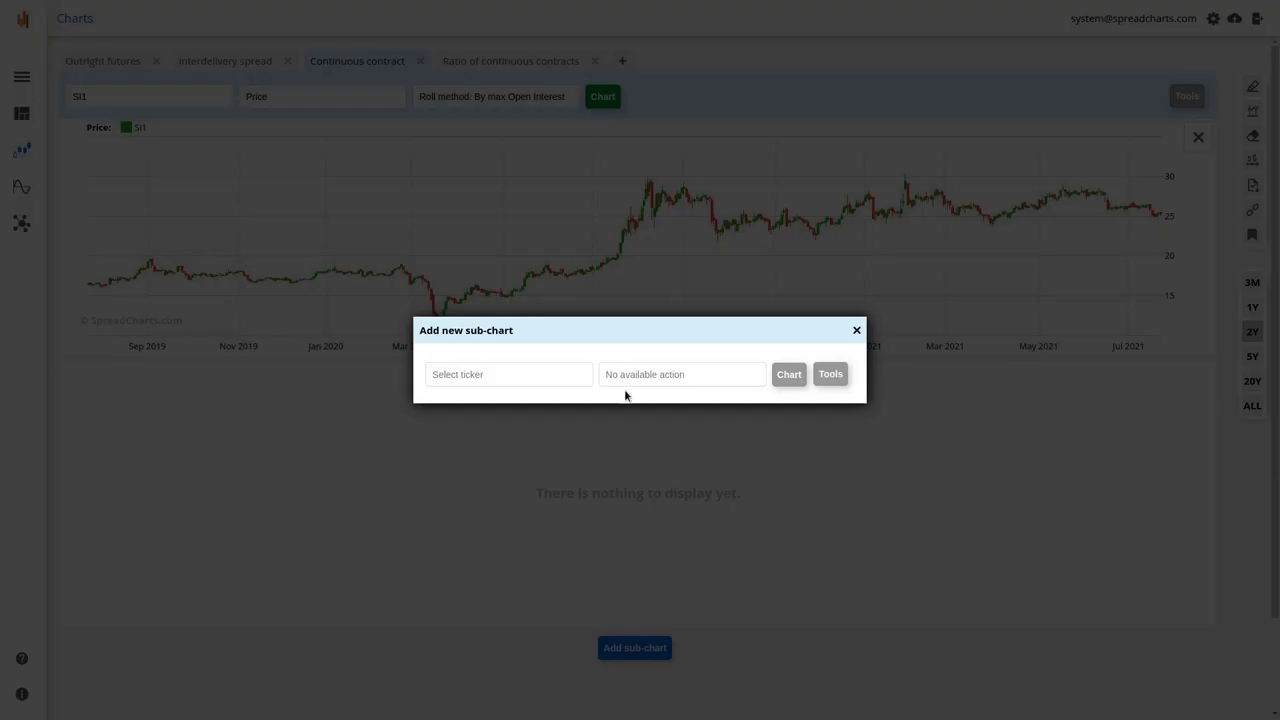
click(543, 376)
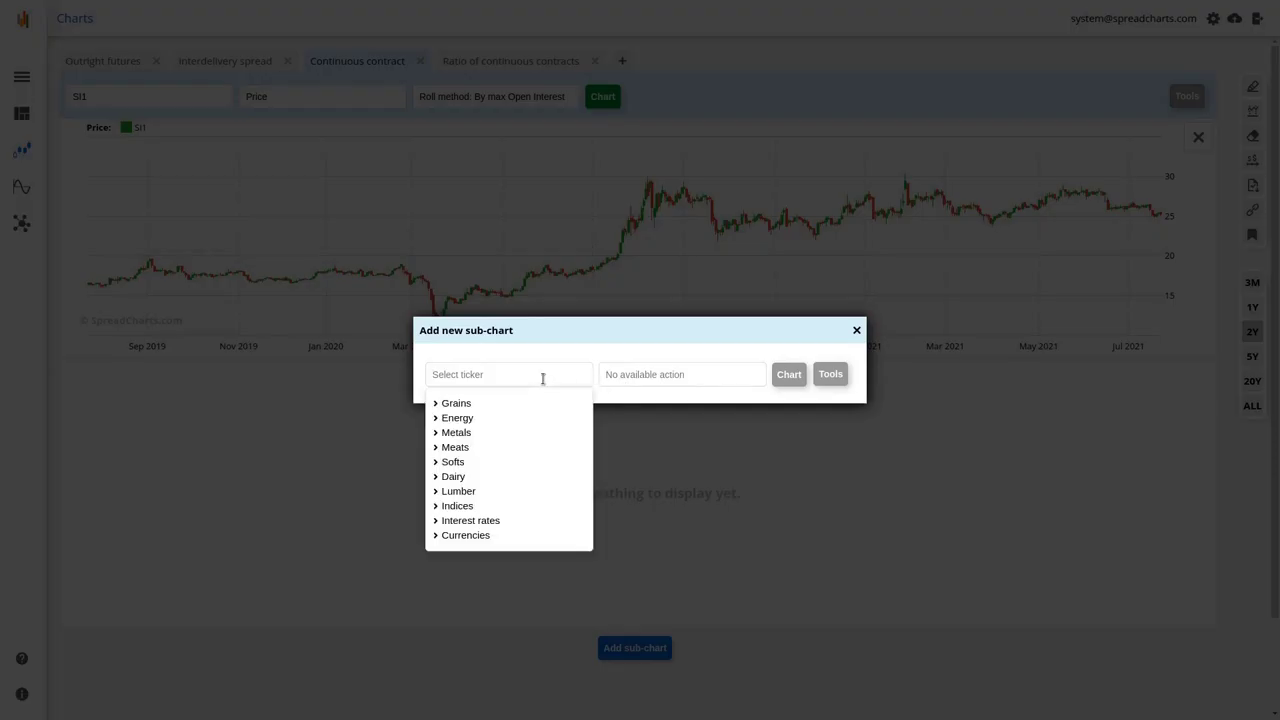
text(ZC1)
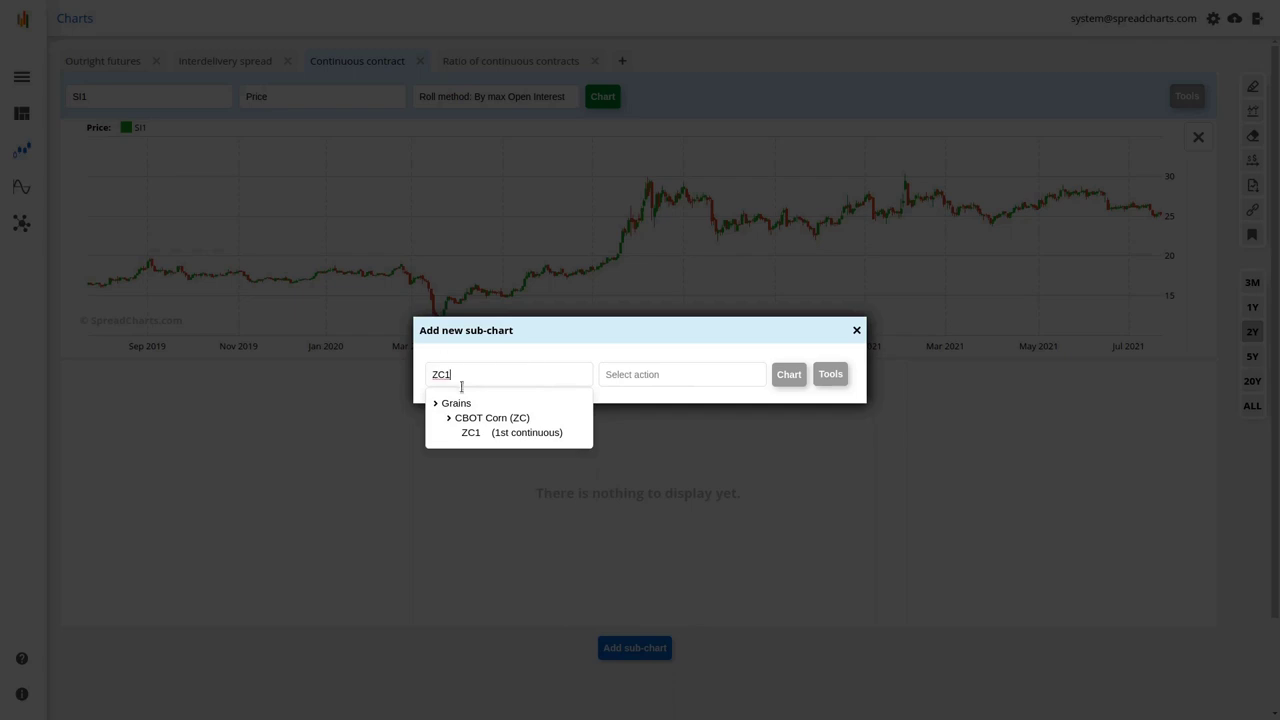
click(665, 380)
click(674, 432)
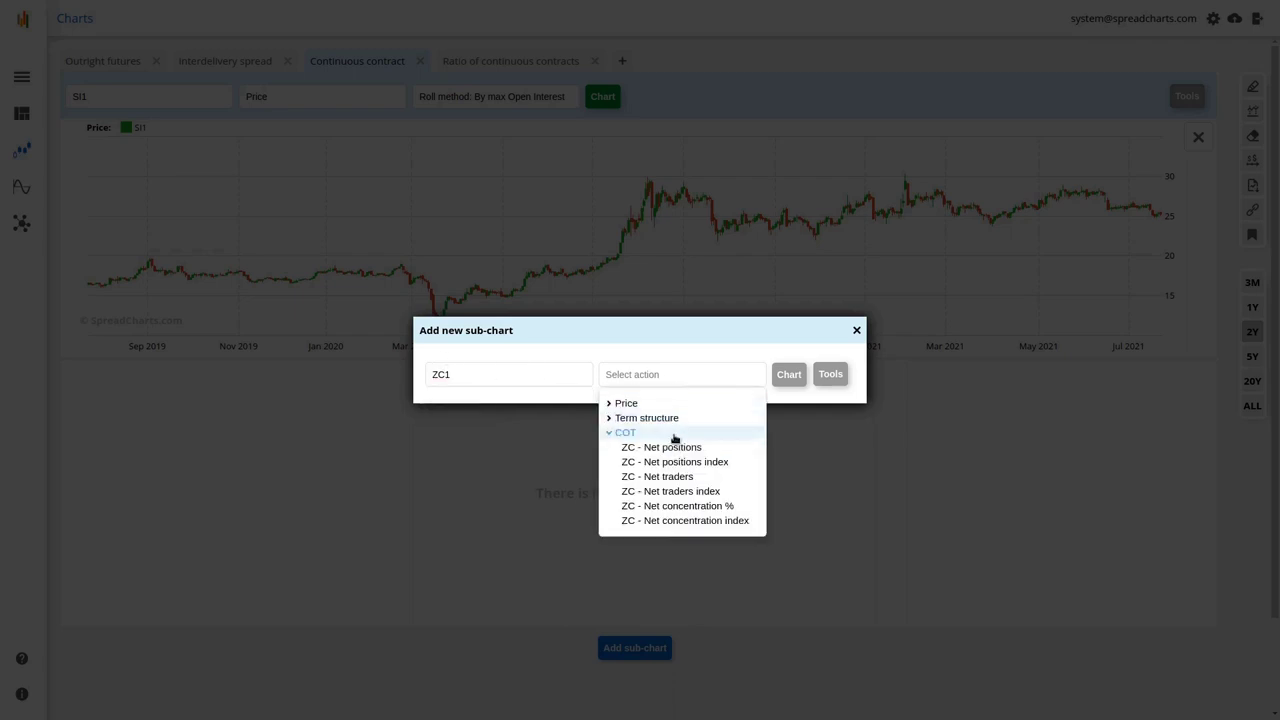
click(672, 448)
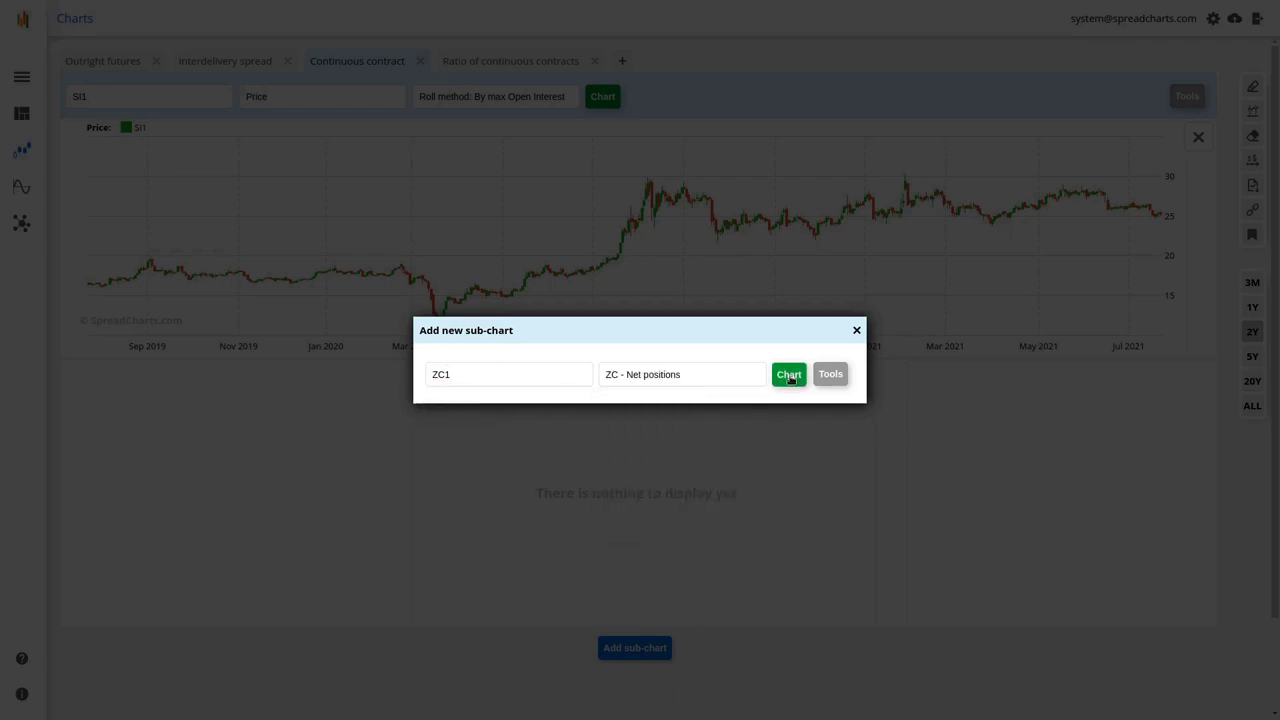
click(789, 376)
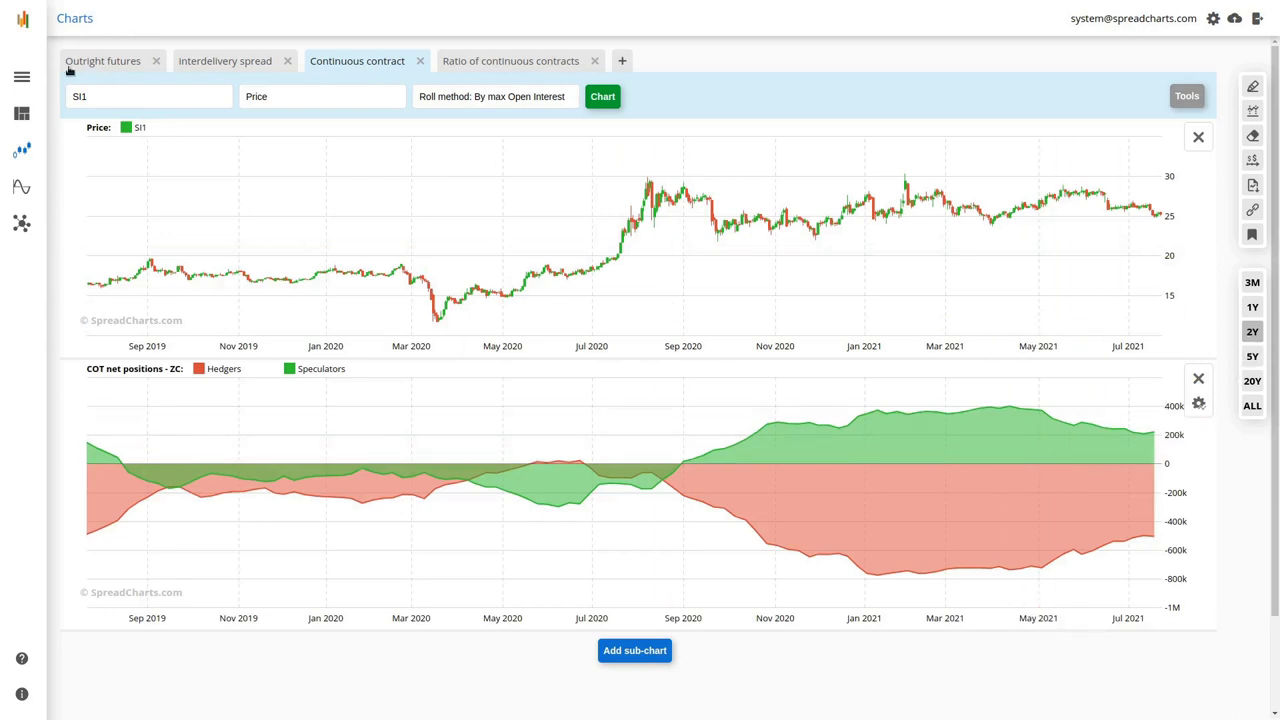
Widen the time range through 5 and 20 years to the whole history, and zoom in on the period from January 1986 onward
click(1252, 356)
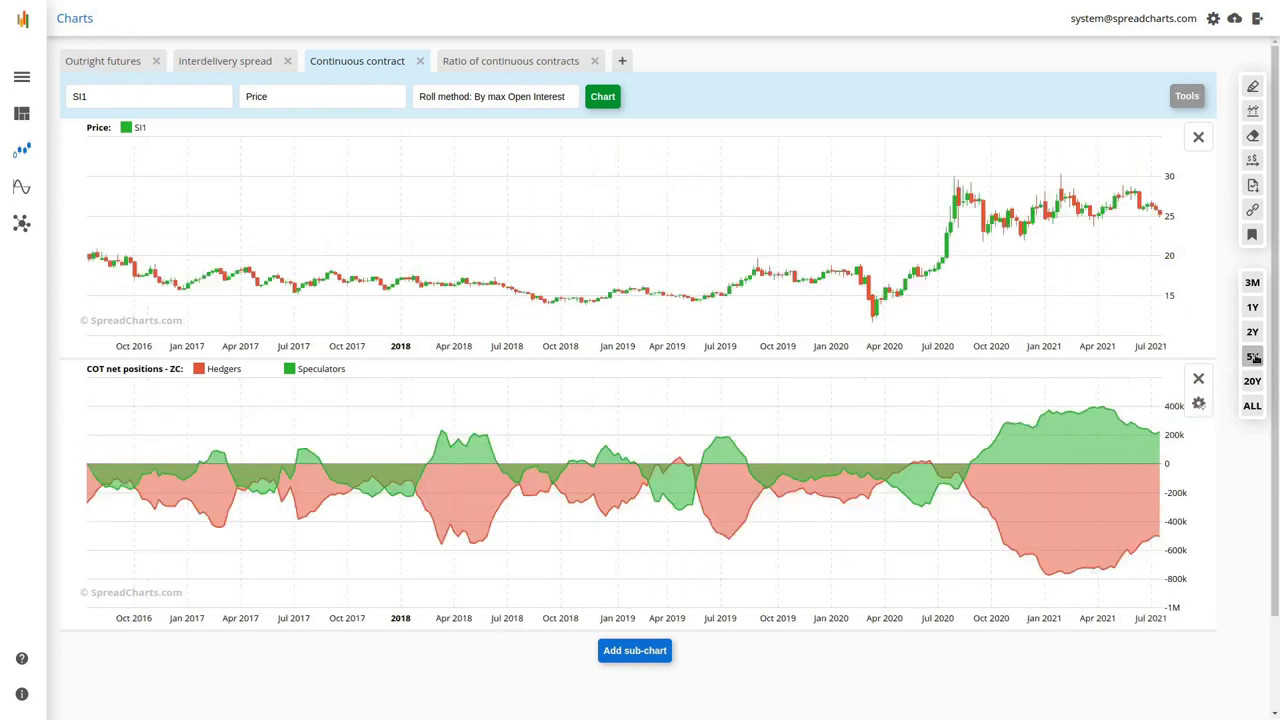
click(1253, 383)
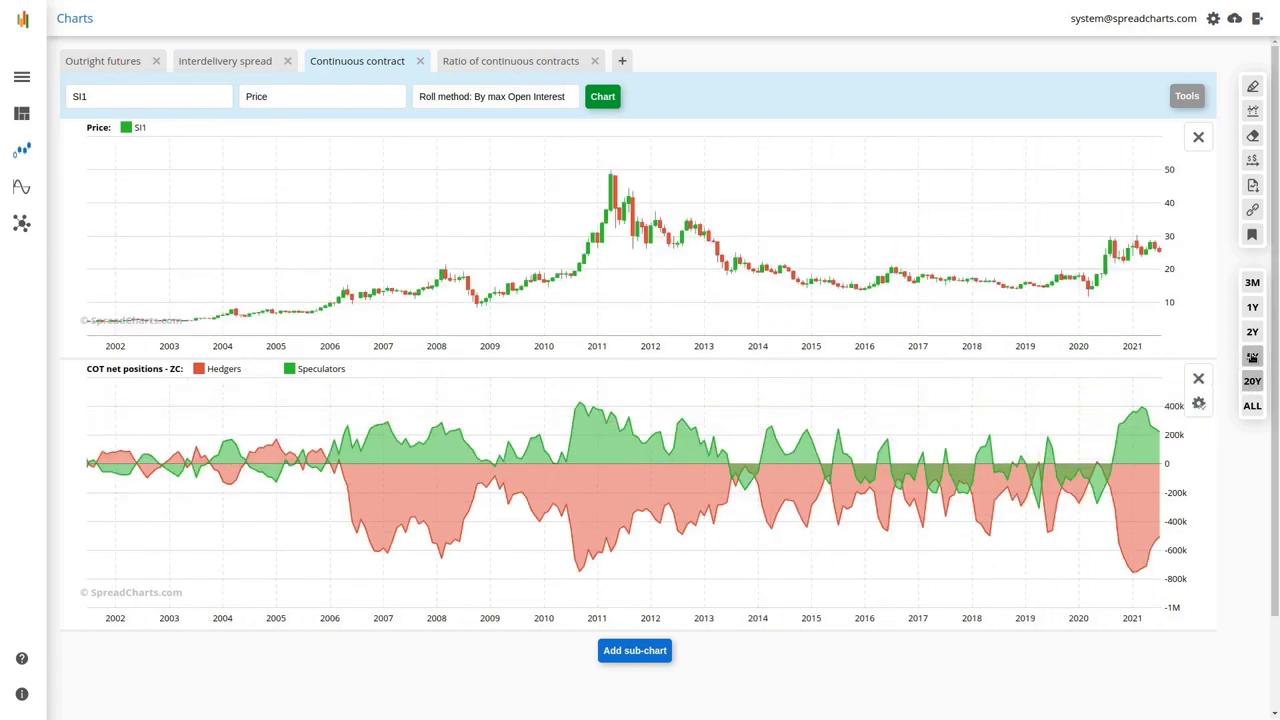
click(1251, 405)
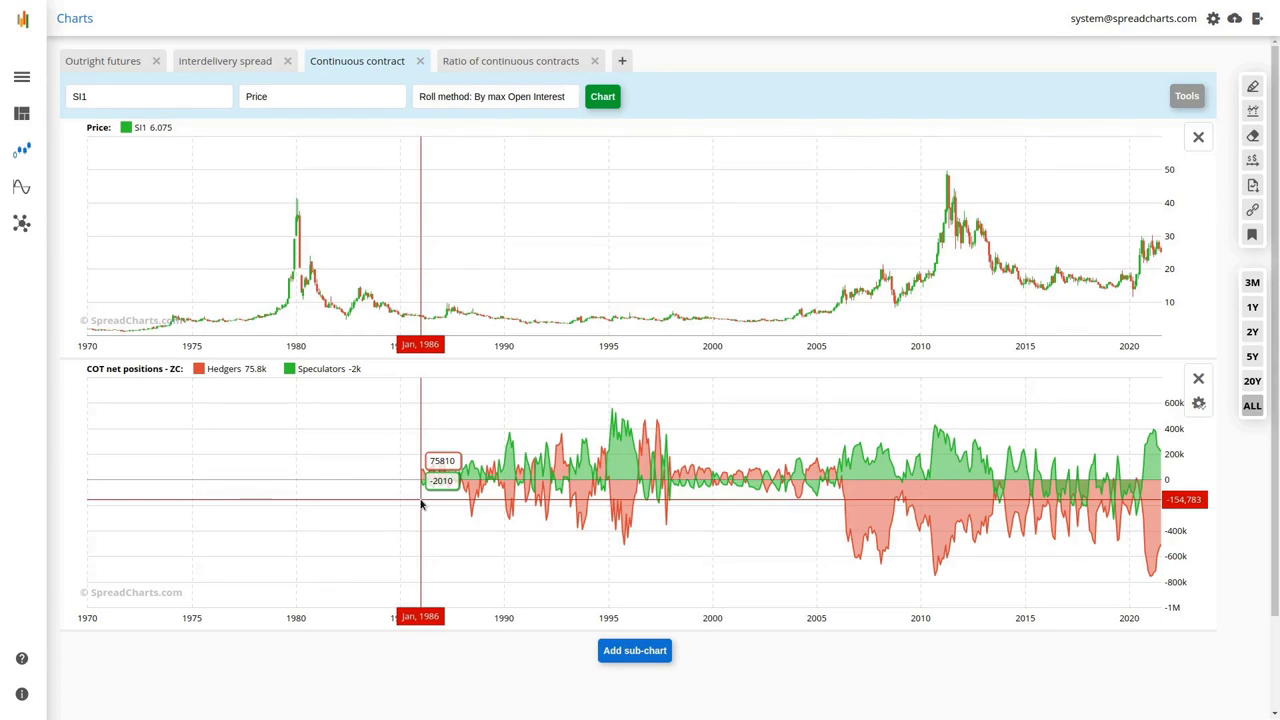
drag(420, 503, 1200, 535)
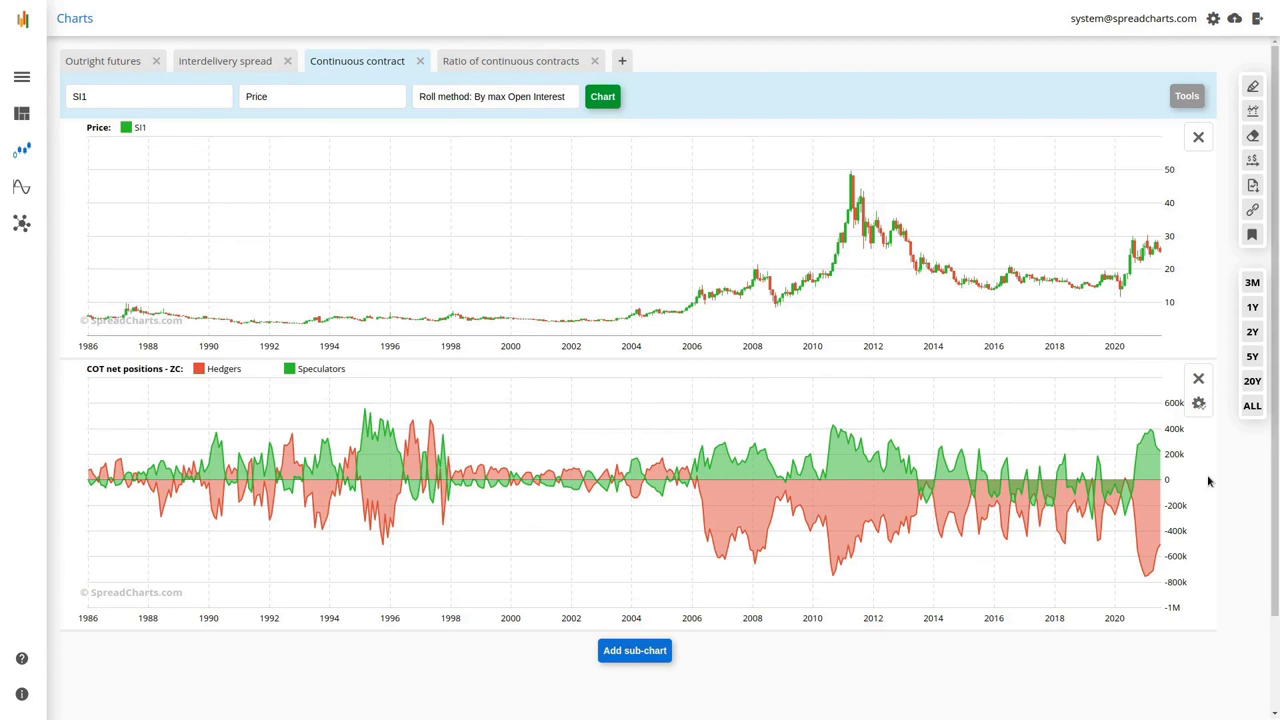
Compare the SI1 price and COT net positions over five-year and two-year ranges, finishing on five years
click(1252, 358)
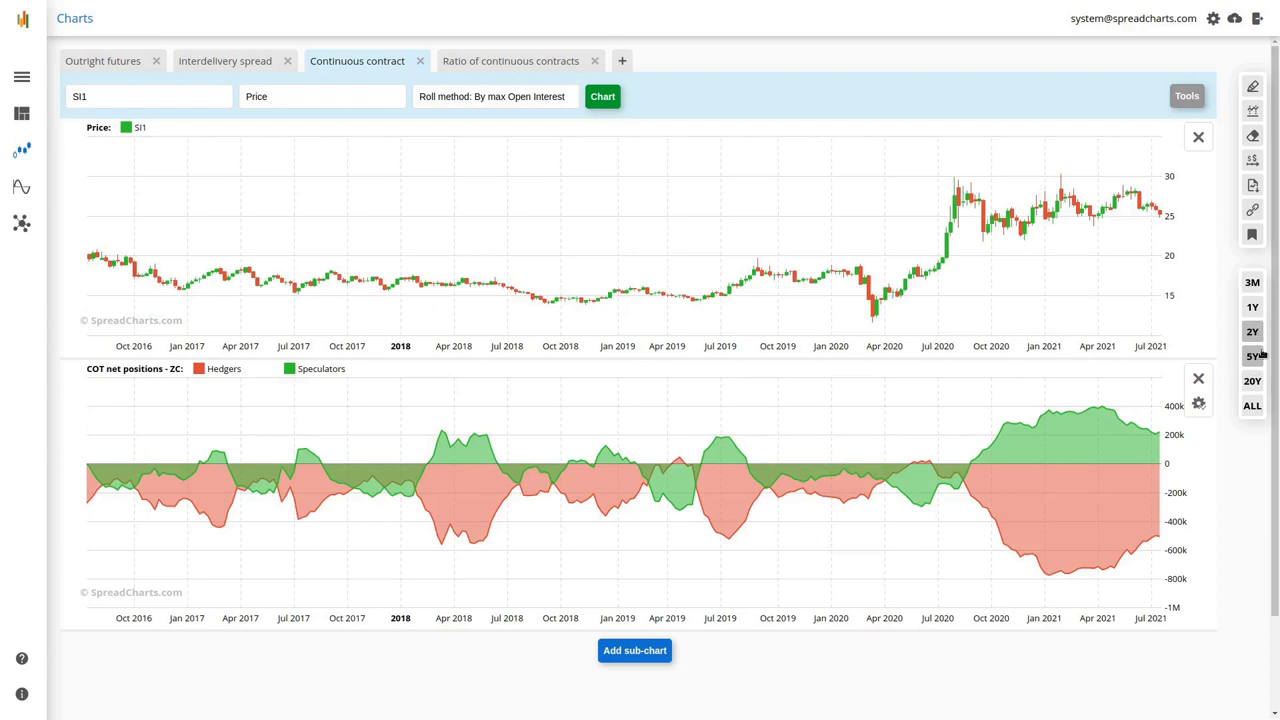
click(1253, 333)
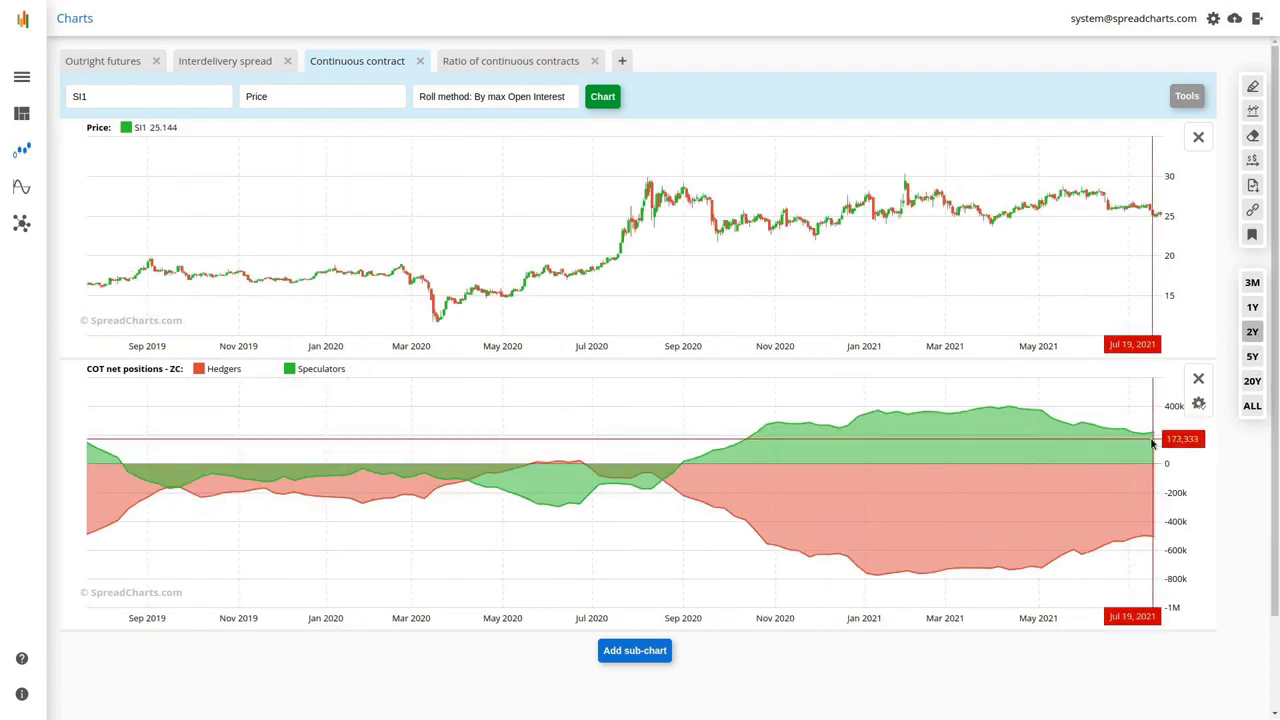
click(1253, 357)
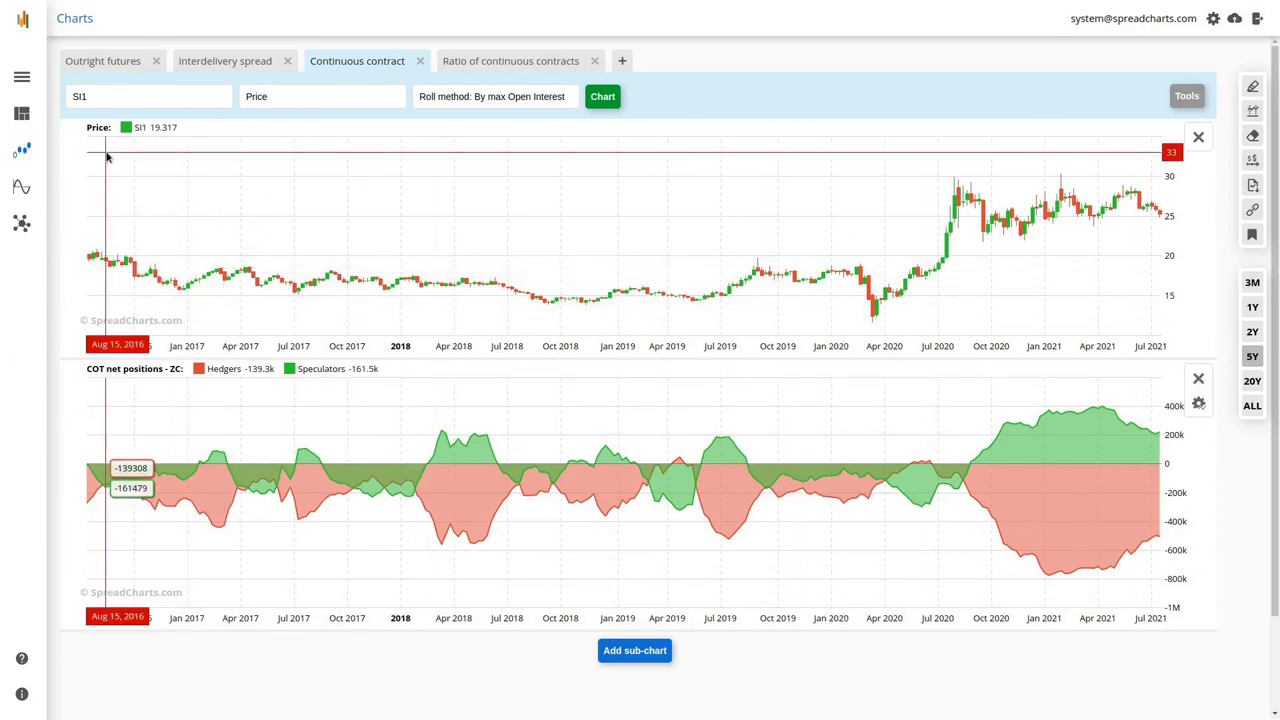
Replace the charted symbol with ZC1, the first continuous CBOT Corn contract
double_click(80, 96)
text(ZC1)
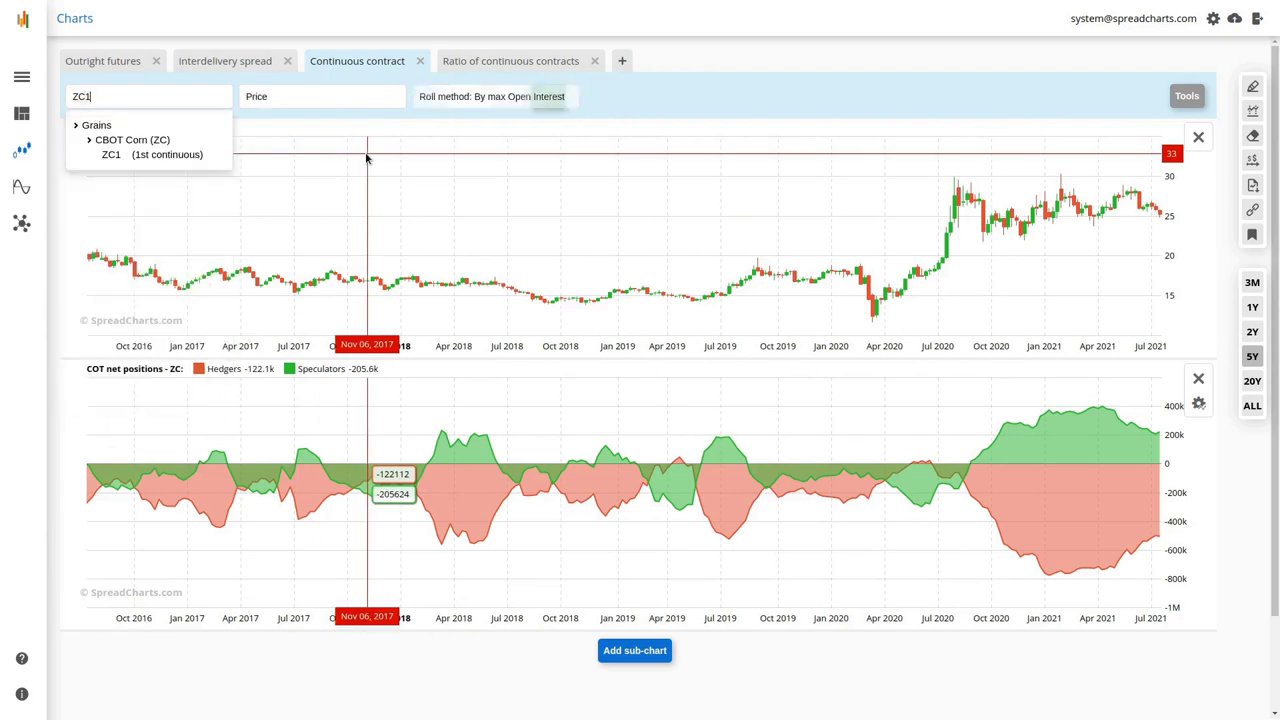
key(Return)
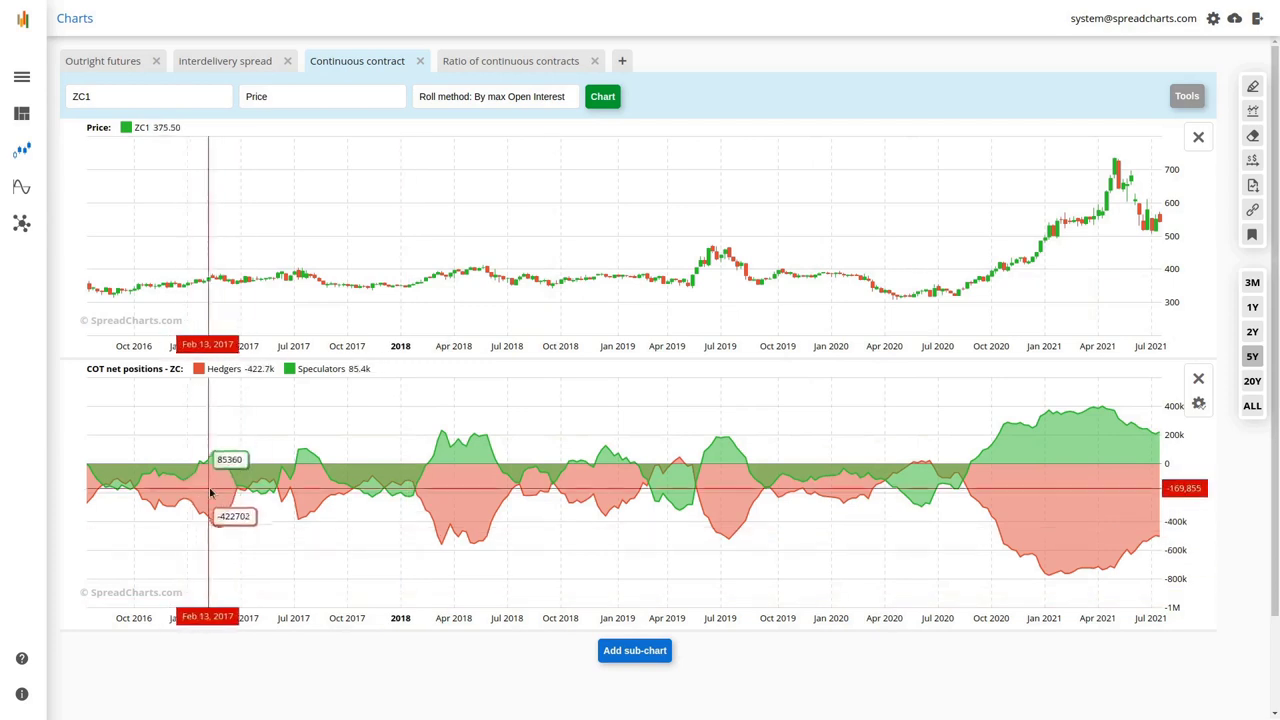
Hide the Speculators series in the net positions sub-chart and view the hedgers over 20 years
click(322, 368)
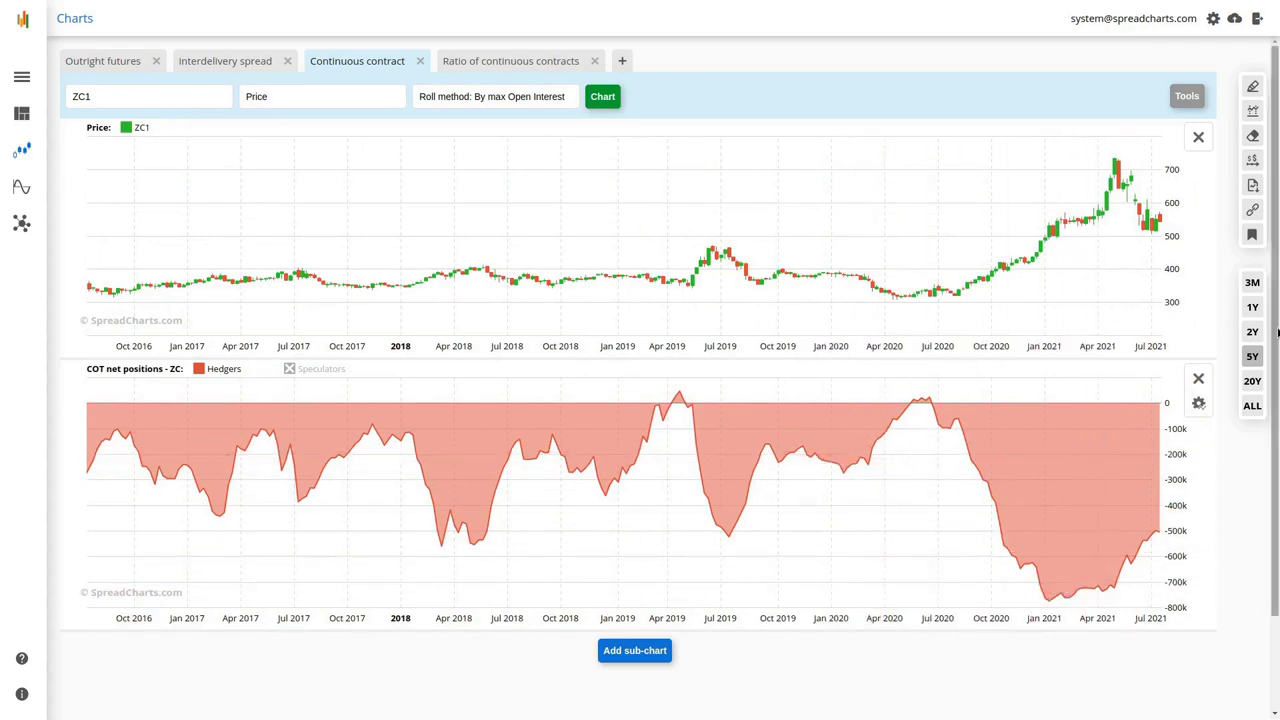
click(1250, 390)
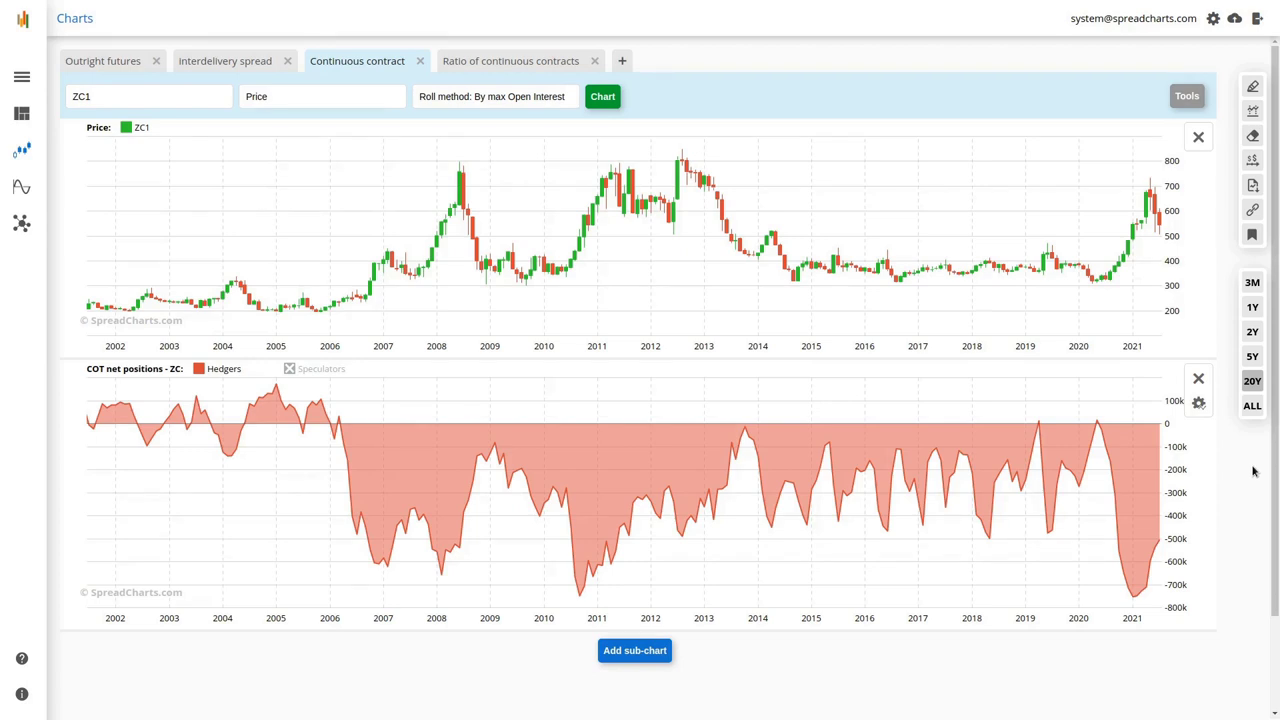
Change the COT sub-chart's data type to ZC - Net positions index and redraw it
click(1198, 402)
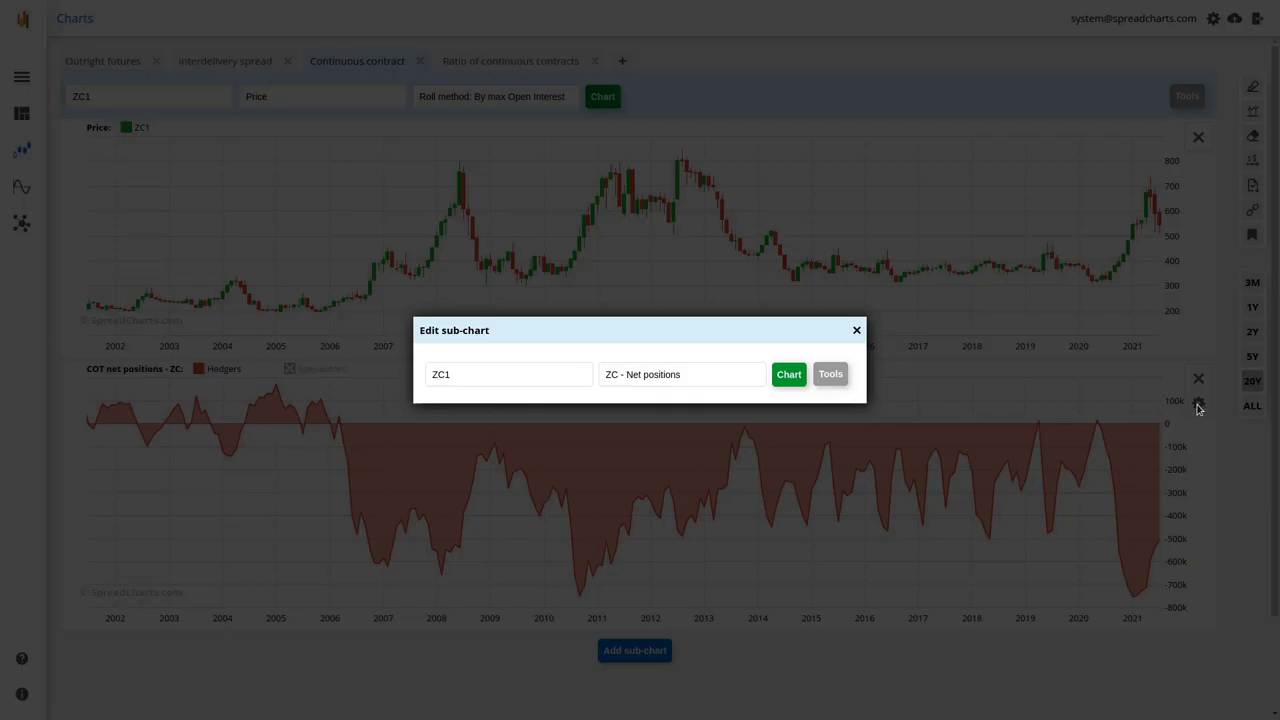
click(711, 376)
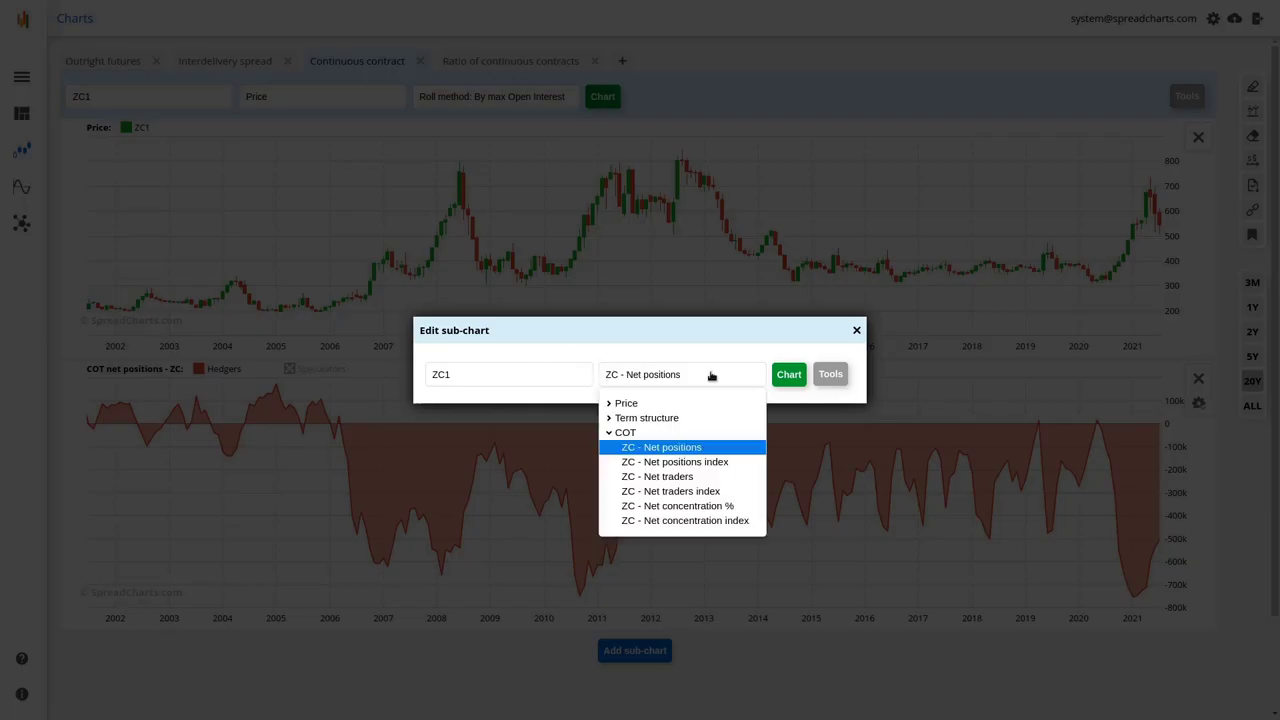
click(742, 467)
click(787, 376)
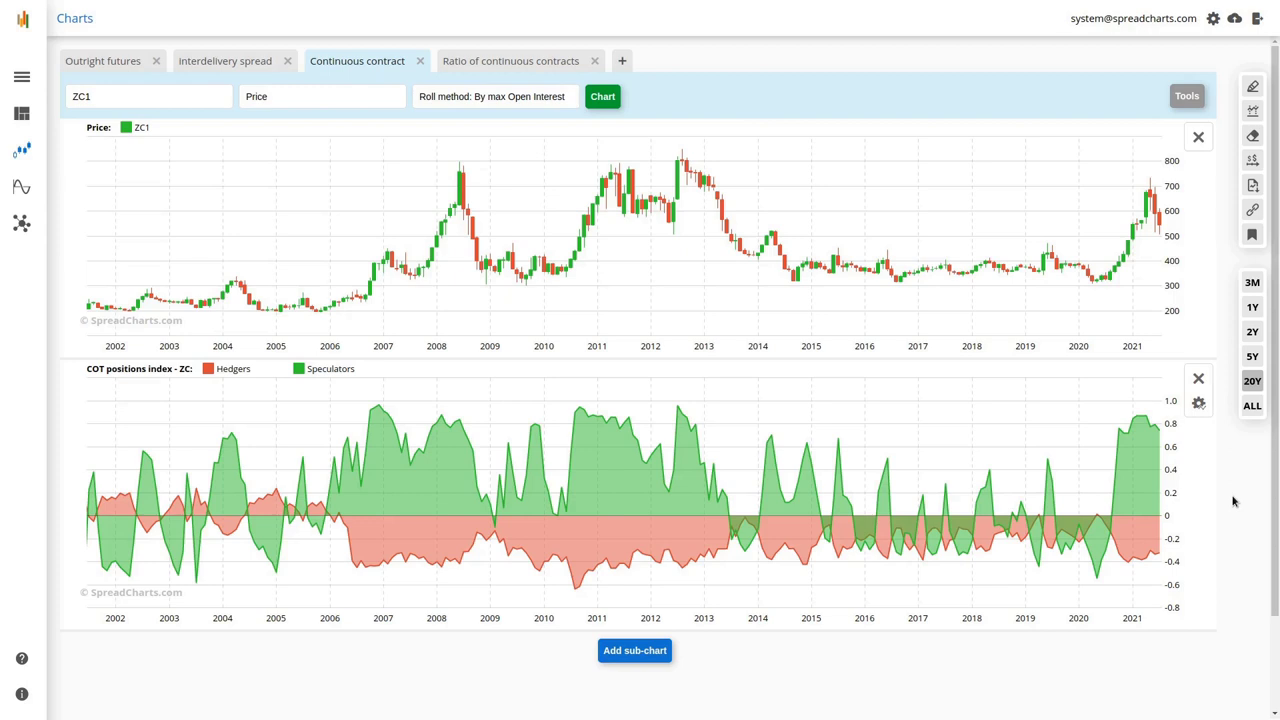
Examine the positions index over the full history, then return the range to five years
click(1252, 406)
mouse_move(420, 515)
mouse_down()
mouse_move(1097, 555)
mouse_move(1157, 578)
mouse_up()
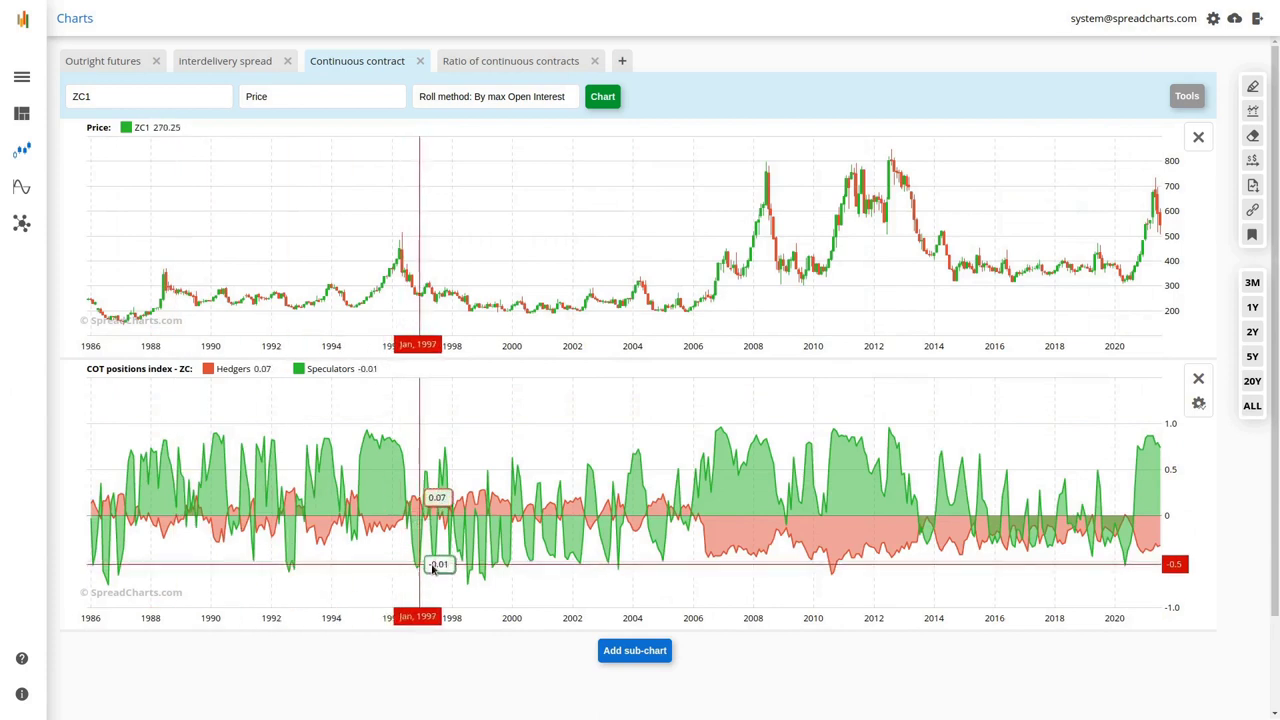
click(1253, 358)
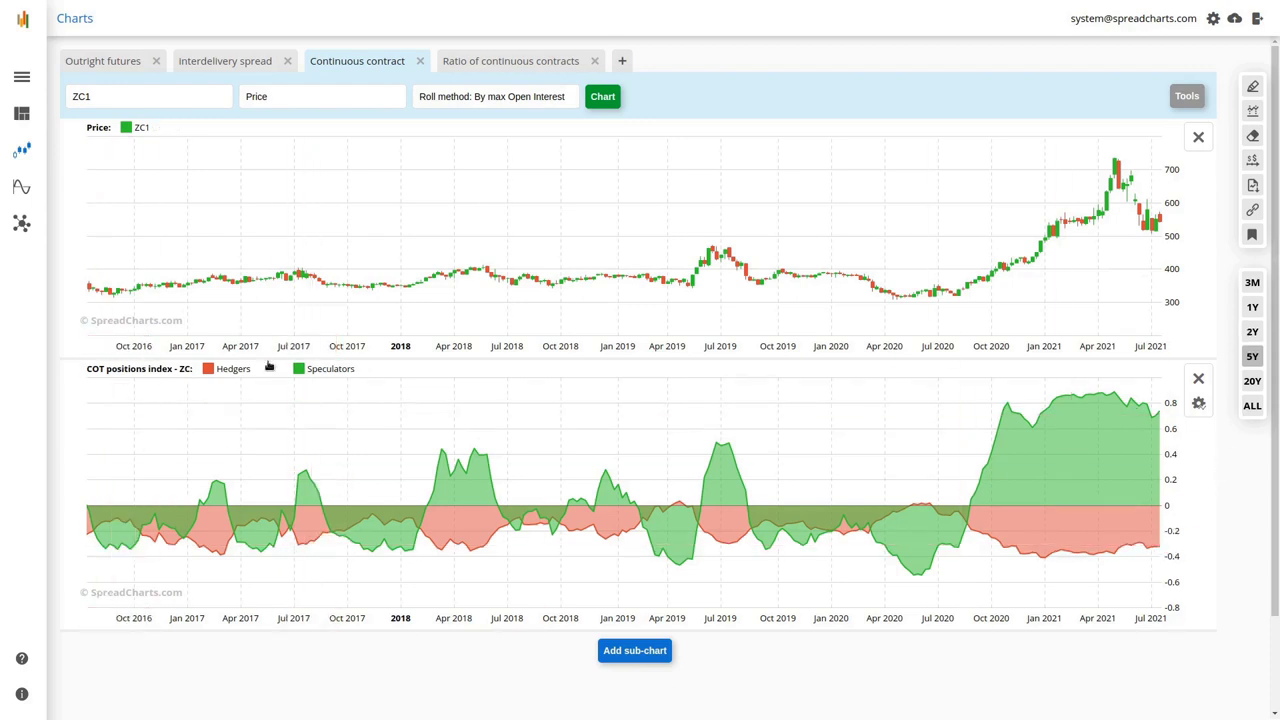
Hide the Speculators series in the positions index and compare the hedgers over 20-year and five-year ranges
click(306, 369)
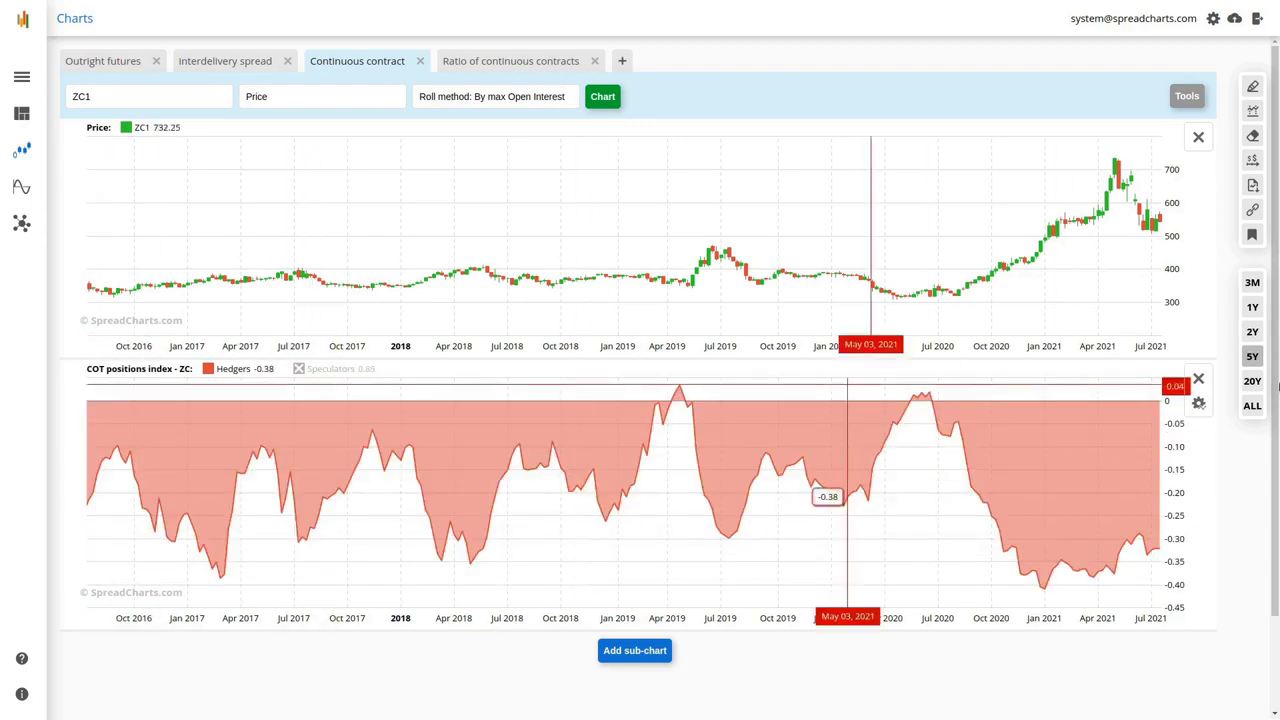
click(1252, 381)
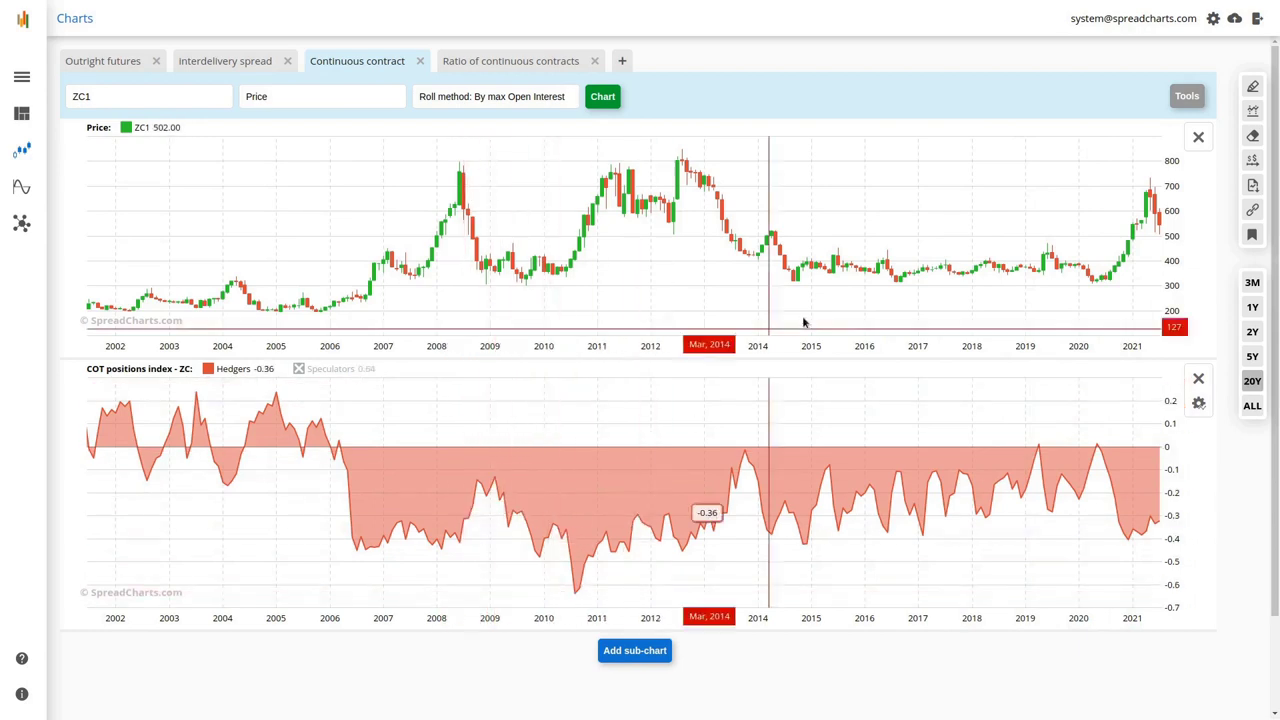
click(1252, 357)
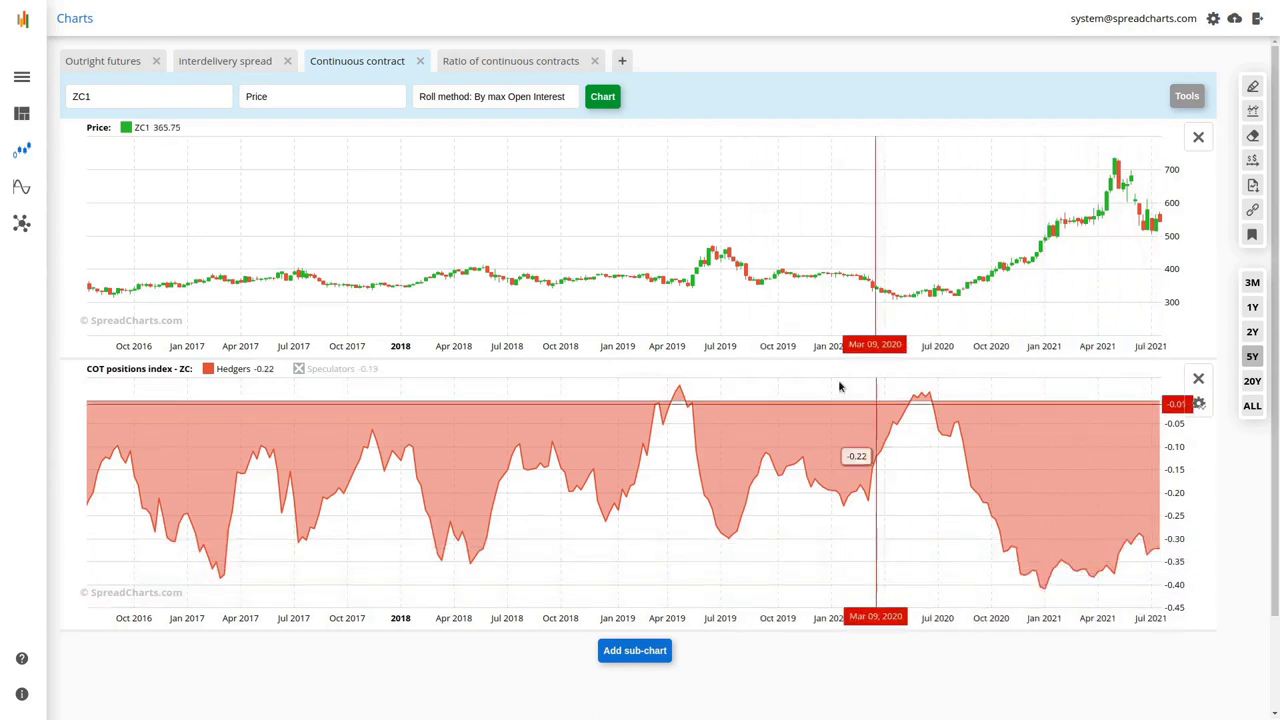
click(1252, 381)
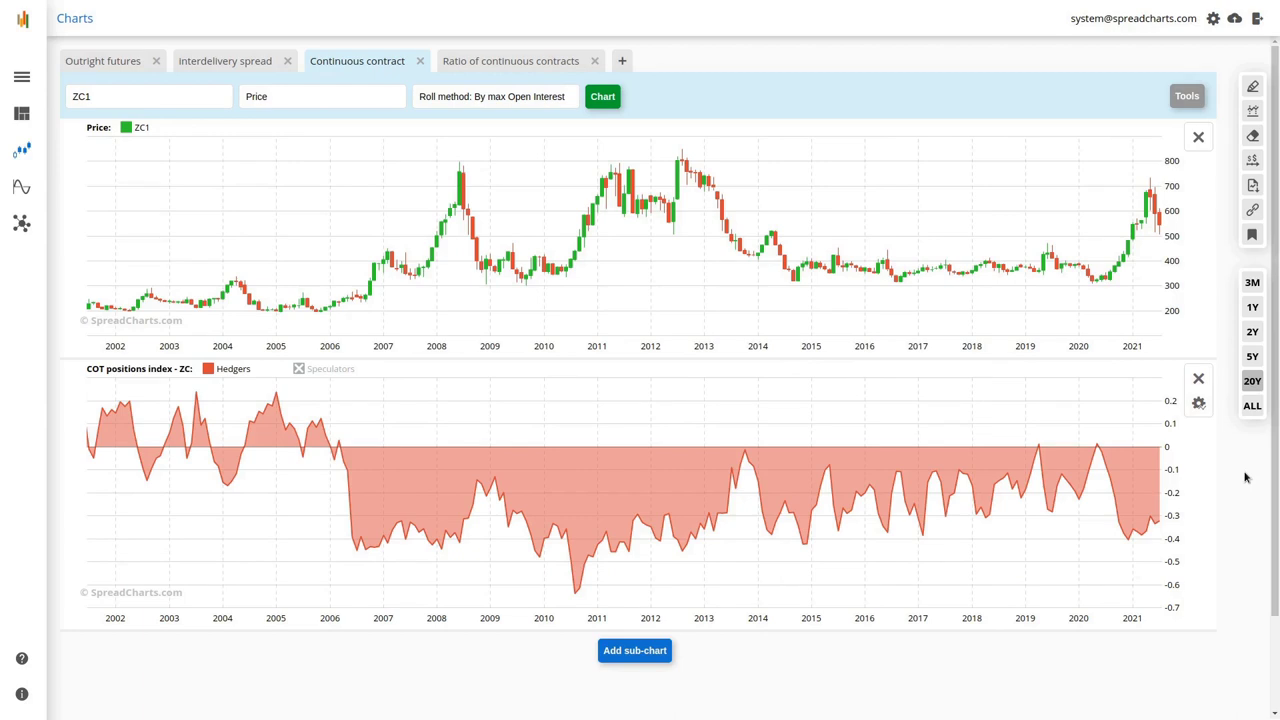
Show the Speculators series again and review the positions index over two, five and 20 years, finishing on five years
click(333, 370)
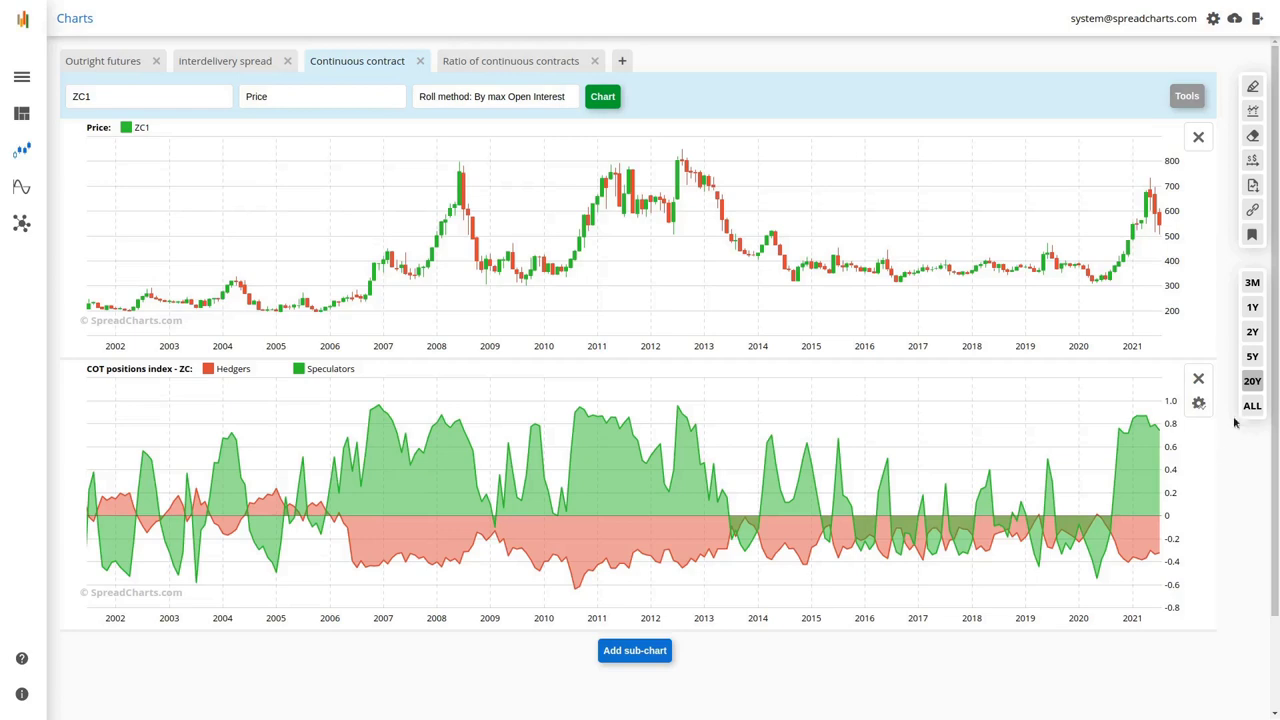
click(1251, 336)
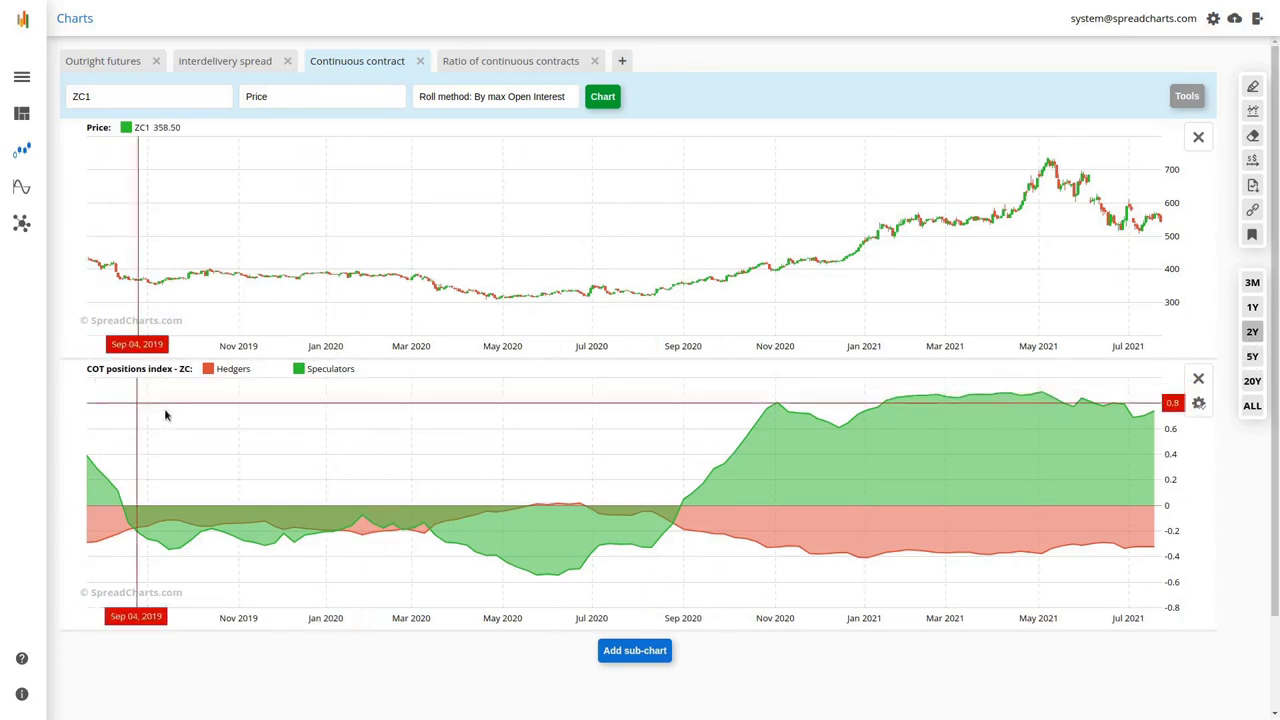
click(1253, 357)
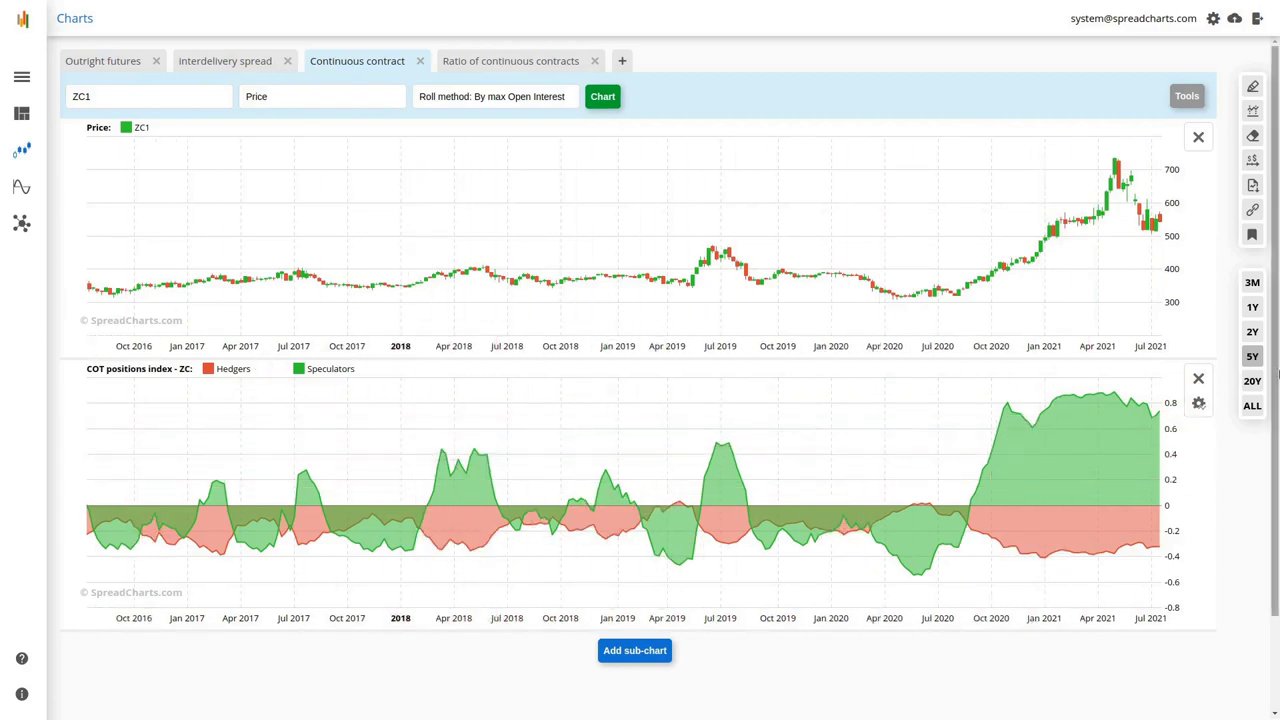
click(1252, 381)
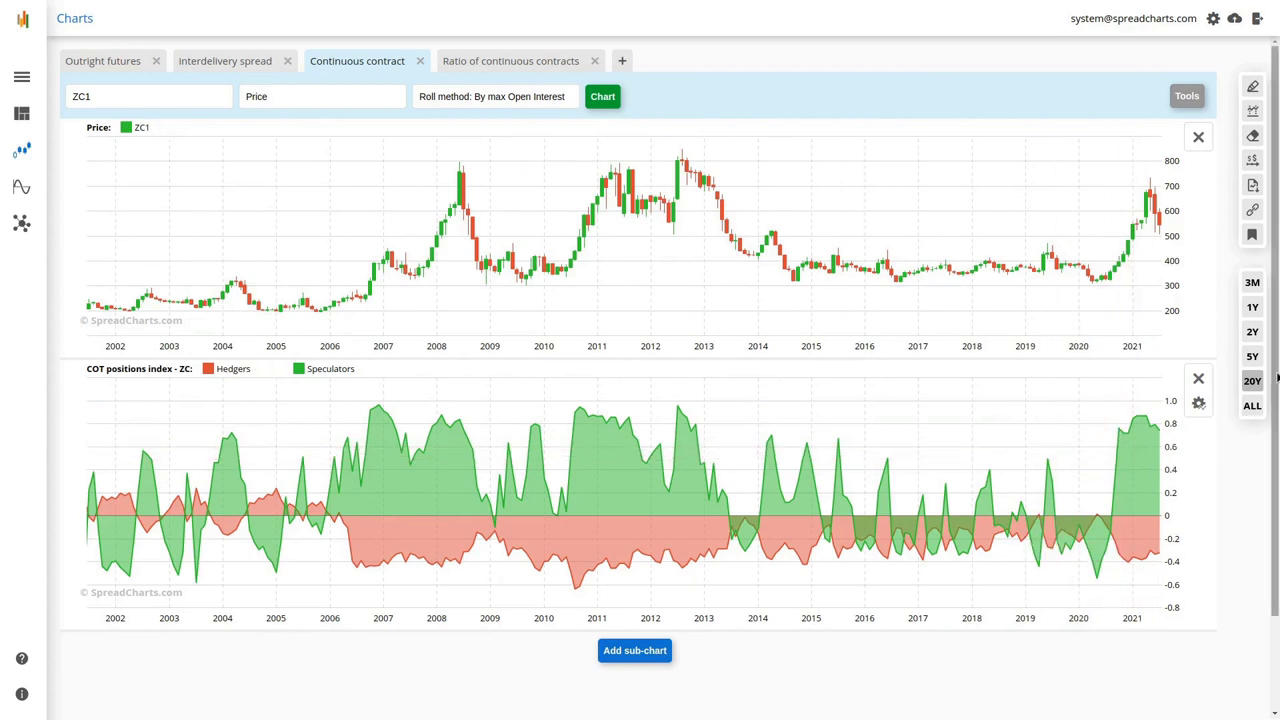
click(1252, 356)
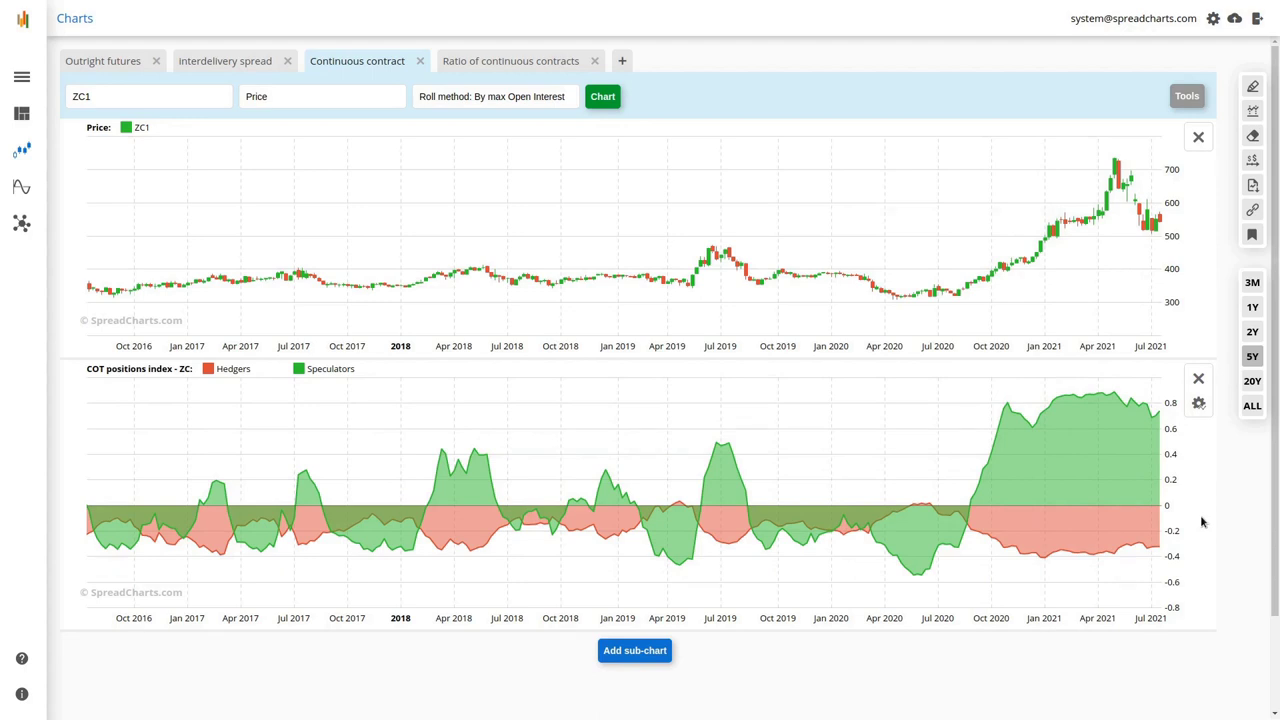
Switch the COT sub-chart to ZC - Net traders and redraw it
click(1198, 404)
click(669, 380)
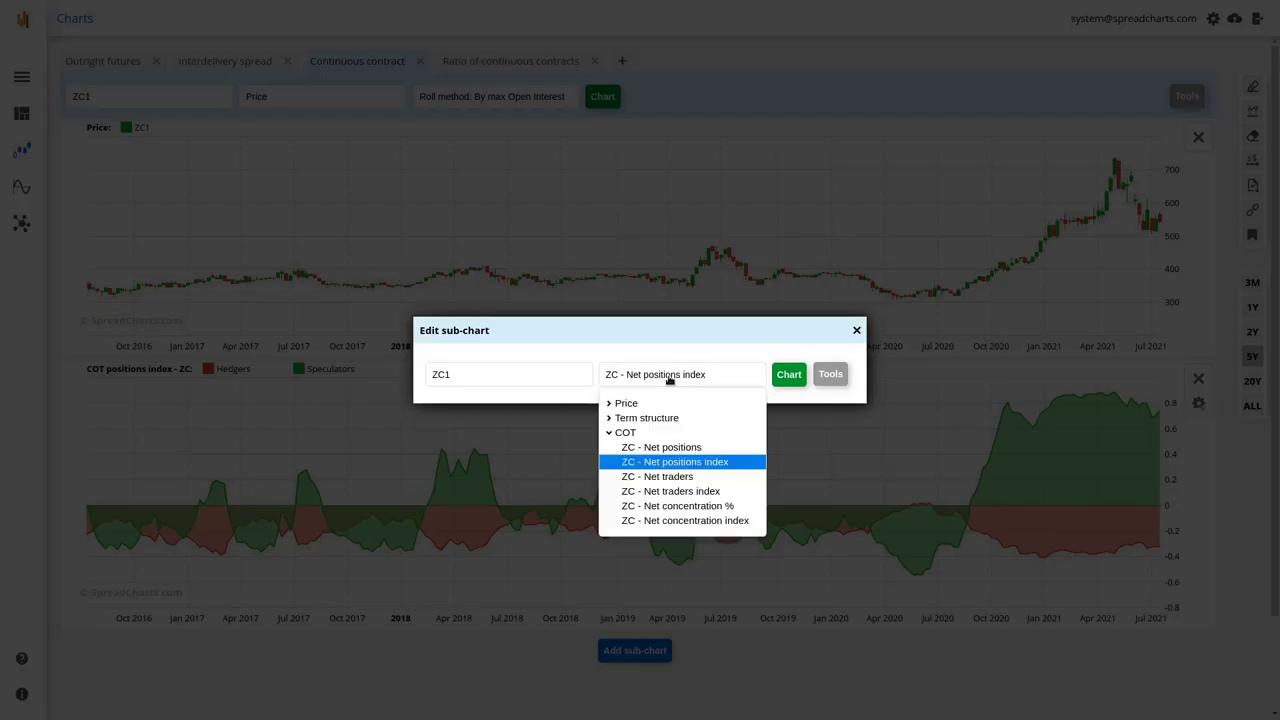
click(725, 477)
click(791, 376)
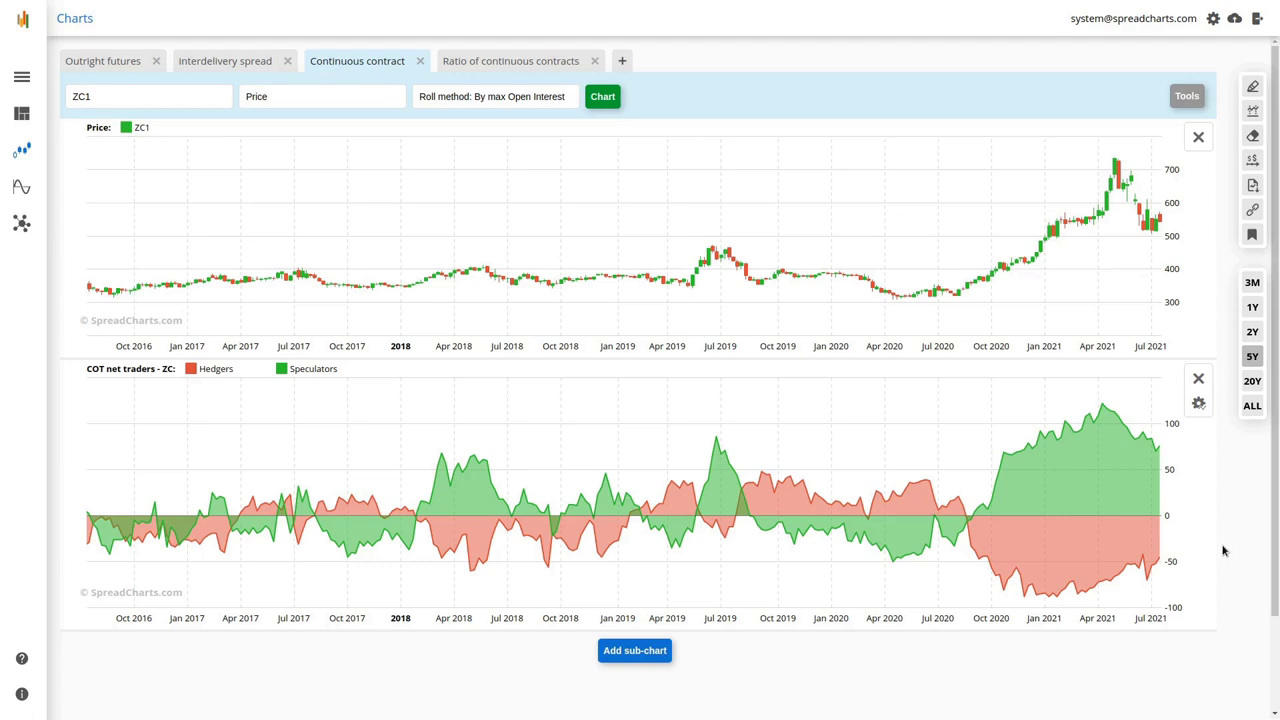
Switch the COT sub-chart to ZC - Net traders index and redraw it
click(1198, 403)
click(647, 386)
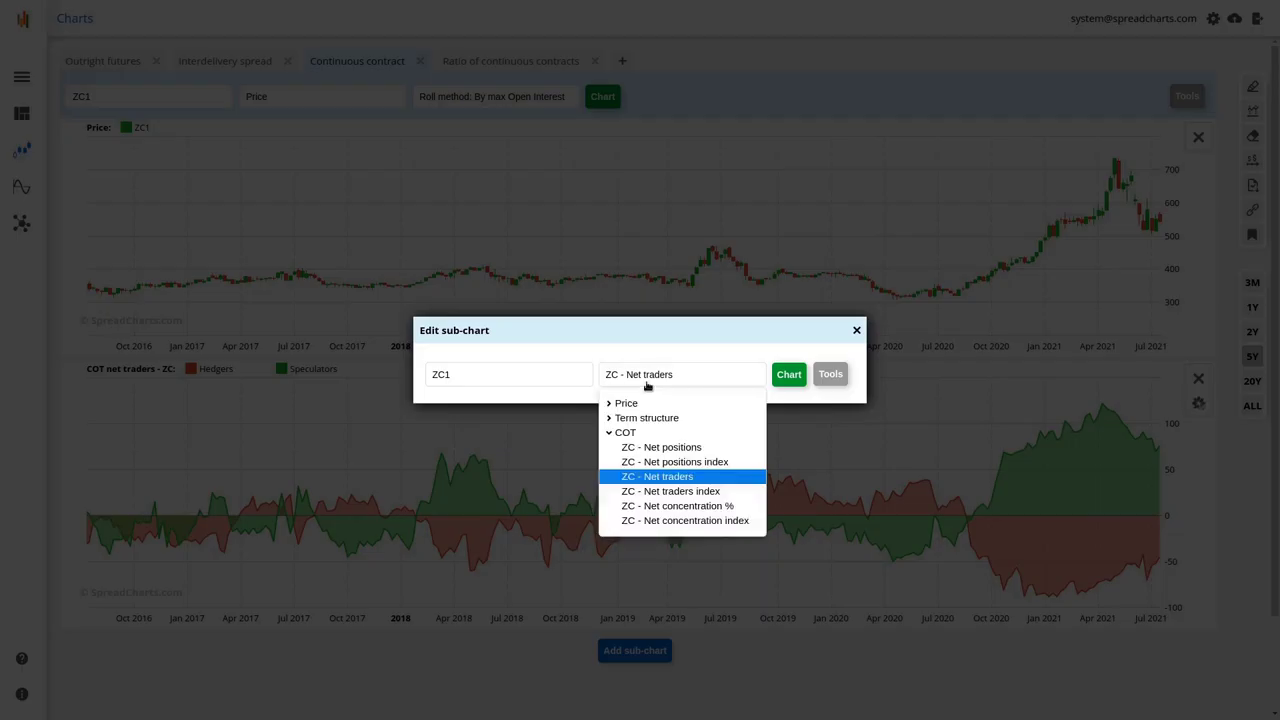
click(704, 492)
click(789, 376)
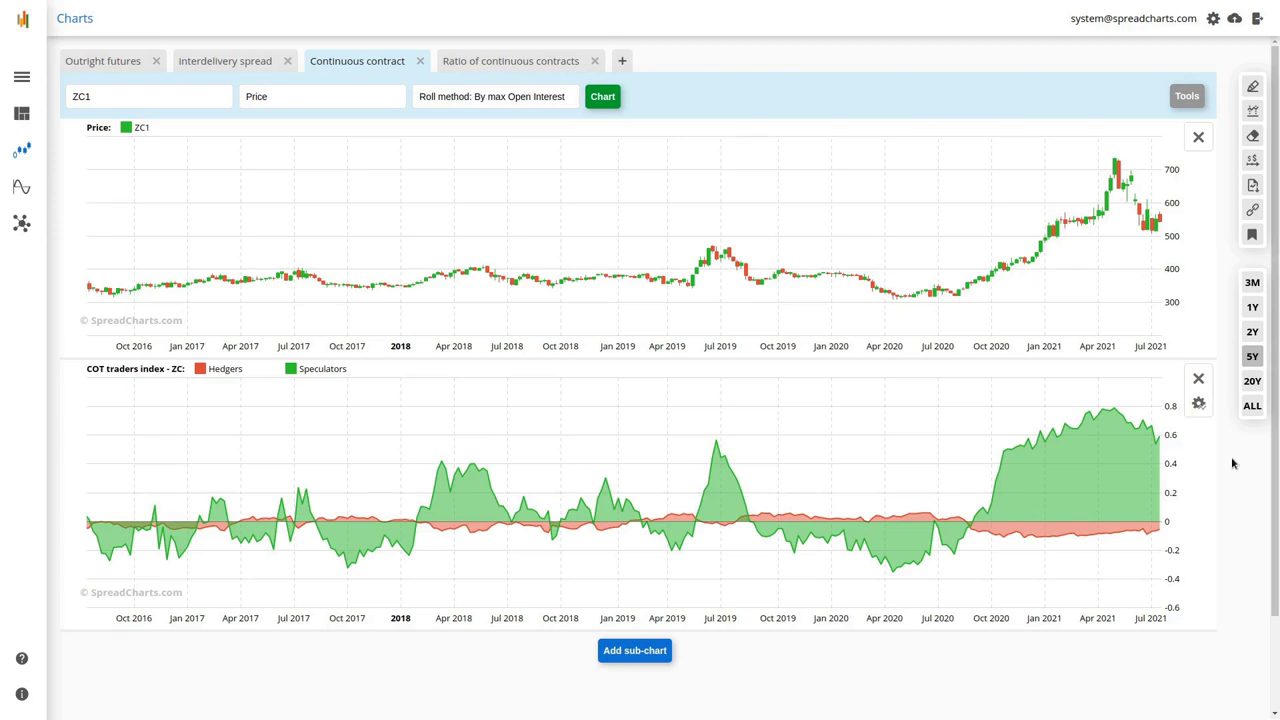
Switch the COT sub-chart to ZC - Net concentration % and redraw it
click(1198, 405)
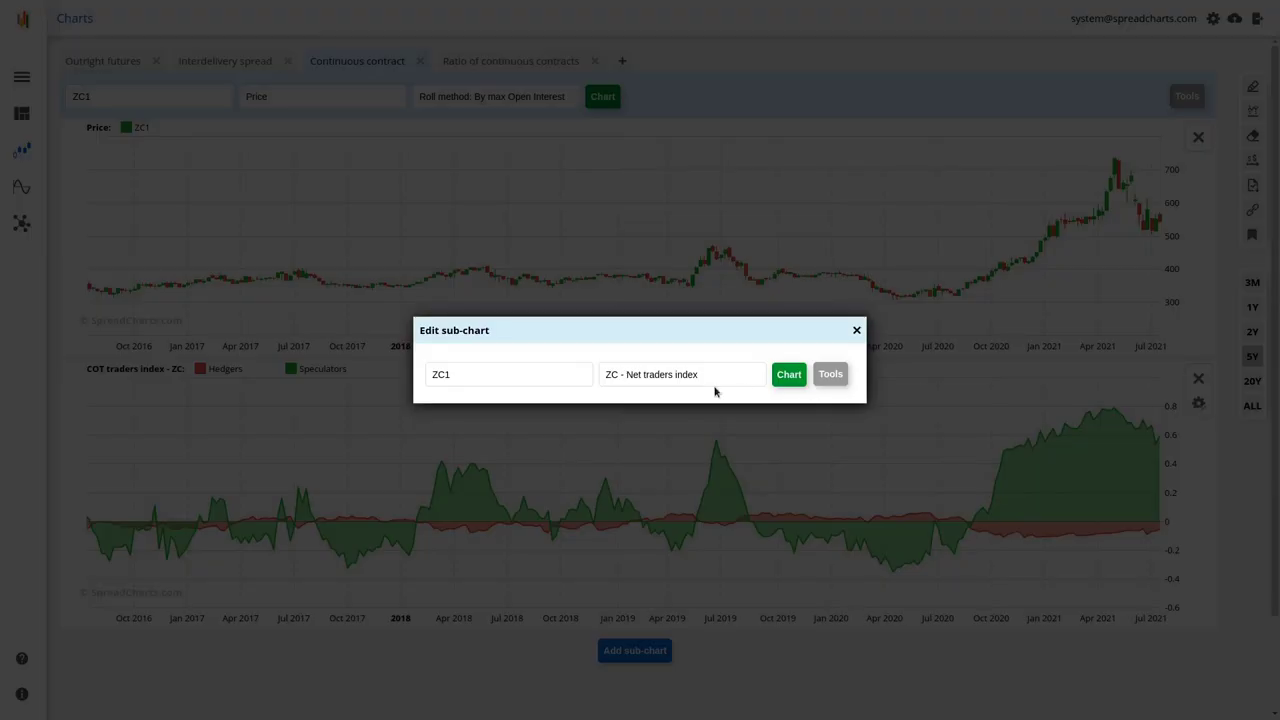
click(632, 376)
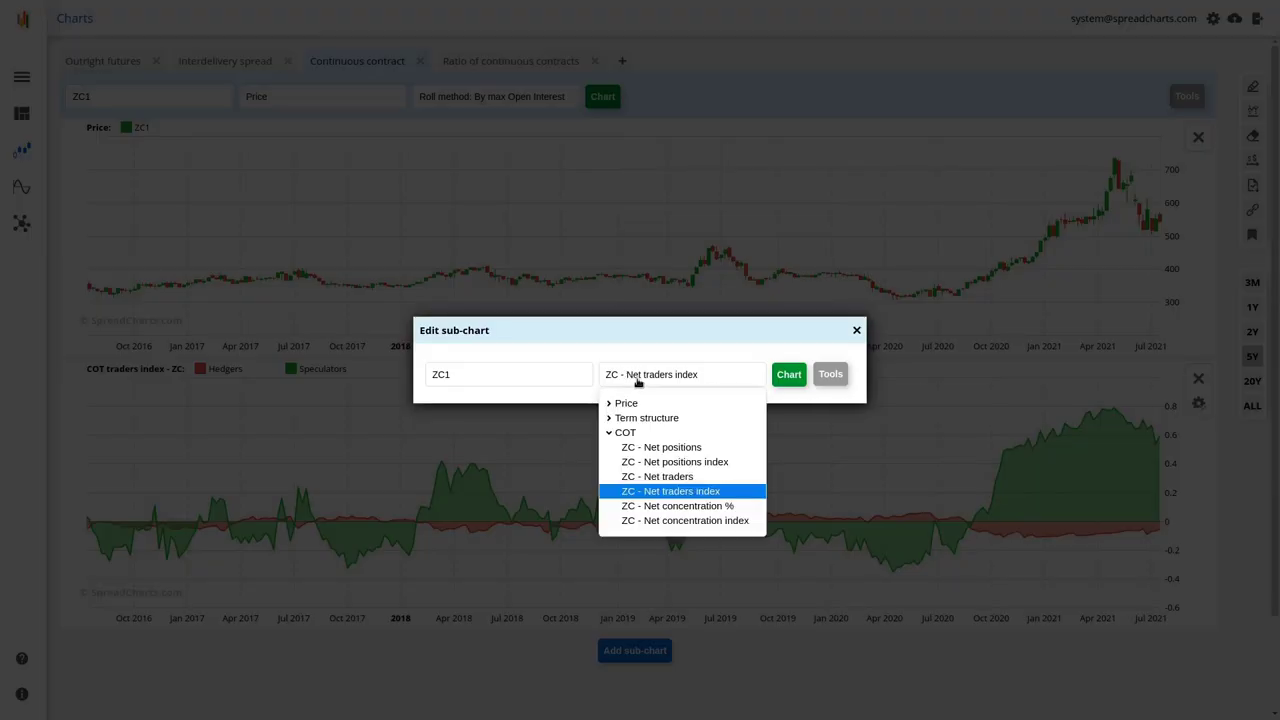
click(729, 506)
click(789, 375)
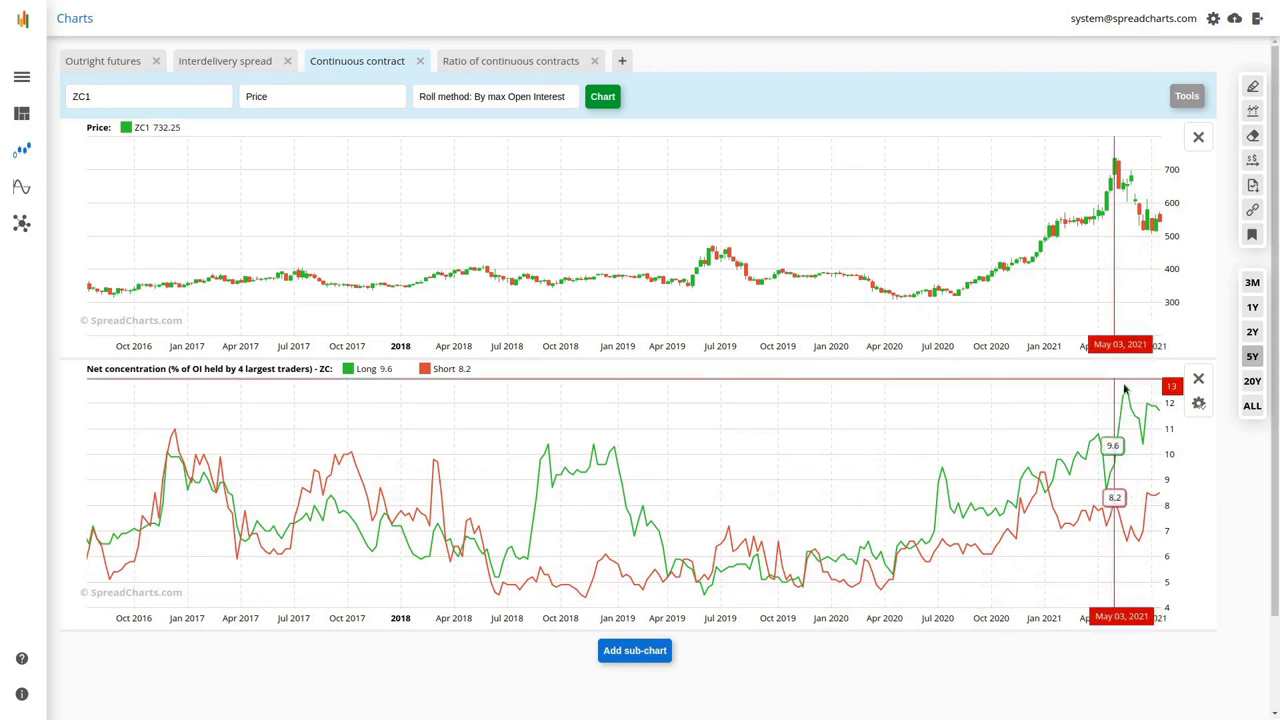
Switch the COT sub-chart to ZC - Net concentration index and redraw it
click(1199, 403)
click(641, 380)
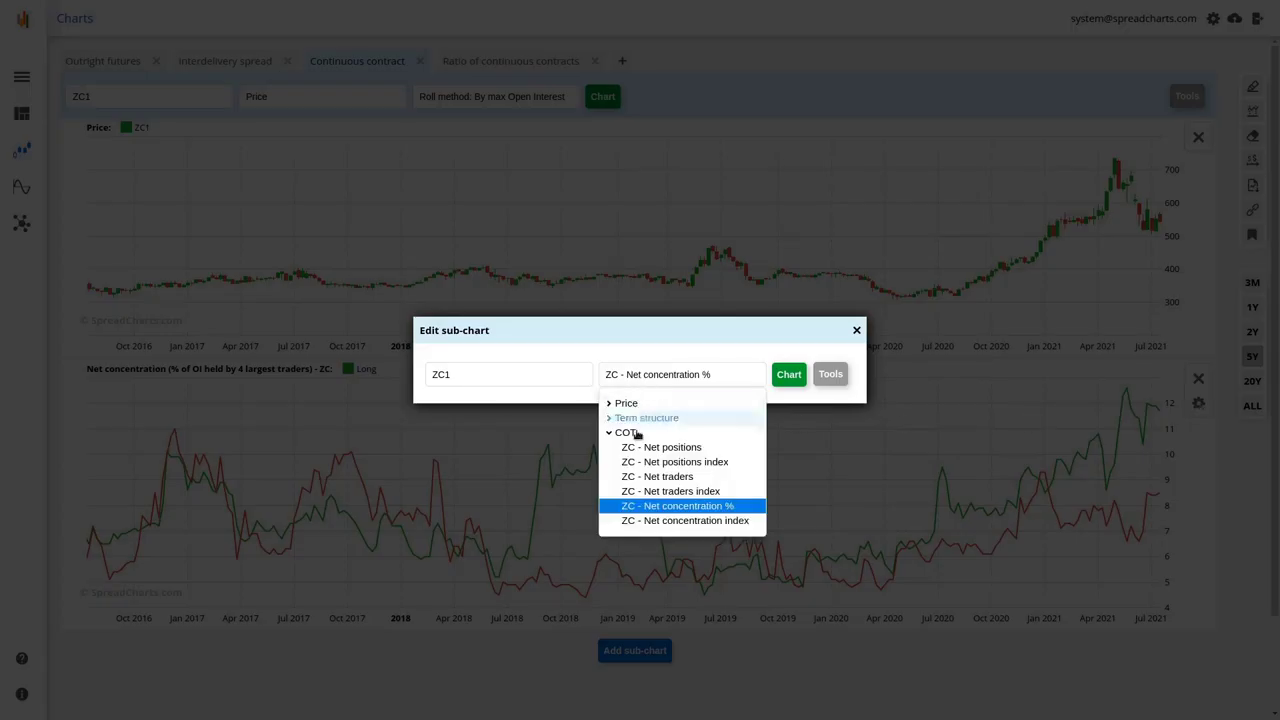
click(675, 525)
click(789, 374)
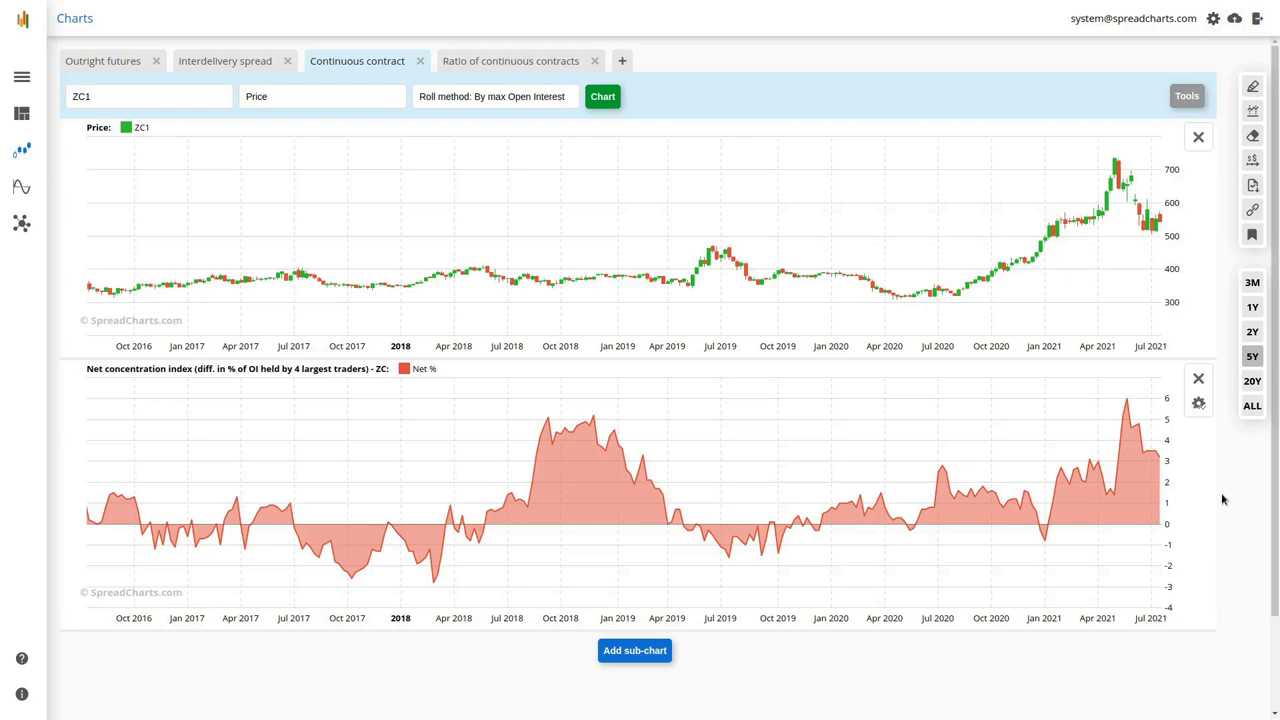
Go to the Ratio of continuous contracts chart and review the COT data types offered for ZC1/ZS1
click(466, 64)
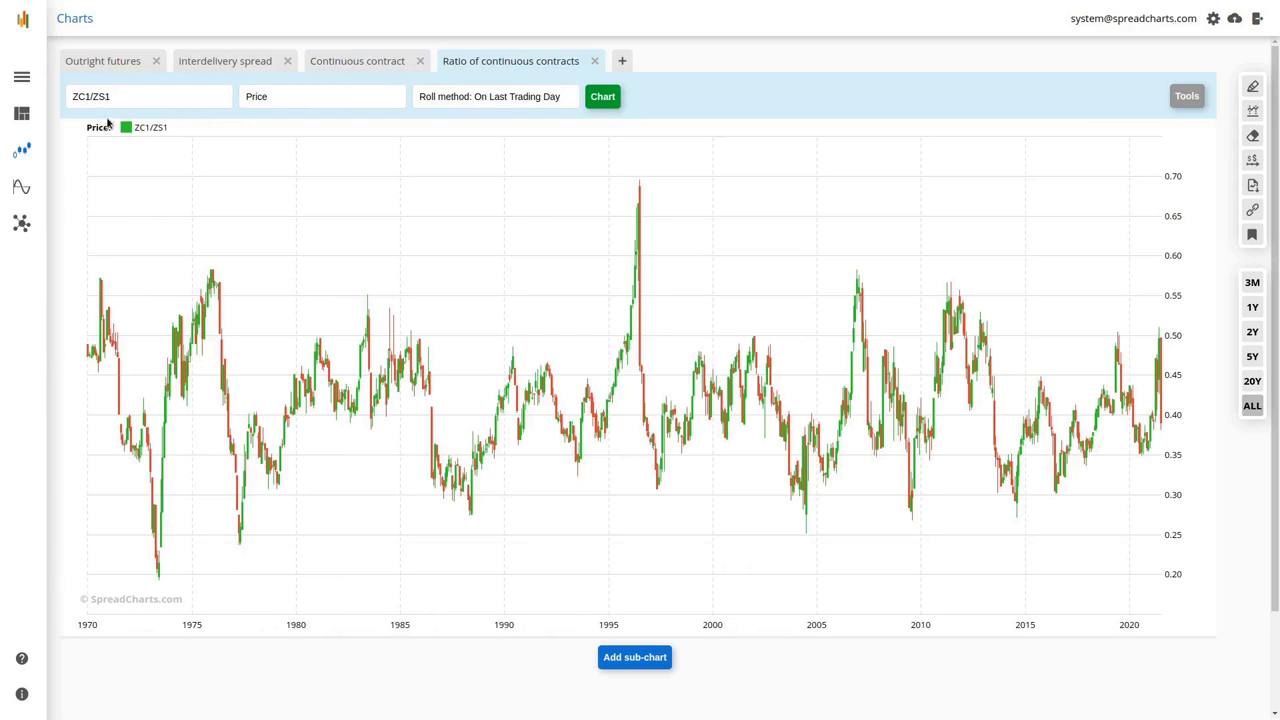
click(310, 96)
click(316, 187)
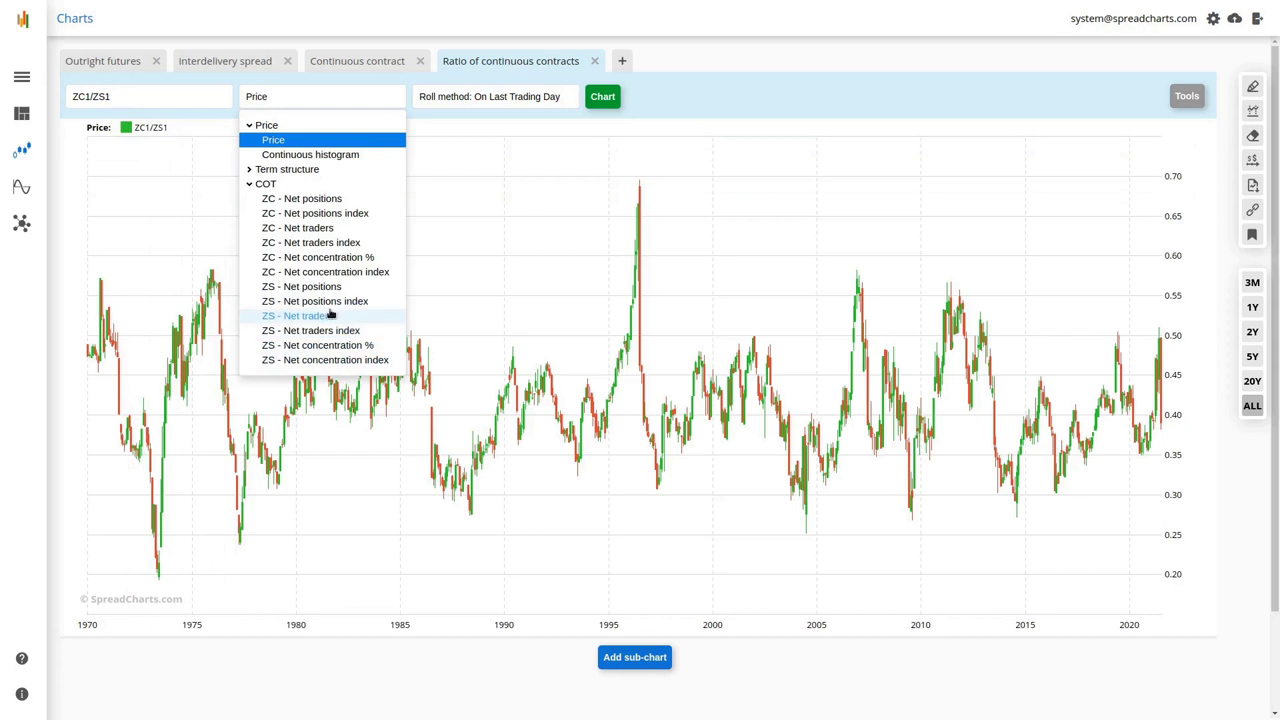
click(323, 95)
Add a new chart tab and close it again
click(621, 60)
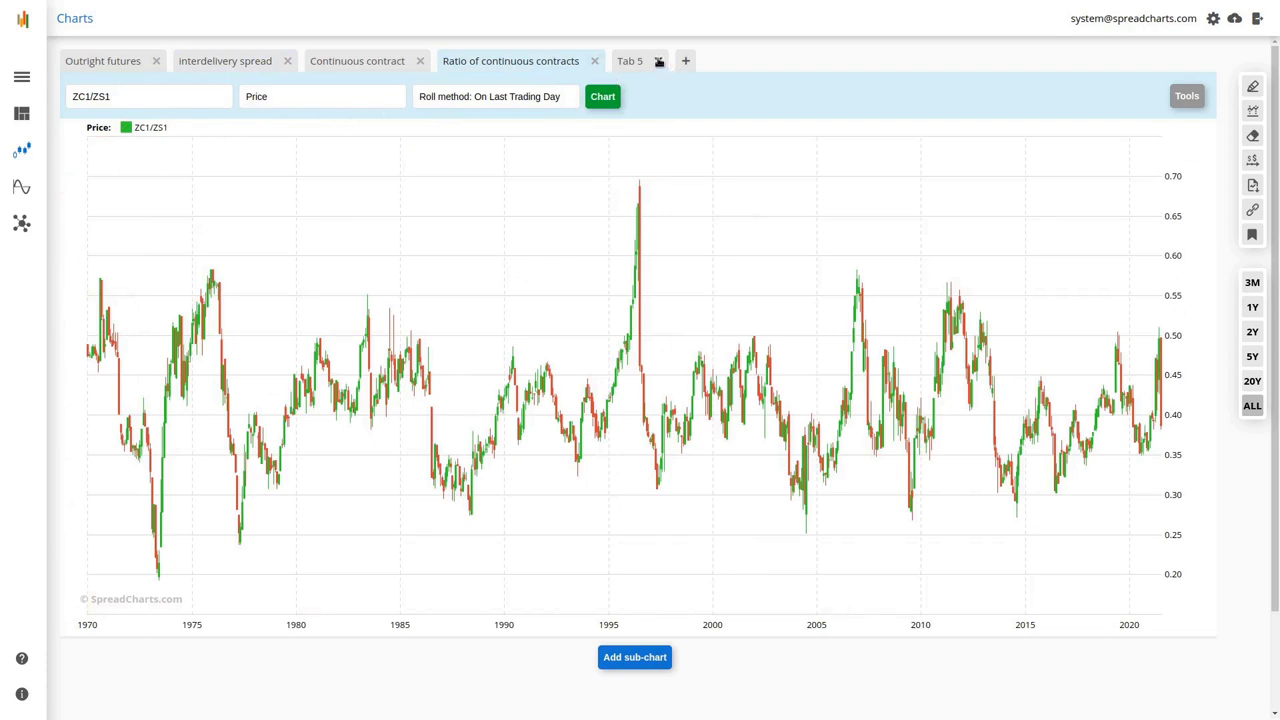
click(659, 61)
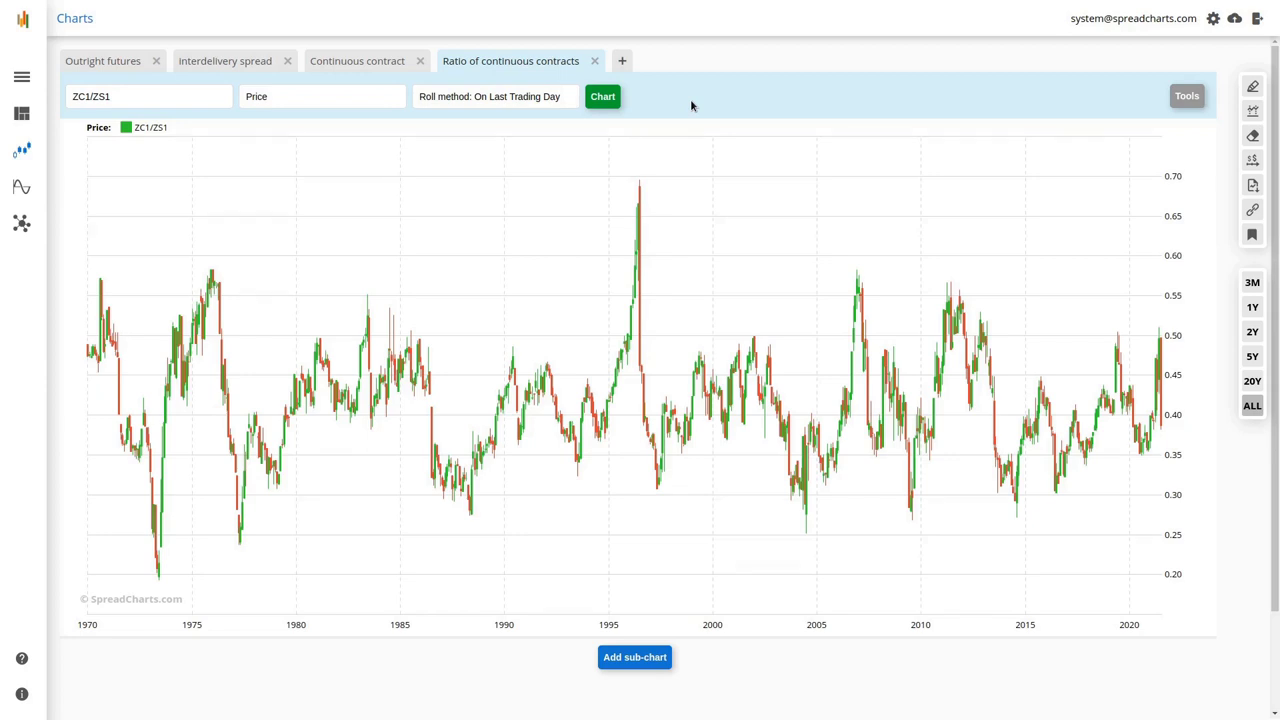
Chart ZC1/ZS1 as a Continuous histogram and reduce the height of the chart
click(374, 100)
click(370, 126)
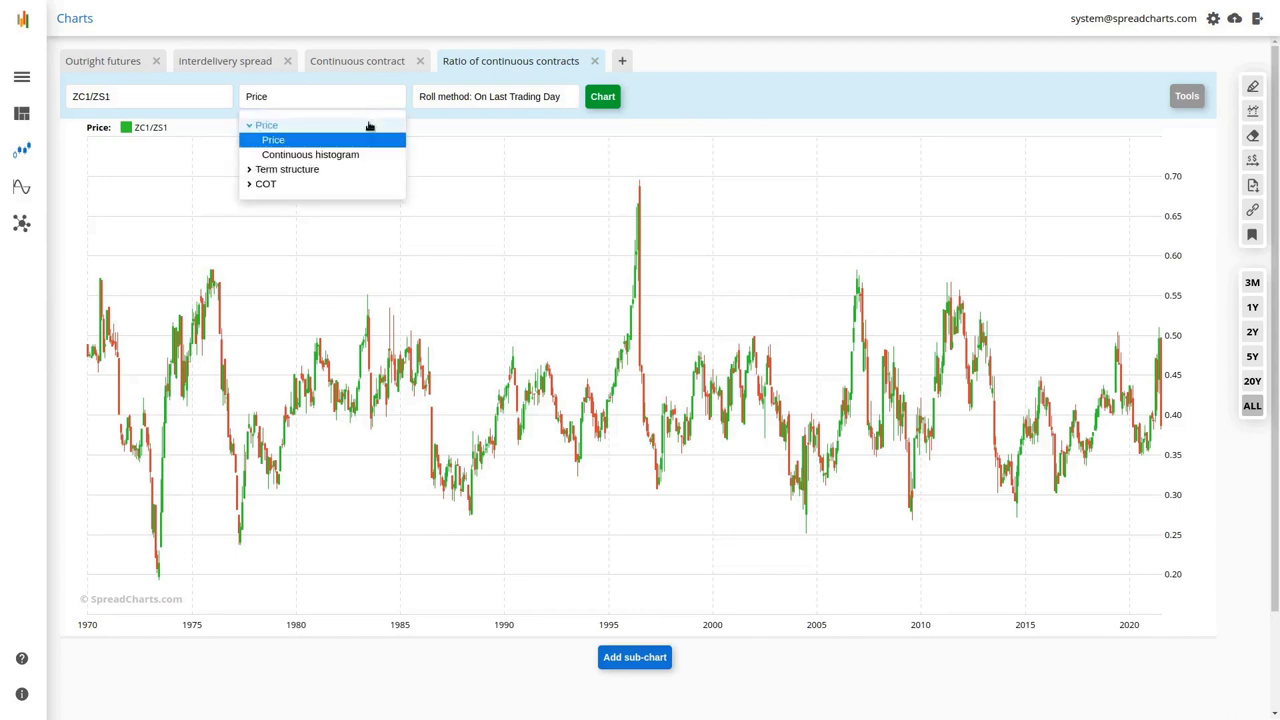
click(372, 157)
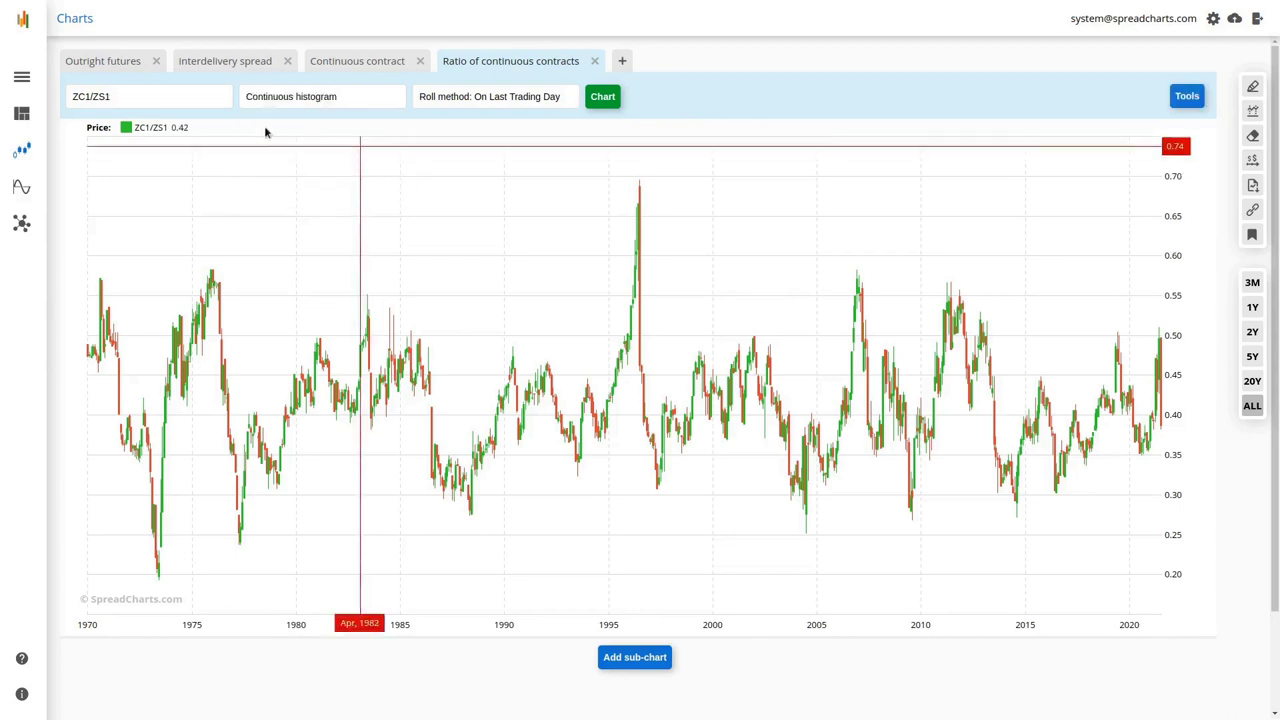
click(607, 92)
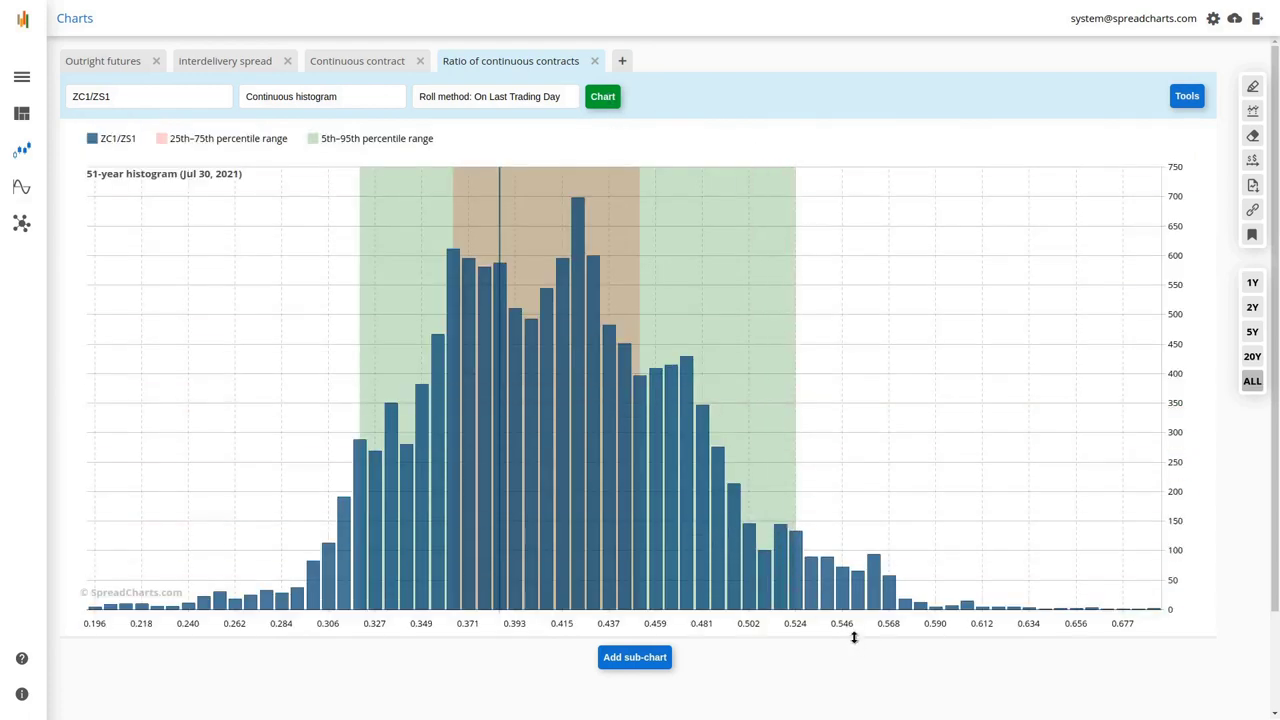
drag(853, 636, 795, 408)
Add a sub-chart showing the Price of ZC1/ZS1 below the histogram
drag(122, 96, 60, 94)
key(ctrl+c)
click(636, 430)
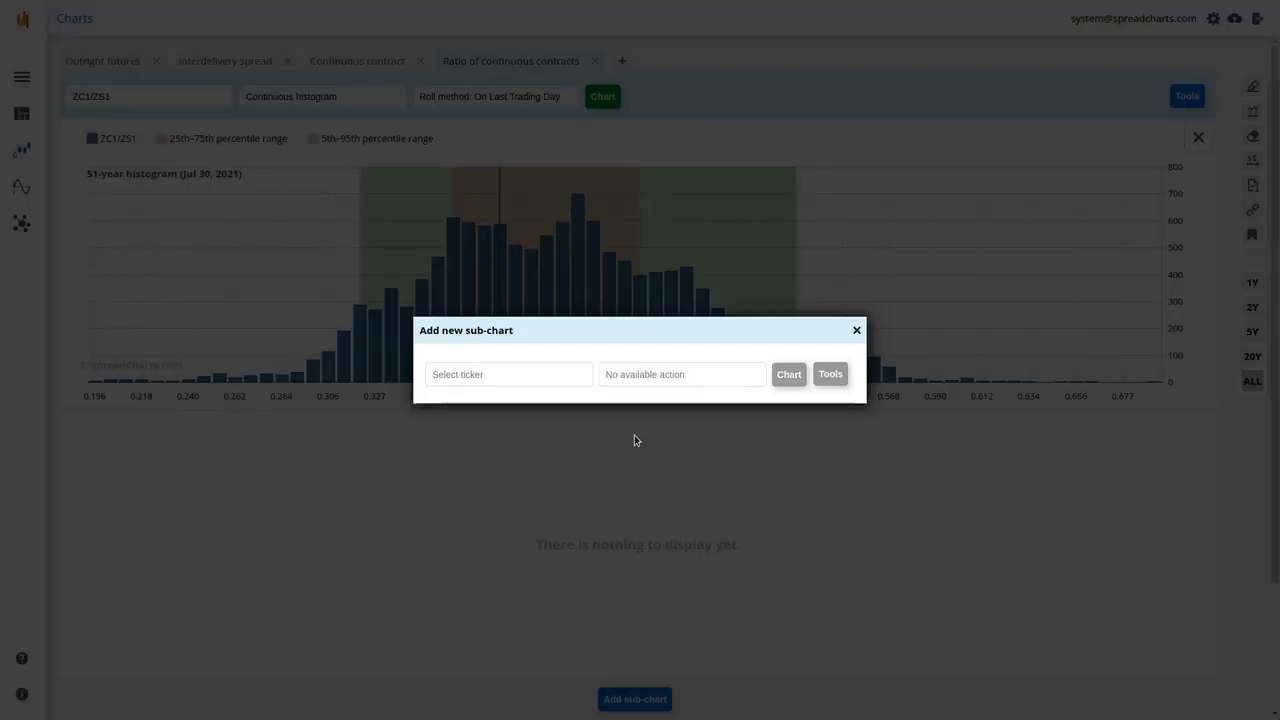
click(452, 370)
key(ctrl+v)
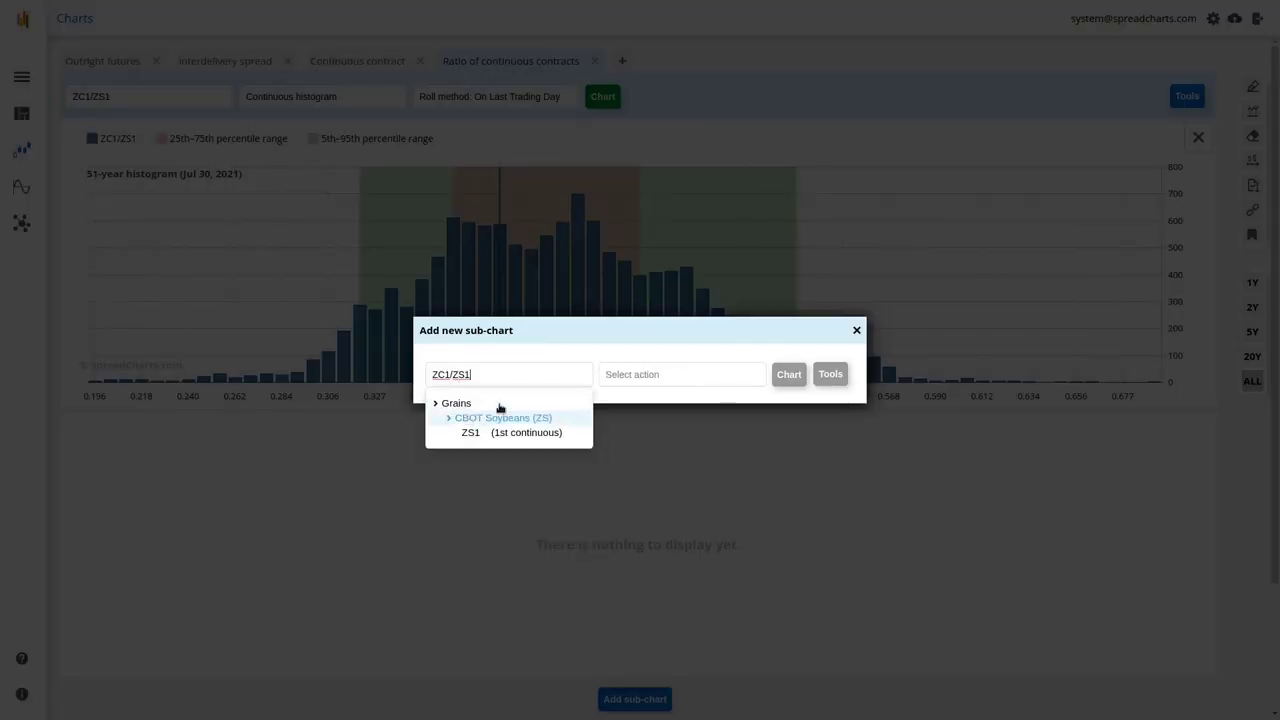
click(632, 382)
click(648, 402)
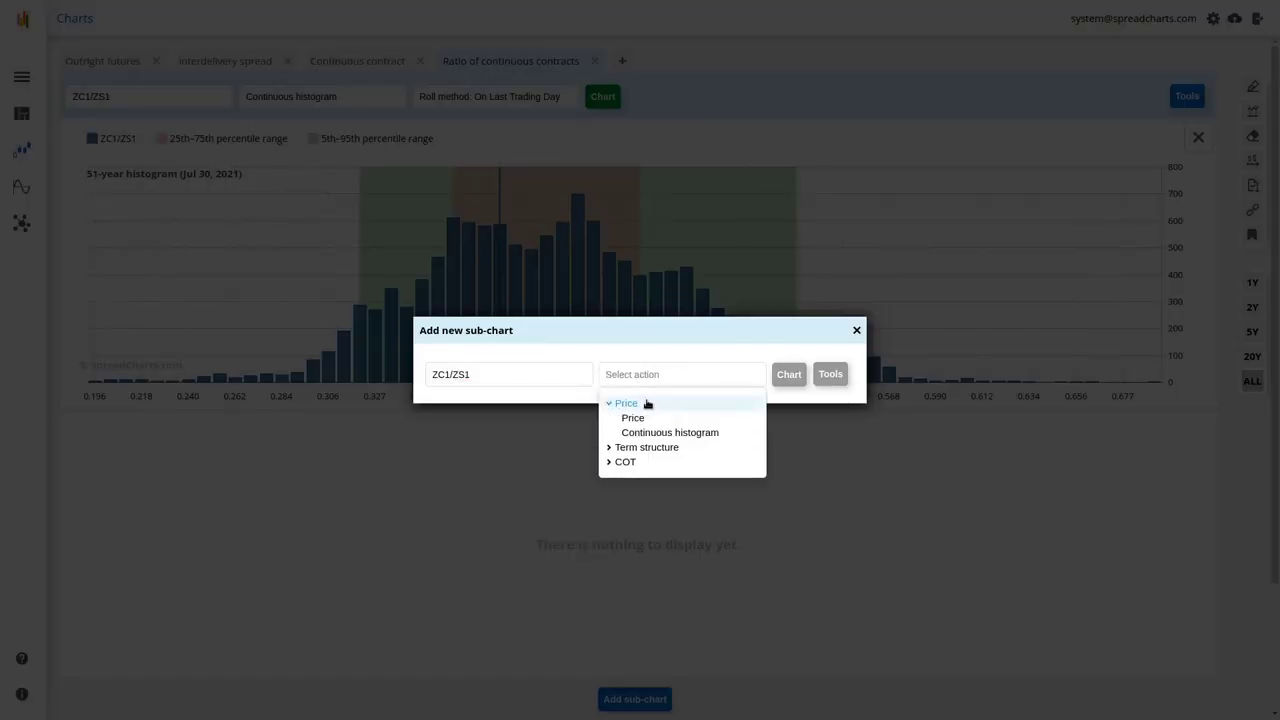
click(692, 423)
click(864, 380)
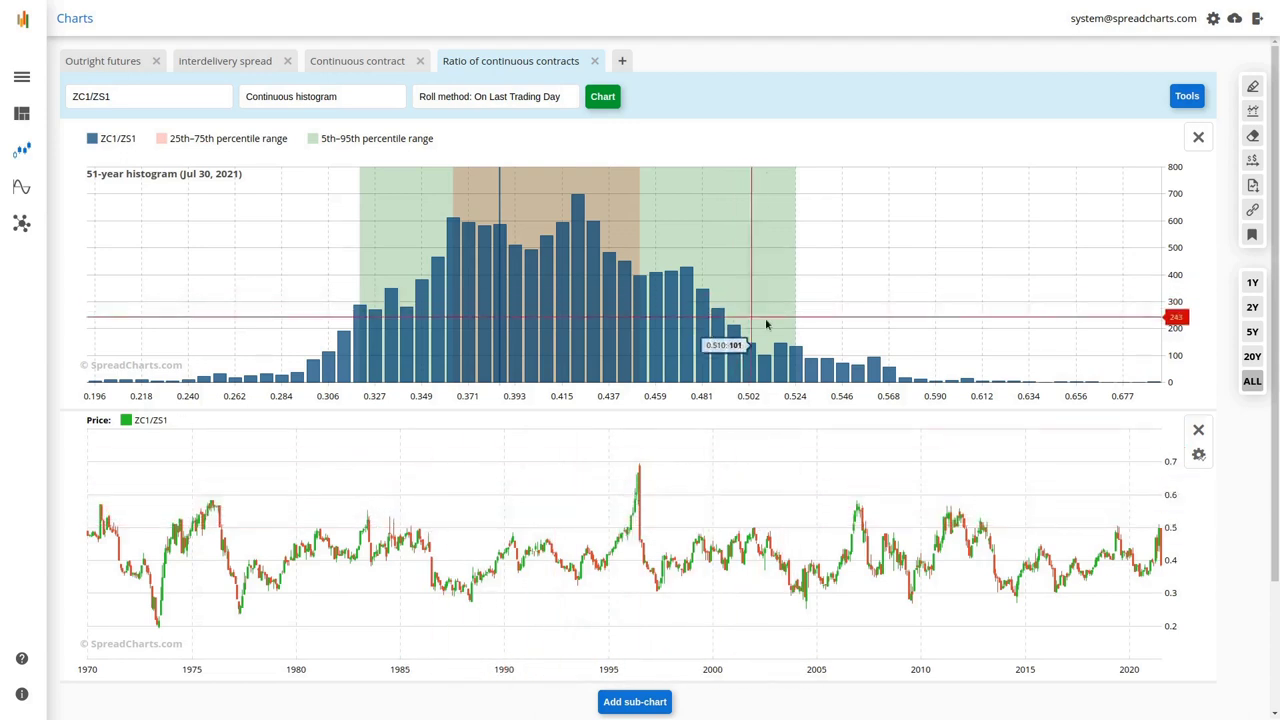
Compare the ZC1/ZS1 histogram and price over the 20Y, 5Y and ALL ranges, finishing on 20Y
click(1252, 356)
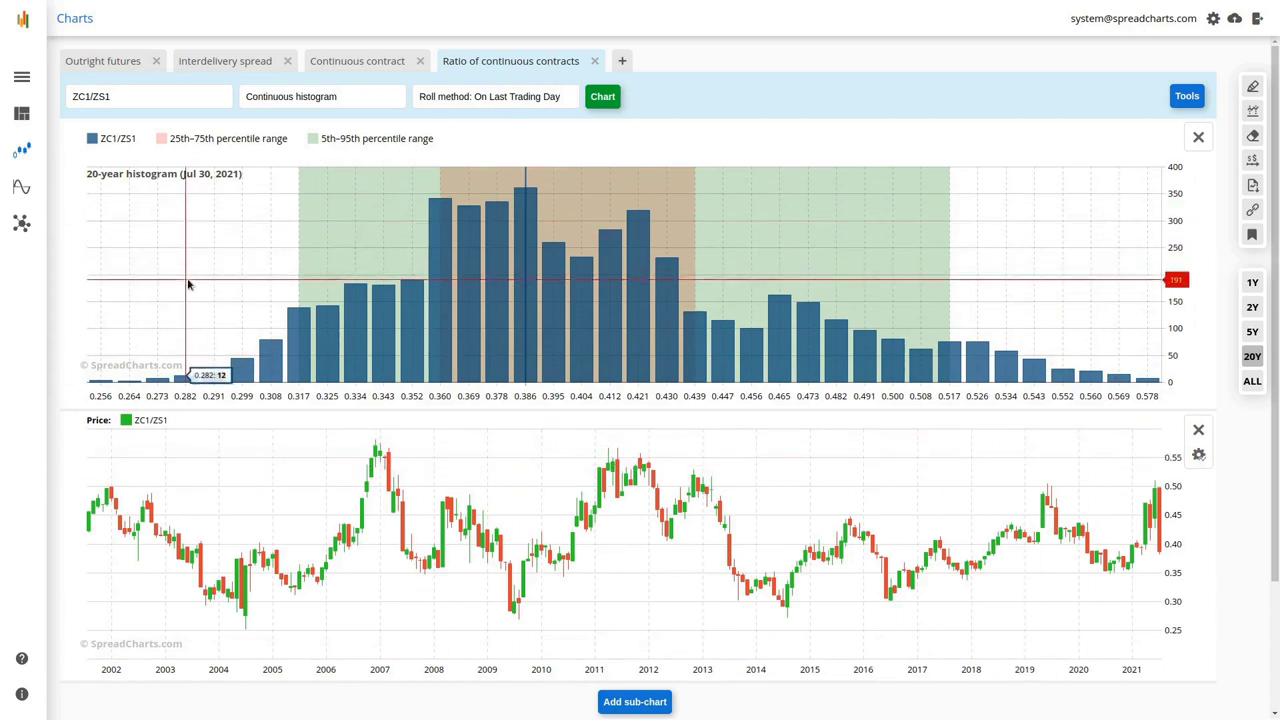
click(1252, 338)
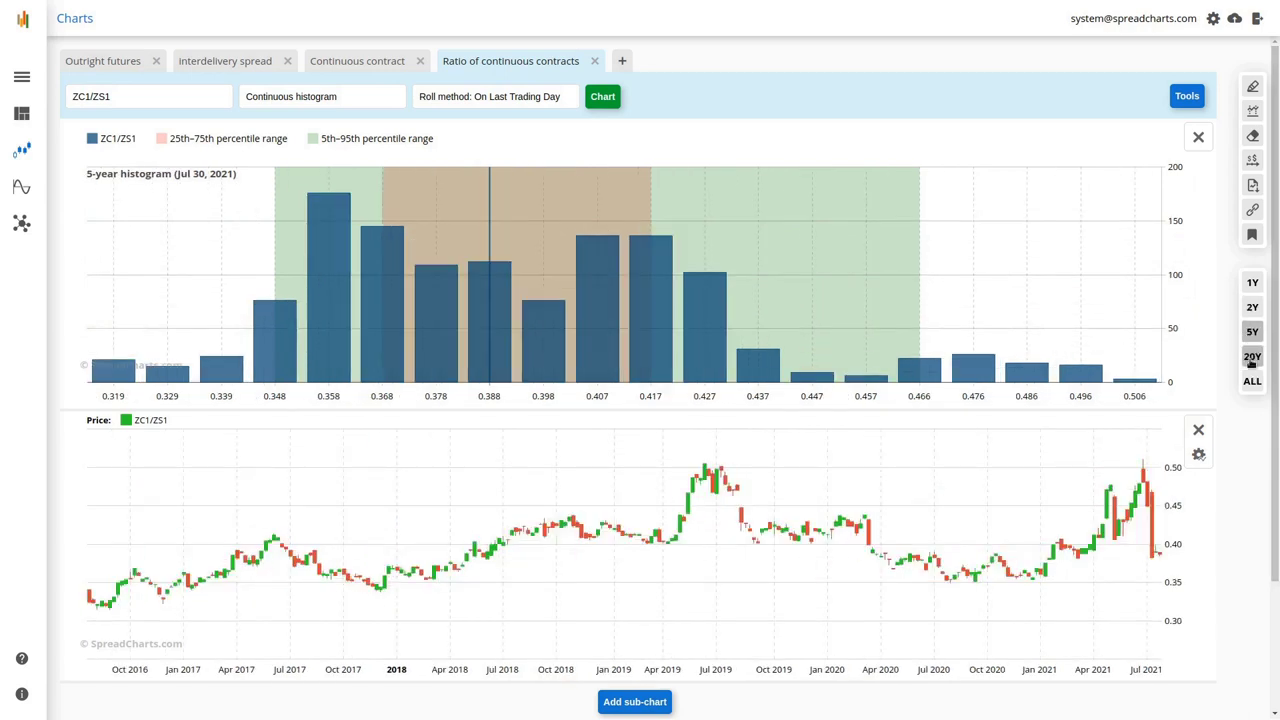
click(1251, 357)
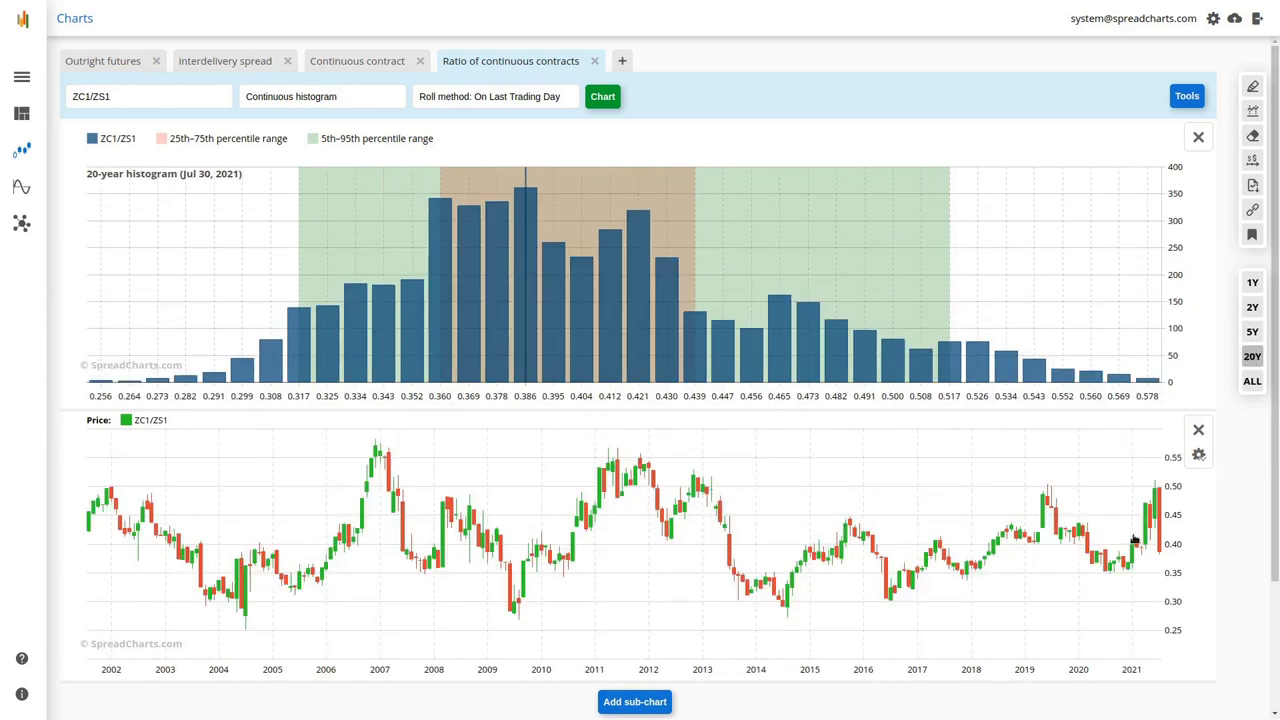
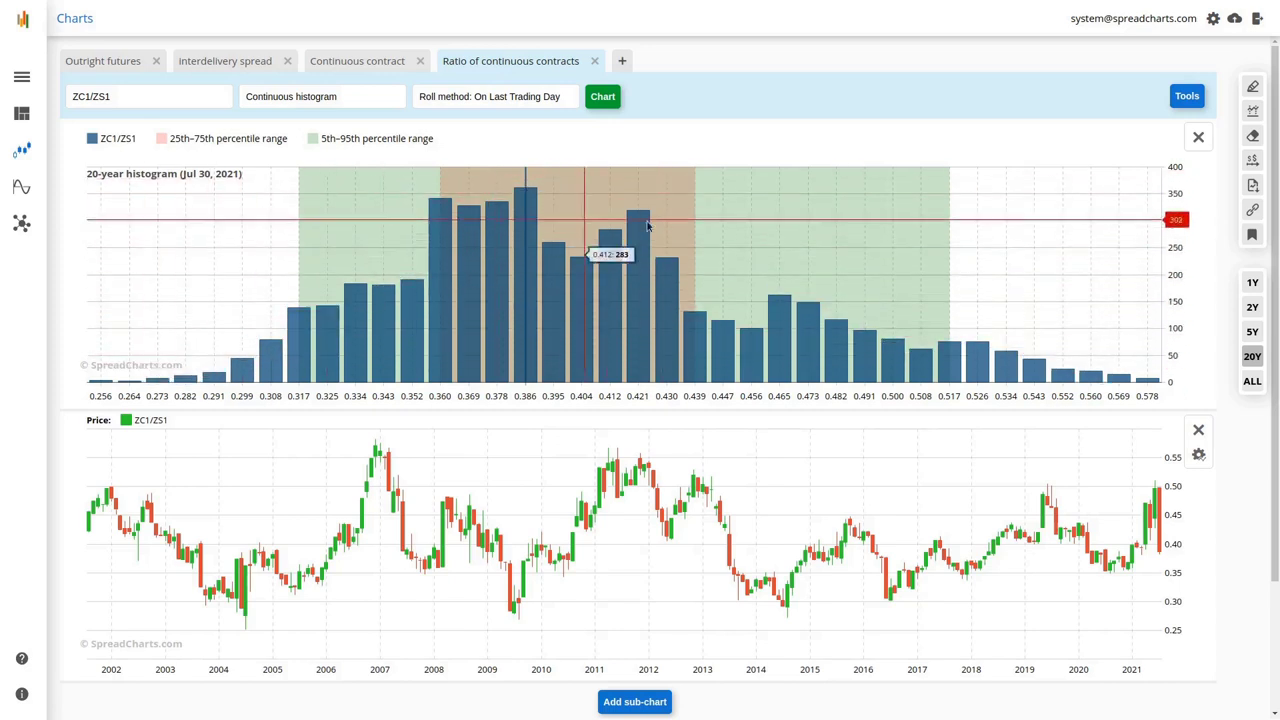
click(1251, 382)
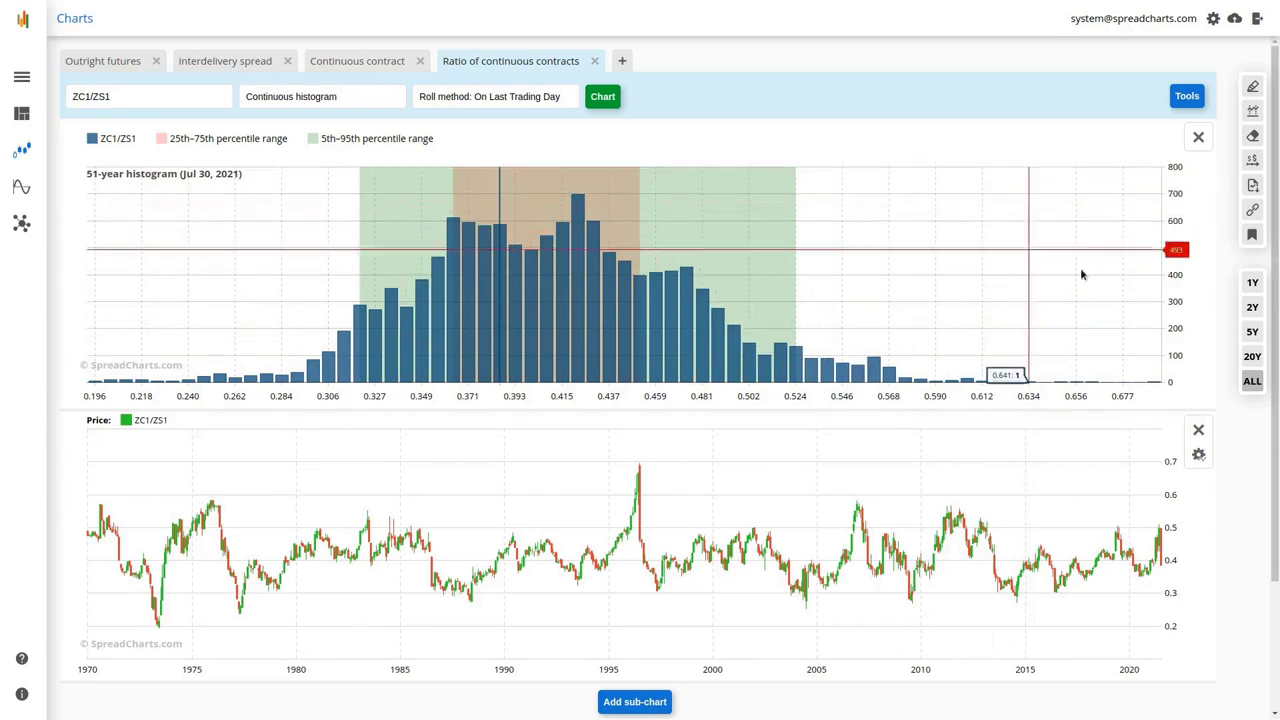
click(1251, 358)
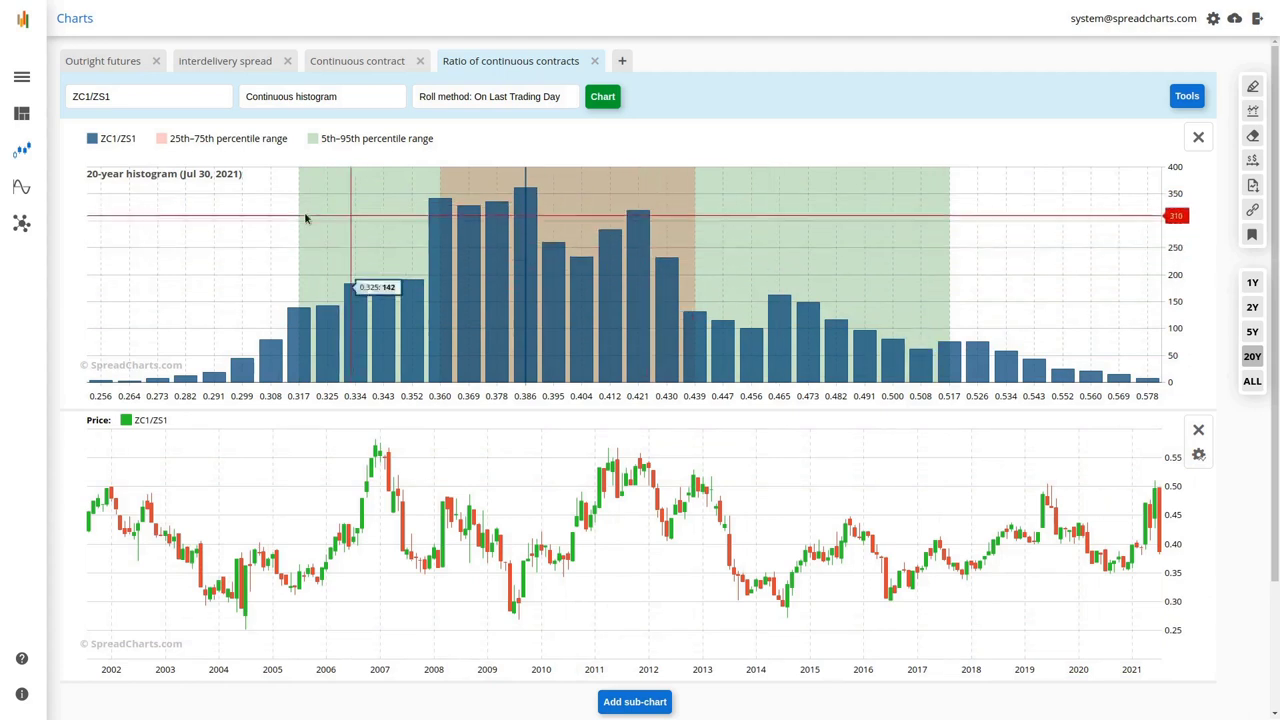
Hide the 5th–95th and 25th–75th percentile ranges in turn and show both again on the histogram
click(312, 140)
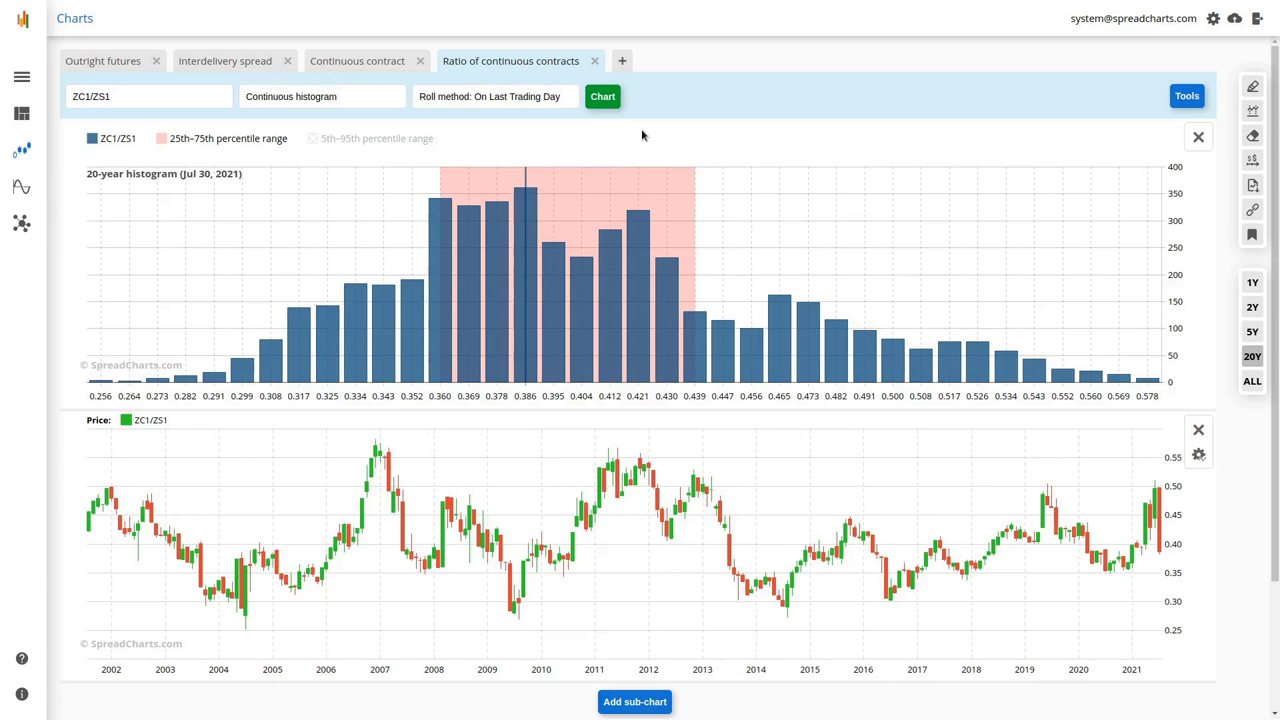
click(258, 140)
click(318, 140)
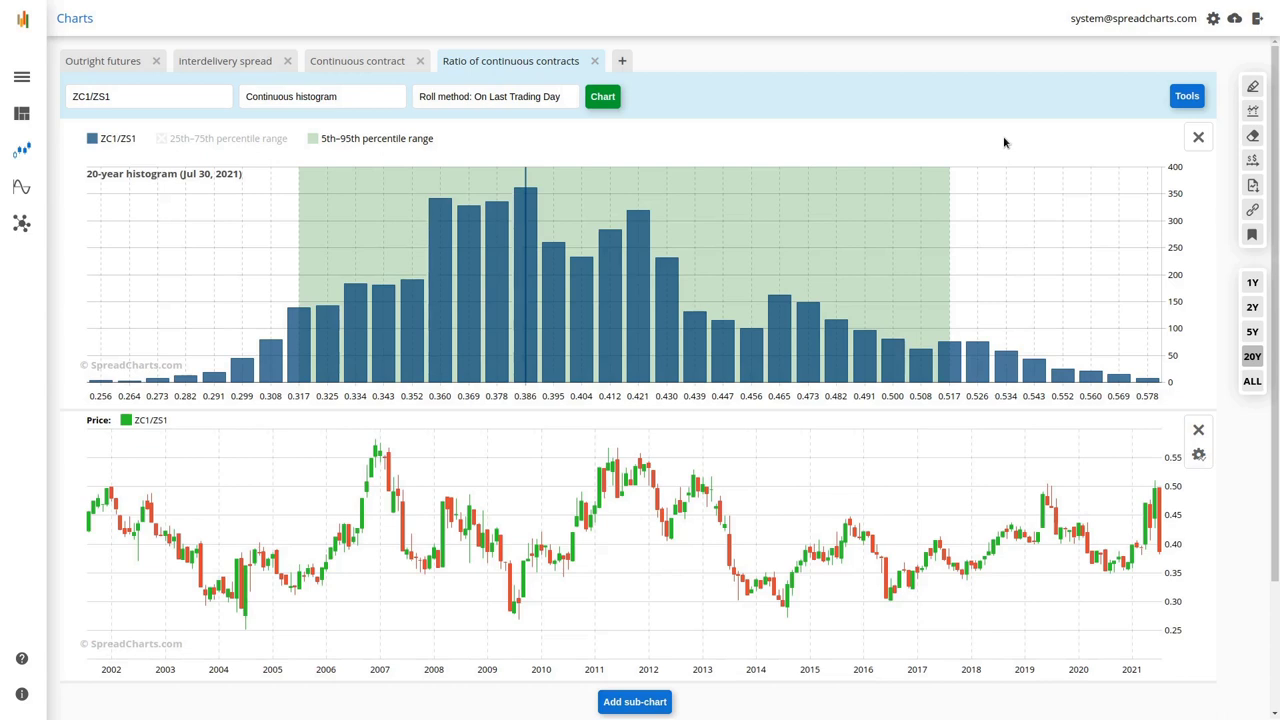
click(167, 139)
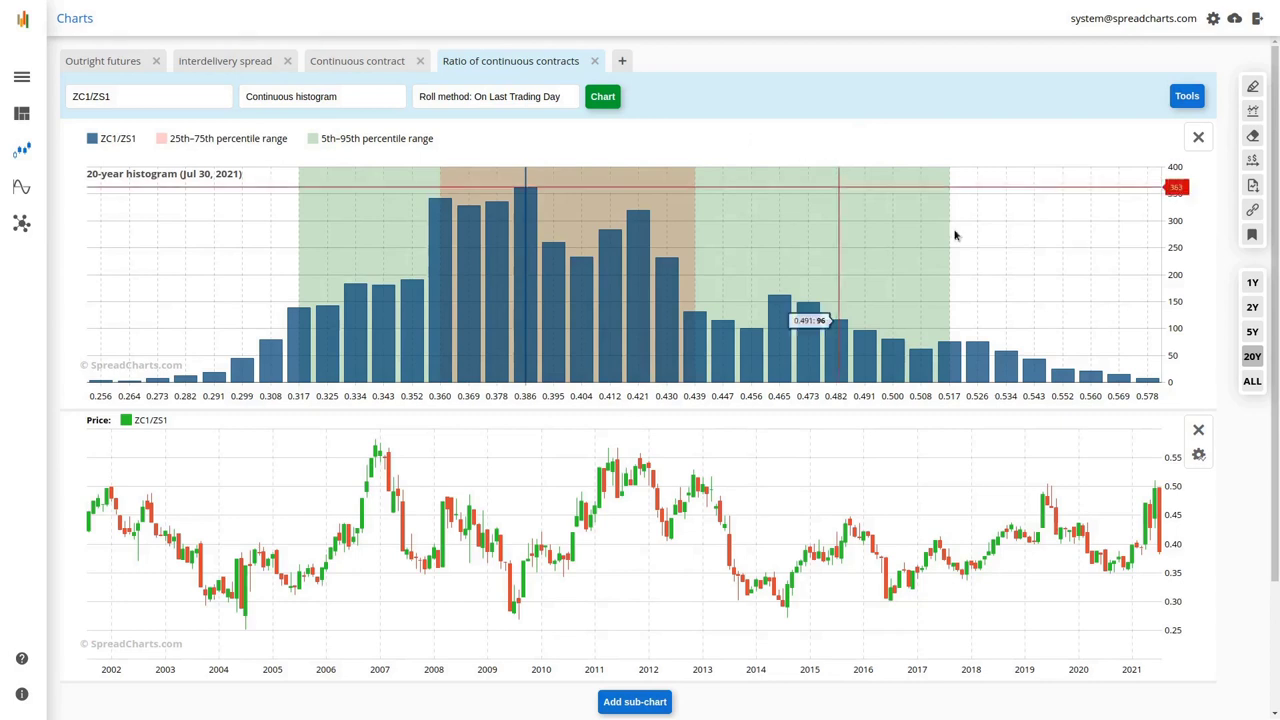
View the histogram and price sub-chart over 5Y and 2Y, and return to the 20Y range
click(1254, 334)
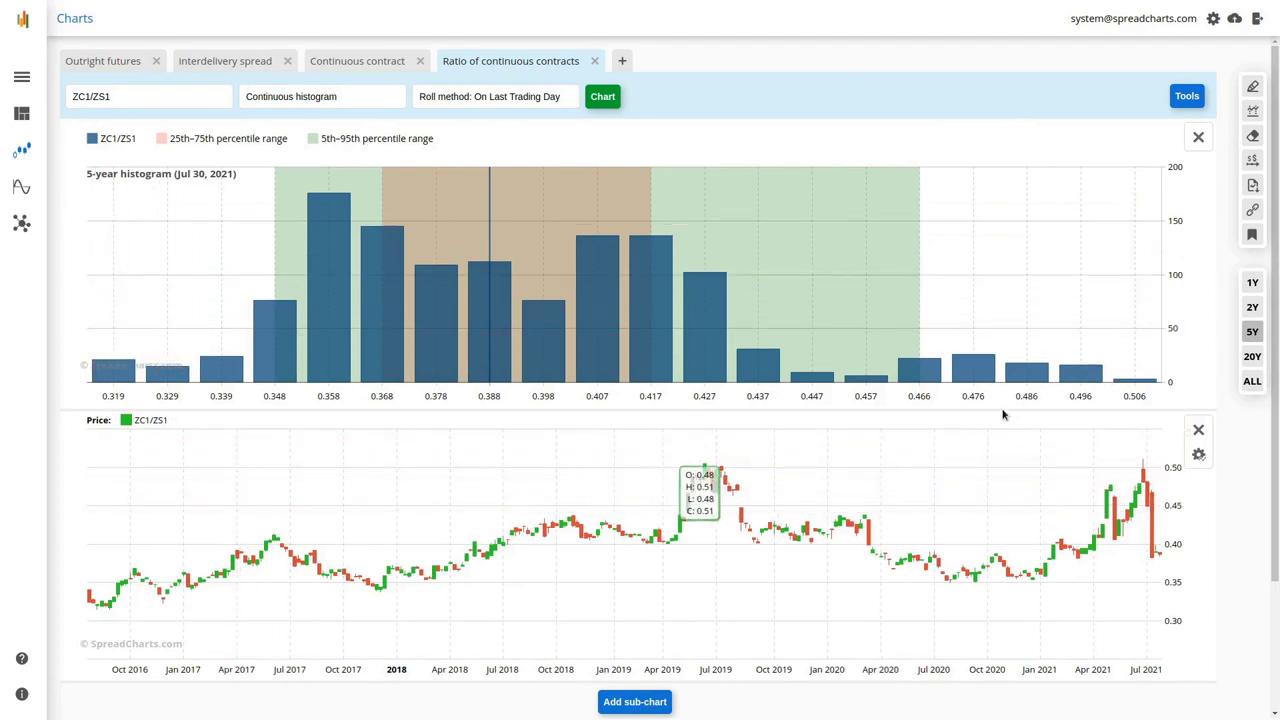
click(1251, 309)
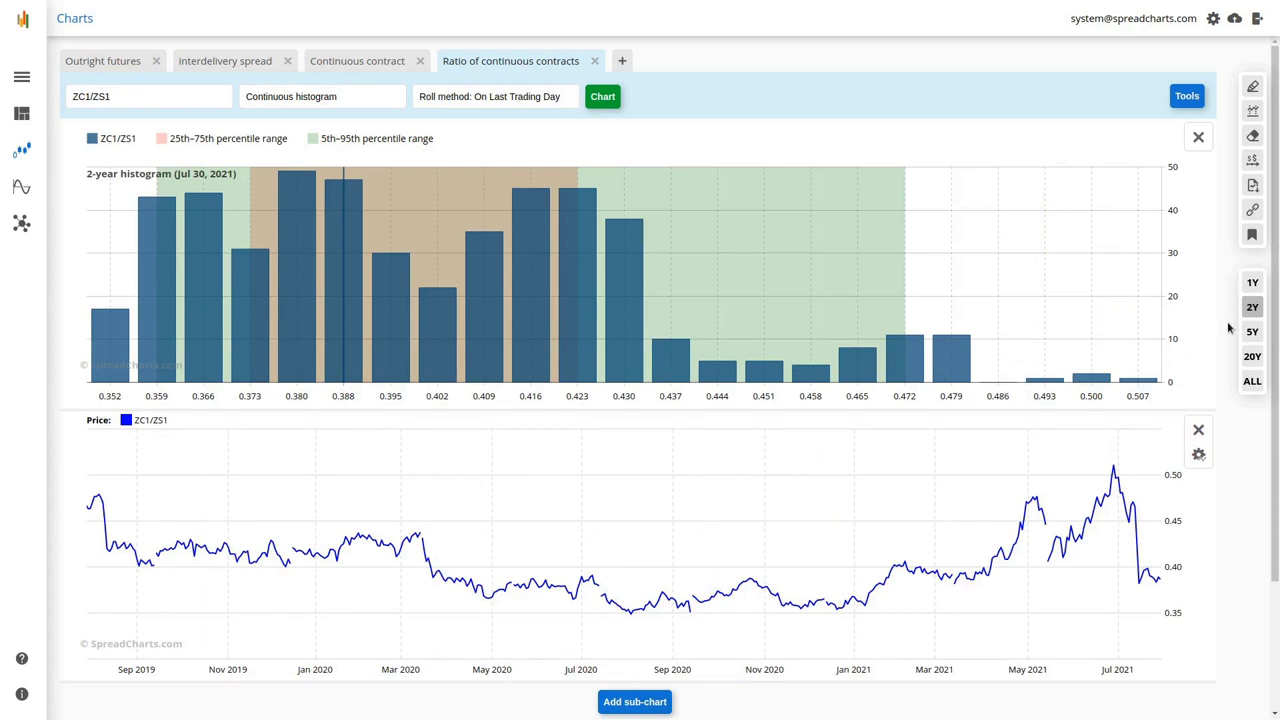
click(1252, 356)
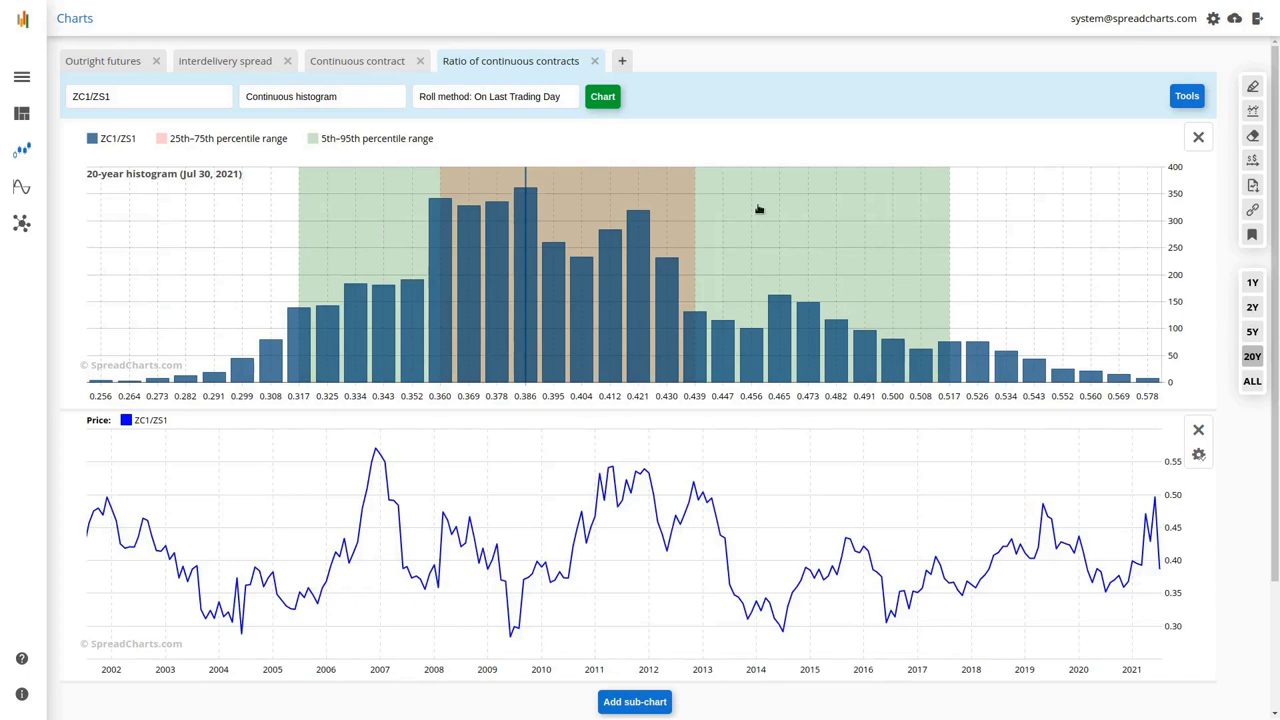
Check the roll methods offered for the histogram and for the price sub-chart
click(459, 101)
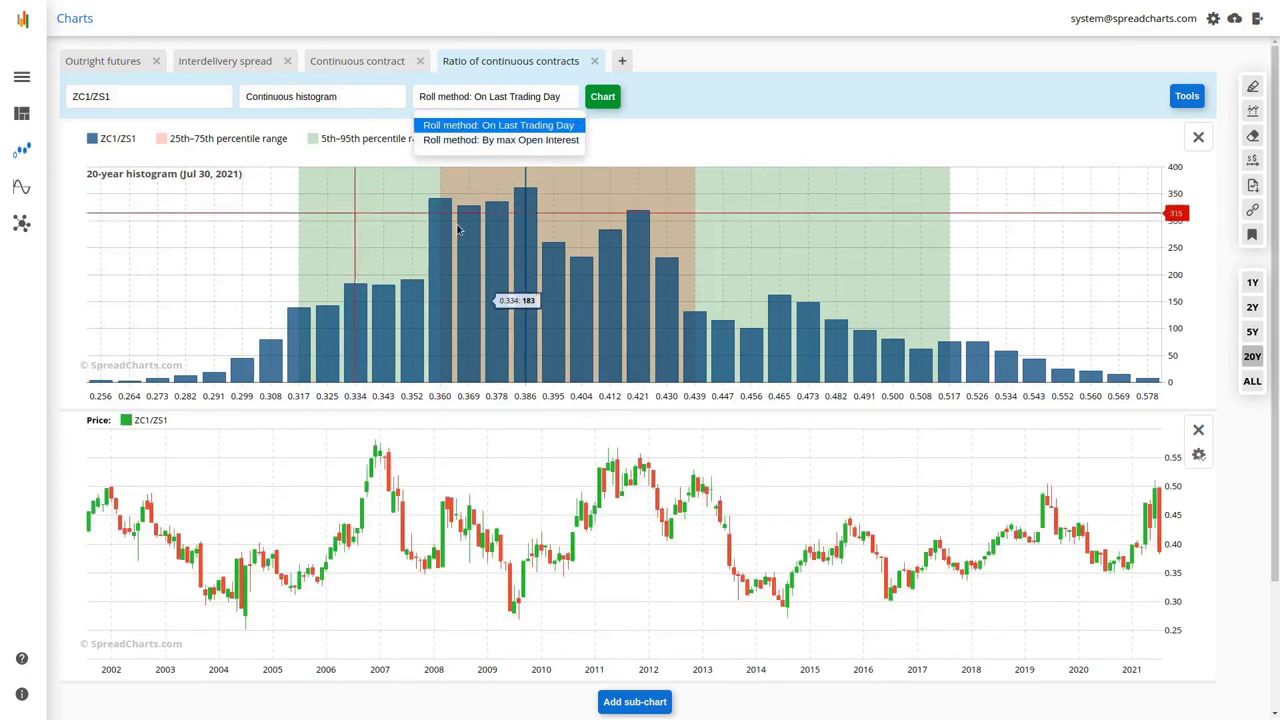
click(548, 100)
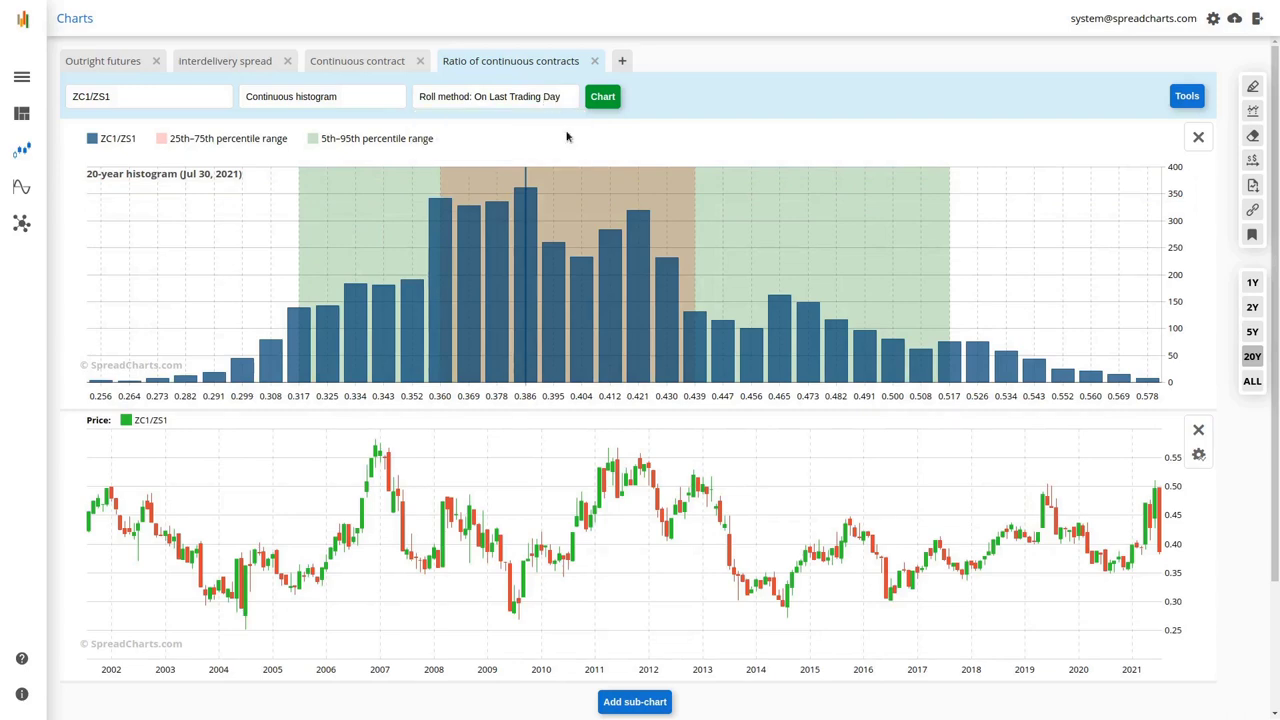
click(1199, 456)
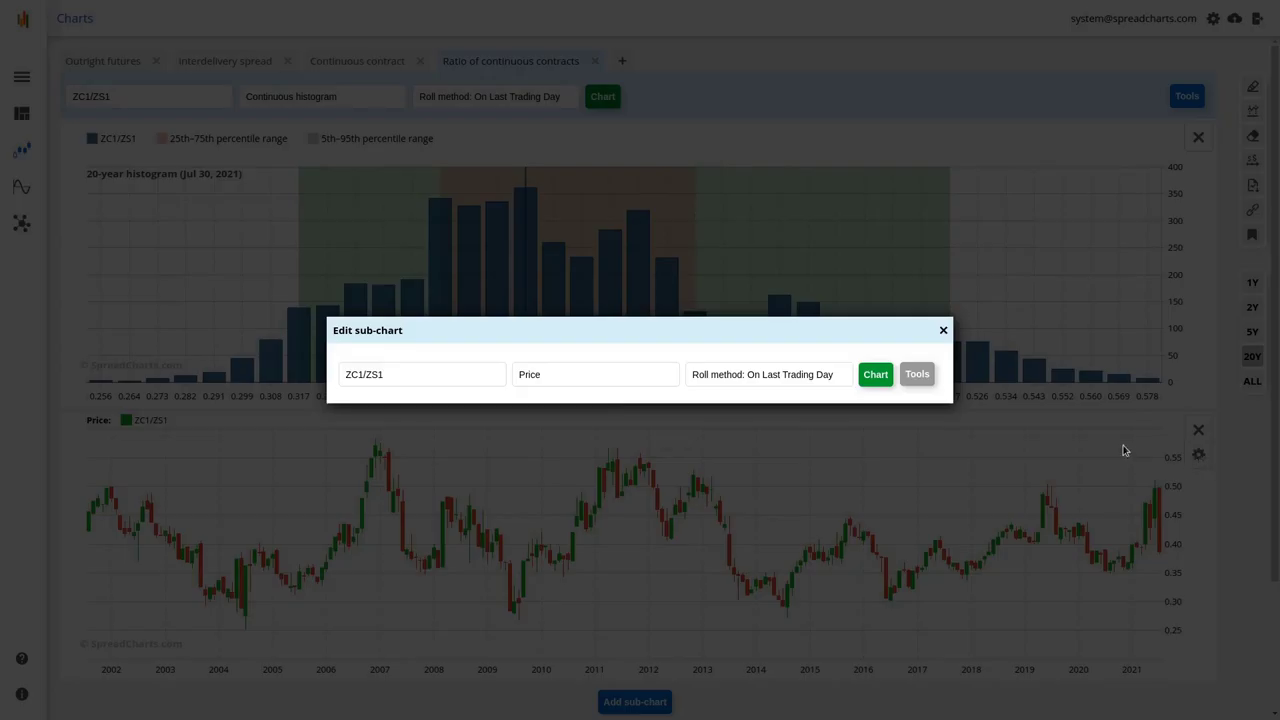
click(694, 378)
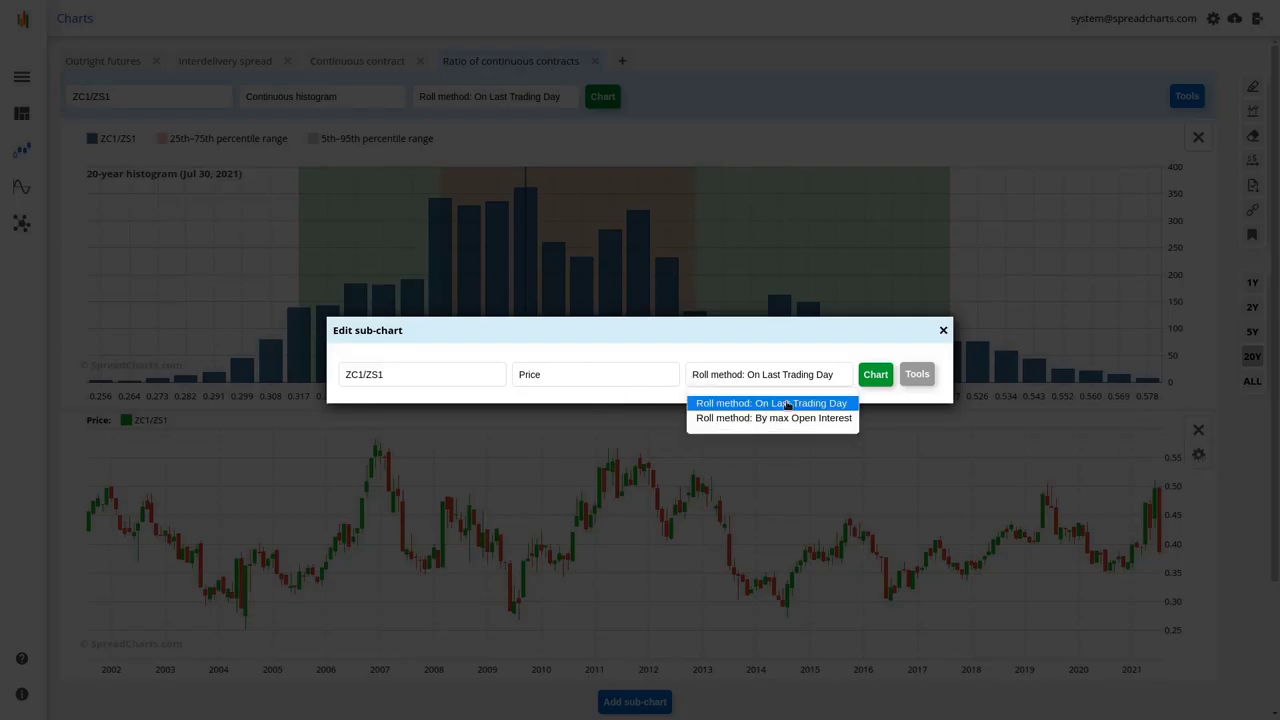
click(943, 332)
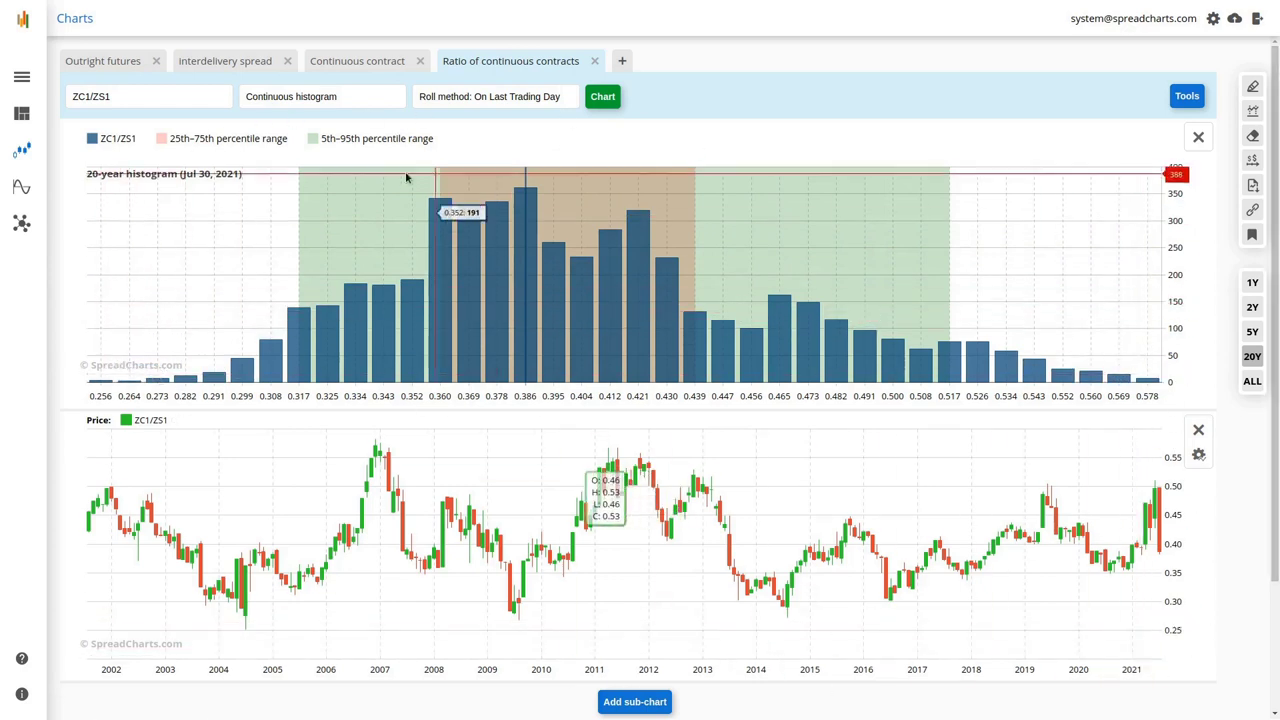
Redraw the histogram with the By max Open Interest roll method, and redraw it again with On Last Trading Day
click(456, 100)
click(490, 140)
click(594, 104)
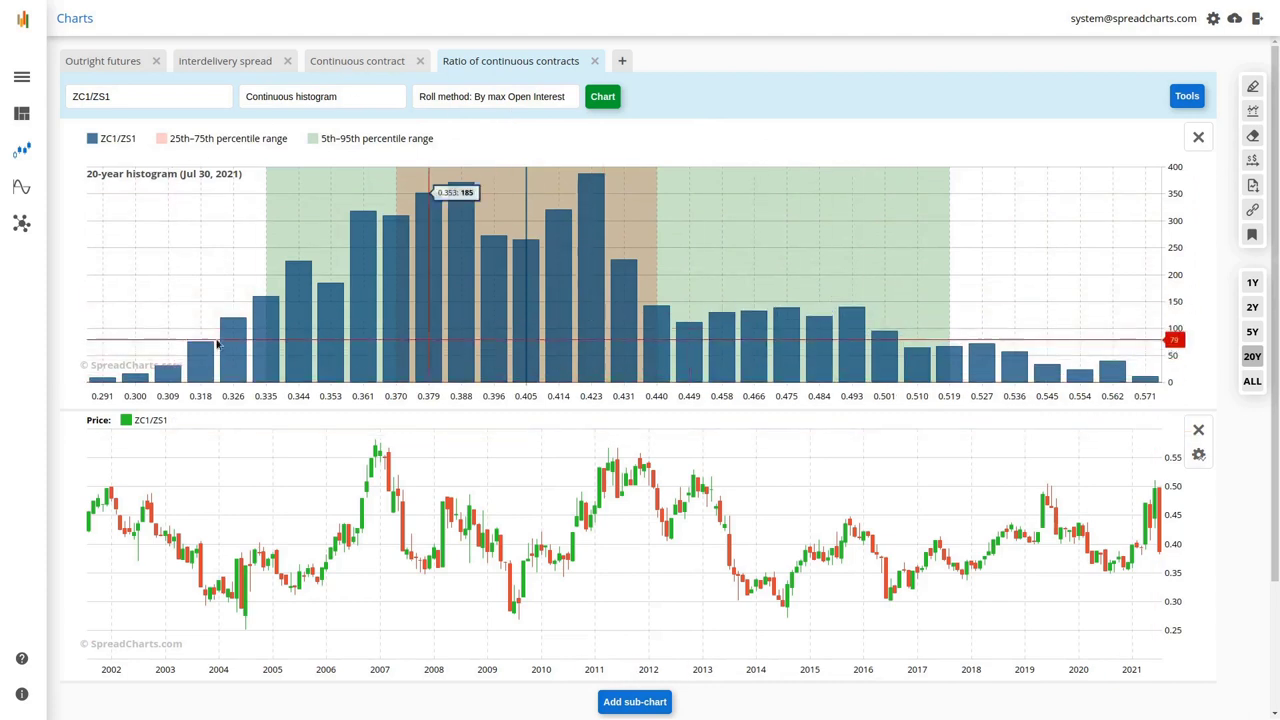
click(470, 100)
click(488, 125)
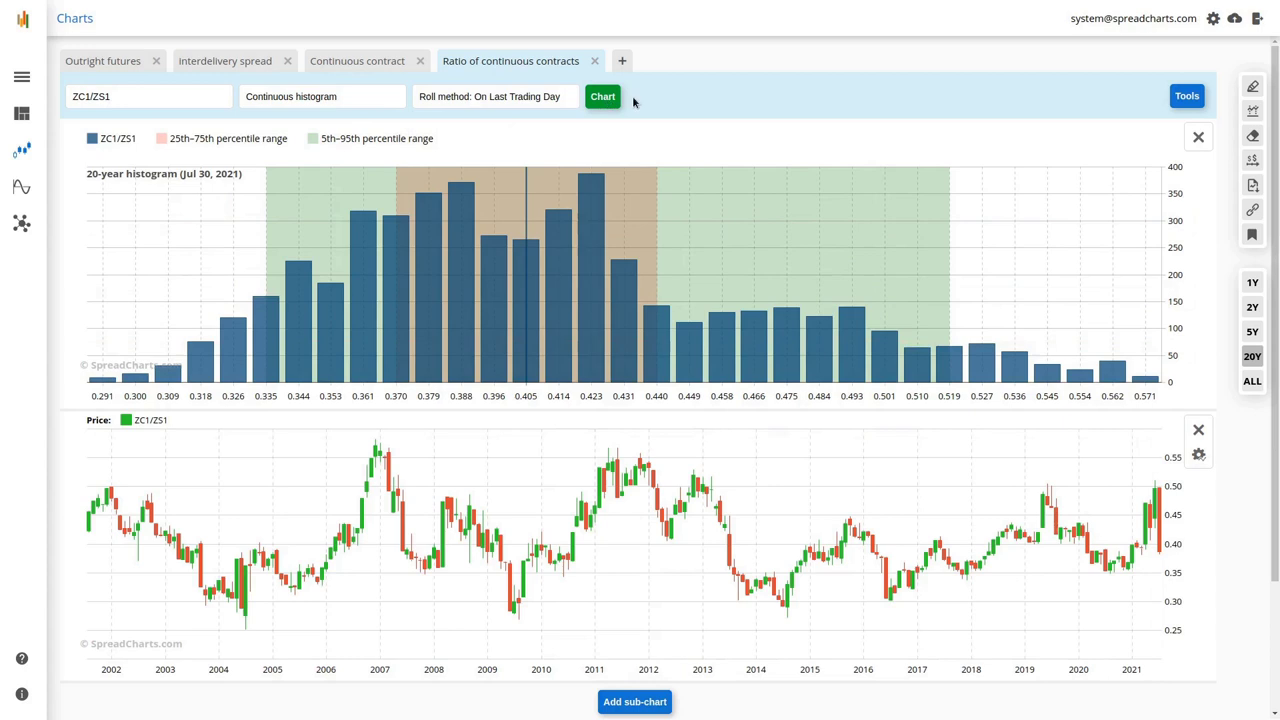
click(620, 102)
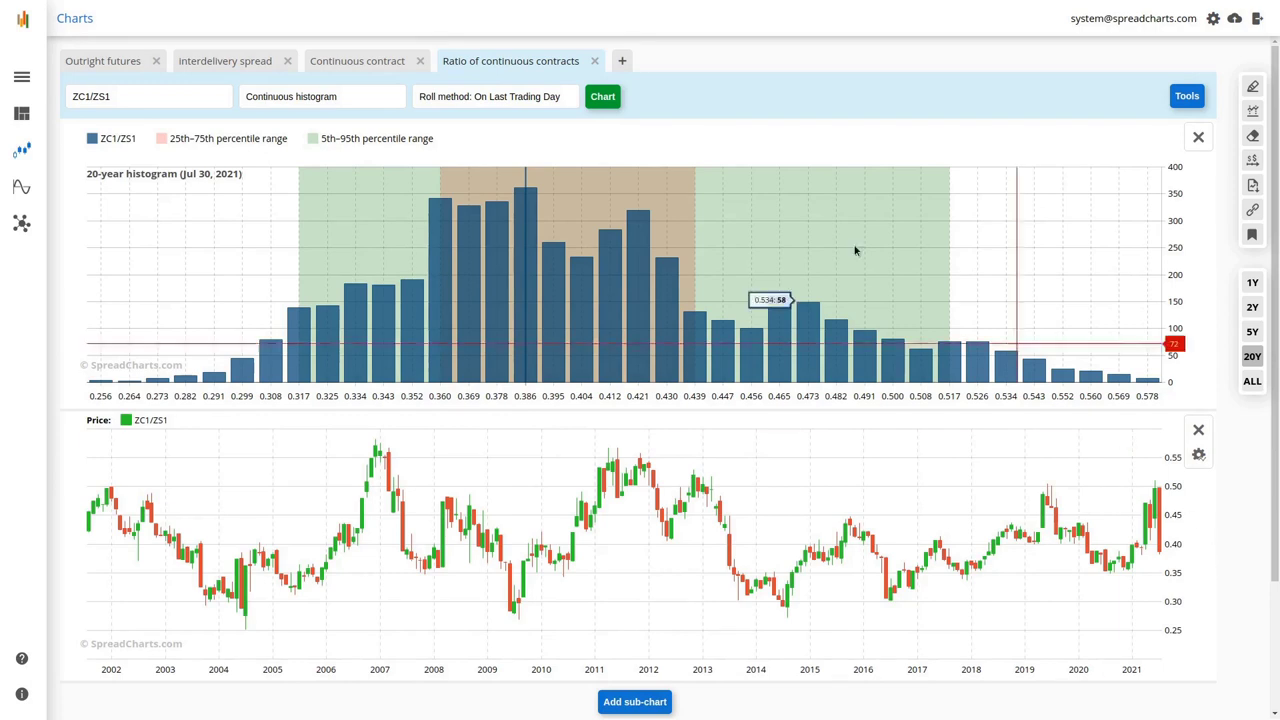
Open a new chart tab and enter the coffee expression 100*(KC2-KC1)/KC1 as its ticker
click(621, 61)
click(189, 97)
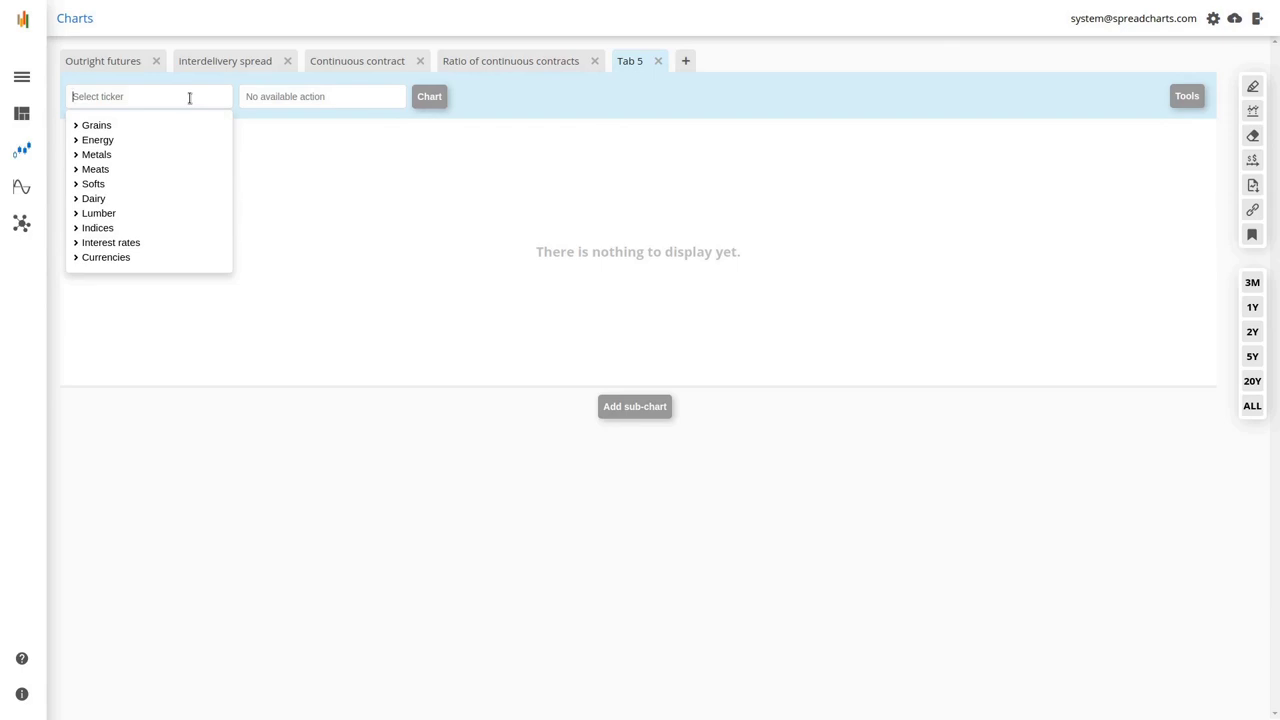
text(100)
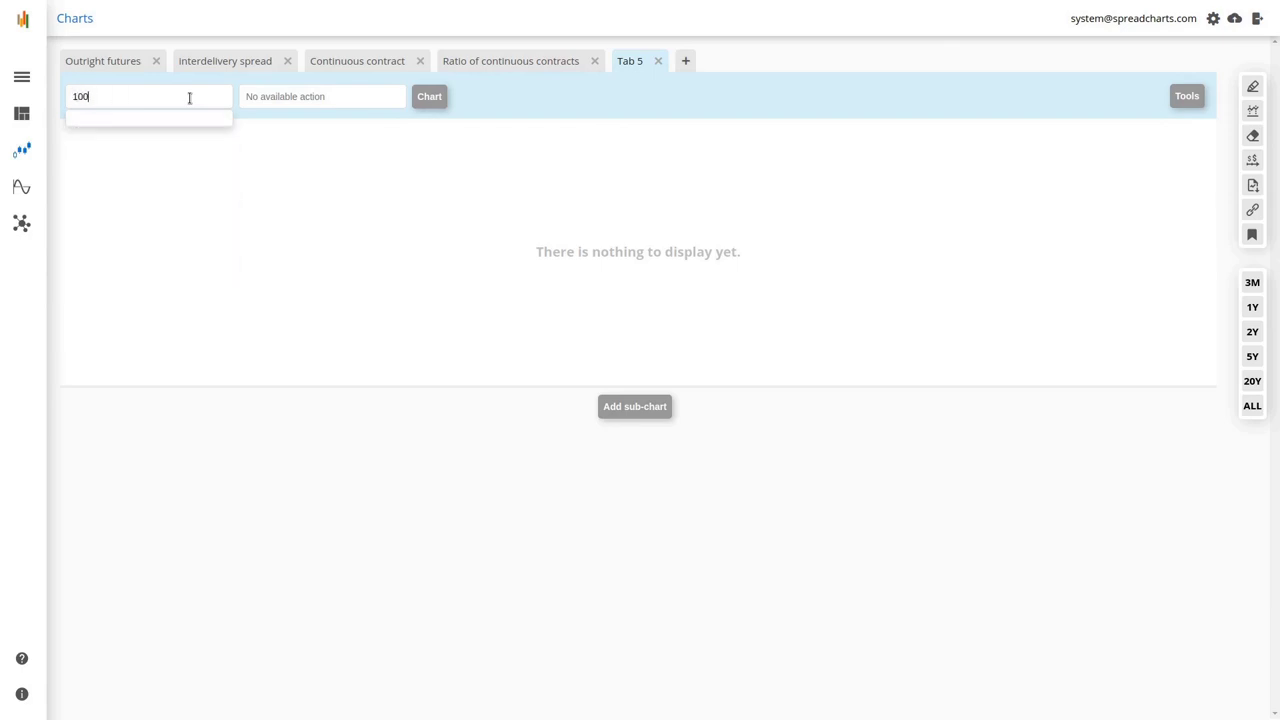
text(')
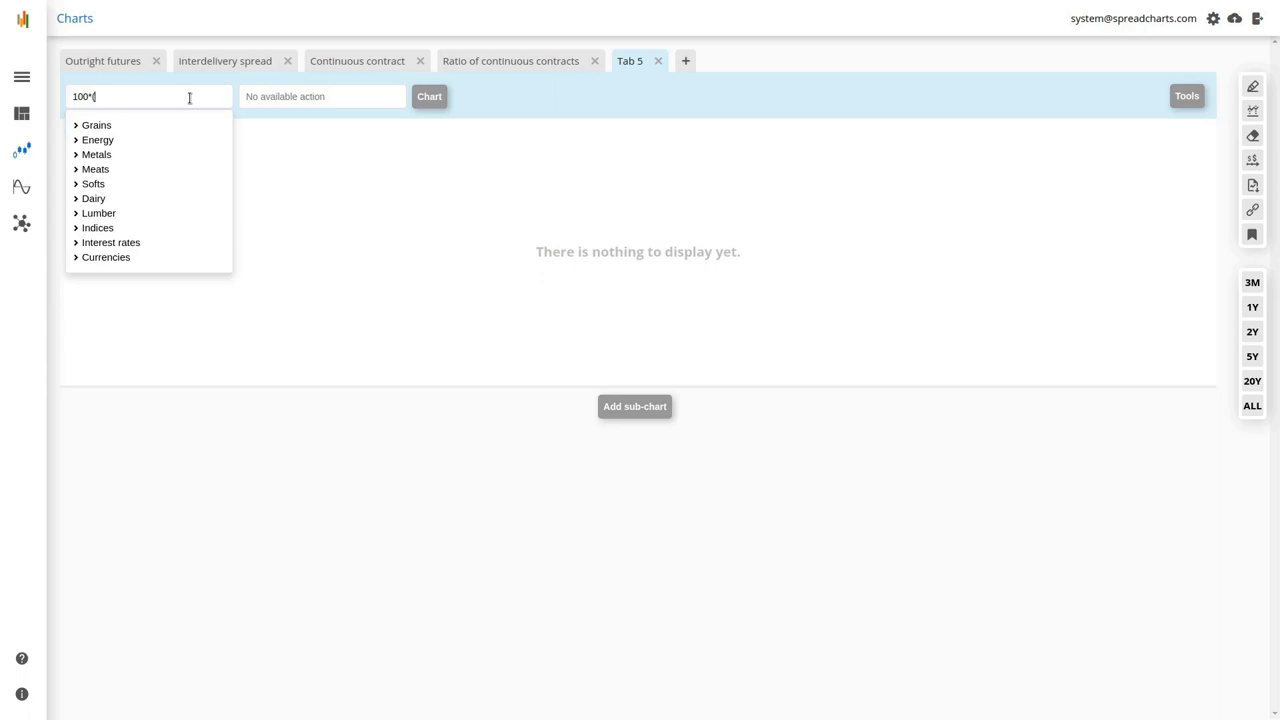
text((KC2)
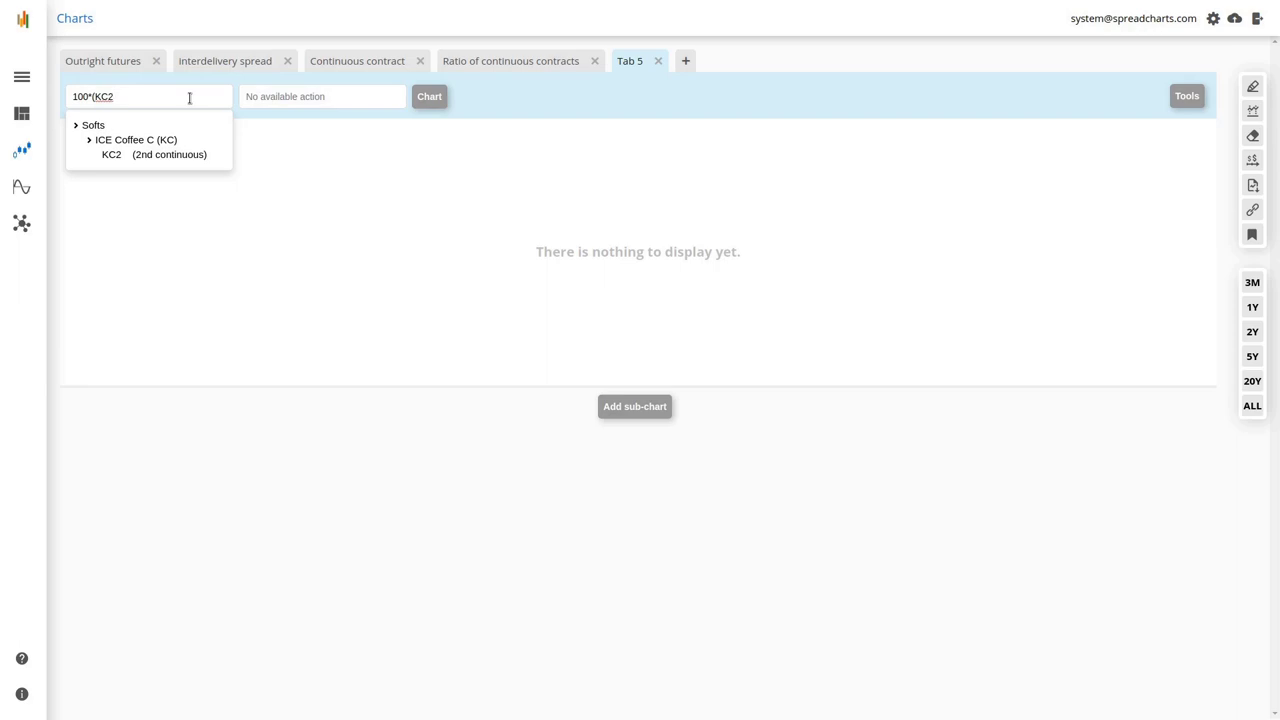
text(-KC)
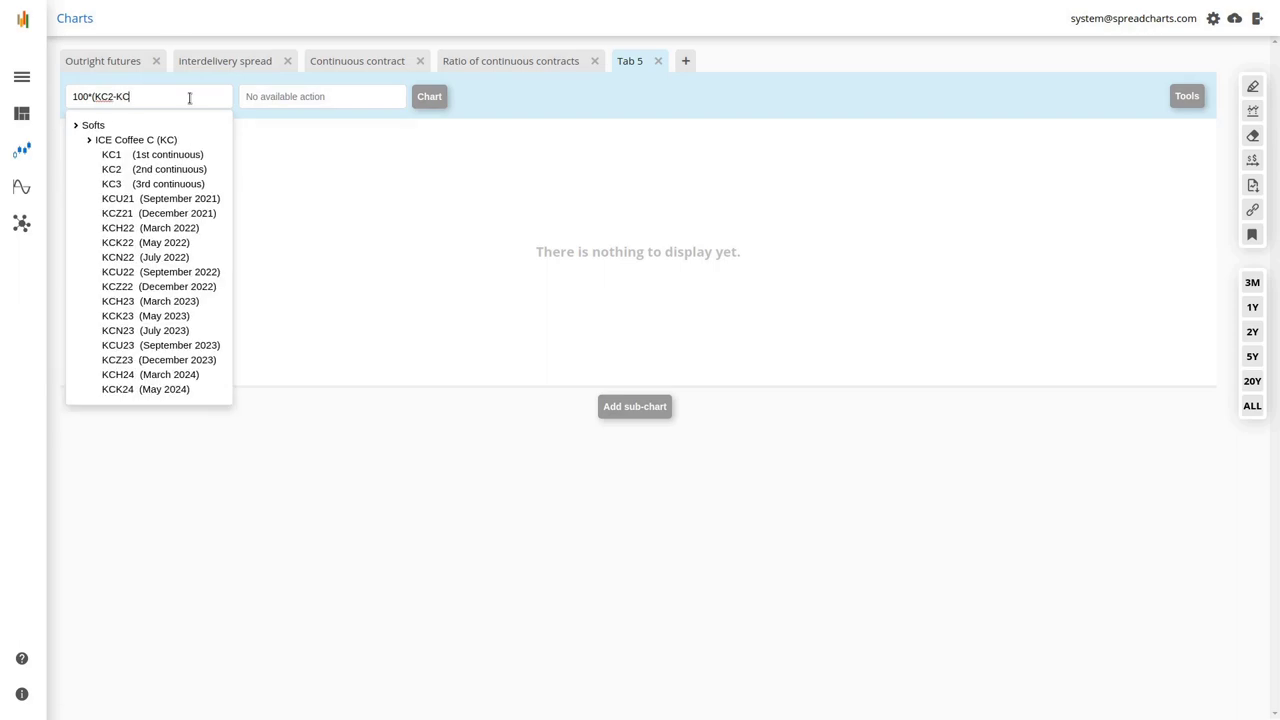
text(1))
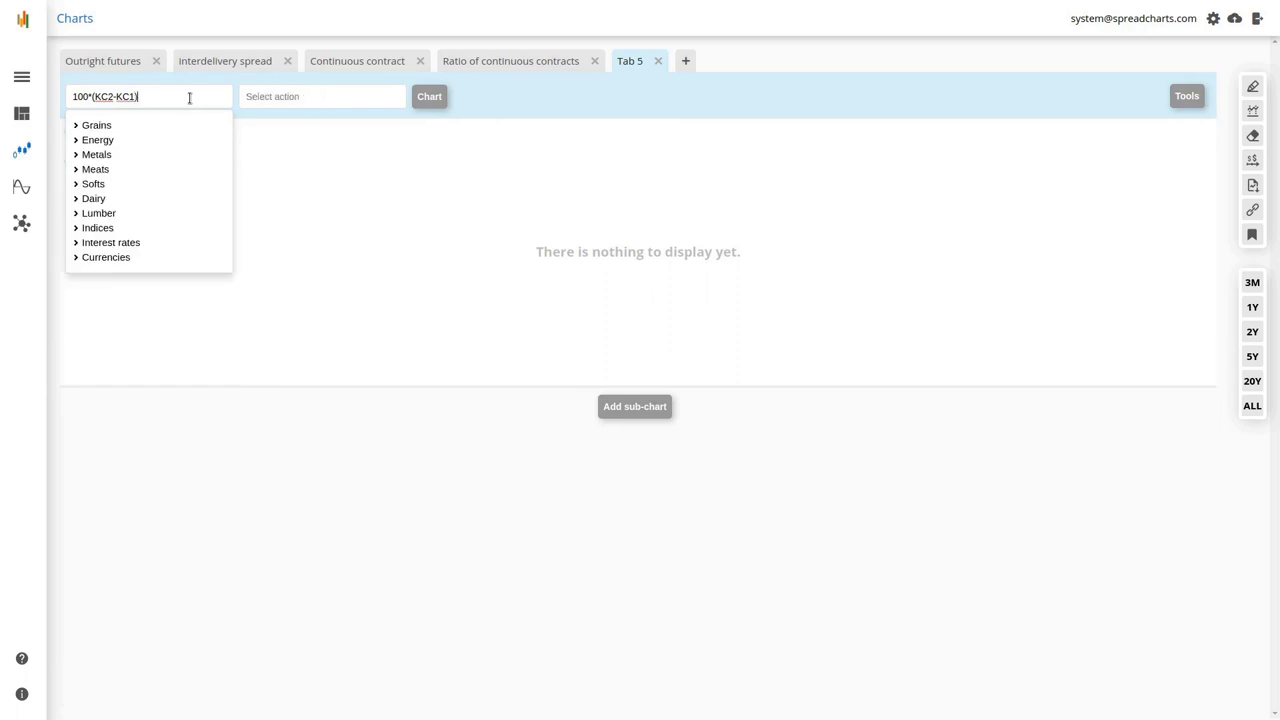
text(/KC1)
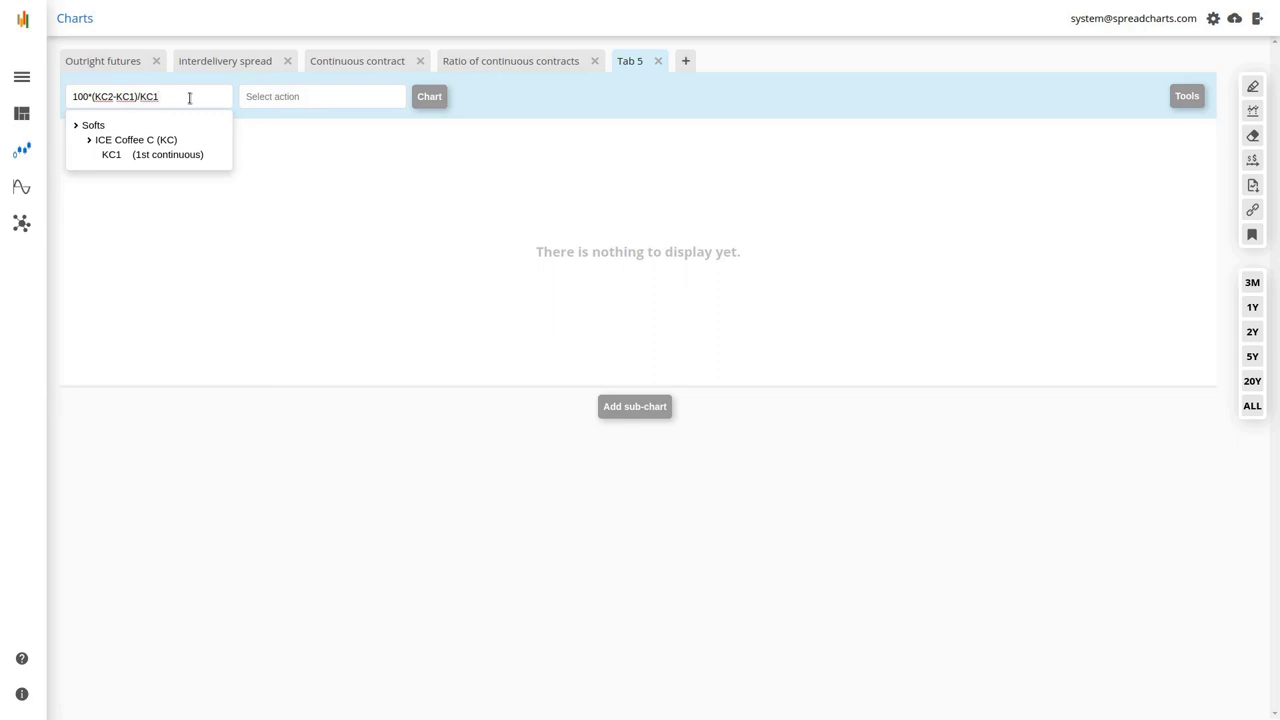
Chart the coffee expression as a Continuous histogram with the On Last Trading Day roll method
click(275, 100)
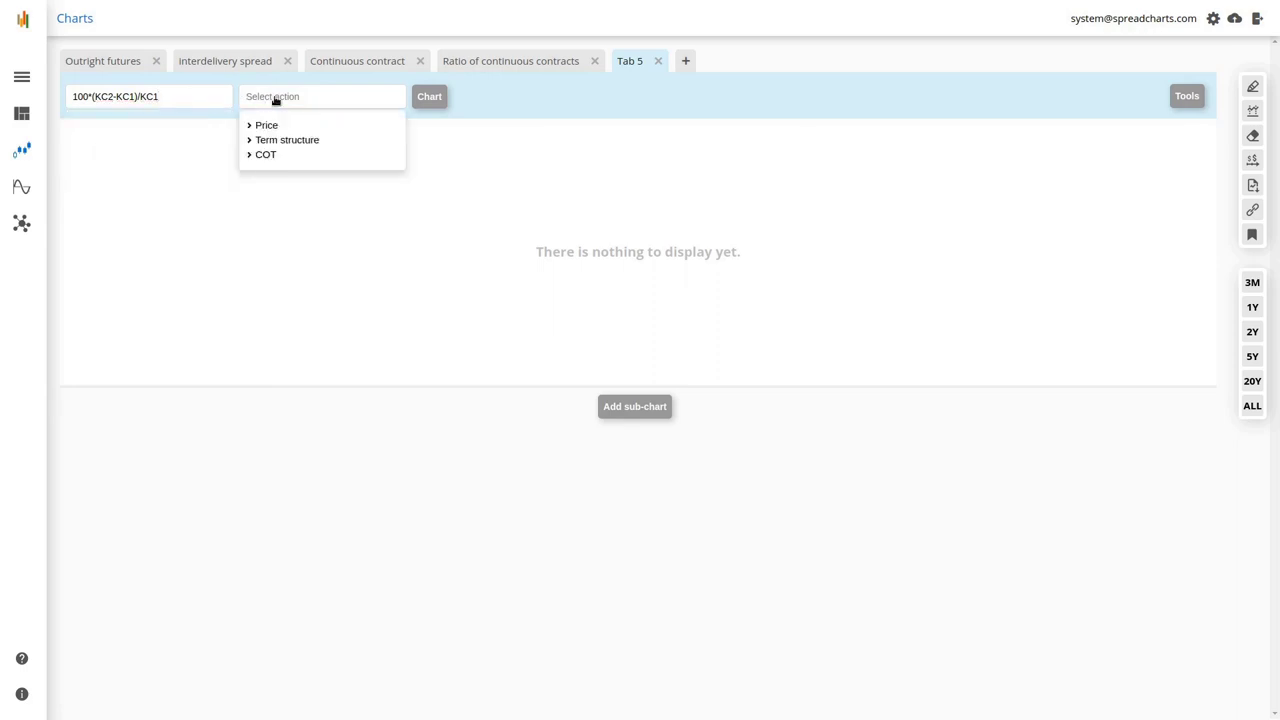
click(298, 126)
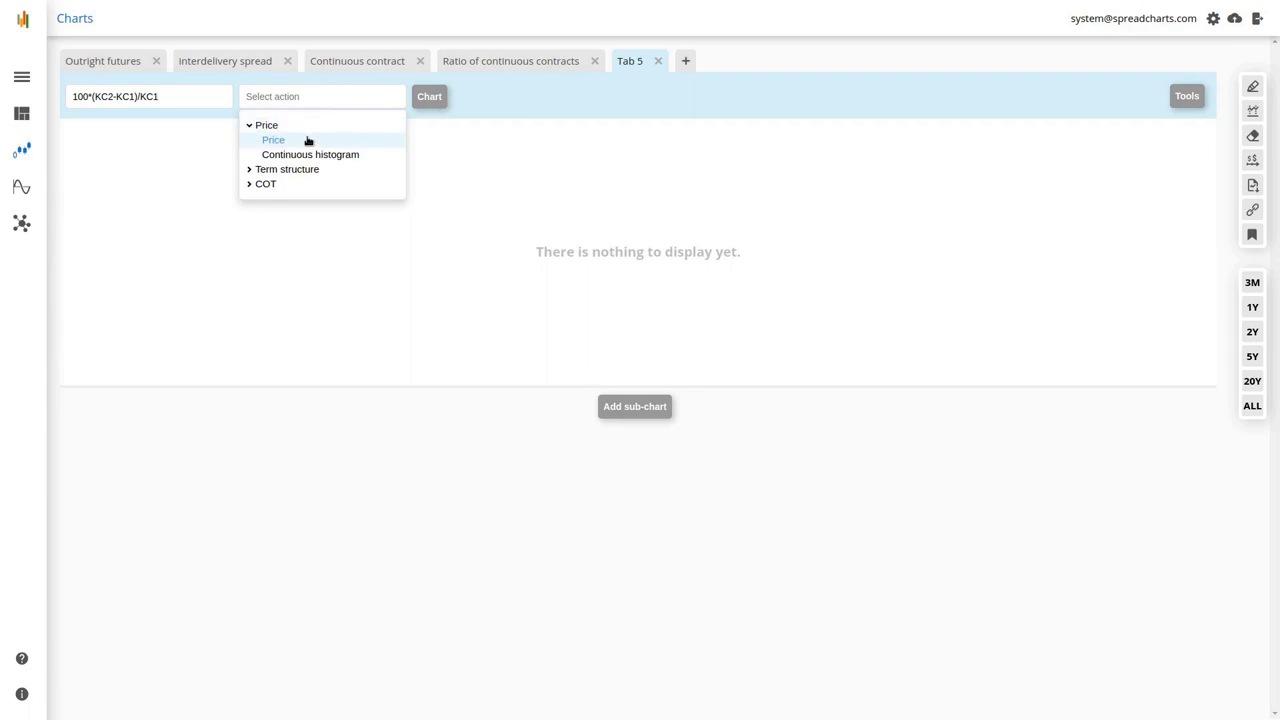
click(310, 156)
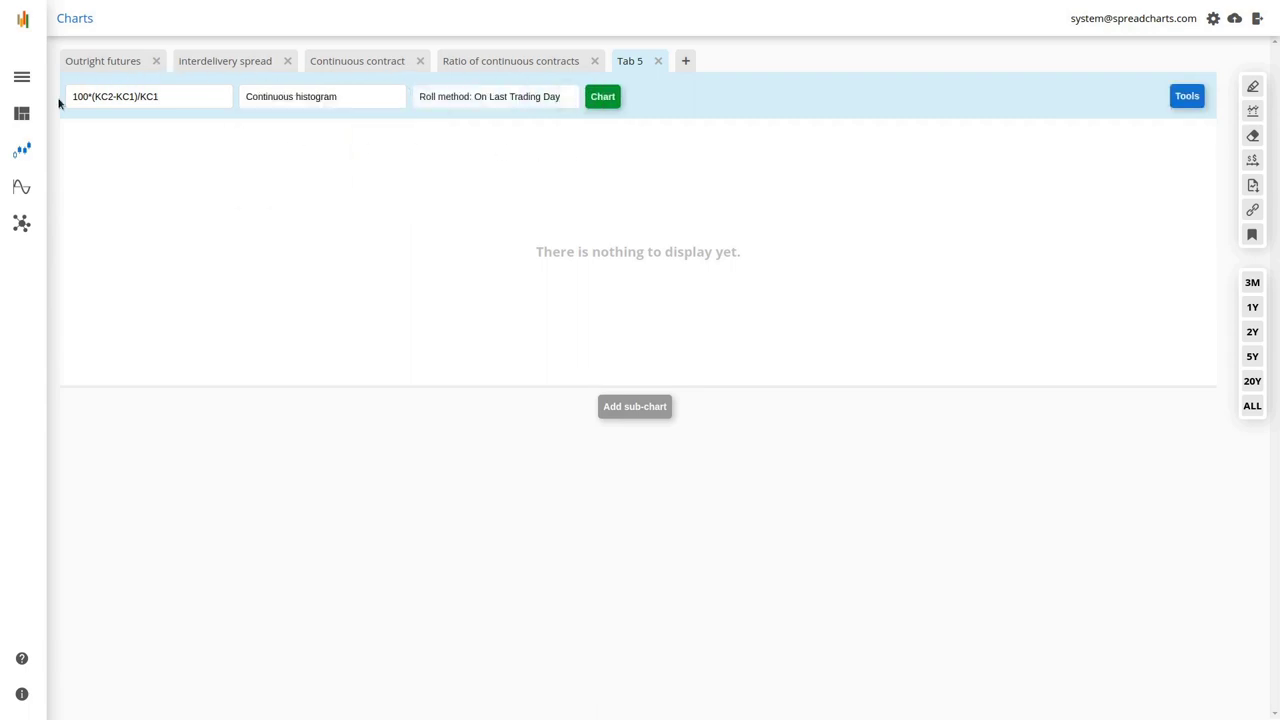
click(604, 100)
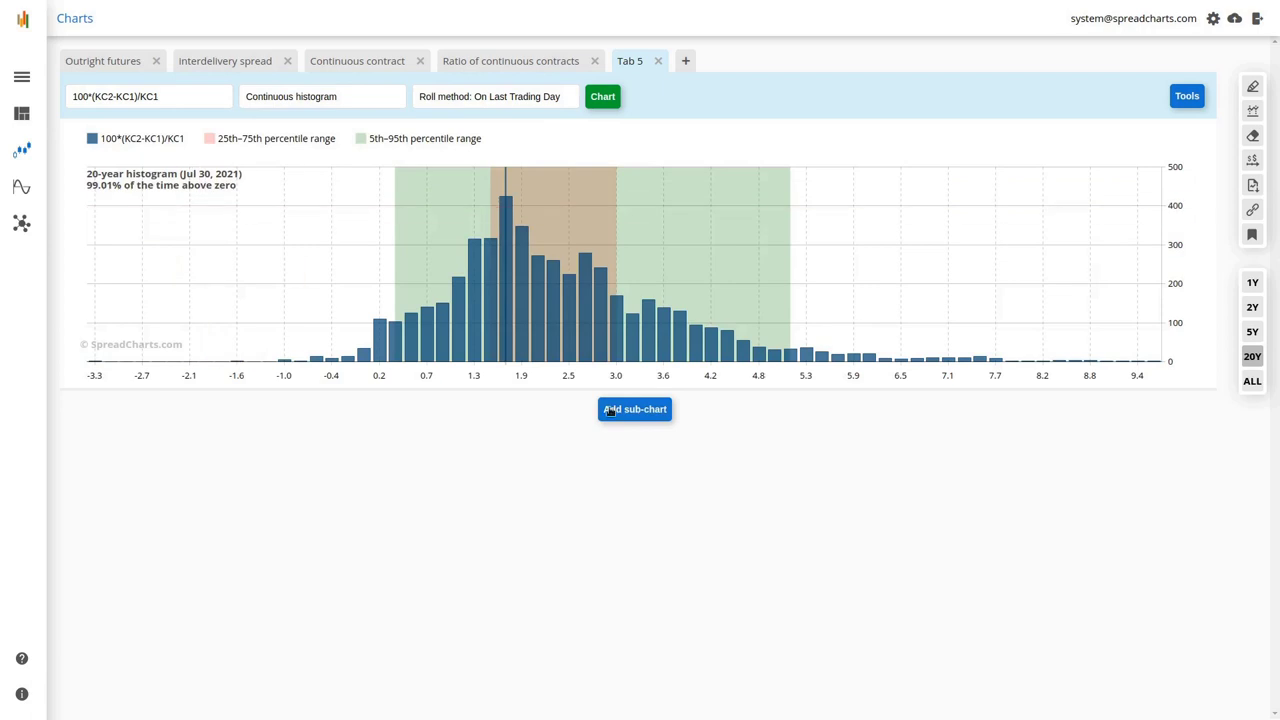
Add a Price sub-chart of the same expression 100*(KC2-KC1)/KC1 below the histogram, rolled On Last Trading Day
click(133, 99)
triple_click(133, 99)
key(ctrl+c)
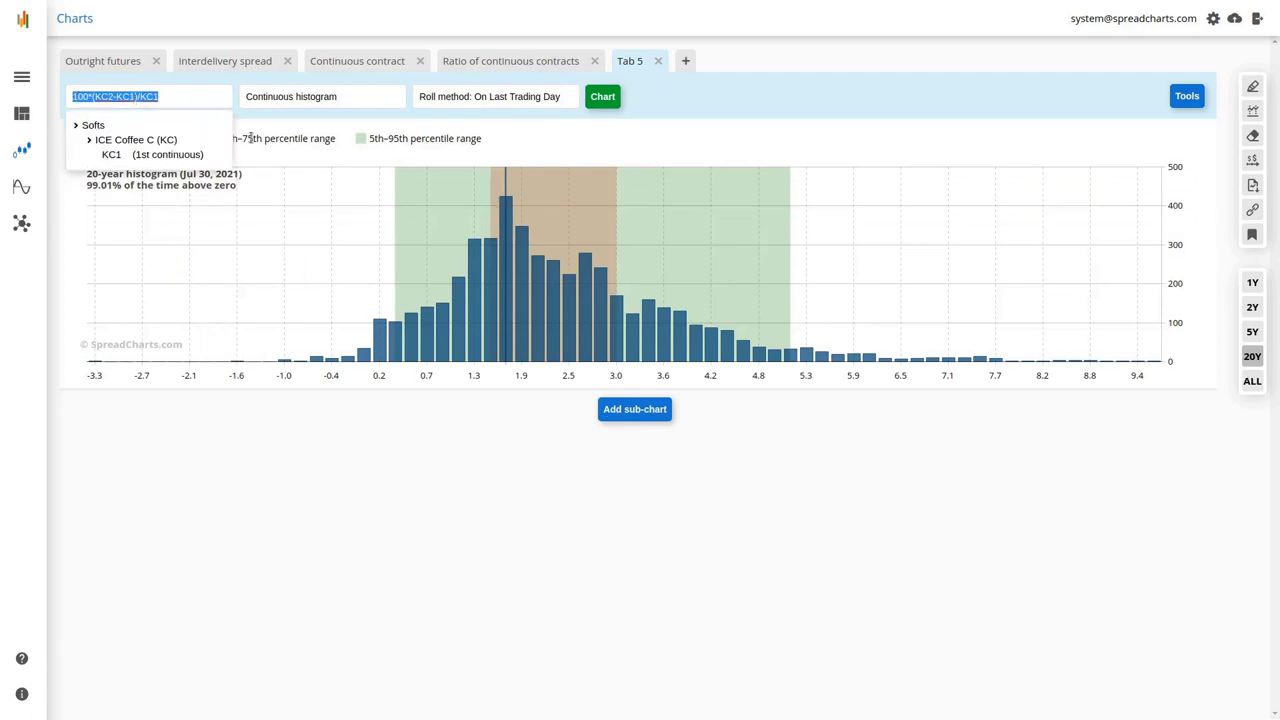
click(652, 412)
key(ctrl+v)
click(657, 383)
click(660, 404)
click(660, 417)
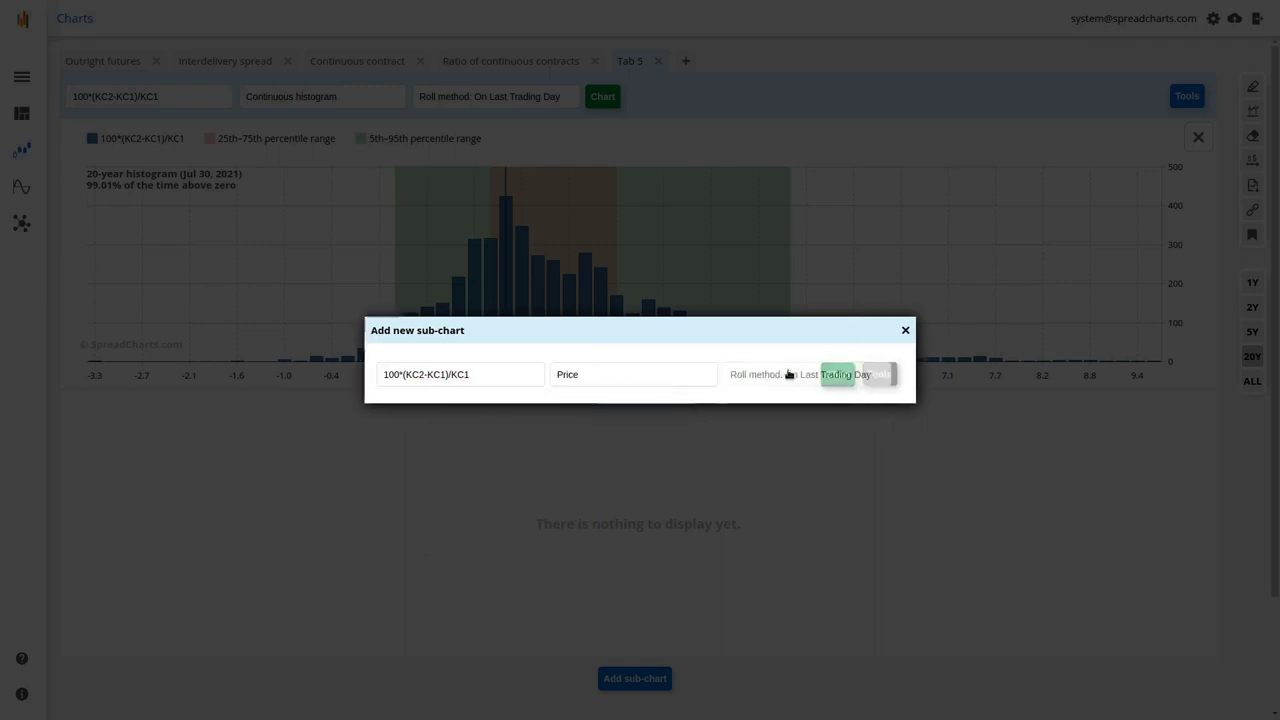
click(872, 375)
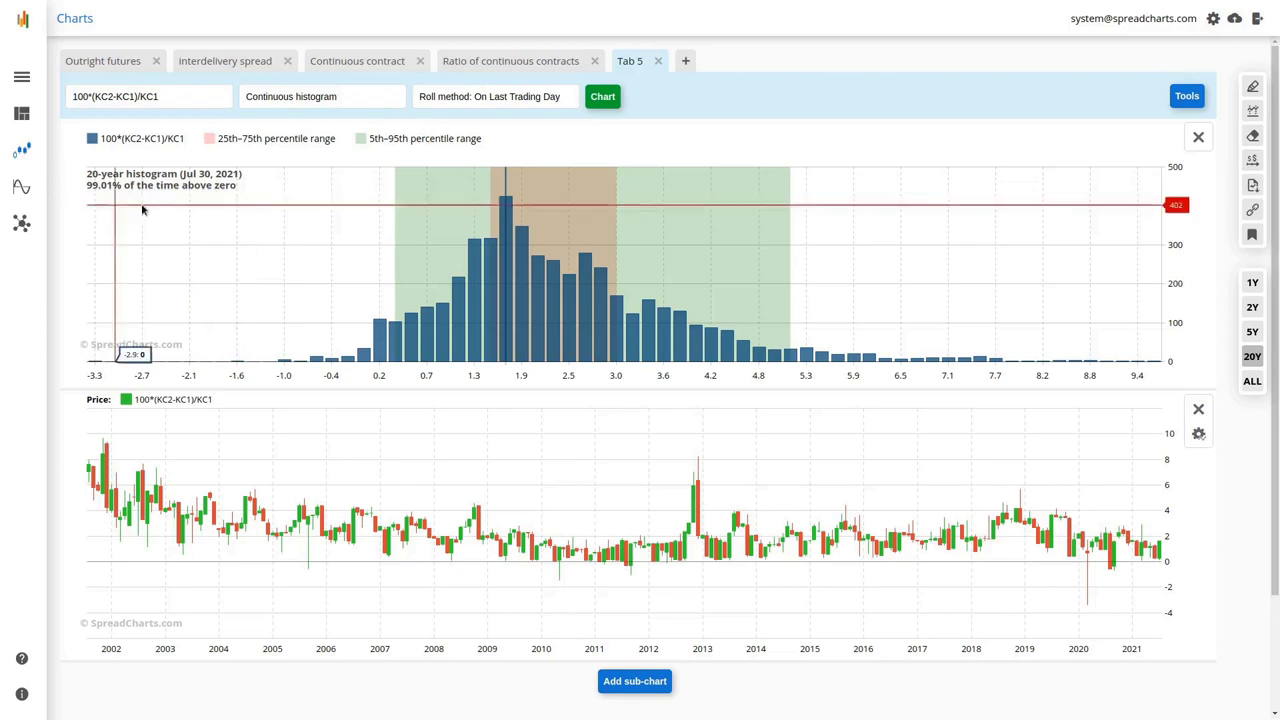
Compare the coffee percentage spread's histogram and price chart with those of the ZC1/ZS1 ratio
click(488, 66)
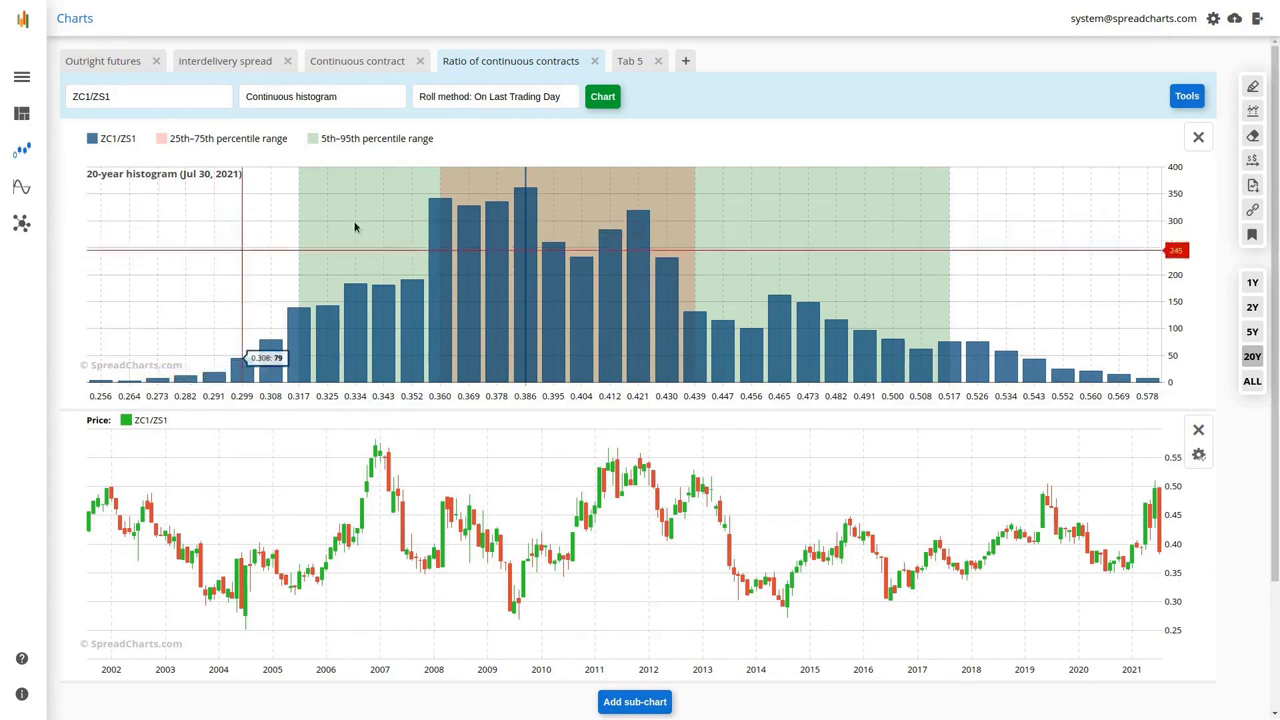
click(618, 64)
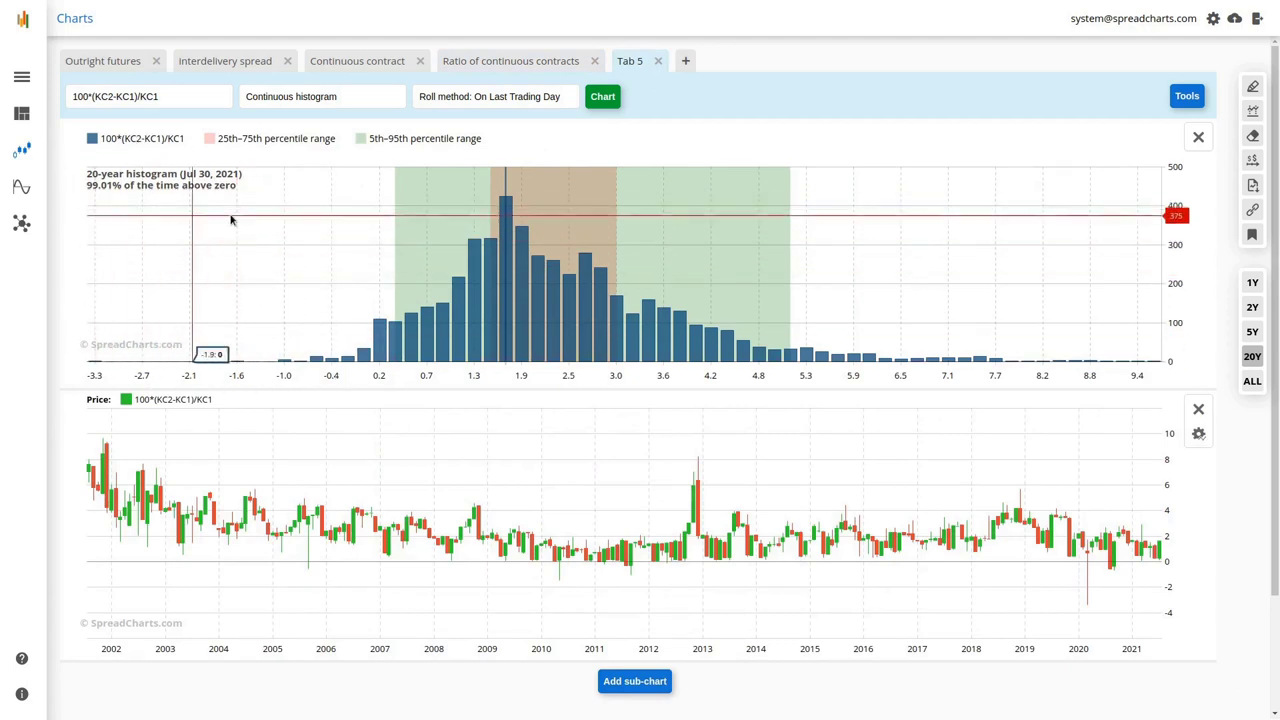
click(480, 61)
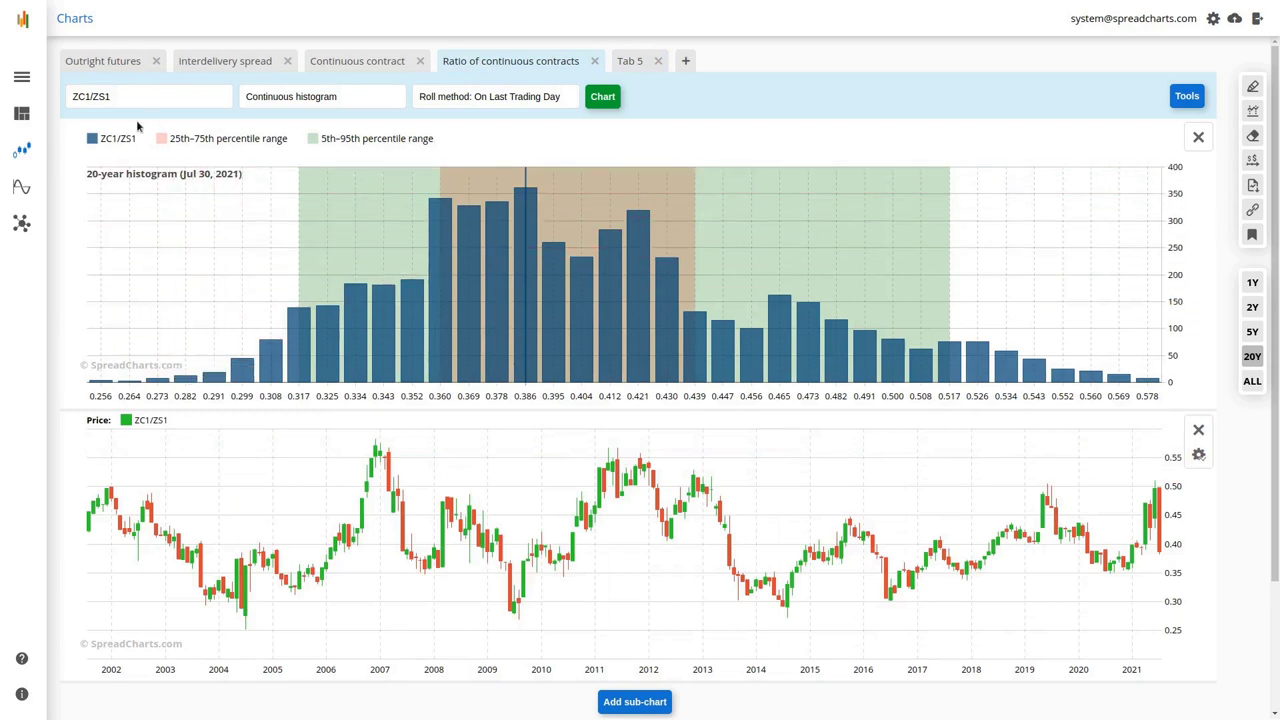
Return to the coffee spread charts, extend their range to ALL, and examine the price history around the late 1990s
click(634, 62)
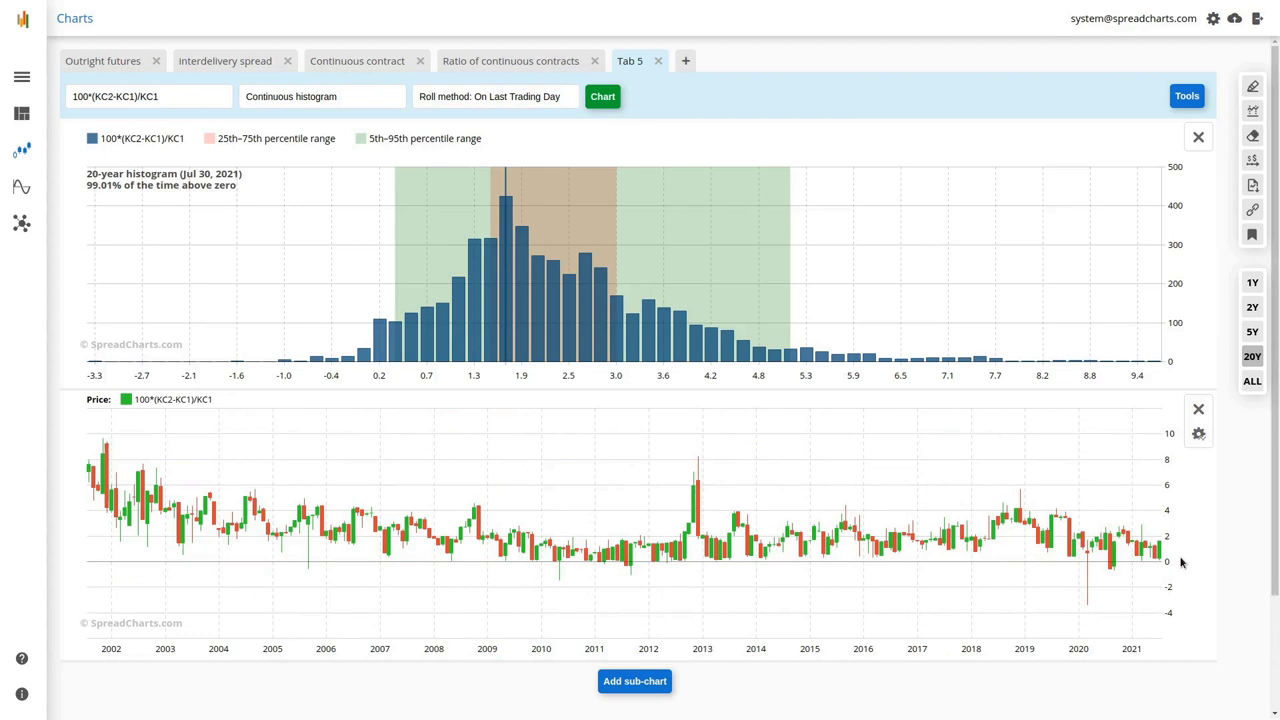
click(1252, 383)
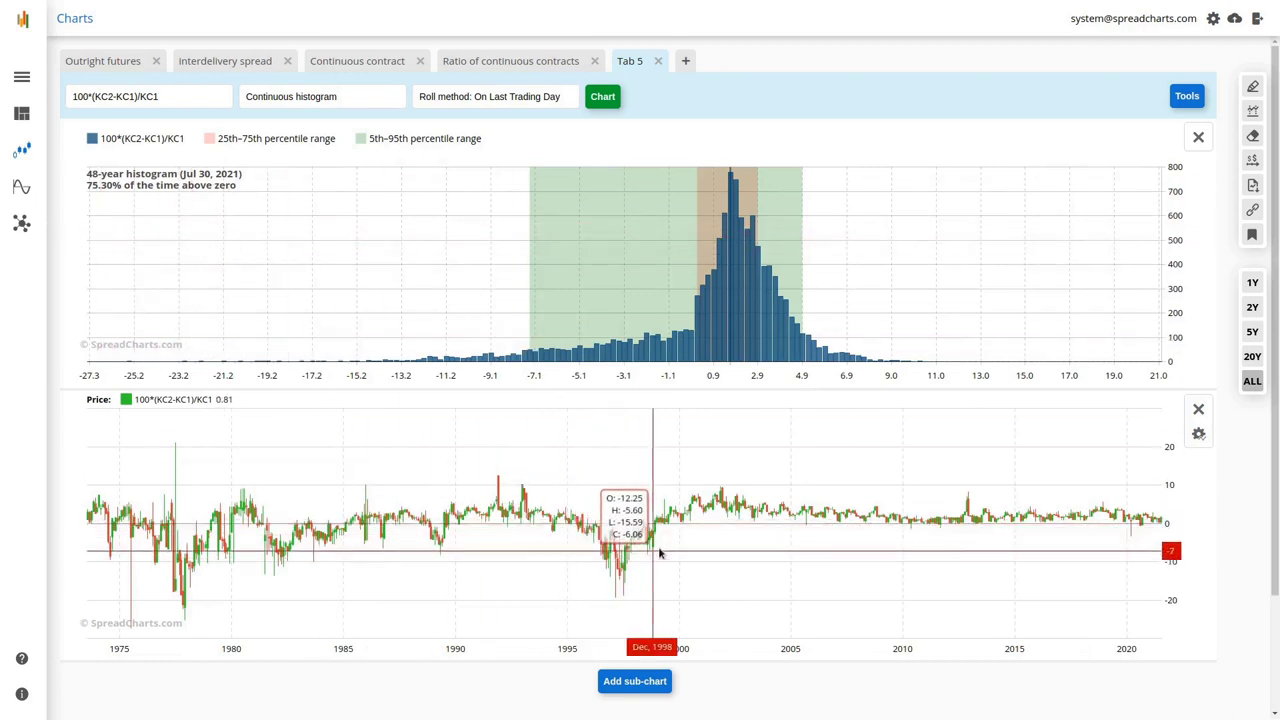
mouse_move(652, 548)
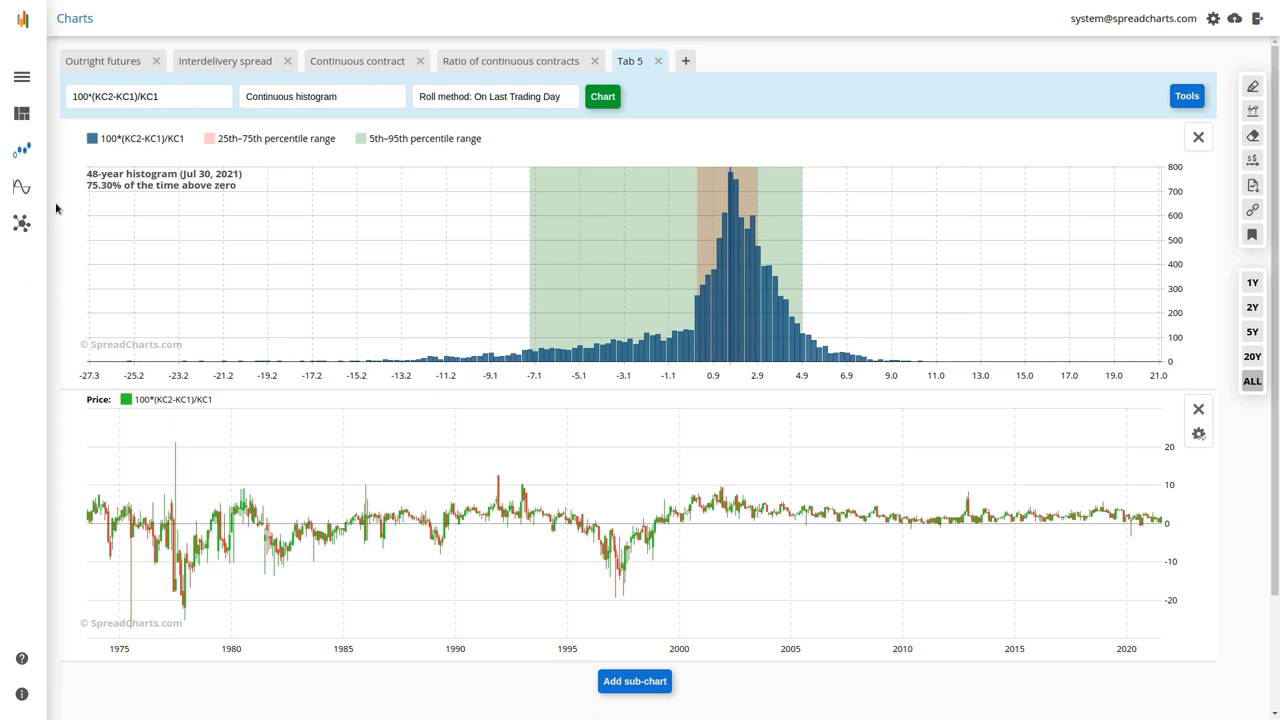
In a new chart tab, draw a Continuous histogram of GC1 with the By max Open Interest roll method
click(686, 61)
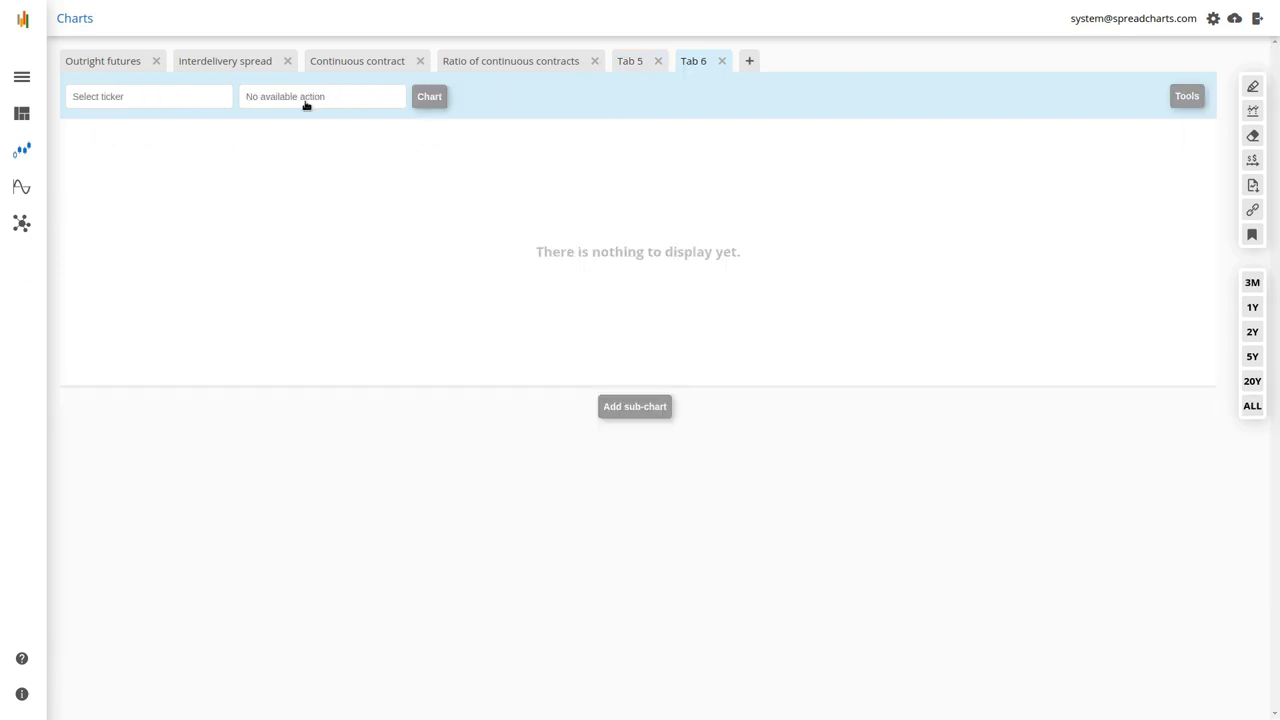
click(148, 100)
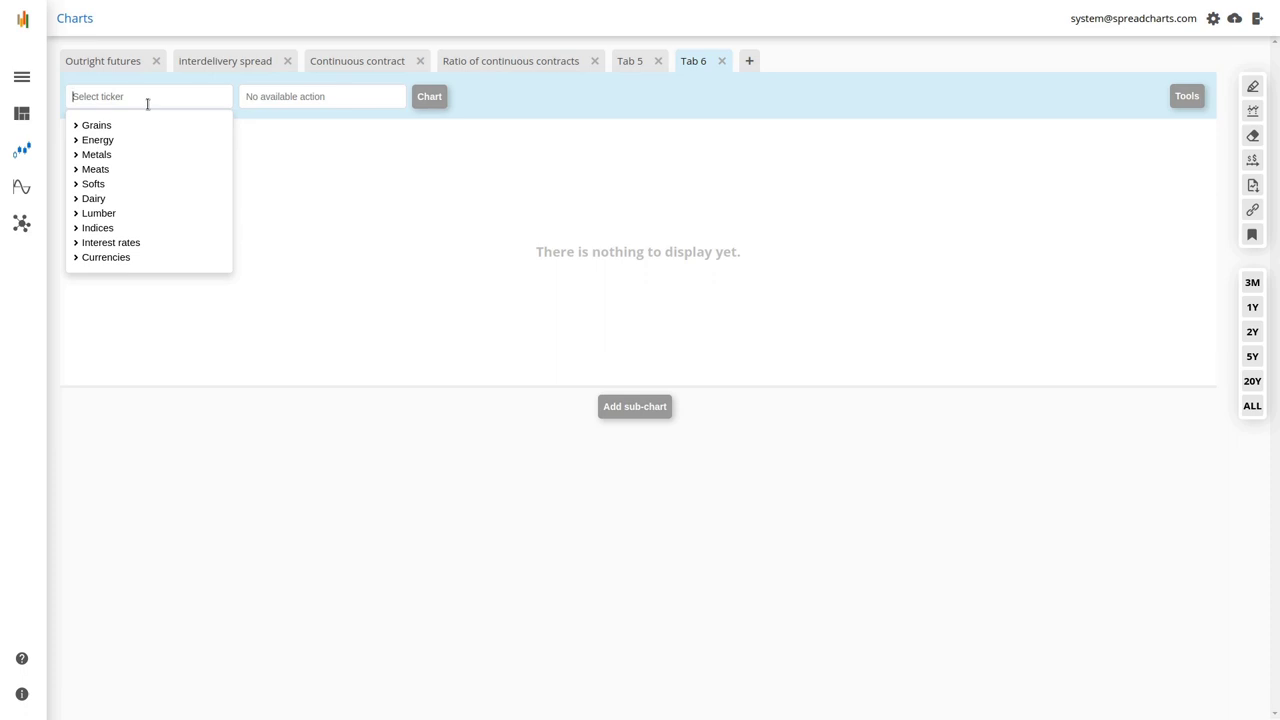
text(GC1)
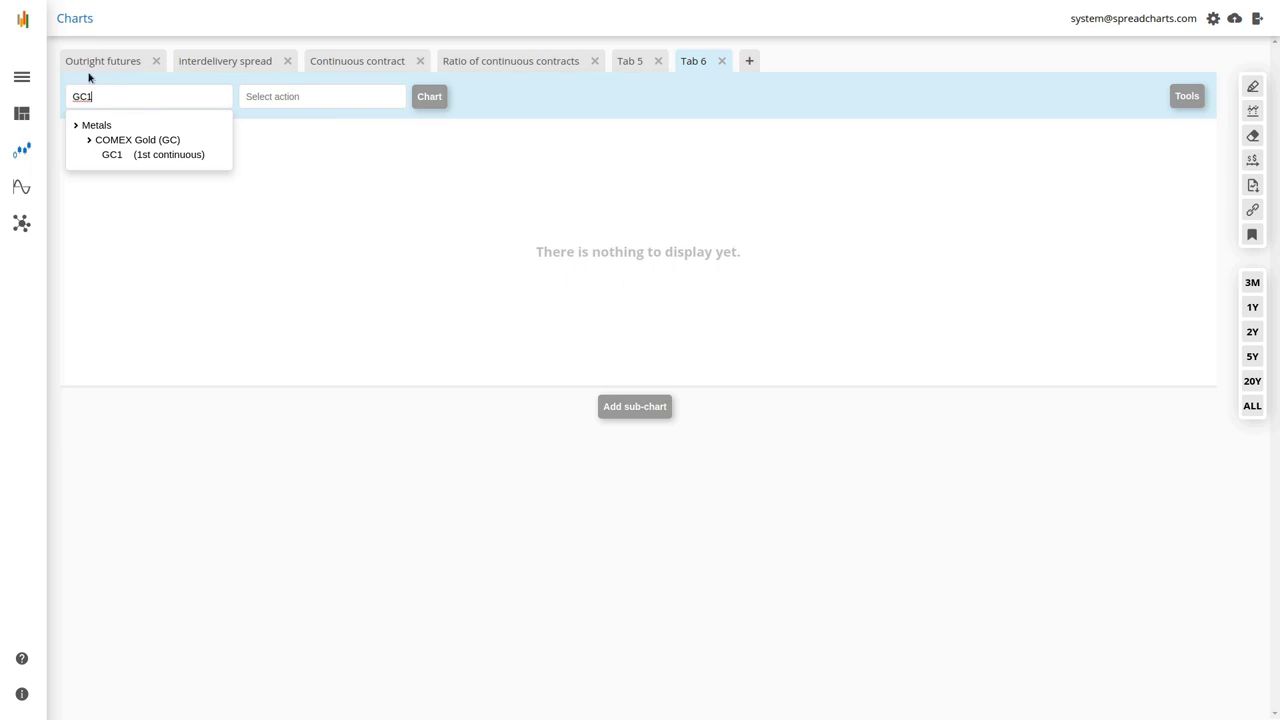
click(311, 104)
click(322, 128)
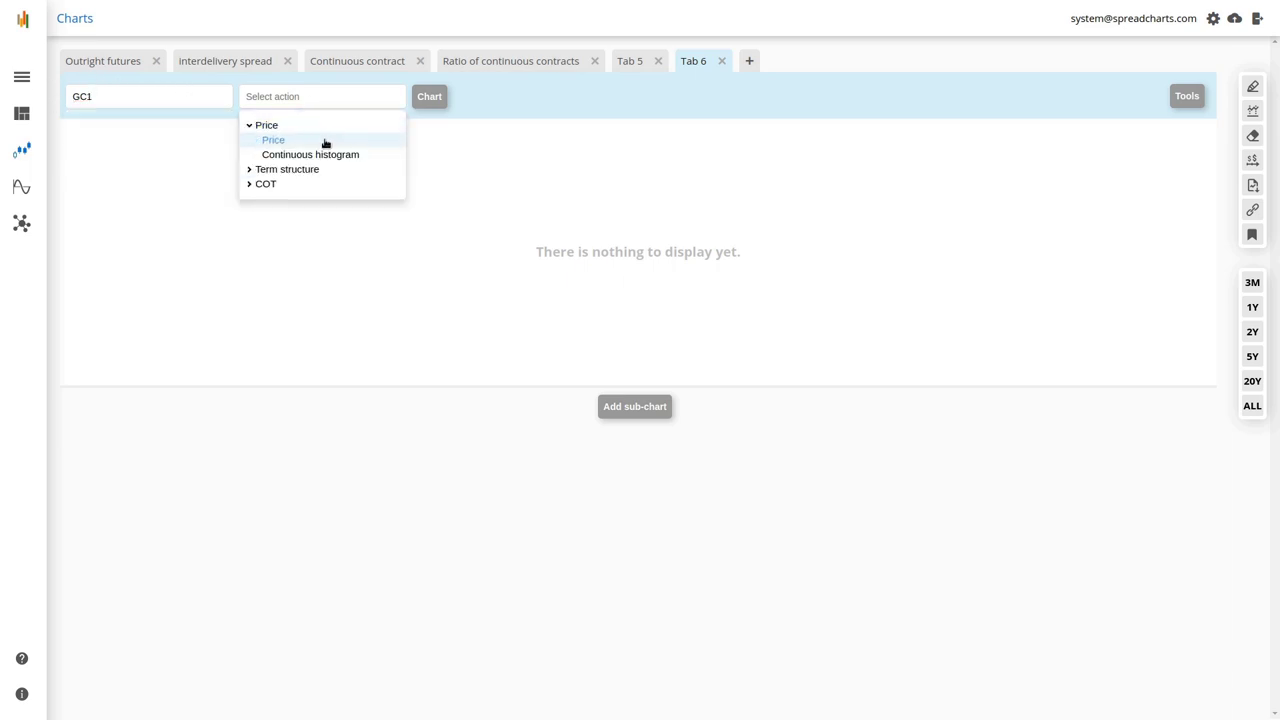
click(328, 155)
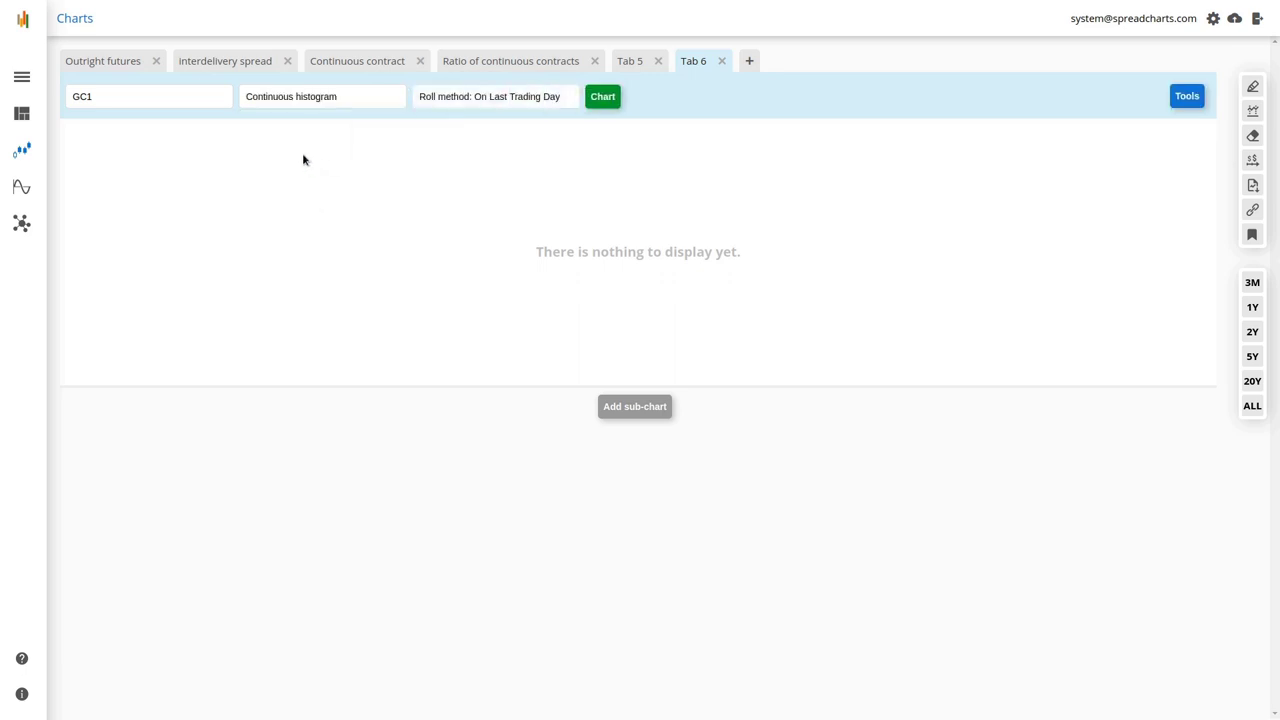
click(478, 100)
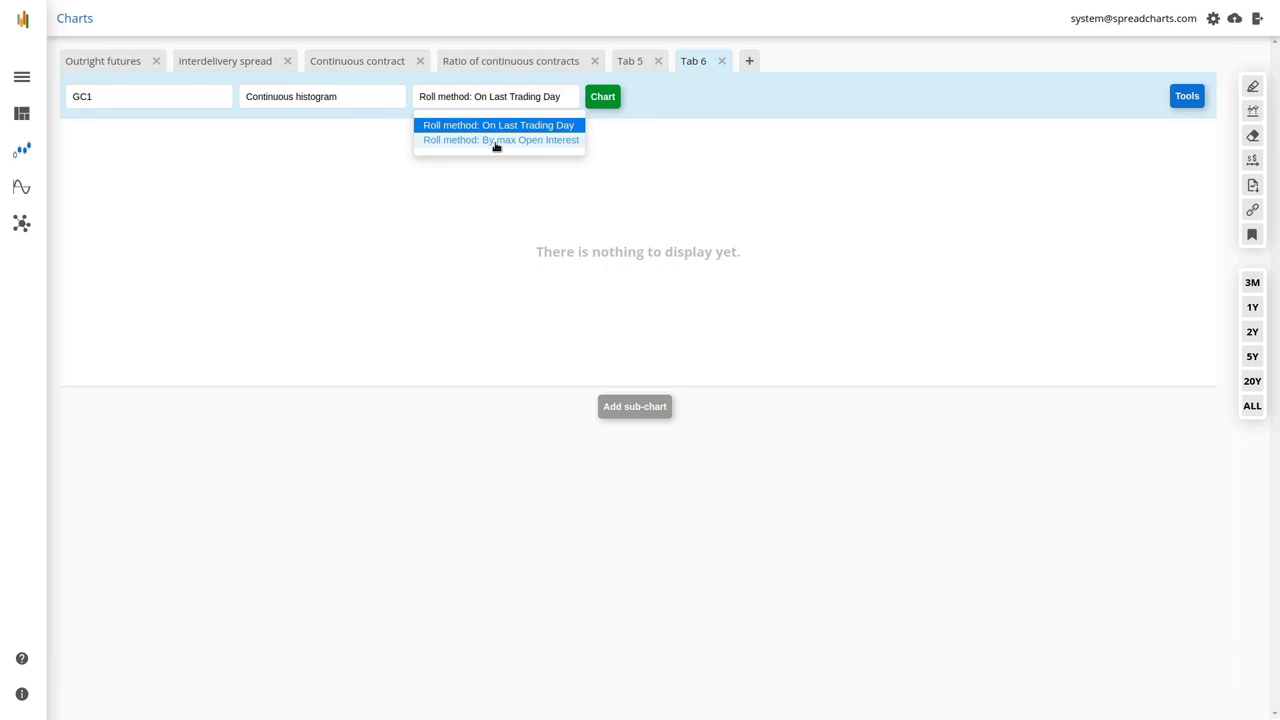
click(493, 143)
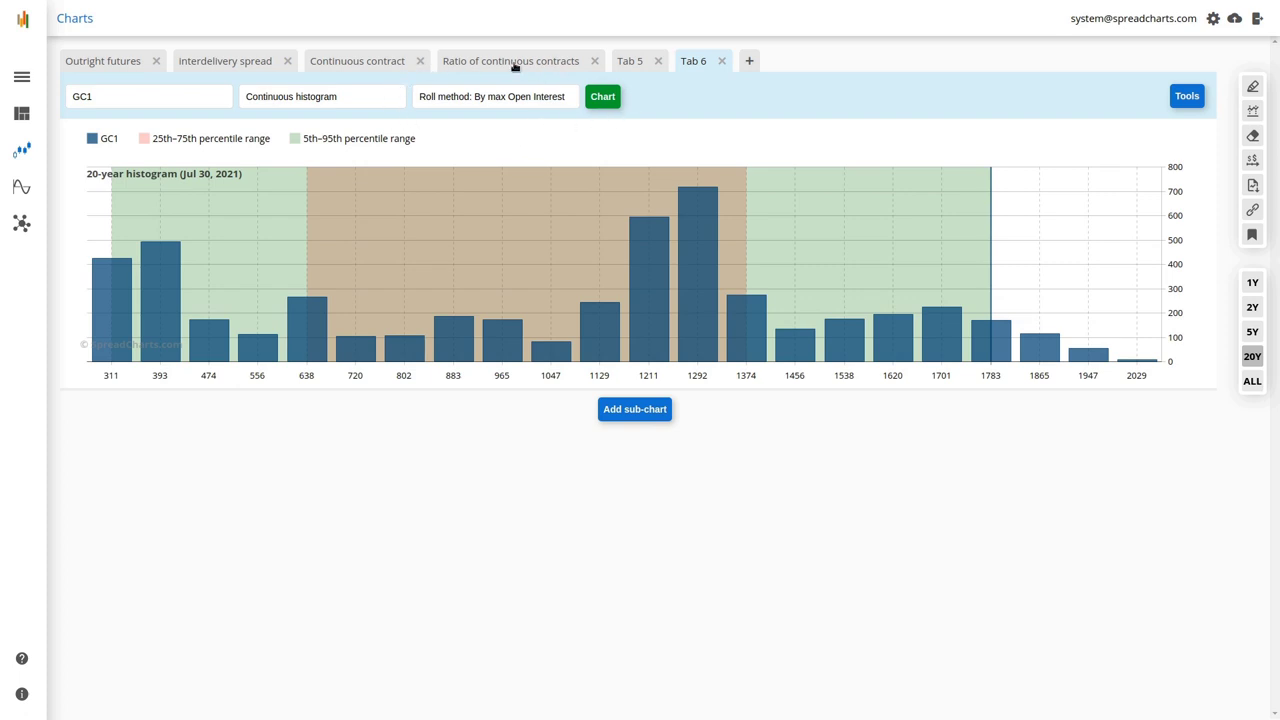
Add a GC1 Price sub-chart with the By max Open Interest roll method below the gold histogram
click(632, 415)
click(517, 376)
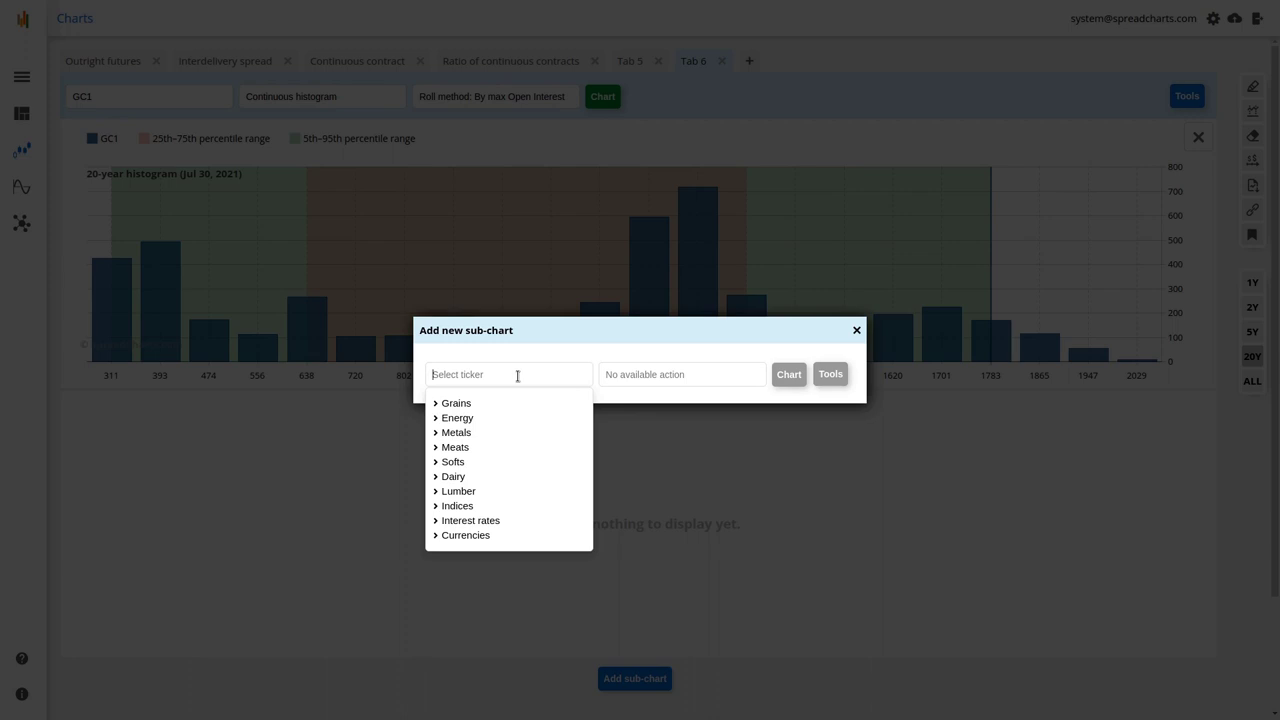
text(GC1)
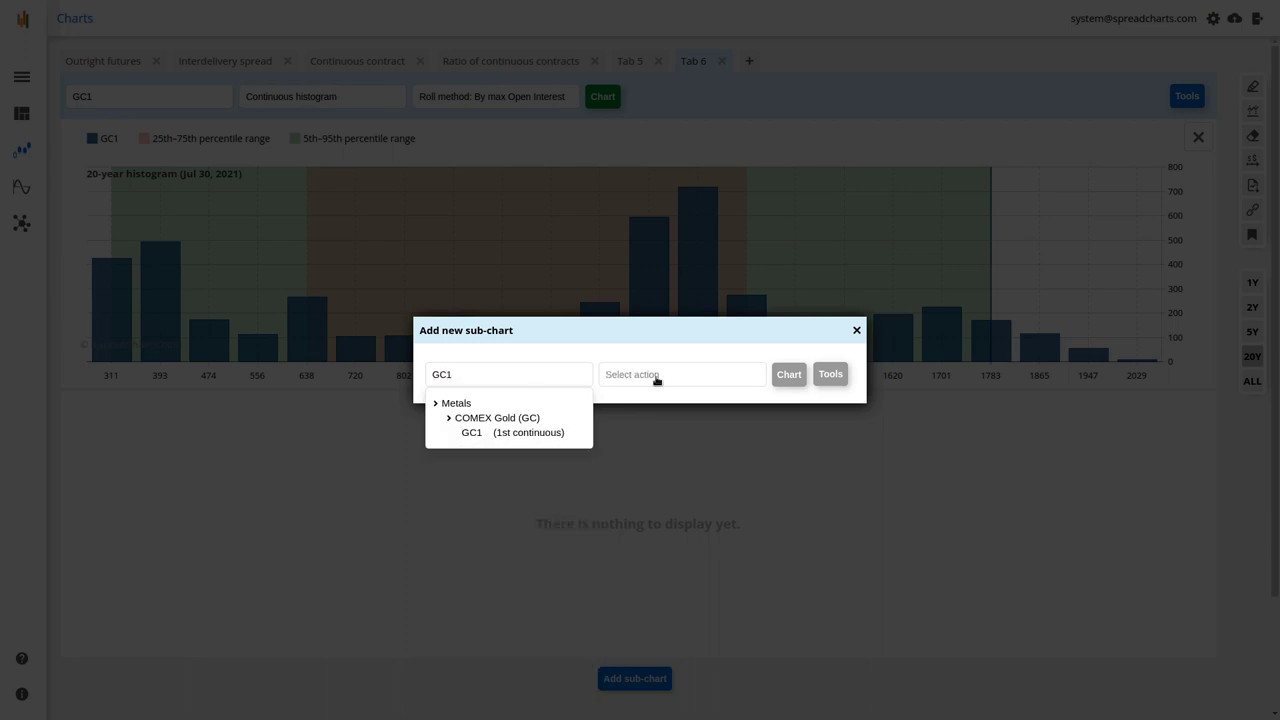
click(658, 378)
click(672, 403)
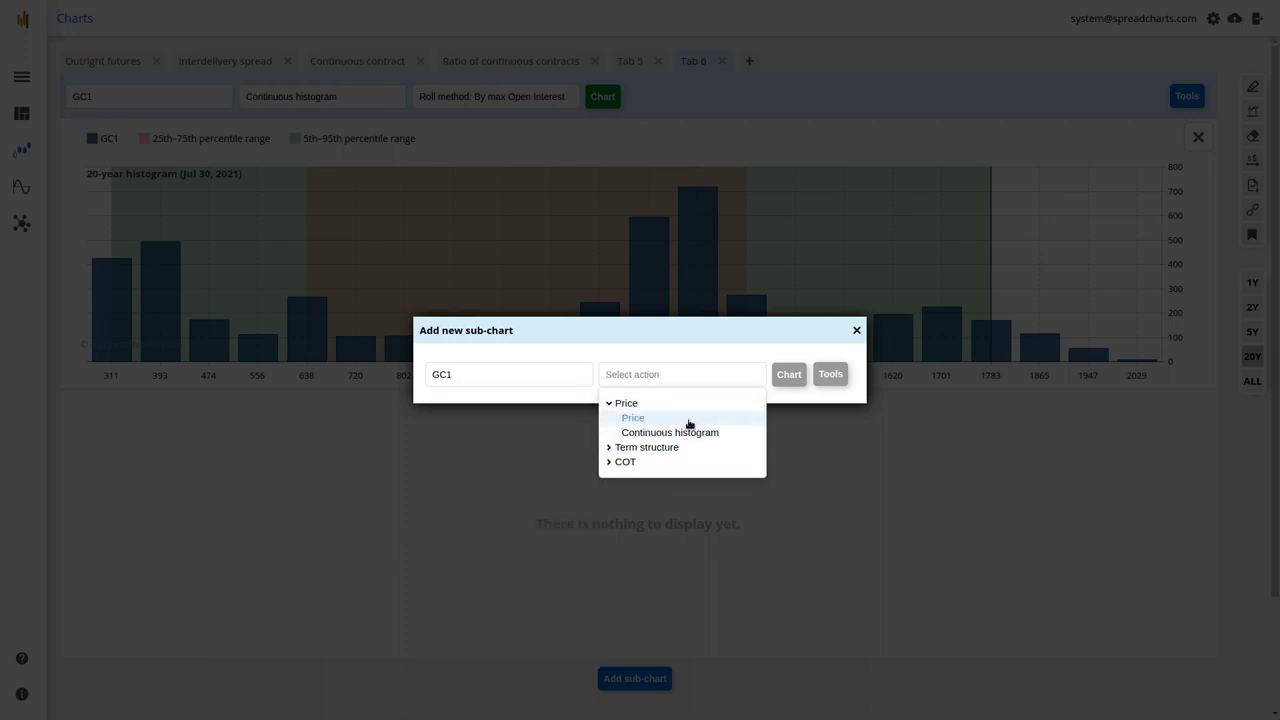
click(689, 418)
click(812, 378)
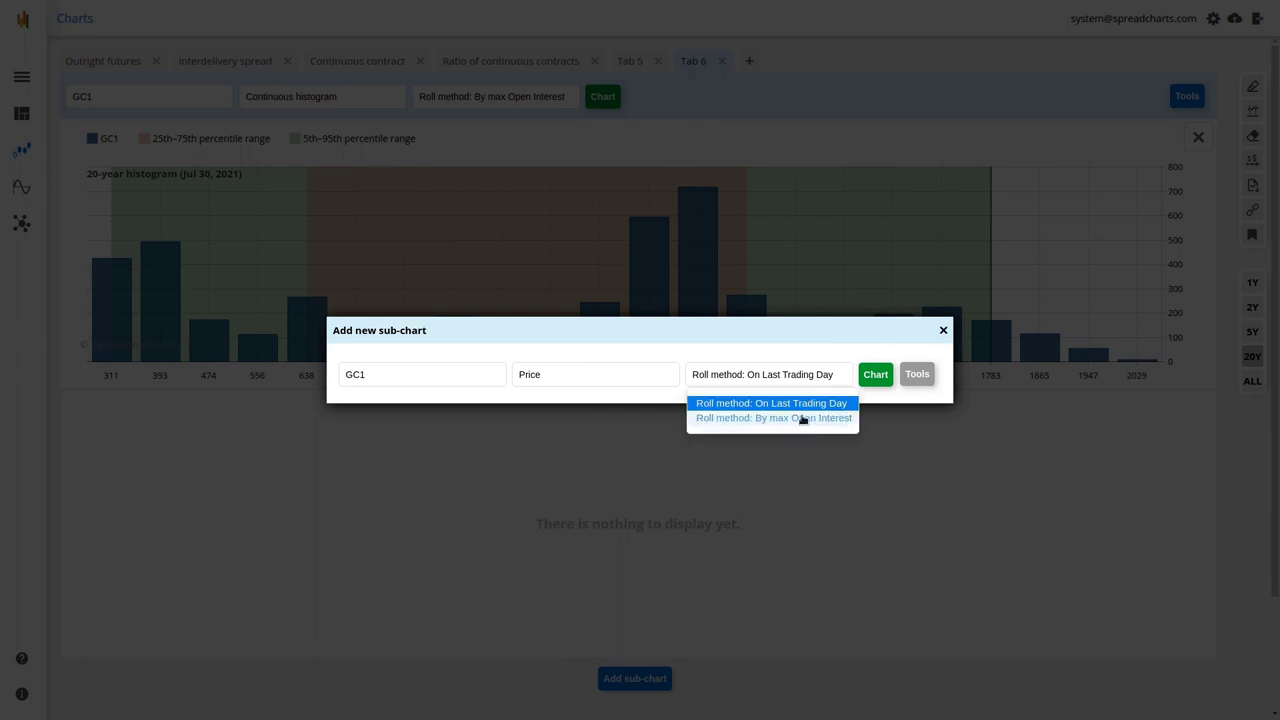
click(798, 426)
click(875, 374)
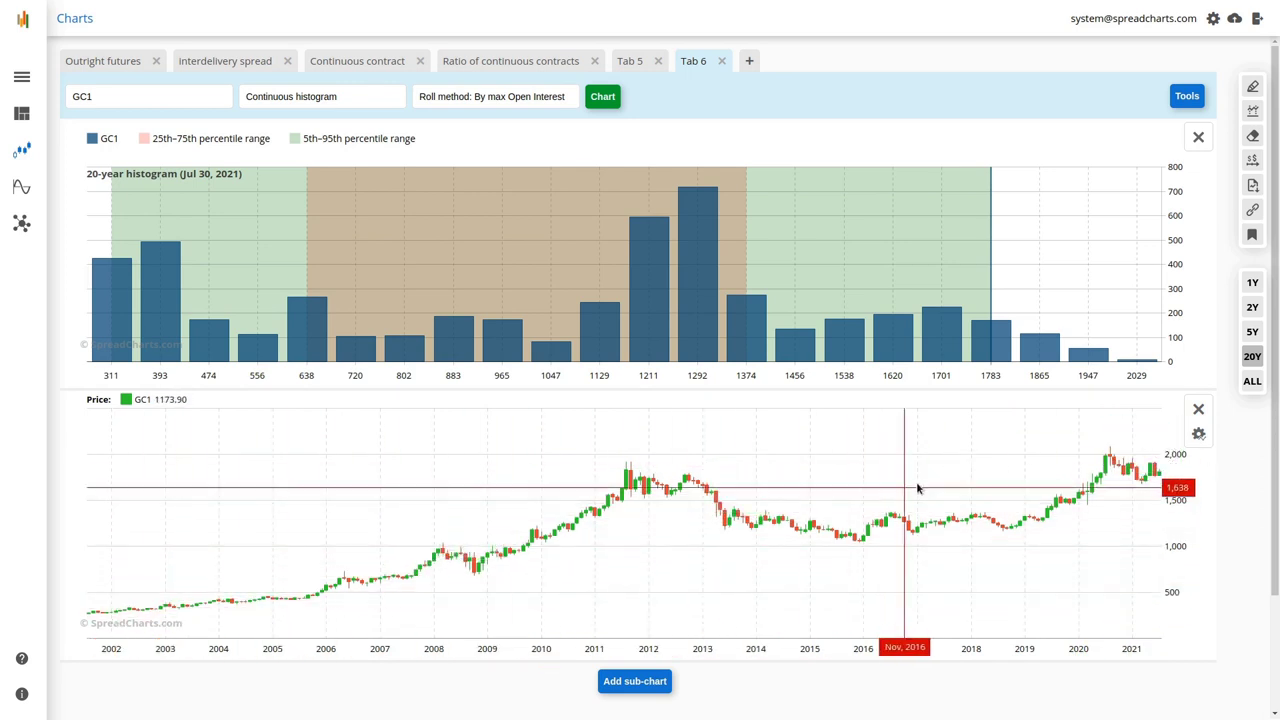
View the gold histogram and price sub-chart over the ALL range, and switch both to 2Y
click(1253, 382)
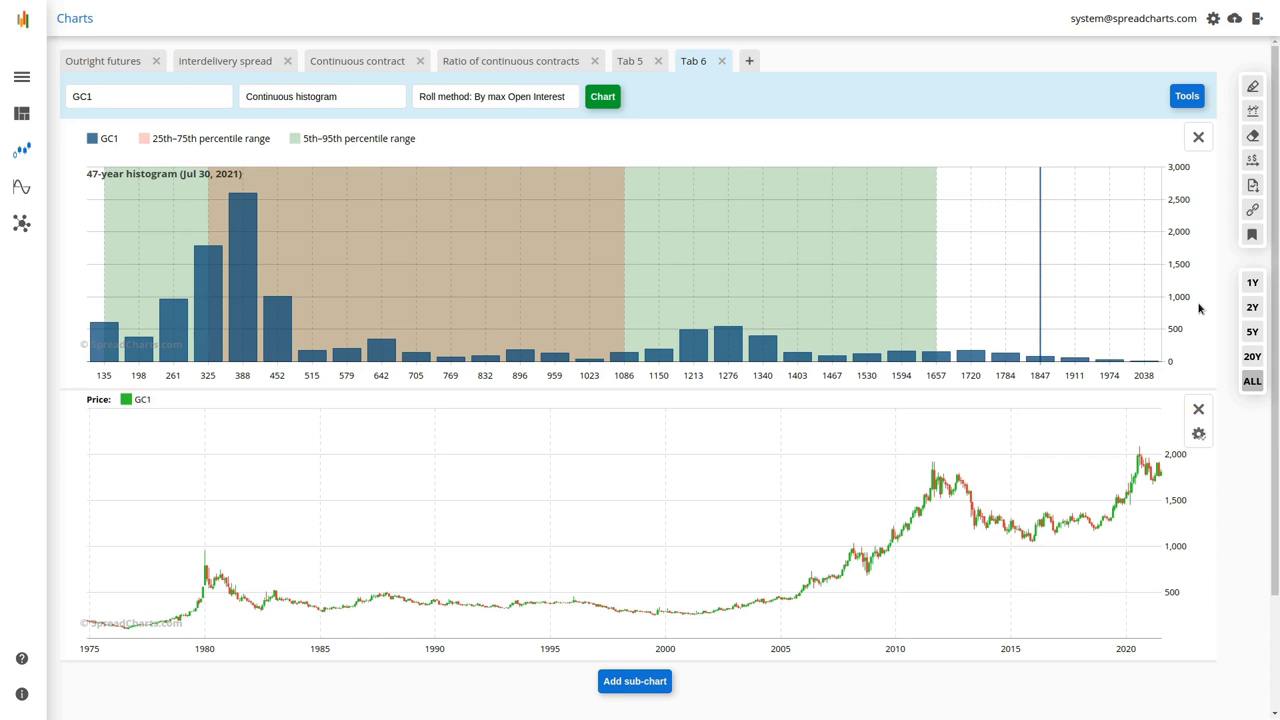
key(Tab)
click(1252, 310)
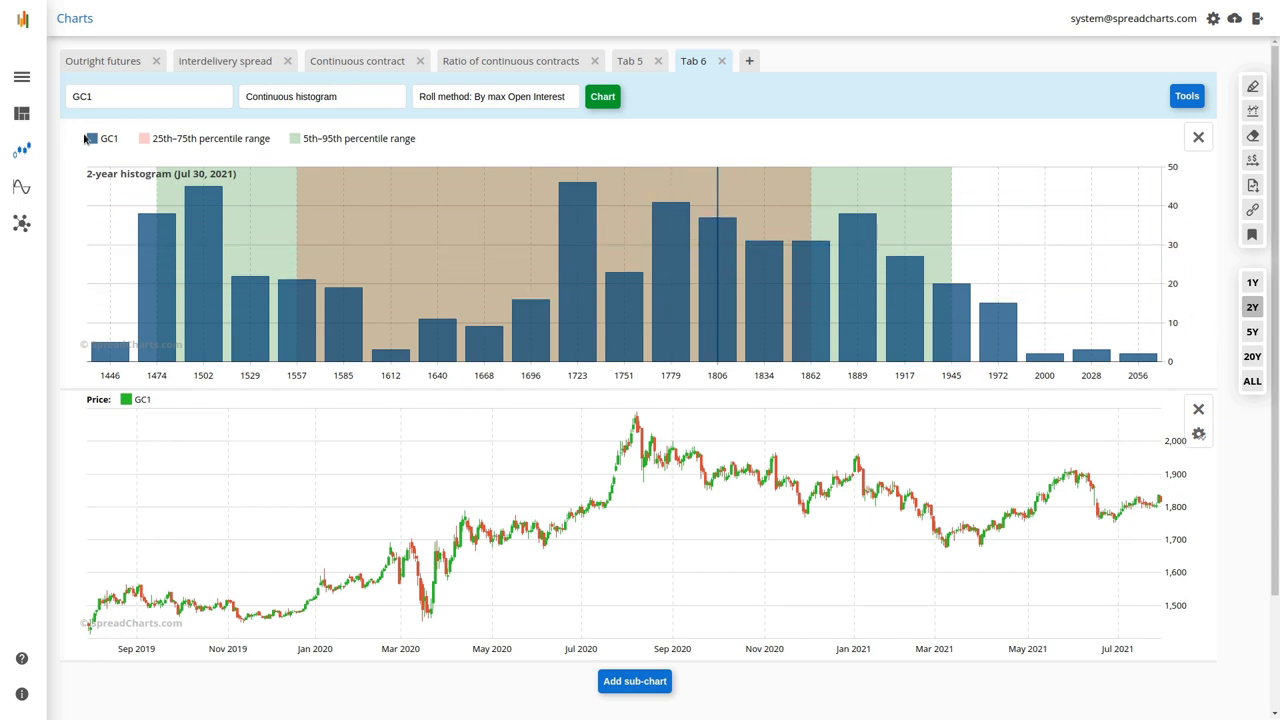
Hide the 25th–75th and 5th–95th percentile ranges in the gold histogram, and close the two extra chart tabs, Tab 5 and Tab 6
click(160, 140)
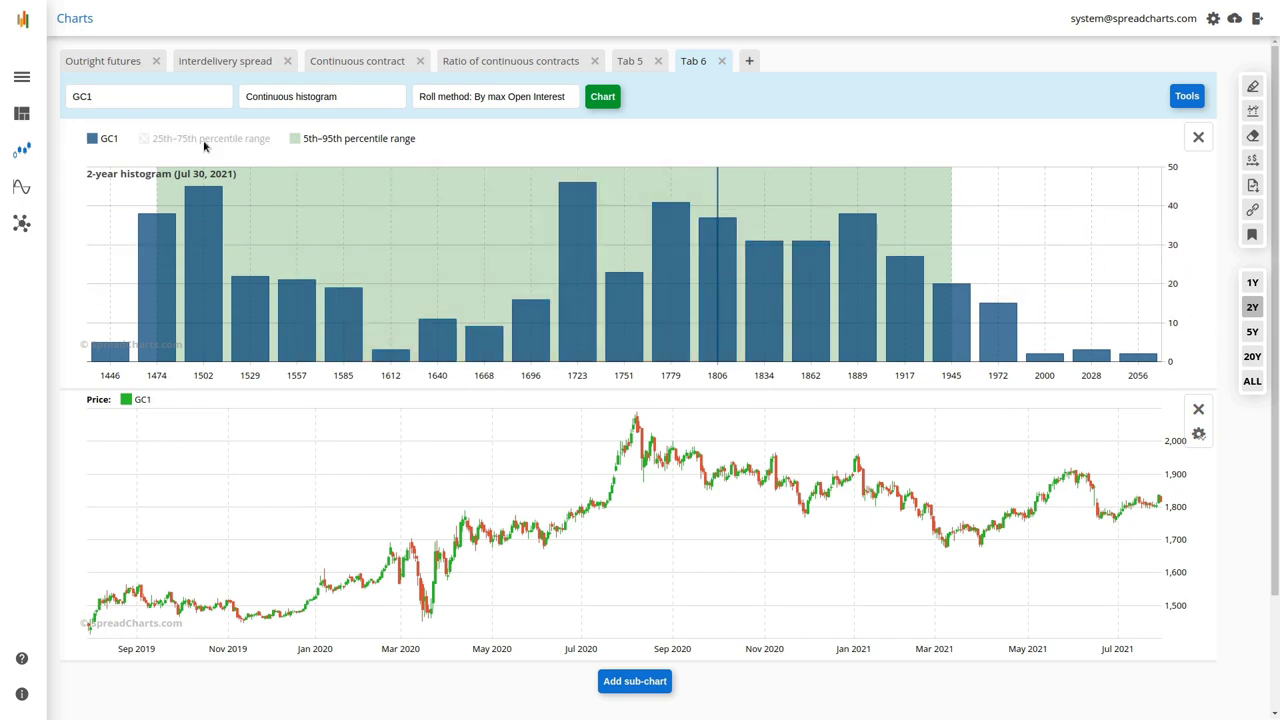
click(336, 145)
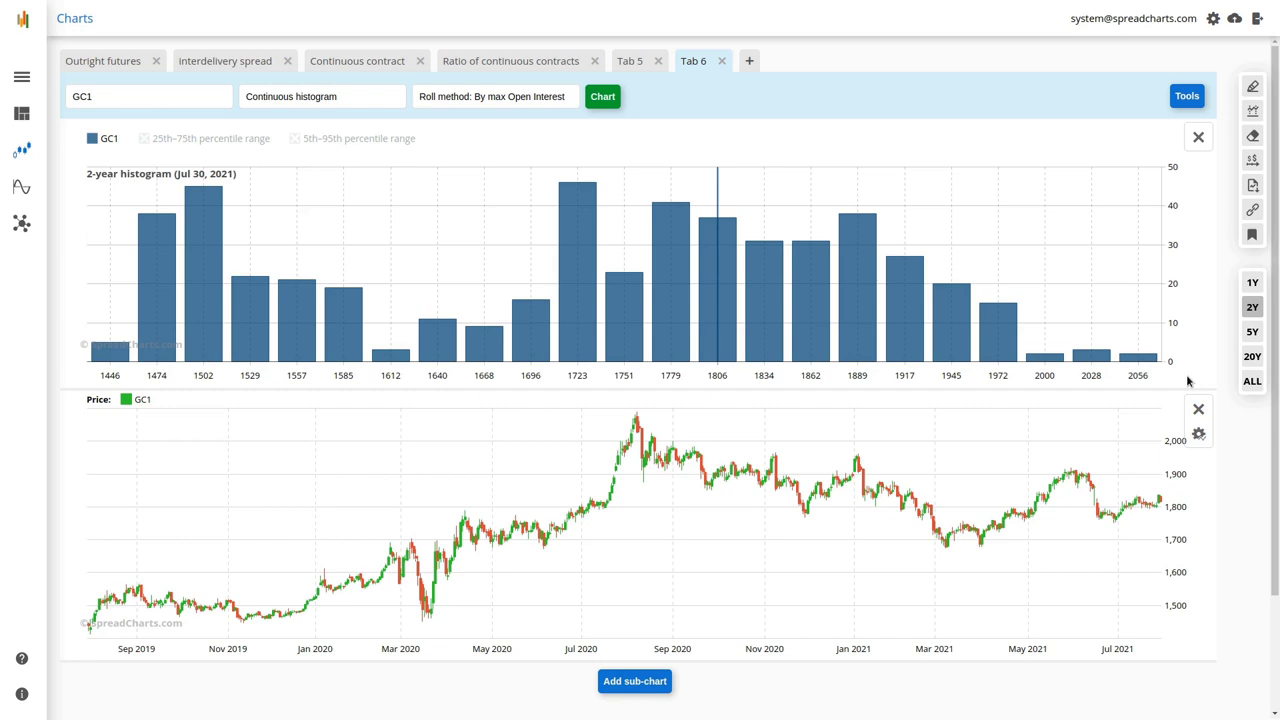
click(659, 63)
click(659, 63)
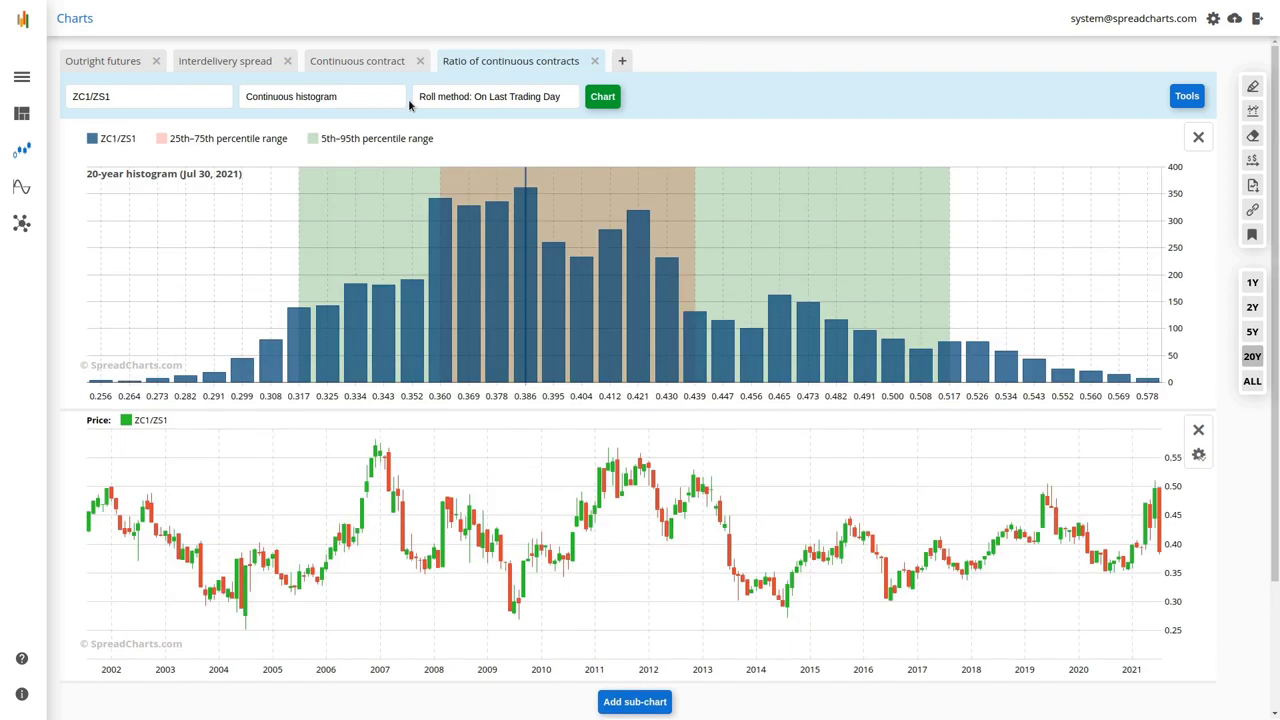
In the Outright futures charts, remove the COT net positions sub-chart and enlarge the ZCZ21 price and volume chart downward
click(108, 62)
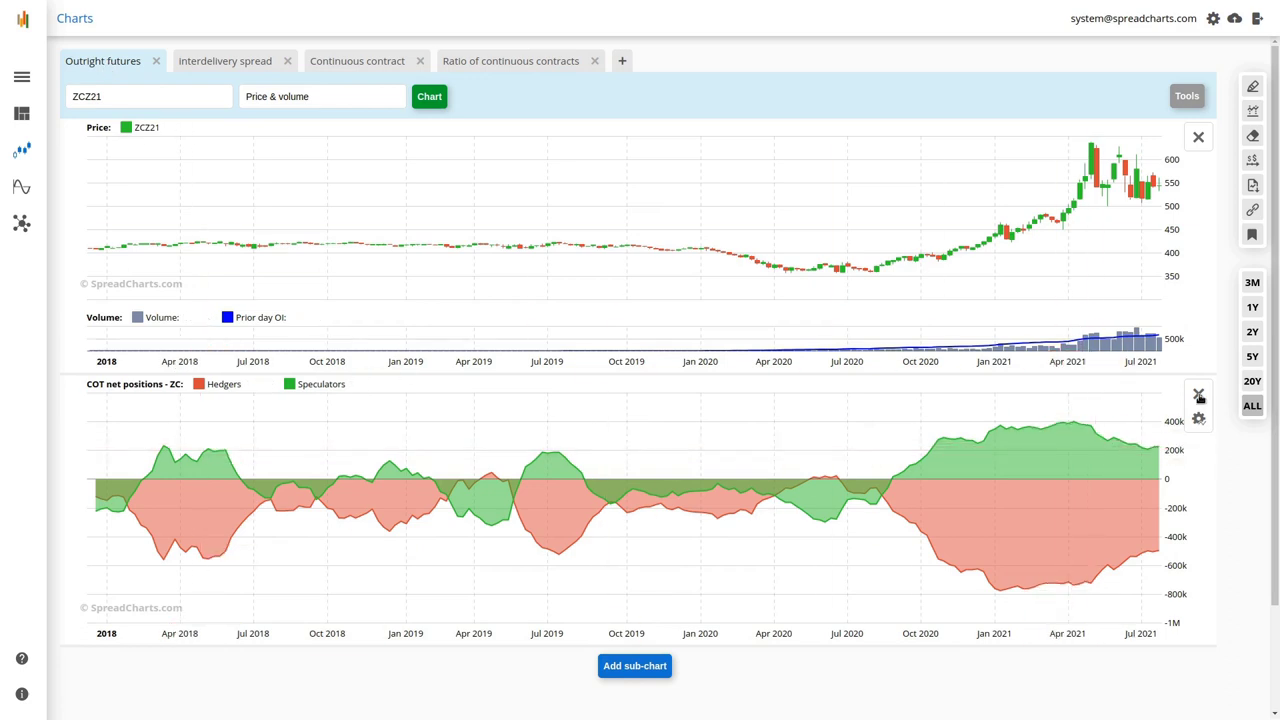
click(1199, 396)
drag(523, 371, 508, 649)
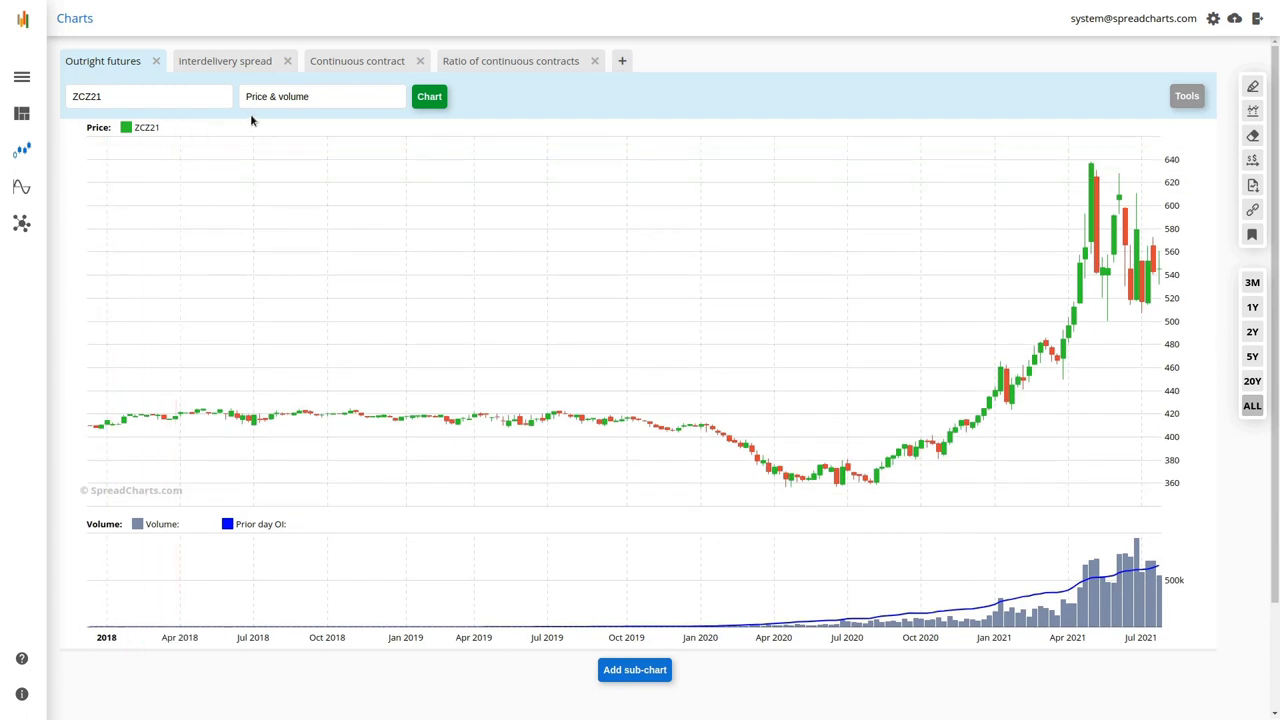
Redraw the ZCZ21 chart with the Continuous price data type
click(300, 97)
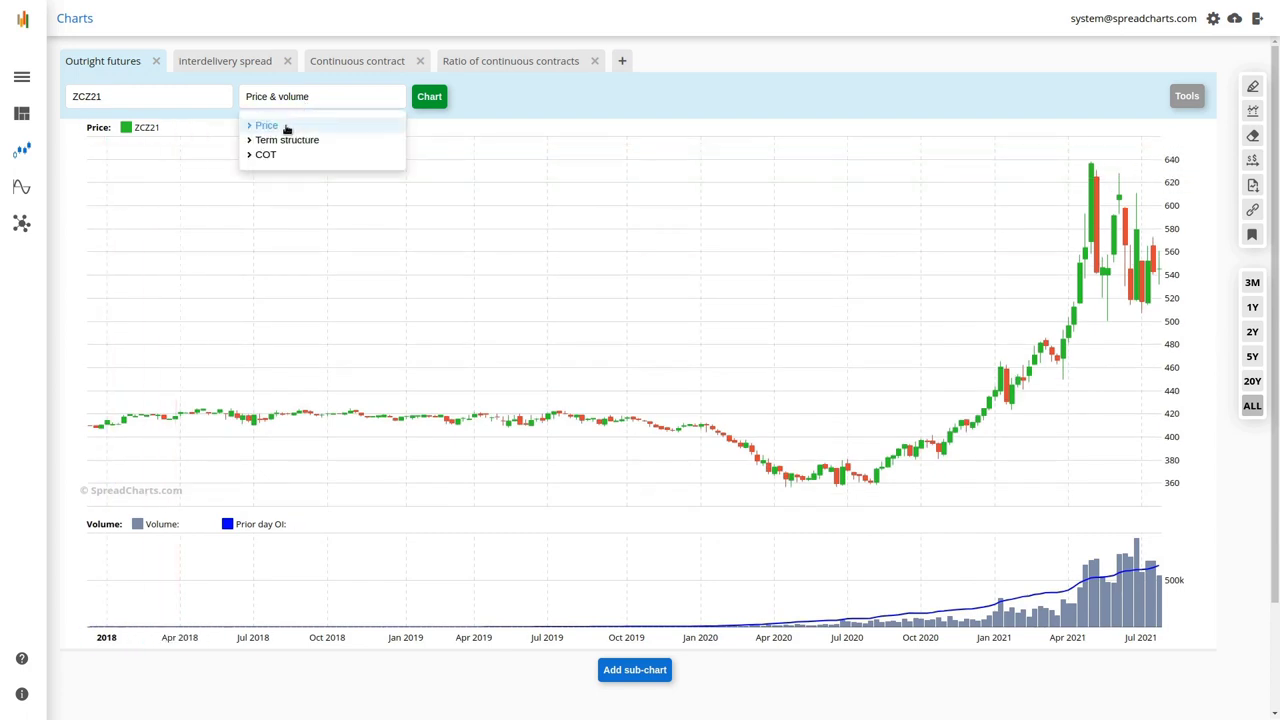
click(288, 127)
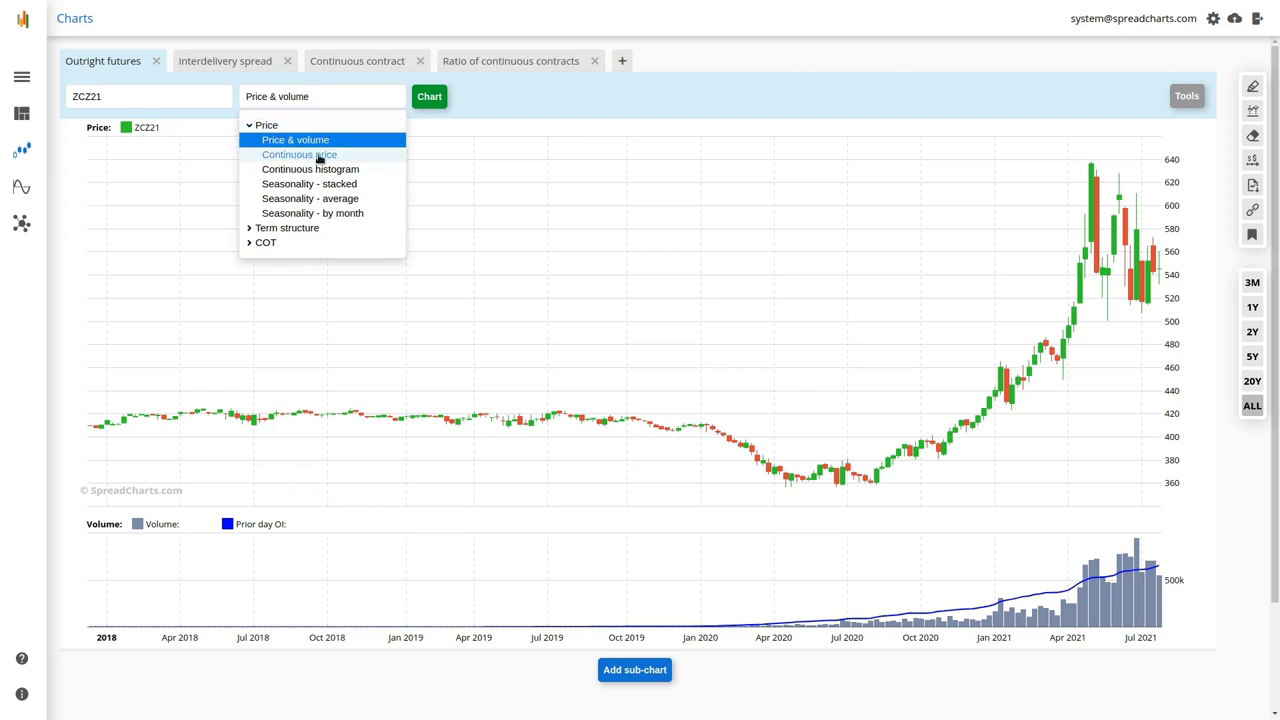
click(318, 156)
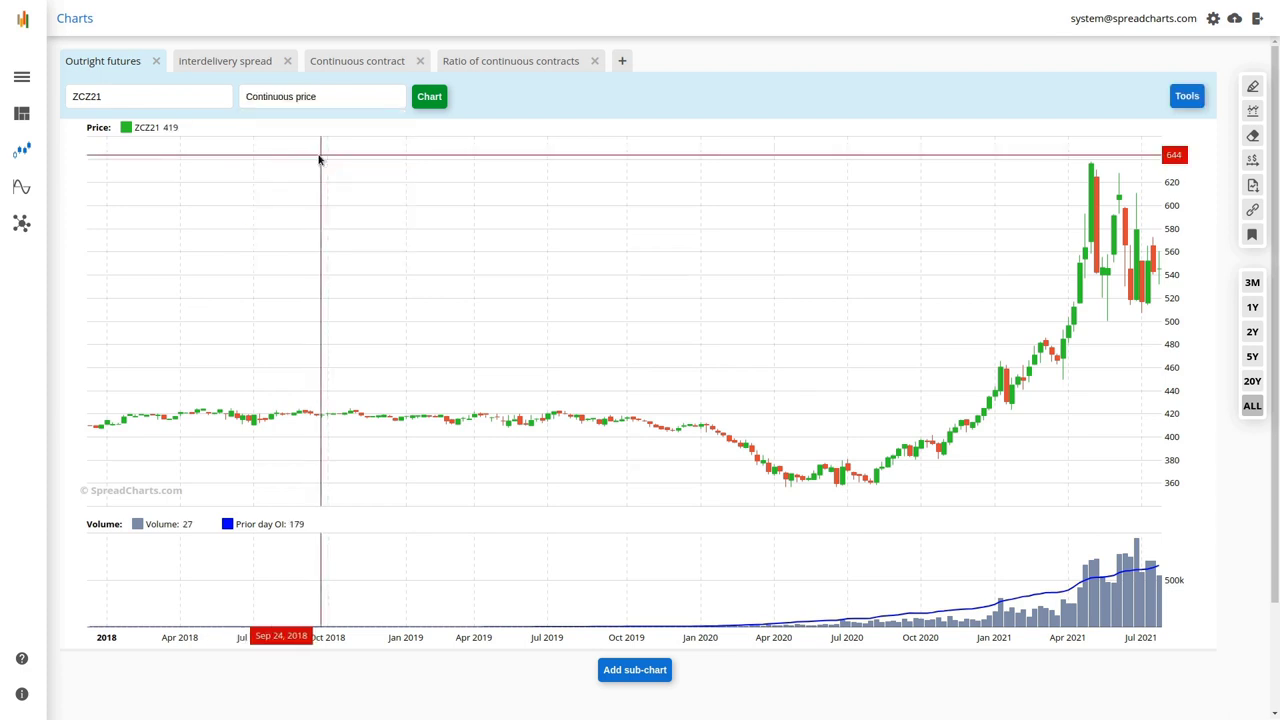
click(432, 100)
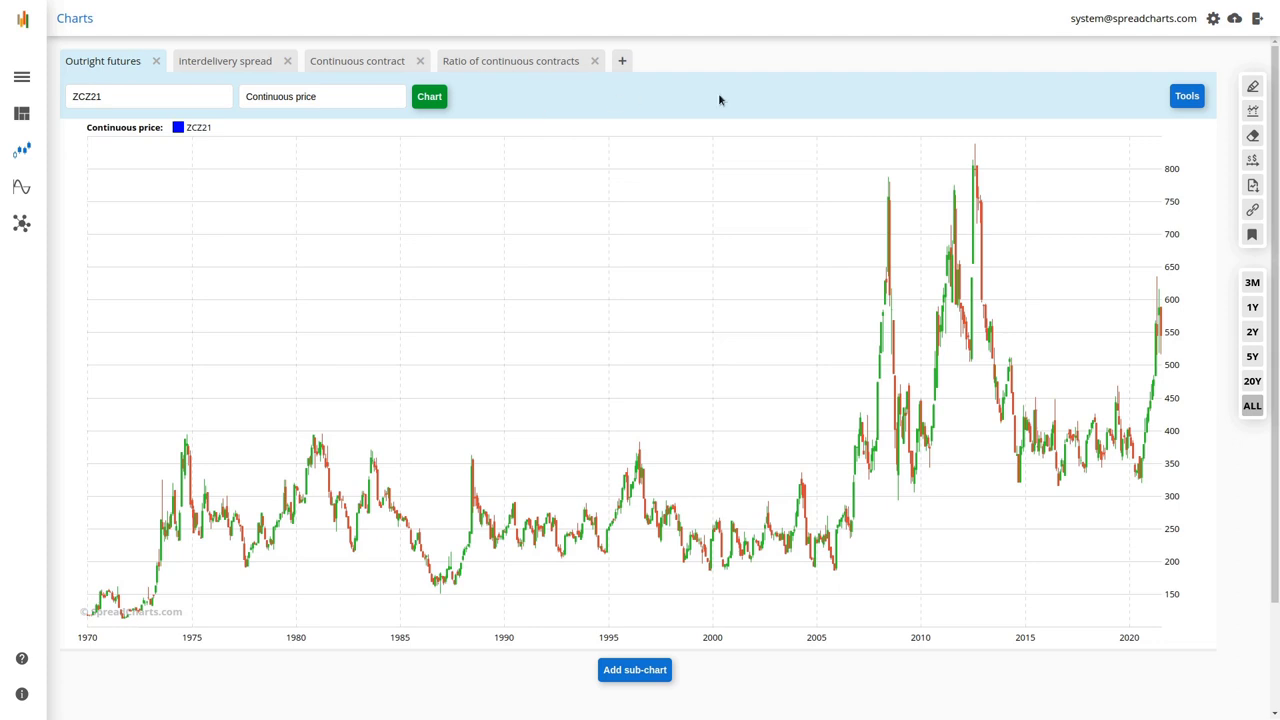
View the ZCZ21 continuous price over 2Y, 5Y and 20Y, and zoom in on the 2014 to 2016 period
click(1252, 334)
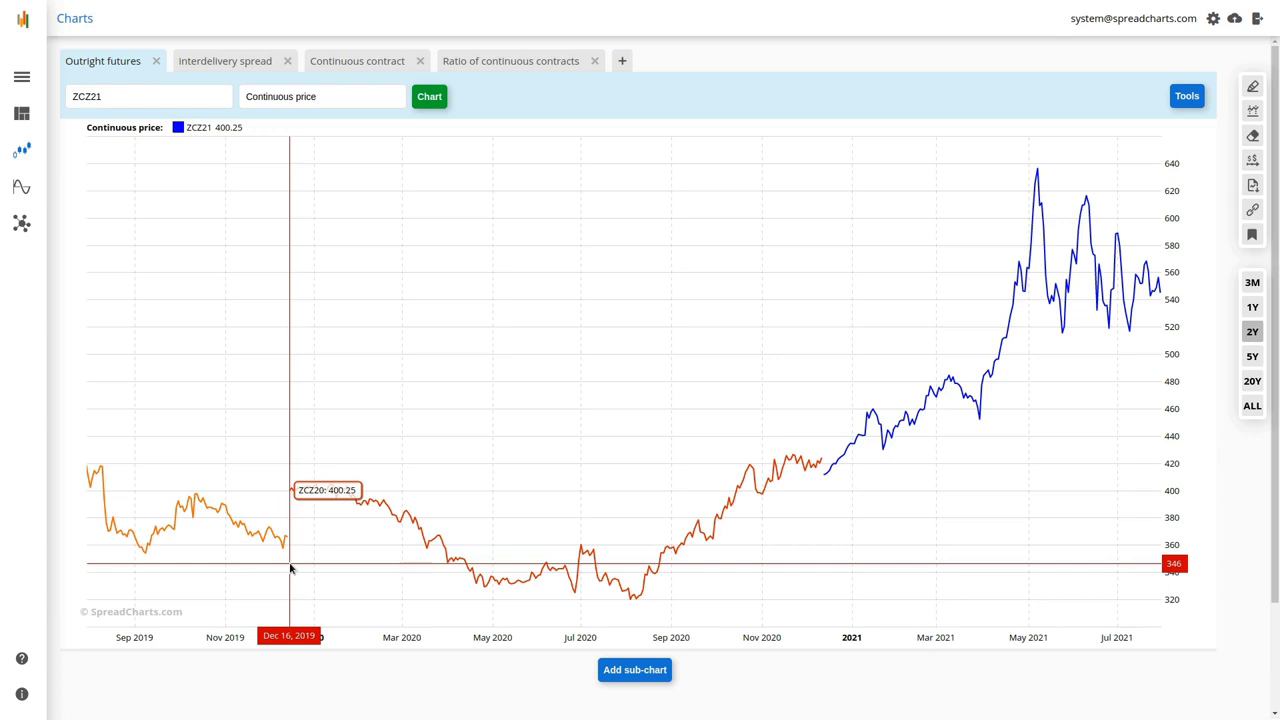
click(1252, 356)
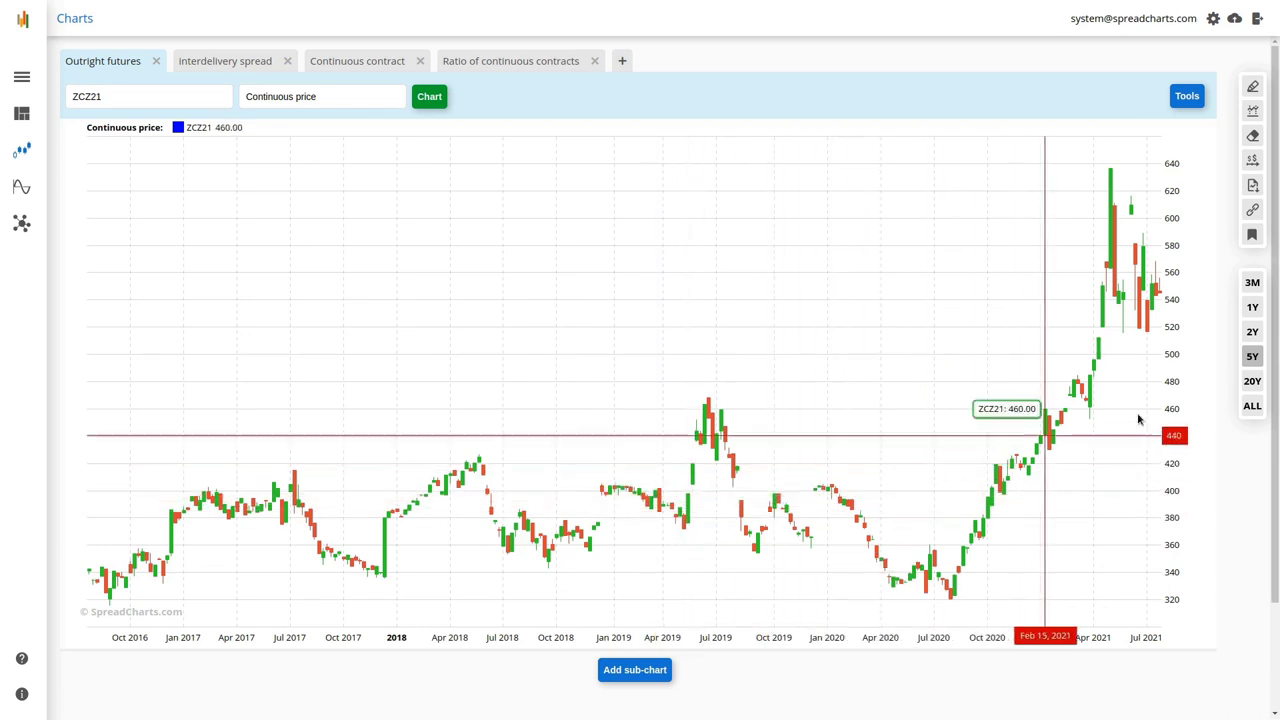
click(1252, 381)
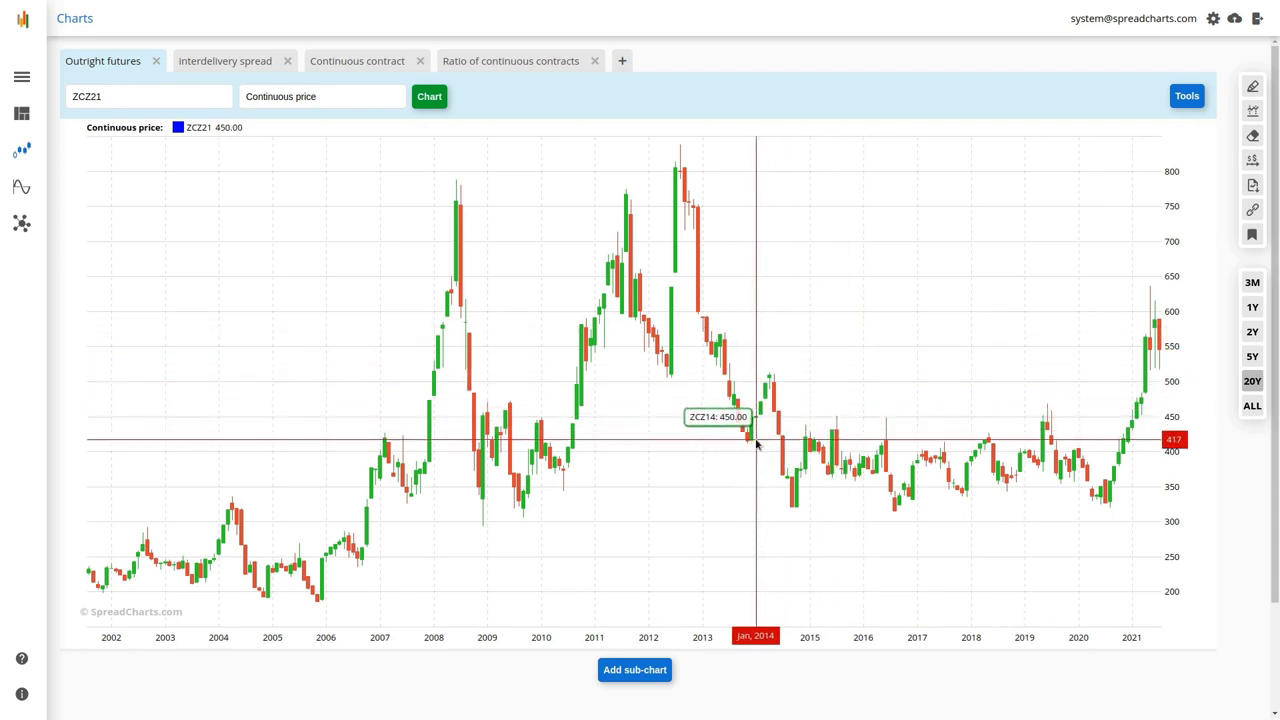
drag(757, 446, 863, 449)
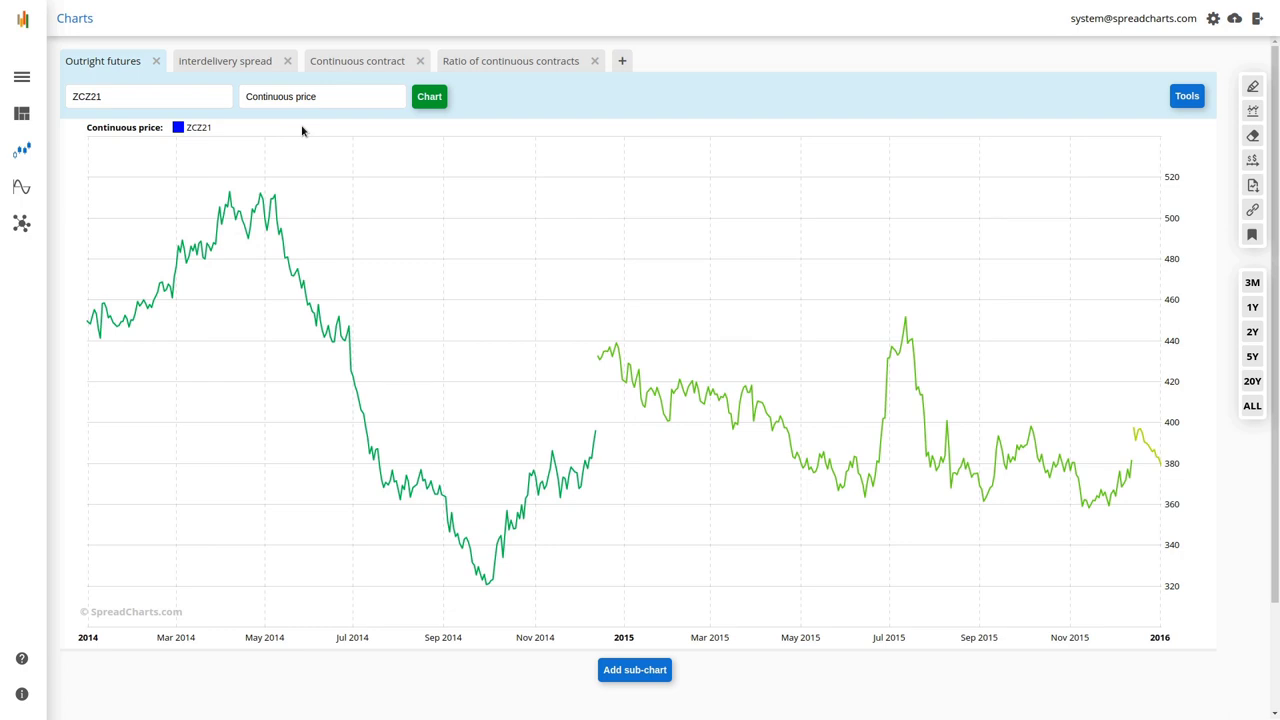
In the interdelivery spread chart, replace the ticker expression with the corn spread ZCN22-ZCZ21
click(245, 66)
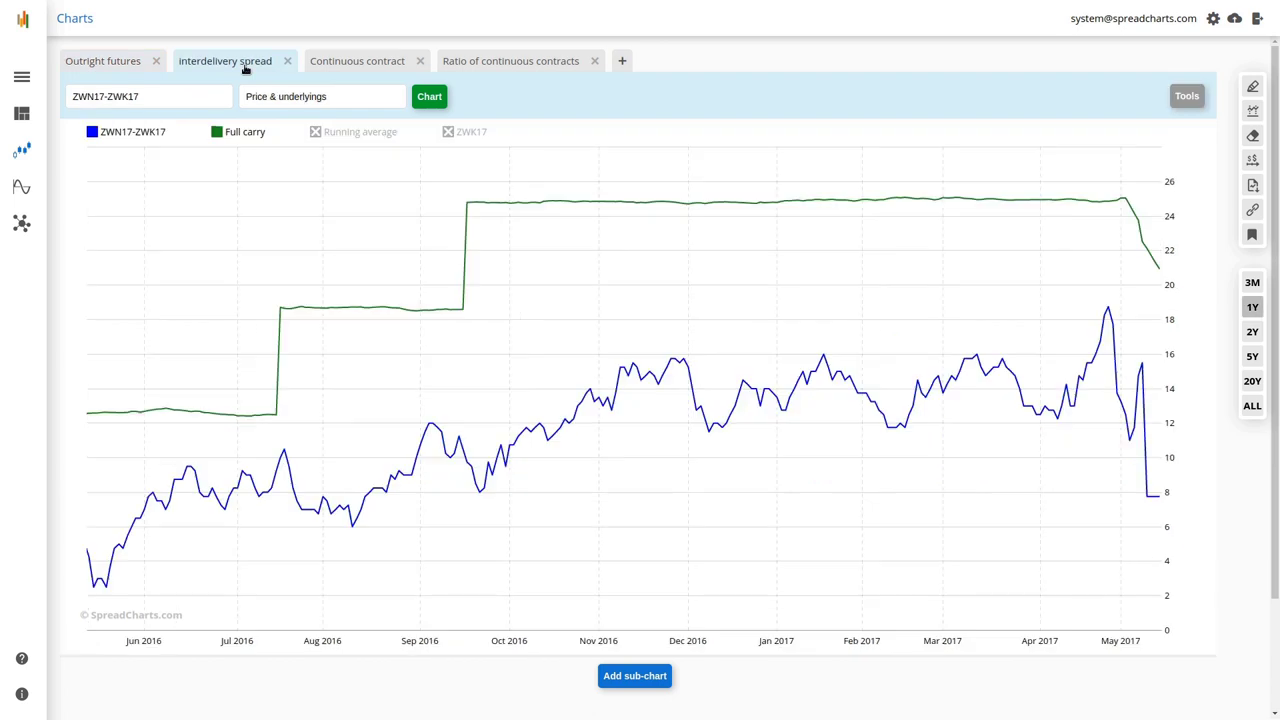
click(153, 96)
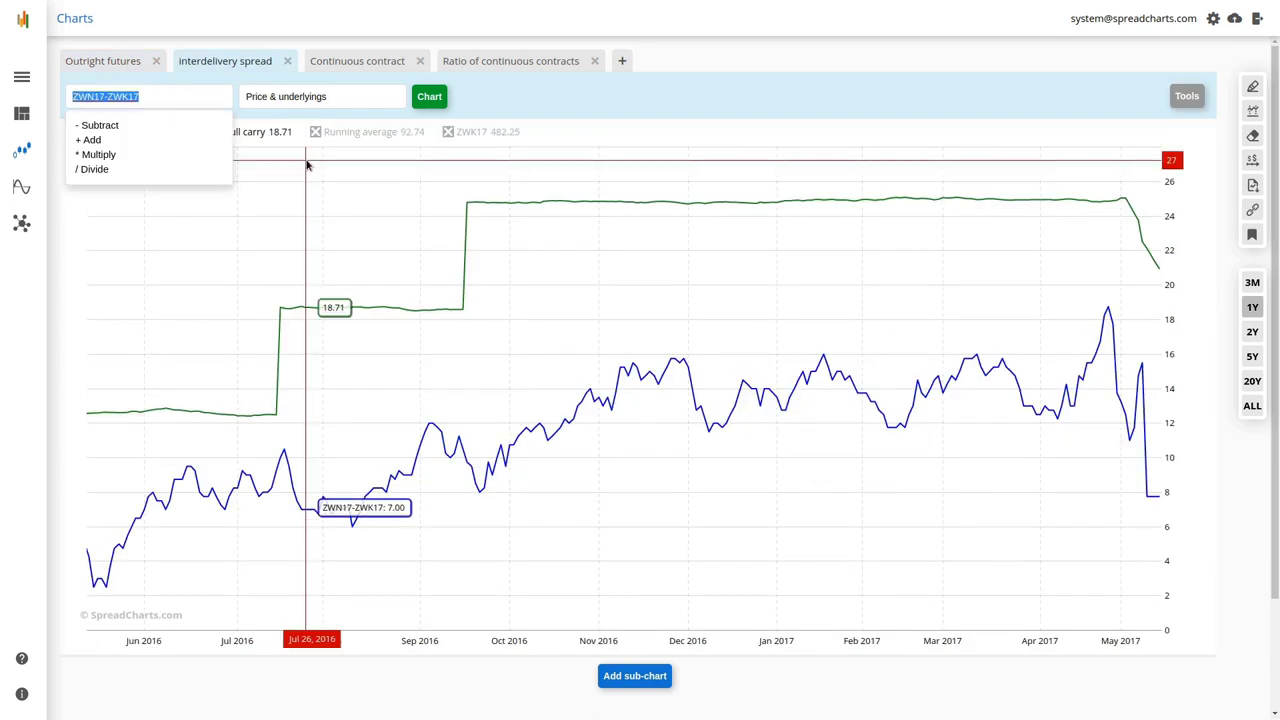
text(ZCN)
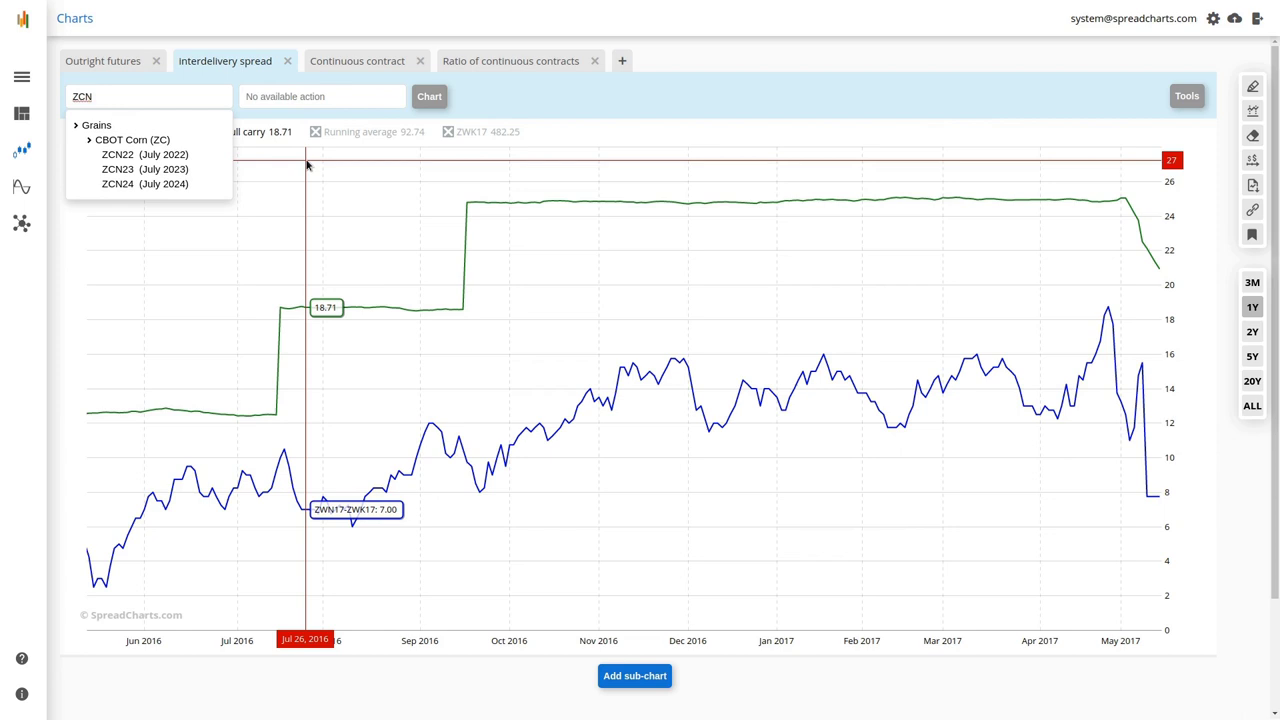
text(22-)
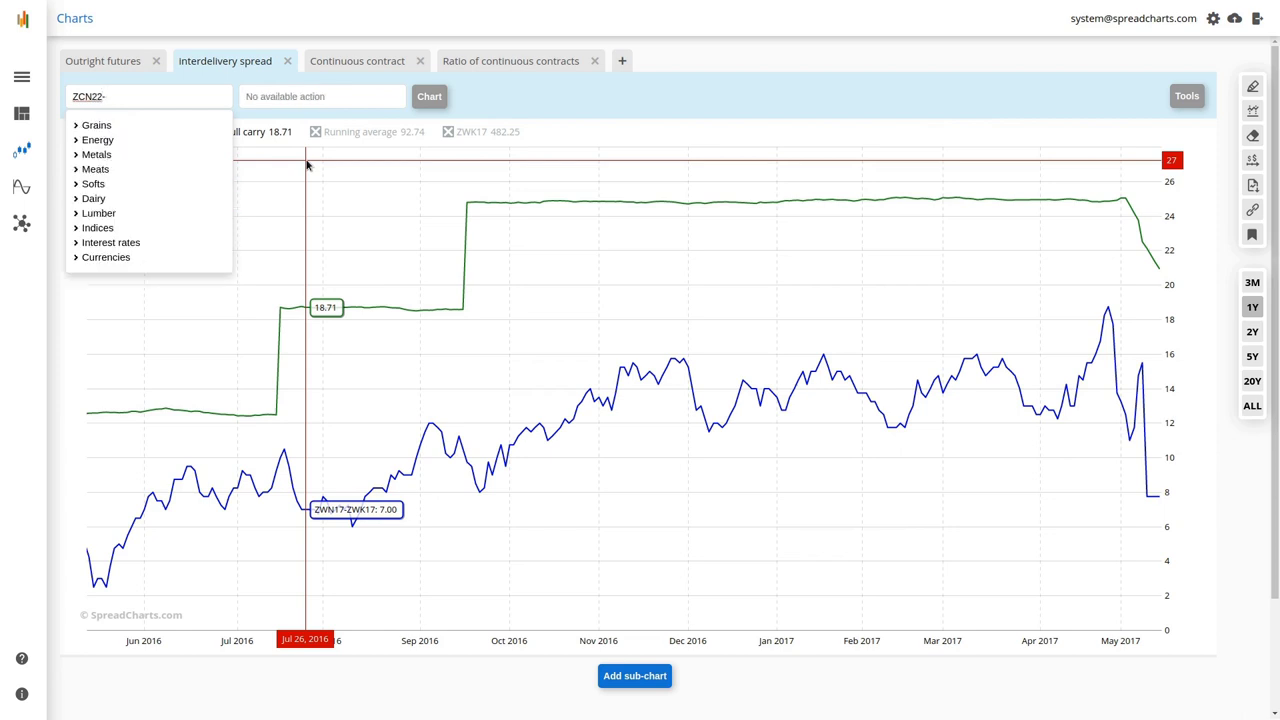
text(ZC)
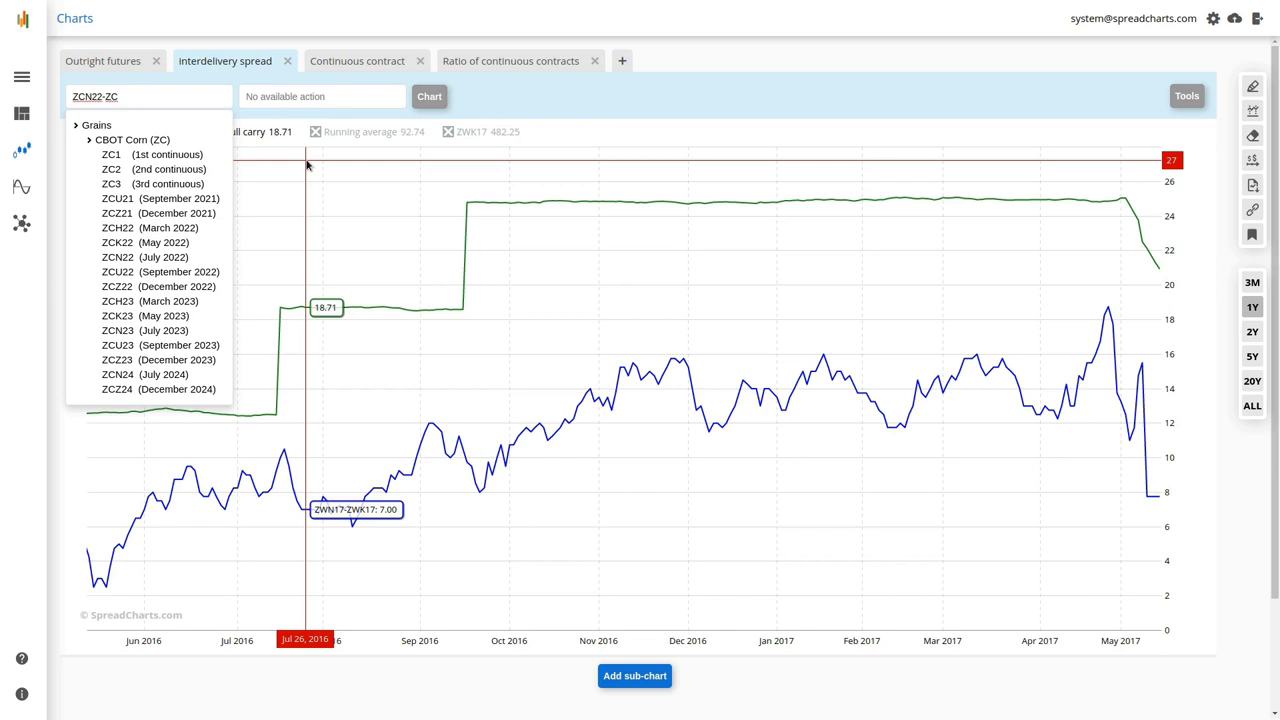
text(N)
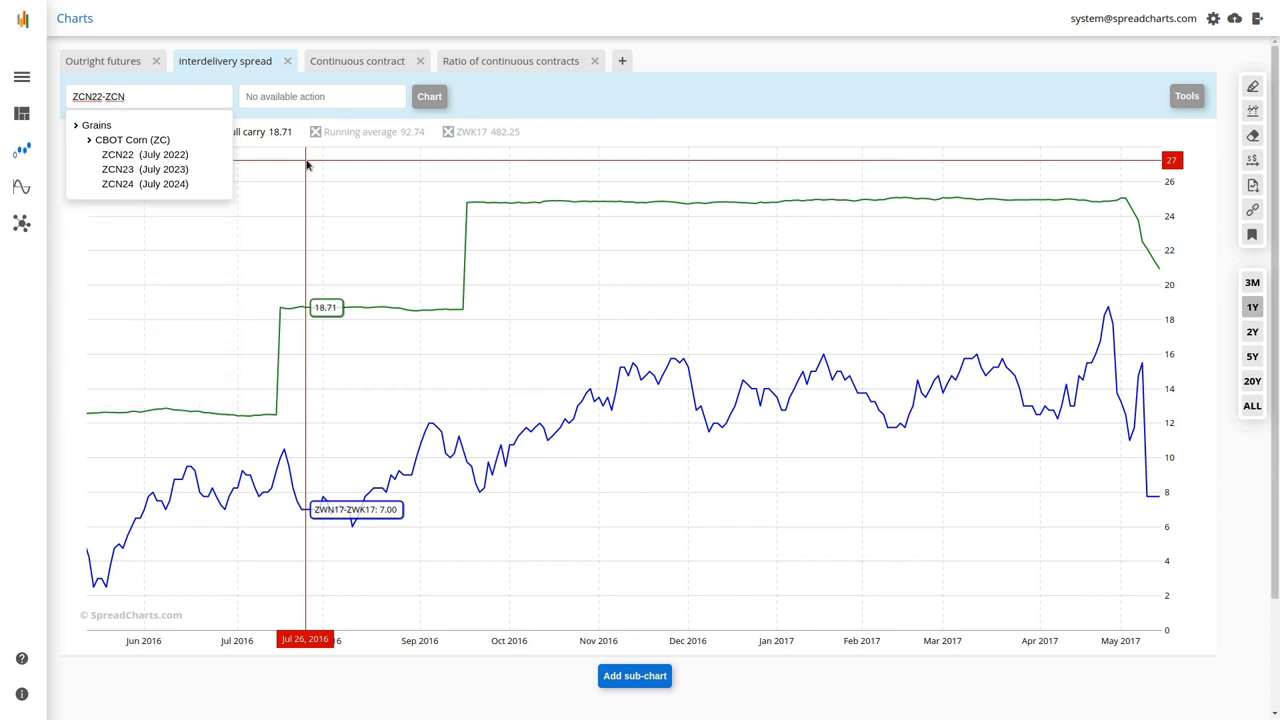
key(BackSpace)
text(Z21)
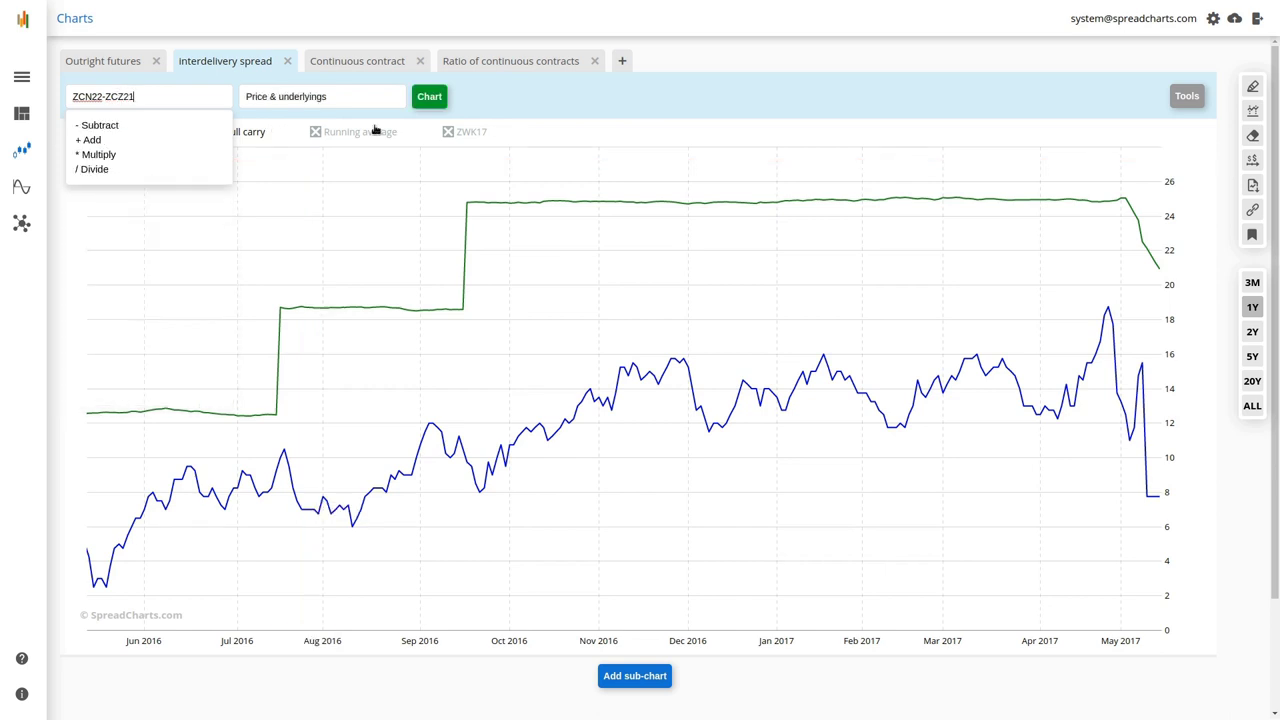
Draw the ZCN22-ZCZ21 spread as Continuous price and set its time range to 2Y
click(336, 97)
click(337, 127)
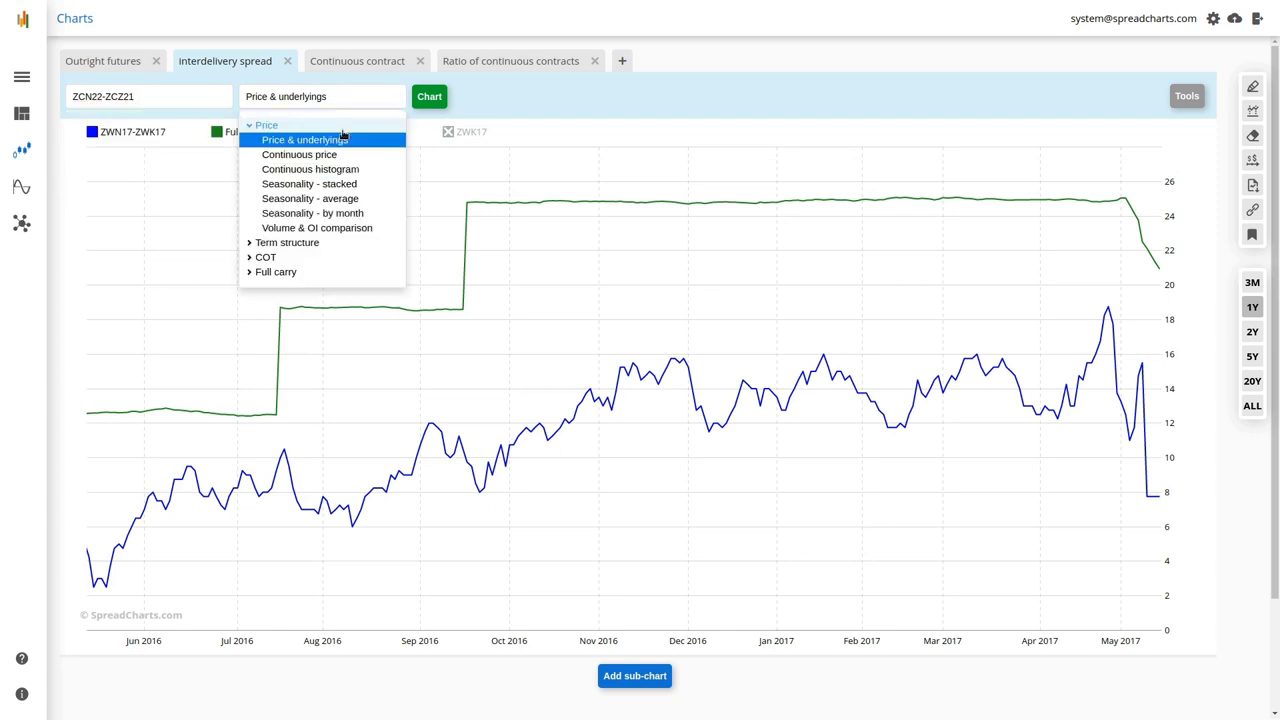
click(340, 156)
click(429, 99)
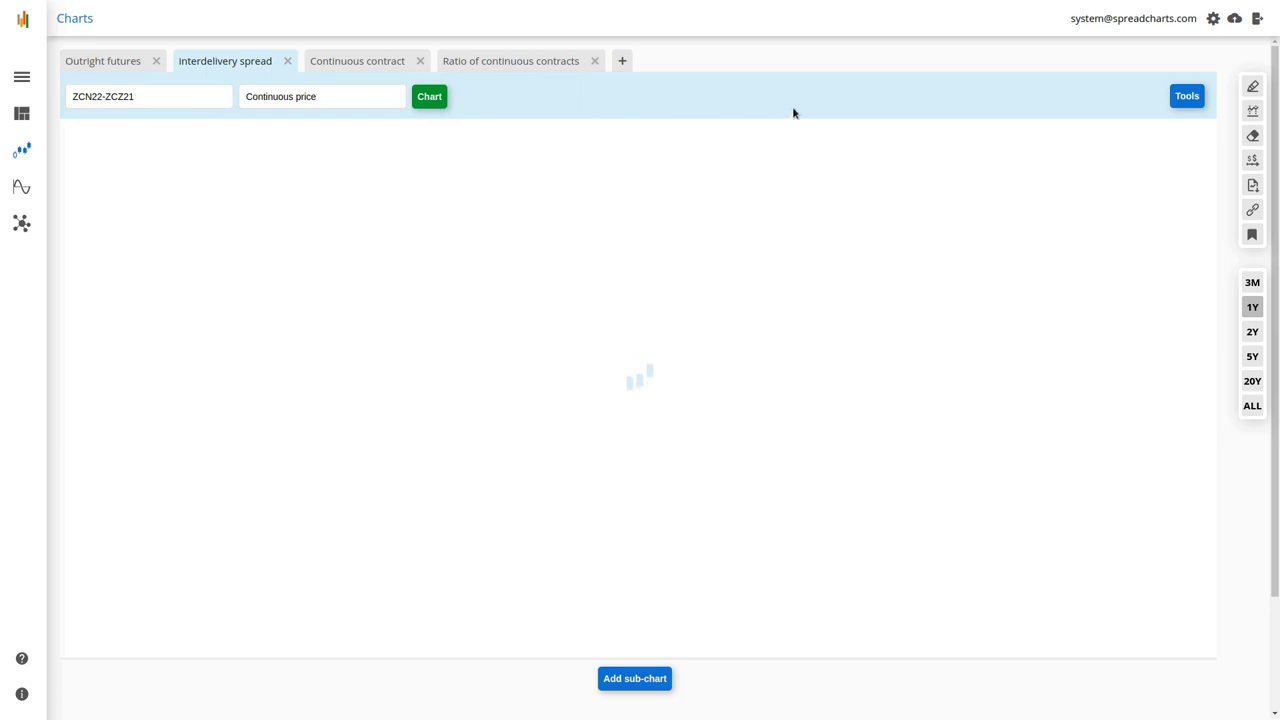
click(1251, 334)
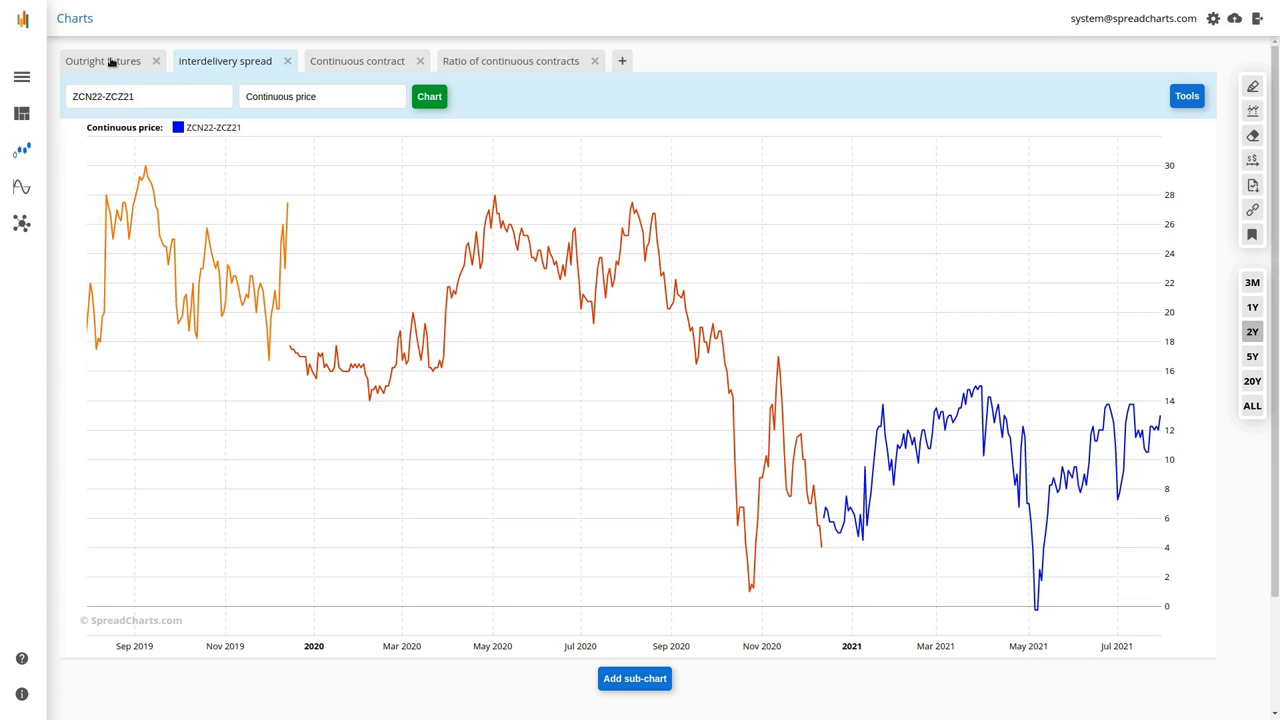
In a new chart tab, draw the Continuous price of the September 2021 Henry Hub natural gas contract, NGU21
click(620, 61)
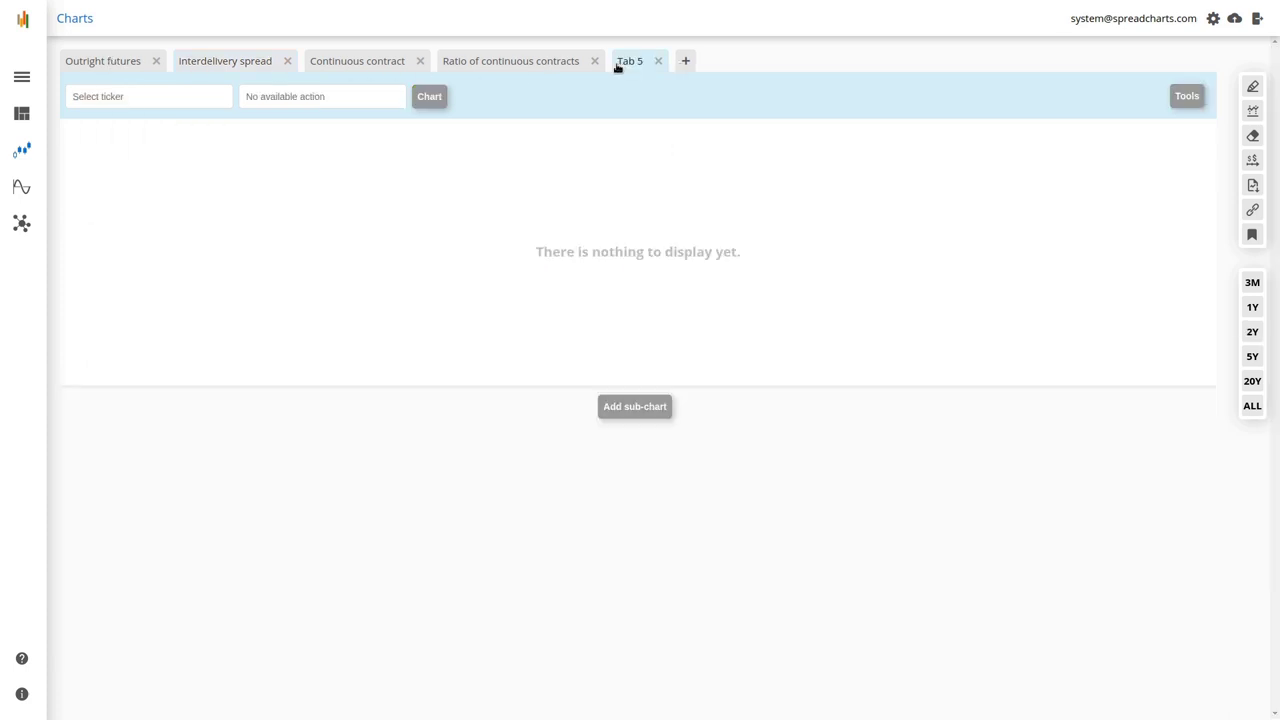
click(163, 104)
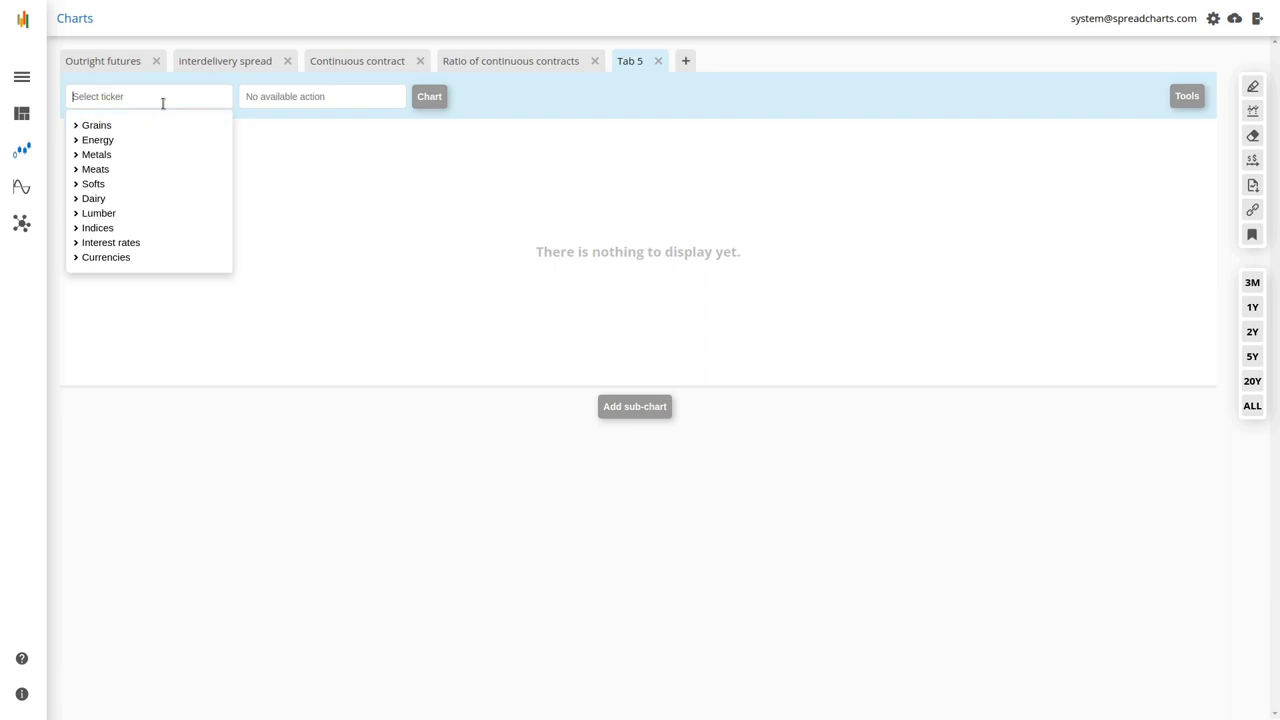
click(98, 141)
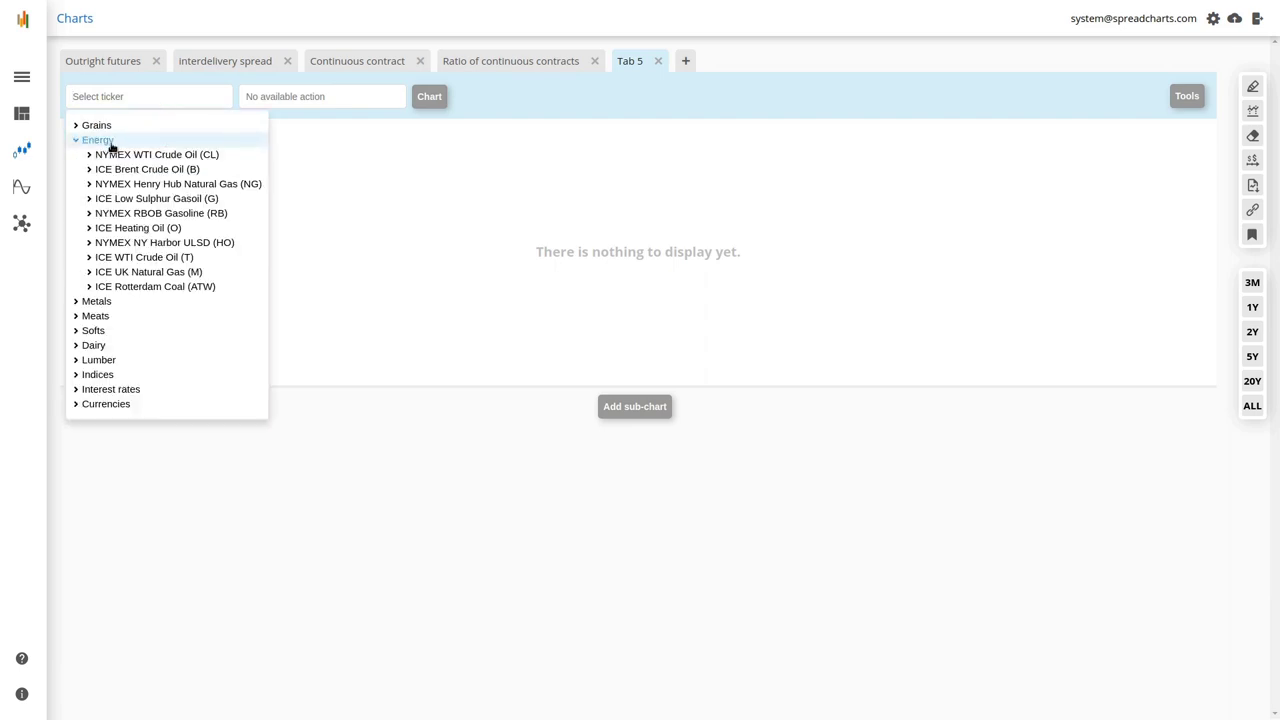
click(230, 186)
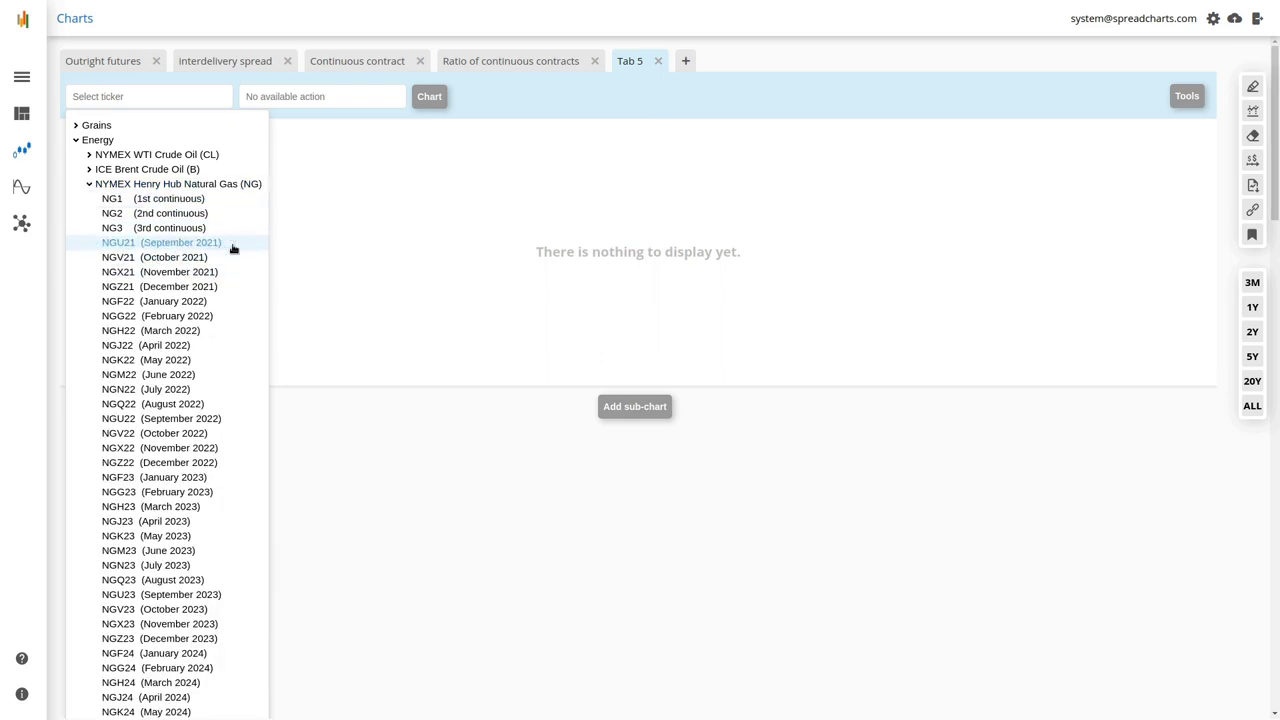
click(232, 248)
click(314, 104)
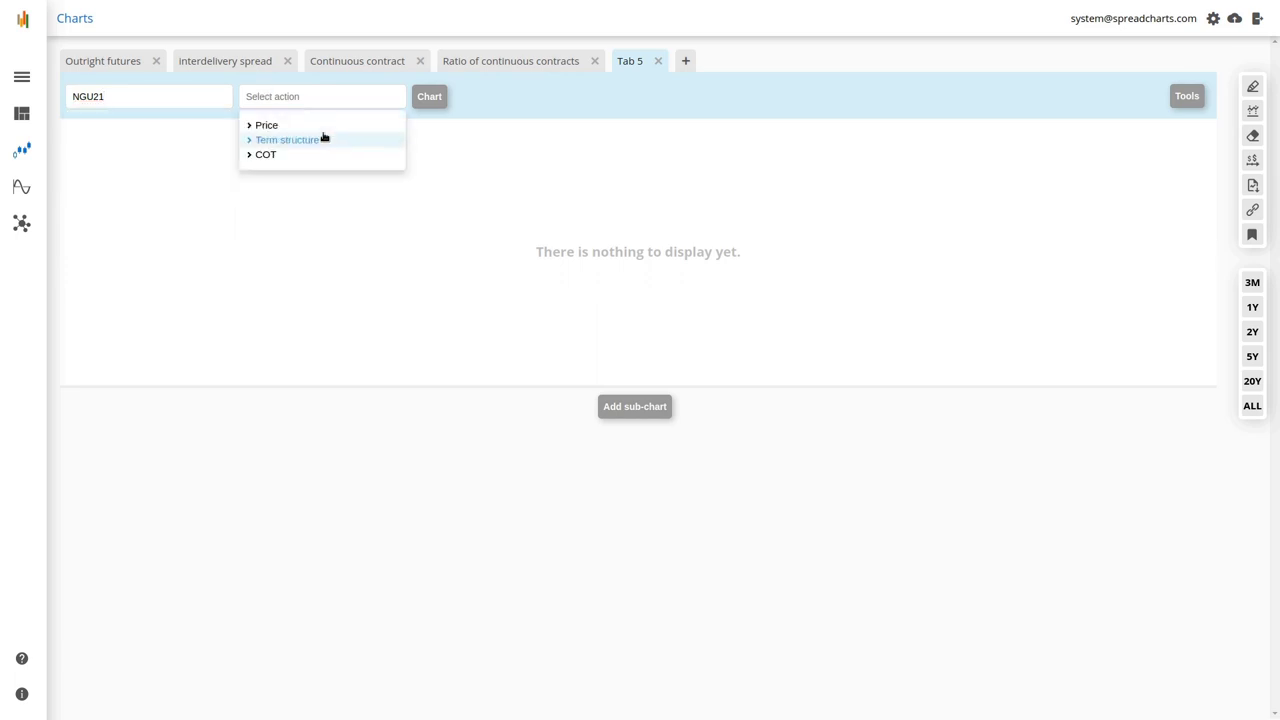
click(328, 127)
click(343, 156)
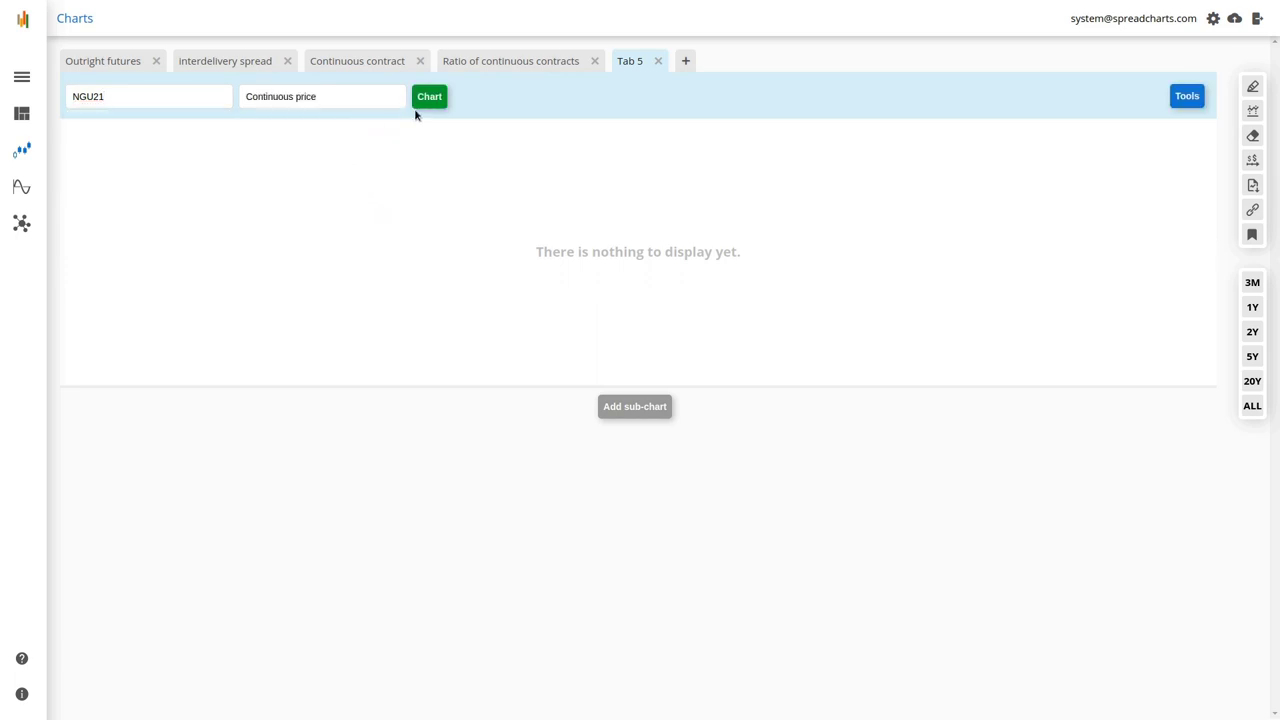
click(441, 105)
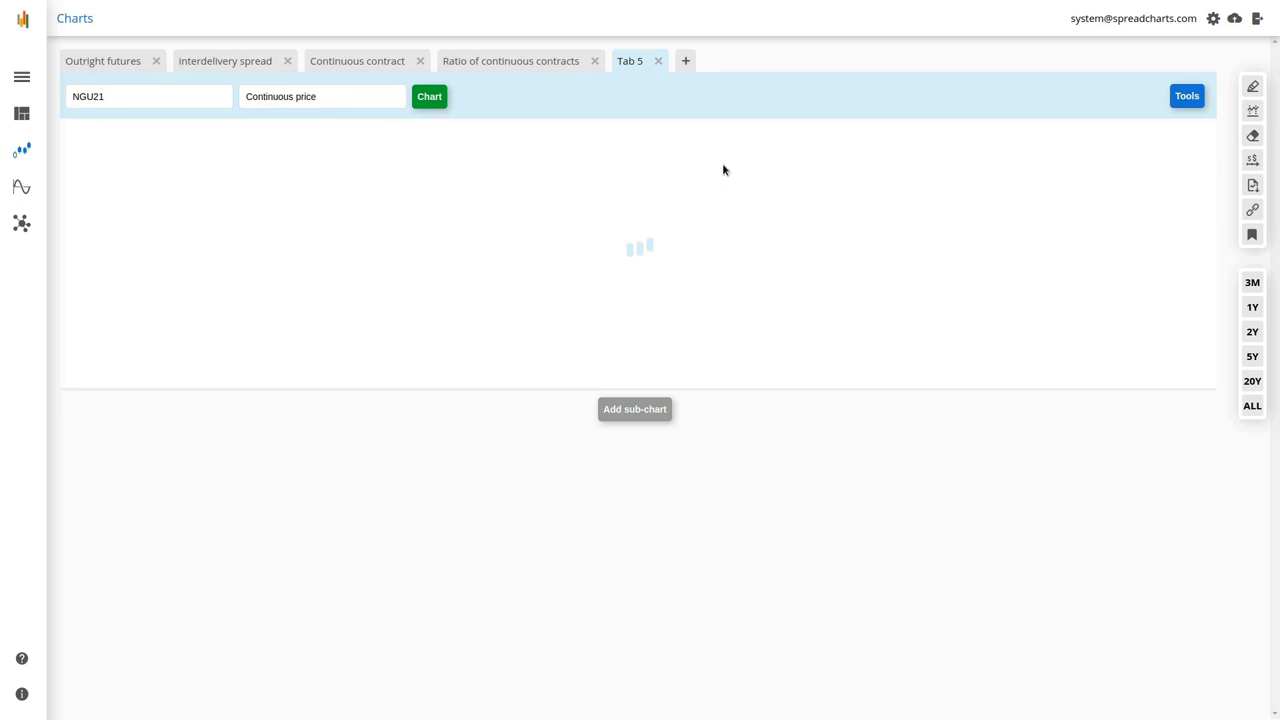
Add an NG1 Price sub-chart with the On Last Trading Day roll method, and set the time range to 3M
click(641, 410)
click(508, 372)
text(NG4)
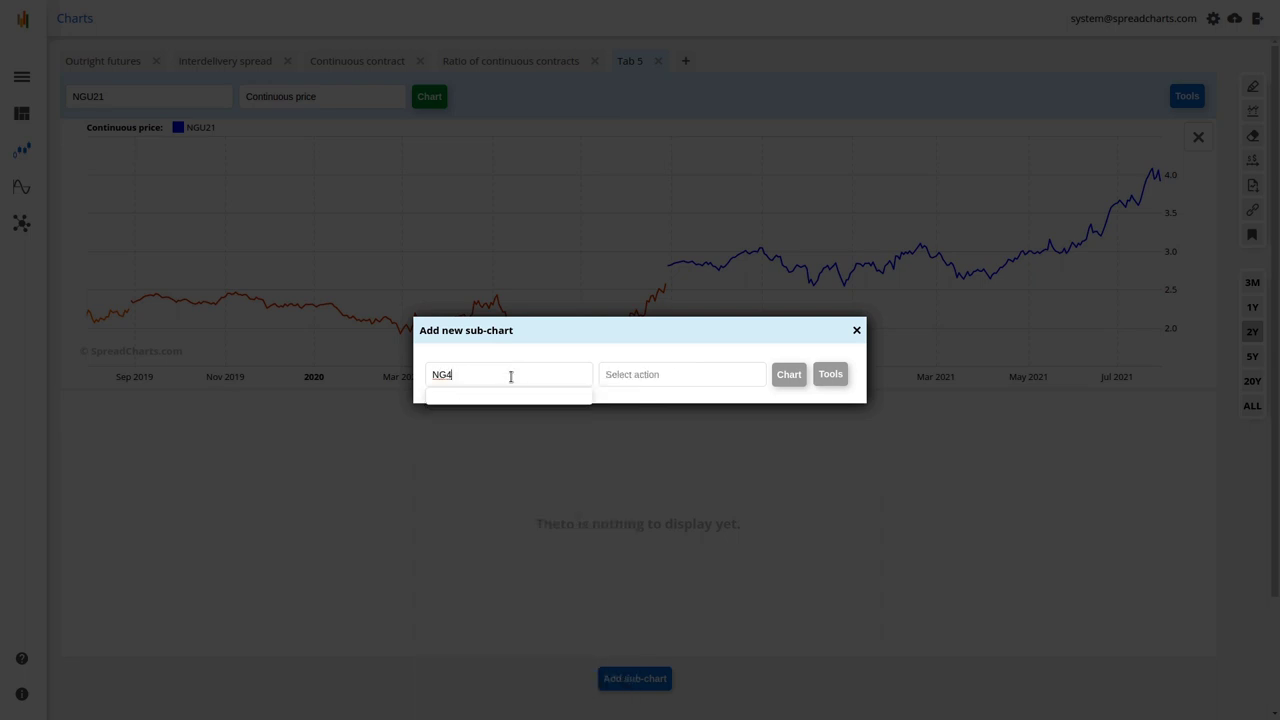
key(BackSpace)
text(1)
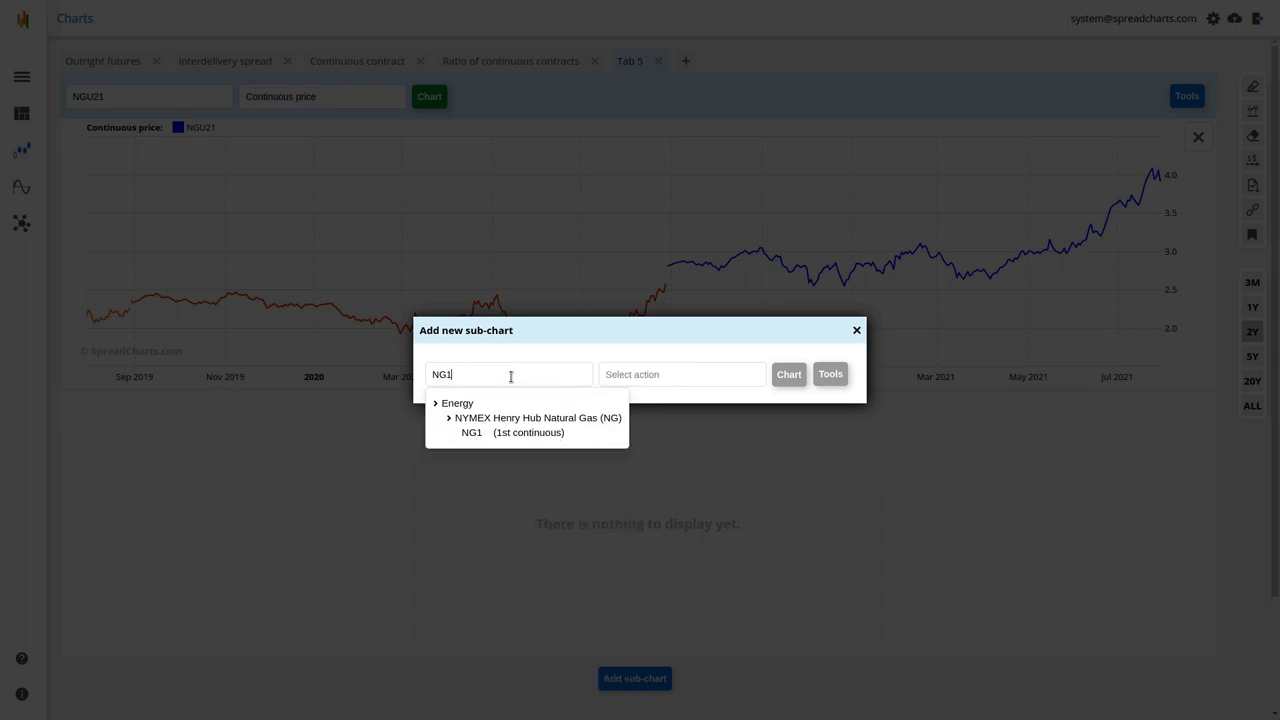
click(757, 379)
click(712, 405)
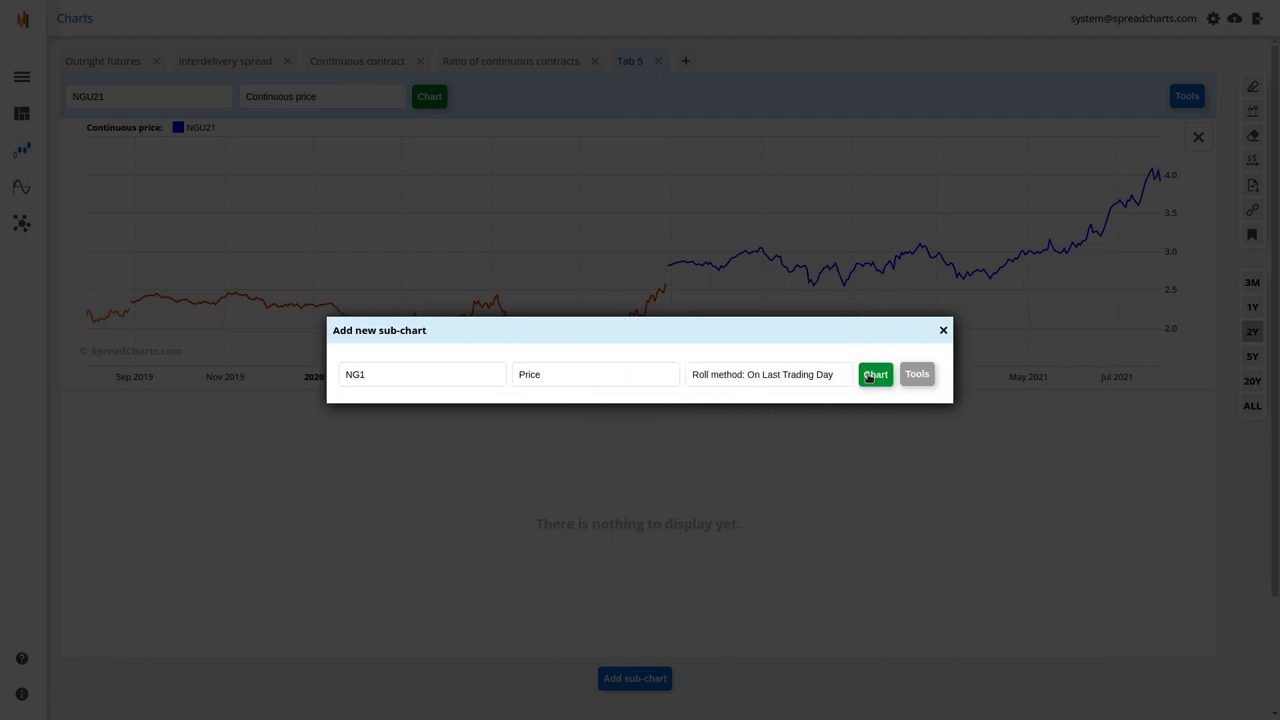
click(874, 375)
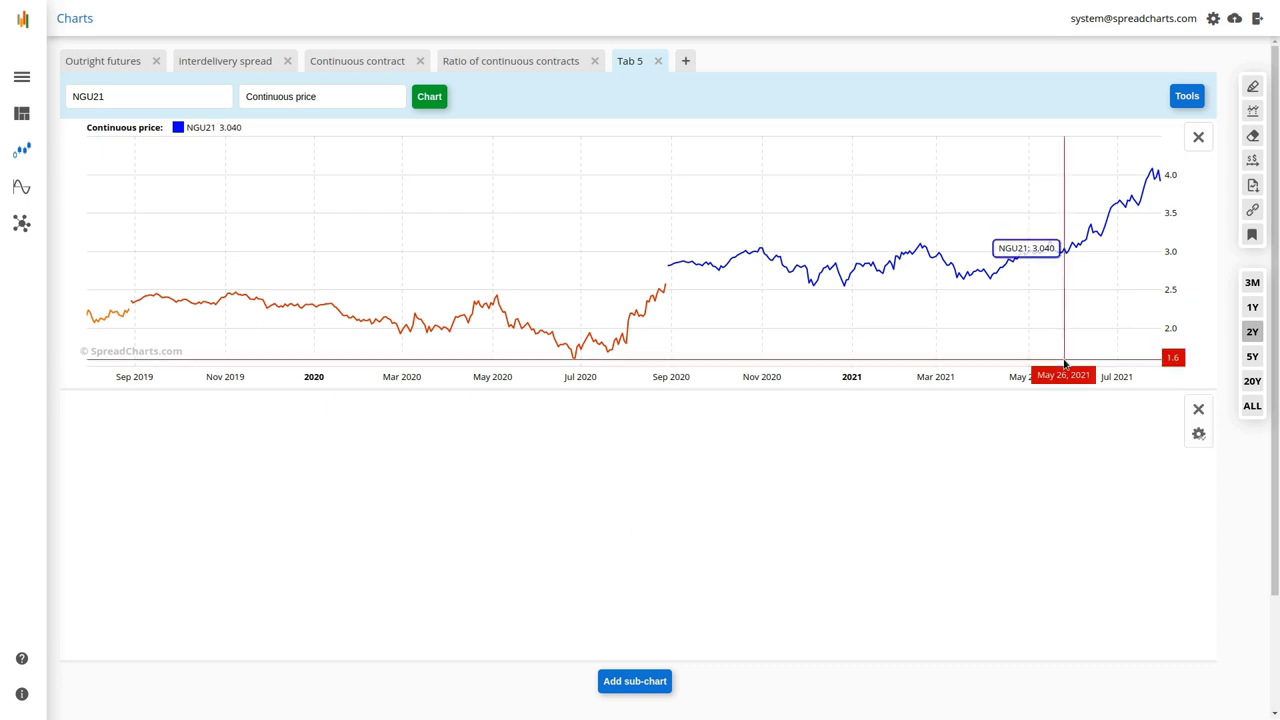
click(1252, 282)
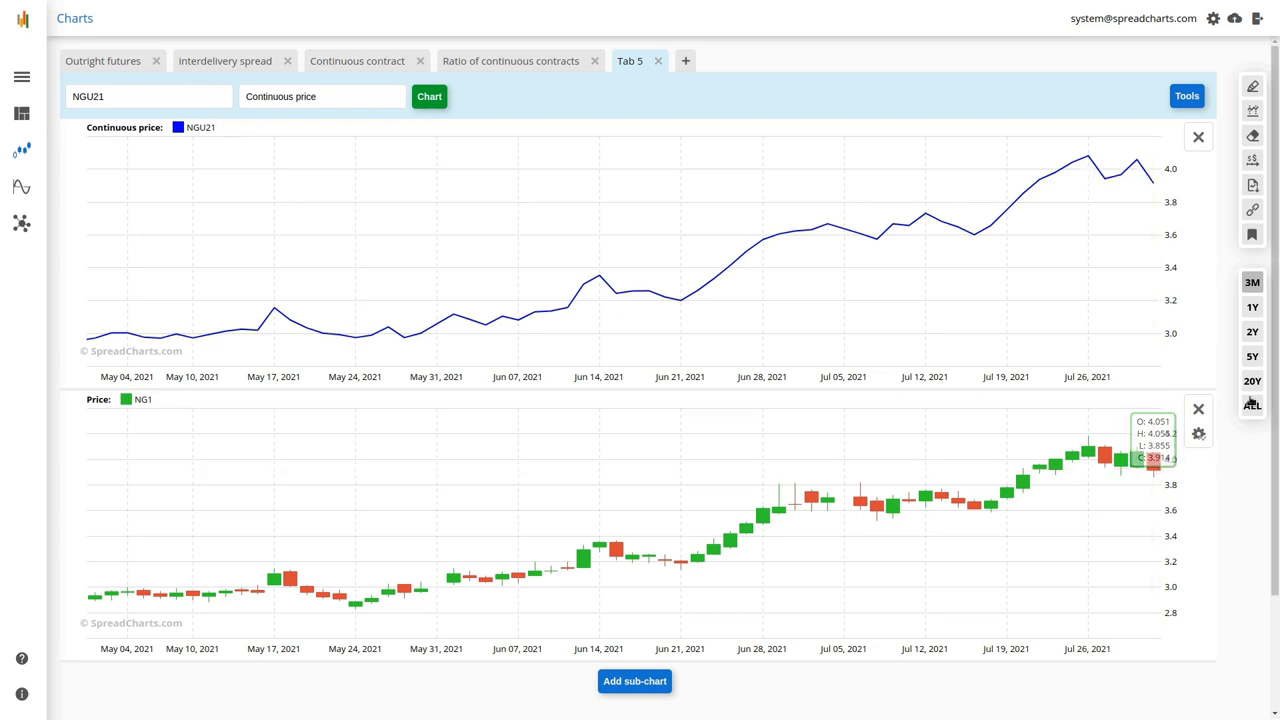
Compare the NGU21 Continuous price and NG1 charts over the 2Y and 5Y time ranges
click(1252, 336)
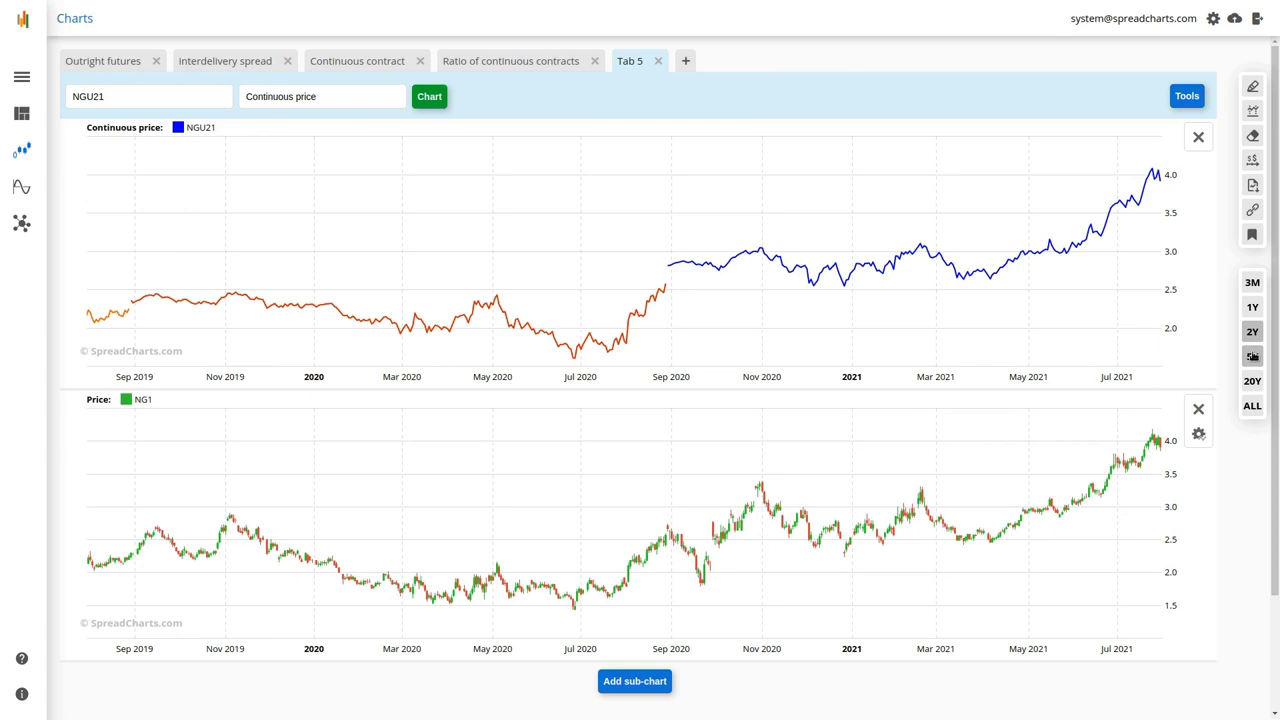
click(1250, 358)
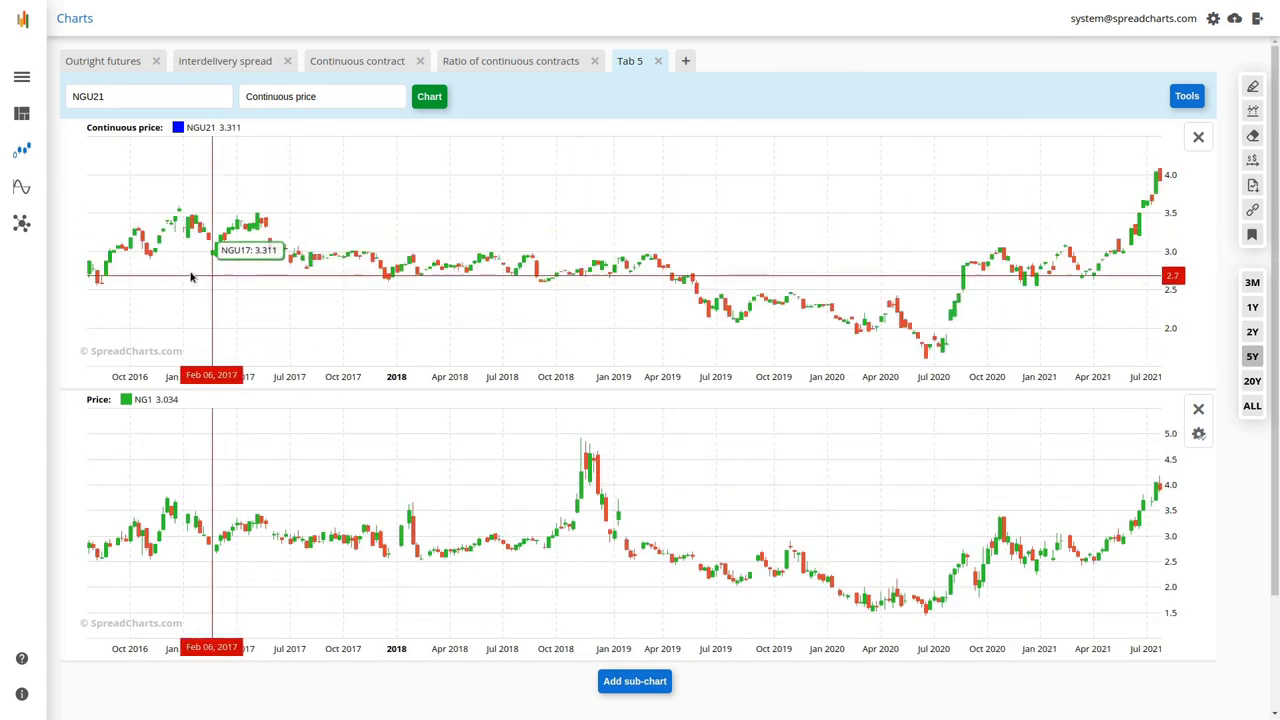
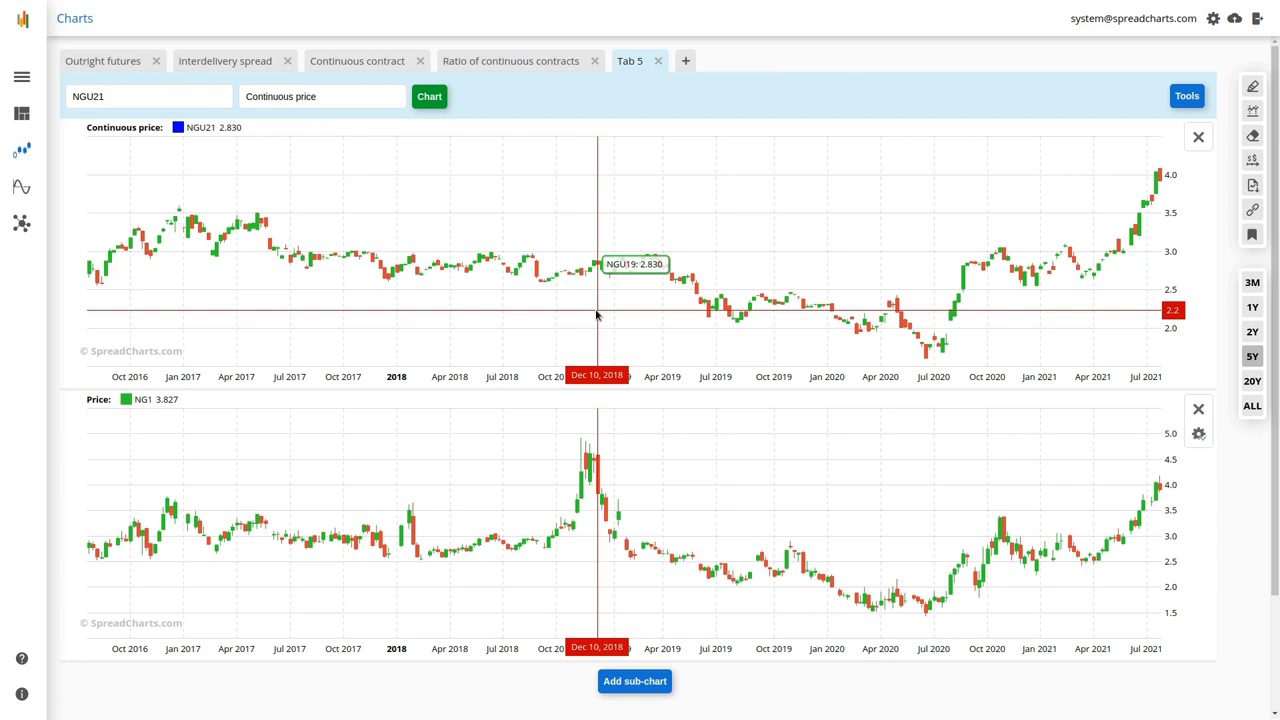
Extend the main chart's ticker to the natural gas spread NGU21-NGV21 and draw its Continuous price
click(190, 102)
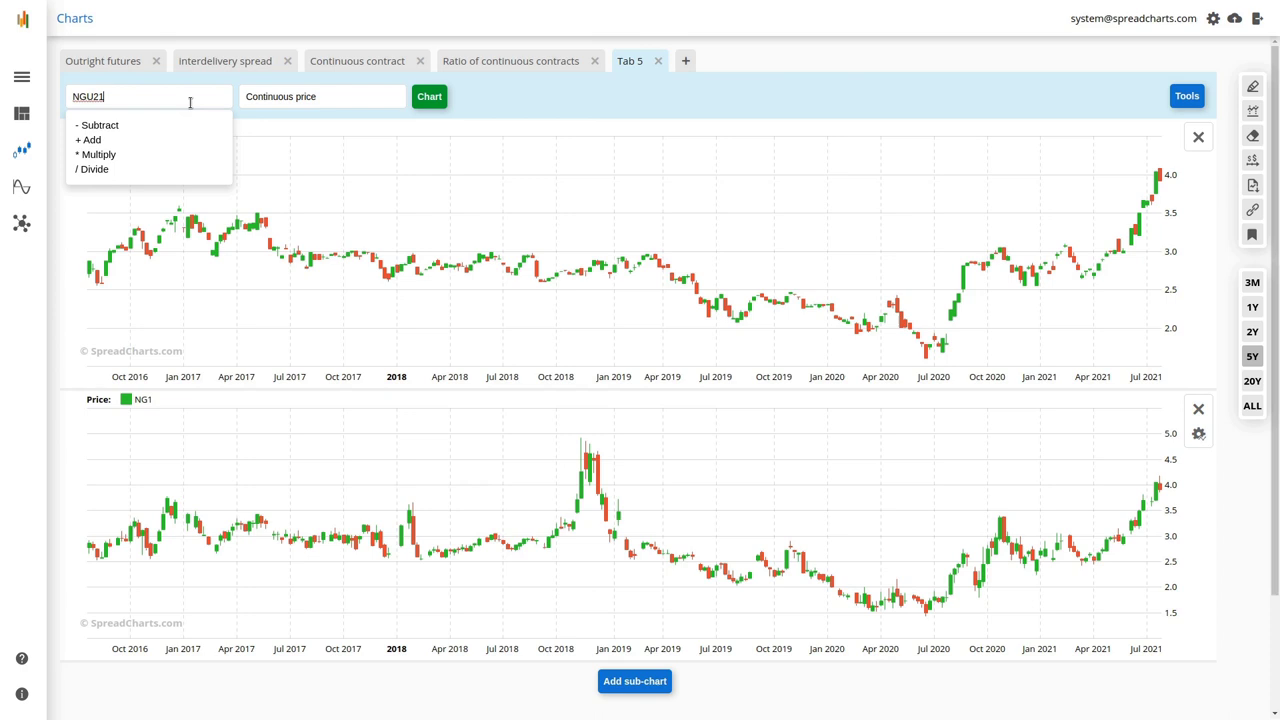
text(-)
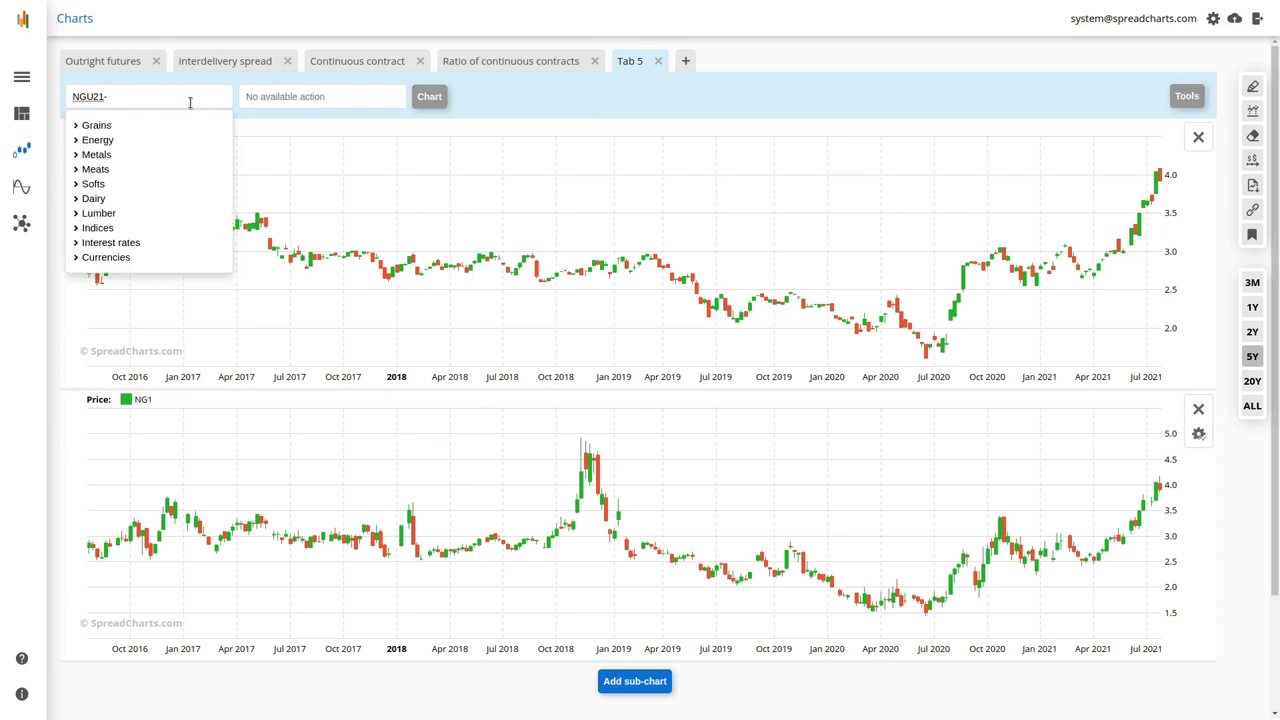
text(NGV)
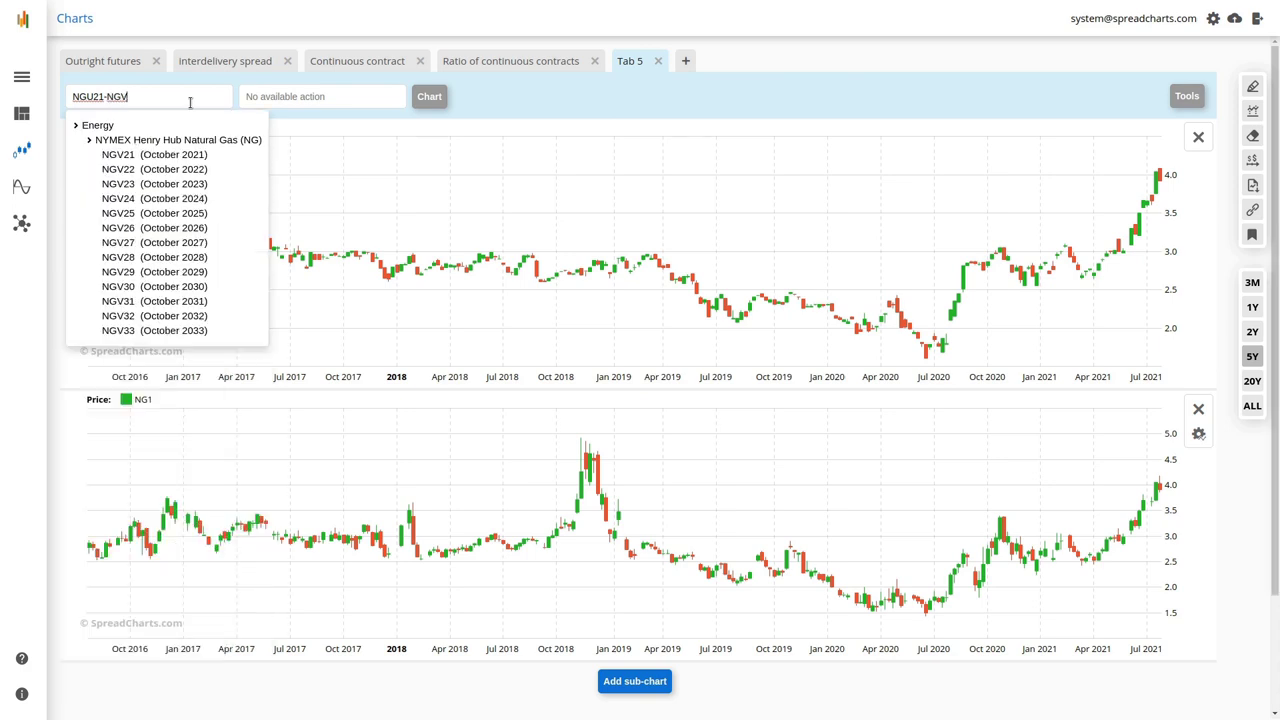
text(21)
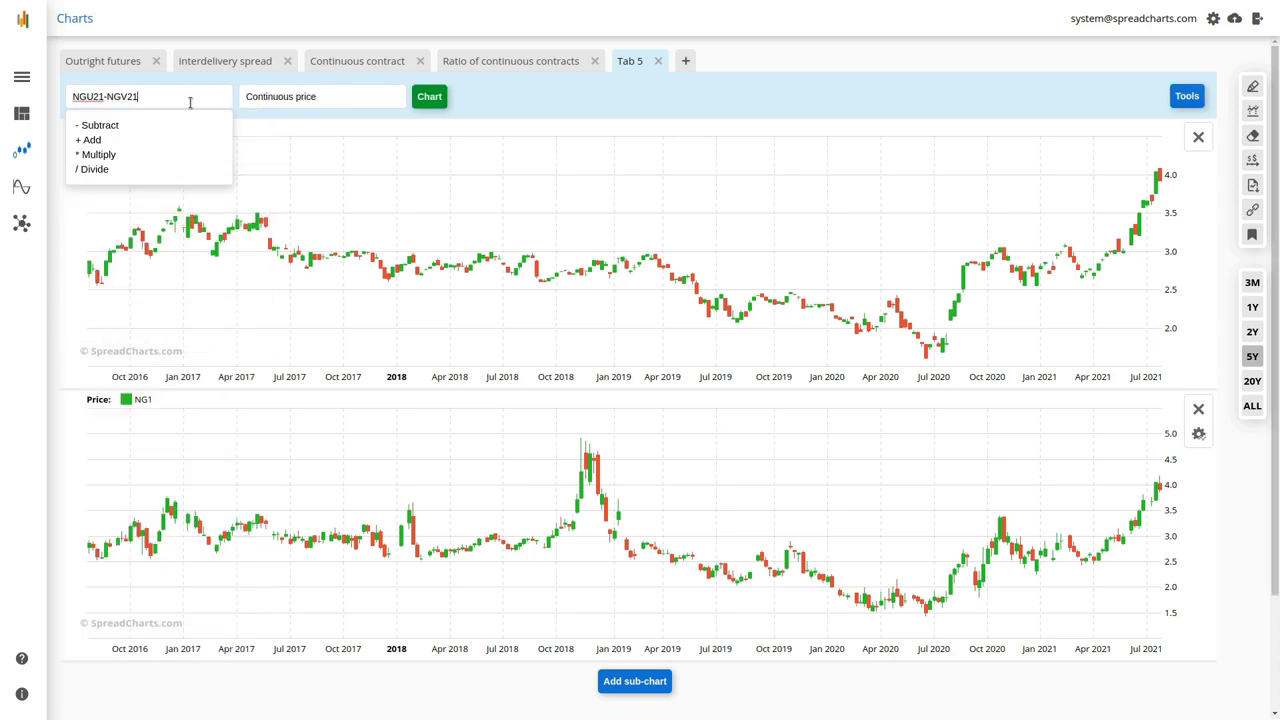
click(438, 100)
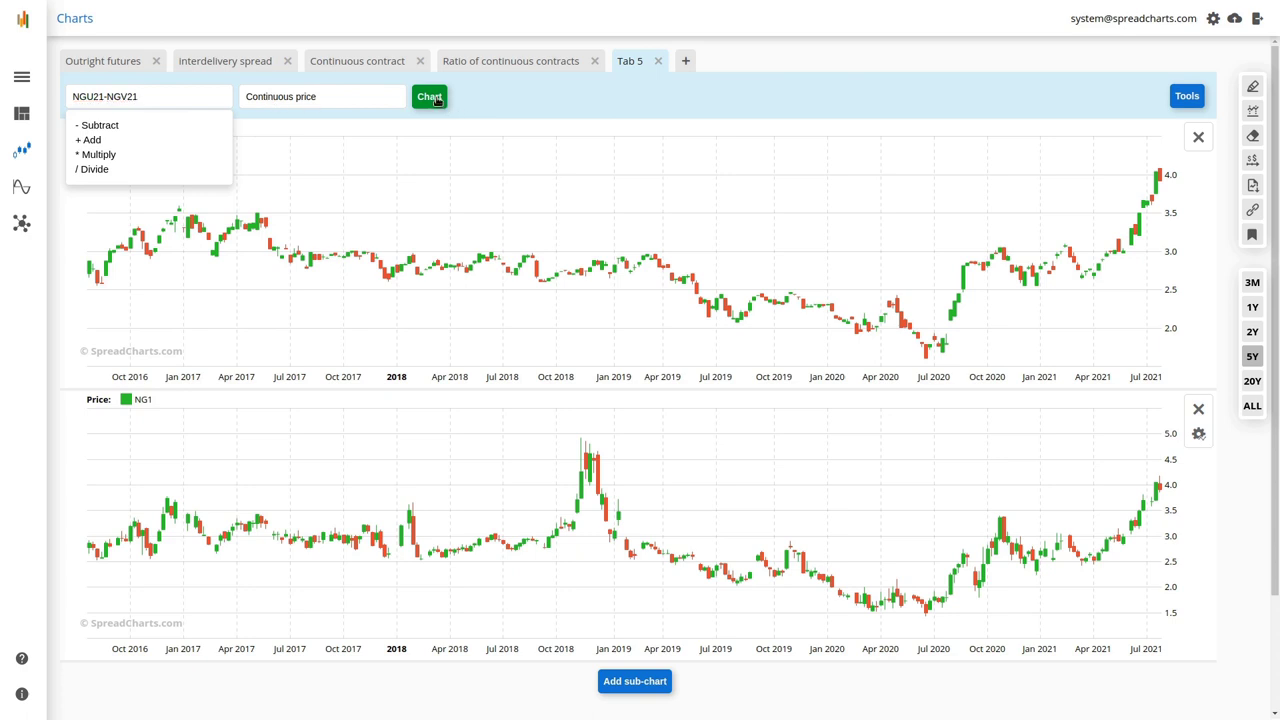
Edit the NG1 sub-chart to show the price of the continuous contract spread NG1-NG2
click(1199, 436)
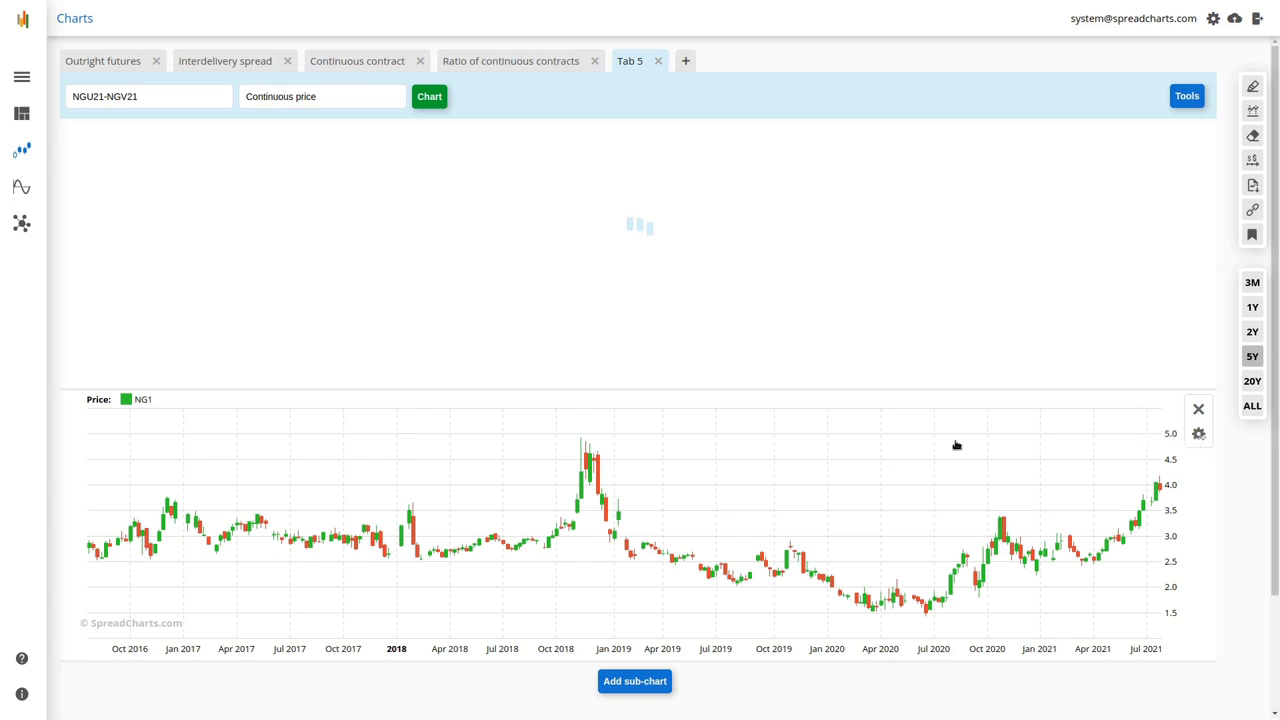
click(412, 383)
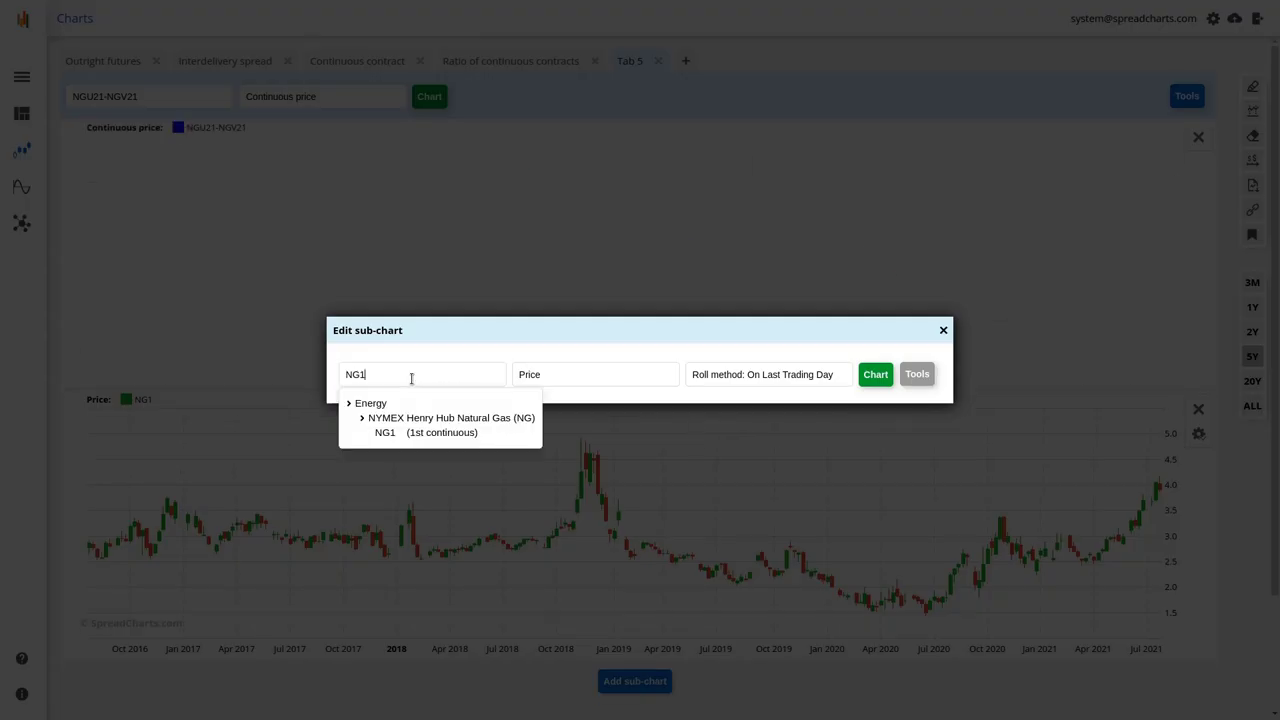
text(-)
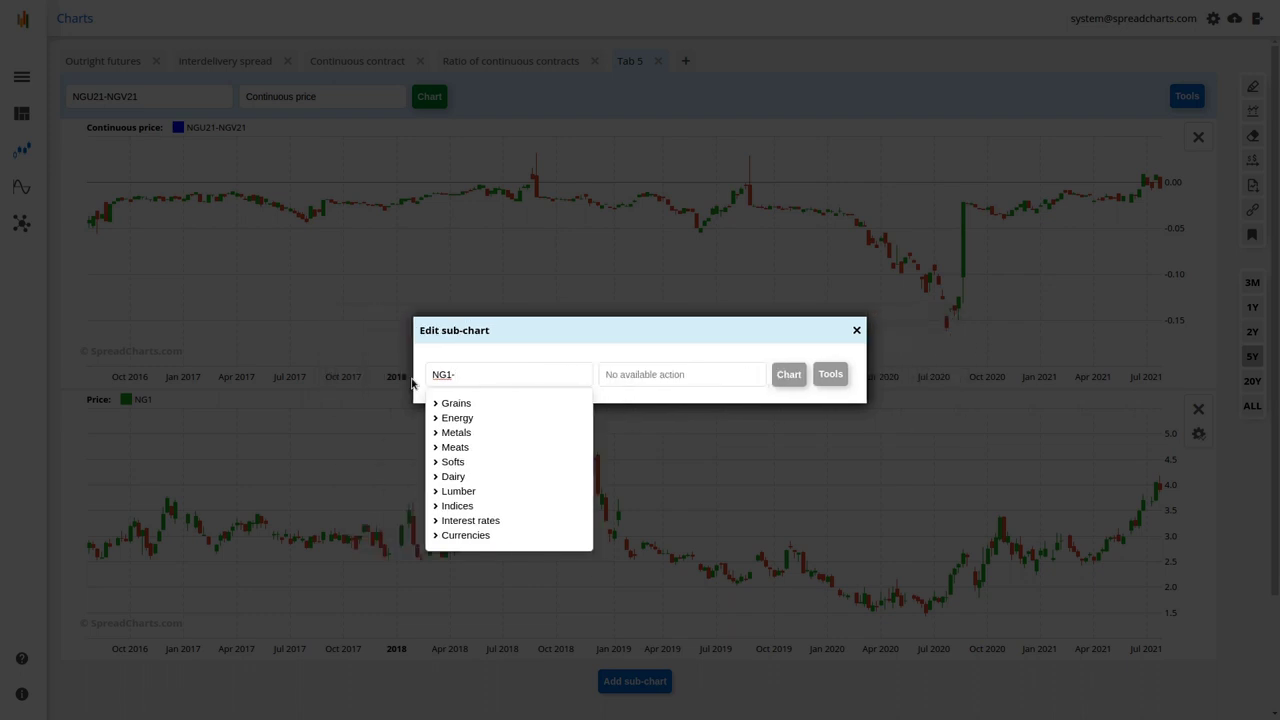
text(NG2)
click(874, 379)
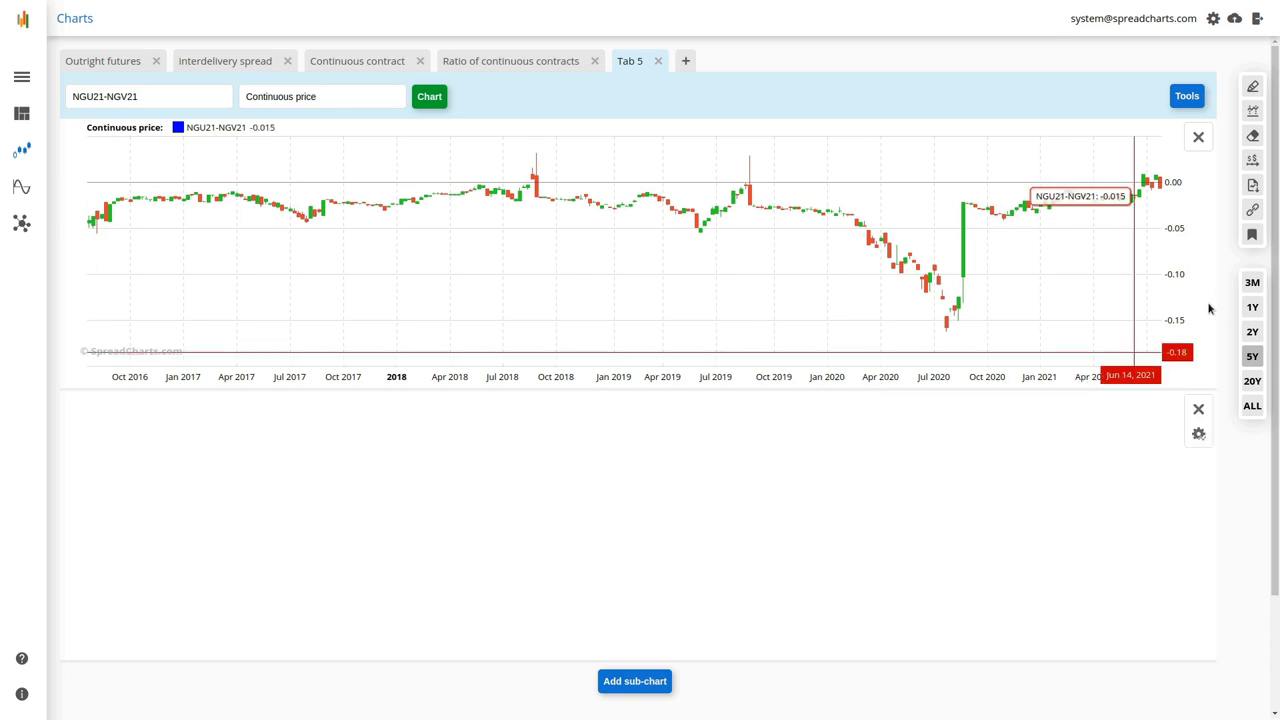
Compare the NGU21-NGV21 and NG1-NG2 charts over the 3M, 5Y and 20Y ranges, and finish on 2Y
click(1252, 284)
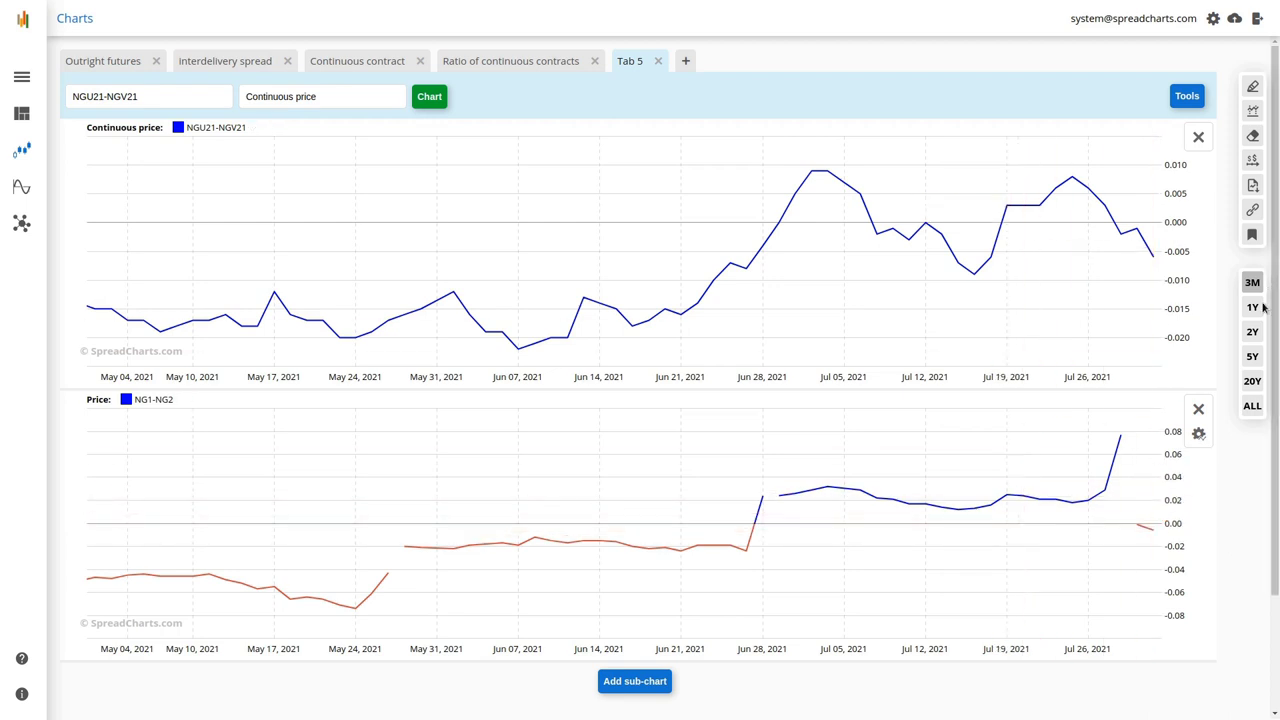
click(1253, 357)
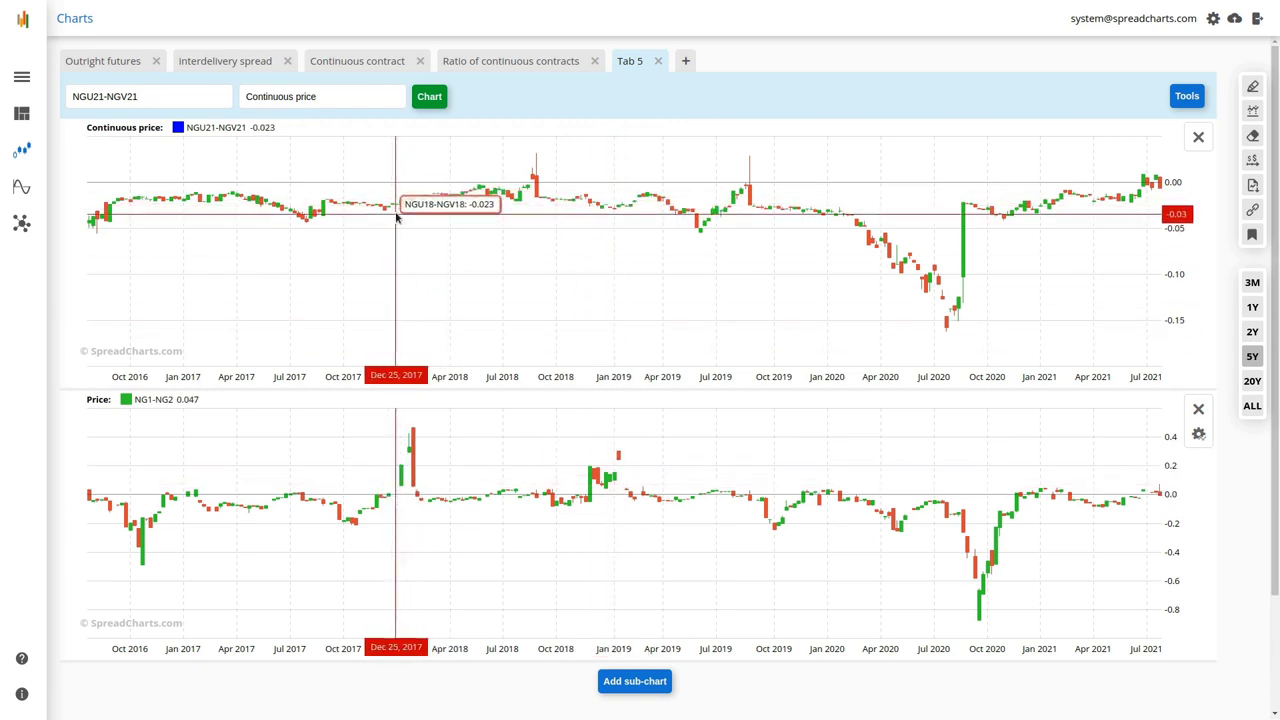
click(1252, 382)
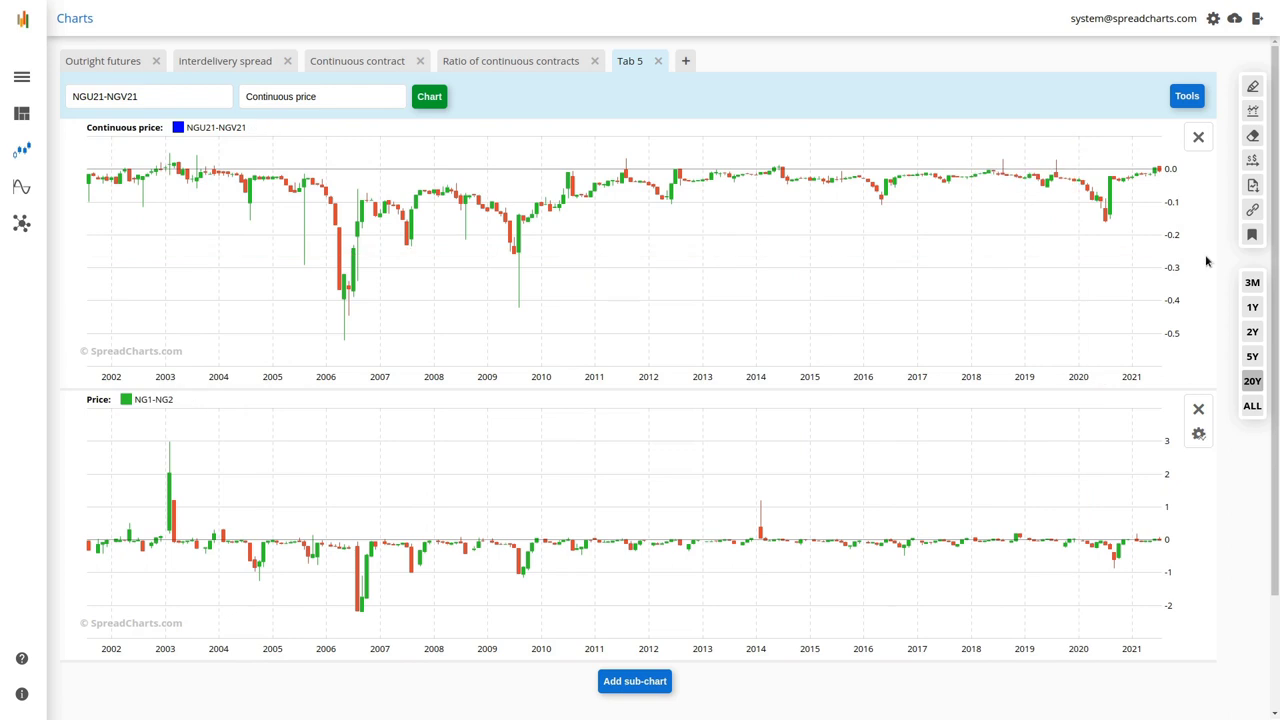
click(1250, 335)
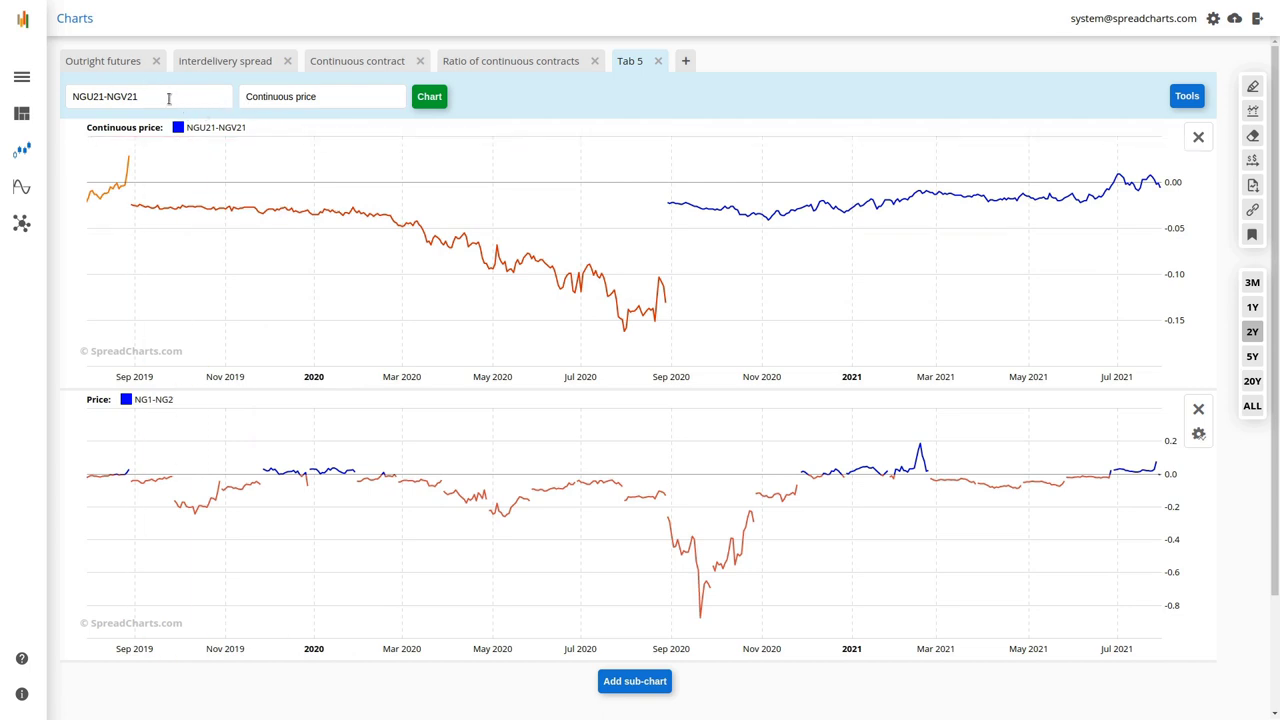
Change the main NGU21-NGV21 chart to a Continuous histogram
click(332, 96)
click(329, 126)
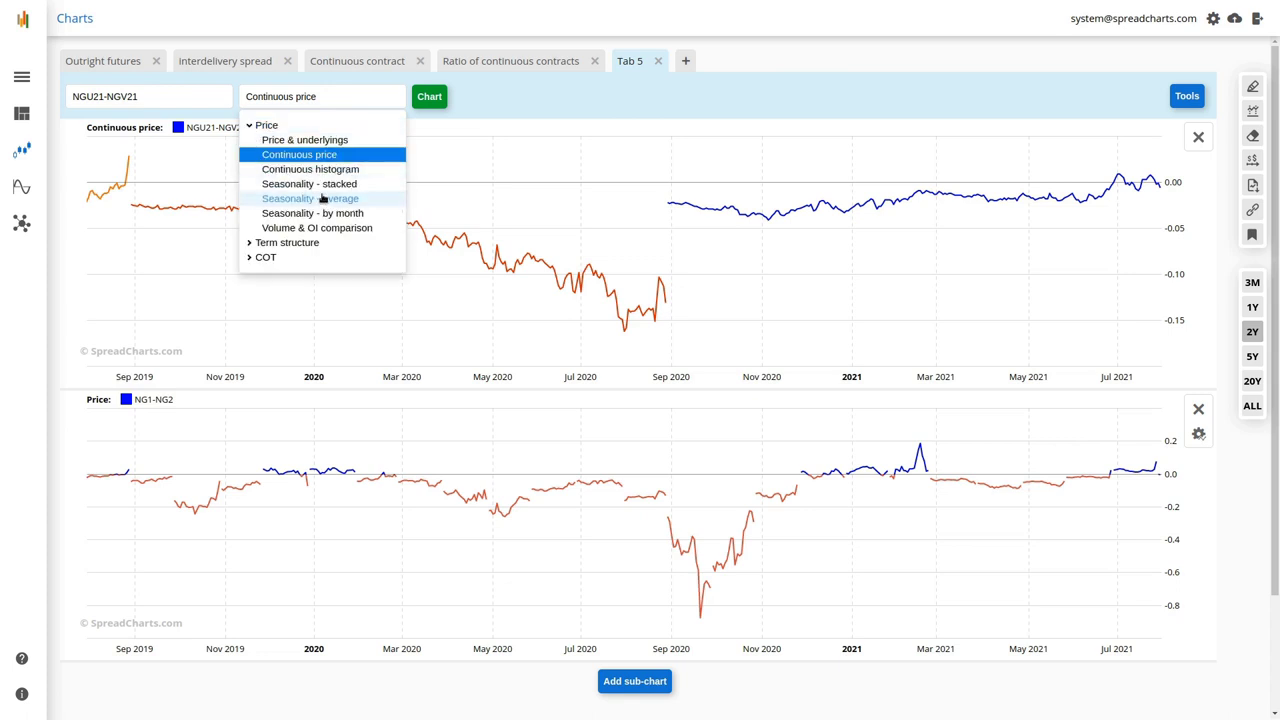
click(325, 170)
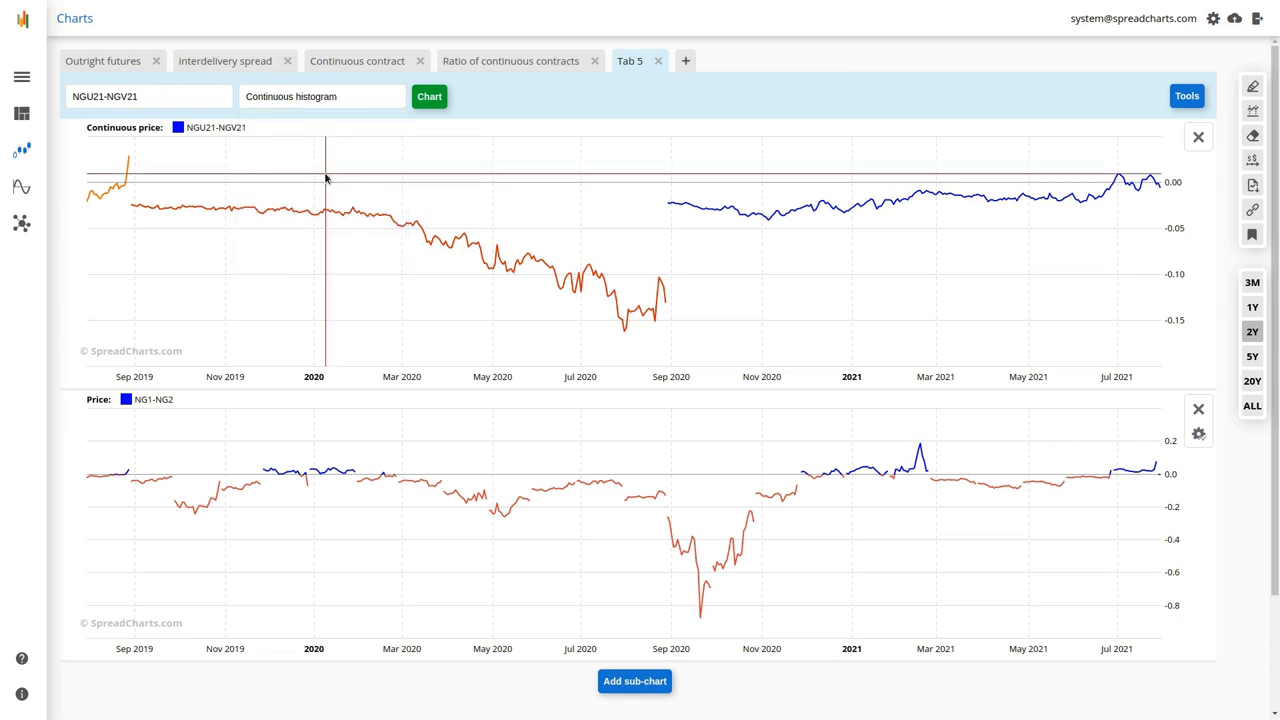
click(429, 100)
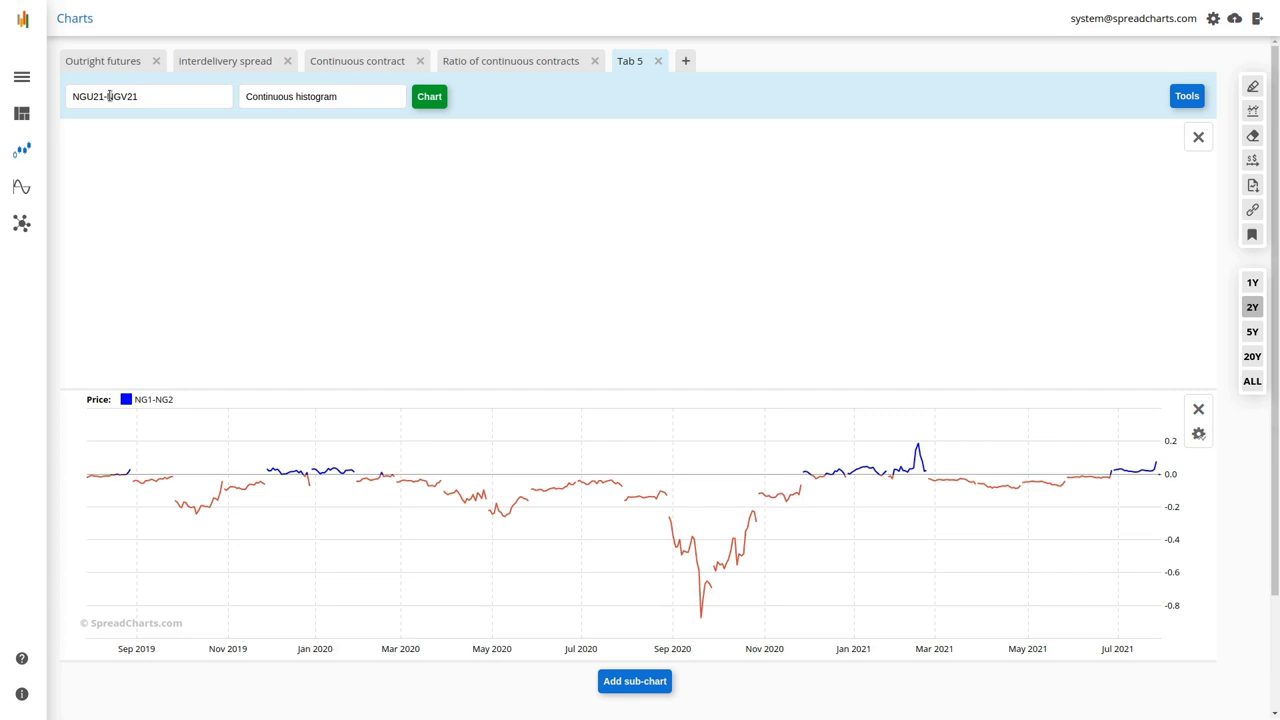
Replace the NG1-NG2 sub-chart with the Continuous price of NGU21-NGV21, copying the ticker expression from the main chart
click(108, 96)
key(ctrl+c)
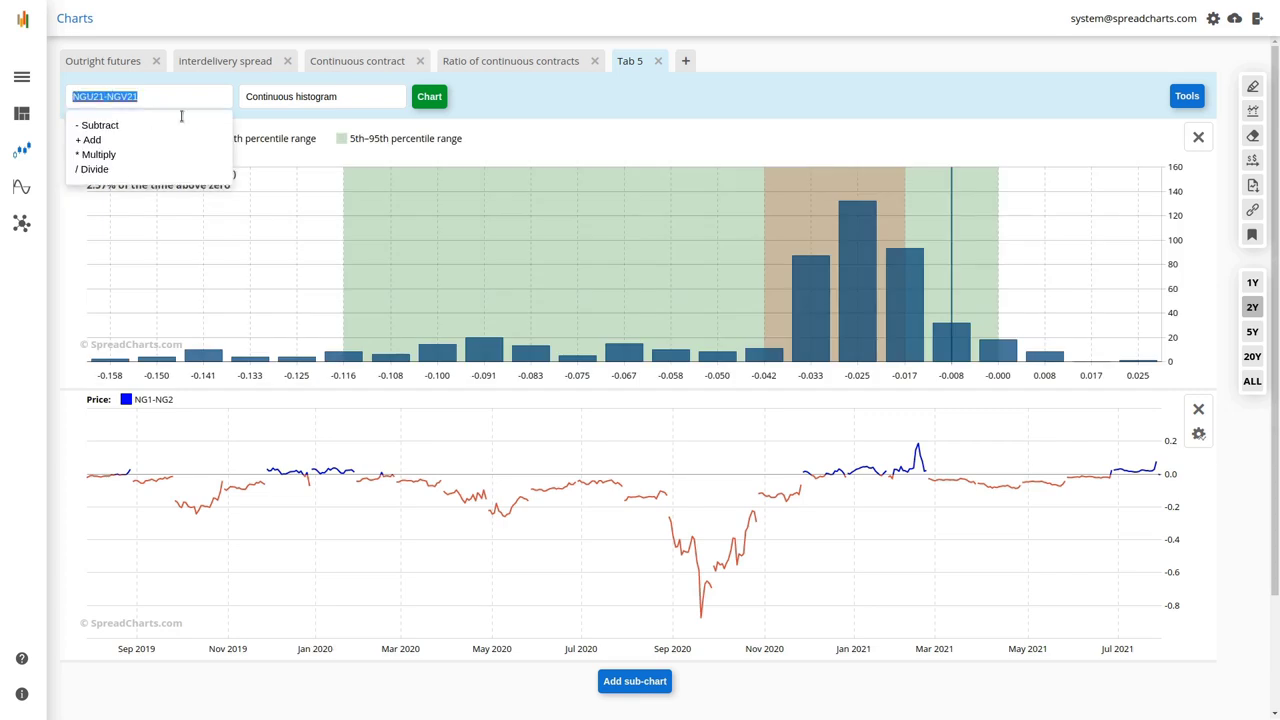
click(1196, 435)
double_click(450, 374)
key(ctrl+a)
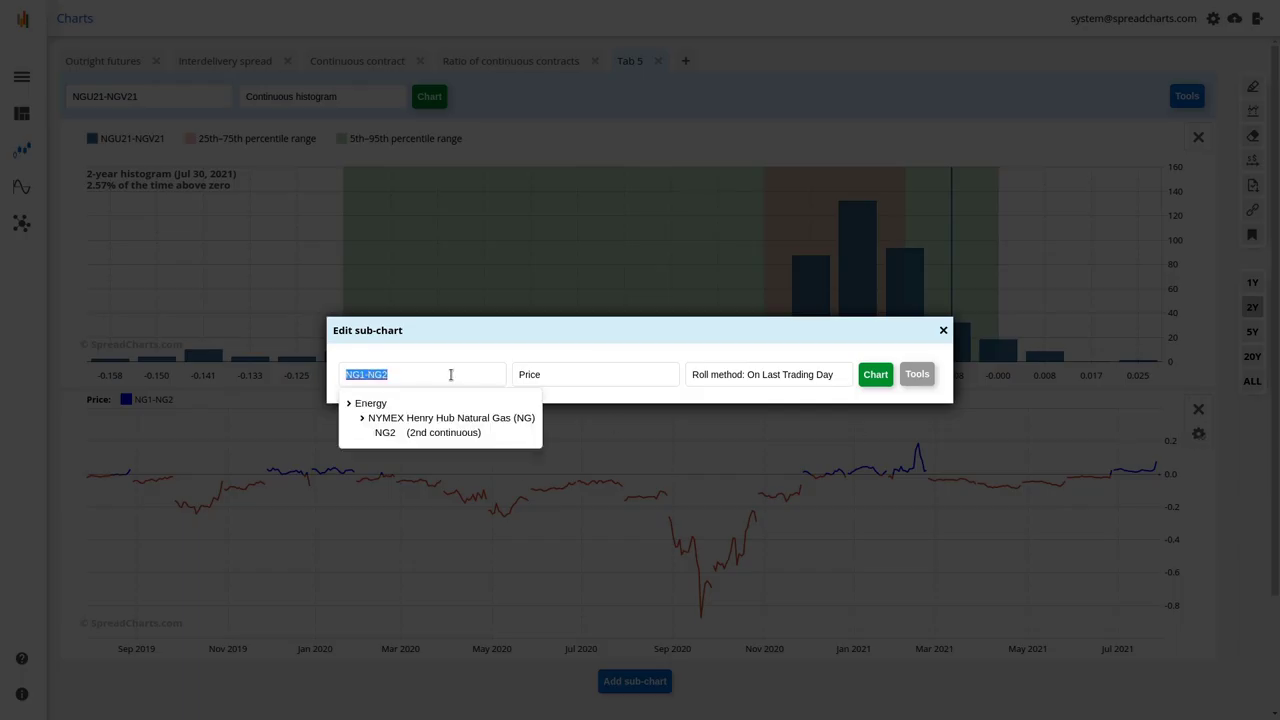
key(ctrl+v)
click(657, 378)
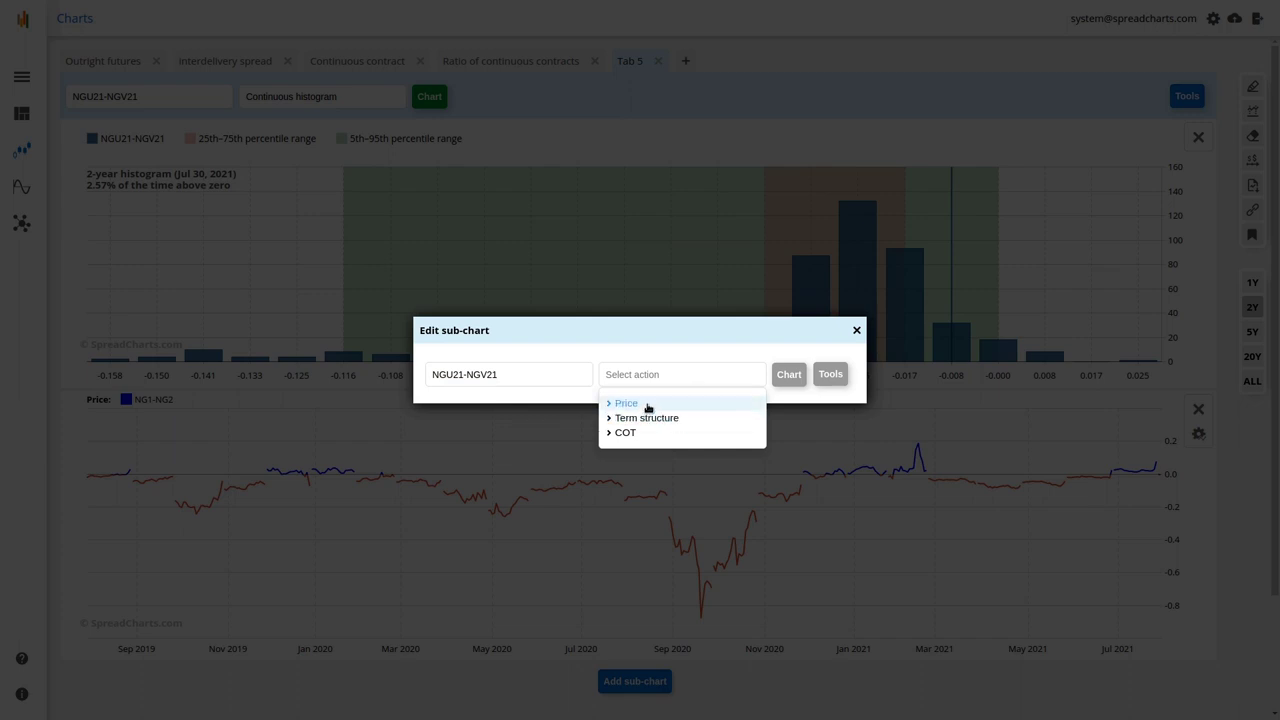
click(647, 404)
click(664, 432)
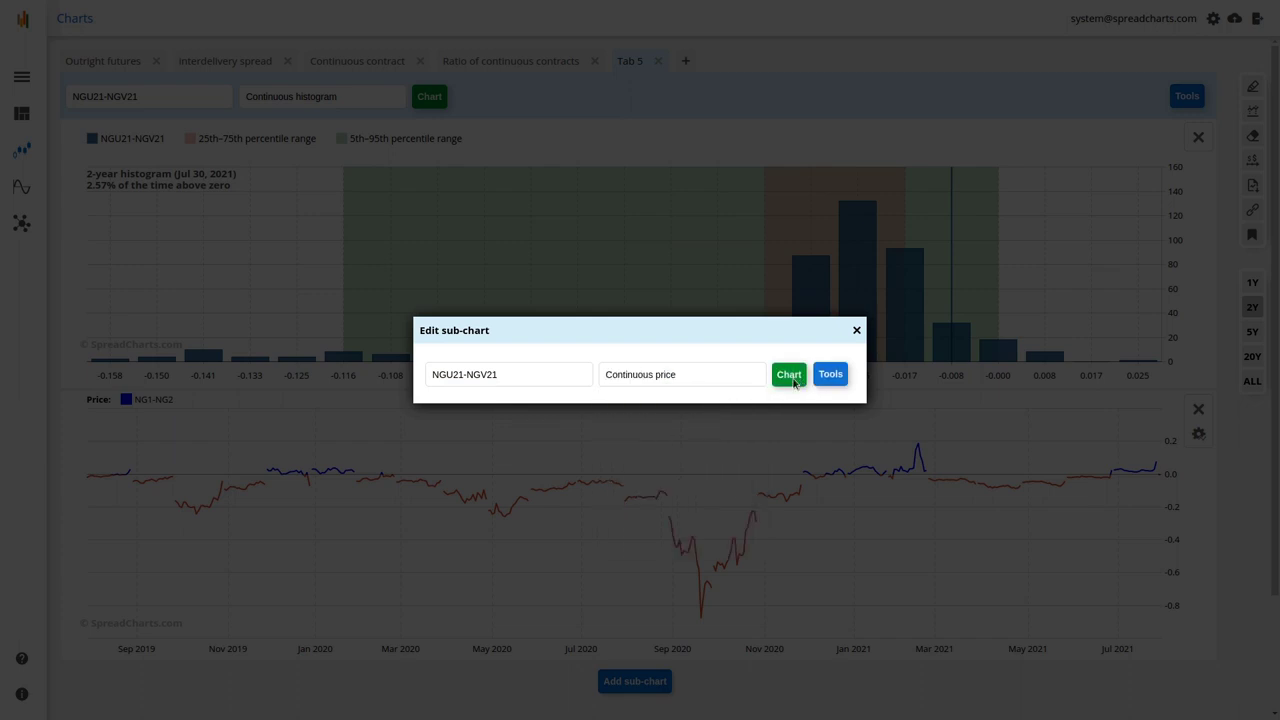
click(790, 376)
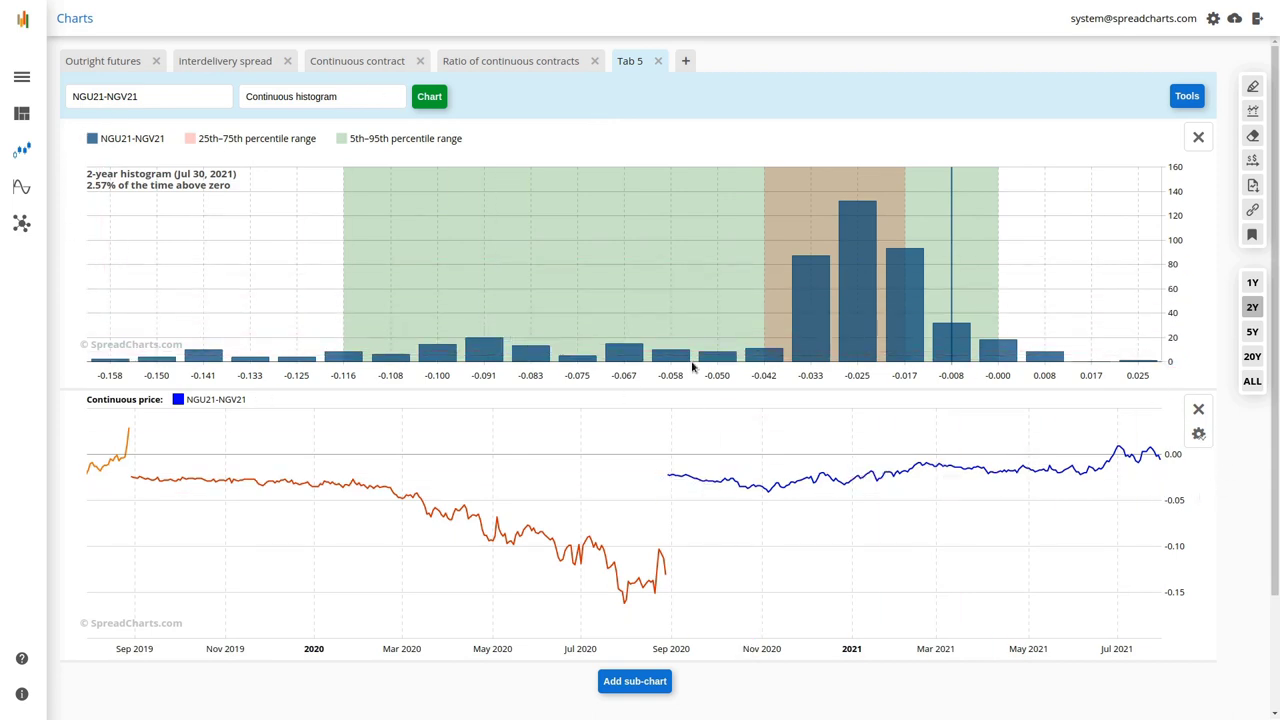
View the NGU21-NGV21 histogram and price sub-chart over 5Y, and extend the time range to 20Y
click(1252, 332)
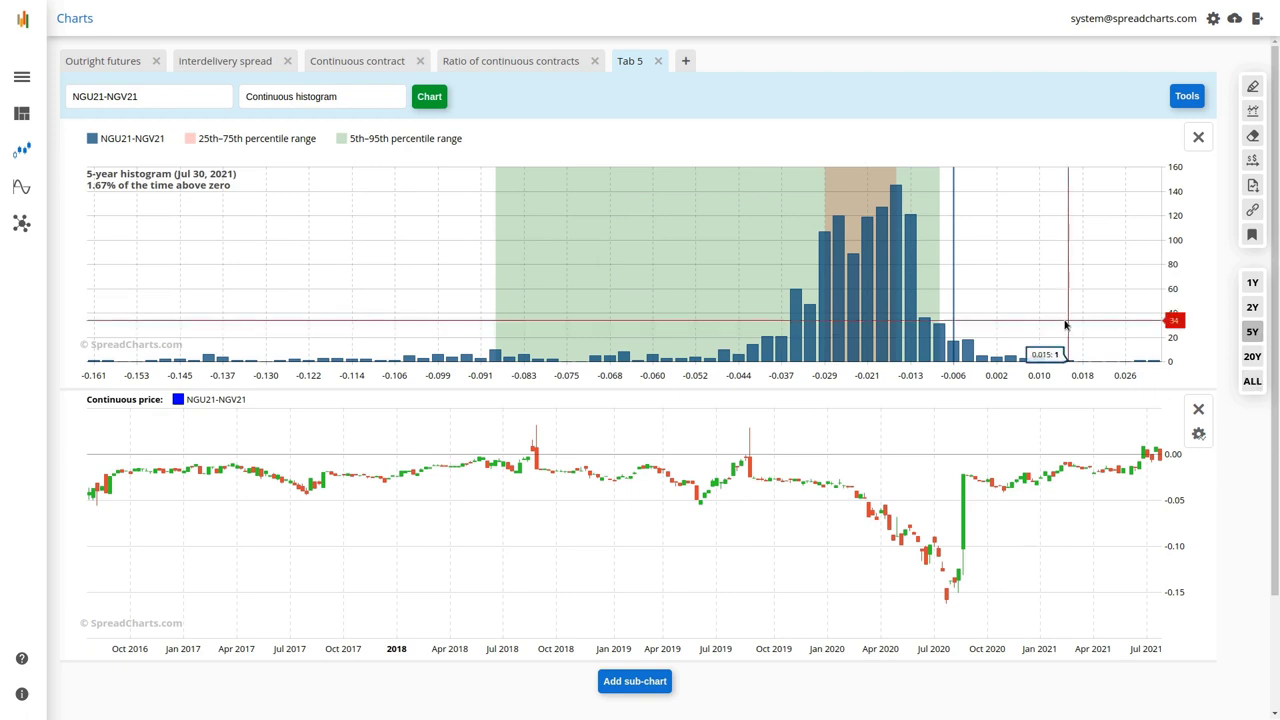
click(1251, 358)
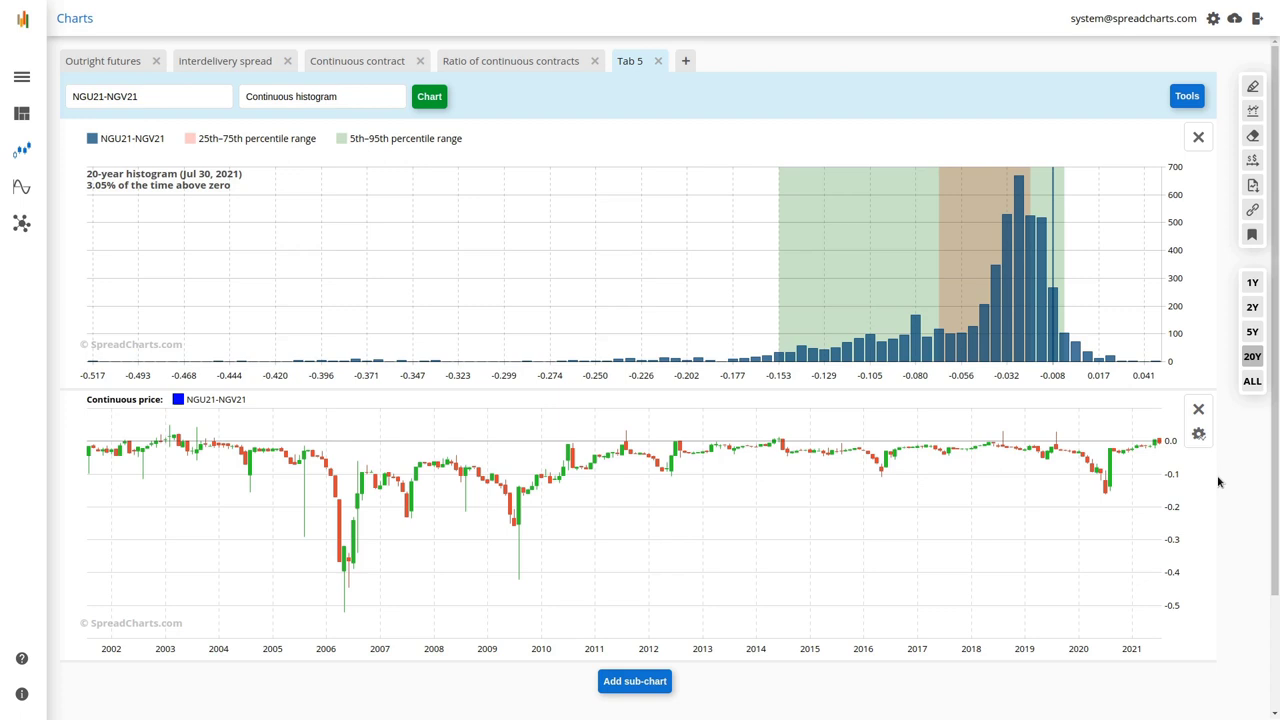
In the Outright futures chart, change the corn contract to ZCZ22 and draw its Continuous price
click(86, 61)
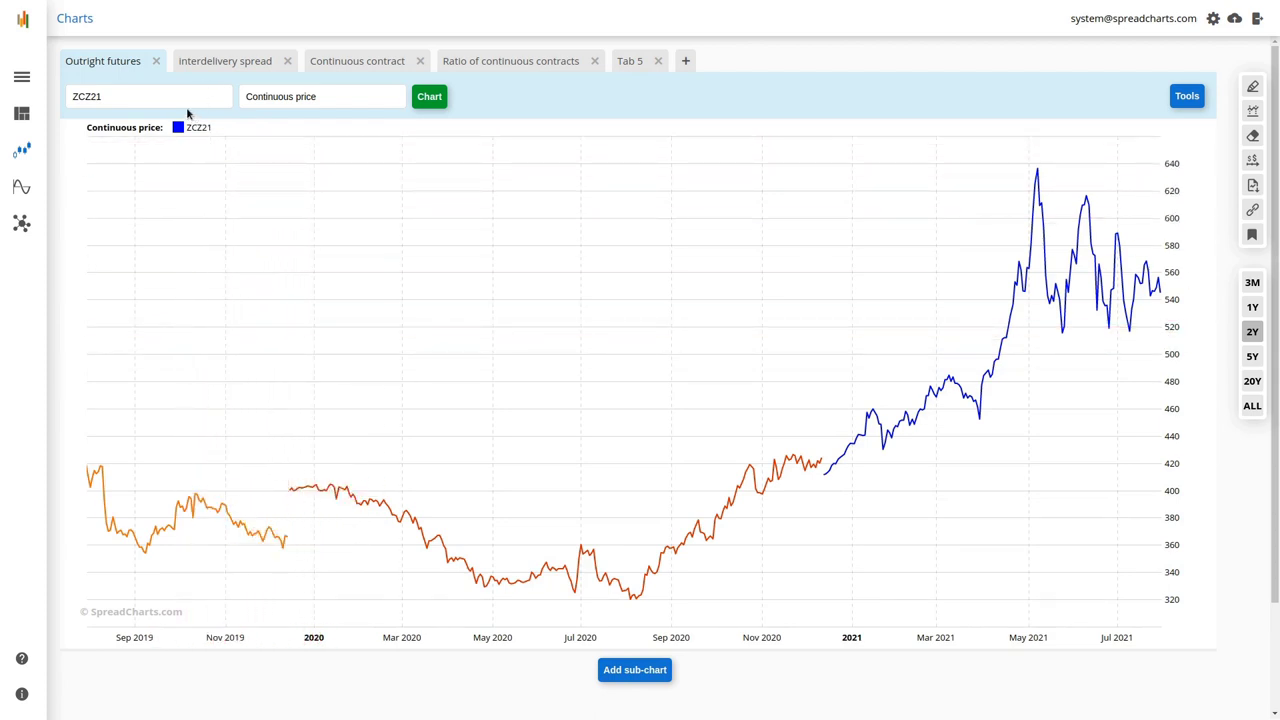
click(115, 100)
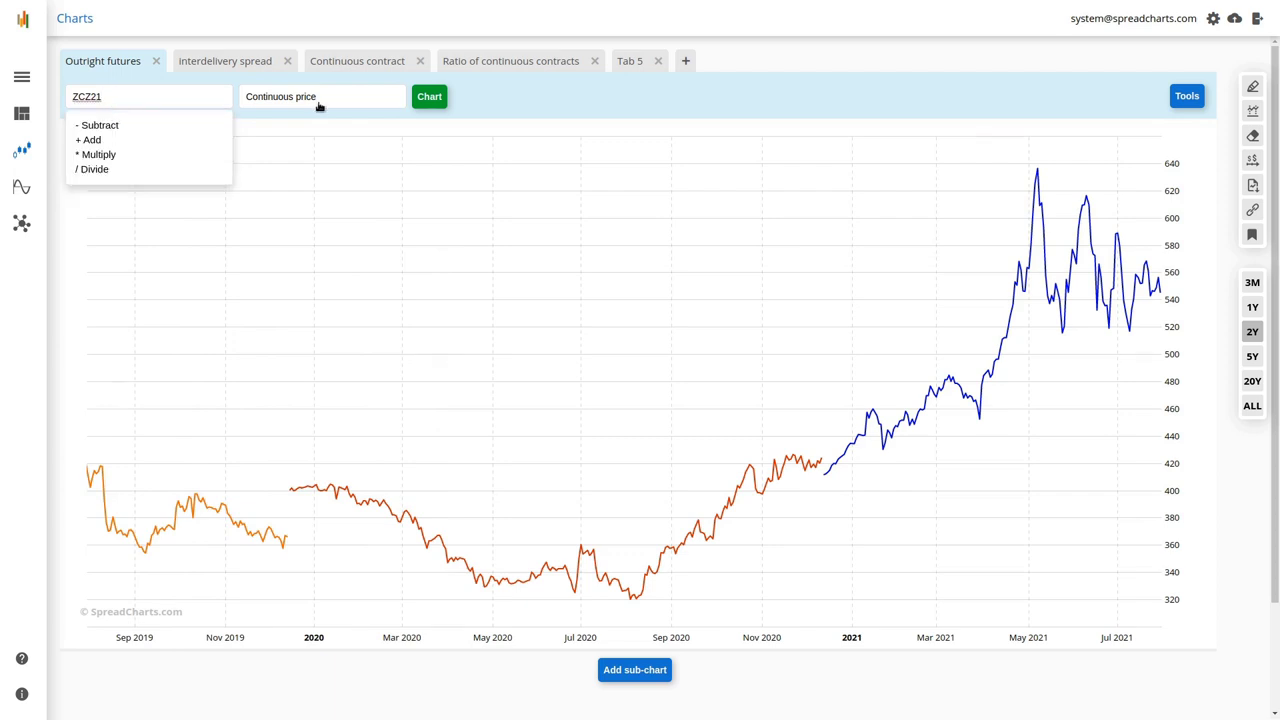
key(BackSpace)
text(2)
click(421, 103)
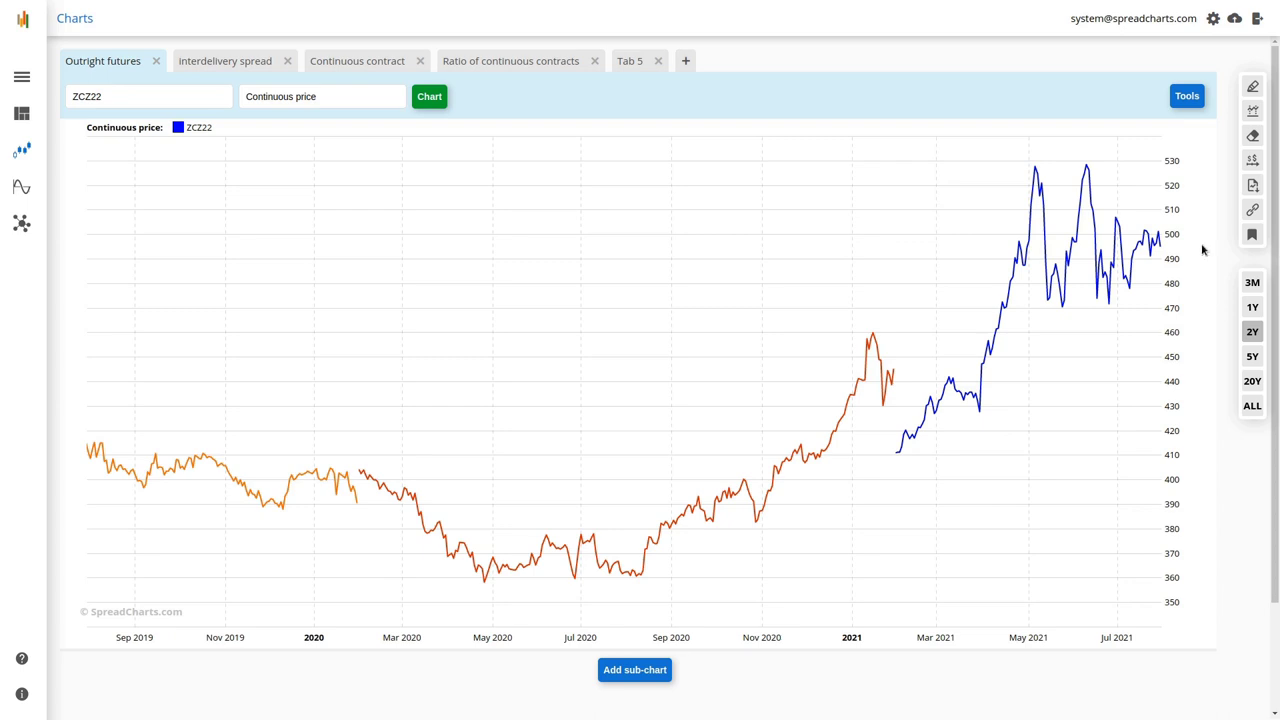
Look at the interdelivery spread chart, return to the Outright futures chart, and check its contract window shift option
click(228, 61)
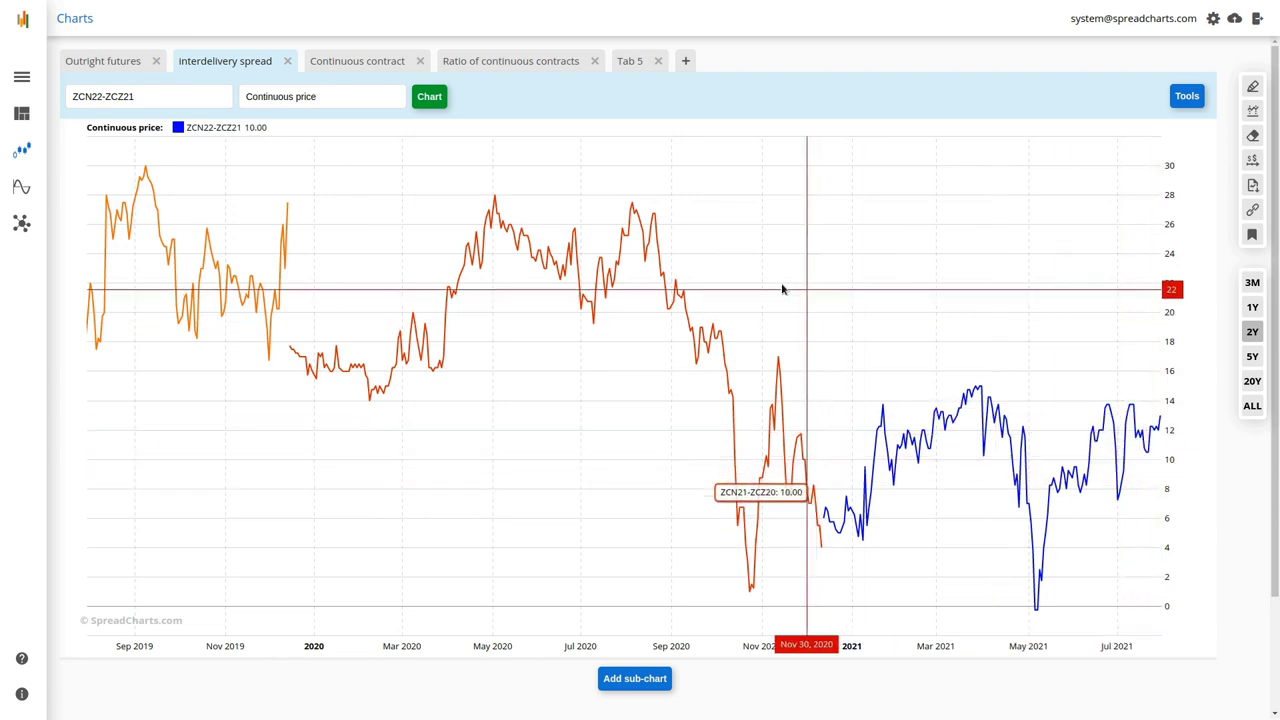
click(116, 70)
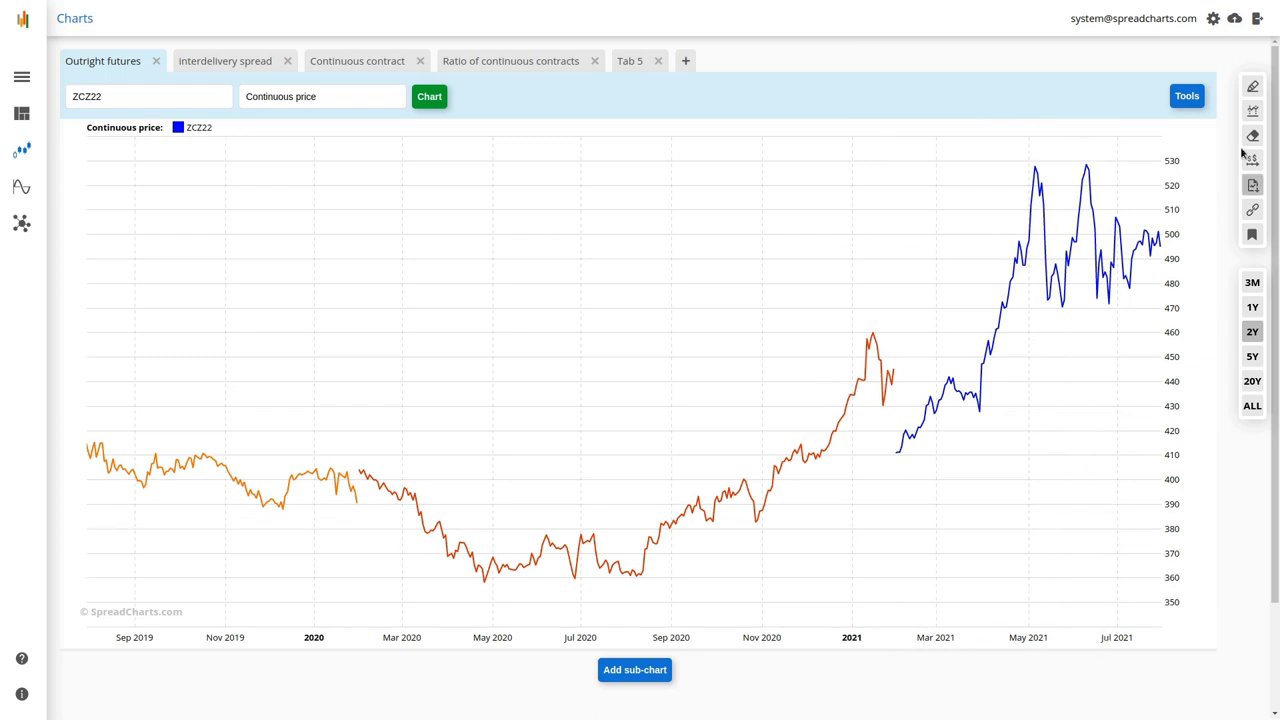
click(1187, 96)
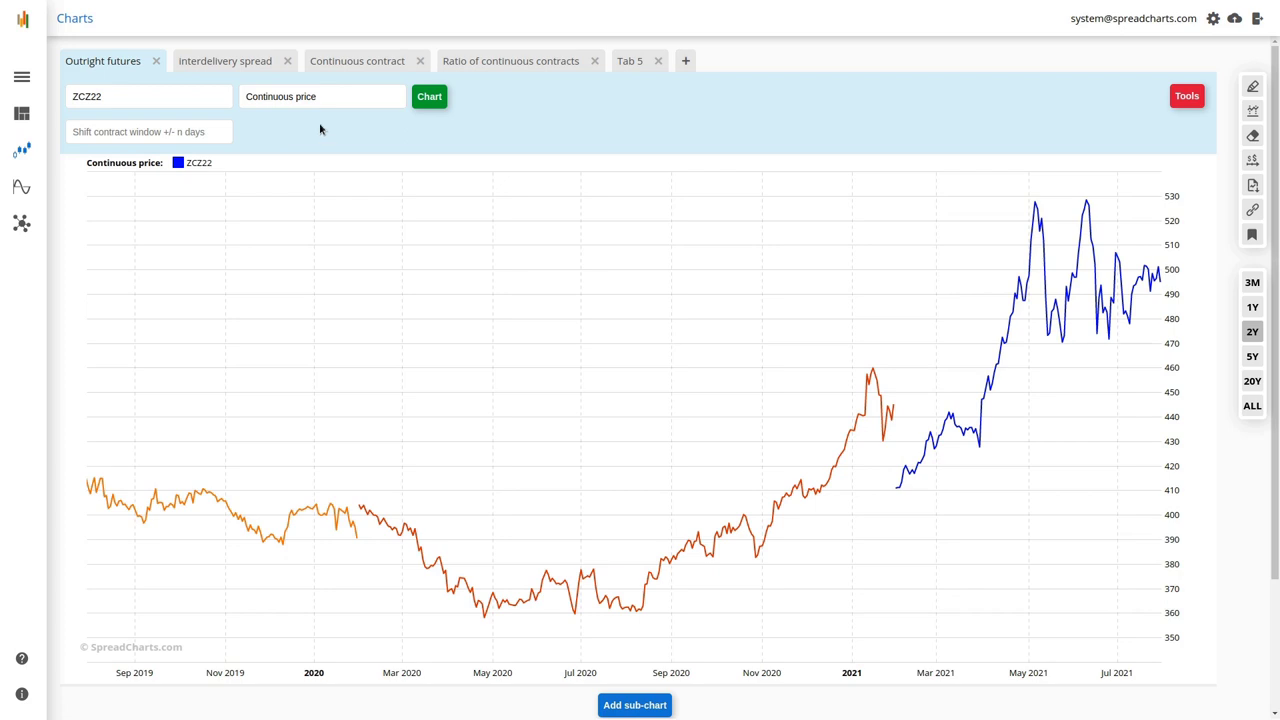
click(1180, 97)
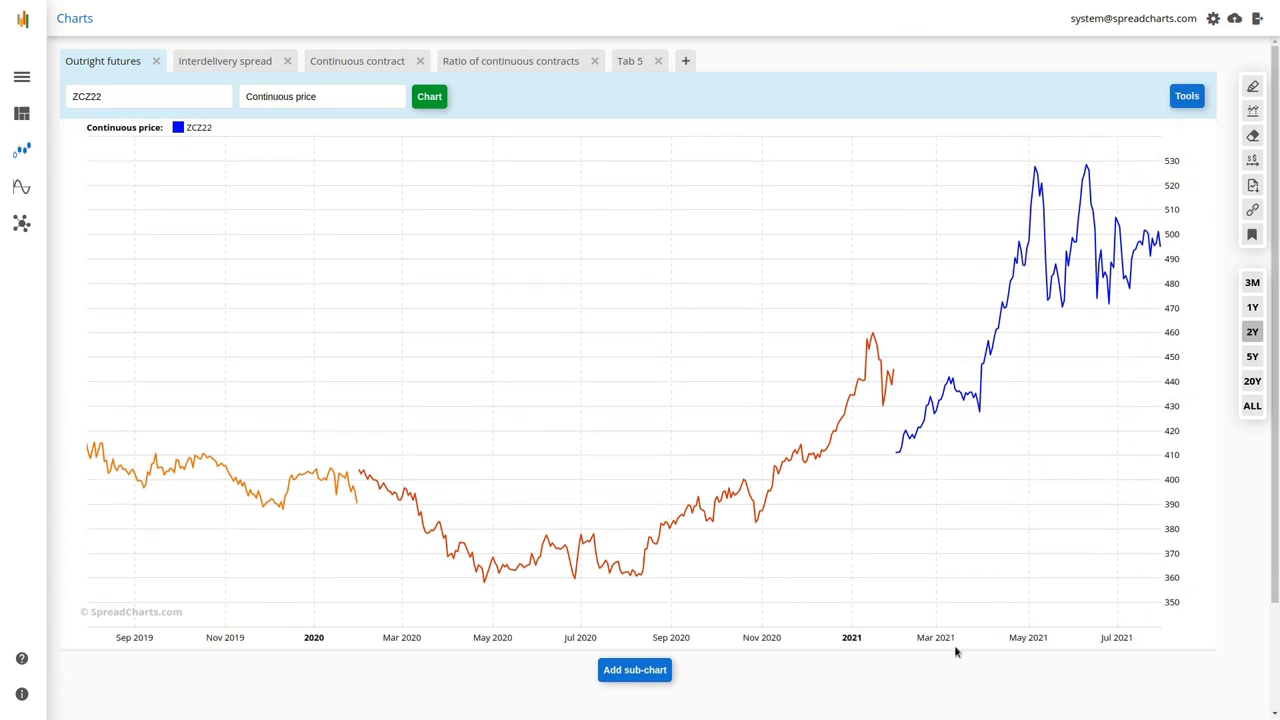
Shrink the main corn chart, add a sub-chart with the Continuous price of ZCZ22, and enlarge the main chart slightly
drag(960, 649, 900, 353)
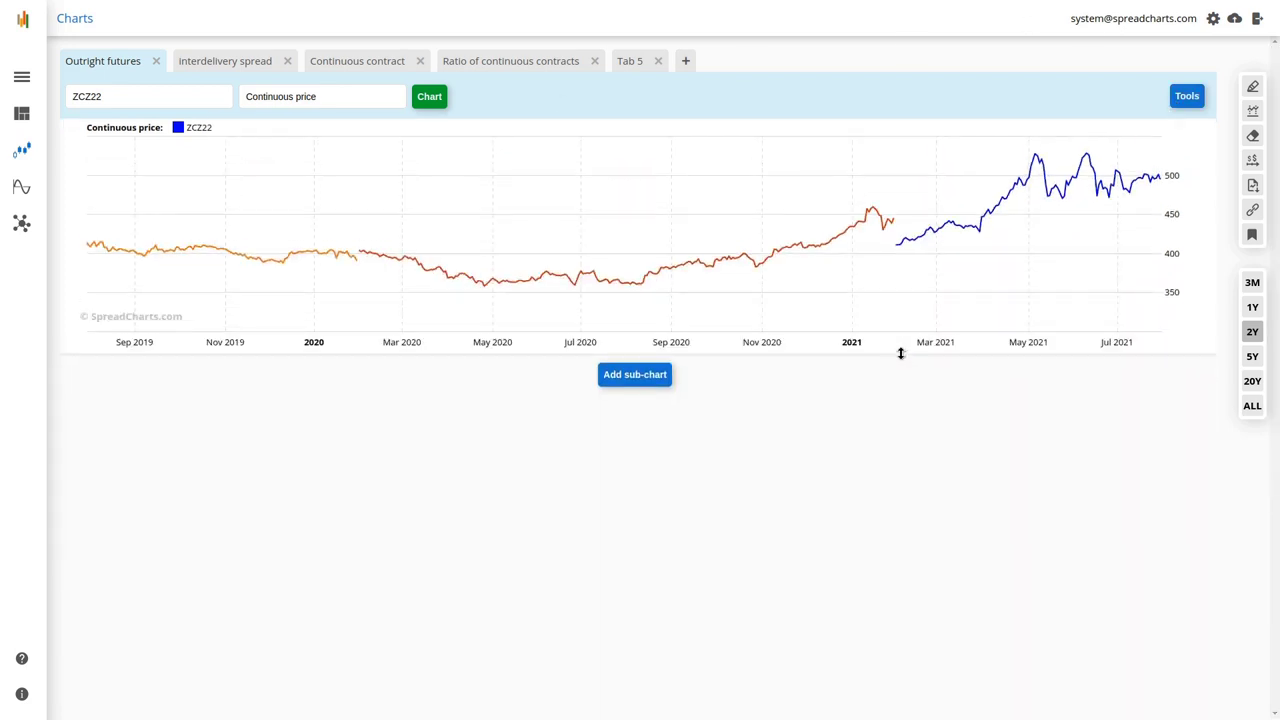
click(636, 375)
click(494, 374)
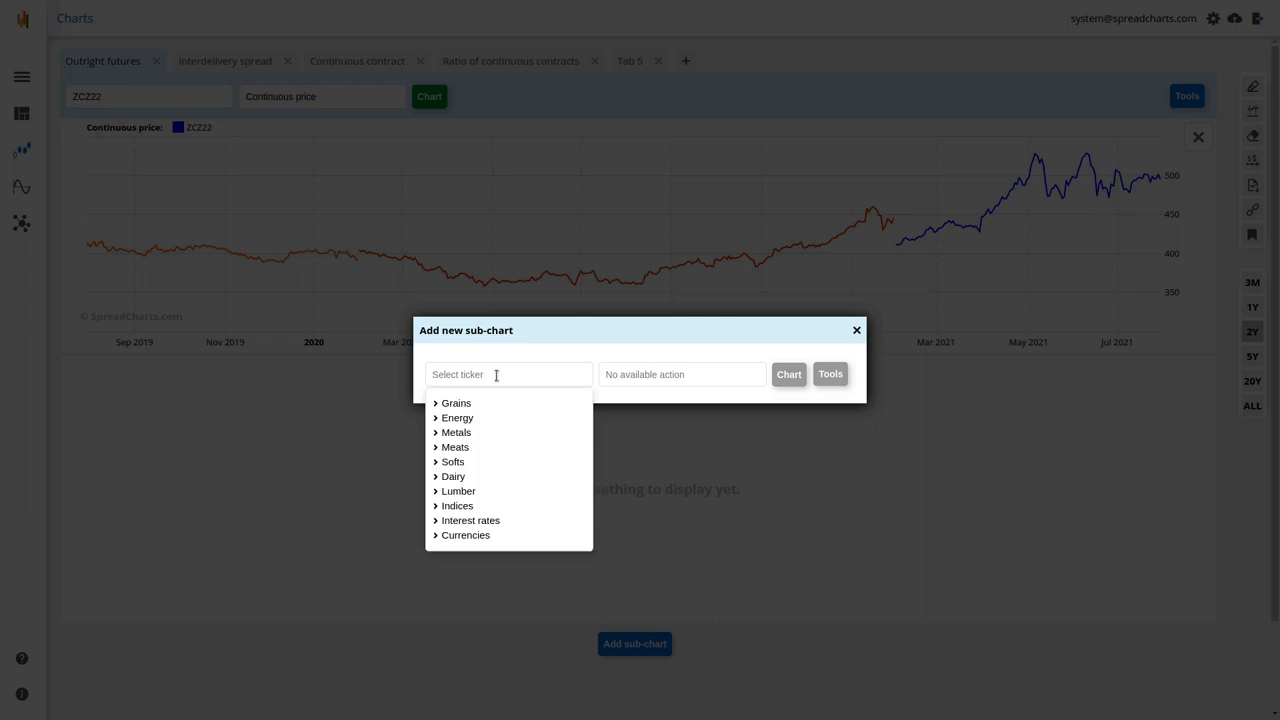
text(zcz22)
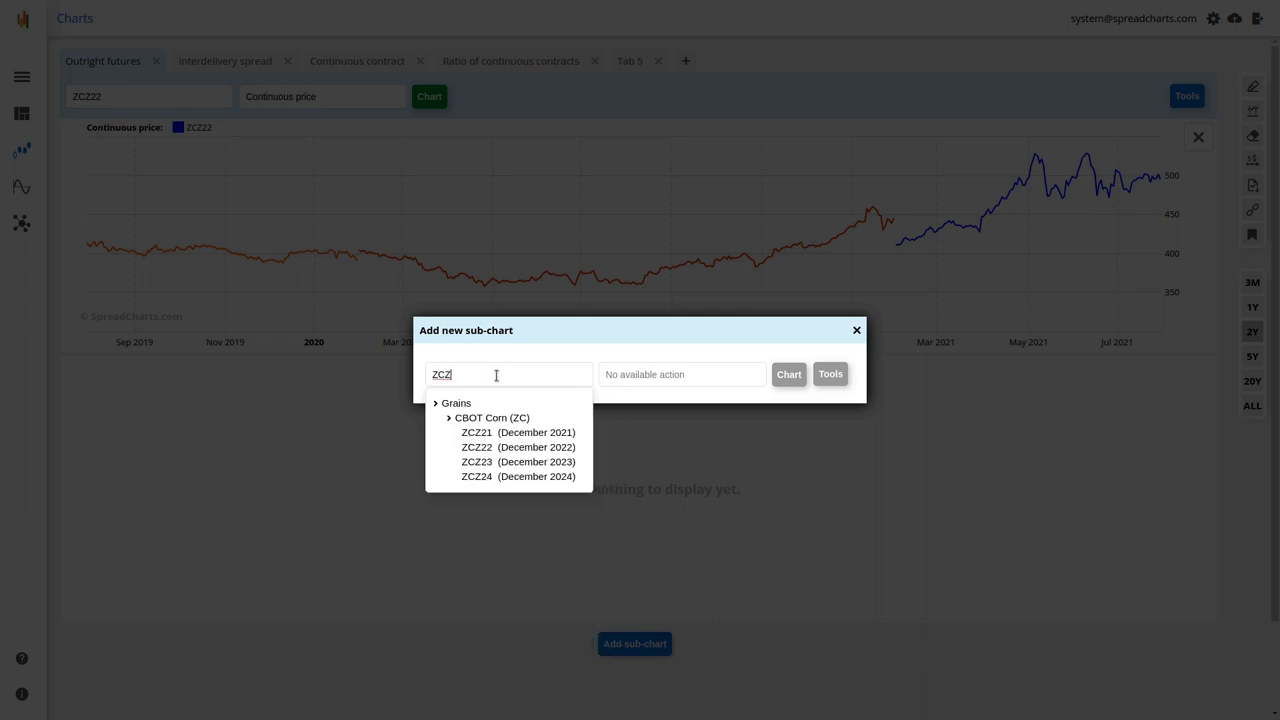
key(Return)
click(668, 376)
click(680, 403)
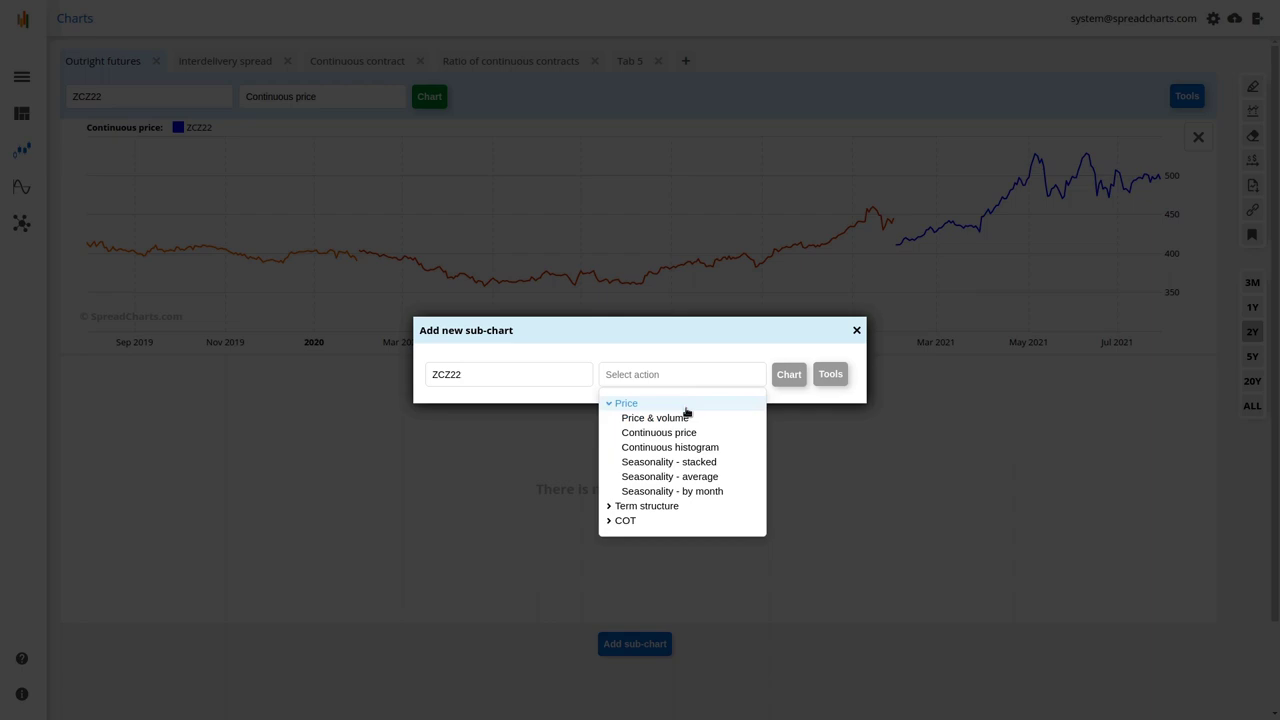
click(691, 437)
click(789, 374)
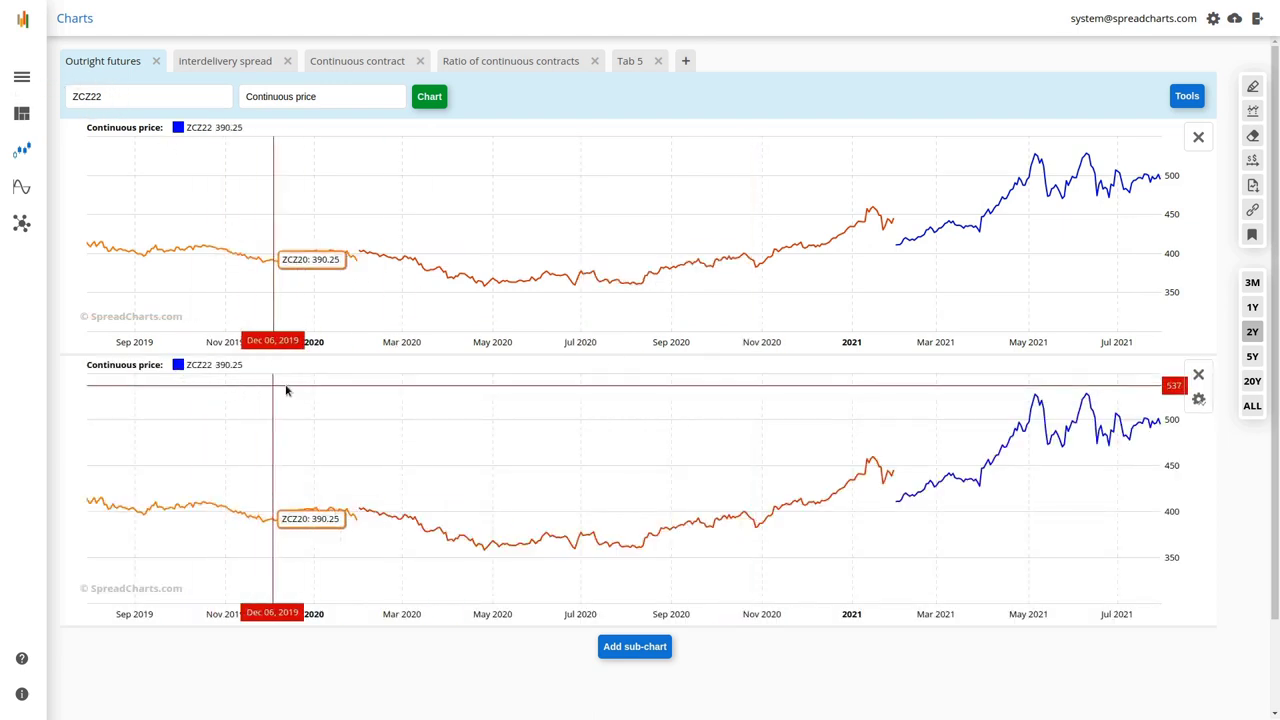
drag(673, 354, 677, 397)
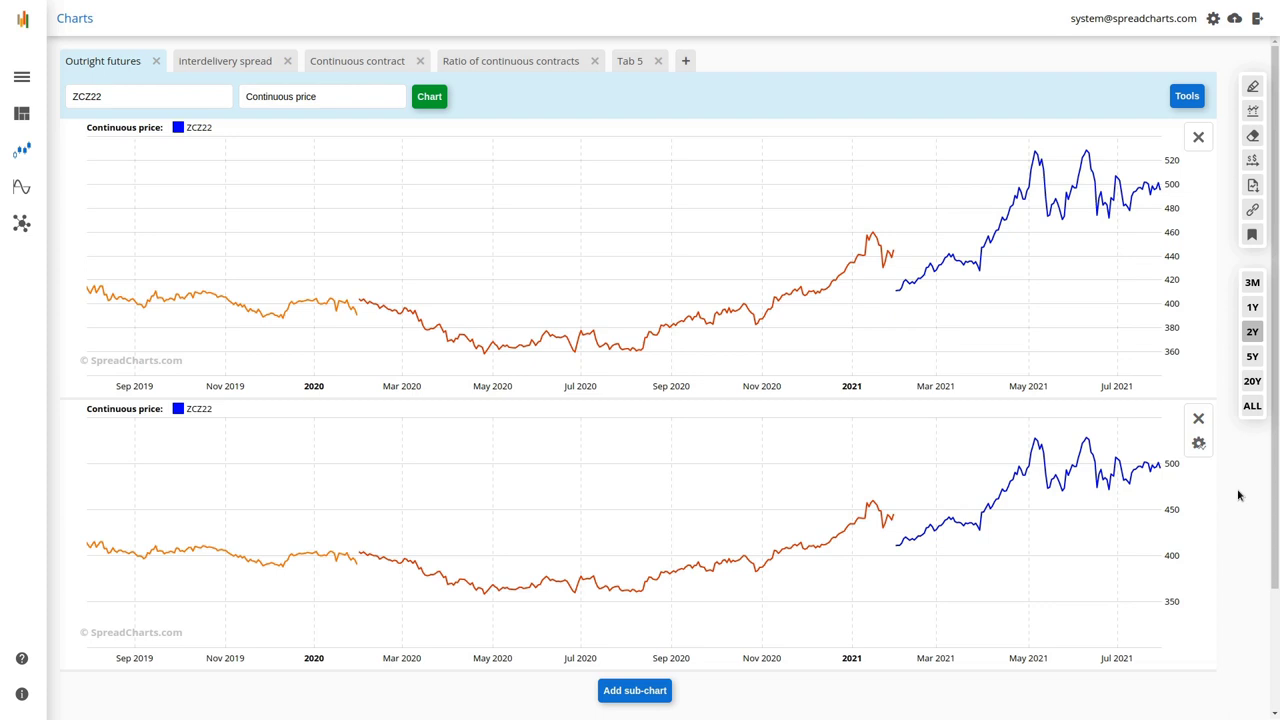
Shift the contract window of the main ZCZ22 chart by 60 days and redraw it
click(1186, 97)
click(166, 131)
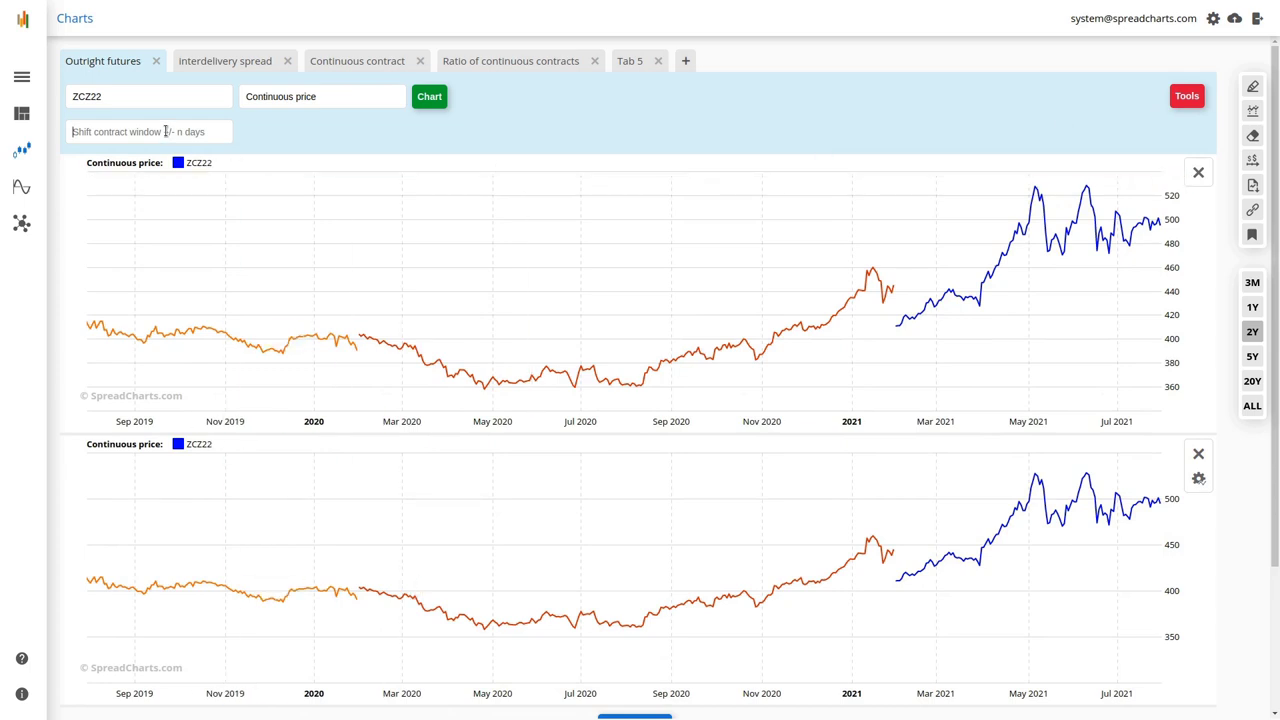
text(60)
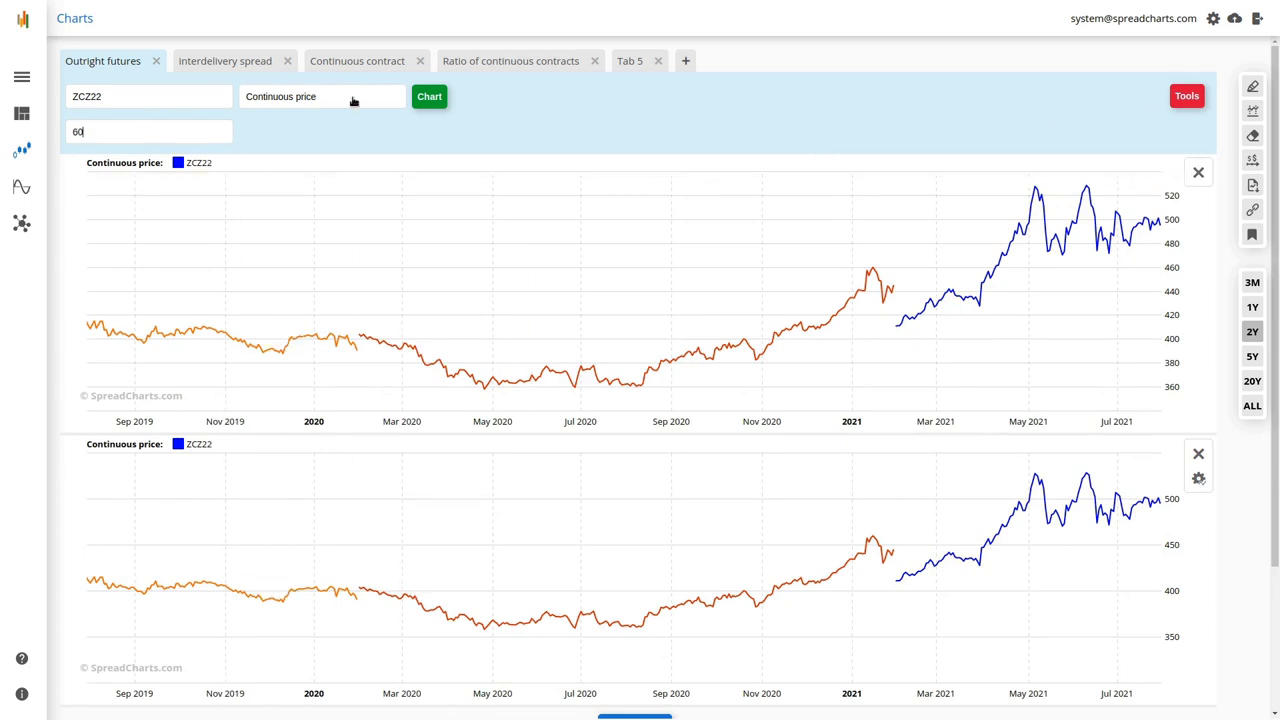
click(429, 99)
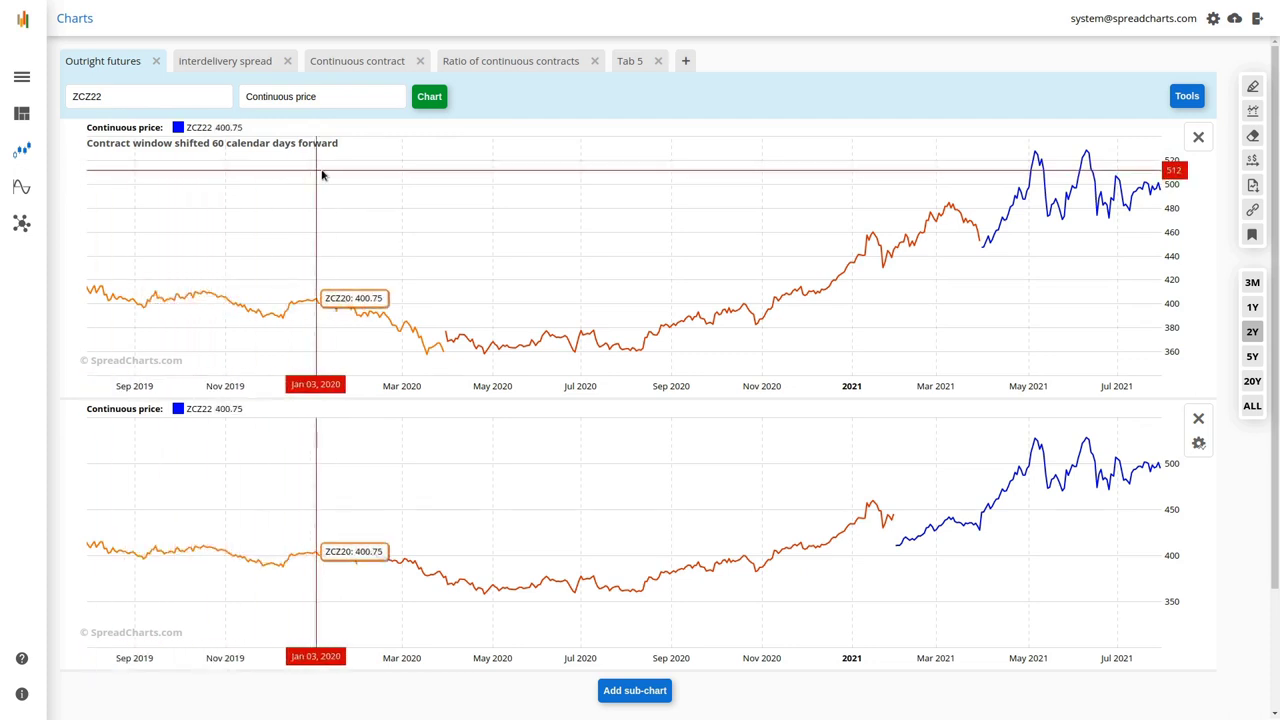
Change the main ZCZ22 chart's contract window shift to -60 days, redraw it, and hide the shift option
click(1186, 97)
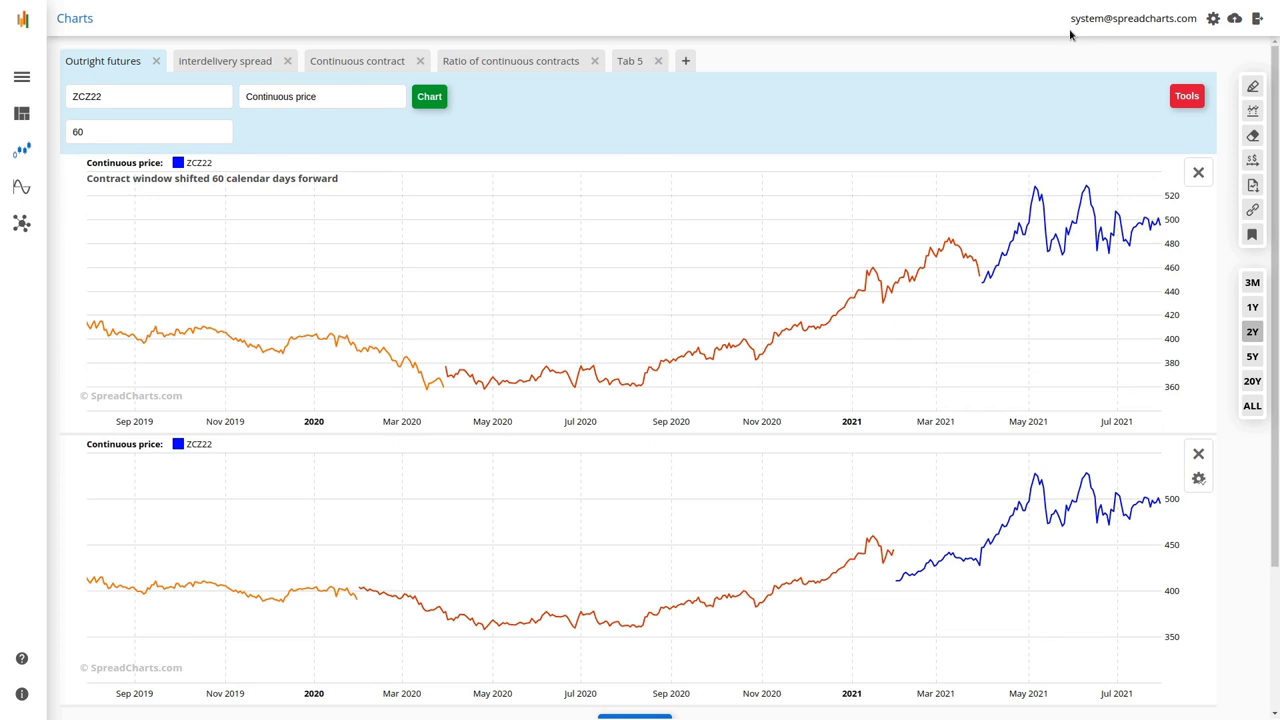
text(-)
click(431, 97)
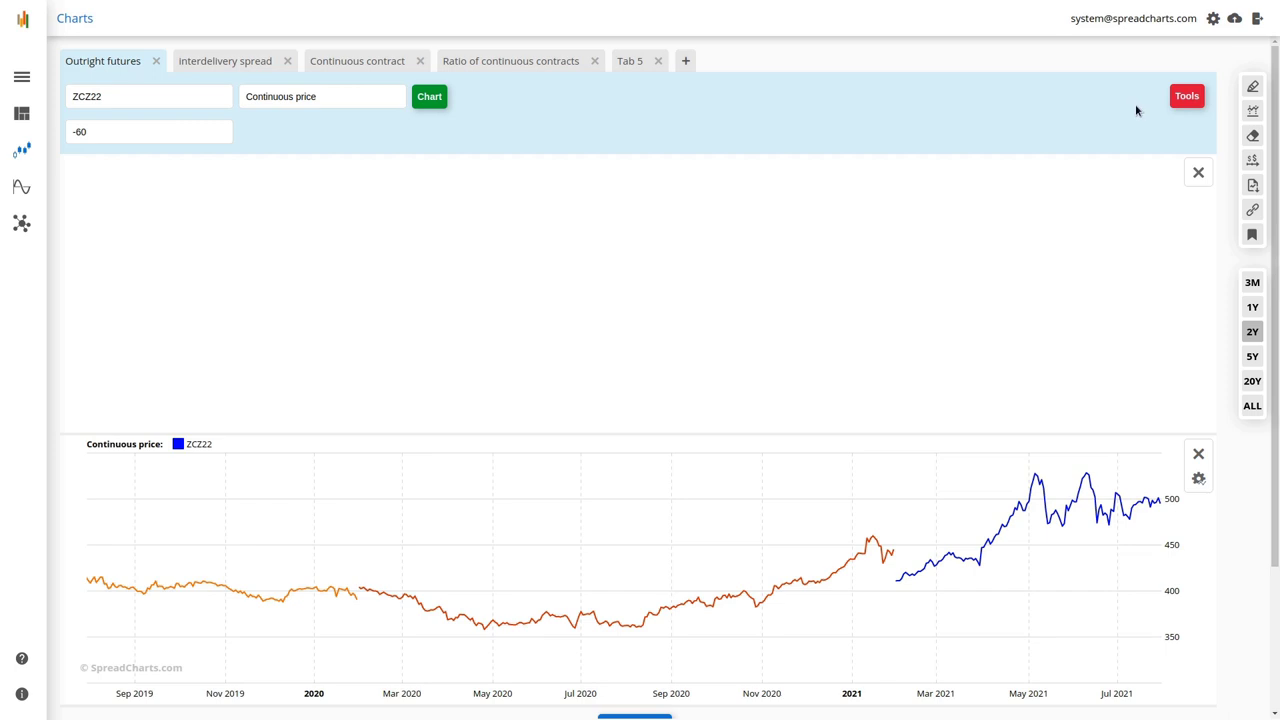
click(1188, 96)
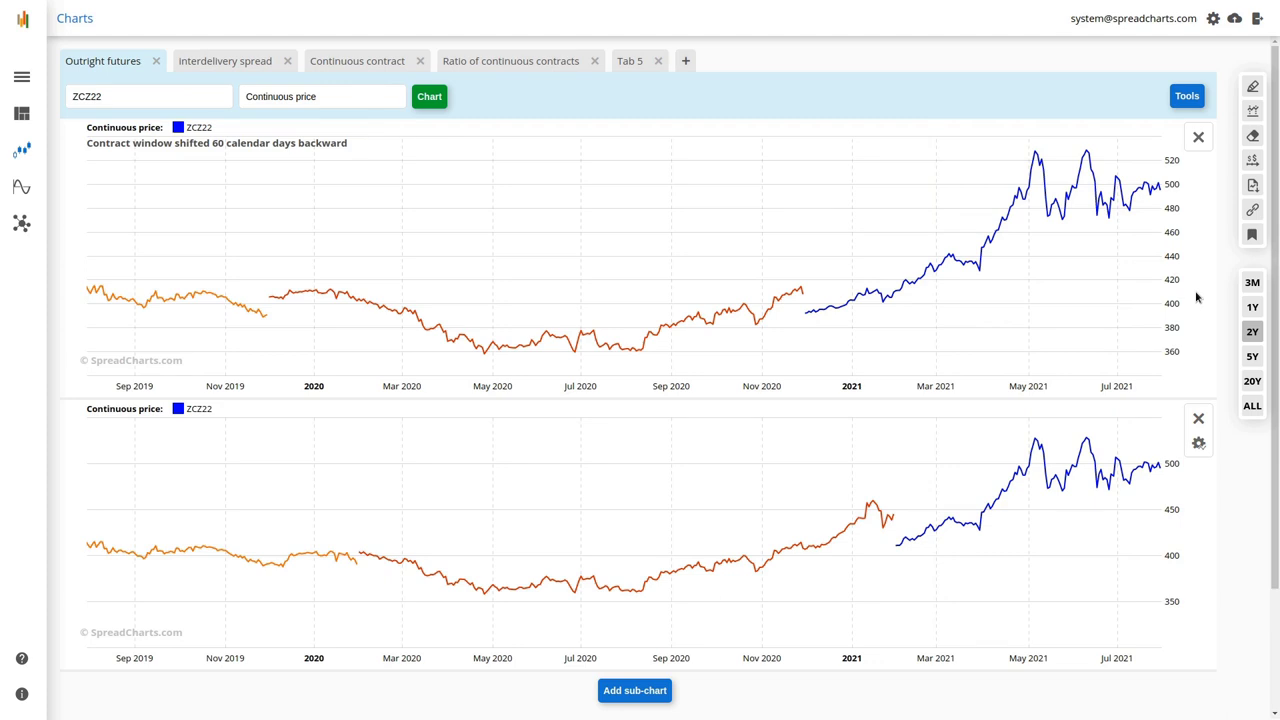
Try a contract window shift of 1000 days on the main ZCZ22 chart, replace it with 178, and redraw the chart
click(1187, 98)
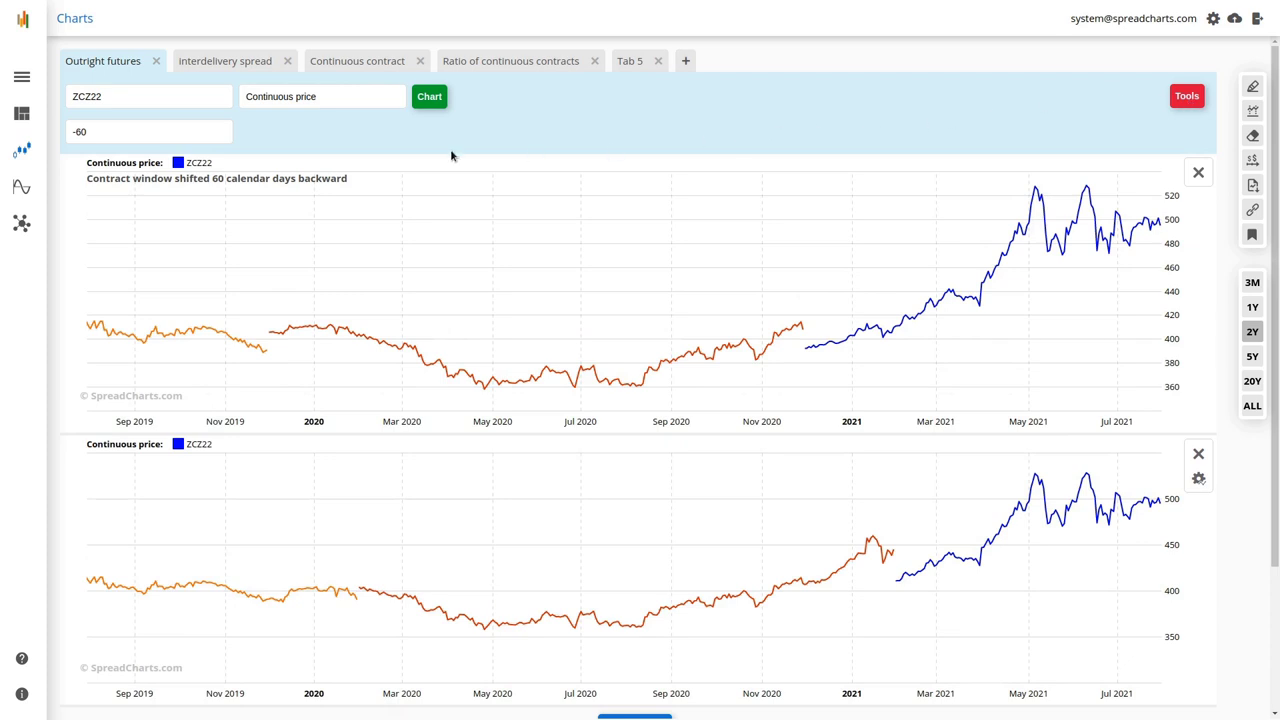
drag(149, 132, 36, 131)
text(1000)
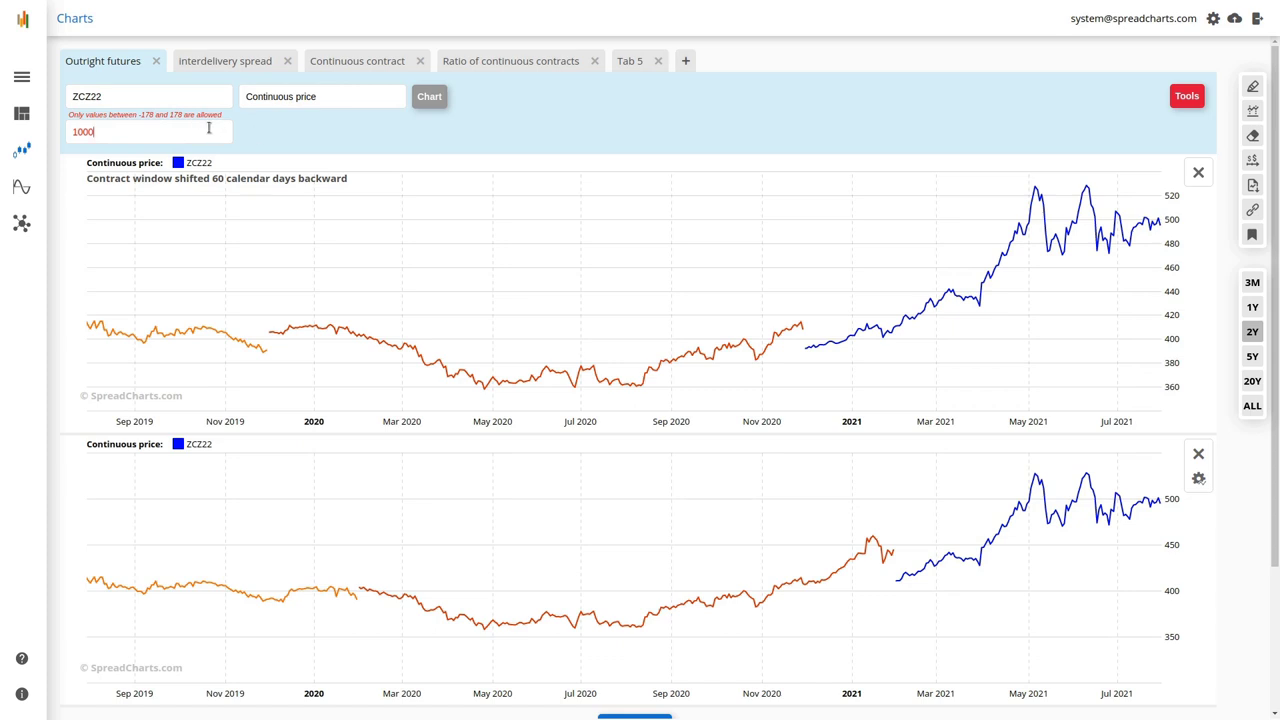
double_click(76, 130)
text(178)
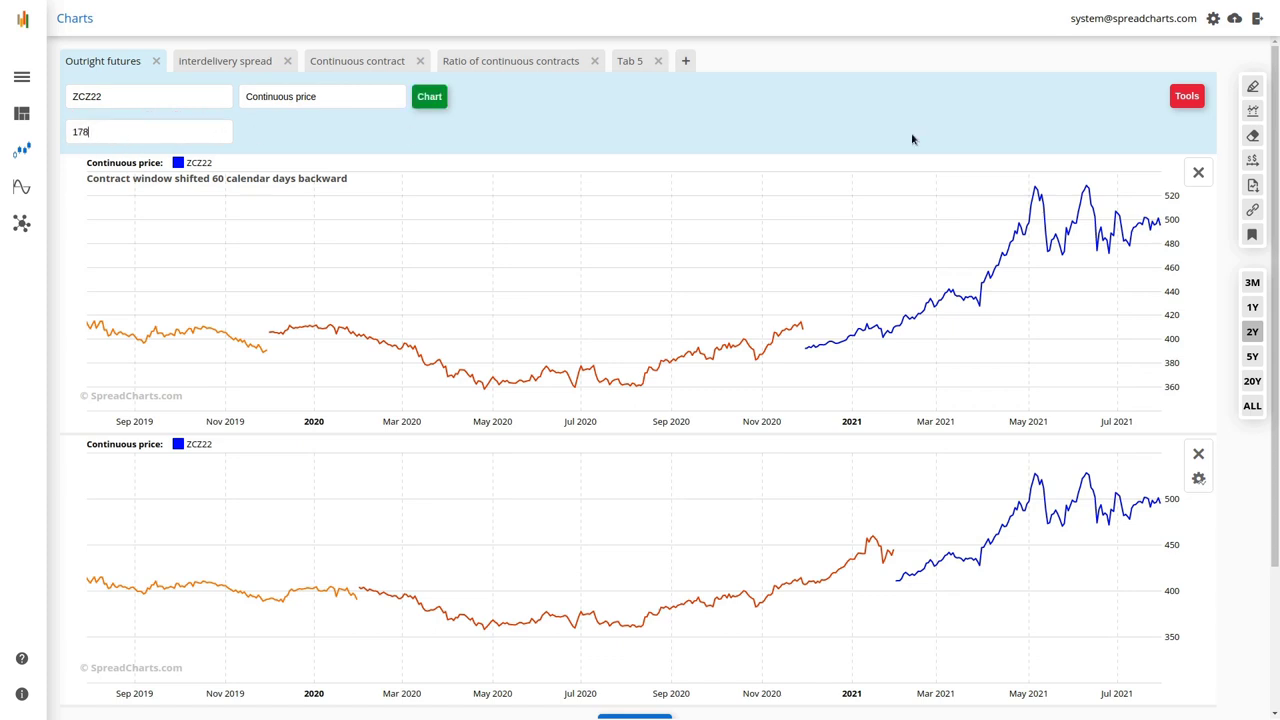
click(431, 98)
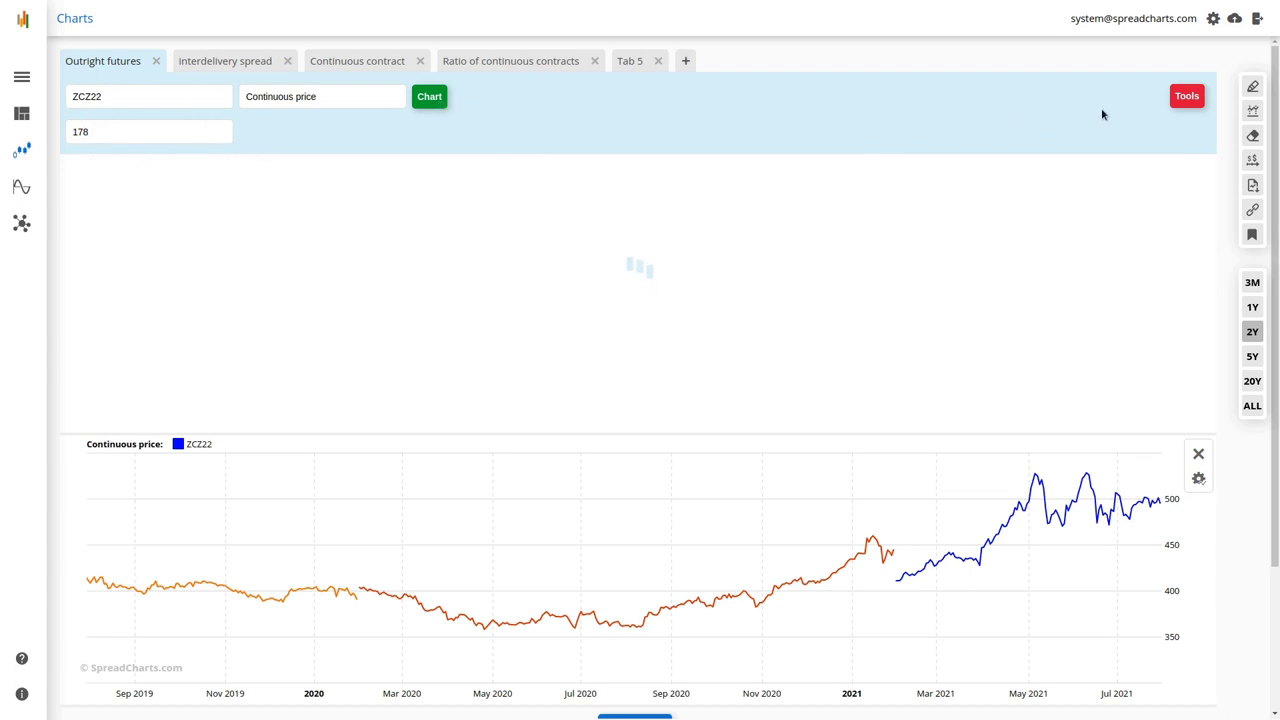
click(1187, 98)
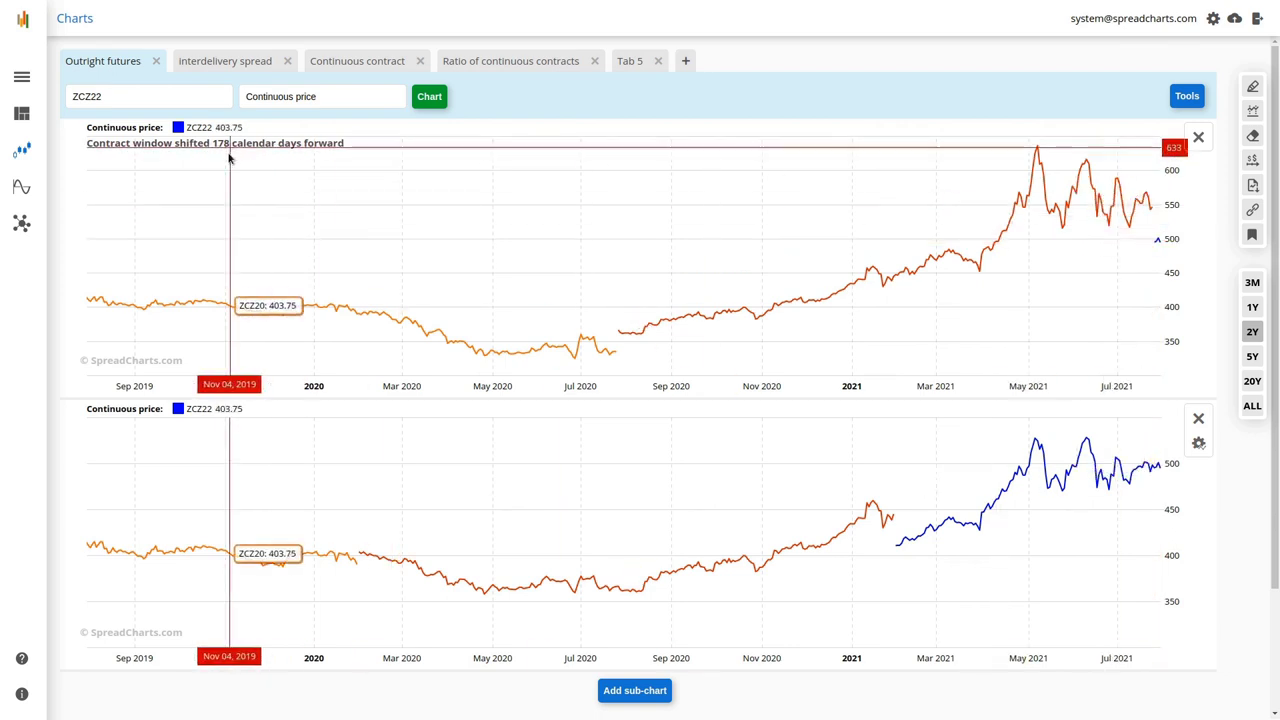
Clear the contract window shift of the main ZCZ22 chart, redraw it, and hide the shift option
click(1188, 94)
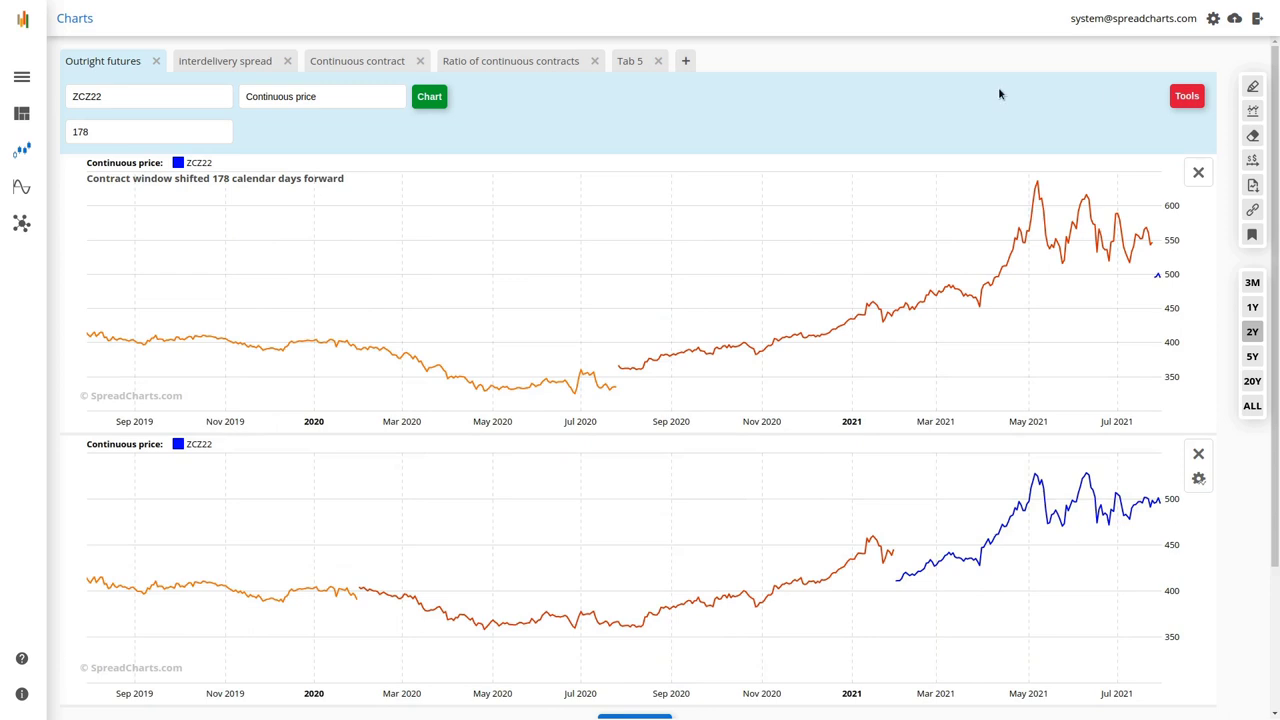
double_click(150, 135)
text(0)
key(BackSpace)
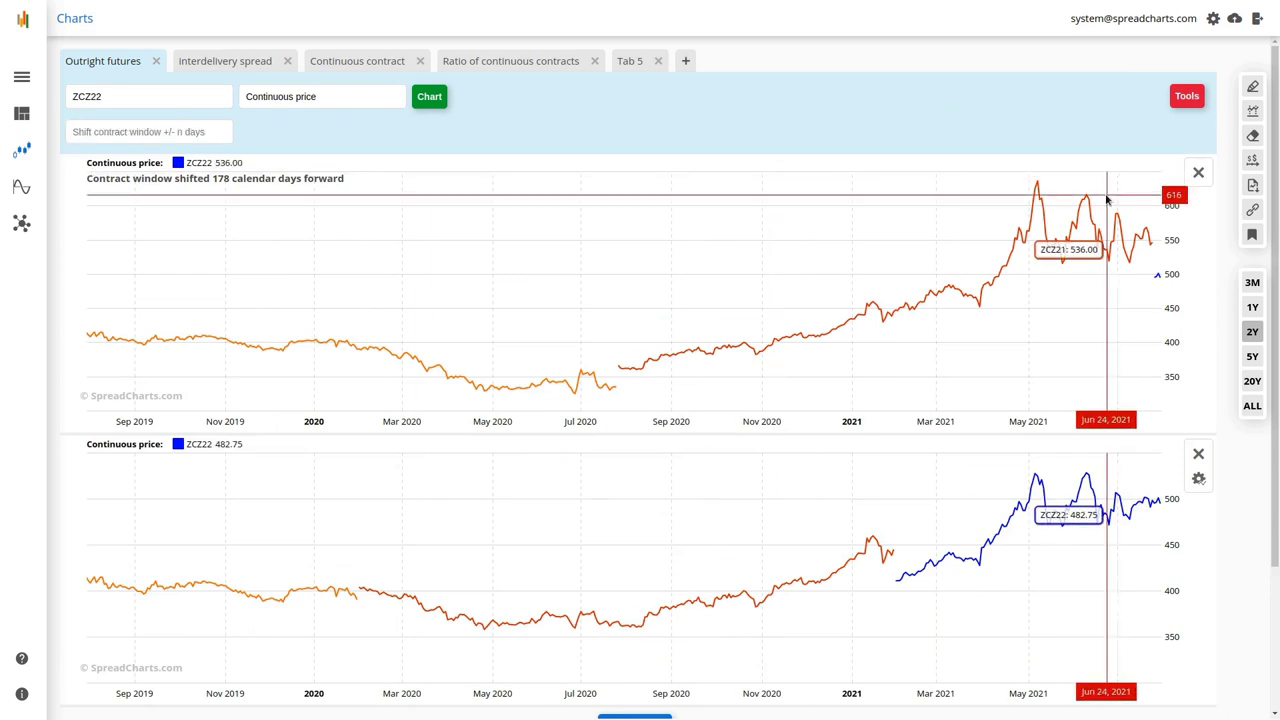
click(428, 97)
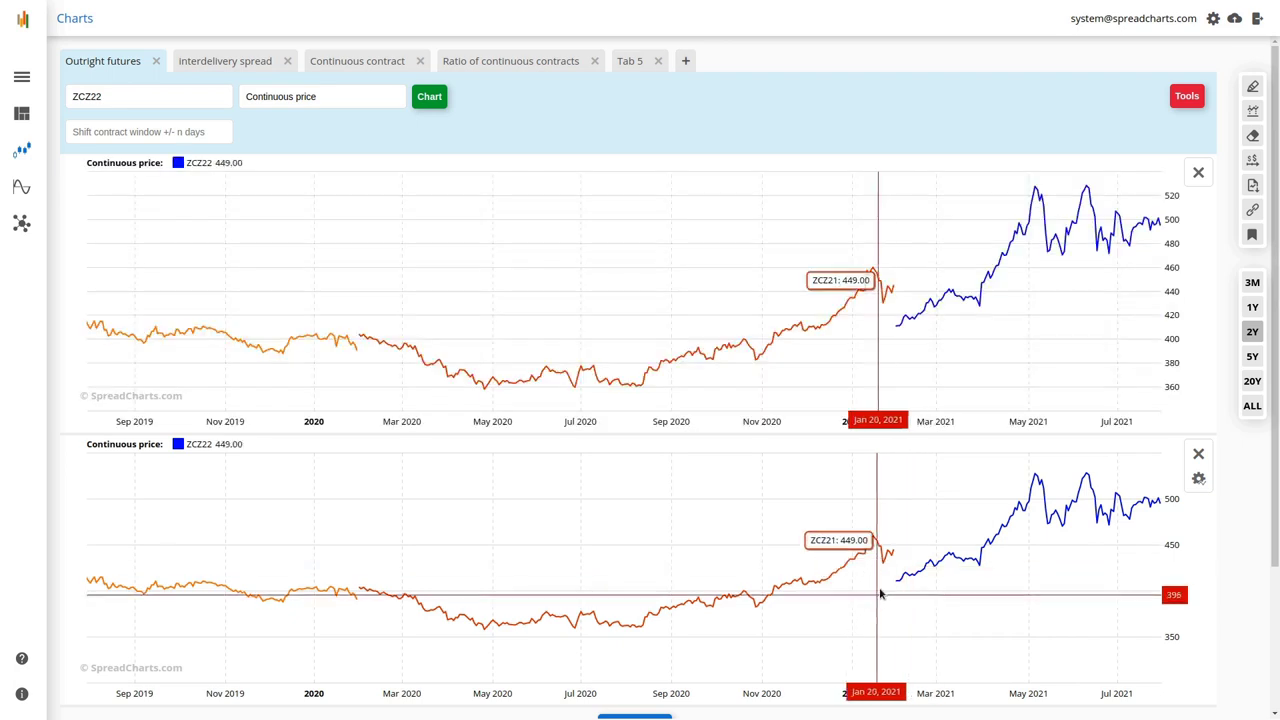
click(1194, 98)
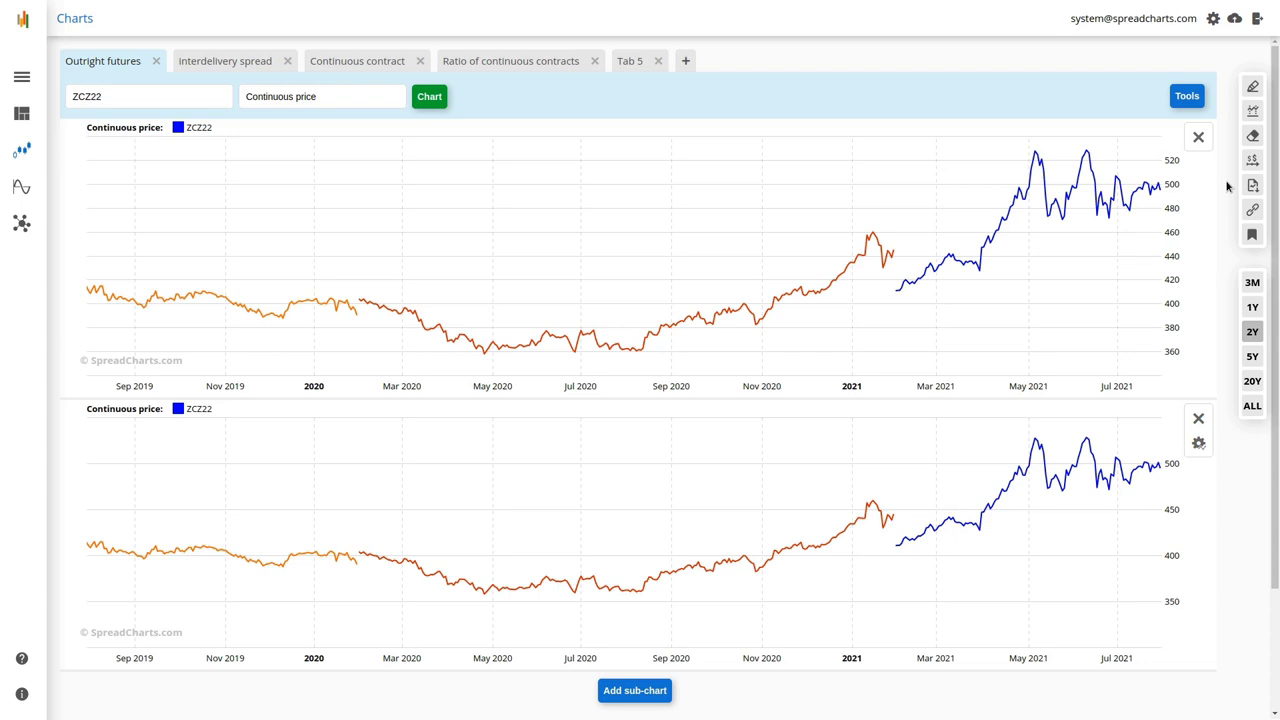
Open a new chart tab and enter the coffee spread KCZ21-KCU21 as its ticker
click(686, 61)
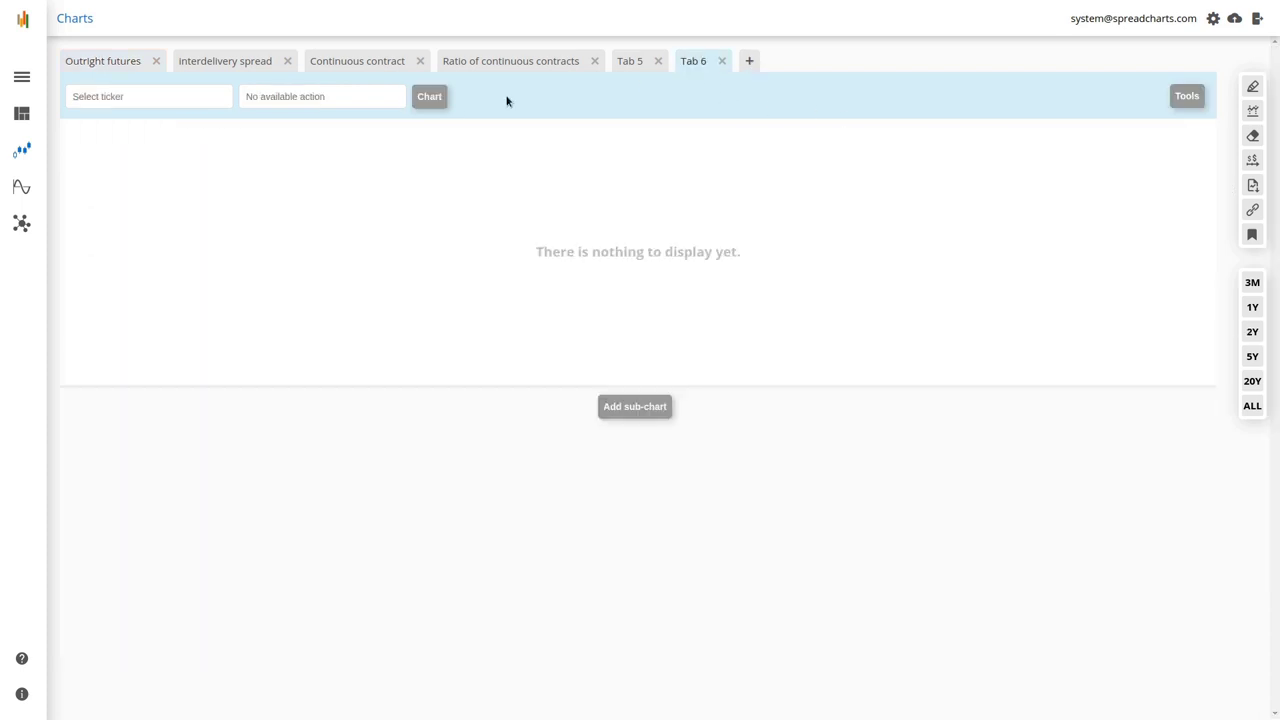
click(185, 100)
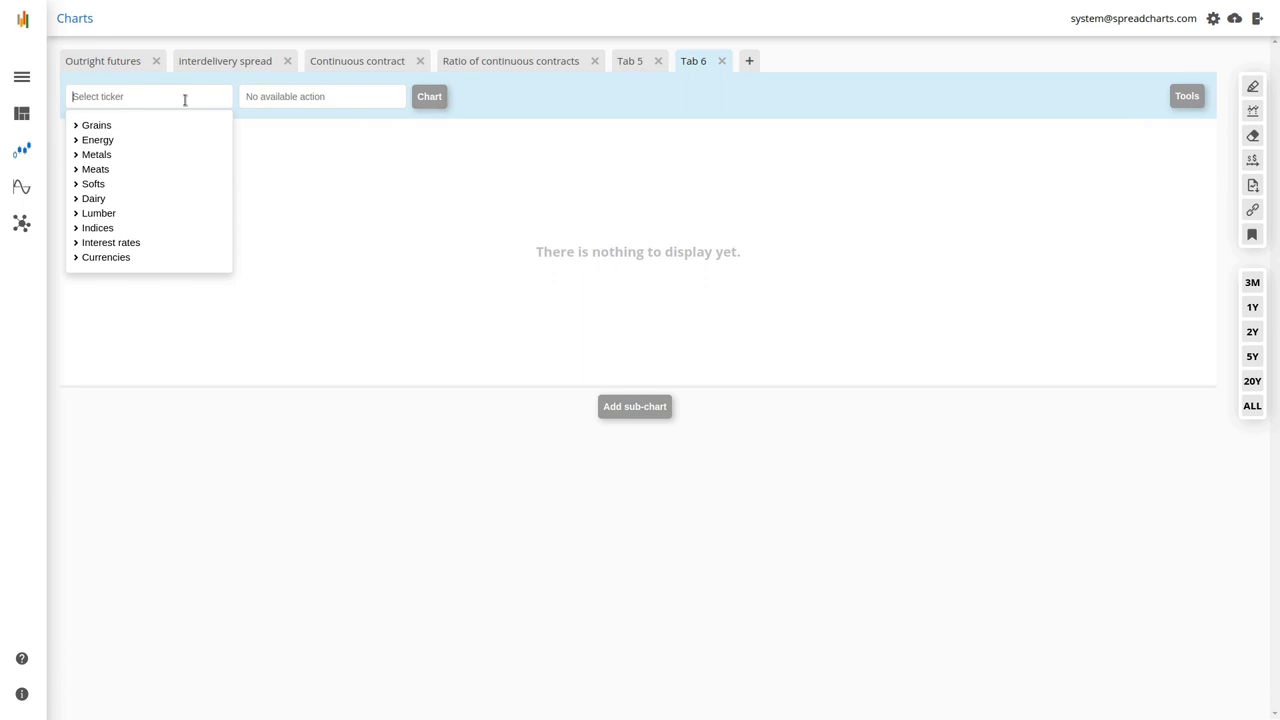
text(KC)
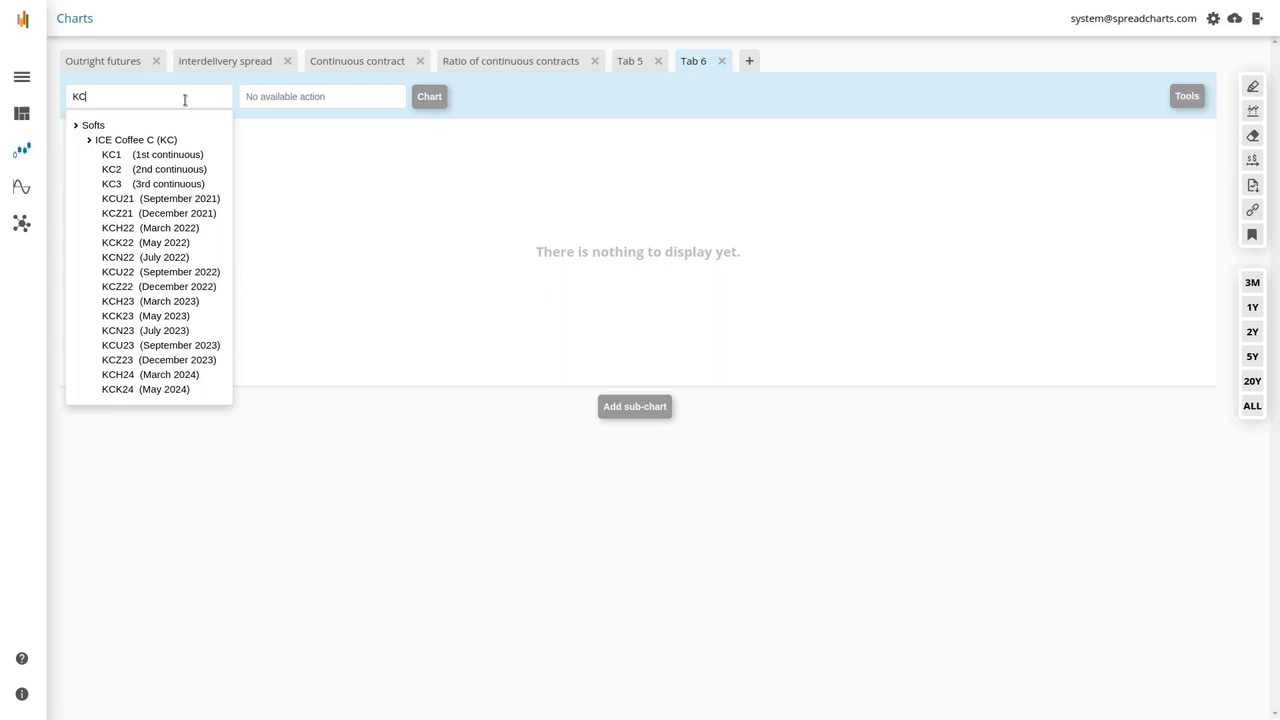
click(160, 213)
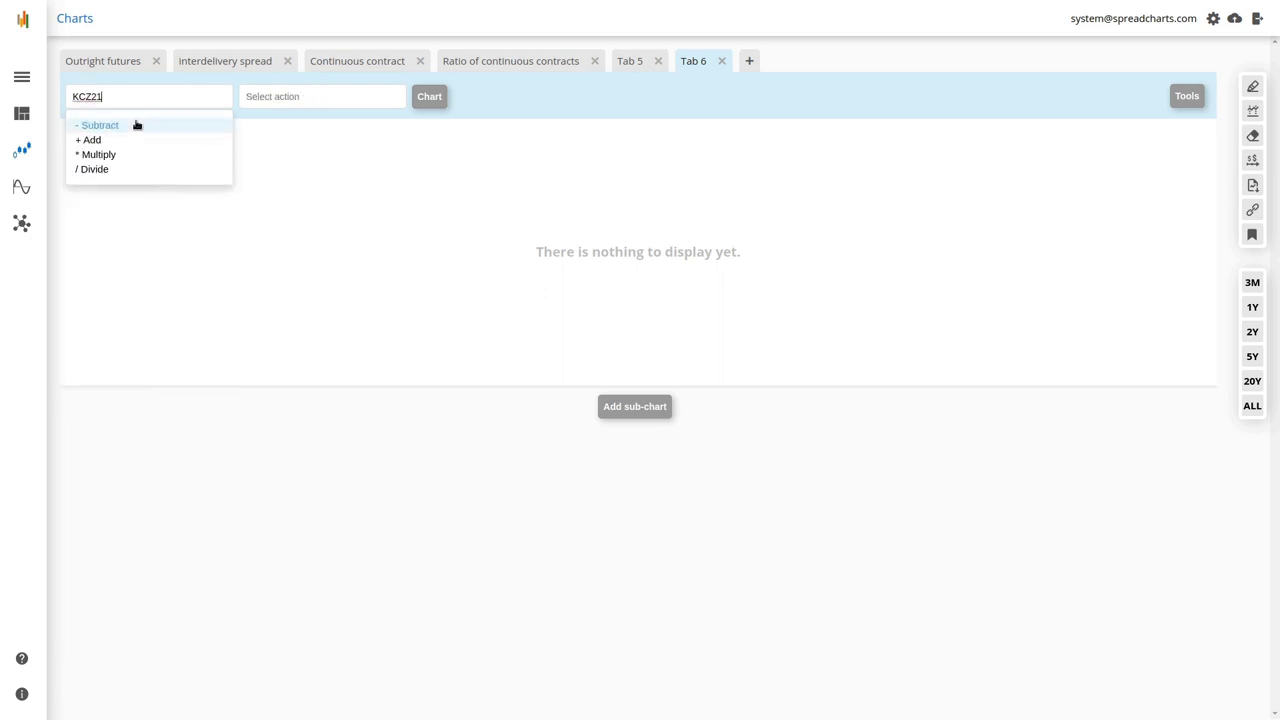
text(KC)
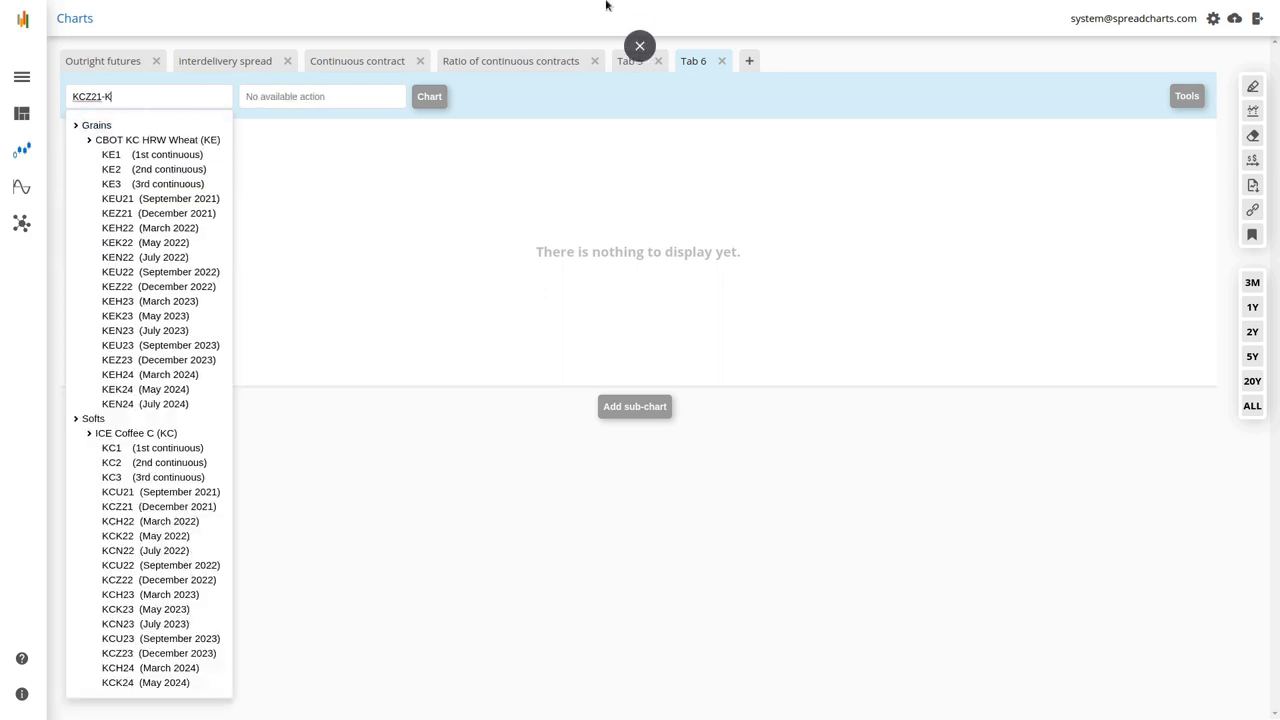
text(U21)
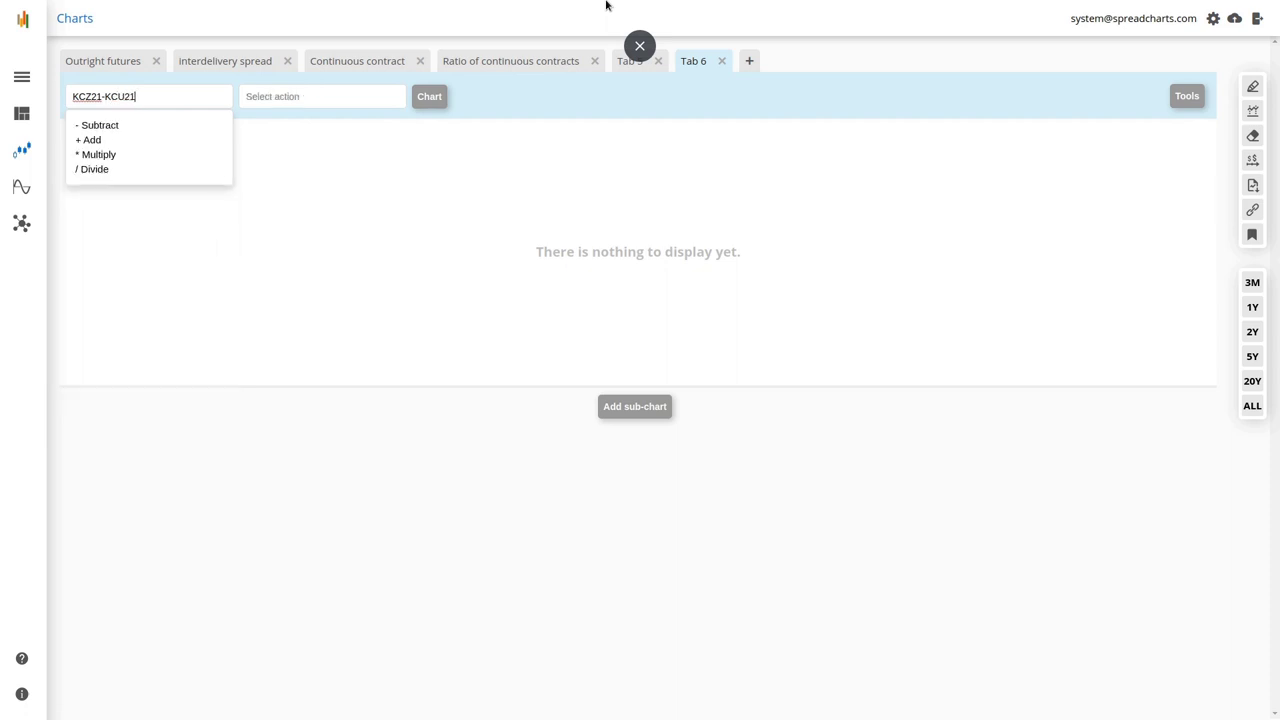
Draw the Continuous histogram of the coffee spread
click(365, 99)
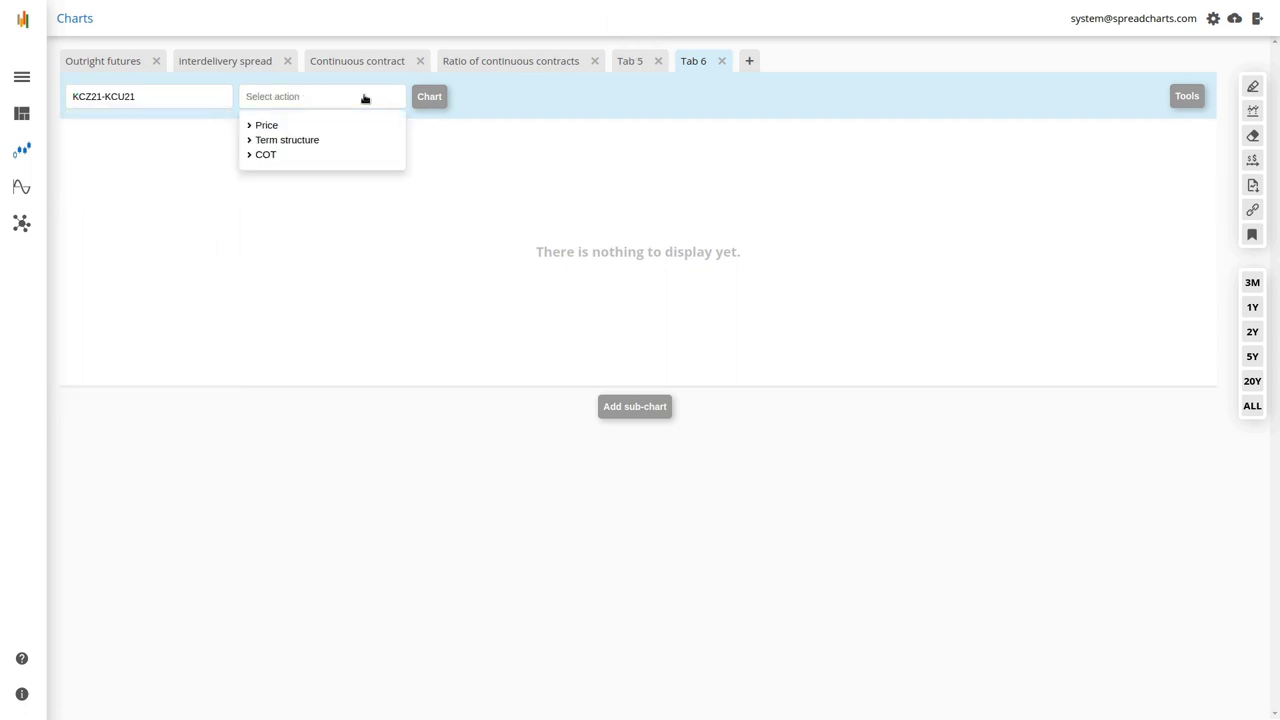
click(349, 140)
click(350, 130)
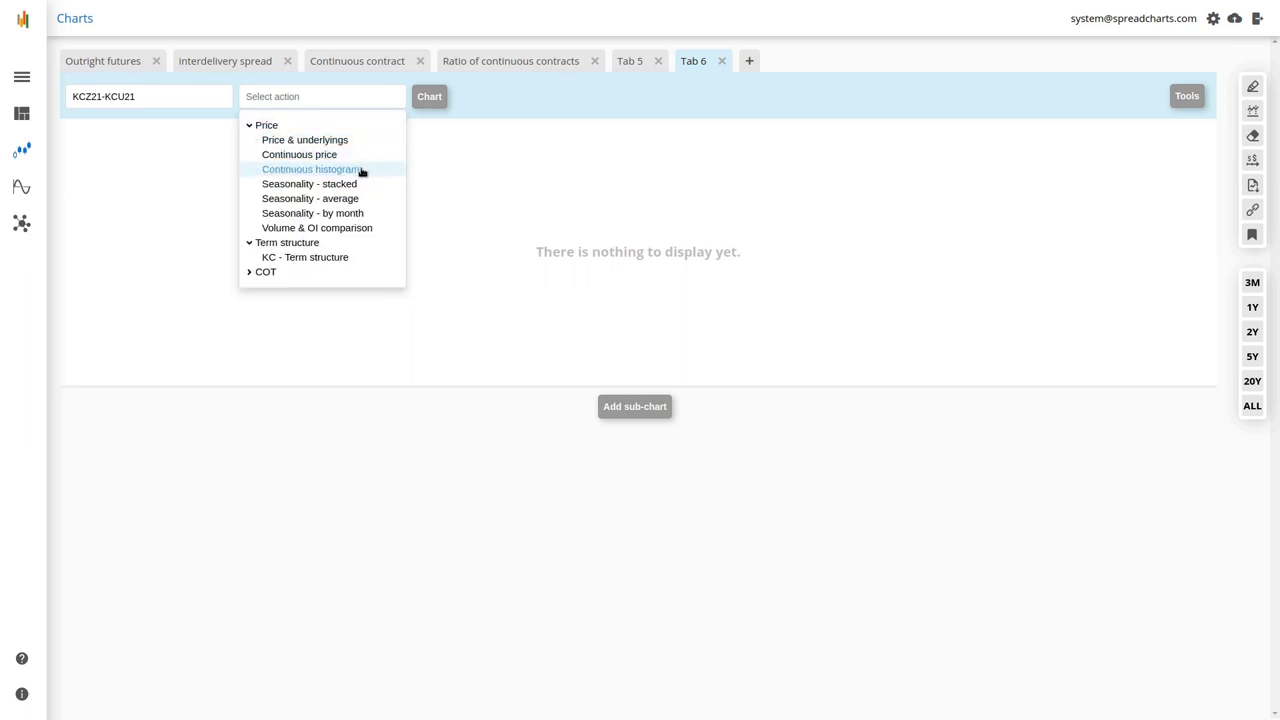
click(363, 170)
click(437, 104)
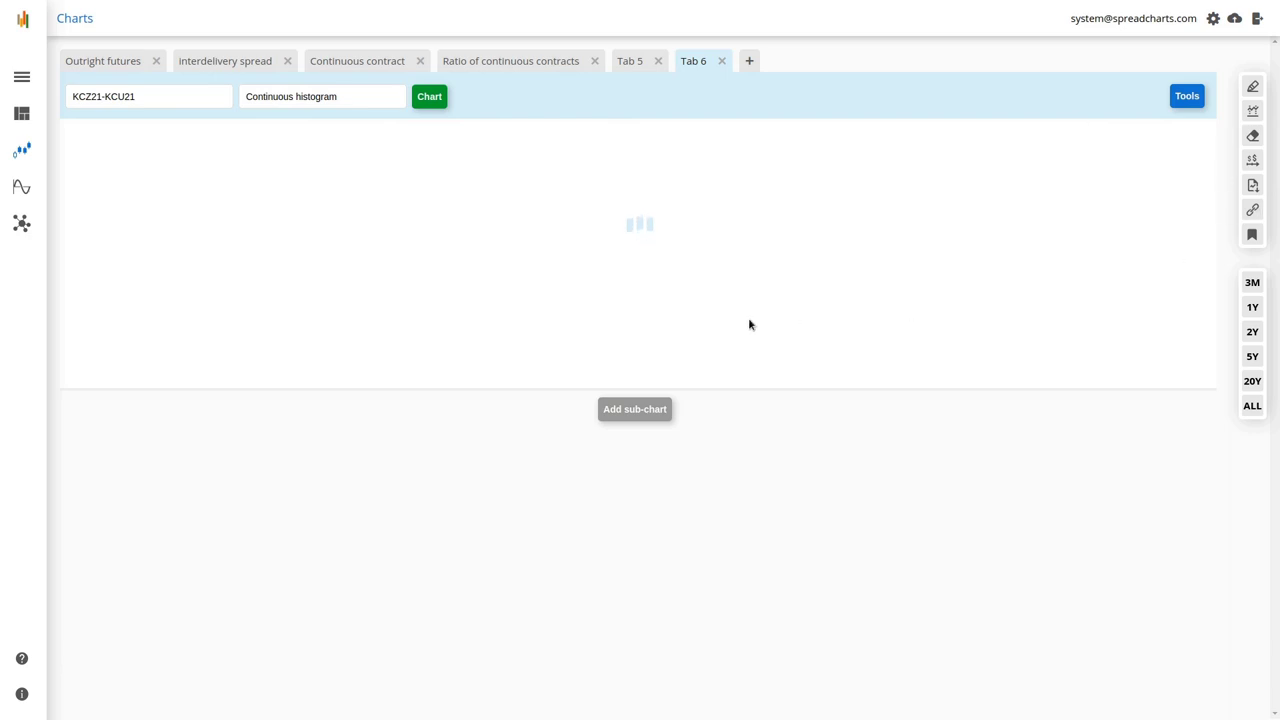
Add a sub-chart below the histogram with the Continuous price of KCZ21-KCU21
click(649, 410)
click(458, 374)
click(503, 403)
click(666, 383)
click(655, 406)
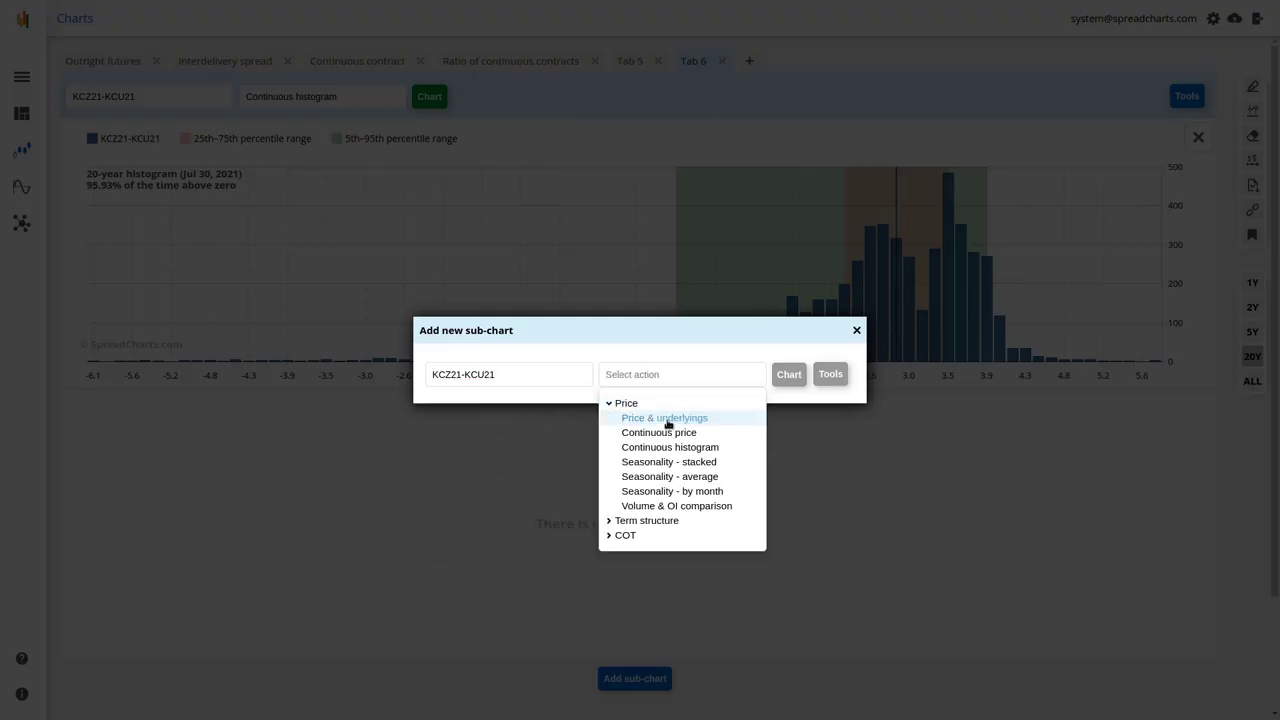
click(696, 433)
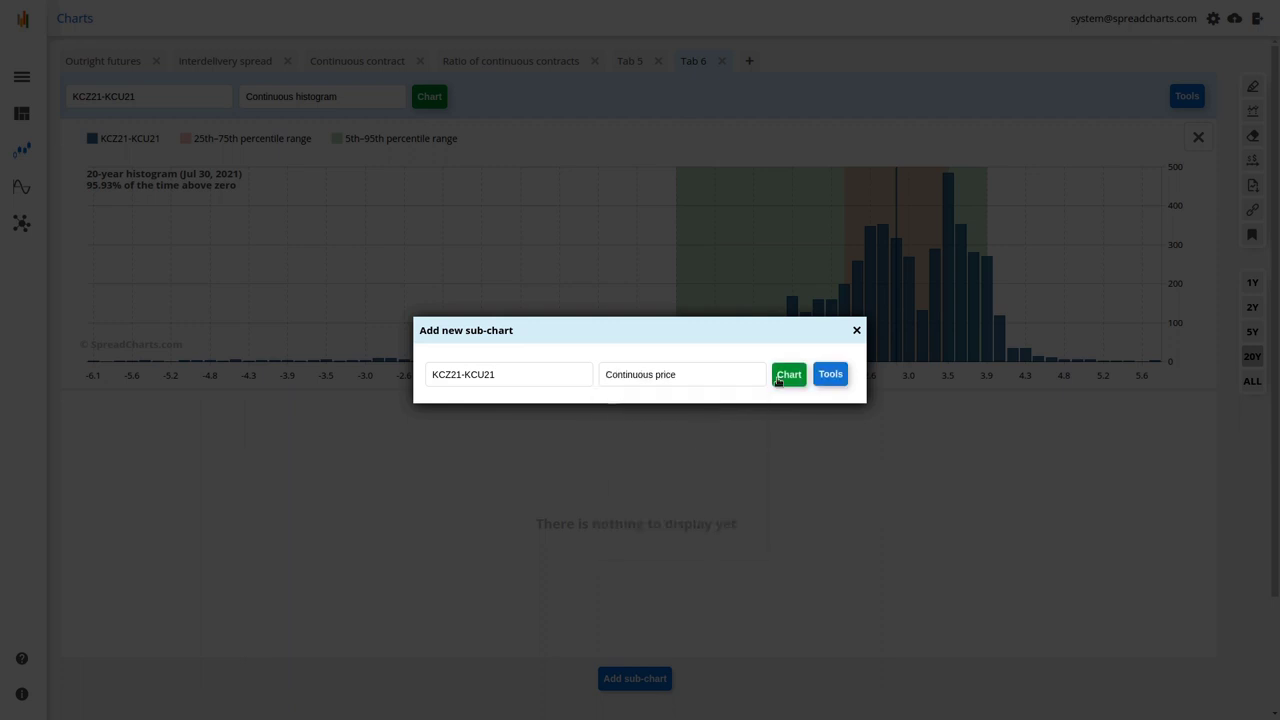
click(786, 376)
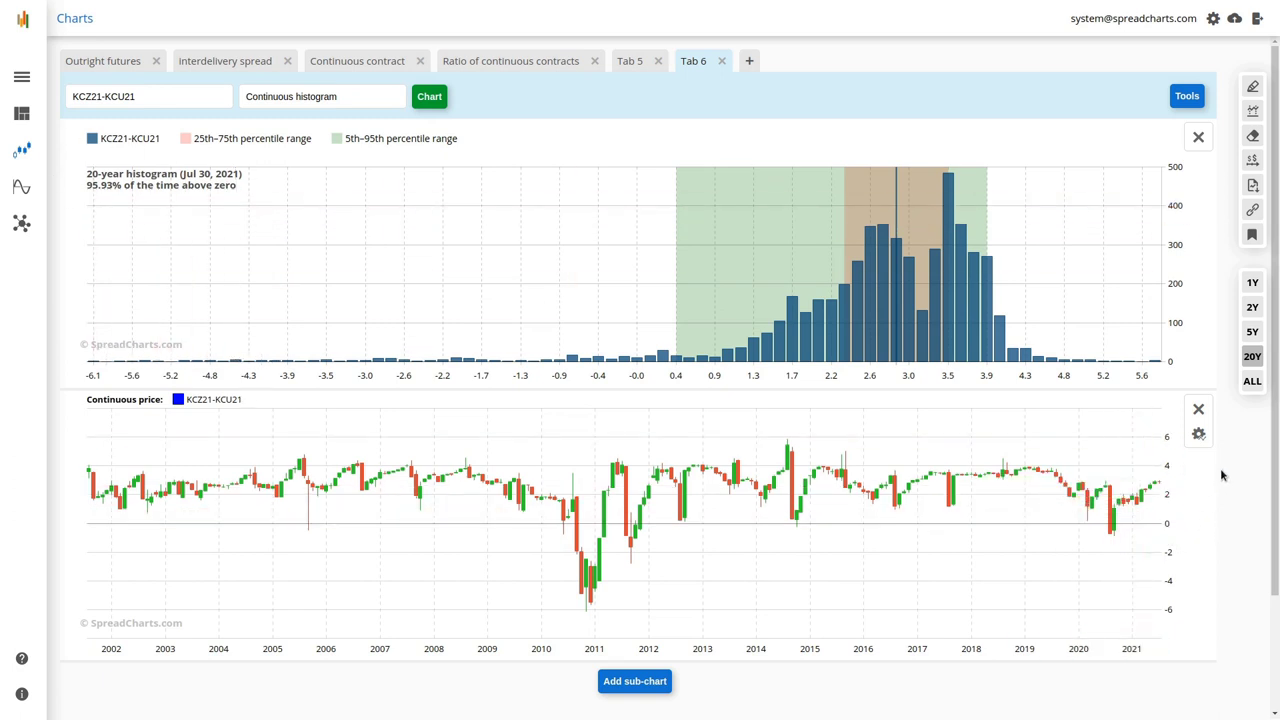
View the coffee spread's histogram and price sub-chart over 2Y, and extend the time range to 5Y
click(1252, 307)
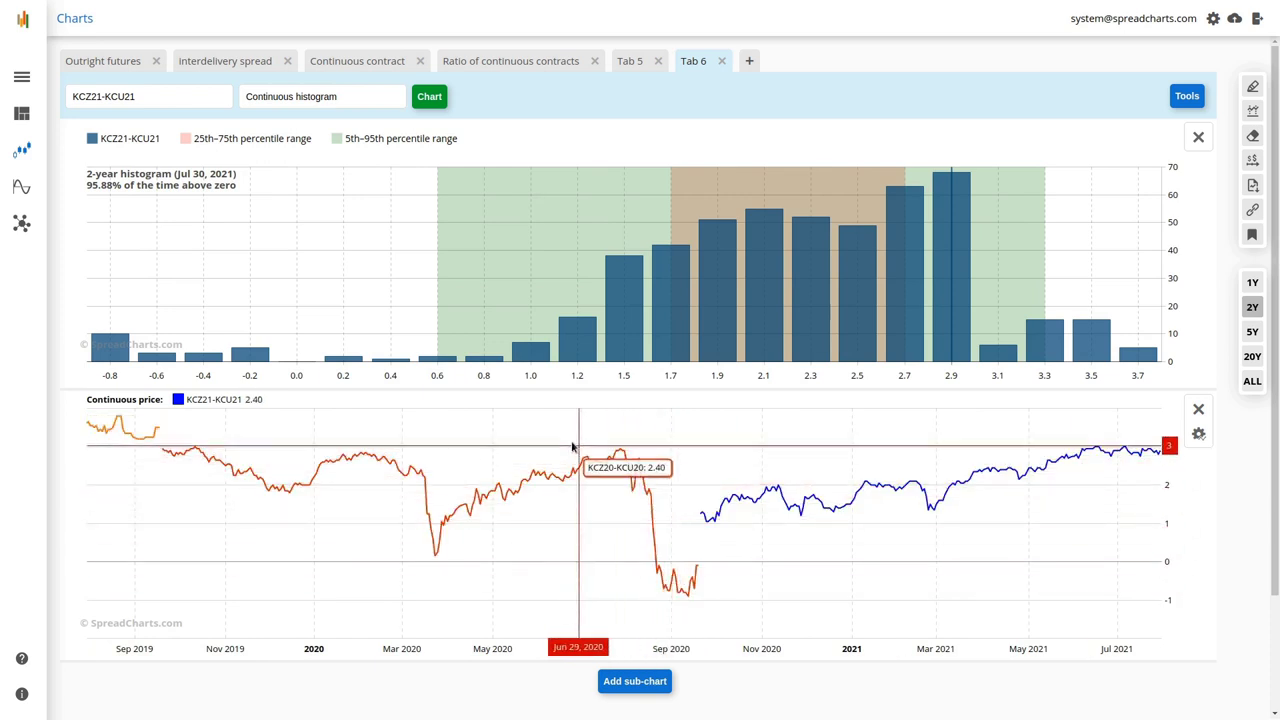
click(1252, 331)
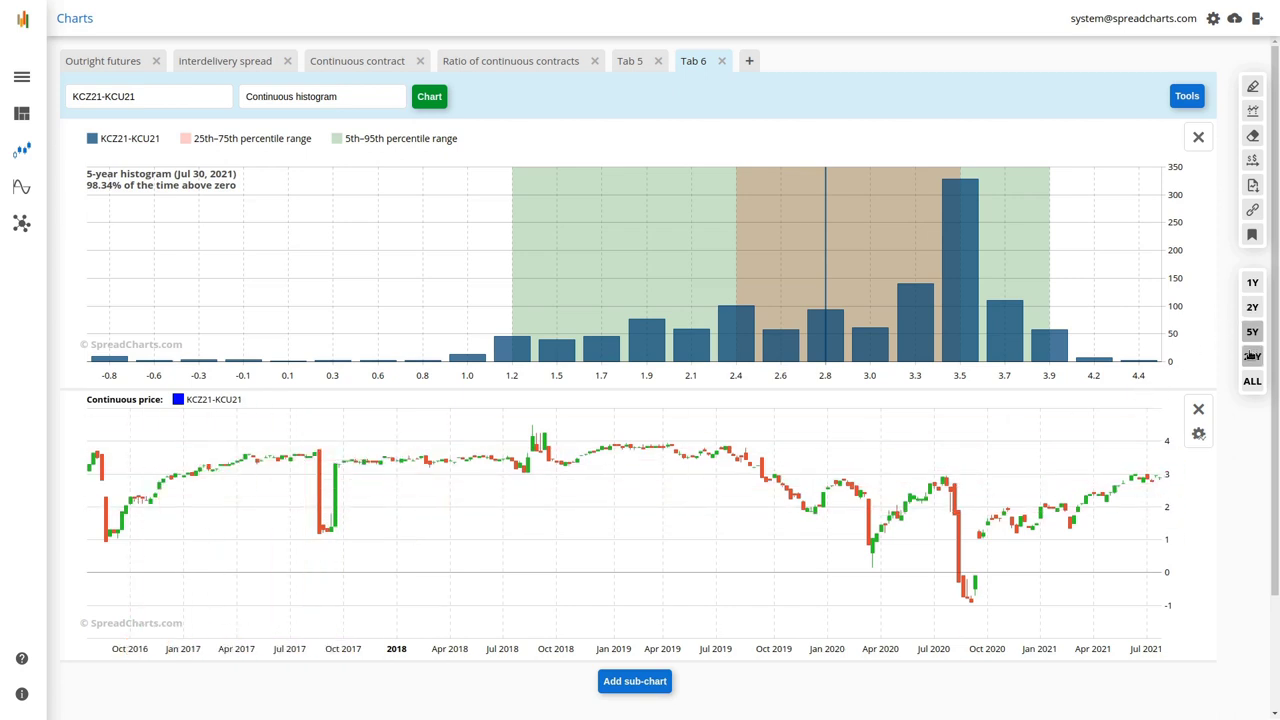
Set the coffee spread charts to the 2Y range and enter KCZ21-KCU21 as the ticker in a new chart tab
click(1251, 308)
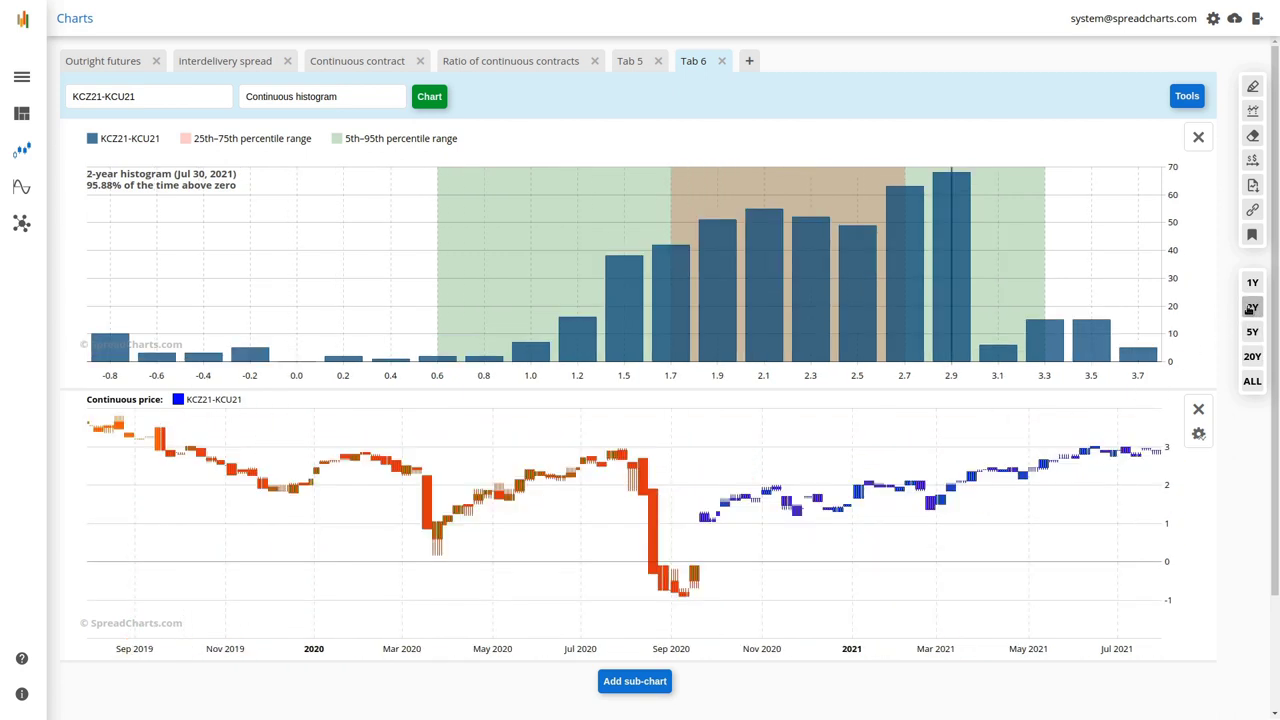
click(748, 62)
click(145, 97)
text(KCZ21-KCU21)
Draw the Seasonality - stacked chart of the coffee spread and enlarge the chart area vertically
click(334, 110)
click(334, 125)
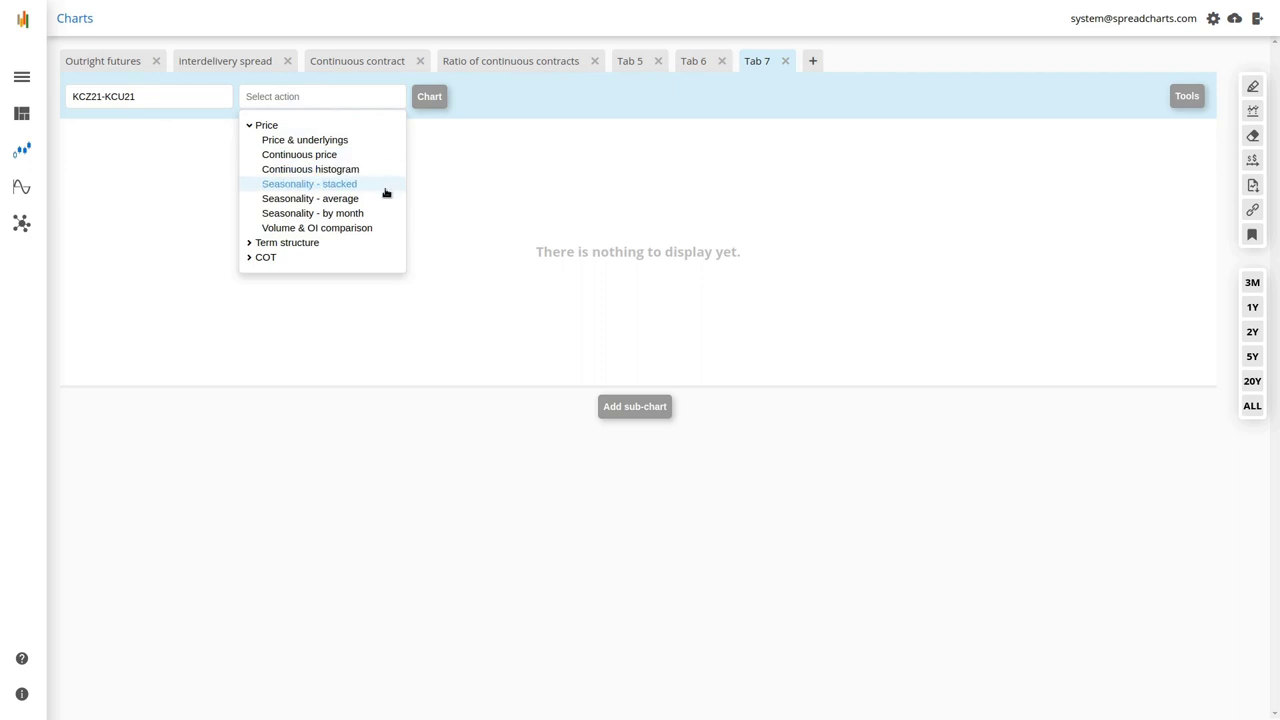
click(380, 183)
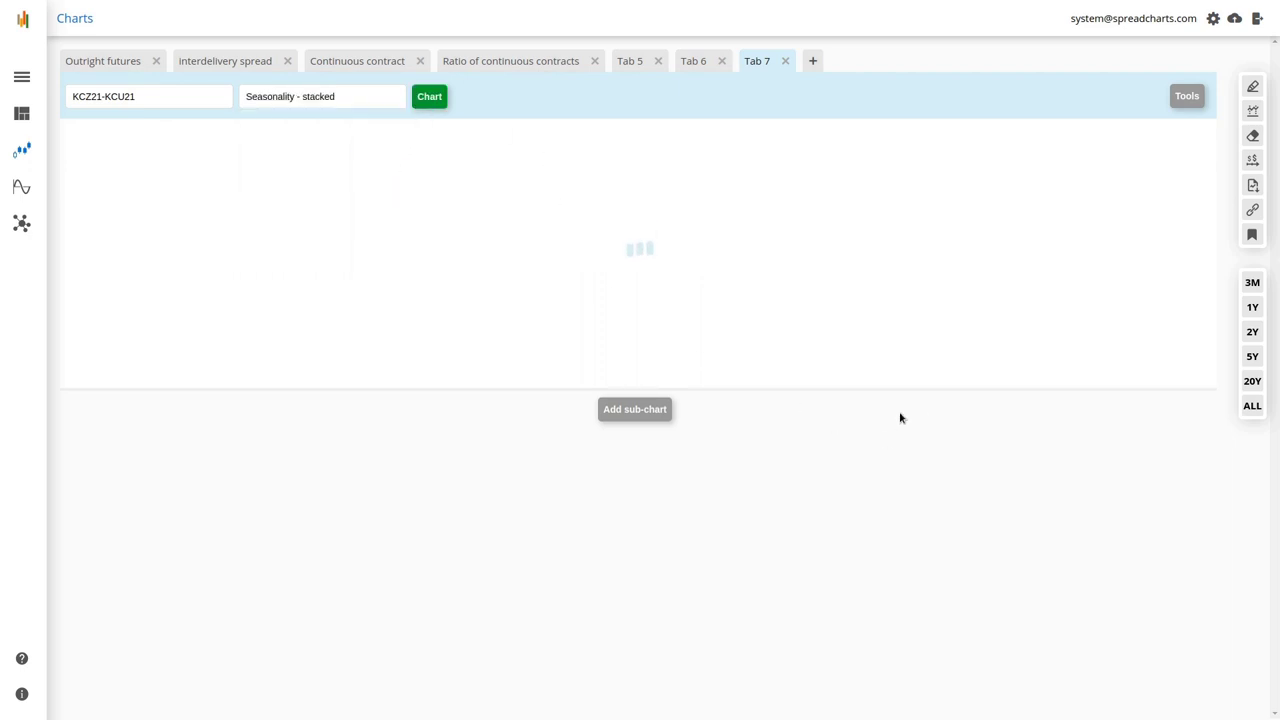
drag(973, 385, 983, 657)
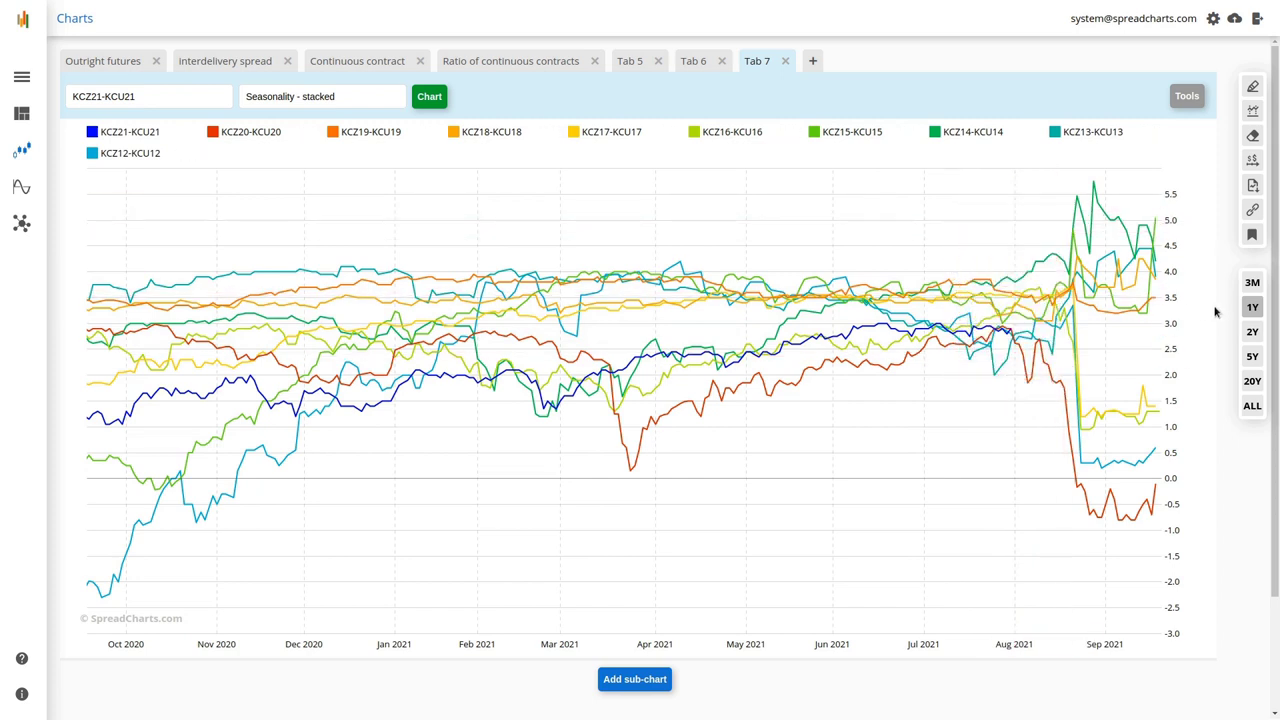
Extend the coffee spread's histogram and continuous price to 20Y and compare them with the stacked seasonality chart
click(682, 63)
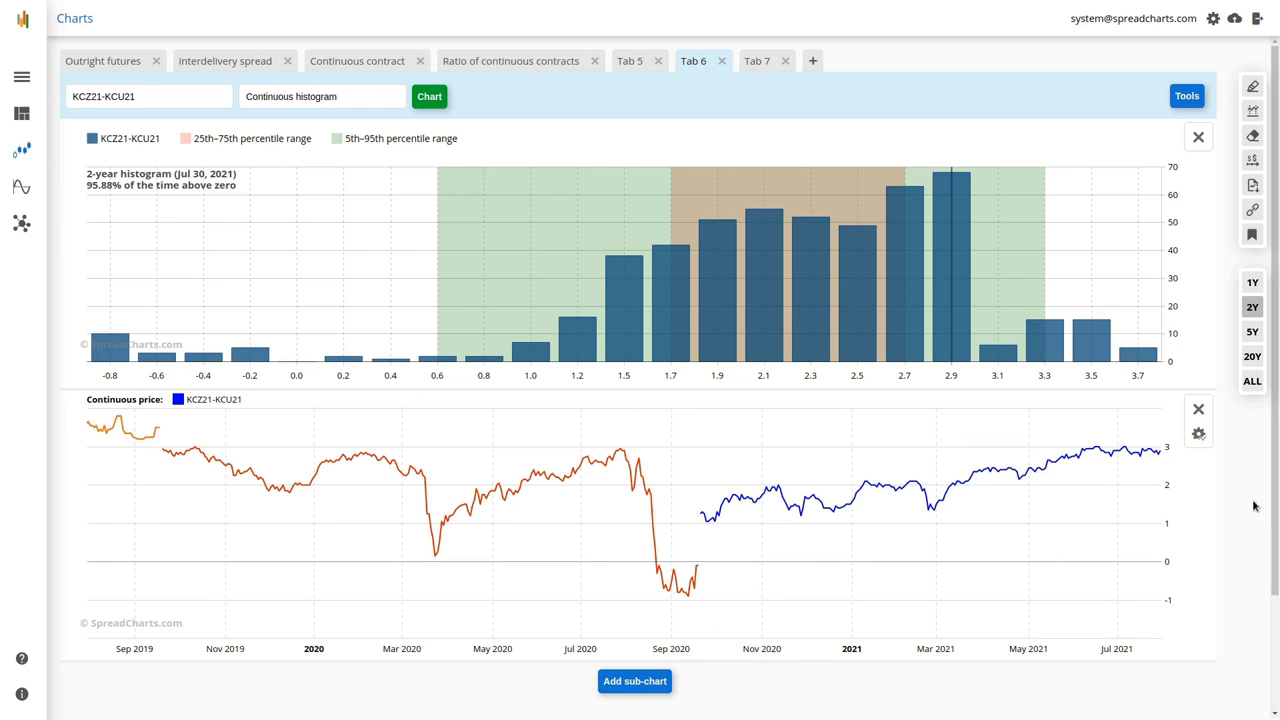
click(1252, 356)
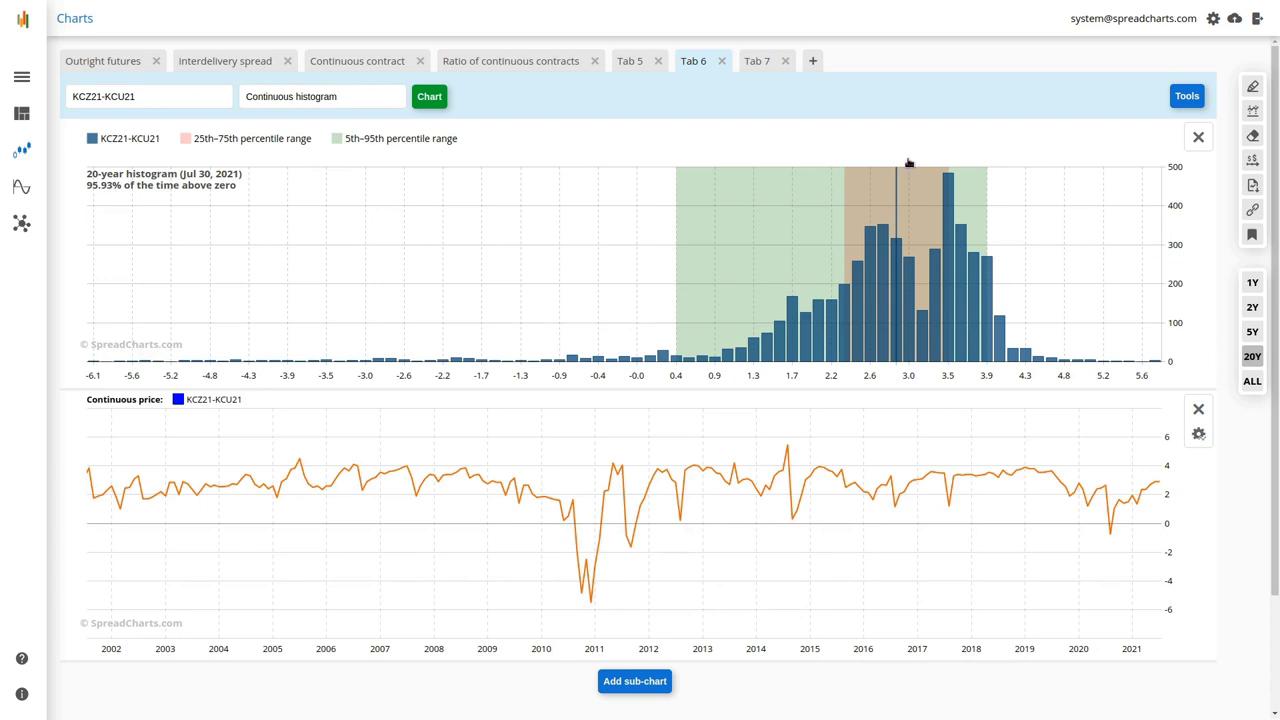
click(768, 63)
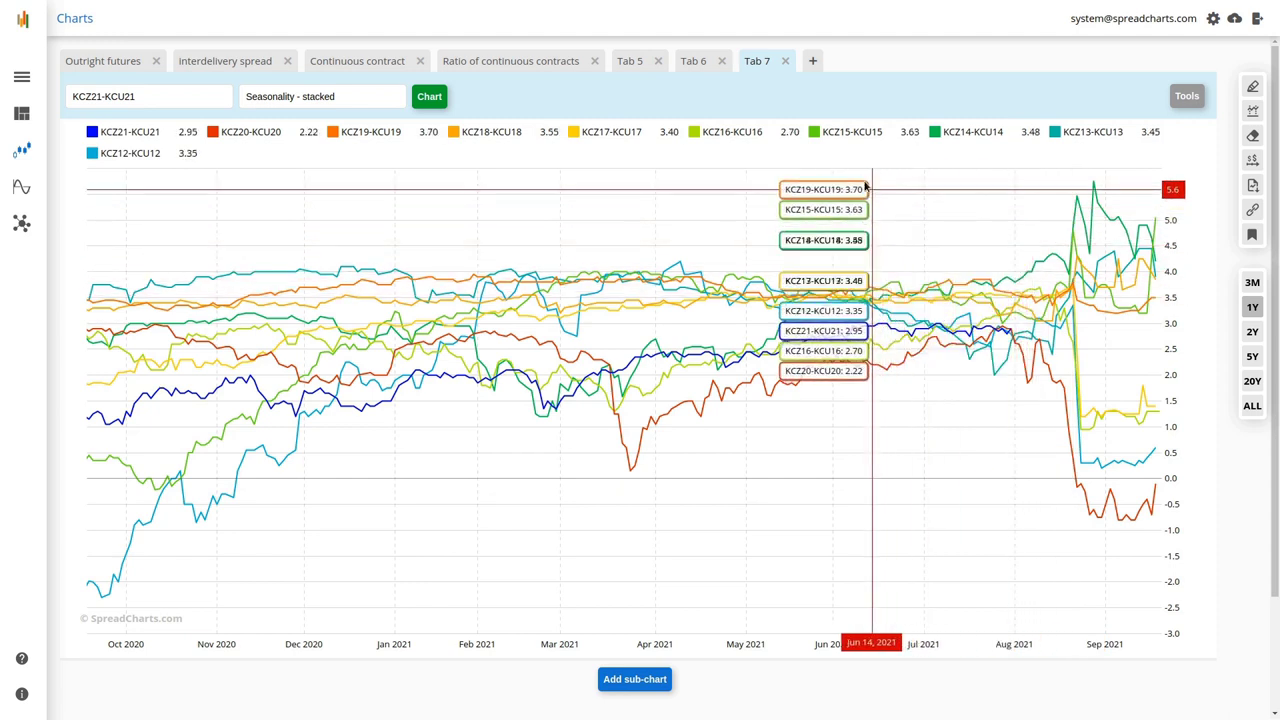
click(694, 62)
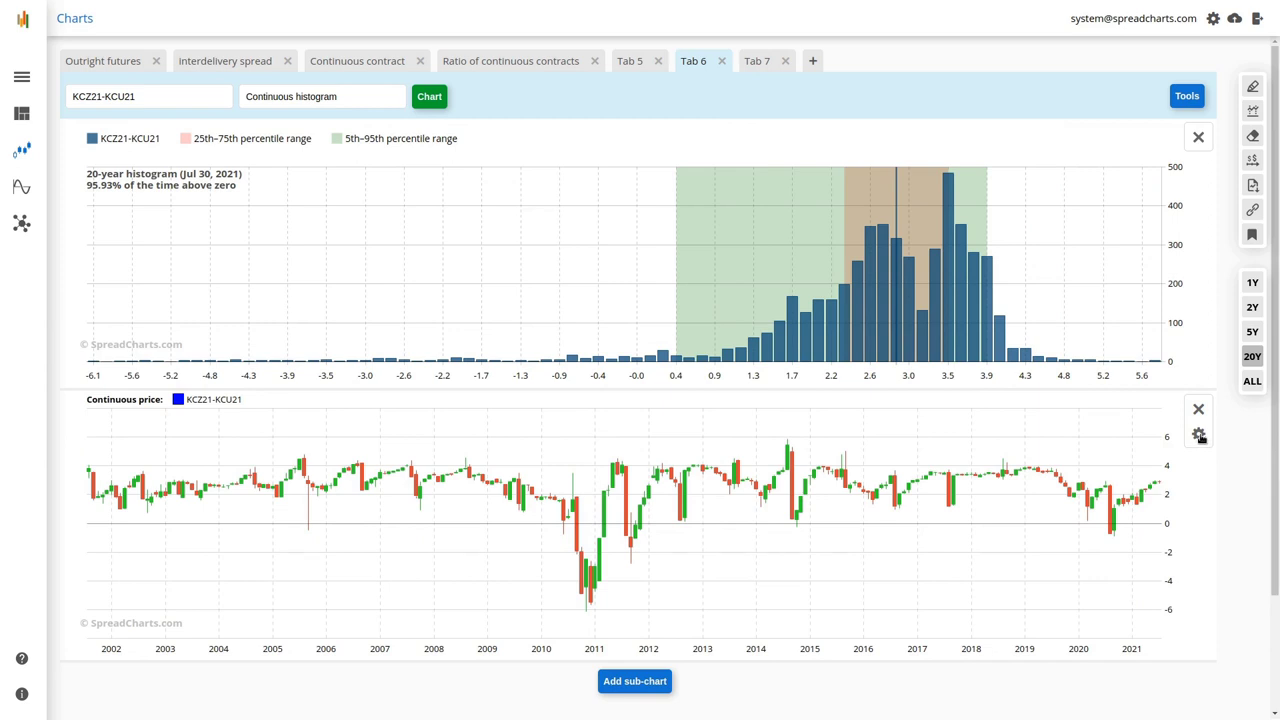
click(753, 65)
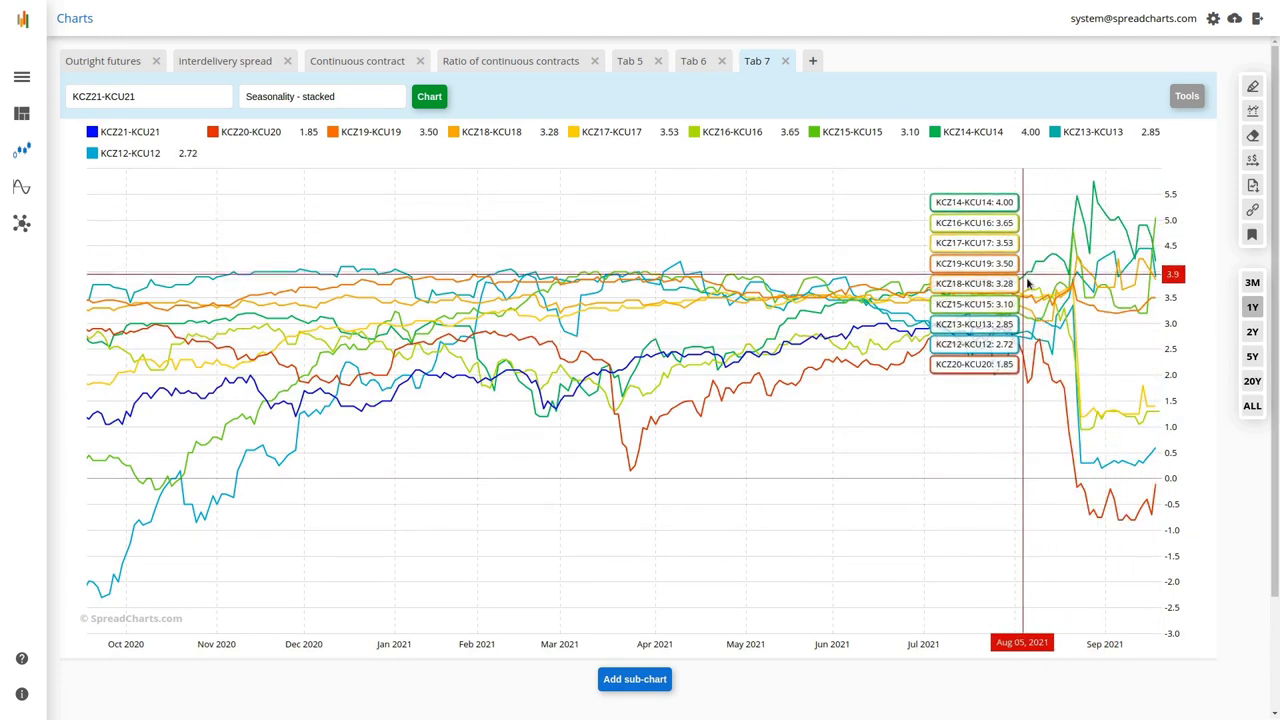
Shift the contract window of the Continuous price sub-chart below the coffee histogram by -50 days
click(700, 62)
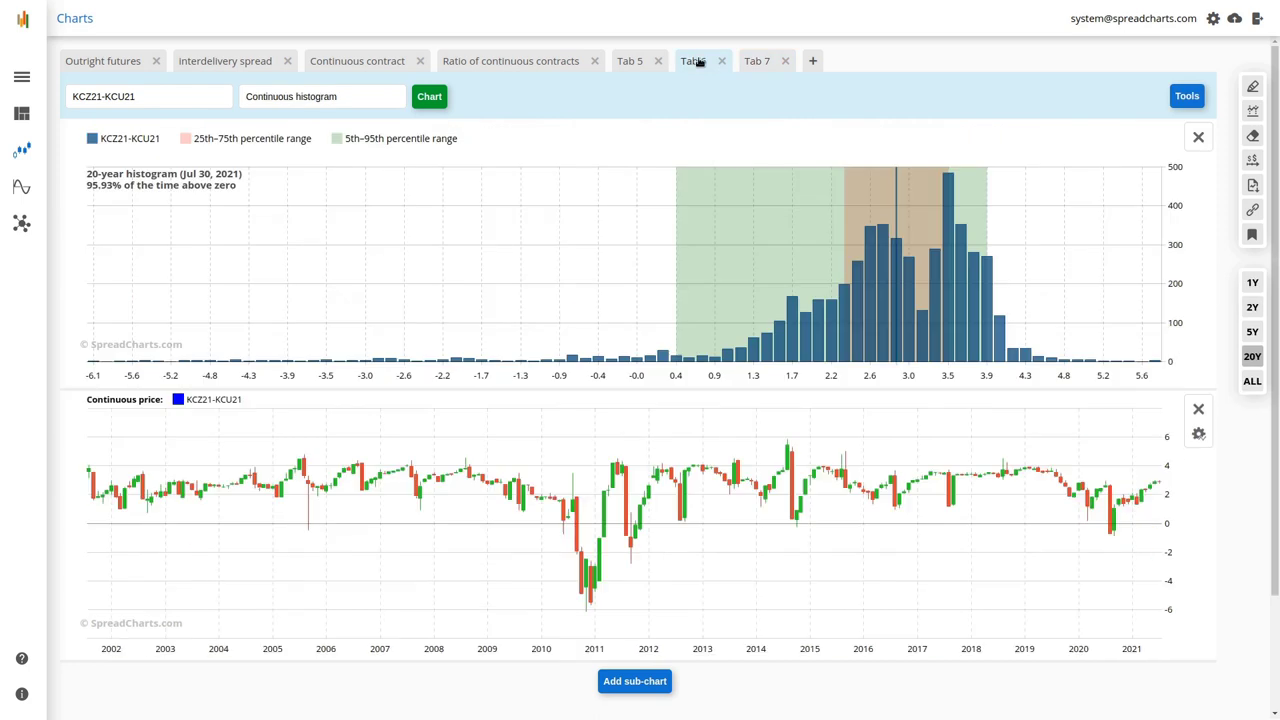
click(1199, 436)
text(-50)
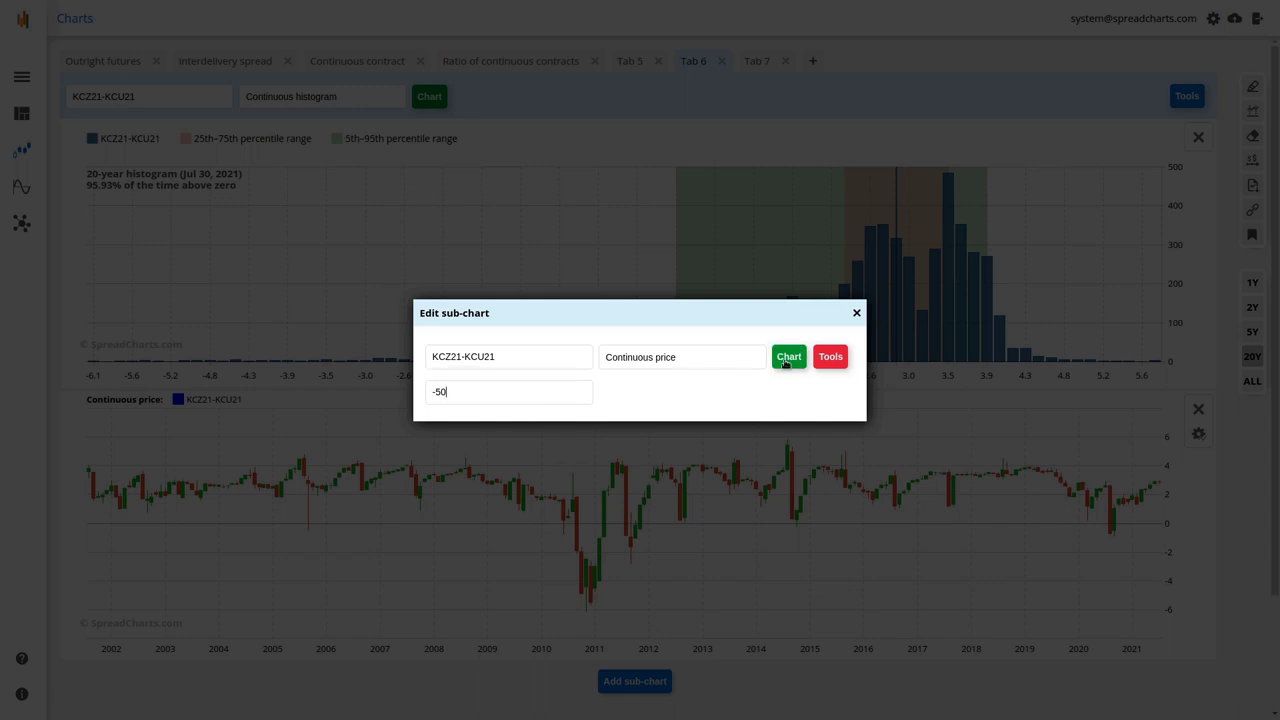
click(788, 358)
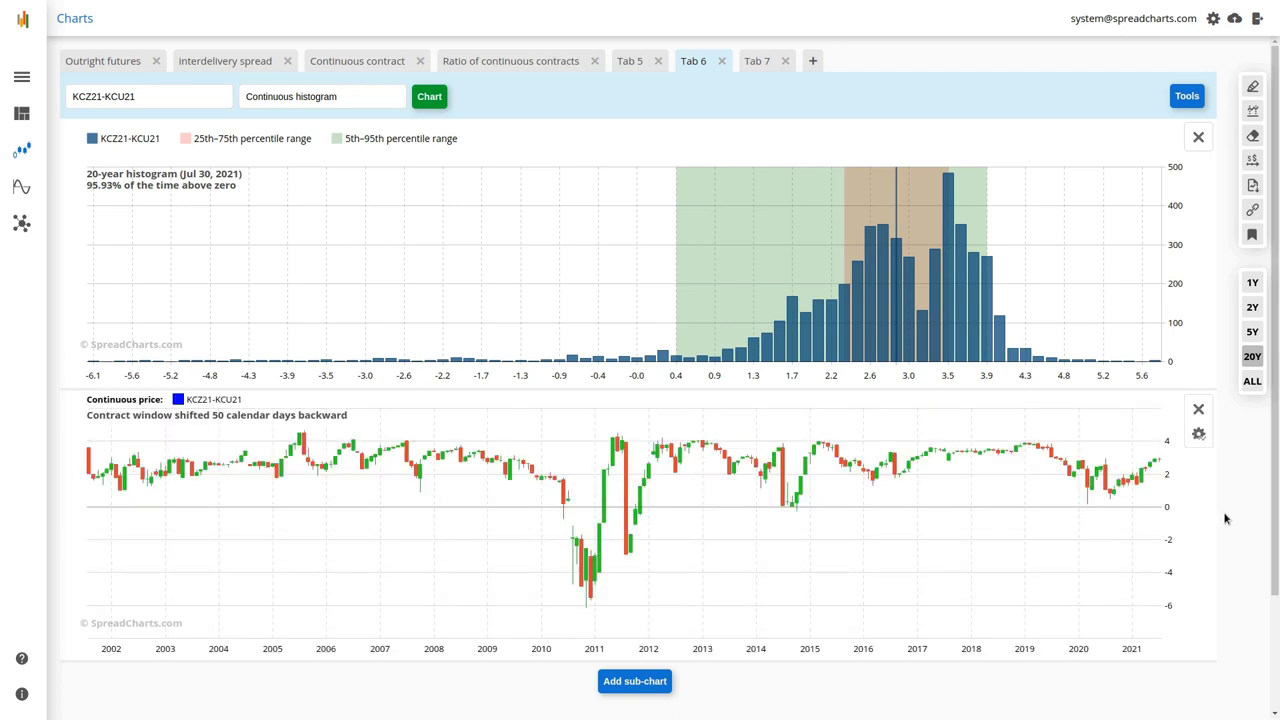
Shift the contract window of the coffee spread's Continuous histogram by -50 days and hide its additional settings
click(1181, 94)
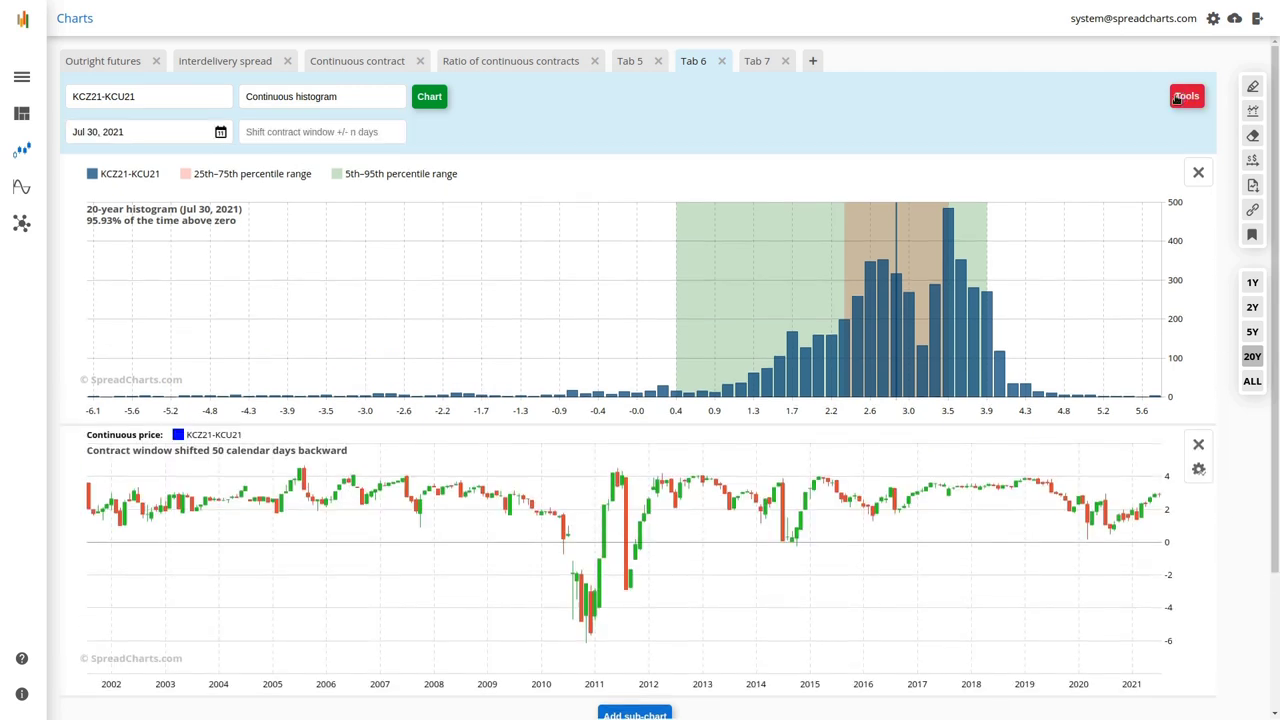
text(-50)
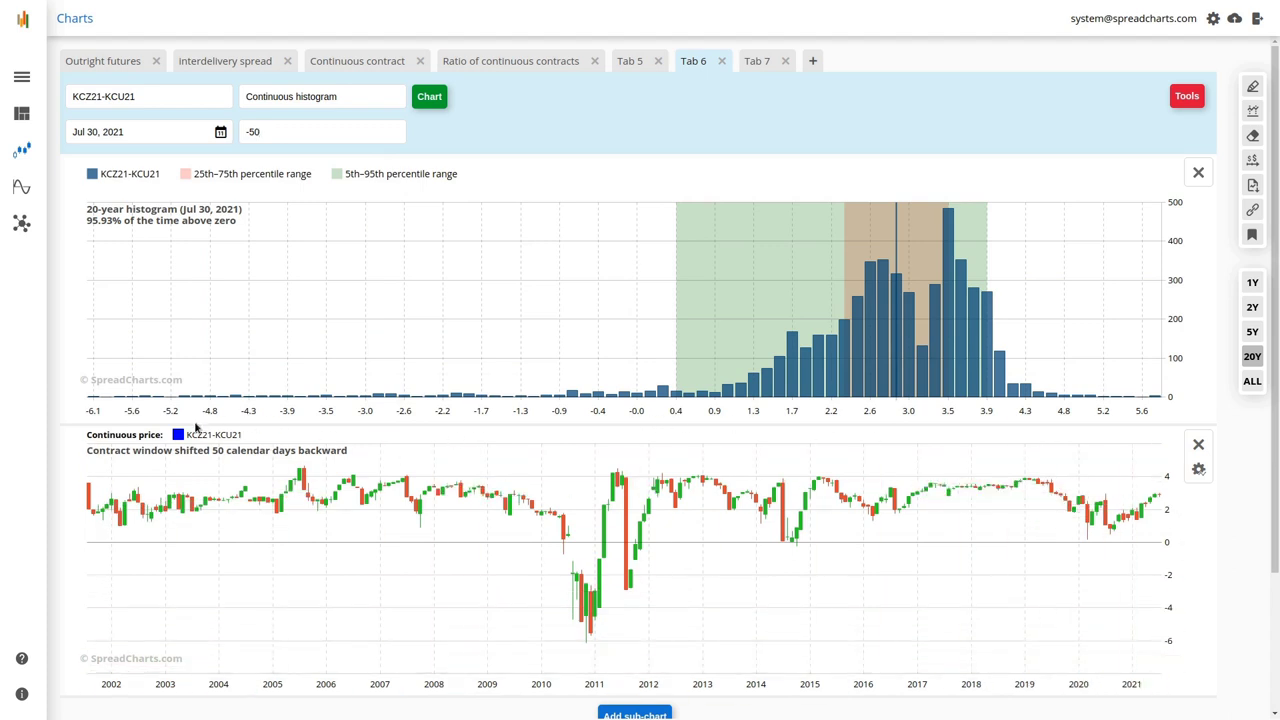
click(432, 102)
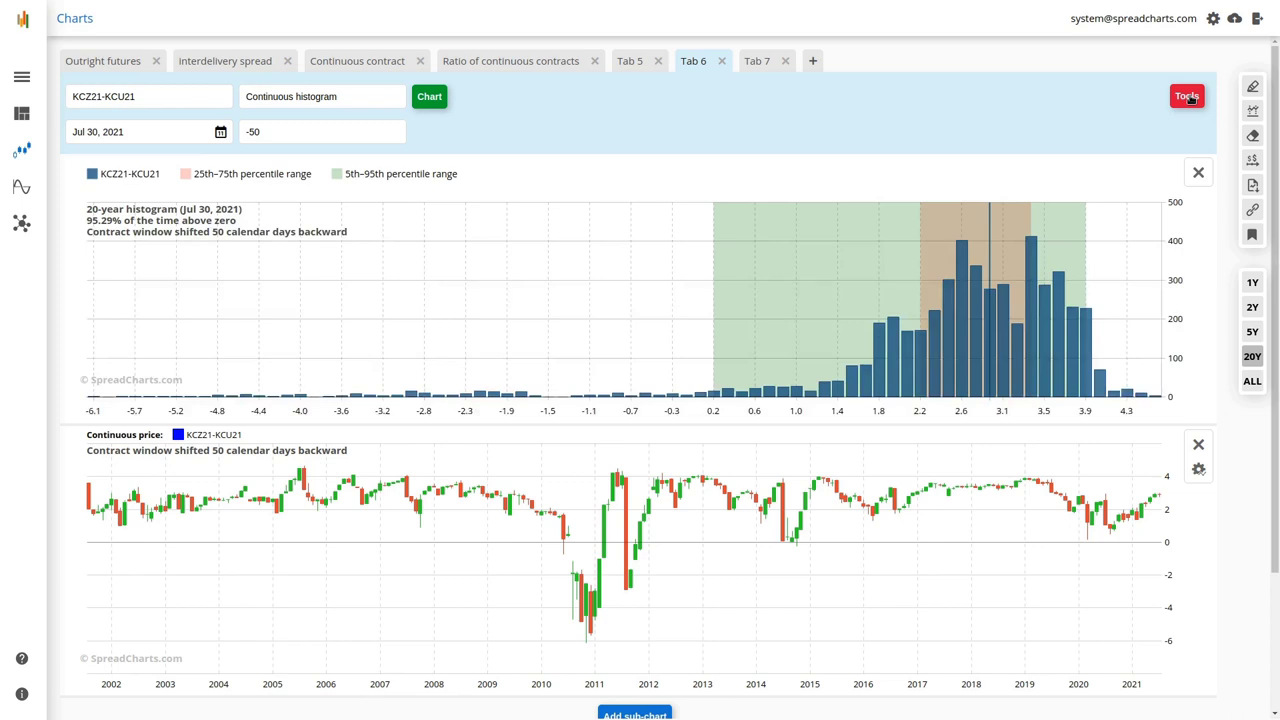
click(1190, 97)
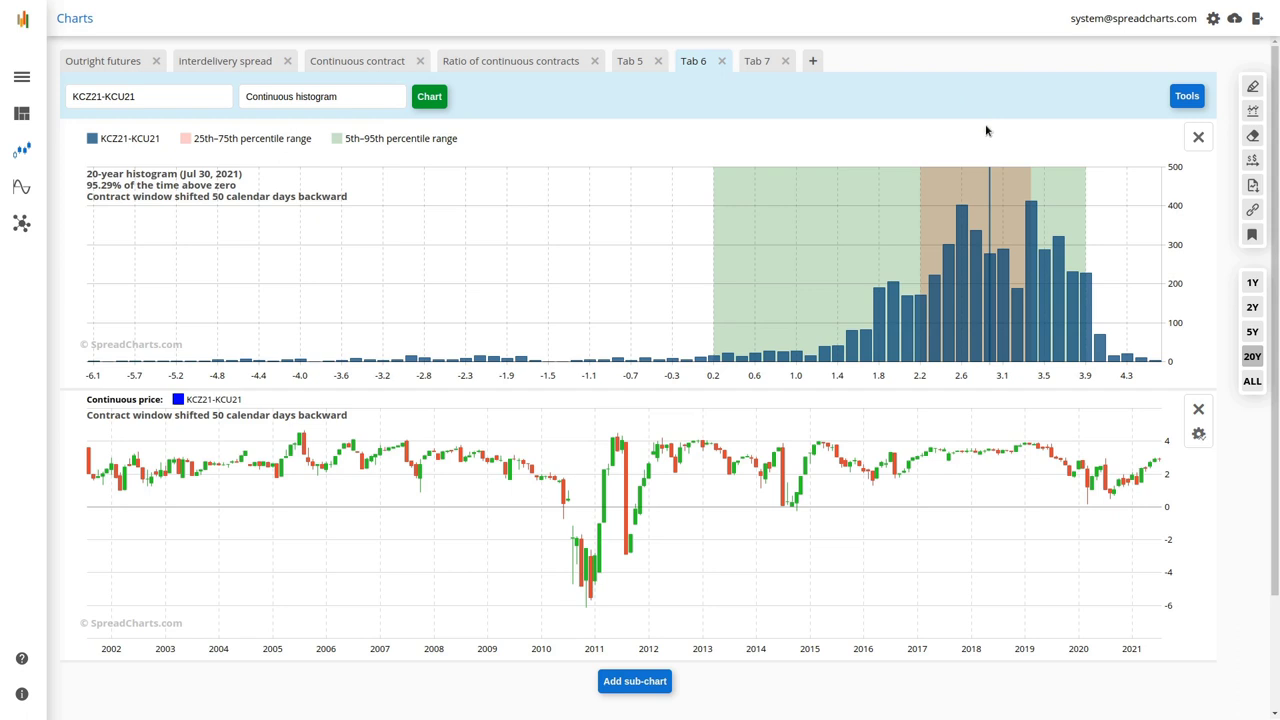
View the shifted coffee histogram and price over 2Y and compare them with the stacked seasonality chart
click(1252, 307)
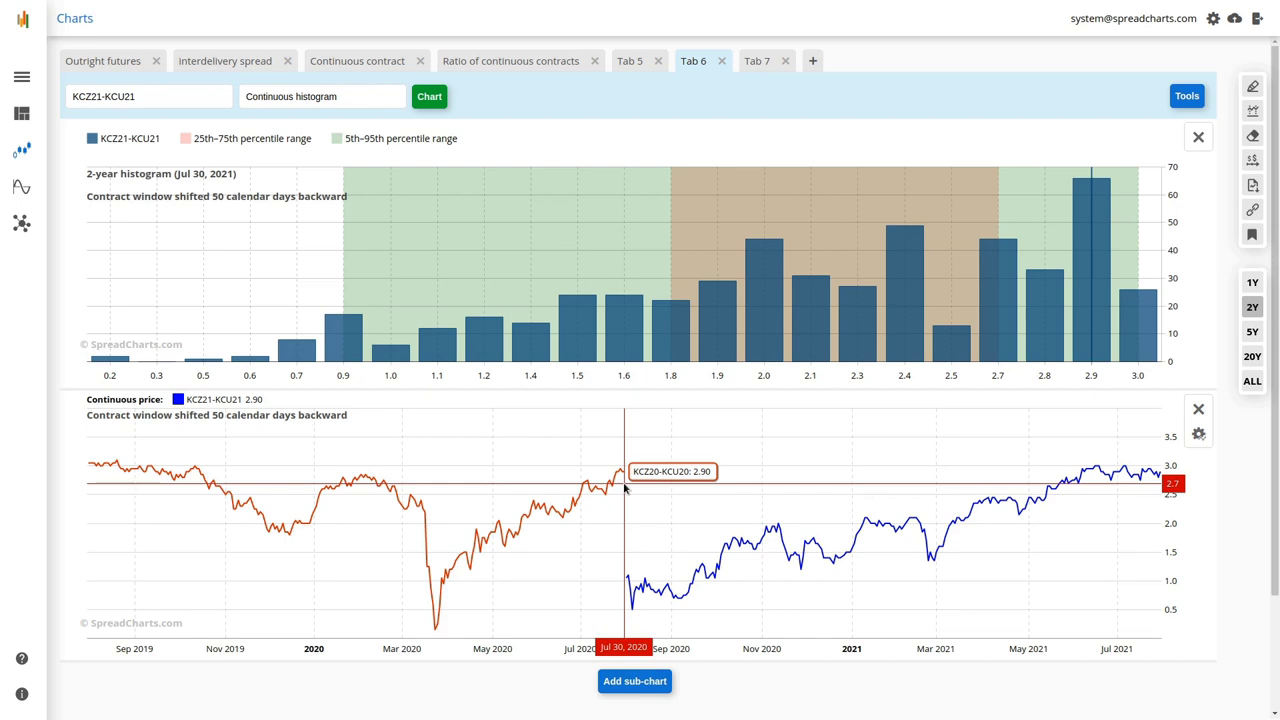
click(757, 60)
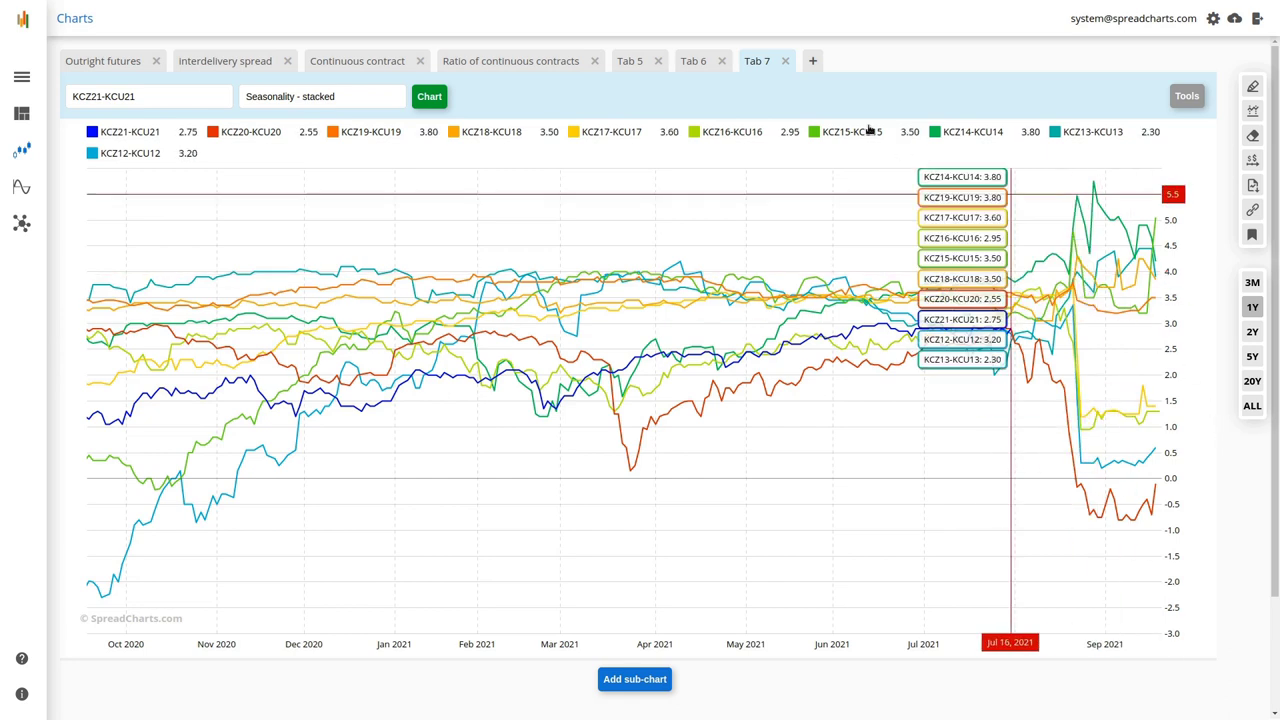
click(704, 60)
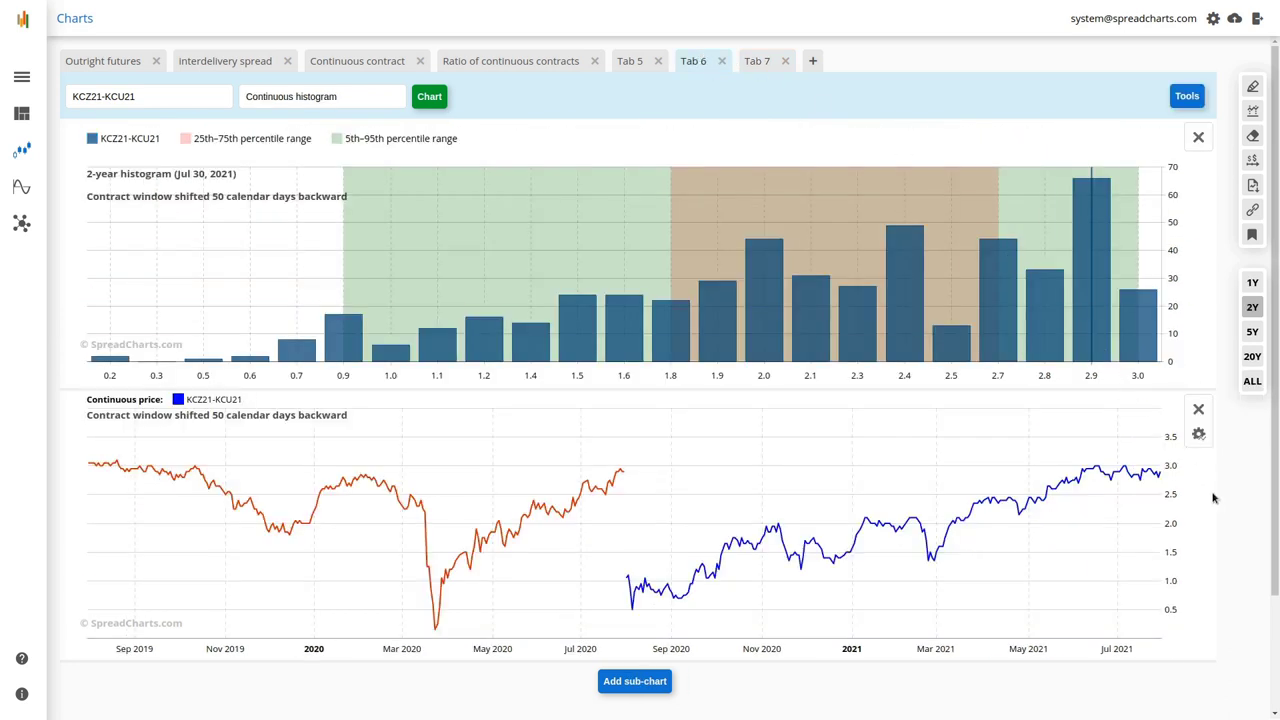